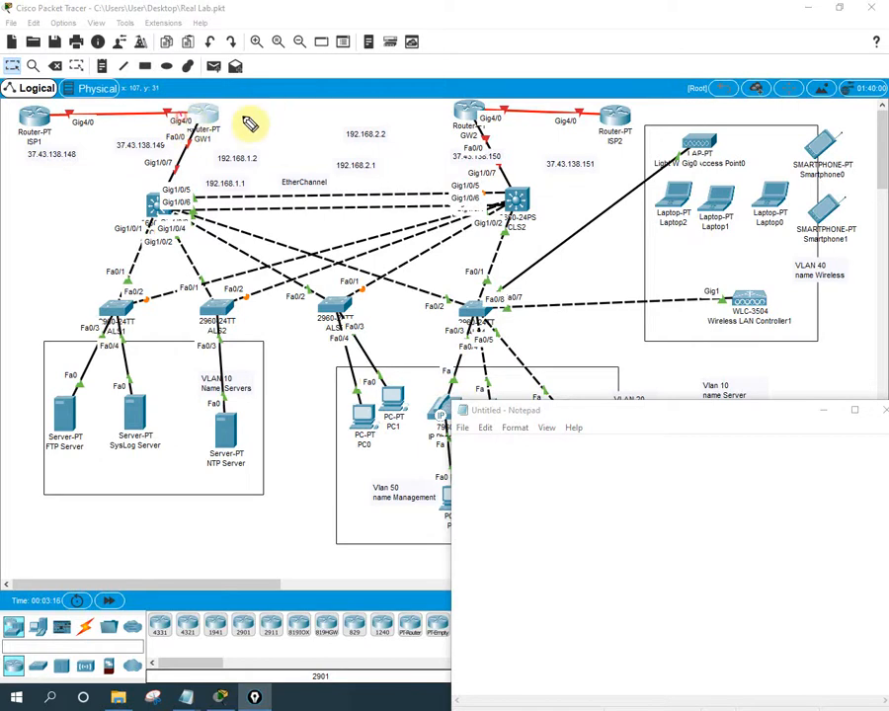
- Circle the GW1 router and its links to ISP1 and the core switch with the annotation pen, and clear the marks
left_click_drag(199, 101, 126, 111)
mouse_move(192, 149)
left_mouse_down()
mouse_move(186, 171)
mouse_move(185, 154)
left_mouse_up()
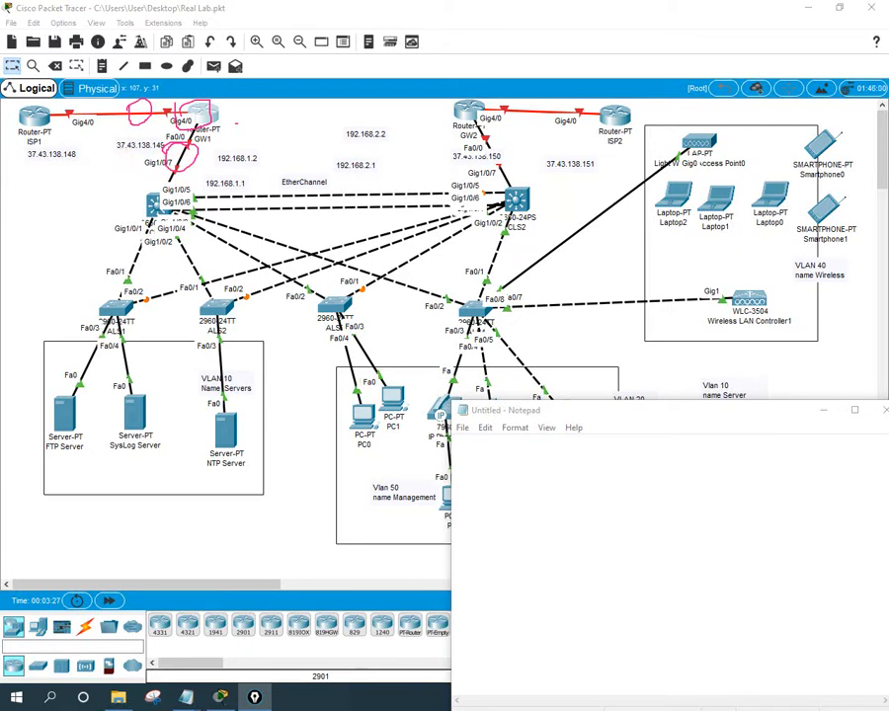
key("ctrl+shift+7")
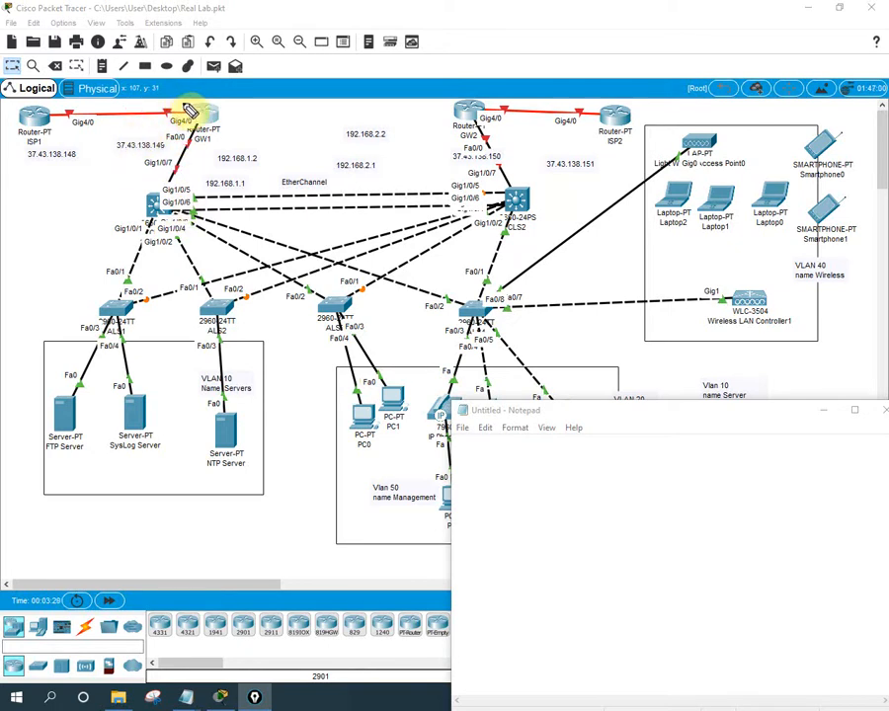
mouse_move(187, 115)
left_mouse_down()
mouse_move(223, 118)
mouse_move(197, 105)
left_mouse_up()
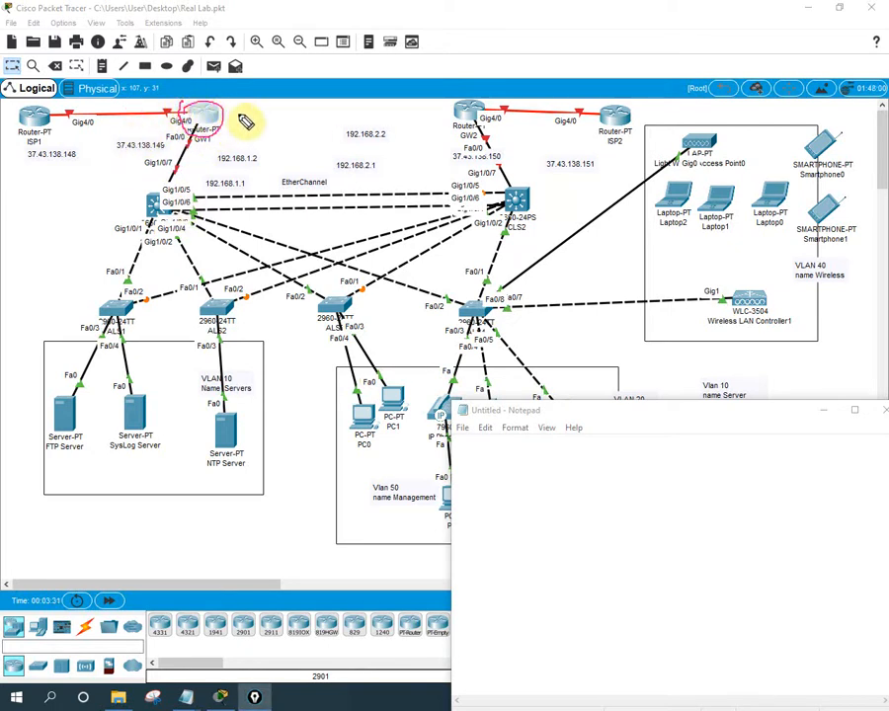
left_click_drag(257, 116, 237, 127)
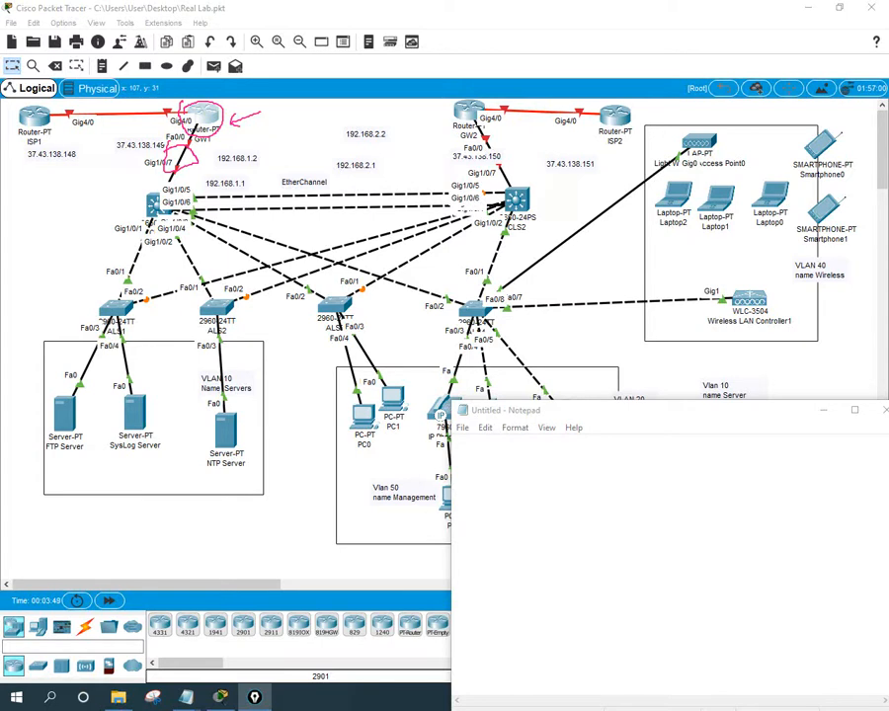
key("ctrl+shift+7")
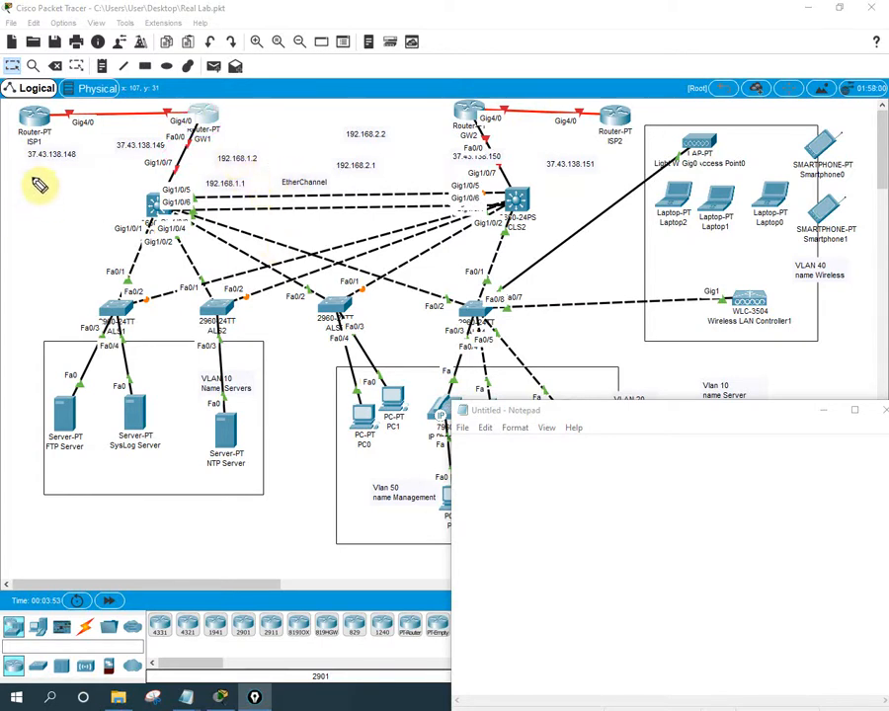
- Circle the ISP1 and ISP2 routers with the annotation pen and write HSRP between the two gateways
mouse_move(20, 166)
left_mouse_down()
mouse_move(69, 144)
mouse_move(27, 104)
mouse_move(20, 157)
left_mouse_up()
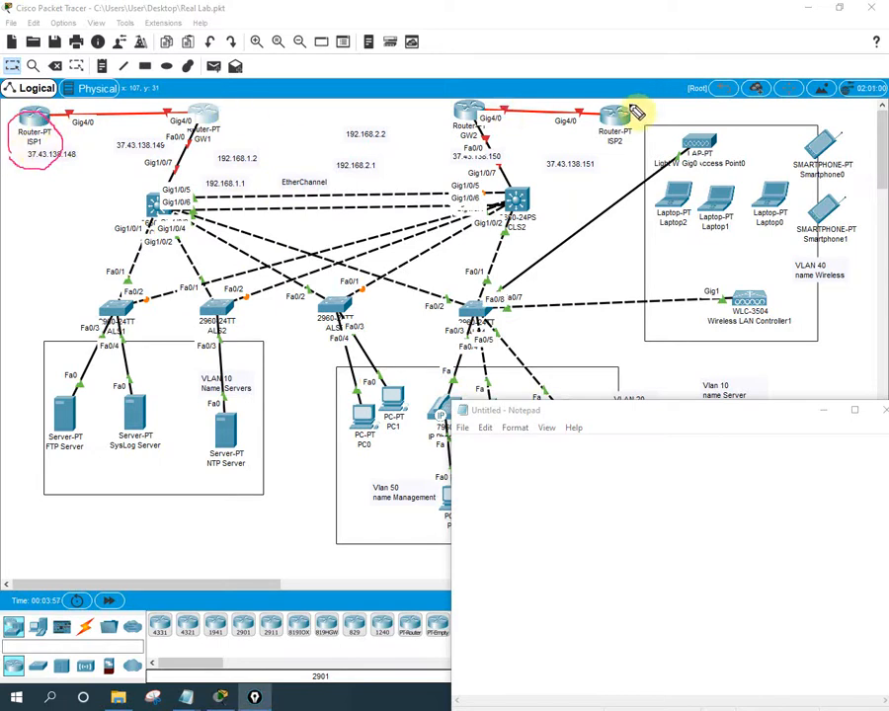
mouse_move(636, 100)
left_mouse_down()
mouse_move(597, 108)
mouse_move(635, 103)
left_mouse_up()
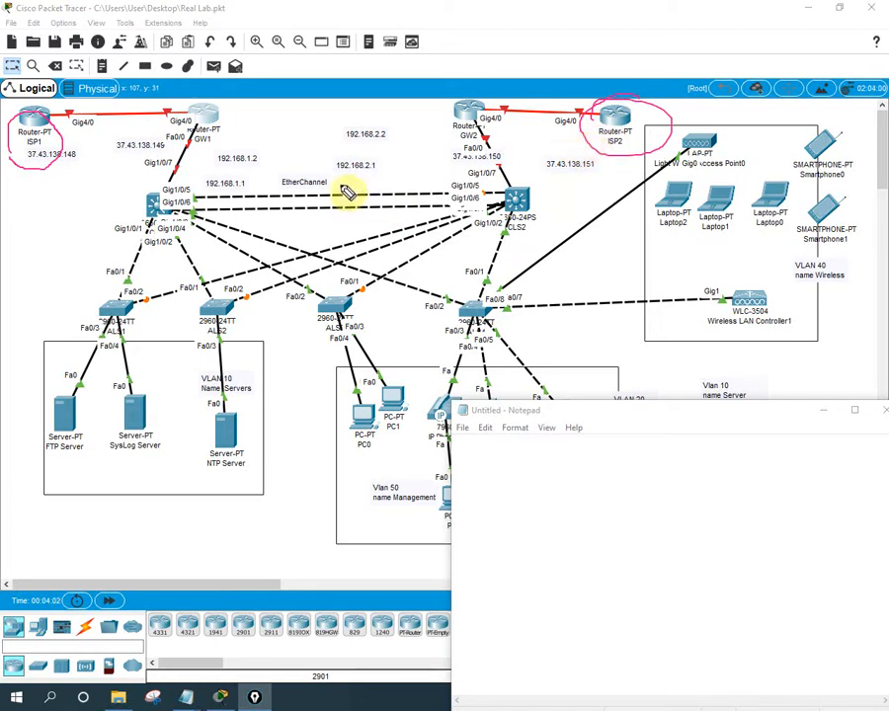
mouse_move(288, 146)
left_mouse_down()
mouse_move(297, 135)
mouse_move(301, 152)
left_mouse_up()
left_click_drag(311, 135, 305, 152)
left_click_drag(314, 130, 325, 145)
mouse_move(326, 121)
left_mouse_down()
mouse_move(332, 139)
mouse_move(332, 131)
left_mouse_up()
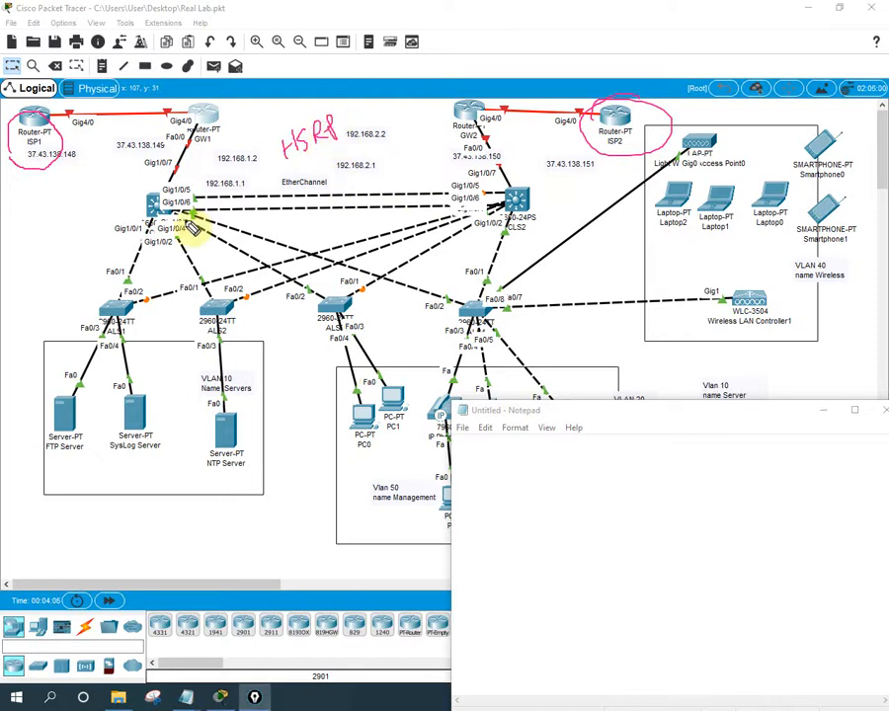
- Circle the core switch below GW1, trace the path from ALS1 across the EtherChannel to GW2, and clear all marks
mouse_move(237, 173)
left_mouse_down()
mouse_move(122, 221)
mouse_move(227, 158)
left_mouse_up()
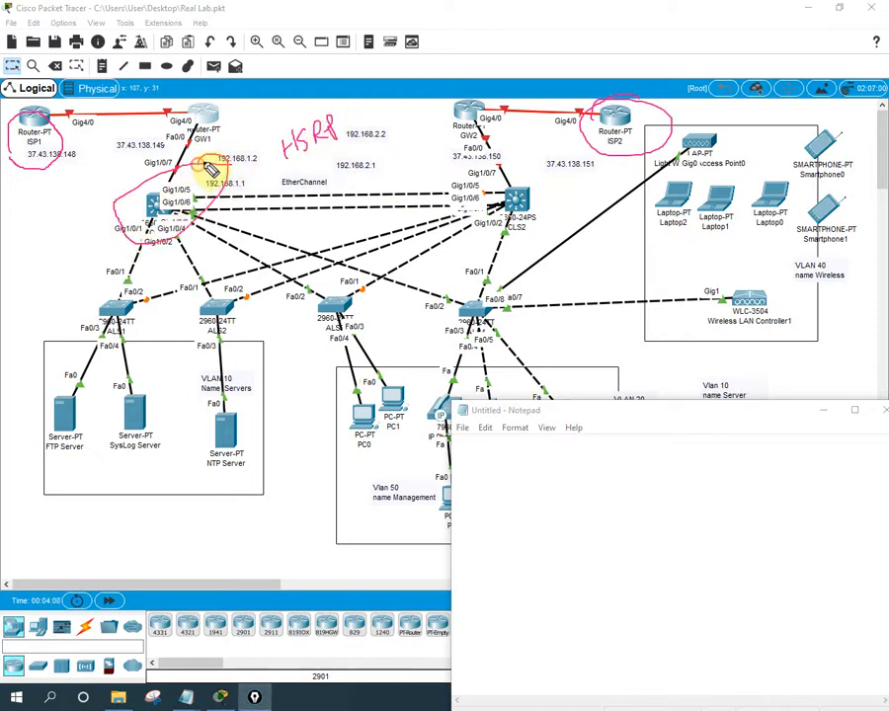
mouse_move(148, 353)
left_mouse_down()
mouse_move(135, 312)
mouse_move(178, 237)
left_mouse_up()
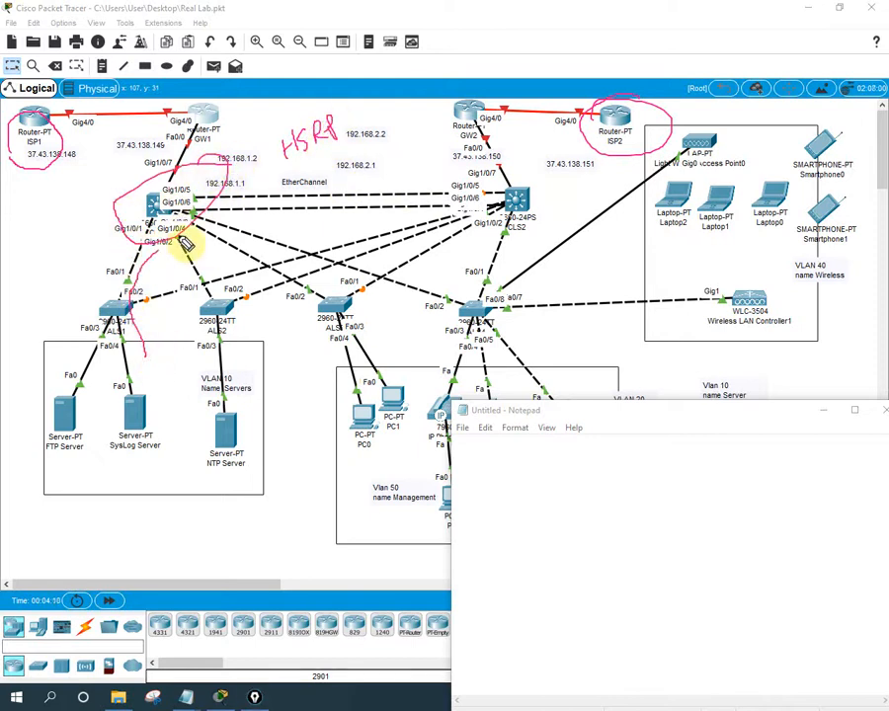
left_click_drag(276, 212, 454, 203)
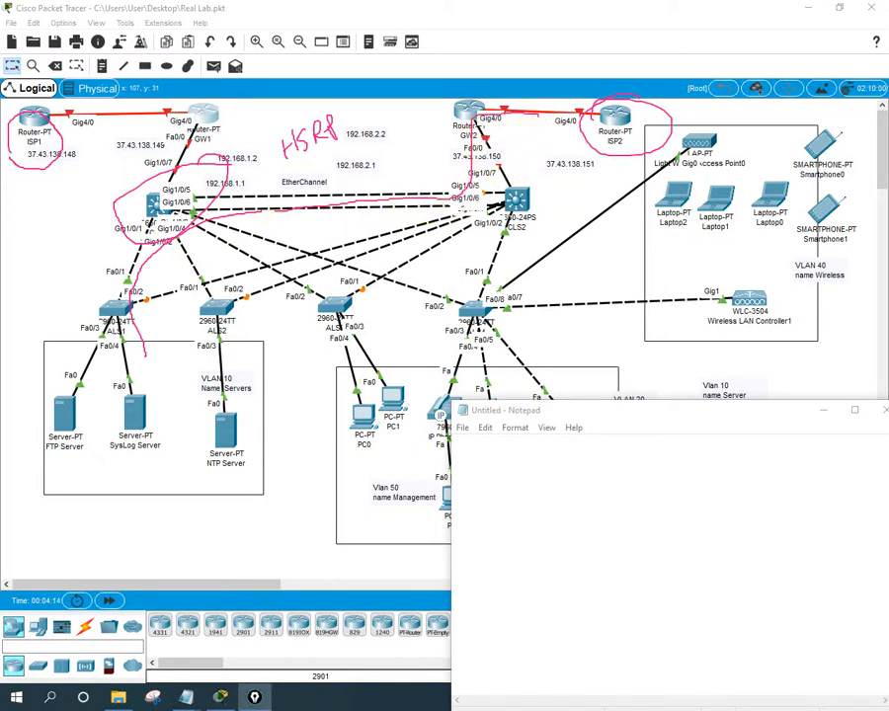
key("ctrl+shift+7")
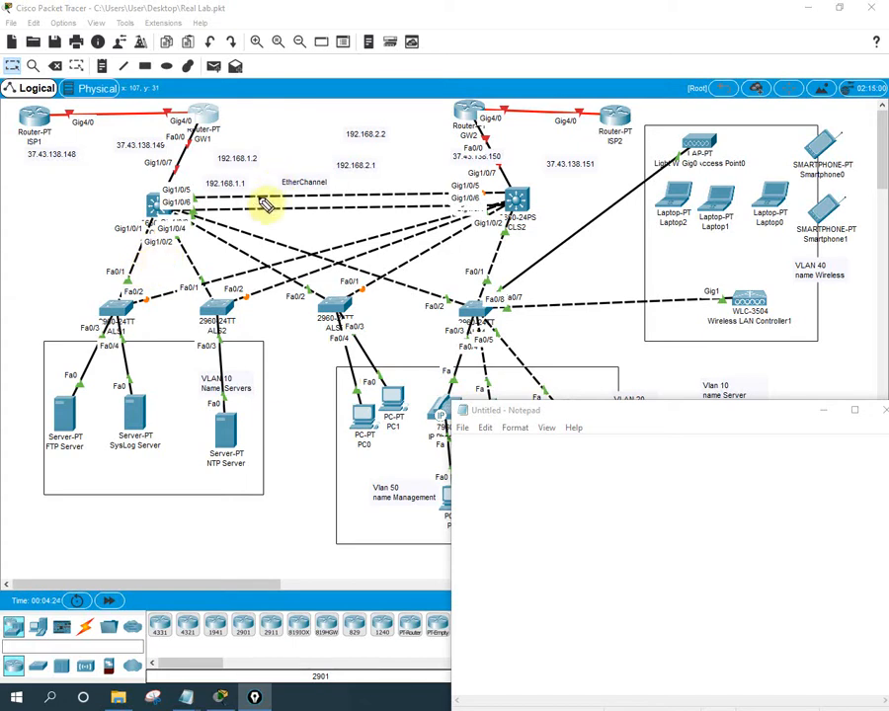
- Mark both core switches, annotate them with VTP and VLAN, draw a line down to ALS1, and clear the marks
mouse_move(126, 256)
left_mouse_down()
mouse_move(156, 259)
mouse_move(219, 217)
mouse_move(213, 188)
left_mouse_up()
mouse_move(466, 178)
left_mouse_down()
mouse_move(478, 221)
mouse_move(528, 261)
left_mouse_up()
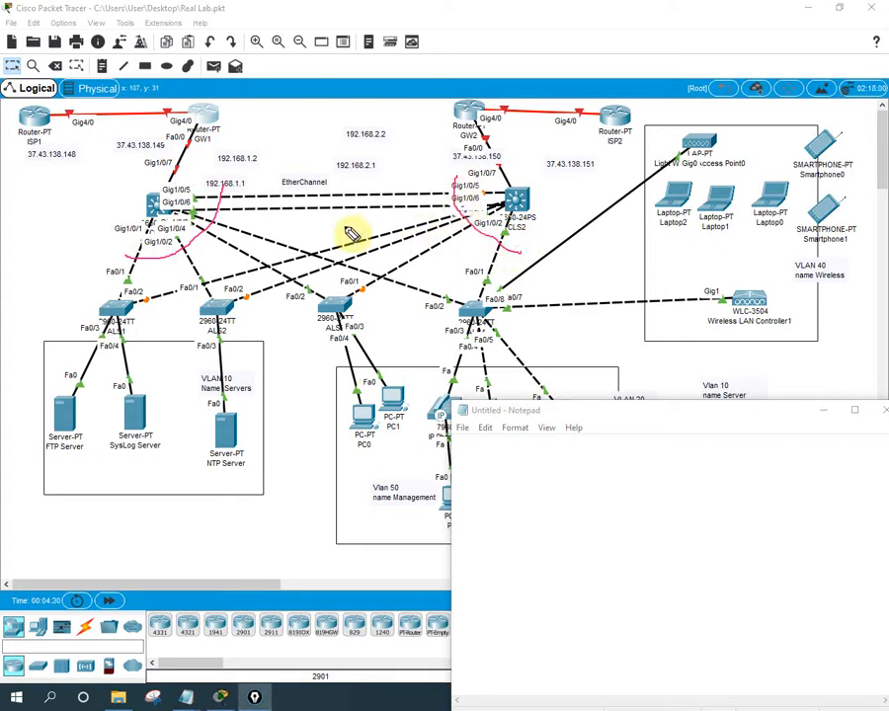
mouse_move(353, 235)
left_mouse_down()
mouse_move(380, 231)
mouse_move(377, 213)
mouse_move(379, 227)
left_mouse_up()
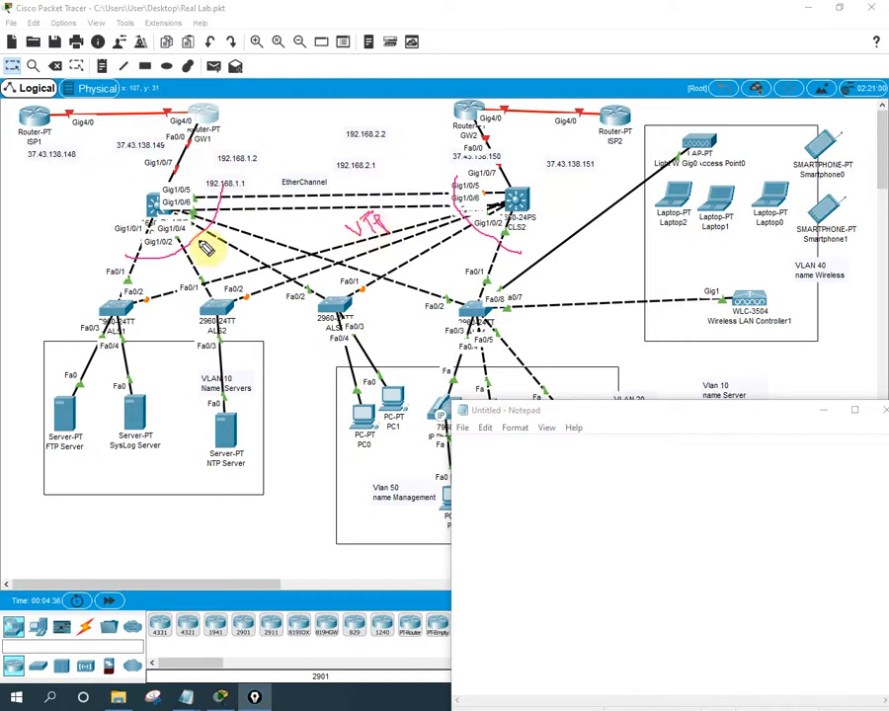
mouse_move(86, 207)
left_mouse_down()
mouse_move(116, 211)
mouse_move(138, 193)
mouse_move(158, 210)
mouse_move(131, 319)
left_mouse_up()
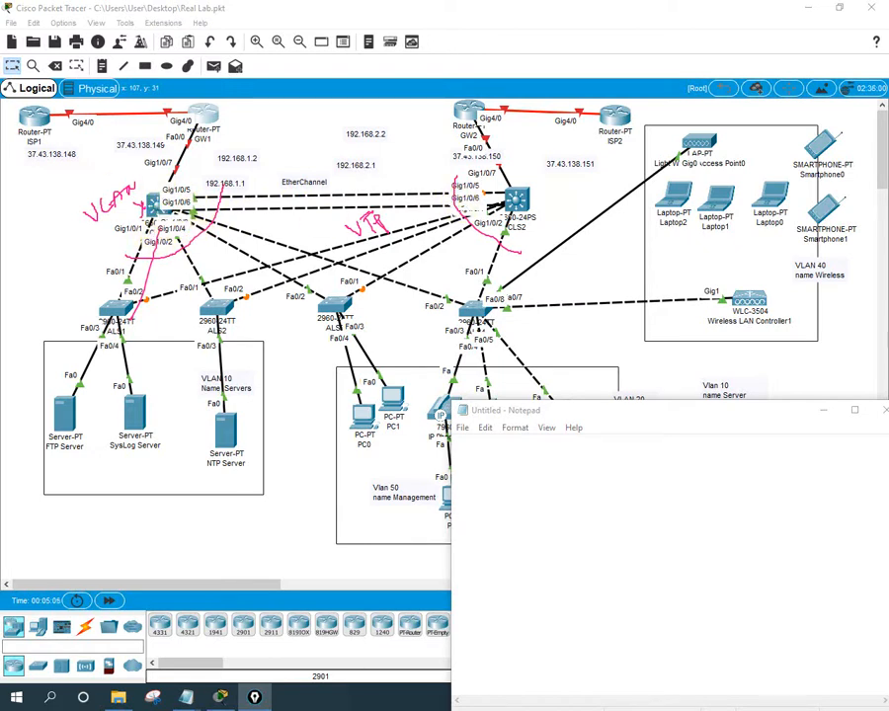
key("ctrl+shift+7")
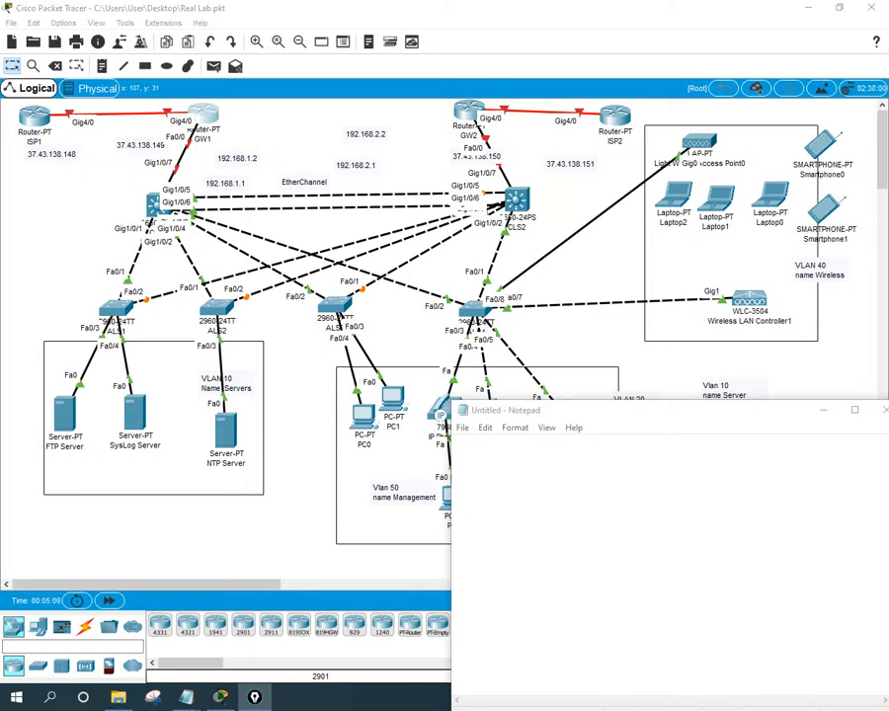
- Switch to Notepad, reposition its window over the topology, and write "Step1: identify Port connected to switch and put in Trunk."
left_click(505, 453)
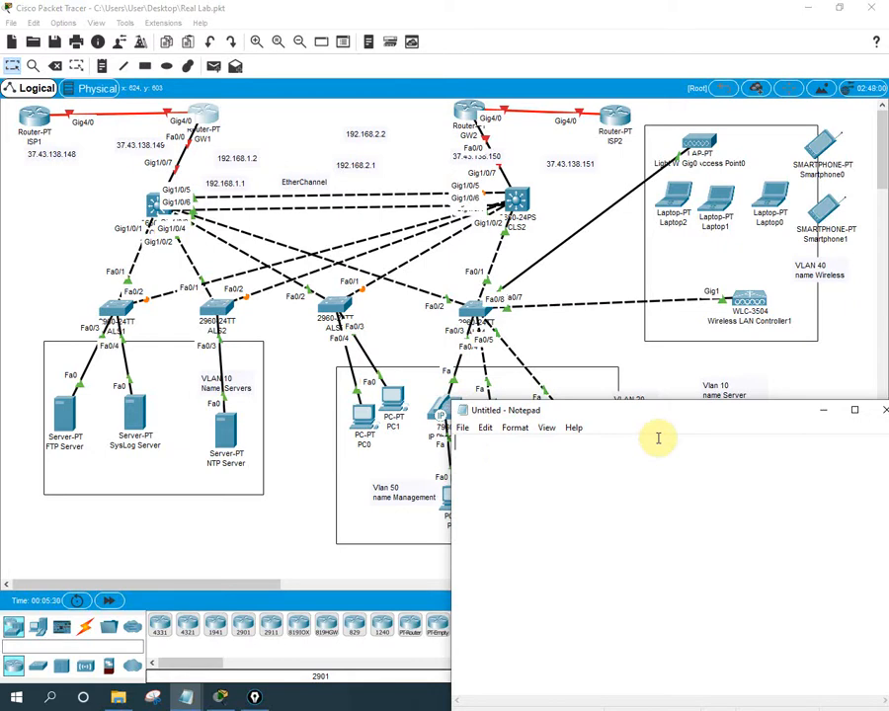
left_click_drag(681, 412, 630, 566)
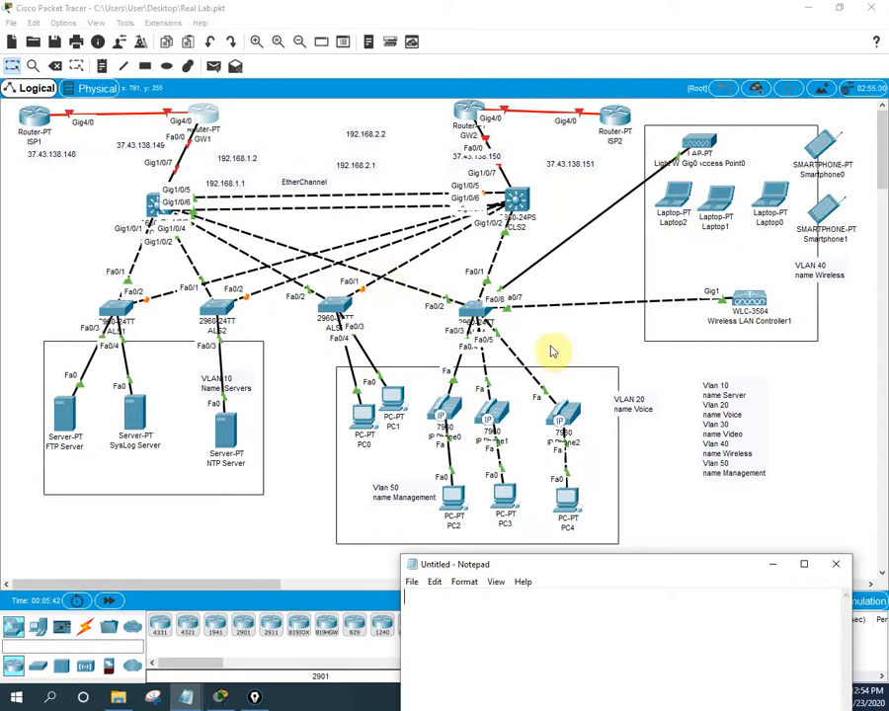
left_click_drag(547, 567, 556, 405)
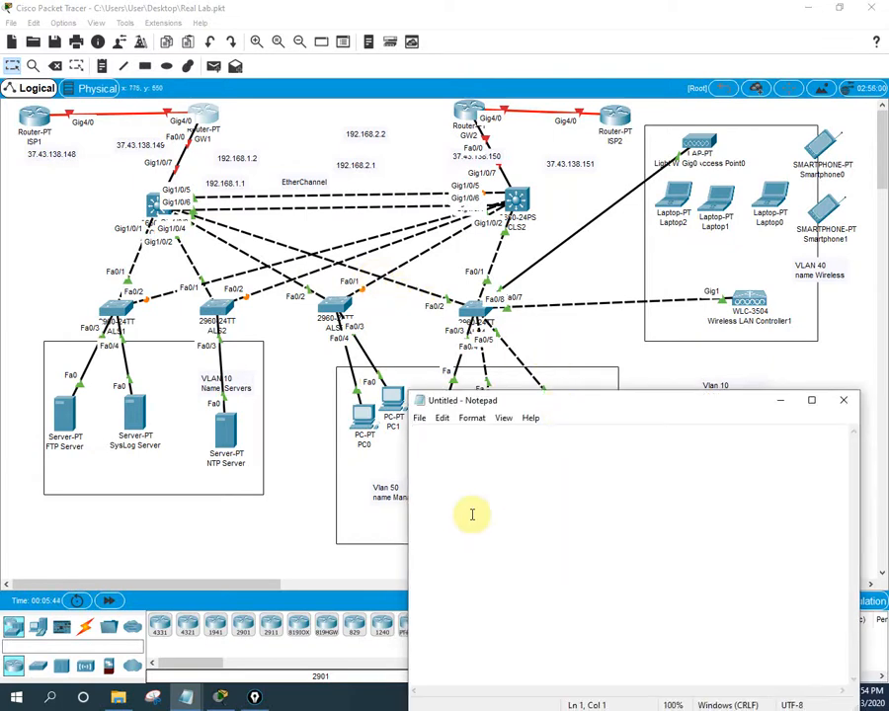
type("Step")
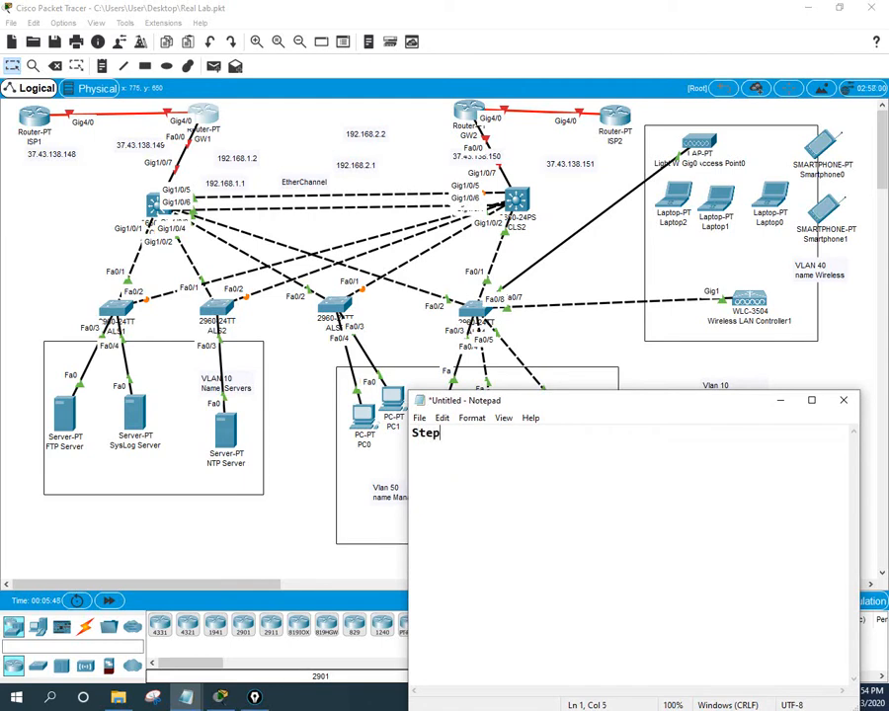
type("1:")
type("identif")
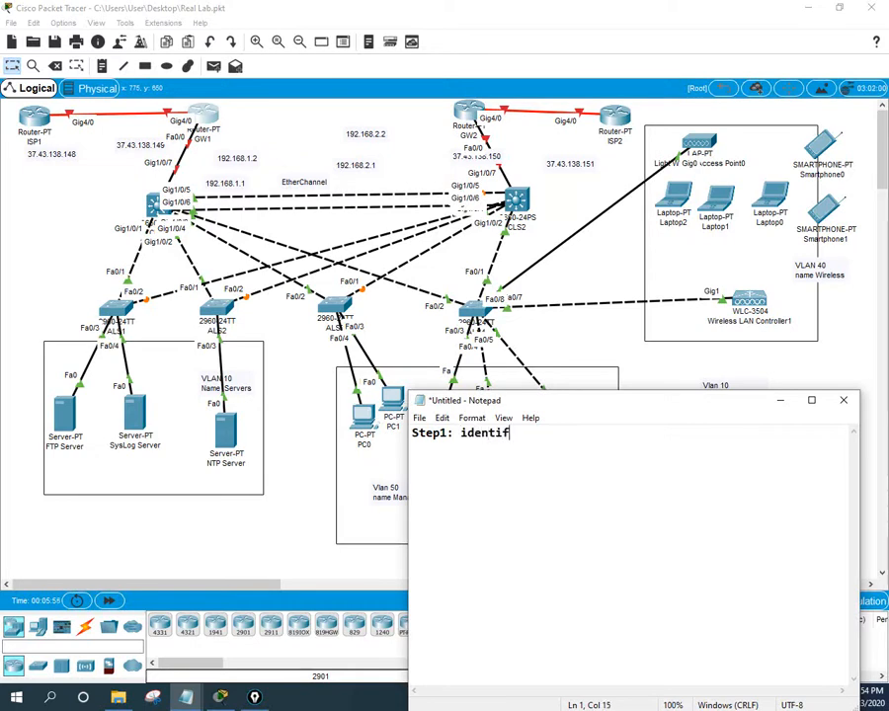
type("y Port ")
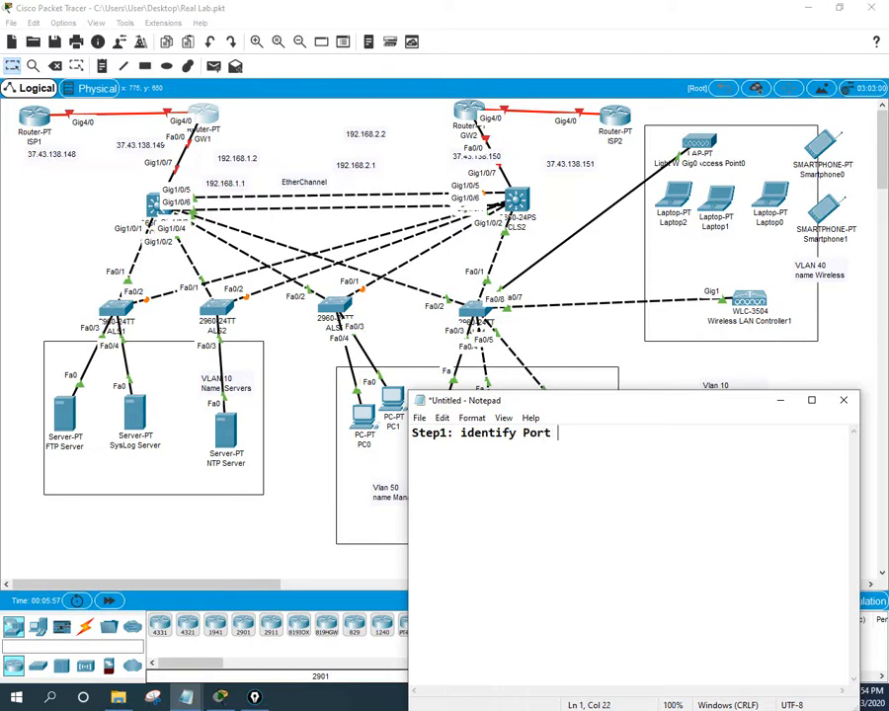
type("connected to switc")
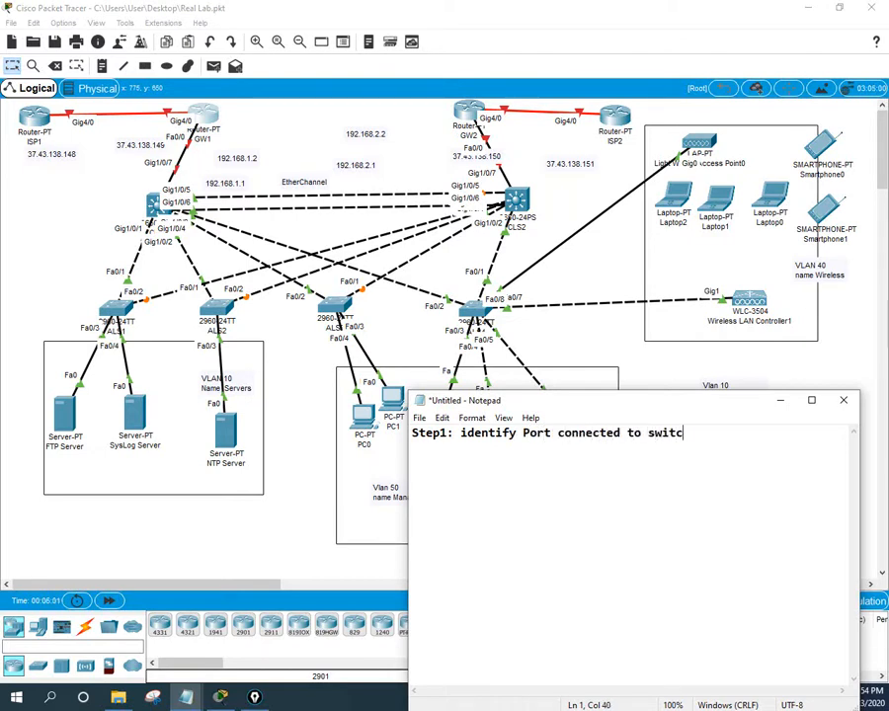
type("h and put in Trunk.")
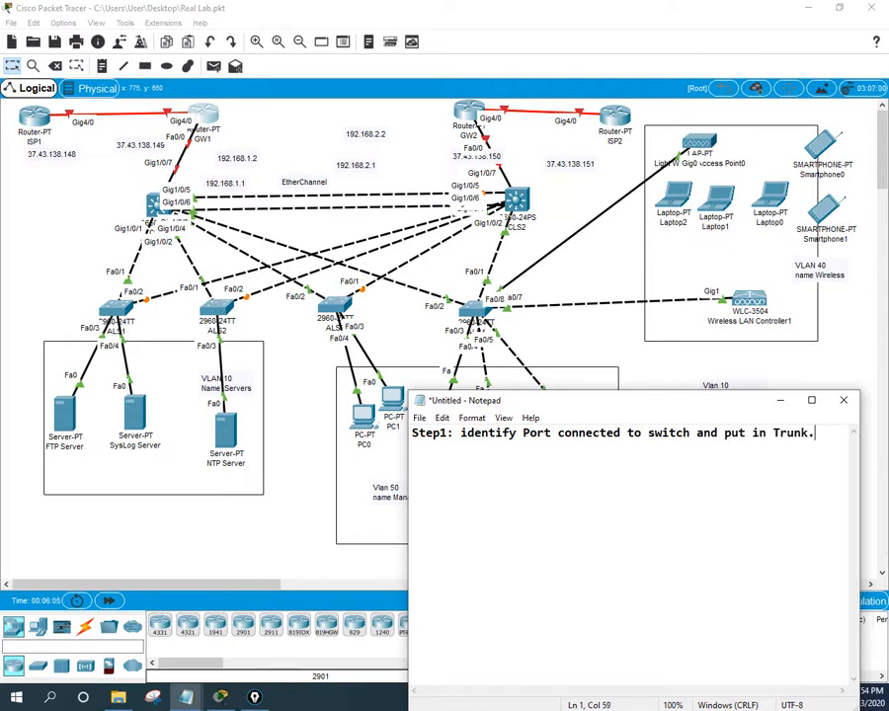
- Add the lines "Step2: VTP" and "Step3: VLAN" to the configuration plan
key("Return")
type("Step2: VTP")
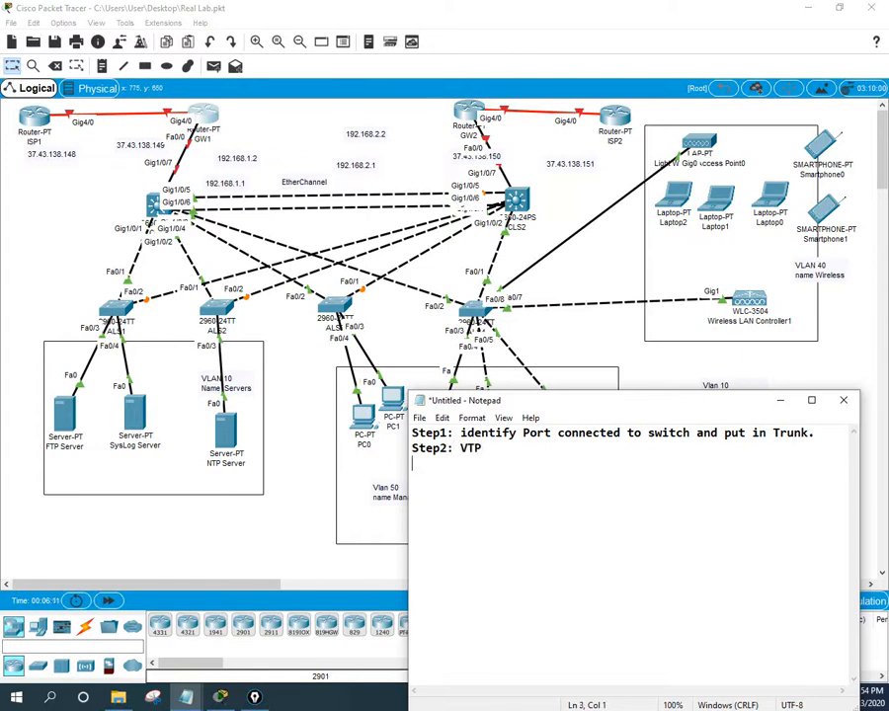
key("Return")
type("Step")
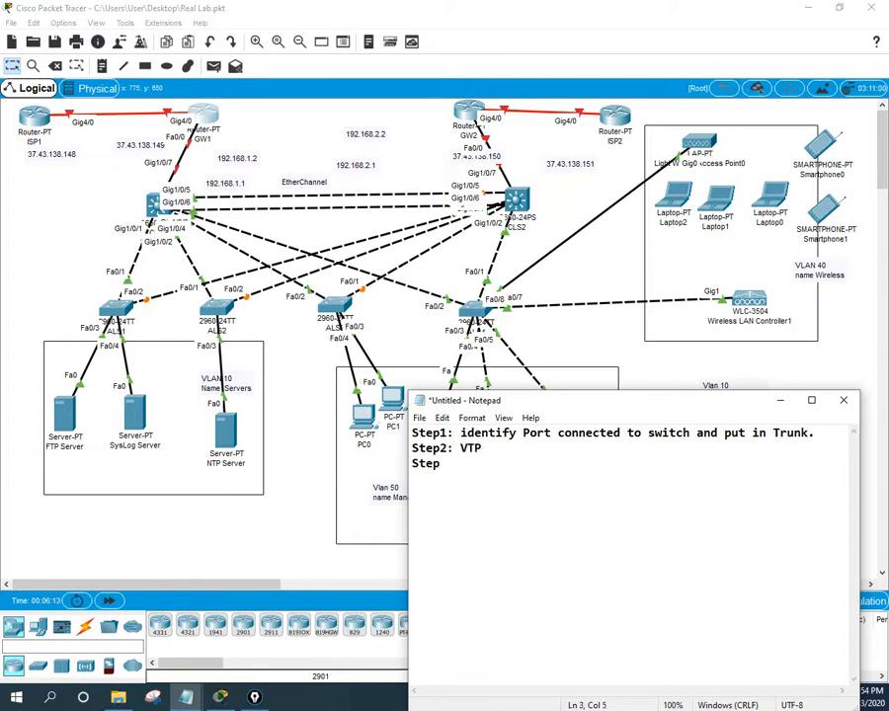
type("3: VLA")
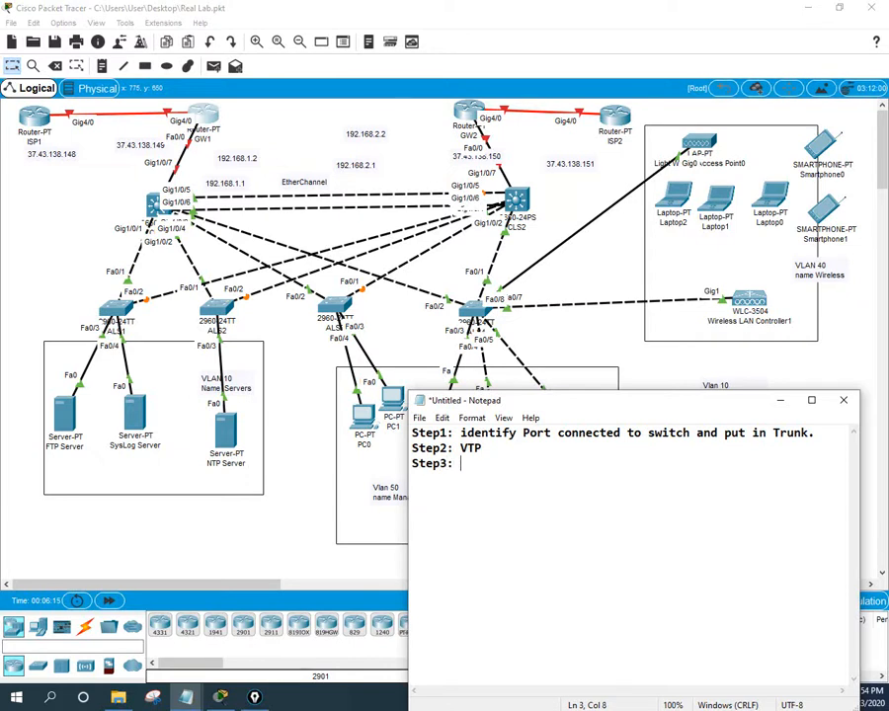
type("n")
key("Return")
key("BackSpace")
key("BackSpace")
type("N")
- Add the lines "Step4: SVI" and "Step5: DHCP" below the VLAN step
key("Return")
type("Step4: ")
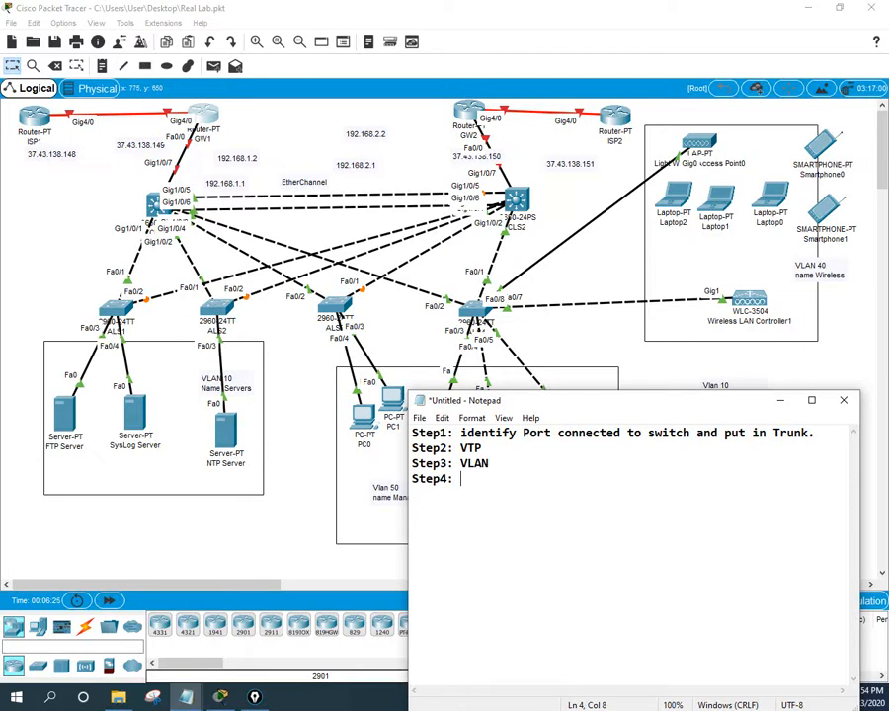
type("SVI")
key("Return")
type("STe")
key("BackSpace")
key("BackSpace")
type("tep5:")
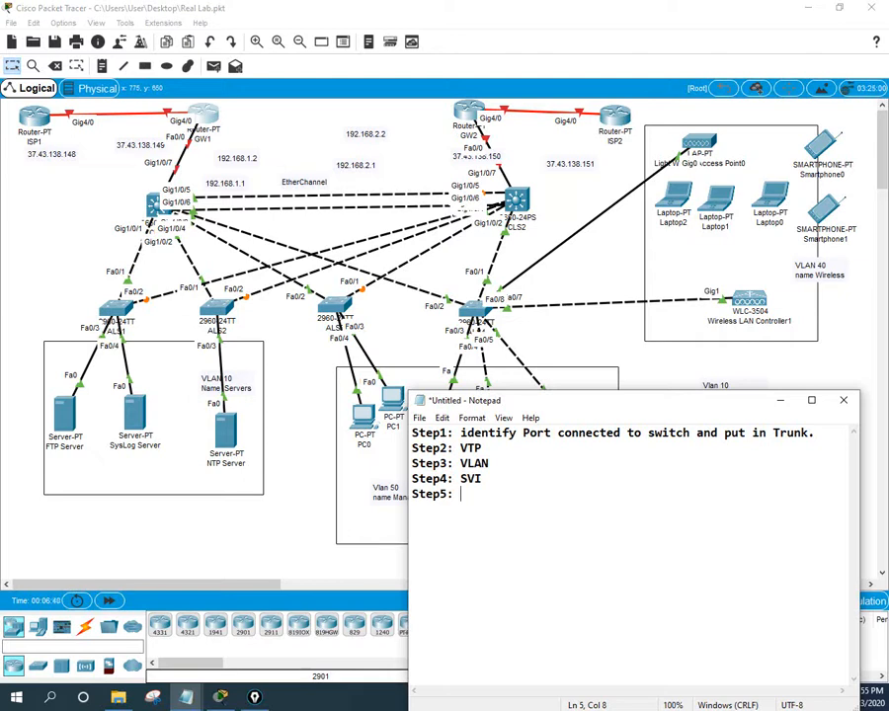
type("DHCP")
- Add the lines "Step6: HSRP" and "Step7: OSPF Core SW and Gateway." to the plan
key("Return")
type("Step6:")
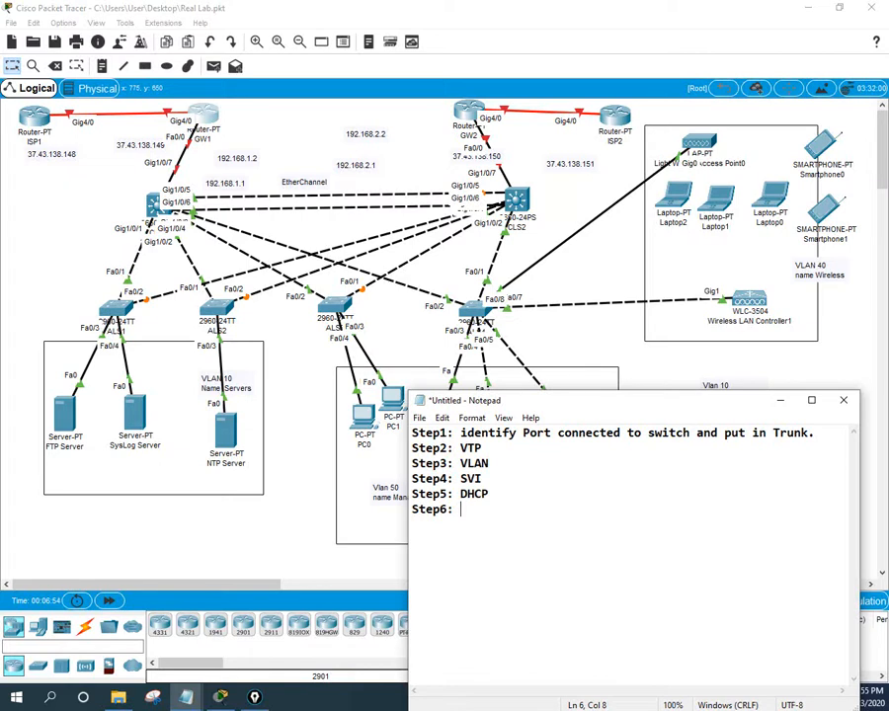
type("HSRP")
key("Return")
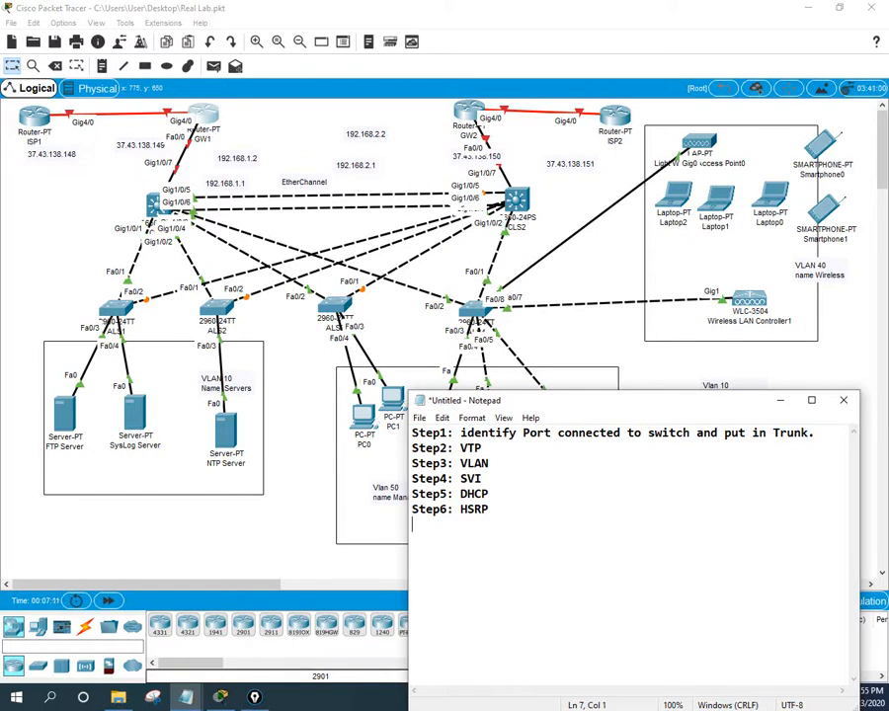
type("SE")
key("BackSpace")
type("tep7:")
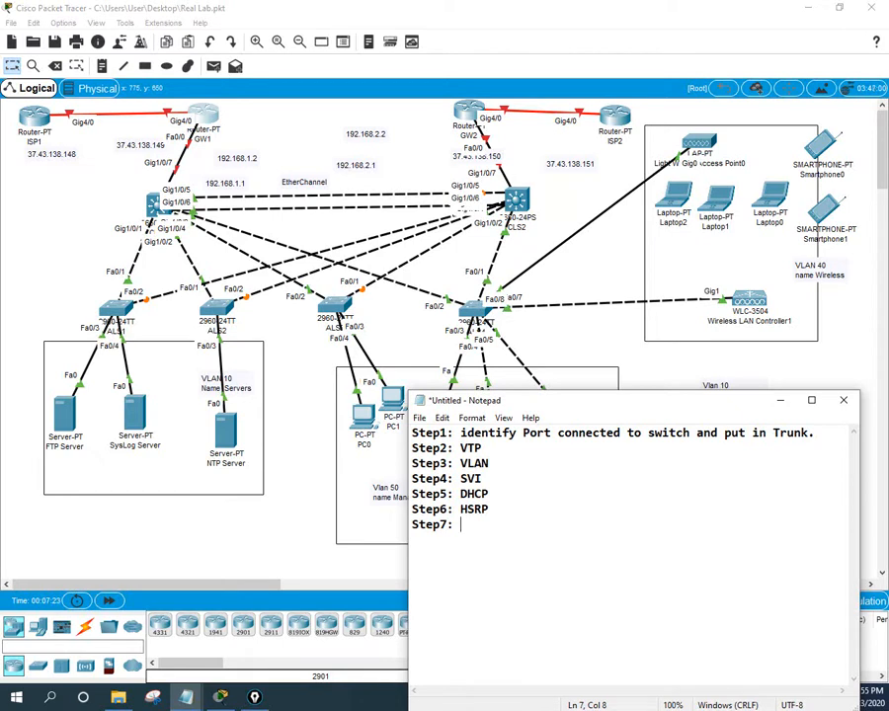
type("OSPF Core SW a")
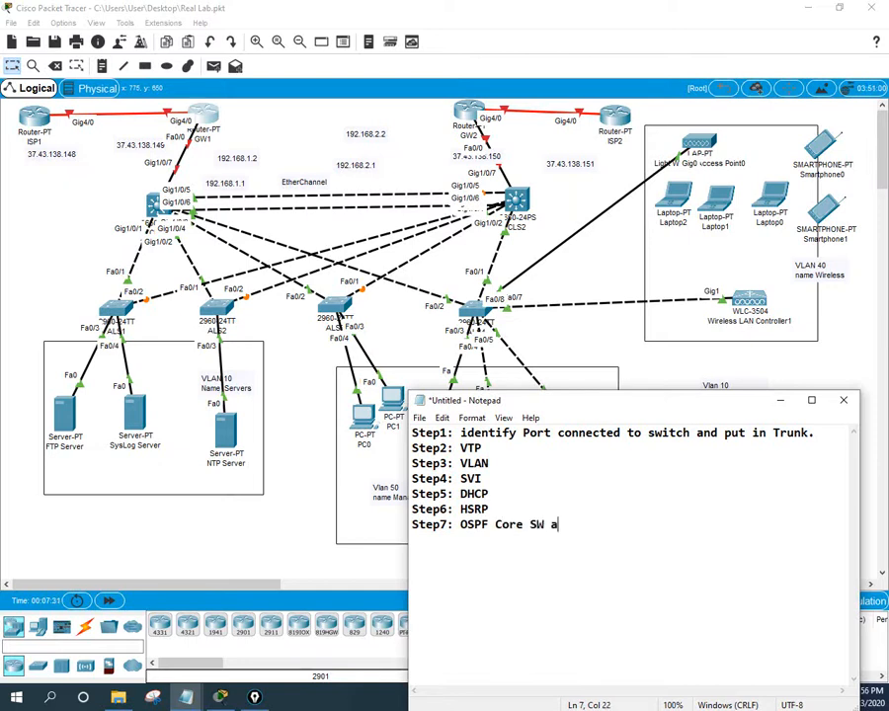
type("nd Gateway.")
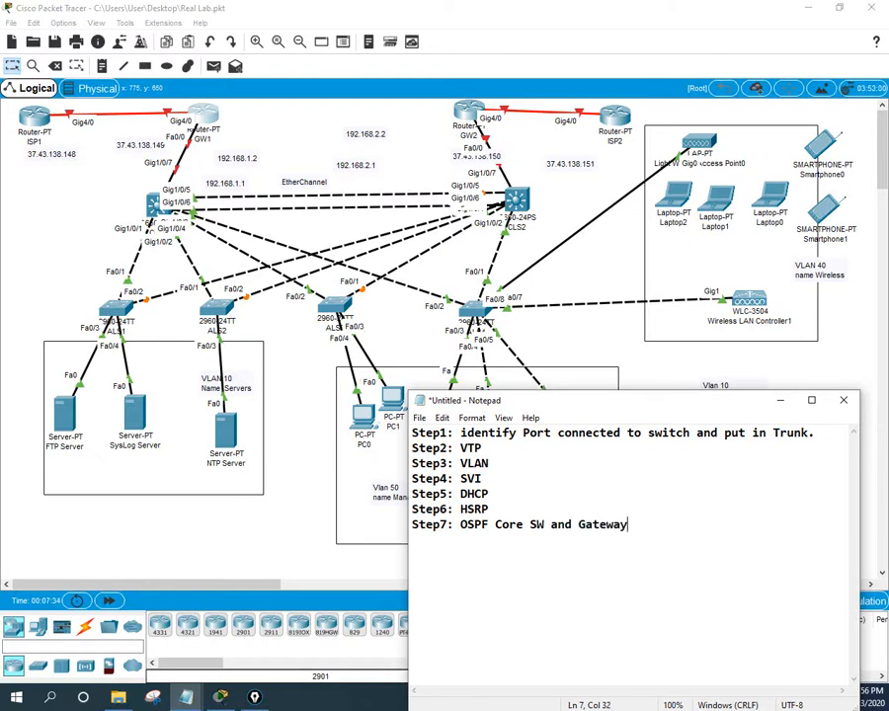
- Add the line "Step8: ISP router." to the configuration plan
key("Return")
type("Step")
key("BackSpace")
type("8:")
type("ISP ")
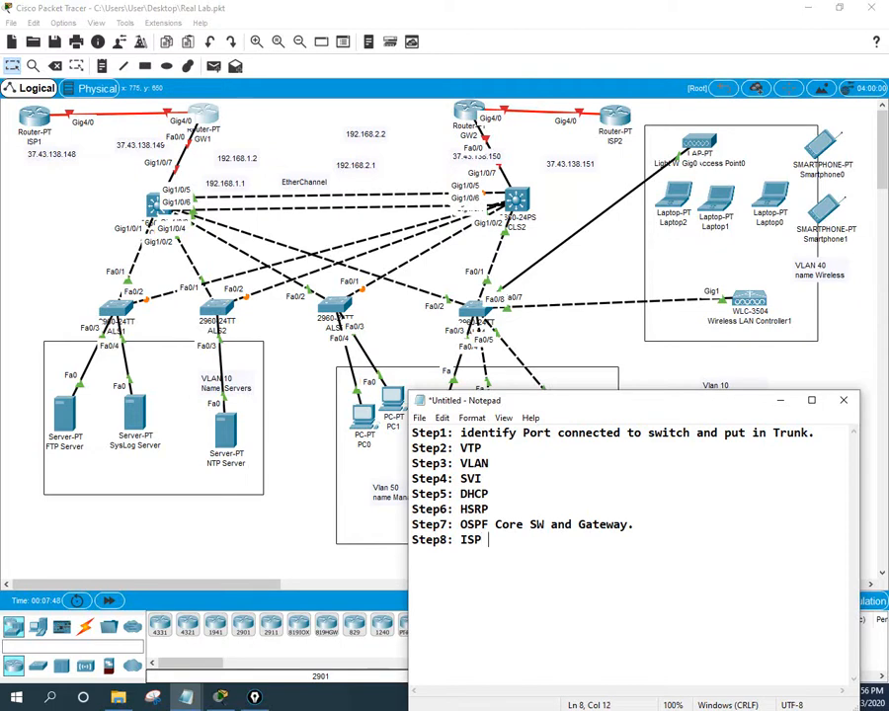
type("router.")
- Add the line "Step9: Wifi (Wlan)" and a blank "Step10:" entry to the plan
key("Return")
type("Se")
key("BackSpace")
type("tep")
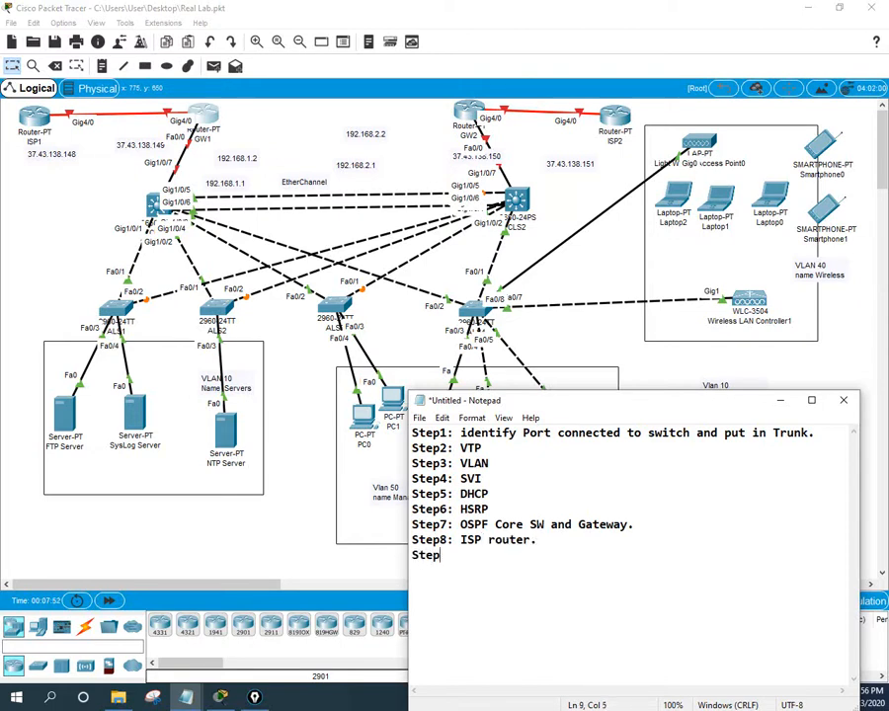
type("9: Wifi (Wla")
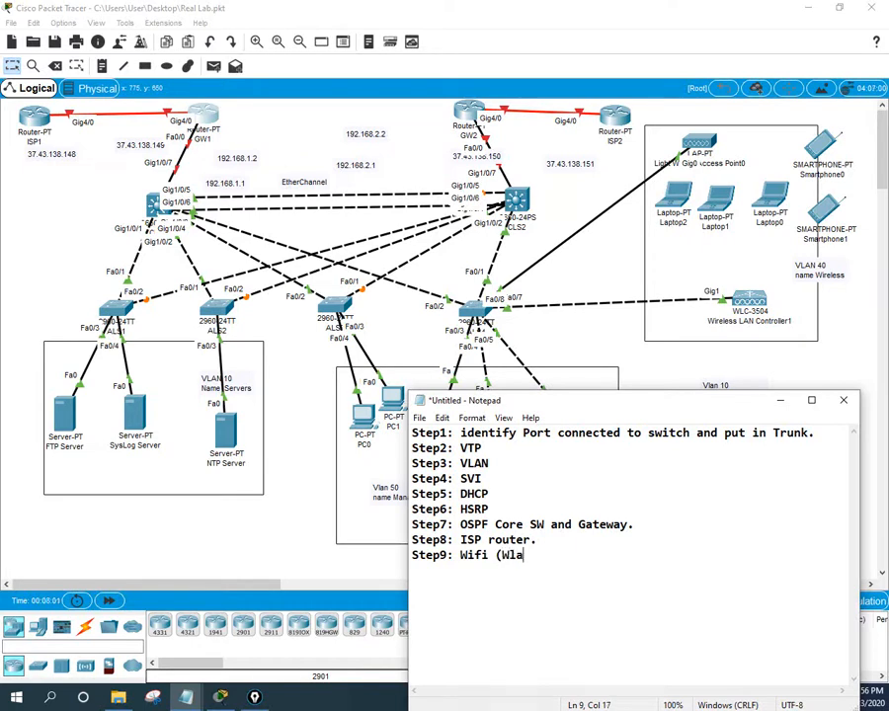
type("n)")
key("Return")
type("Step")
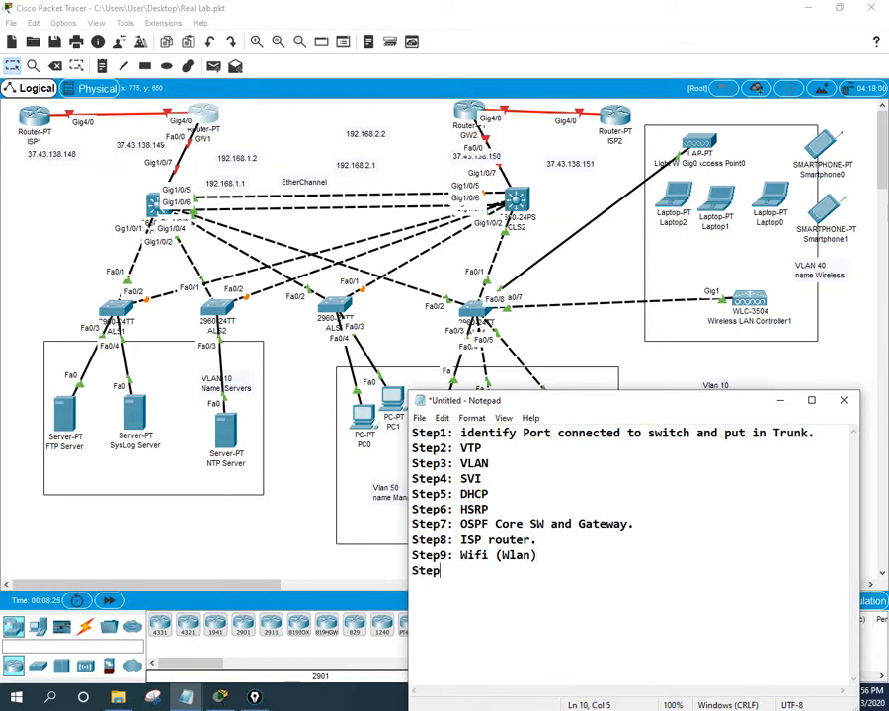
type("10:")
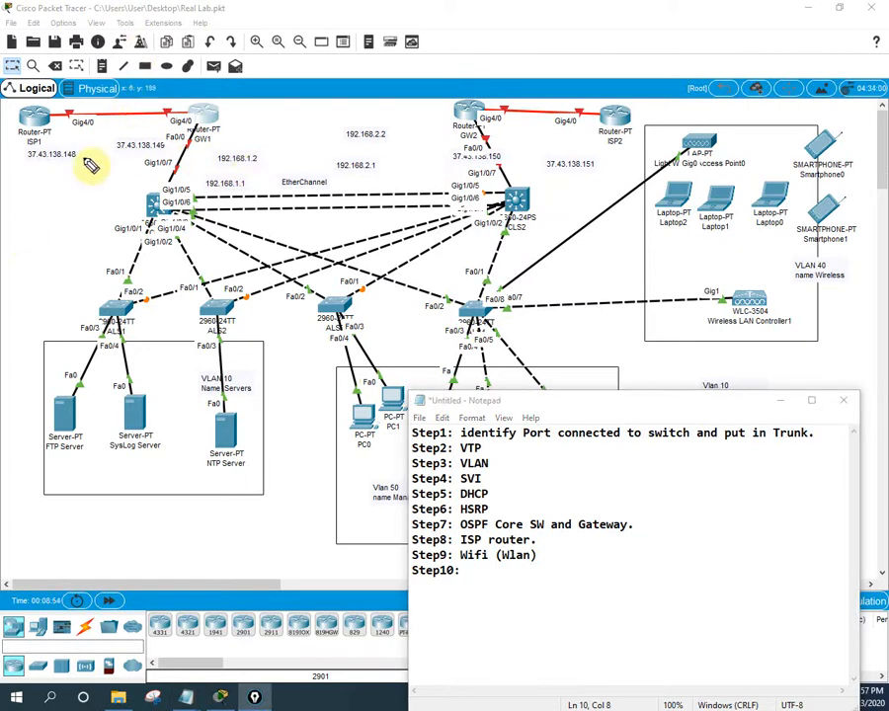
- Circle the ISP1 and GW1 addresses 37.43.138.148 and 37.43.138.149 with the annotation pen and handwrite 8.8.8.8 under ISP1
mouse_move(18, 168)
left_mouse_down()
mouse_move(47, 168)
mouse_move(79, 151)
mouse_move(24, 159)
left_mouse_up()
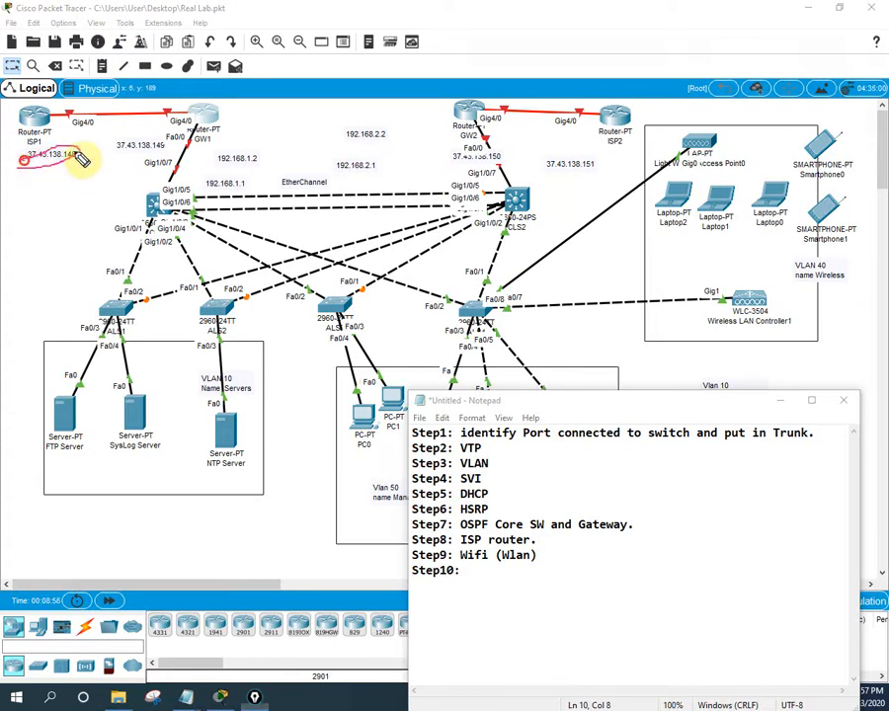
mouse_move(148, 131)
left_mouse_down()
mouse_move(116, 148)
mouse_move(146, 158)
mouse_move(166, 148)
mouse_move(150, 134)
mouse_move(156, 146)
mouse_move(175, 124)
mouse_move(91, 79)
mouse_move(121, 120)
left_mouse_up()
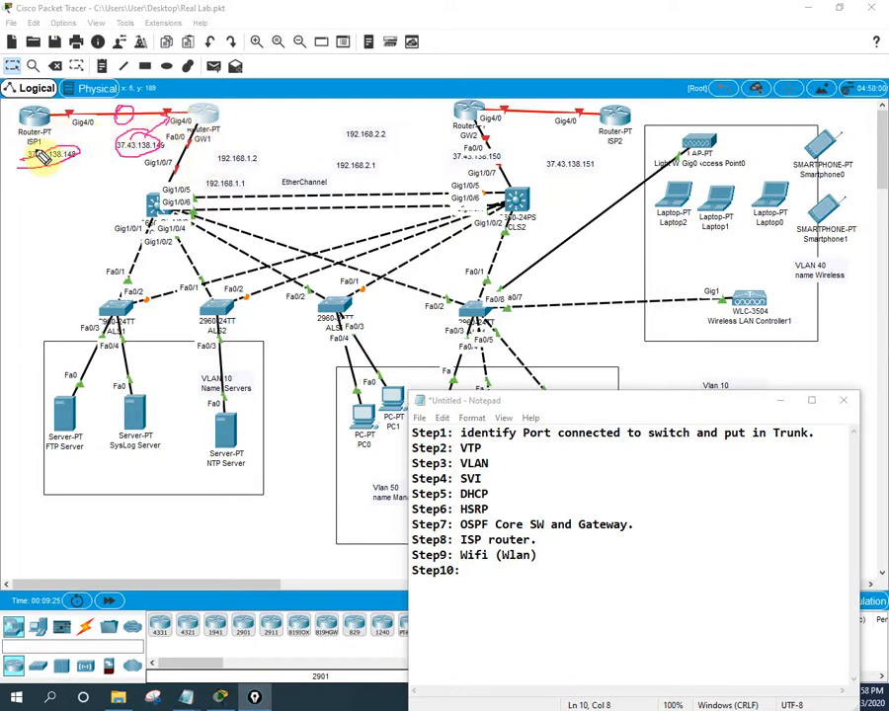
mouse_move(39, 175)
left_mouse_down()
mouse_move(81, 149)
mouse_move(24, 161)
mouse_move(8, 132)
mouse_move(16, 189)
mouse_move(17, 179)
mouse_move(38, 187)
mouse_move(75, 173)
mouse_move(65, 173)
left_mouse_up()
left_click(24, 187)
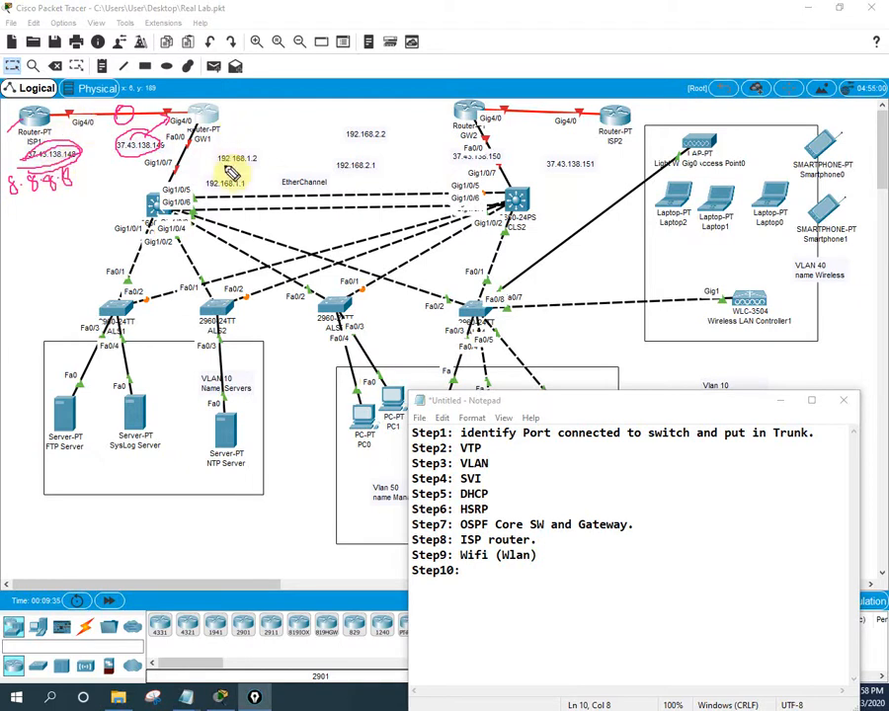
- Mark the core-to-gateway addresses and the GW2 and ISP2 link addresses with the pen, and clear all ink from the topology
mouse_move(218, 167)
left_mouse_down()
mouse_move(262, 155)
mouse_move(198, 139)
mouse_move(211, 134)
left_mouse_up()
mouse_move(214, 193)
left_mouse_down()
mouse_move(235, 187)
mouse_move(200, 184)
left_mouse_up()
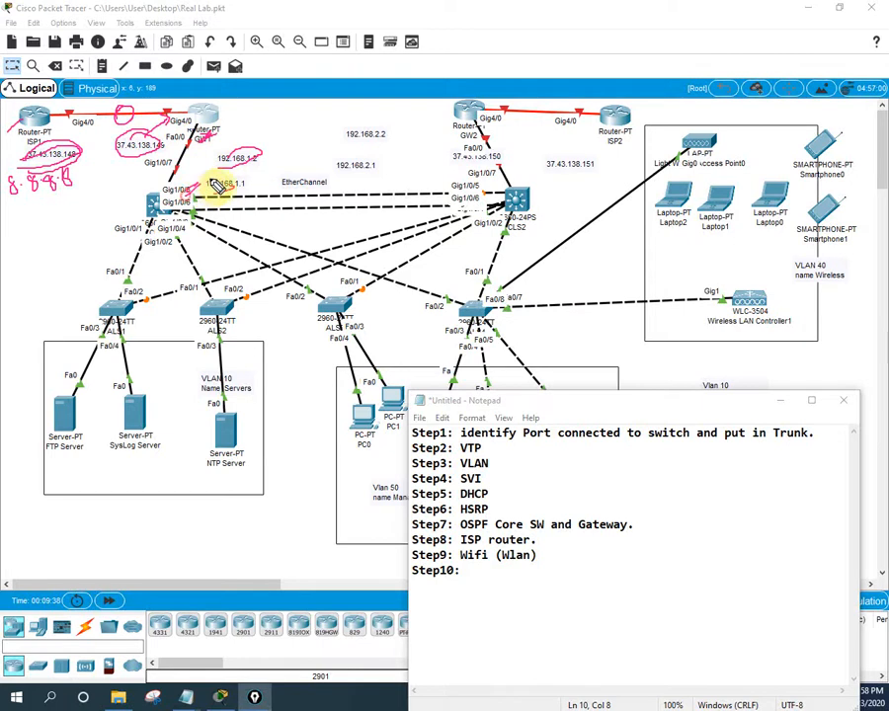
left_click_drag(391, 132, 449, 122)
left_click_drag(388, 165, 460, 164)
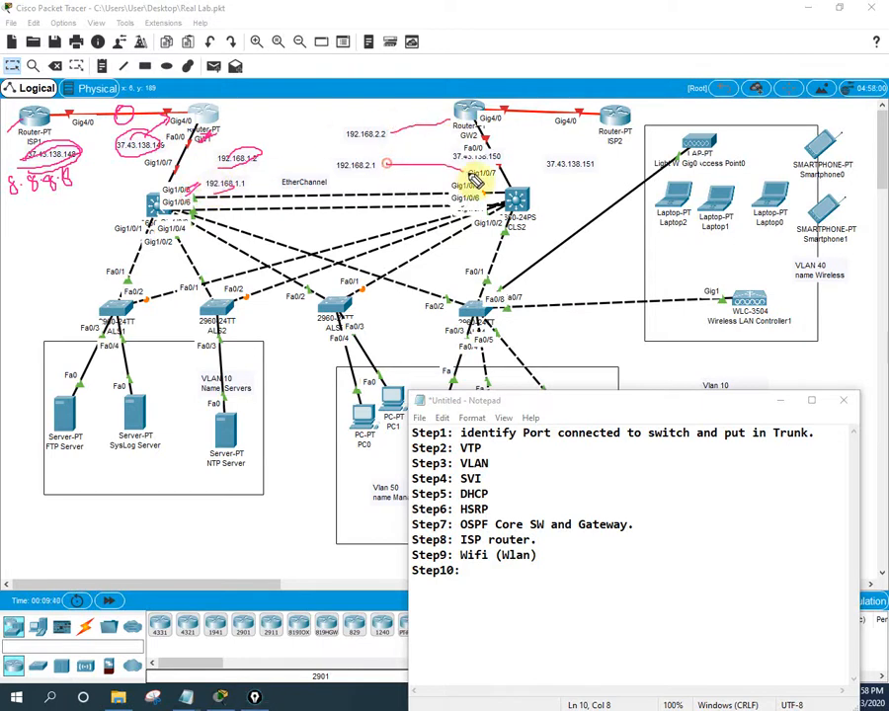
left_click_drag(546, 172, 573, 169)
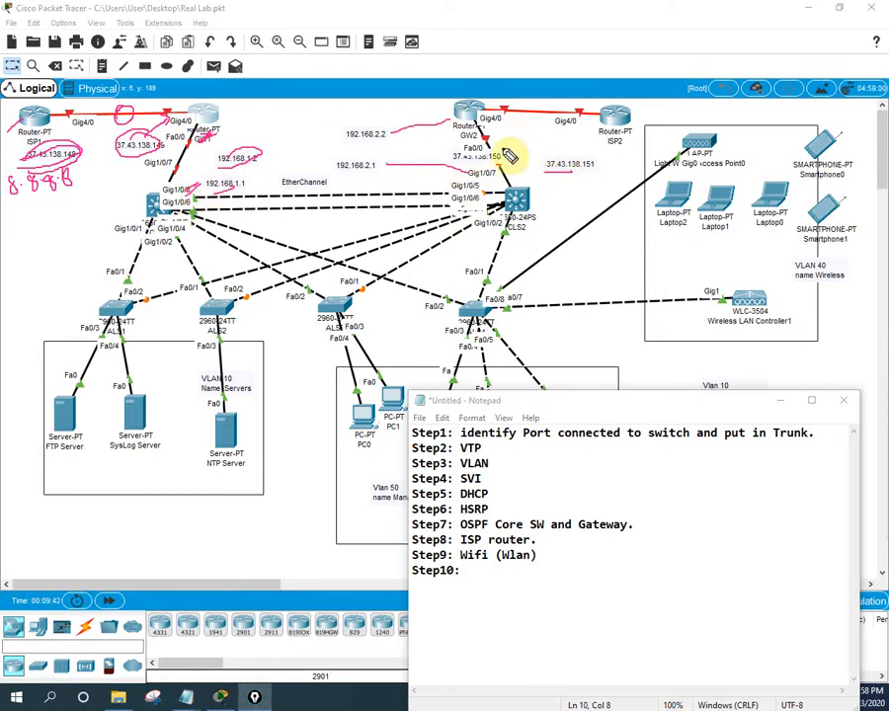
mouse_move(510, 153)
left_mouse_down()
mouse_move(475, 153)
mouse_move(510, 160)
mouse_move(490, 114)
left_mouse_up()
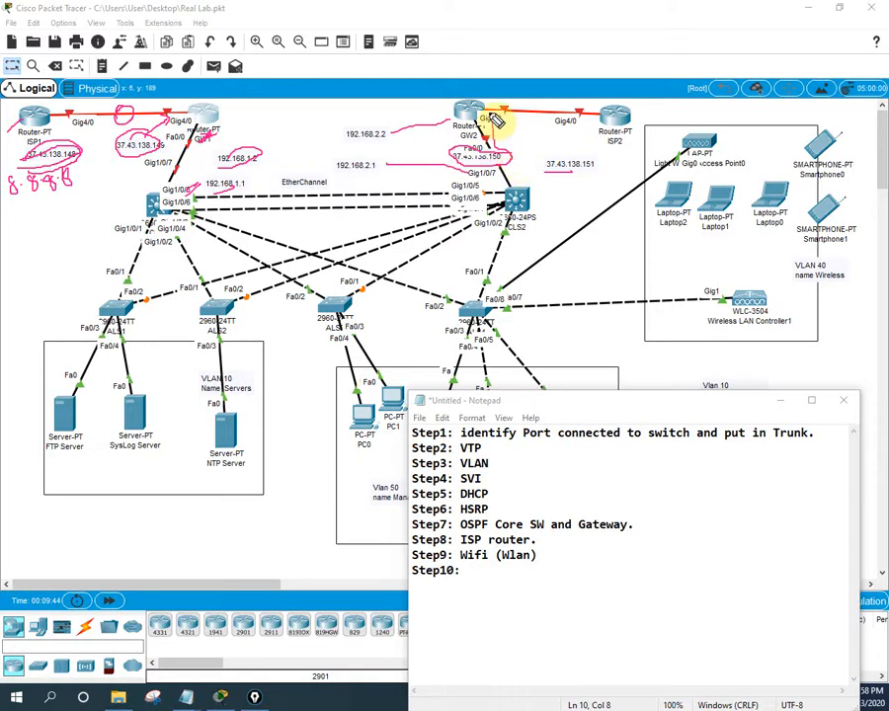
mouse_move(543, 156)
left_mouse_down()
mouse_move(541, 165)
mouse_move(545, 156)
left_mouse_up()
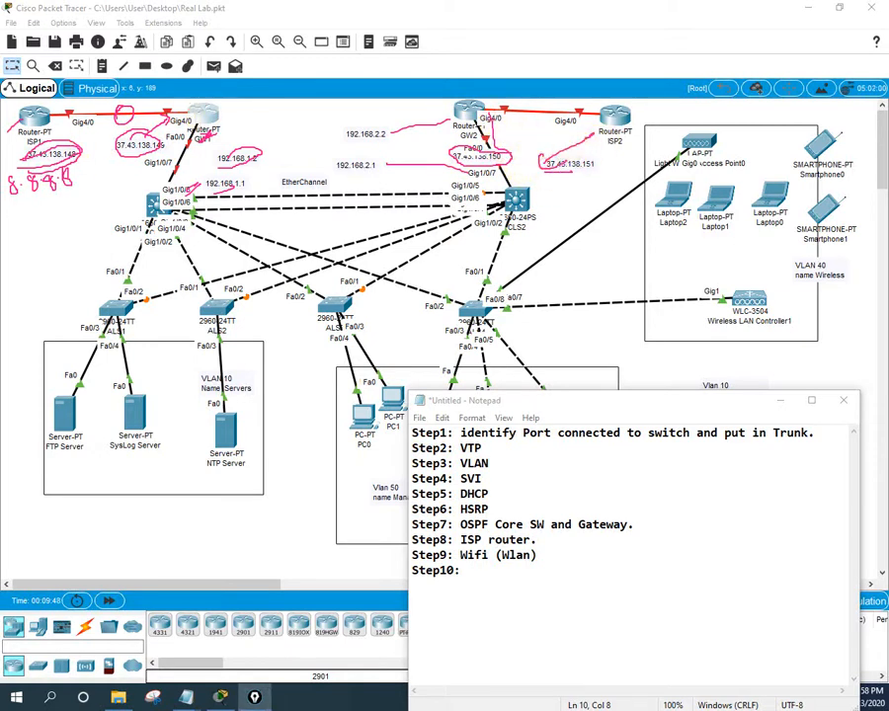
left_click(2, 138)
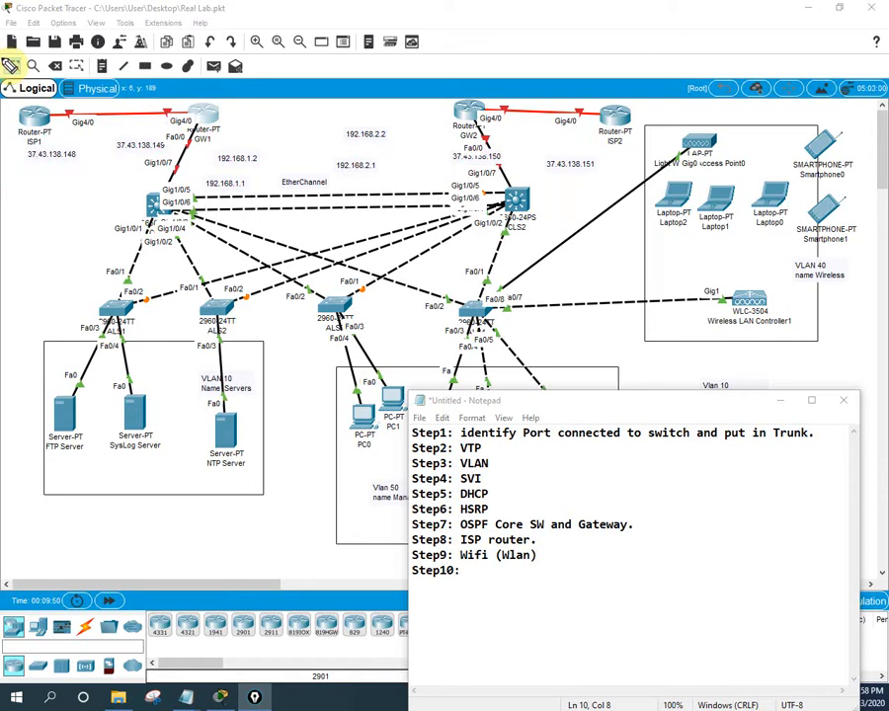
left_click(10, 65)
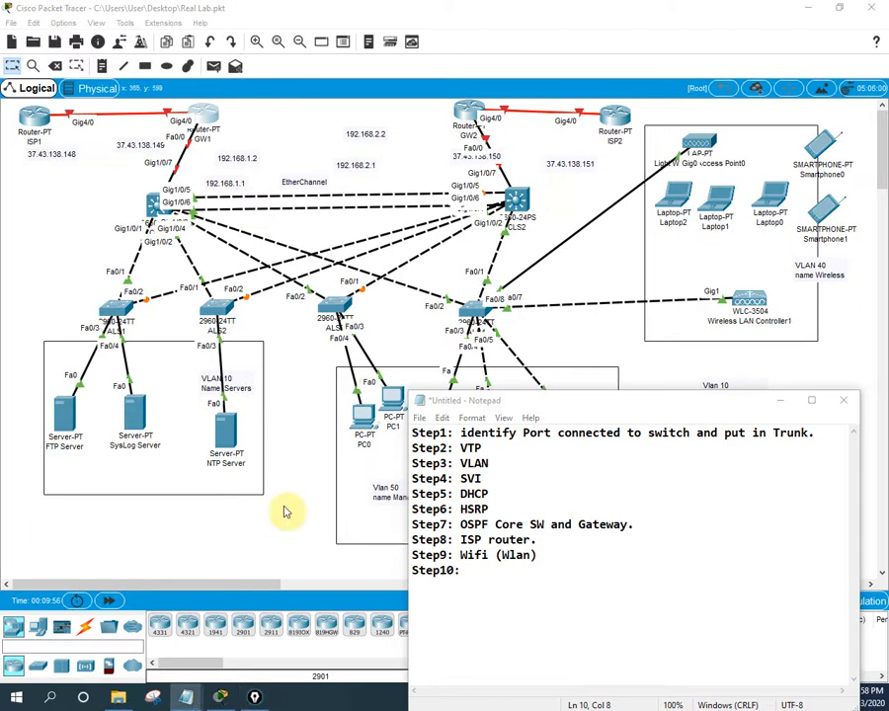
- Return to Notepad, move its window higher, and write the heading "CLSW1 Configuraiton:" a few lines below the plan
left_click(722, 405)
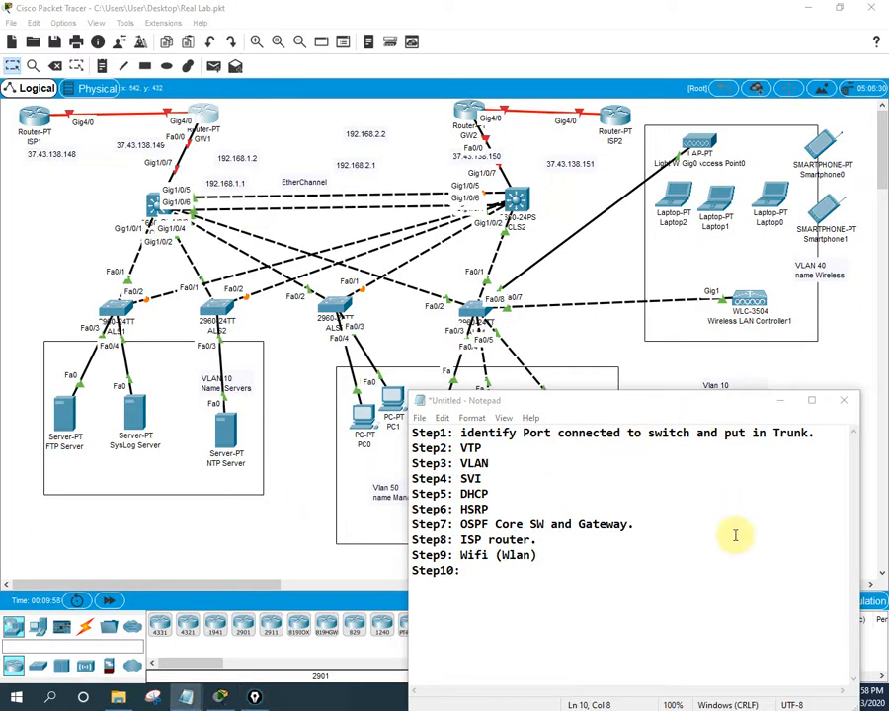
left_click(565, 603)
key("Return")
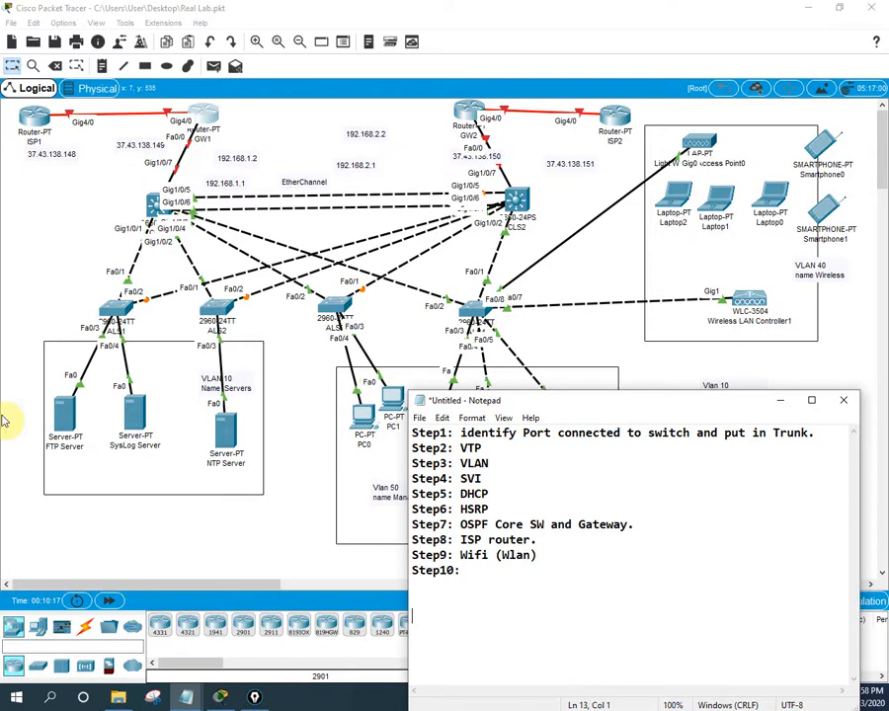
left_click_drag(618, 407, 605, 331)
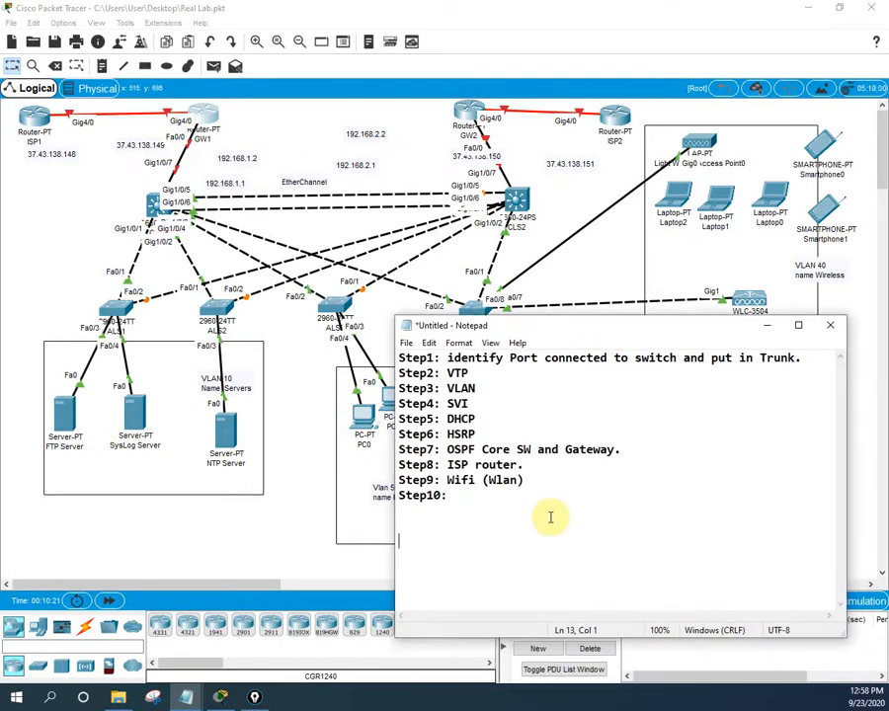
type("CLSW")
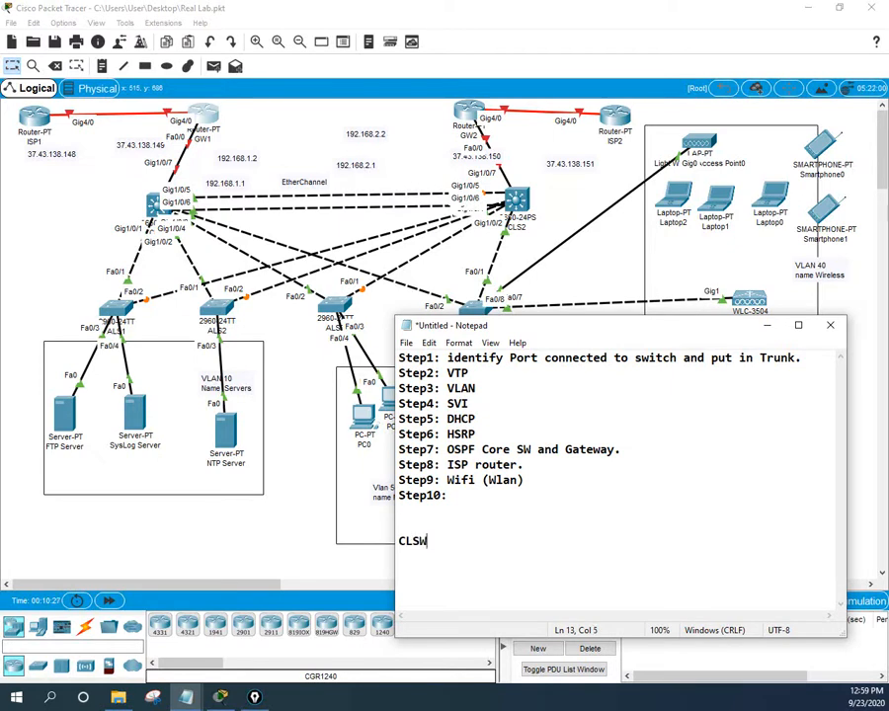
type("1 Configuraiton:")
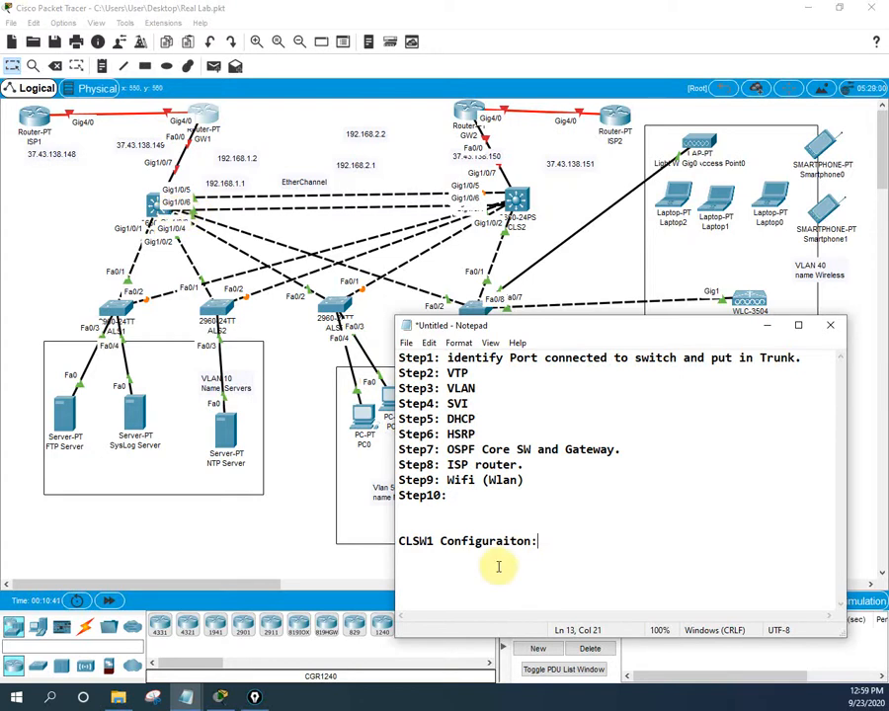
- Write "ip routing" under the CLSW1 heading and move the Notepad window further up over the topology
key("Return")
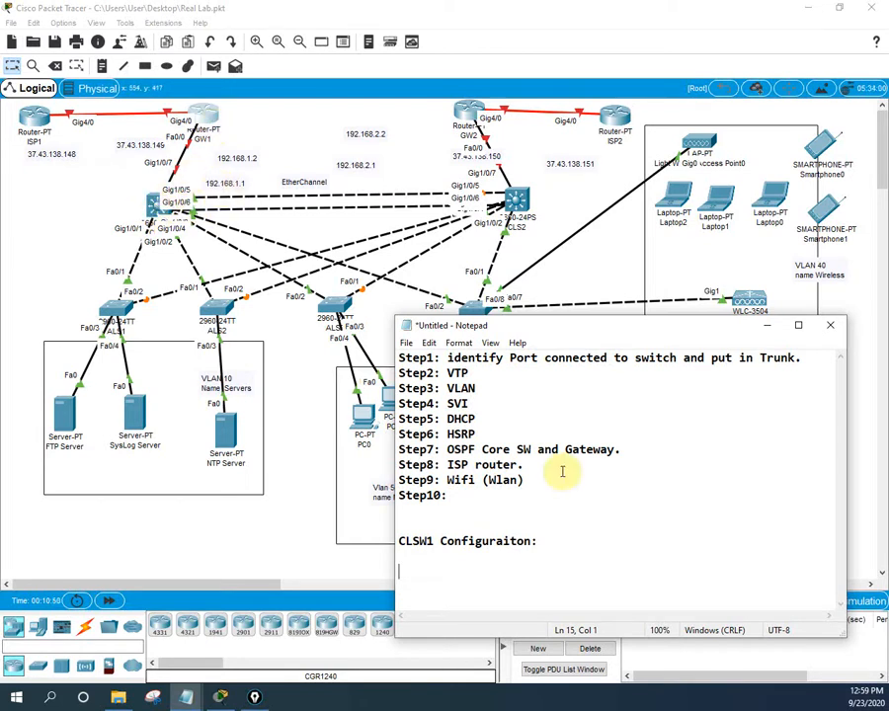
type("ip routing")
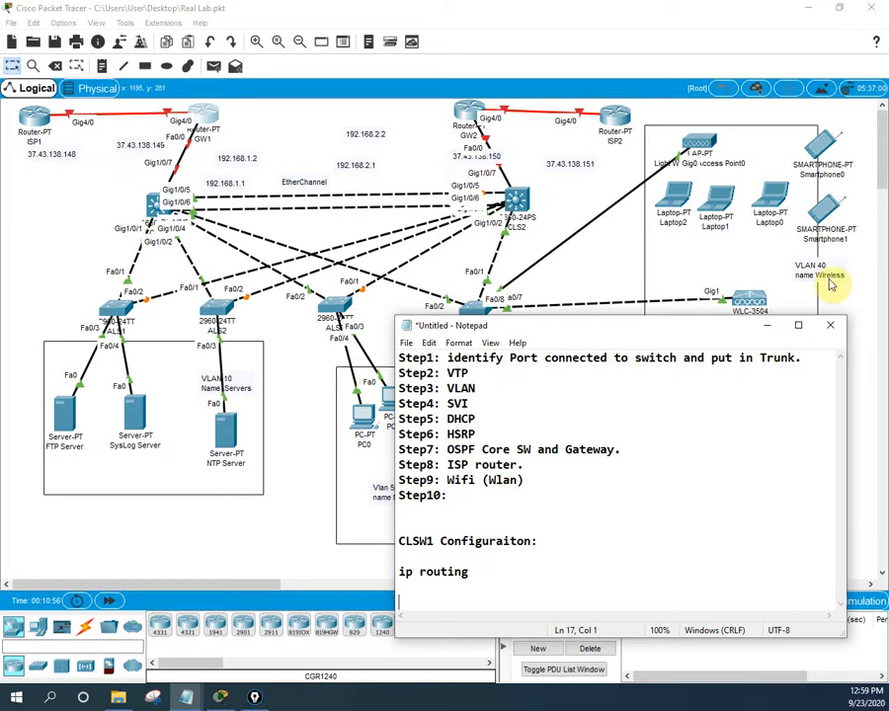
left_click_drag(649, 323, 641, 277)
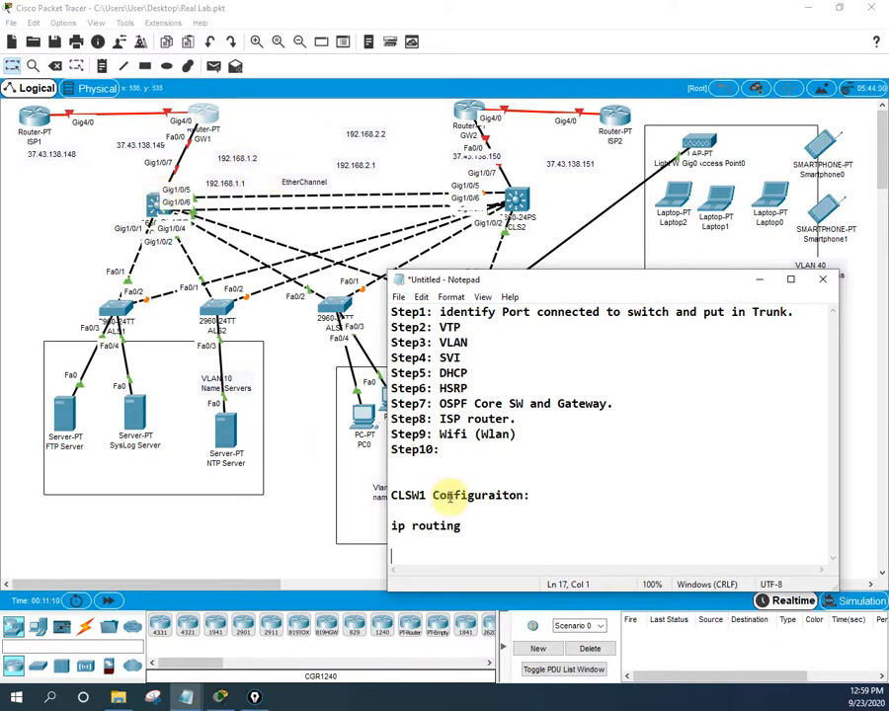
left_click_drag(590, 285, 593, 201)
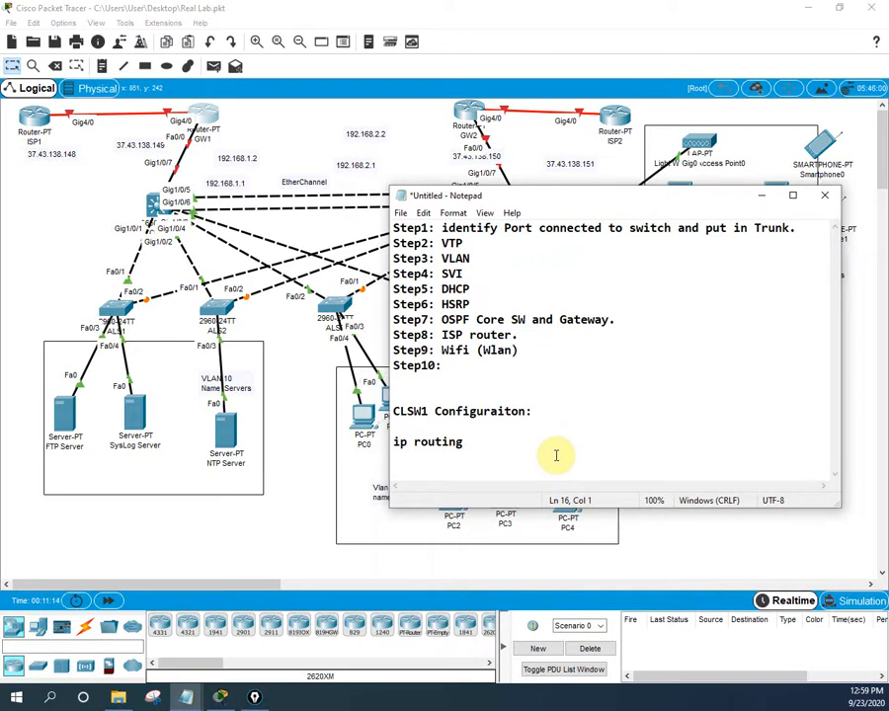
- Add the subheading "Connectivity between GW1 and Core SW1:" below the ip routing line, followed by an empty line
type("C")
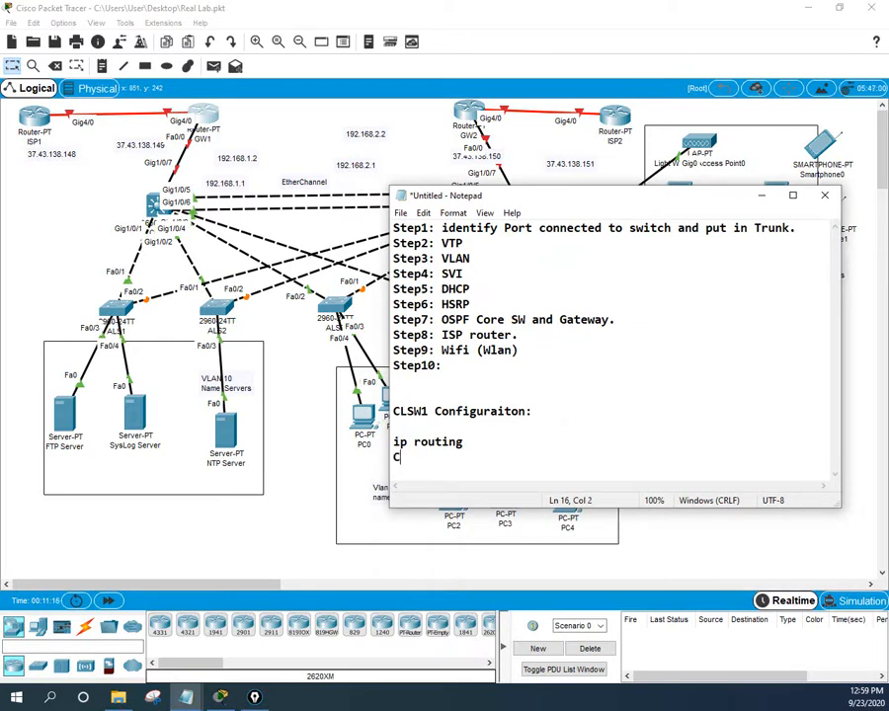
type("onnecting")
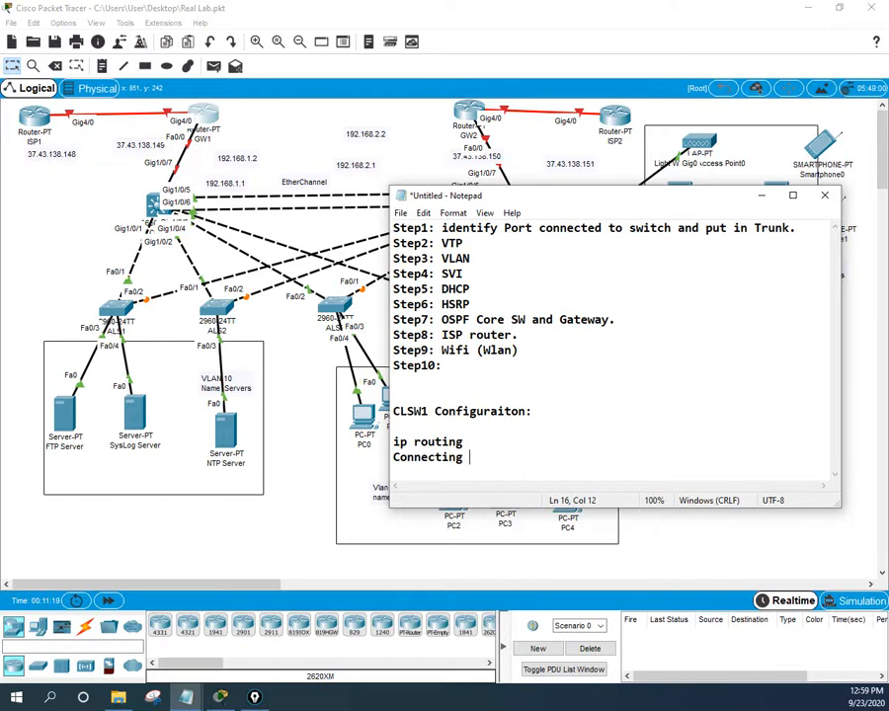
key("BackSpace")
key("BackSpace")
key("BackSpace")
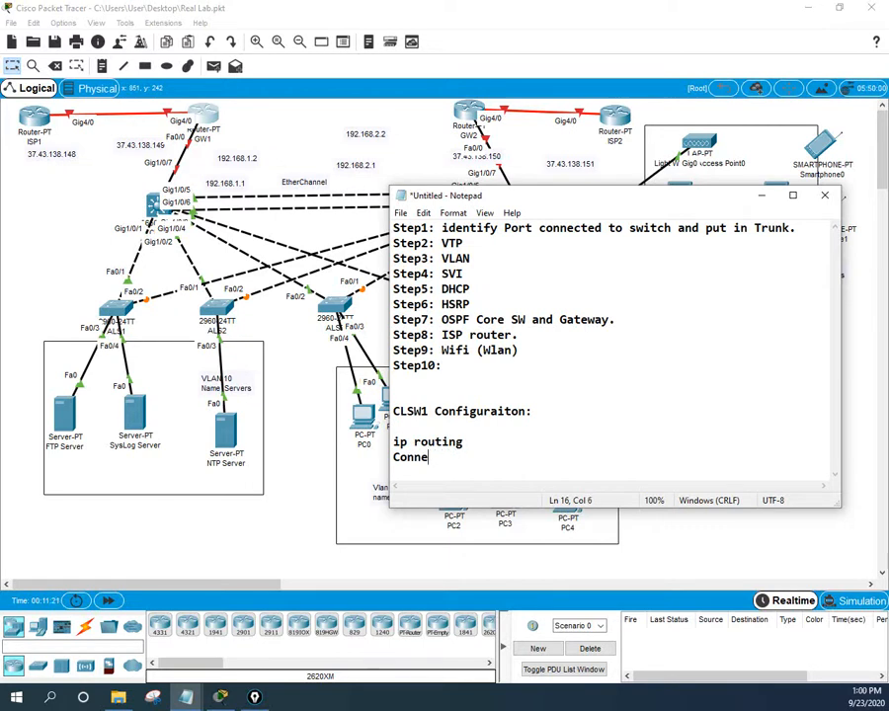
type("ctivity between GW1")
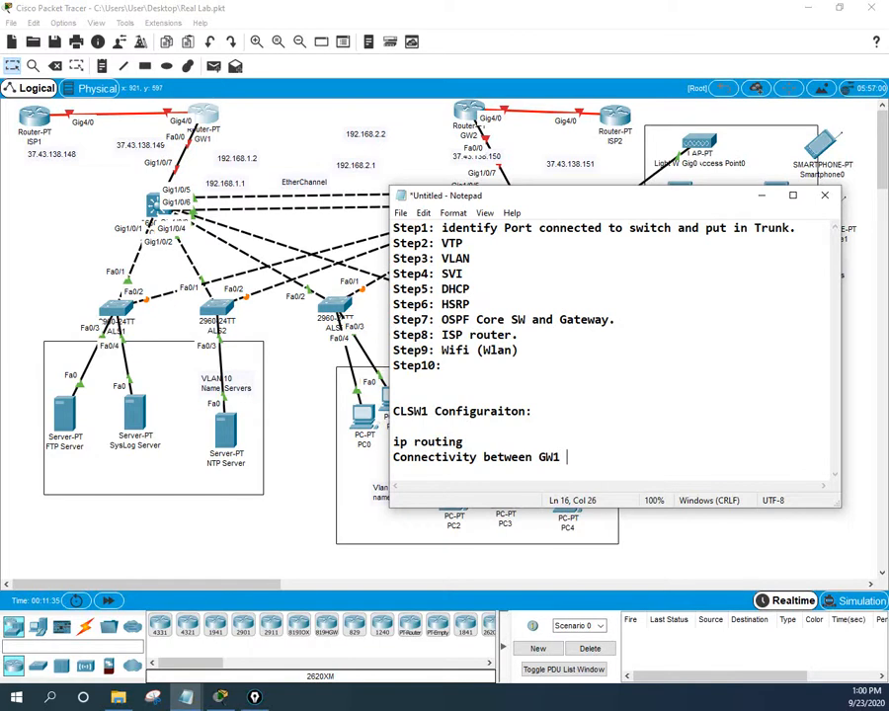
type("and Core")
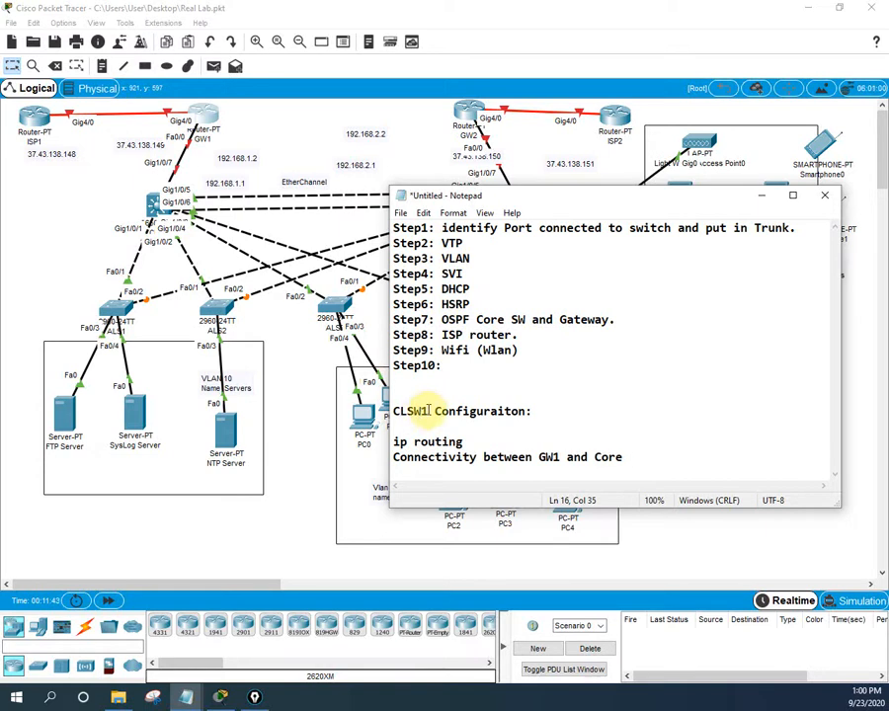
type("SW")
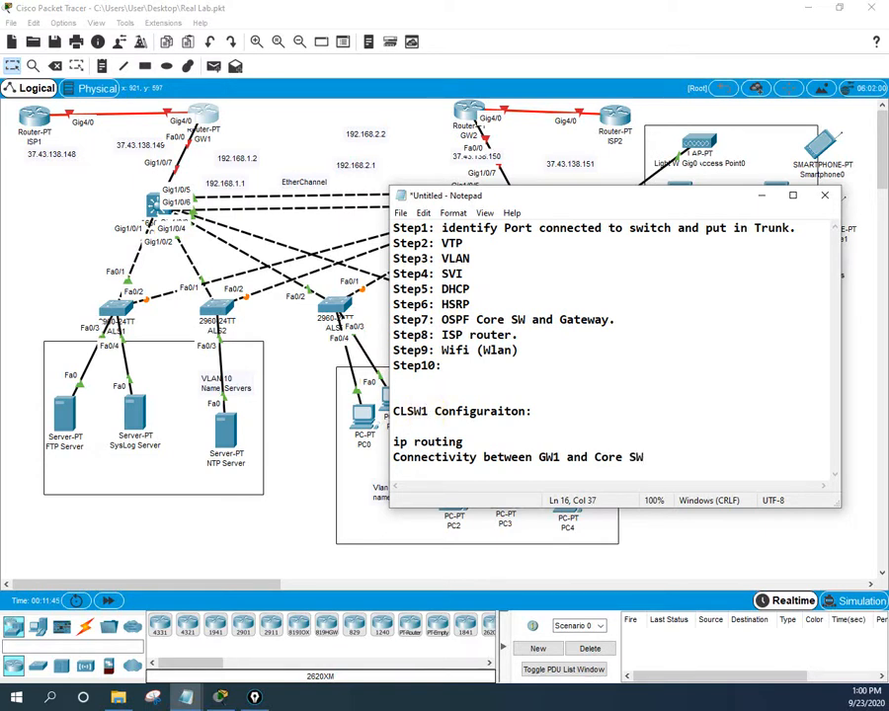
key("Return")
key("Return")
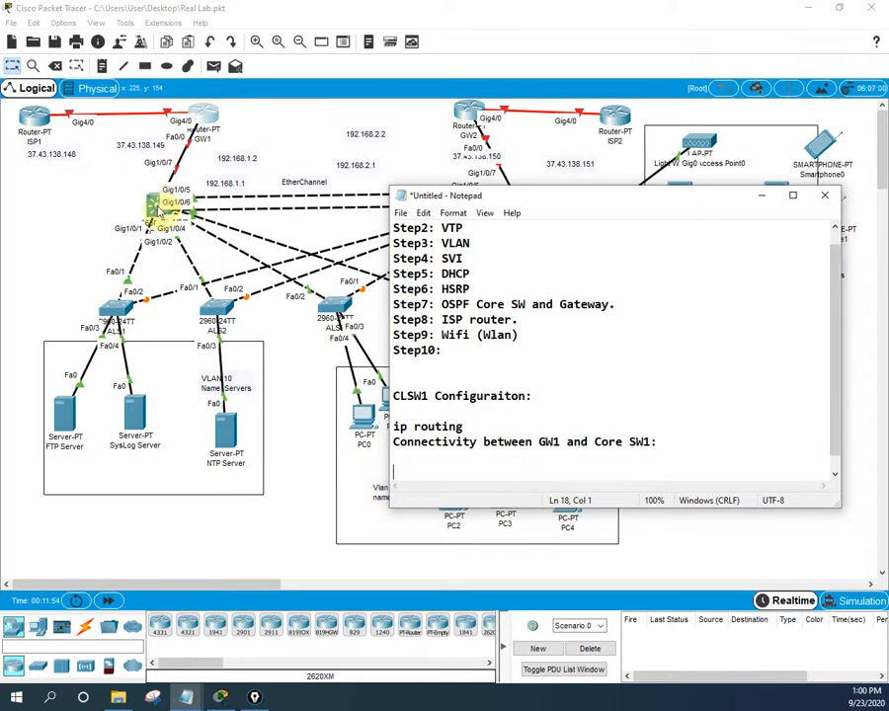
- Switch to Packet Tracer, shift the core switch below GW1 slightly left, and move the 192.168.1.1 label closer to its uplink
left_click_drag(158, 209, 137, 199)
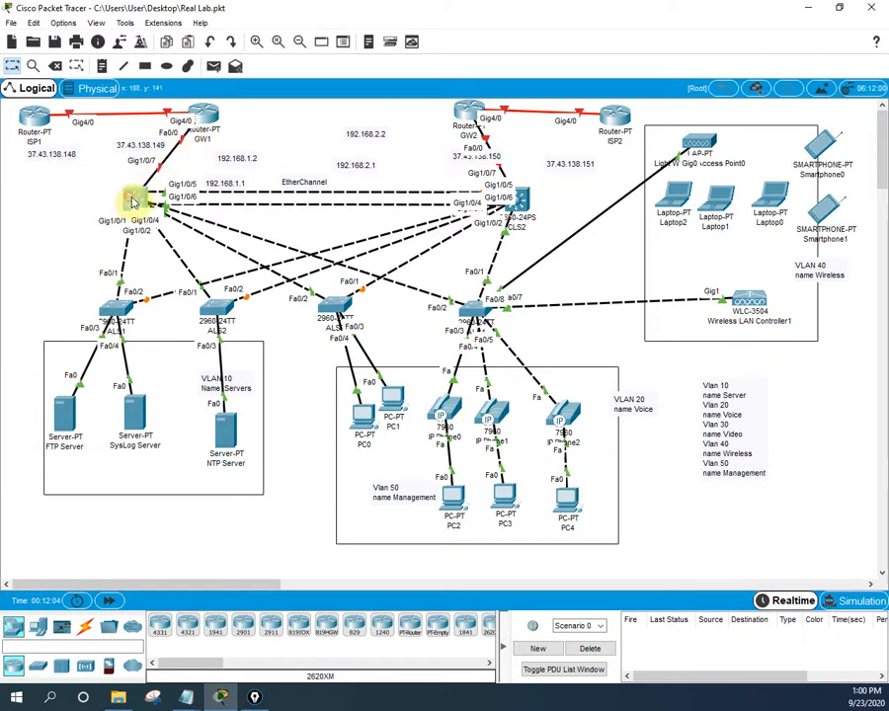
left_click_drag(130, 198, 140, 196)
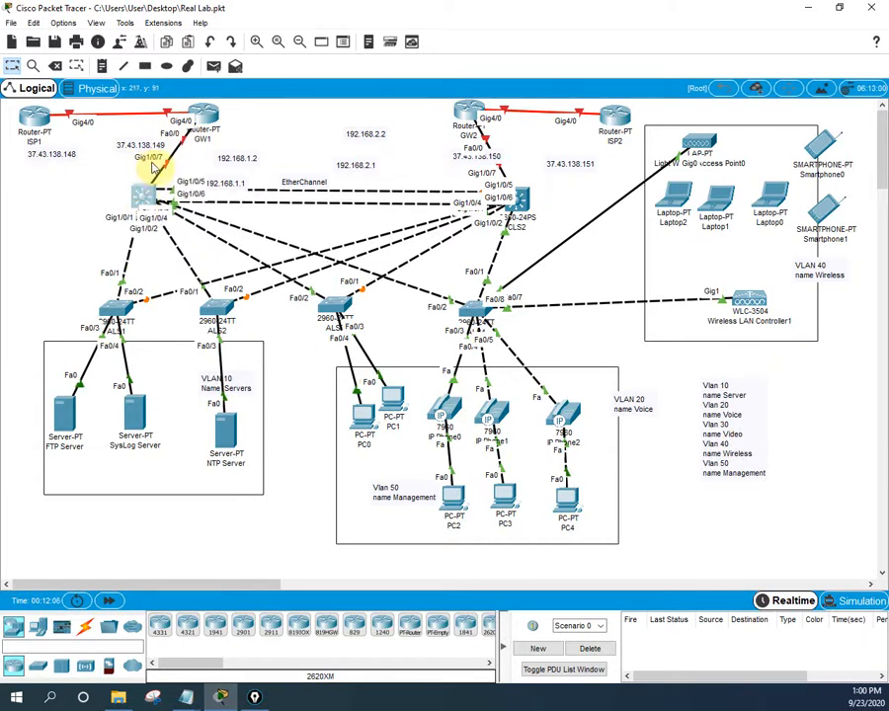
left_click_drag(141, 198, 150, 205)
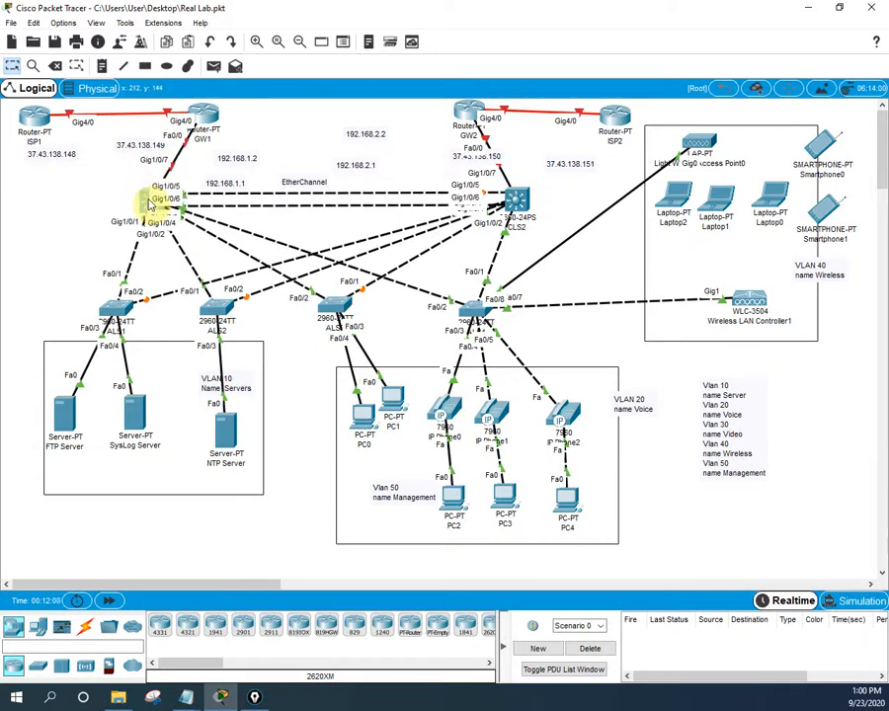
left_click_drag(231, 181, 210, 178)
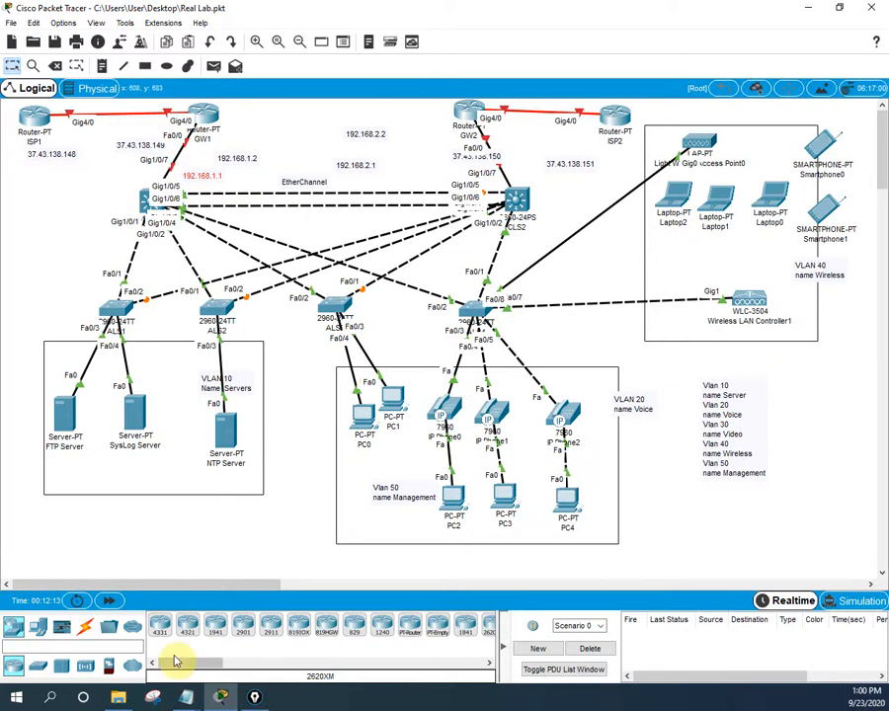
- Return to Notepad and write "int g1/0/7" and "no switchport" under the GW1 and Core SW1 connectivity subheading, after an empty line
mouse_move(185, 699)
left_click(296, 622)
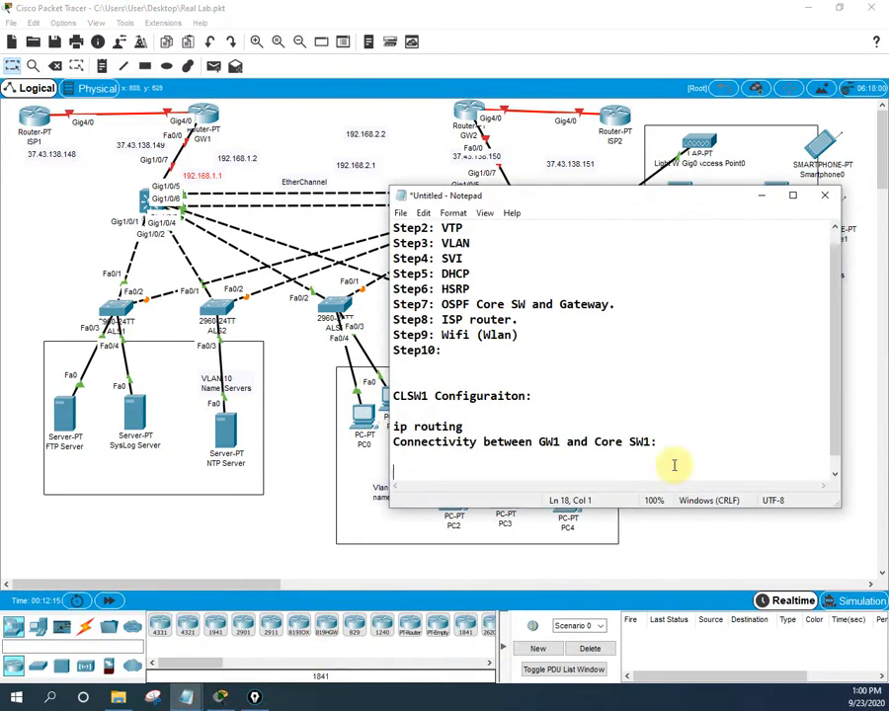
left_click(461, 459)
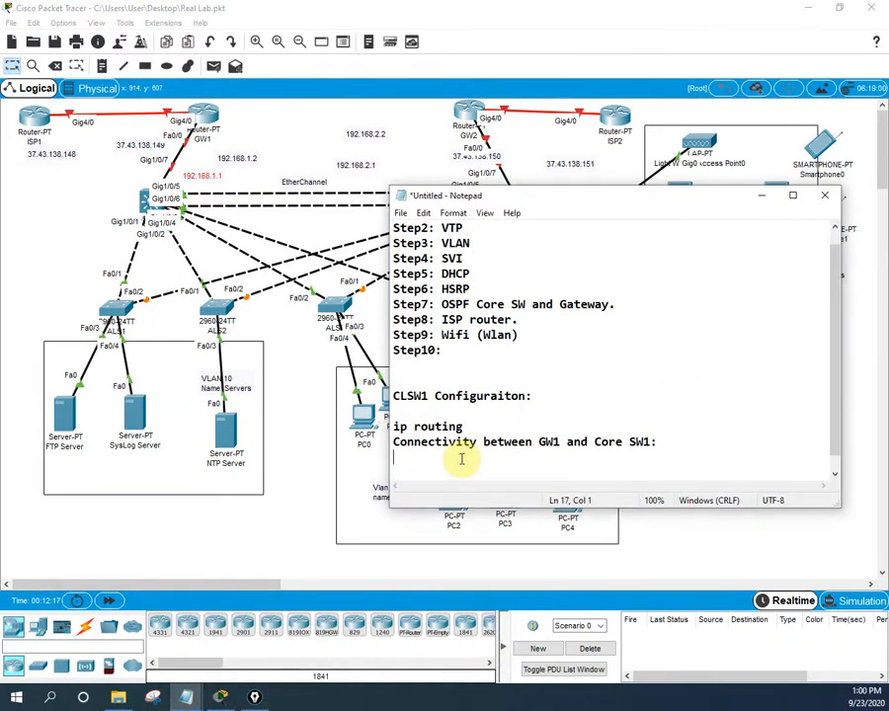
key("Return")
type("int ")
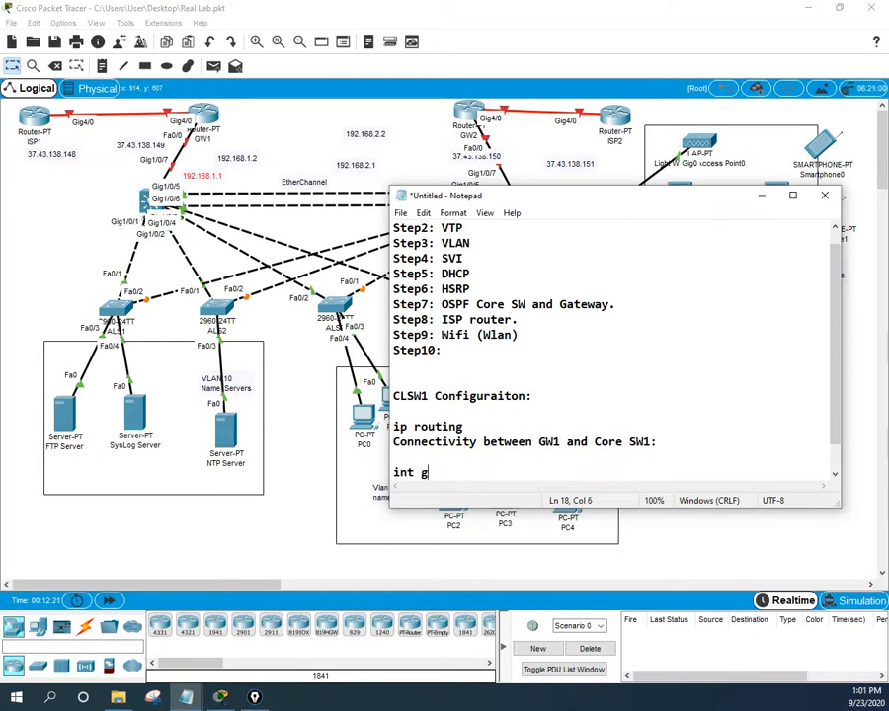
type("g1/0/7")
key("Return")
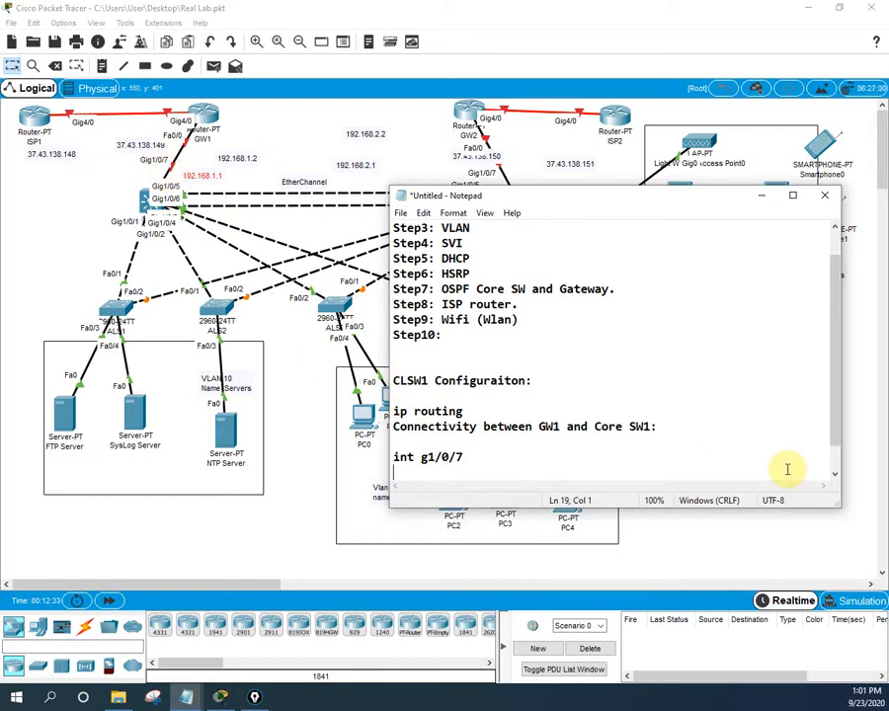
type("no s")
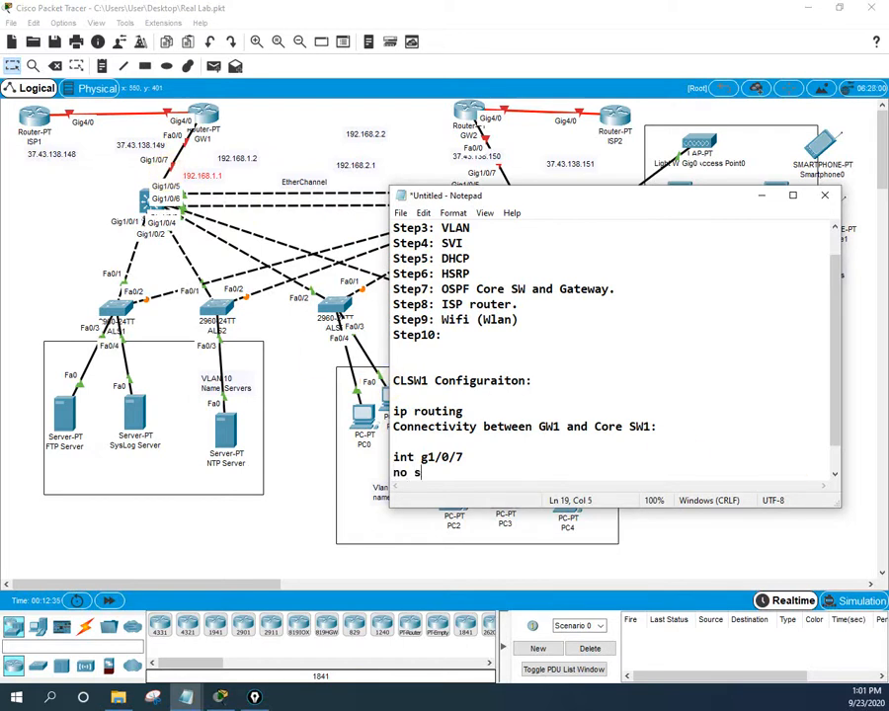
type("witchport")
key("Return")
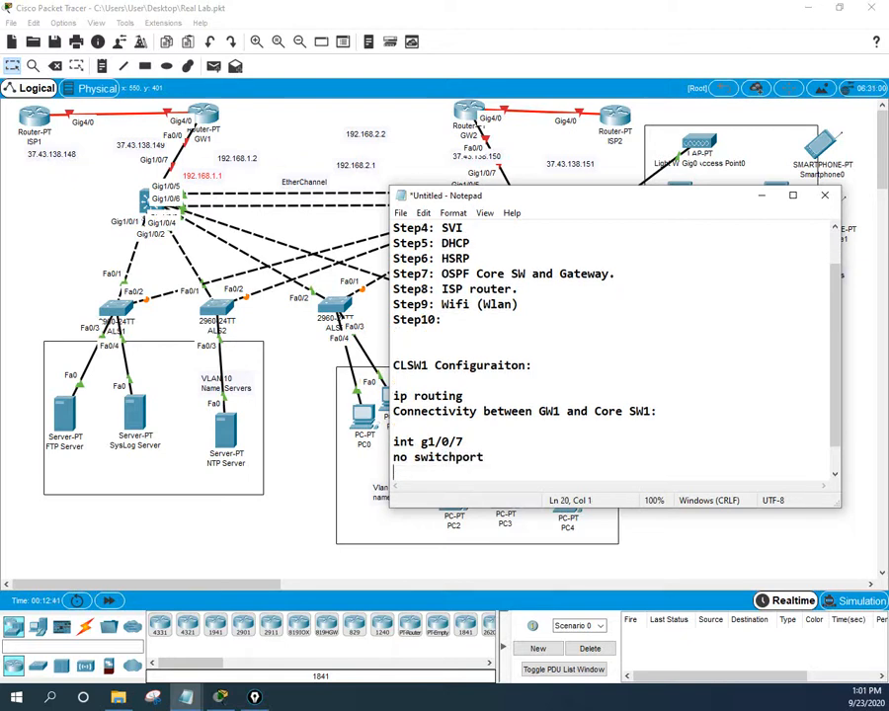
- Add the lines "ip add 192.168.1.1 255.255.255.0" and "no sh" to the g1/0/7 interface block
type("ip add 192.168")
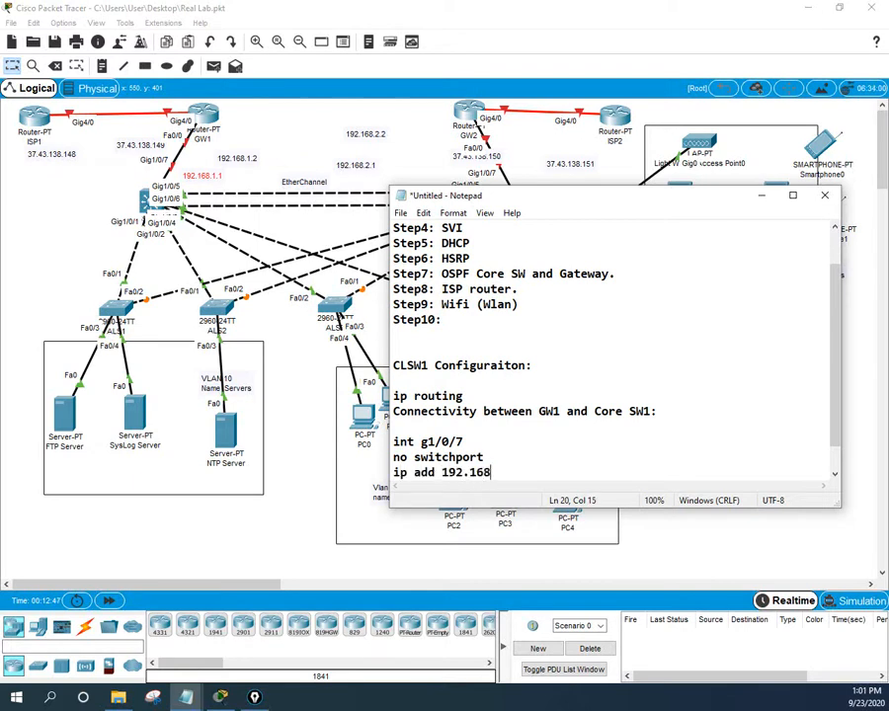
type(".1.1 255.25")
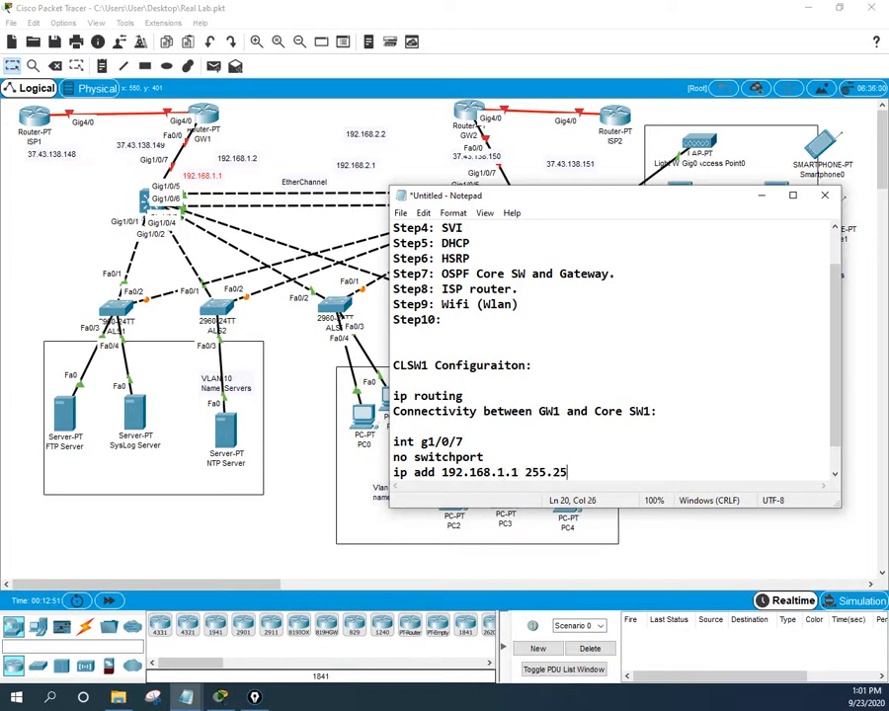
type("5.255.0")
key("Return")
type("no sh")
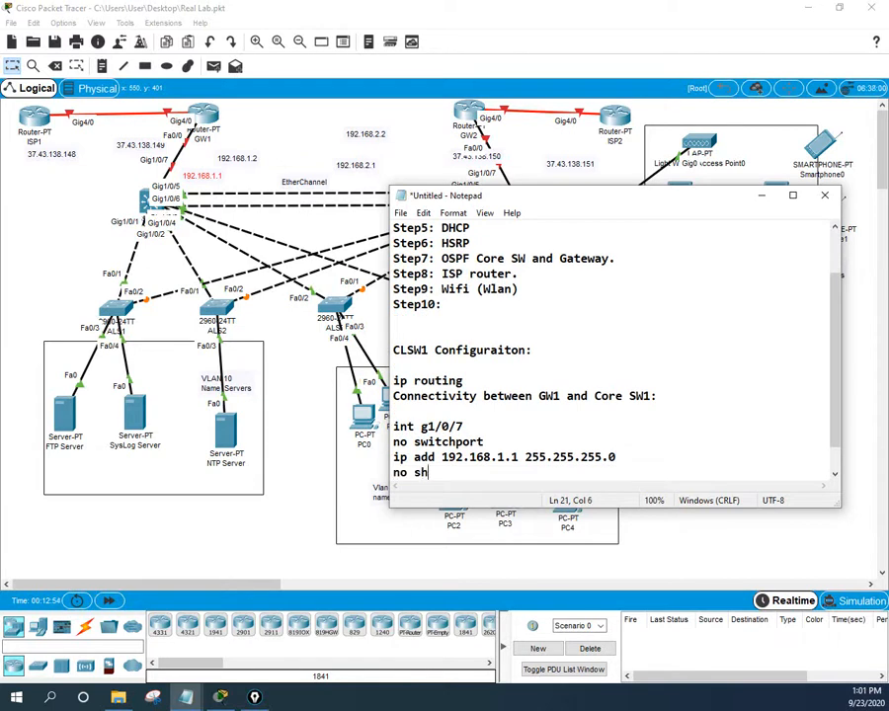
key("Return")
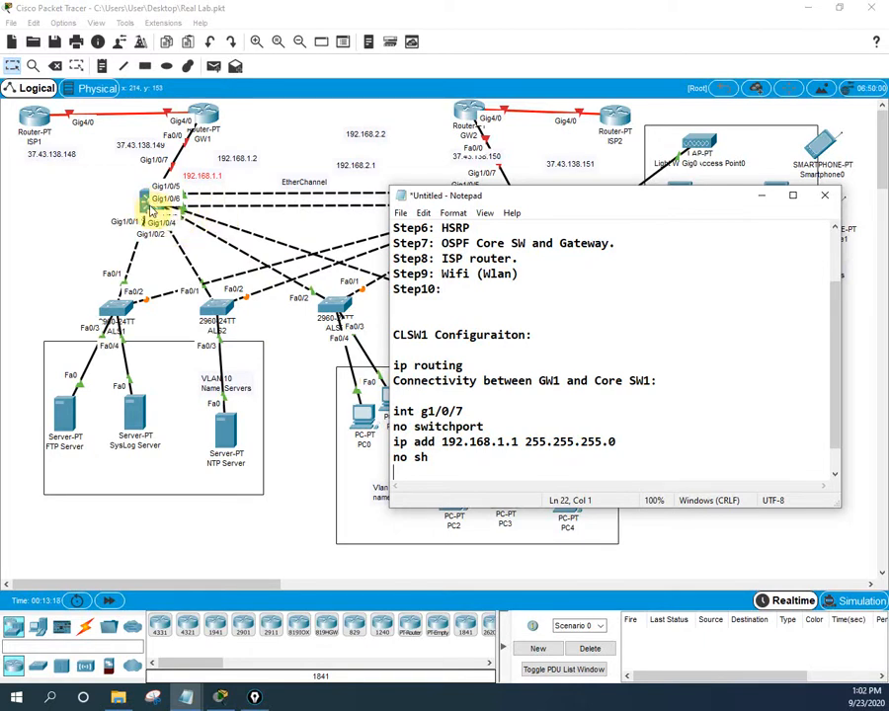
- Switch to Packet Tracer and shift the core switch below GW1 and the ALS2 switch slightly down and to the right
left_click(145, 201)
mouse_move(146, 200)
left_mouse_down()
mouse_move(108, 208)
mouse_move(162, 205)
mouse_move(150, 205)
left_mouse_up()
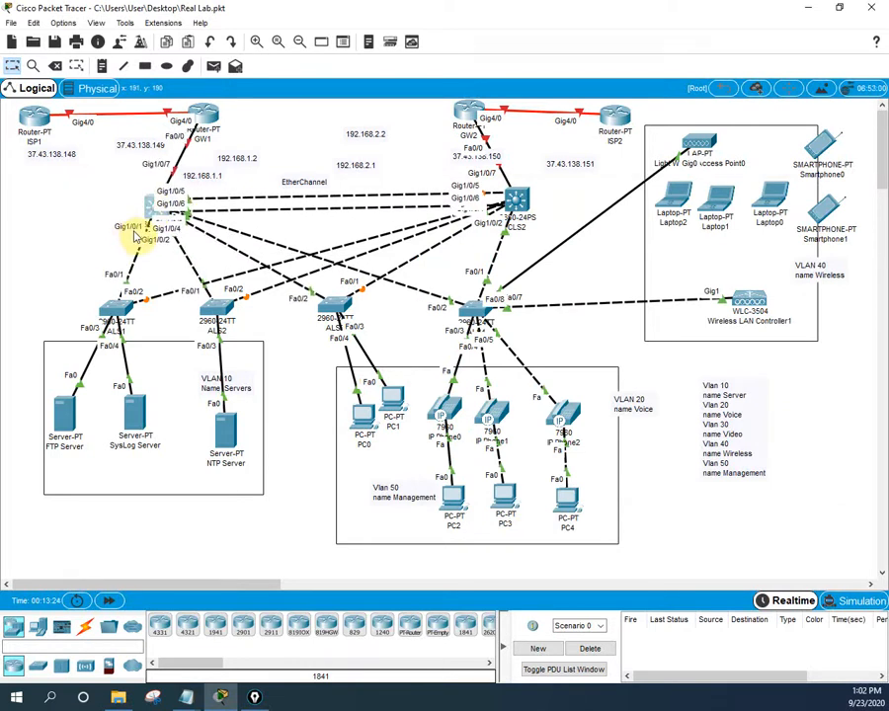
mouse_move(214, 316)
left_mouse_down()
mouse_move(227, 325)
mouse_move(214, 340)
mouse_move(212, 328)
mouse_move(225, 321)
left_mouse_up()
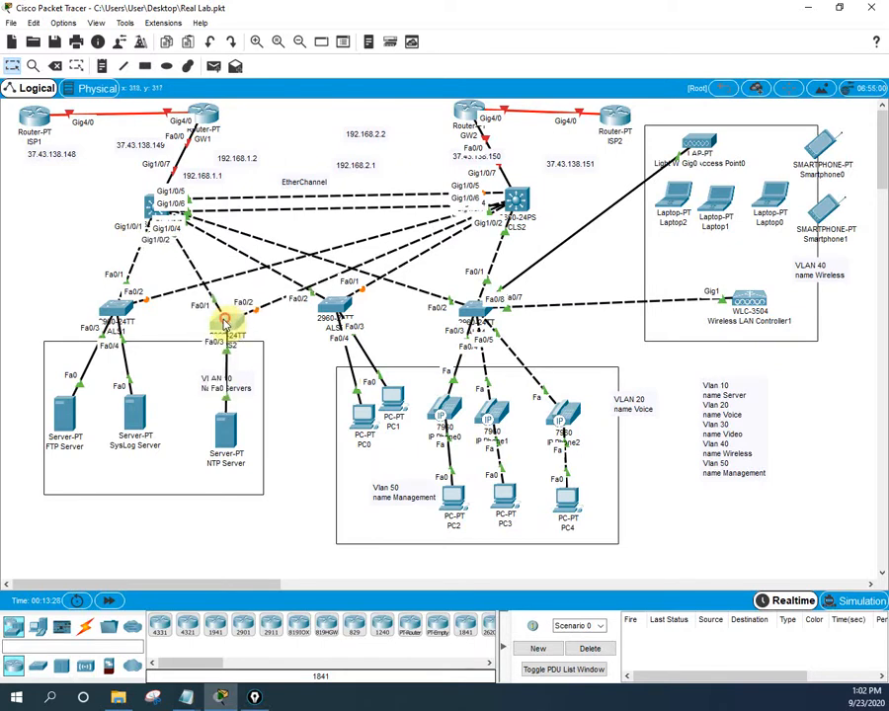
- Open the command line of core switch CLS1, then widen and reposition its window over the topology
left_click(151, 208)
left_click(352, 177)
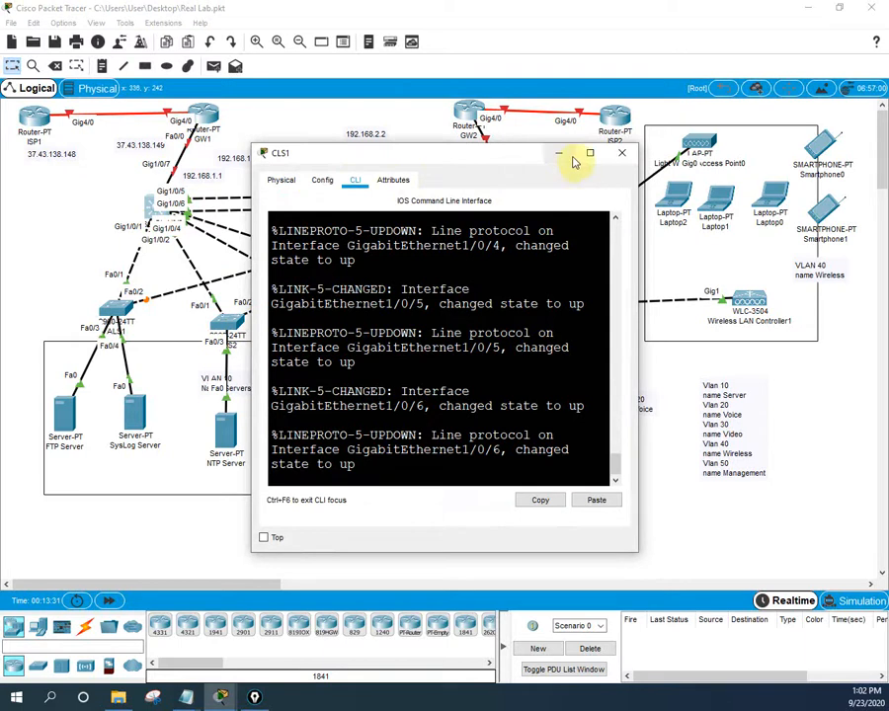
left_click_drag(637, 220, 874, 269)
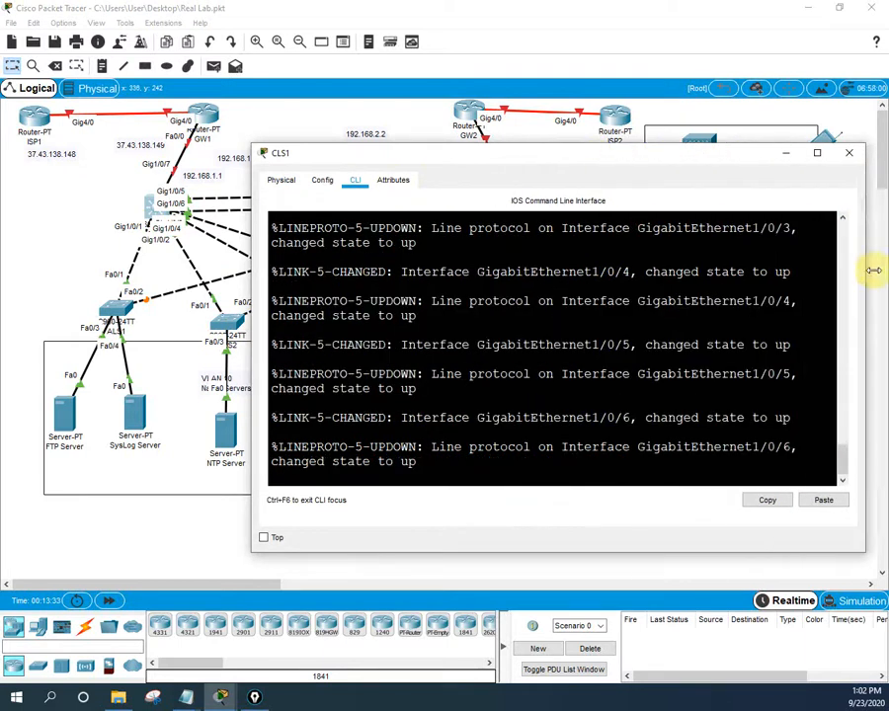
left_click_drag(505, 158, 420, 183)
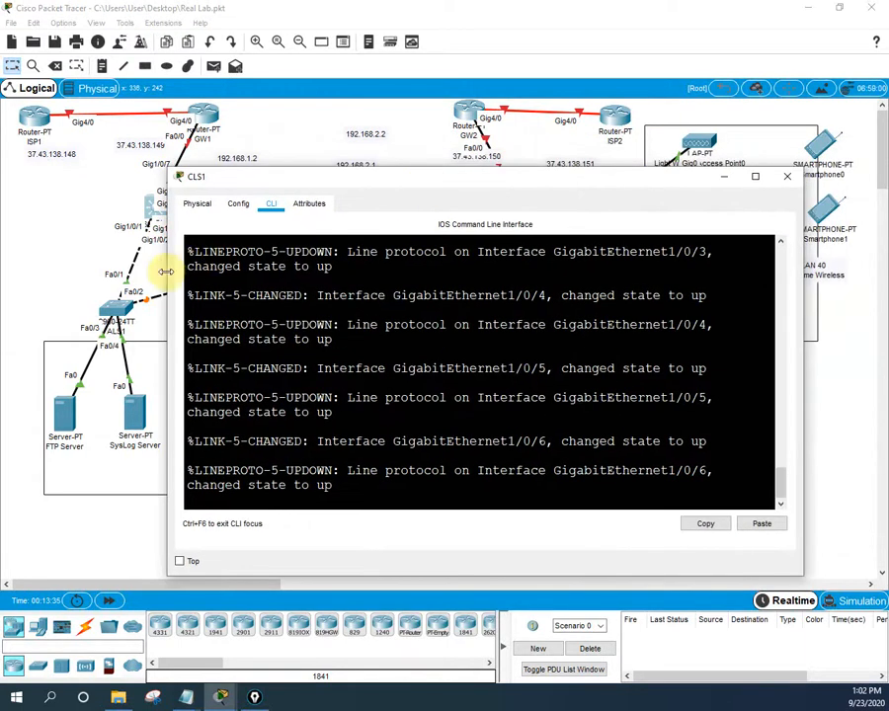
left_click_drag(166, 268, 133, 291)
left_click(354, 421)
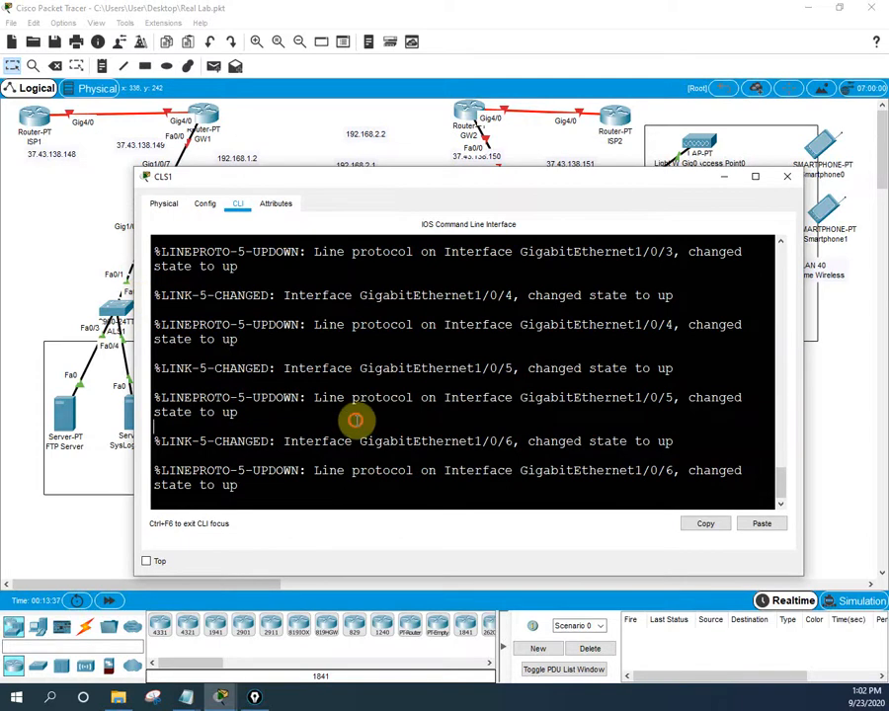
- Enter privileged mode on CLS1 with "en" and list its connected devices with "sh cdp neighbors"
key("Return")
key("Return")
key("Return")
key("Return")
key("Return")
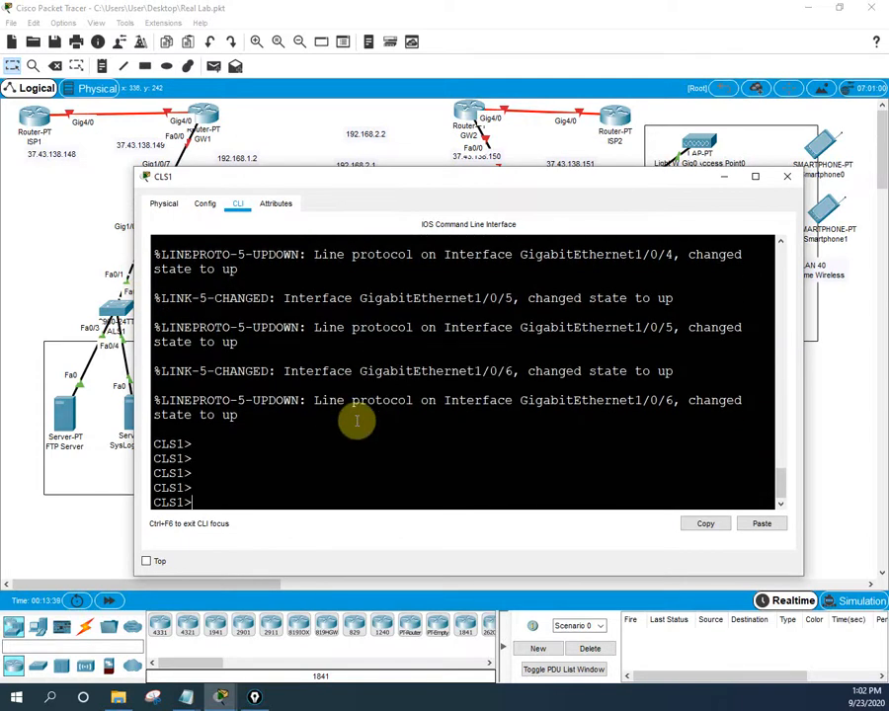
type("en")
key("Return")
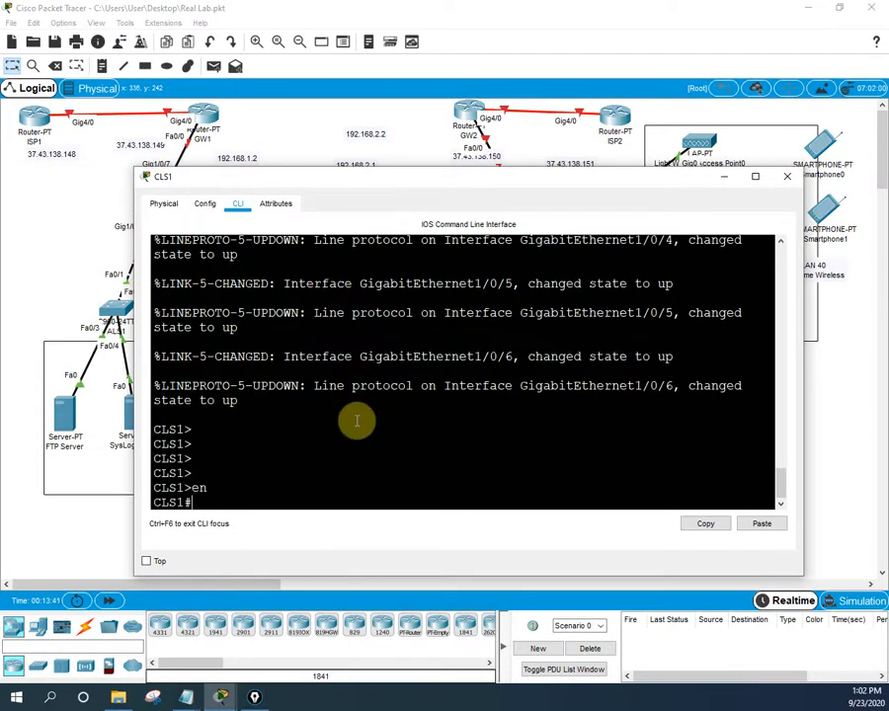
type("sh cdp nei")
key("Tab")
key("Return")
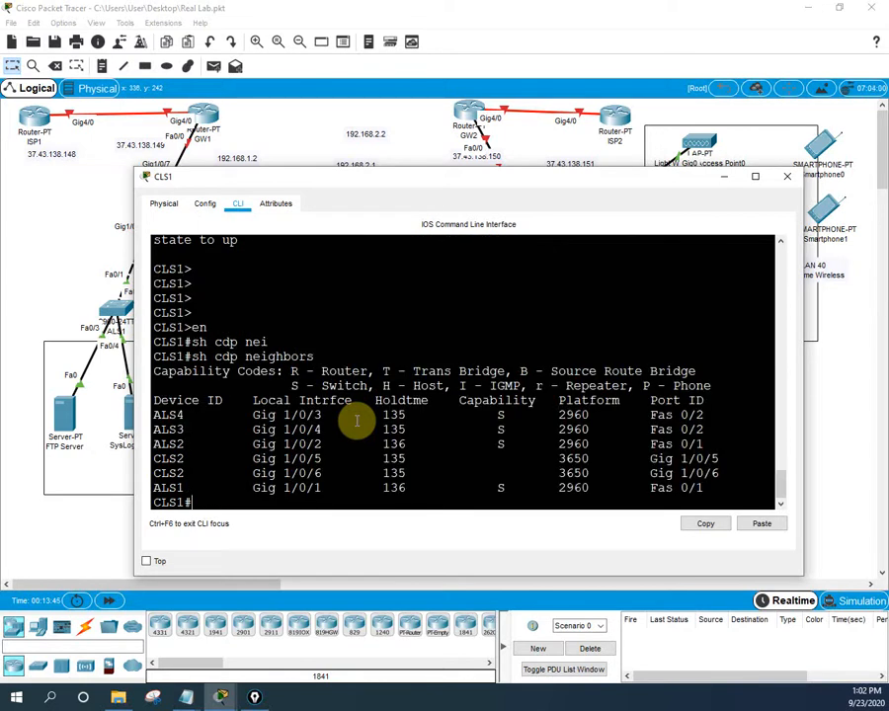
- Highlight the CDP neighbor rows and move the CLS1 window down to compare them with the links in the topology
left_click_drag(154, 415, 337, 487)
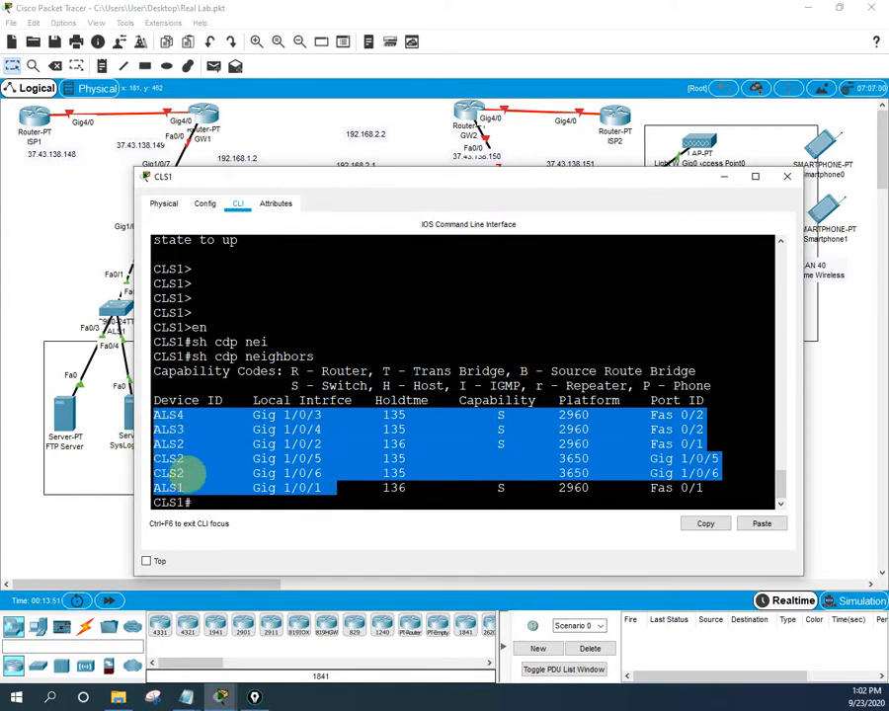
left_click_drag(347, 175, 440, 366)
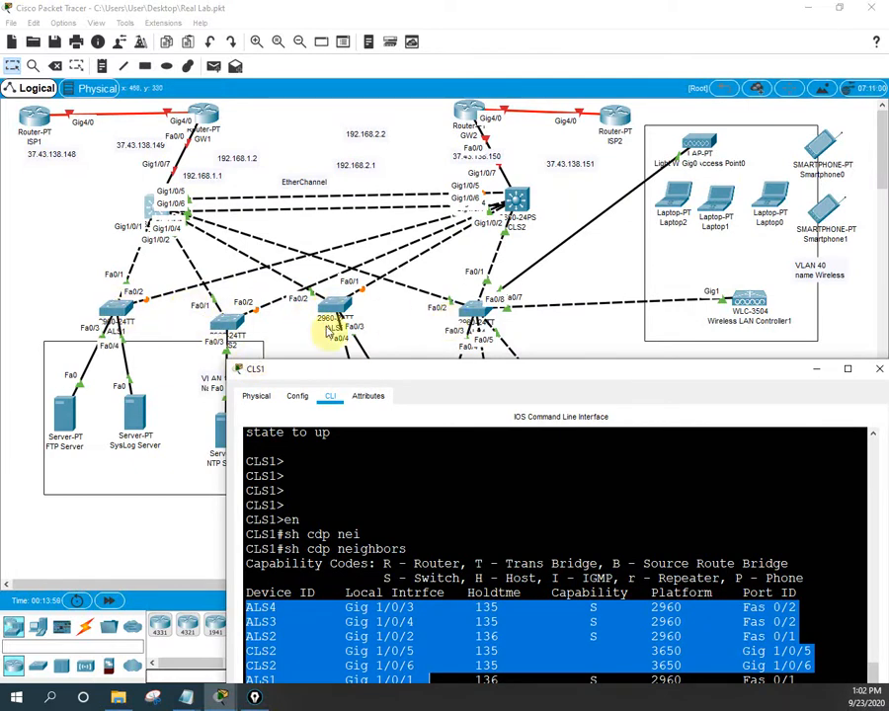
left_click_drag(461, 368, 464, 410)
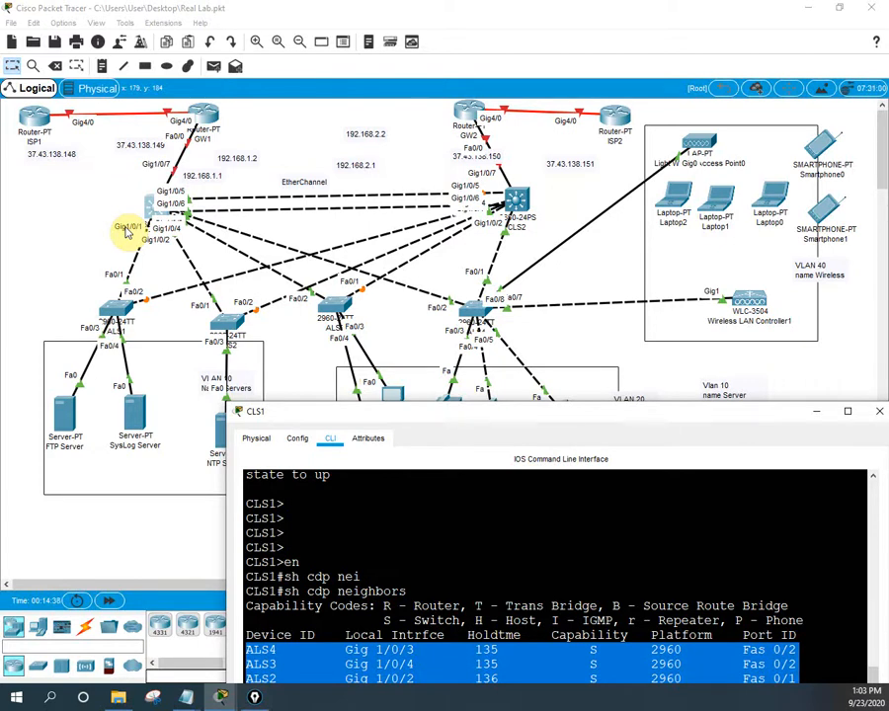
left_click_drag(419, 413, 410, 317)
scroll(422, 508, "down", 1)
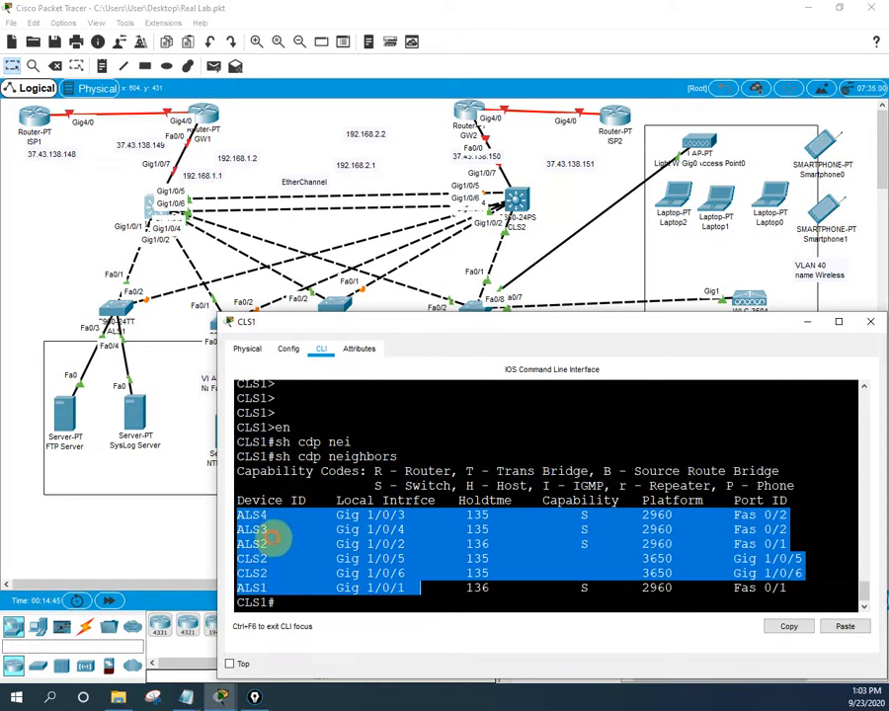
- Examine the ALS and CLS2 entries in the CDP neighbor table and the local interface each one uses
left_click(278, 537)
double_click(252, 588)
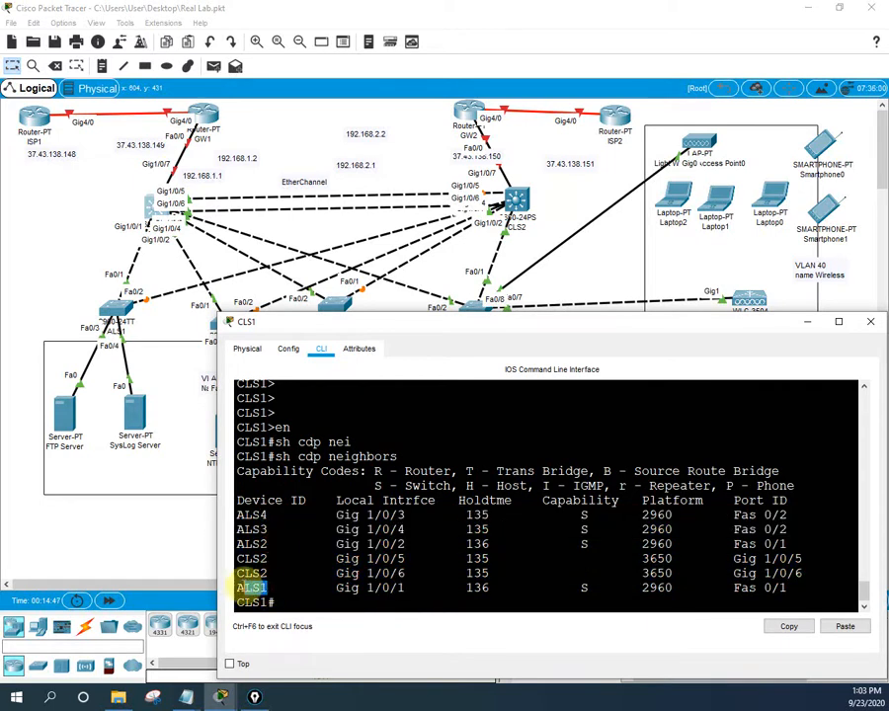
left_click(278, 543)
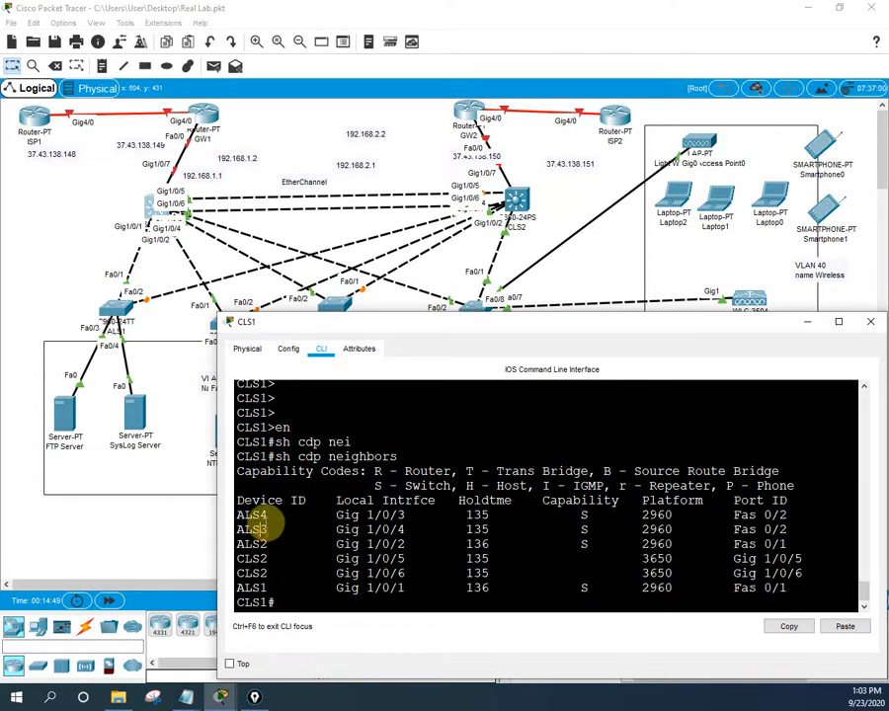
left_click_drag(338, 516, 415, 546)
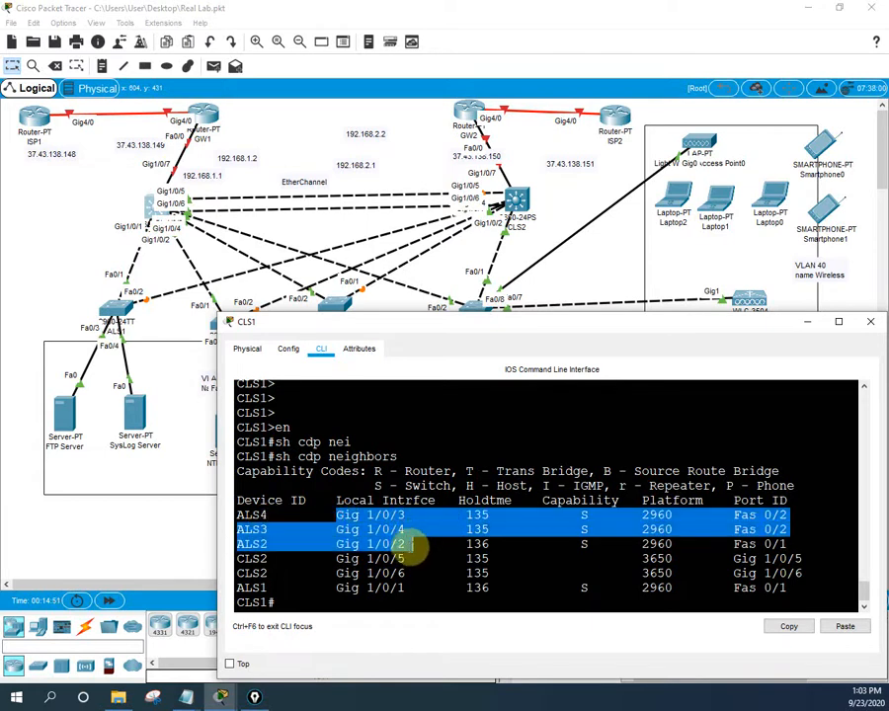
left_click(297, 563)
double_click(253, 559)
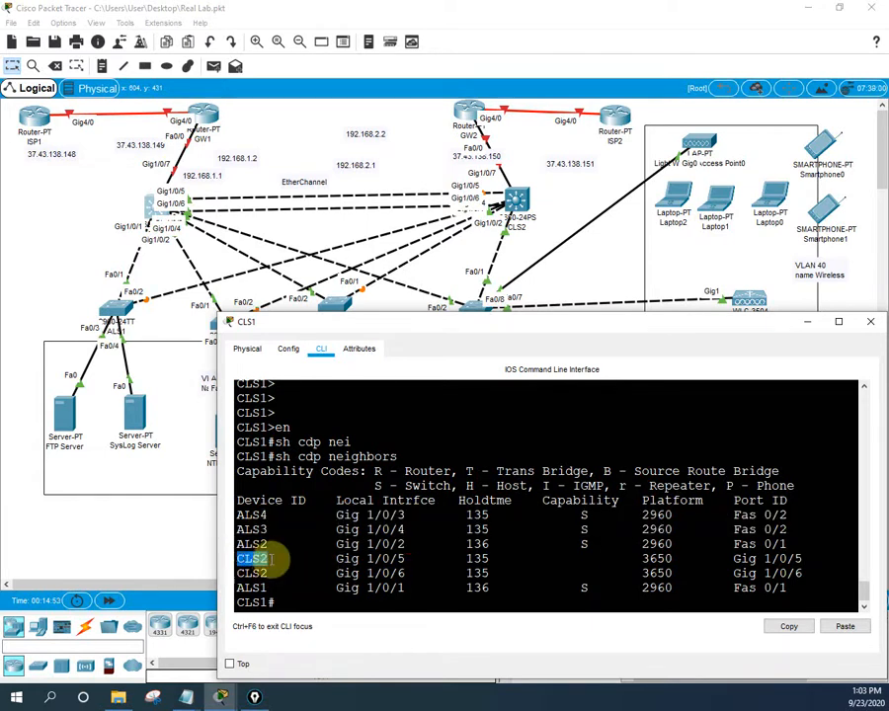
double_click(252, 571)
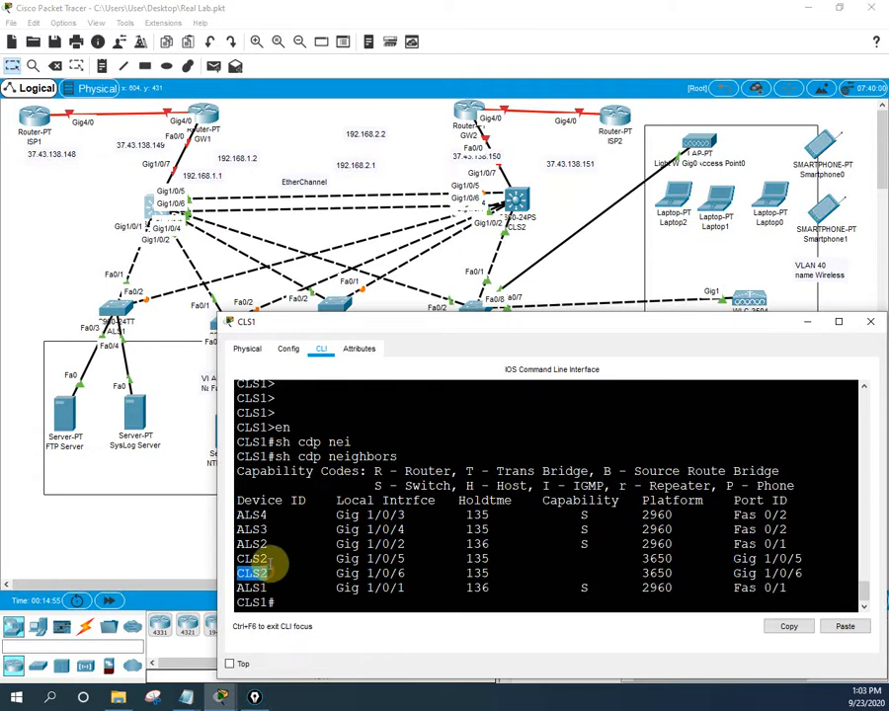
double_click(249, 559)
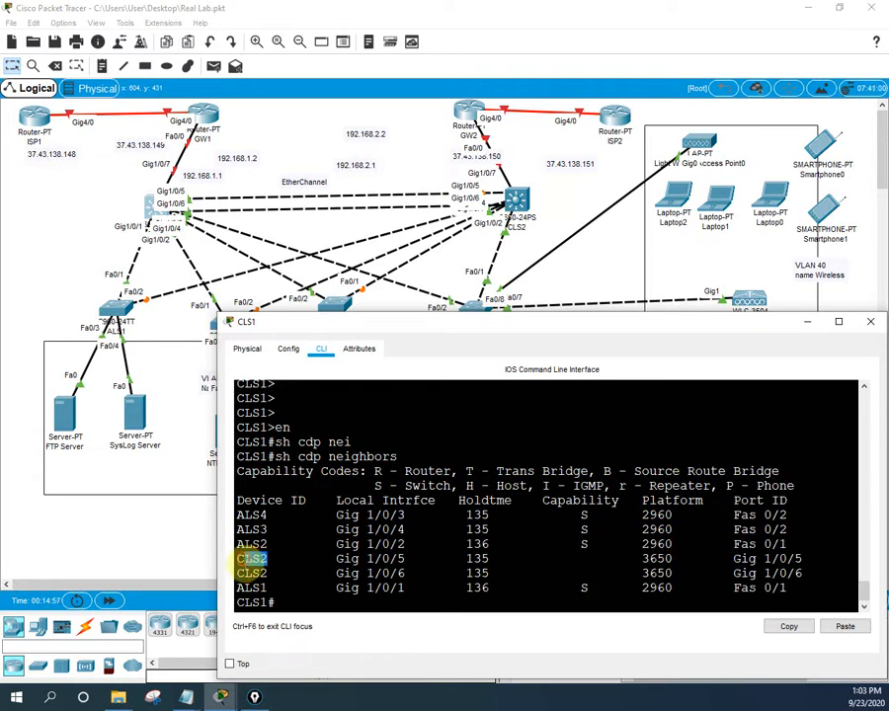
double_click(255, 571)
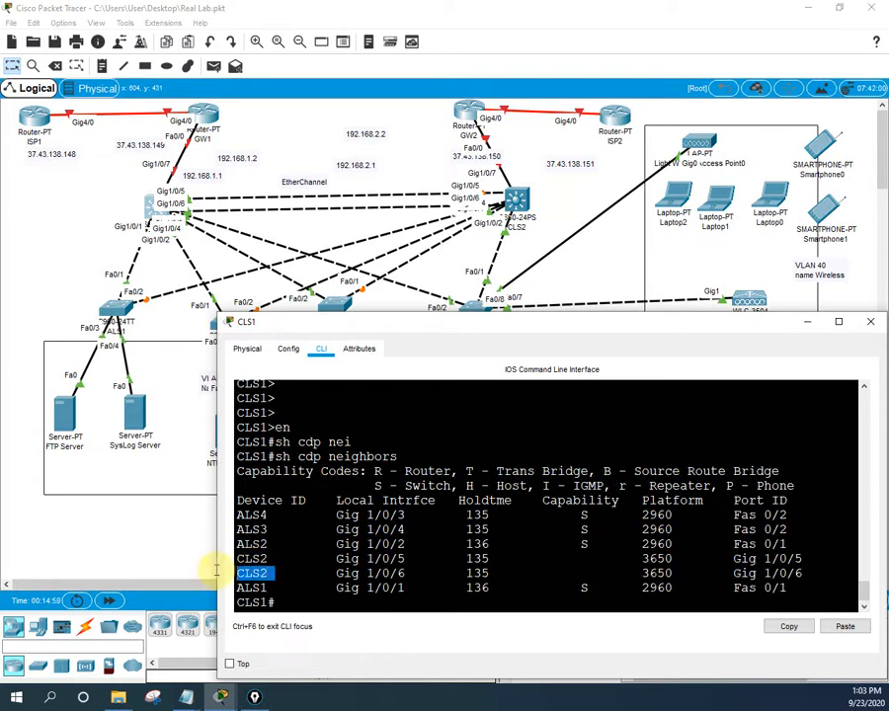
left_click_drag(393, 573, 417, 561)
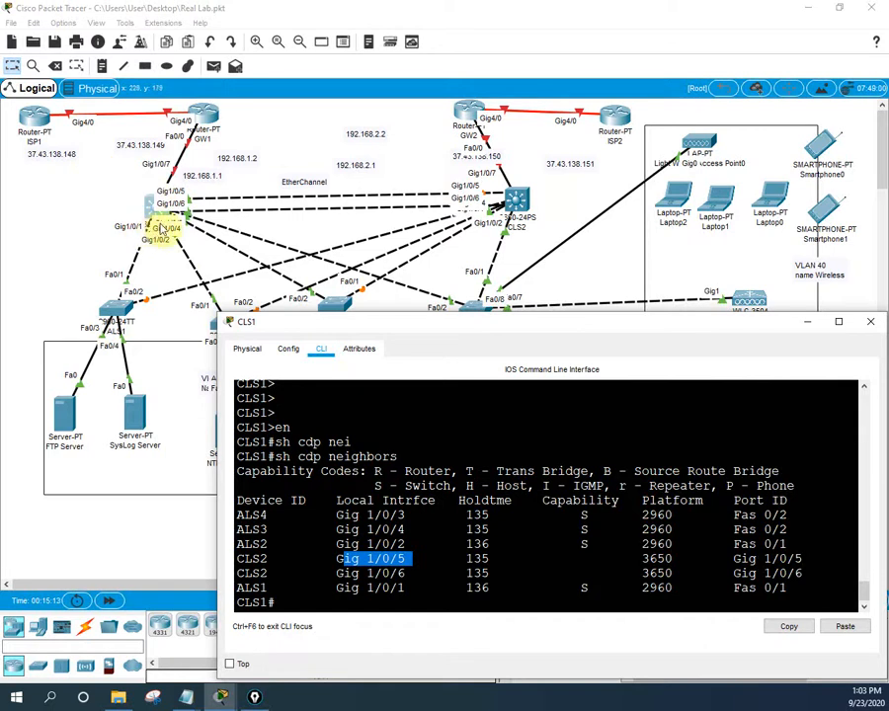
- Move the CLS1 window higher, clear the text selection, and bring Notepad with the CLSW1 configuration back to the front
left_click_drag(389, 321, 365, 237)
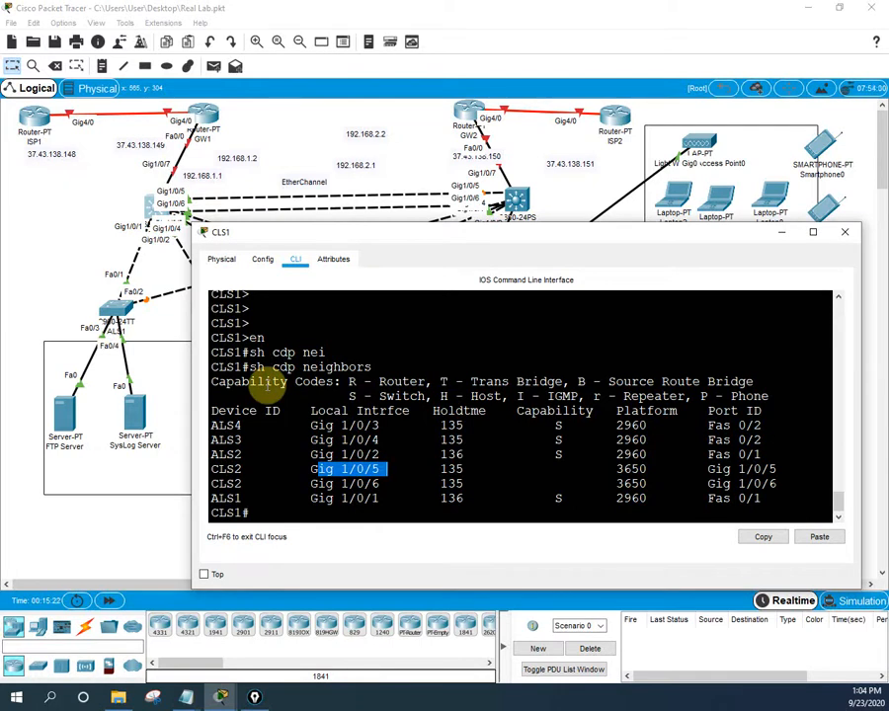
left_click(304, 501)
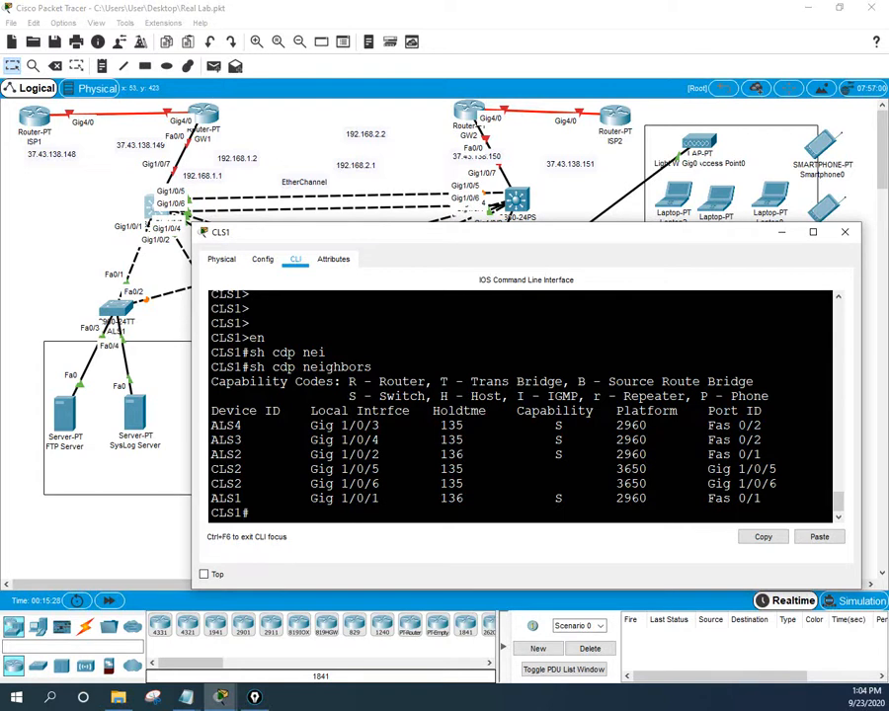
left_click(405, 456)
left_click(229, 670)
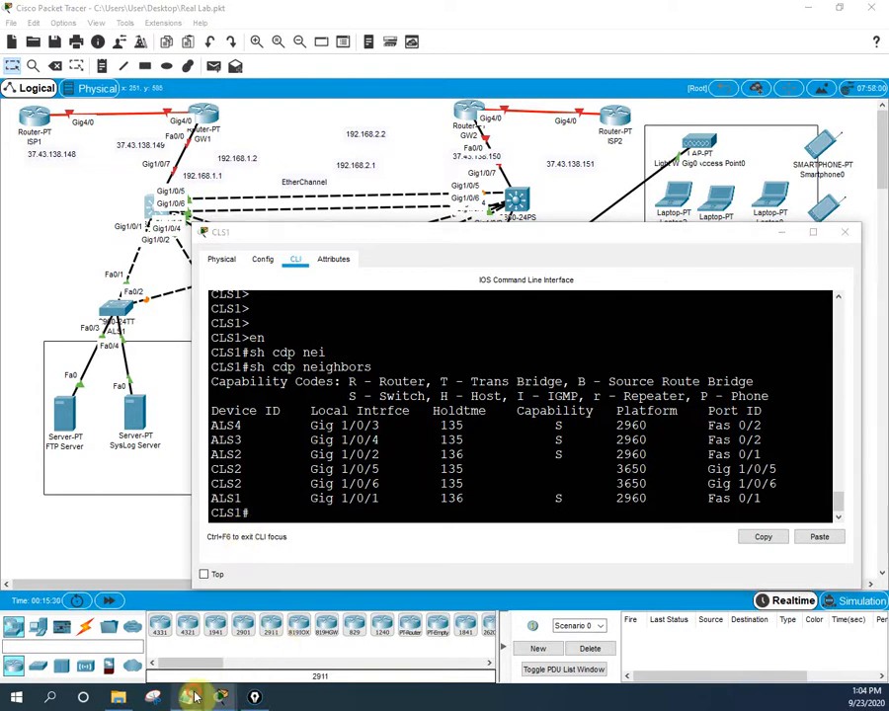
mouse_move(195, 698)
left_click(316, 624)
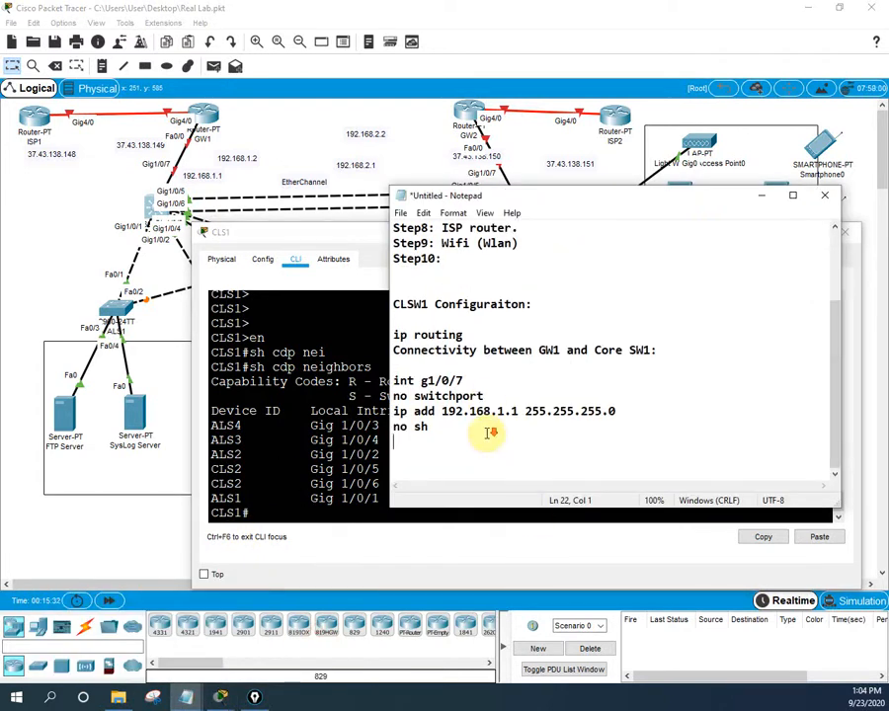
- Add a dashed separator line below the g1/0/7 configuration and highlight the existing lines from "ip routing" to "no sh" for review
key("Return")
key("Return")
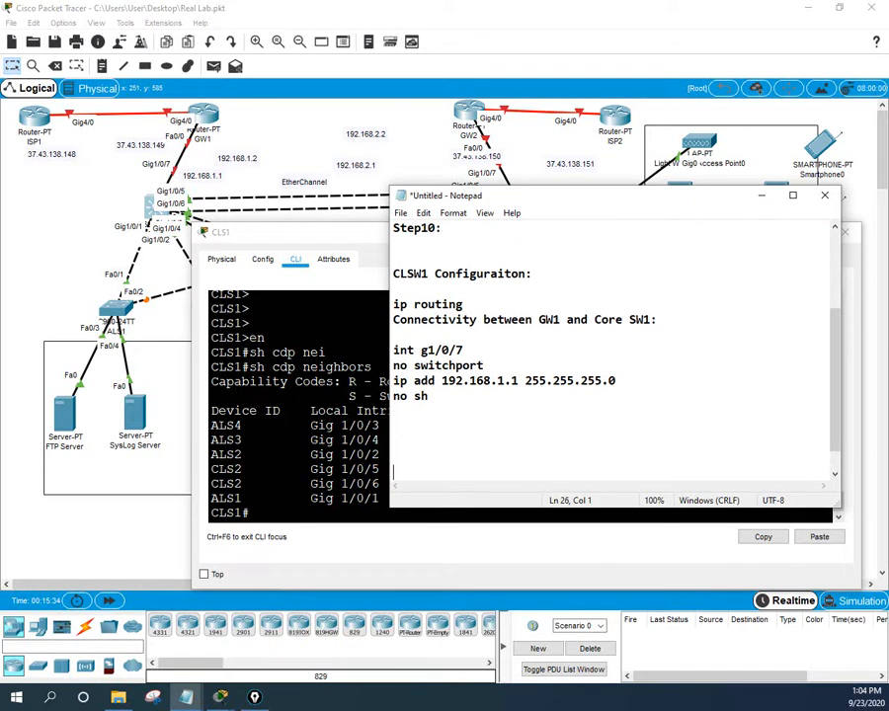
type("-------------------------")
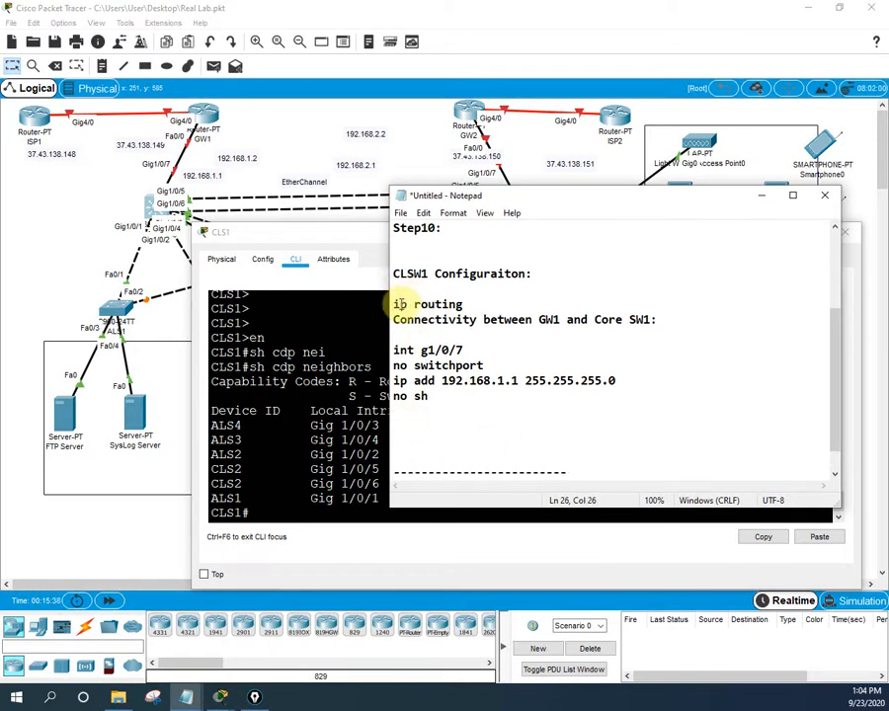
left_click_drag(398, 306, 437, 401)
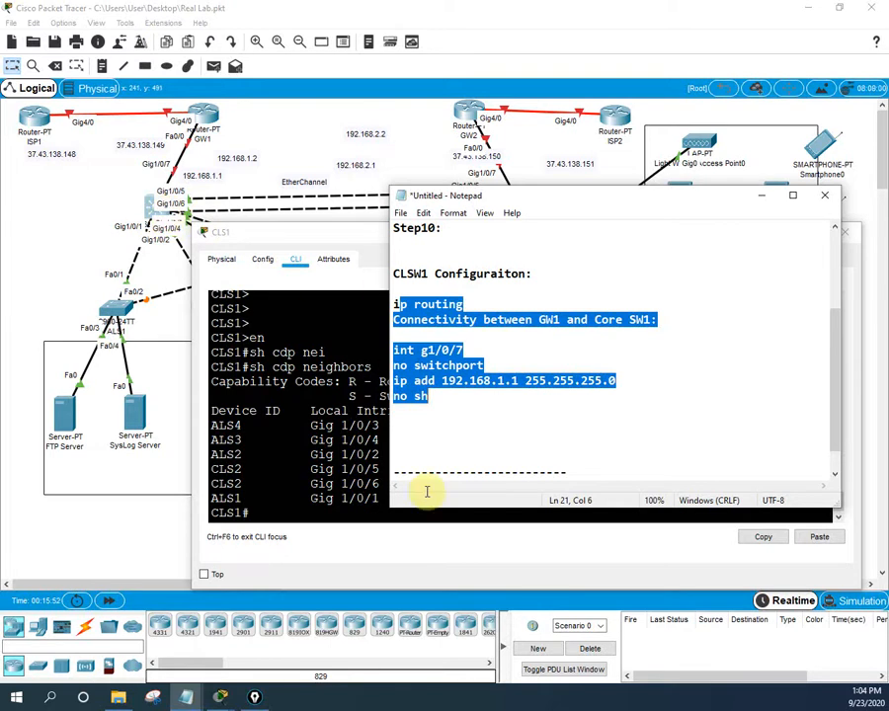
scroll(516, 442, "down", 1)
left_click(576, 452)
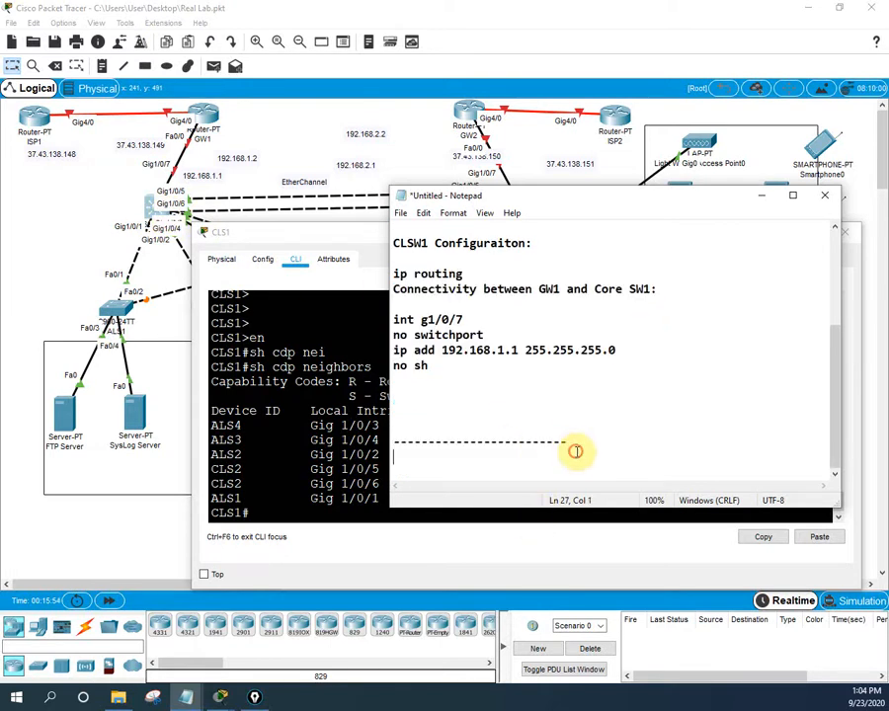
left_click(588, 456)
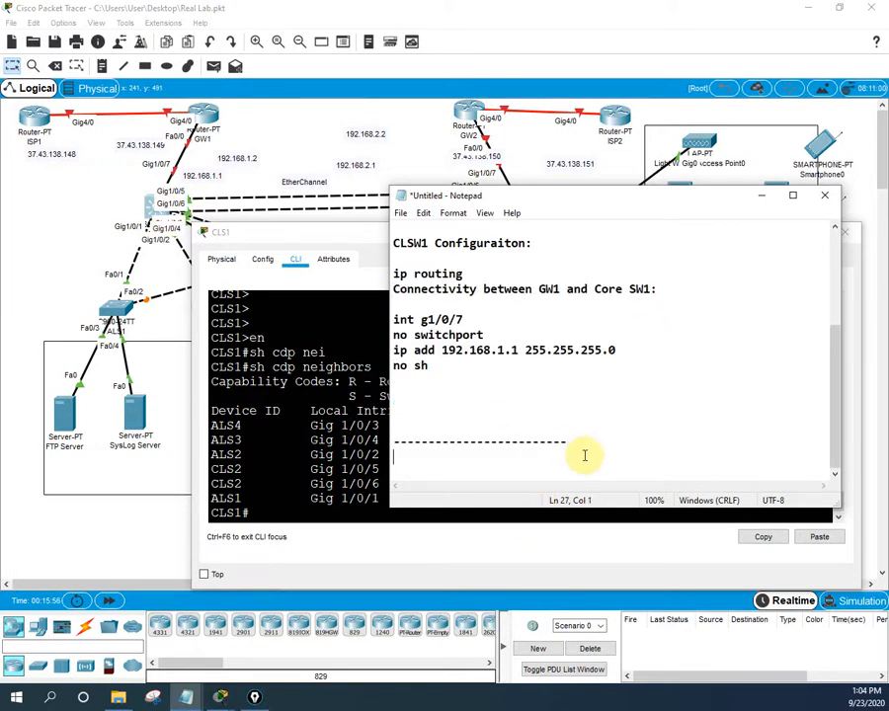
- Add the line "int range g1/0/1-6" below the dashed separator, leaving a blank line between them
key("Return")
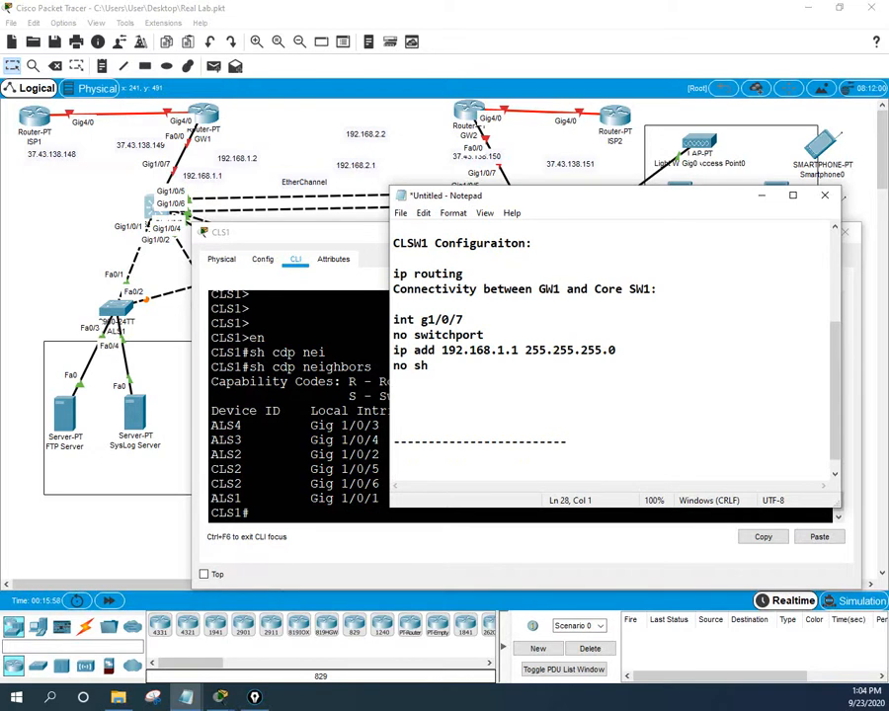
type("int range")
key("Return")
key("Return")
key("Return")
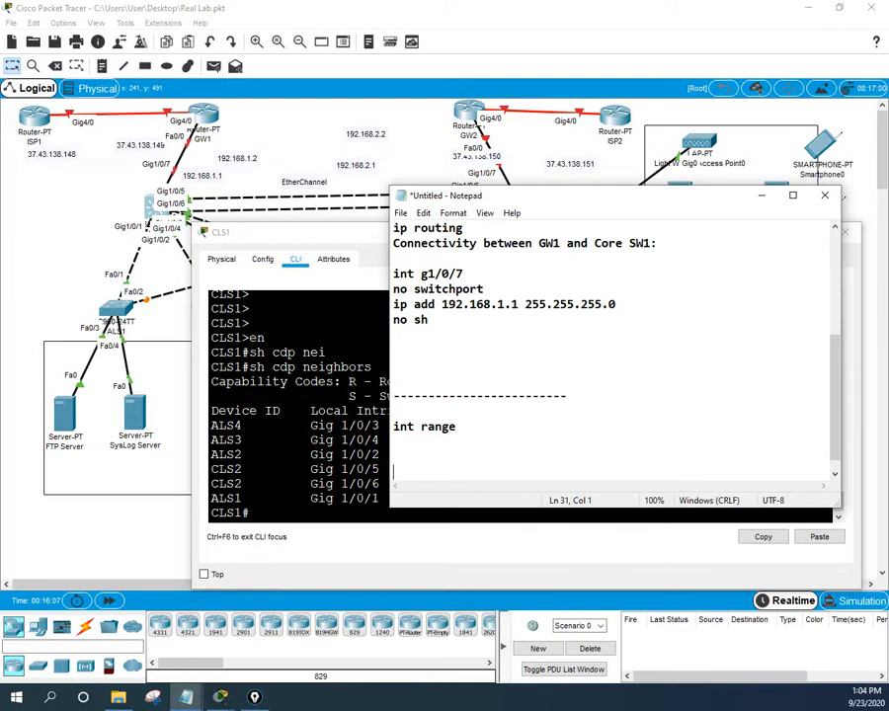
left_click(585, 455)
key("Up")
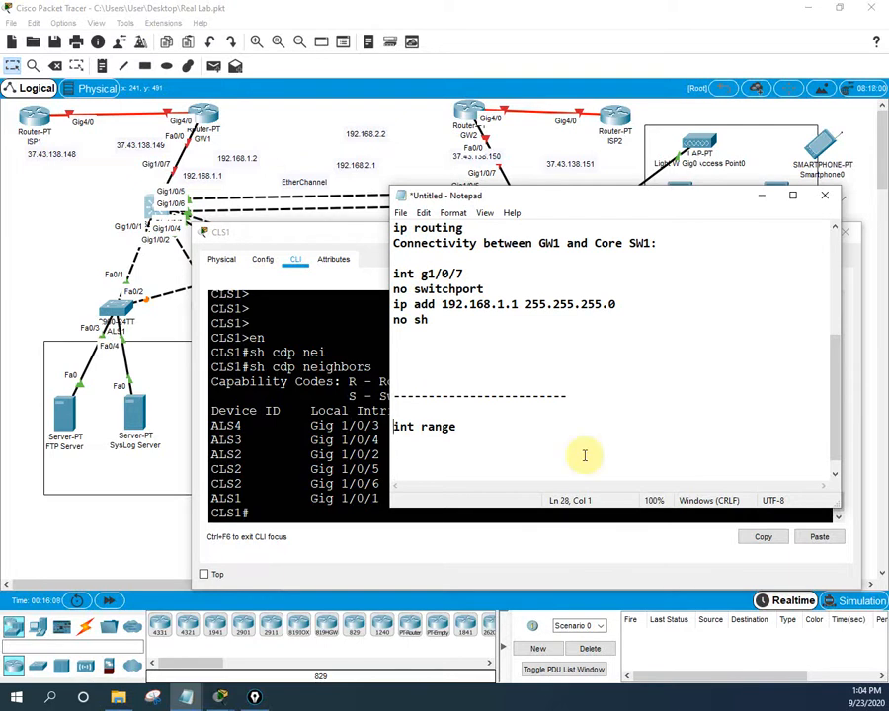
key("Right")
key("End")
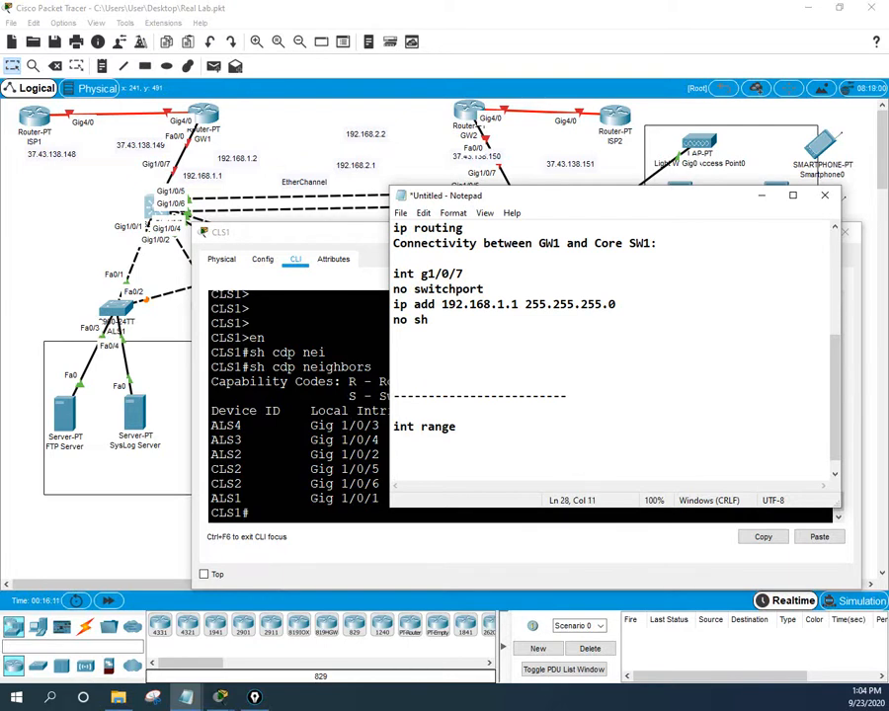
type("g1/0")
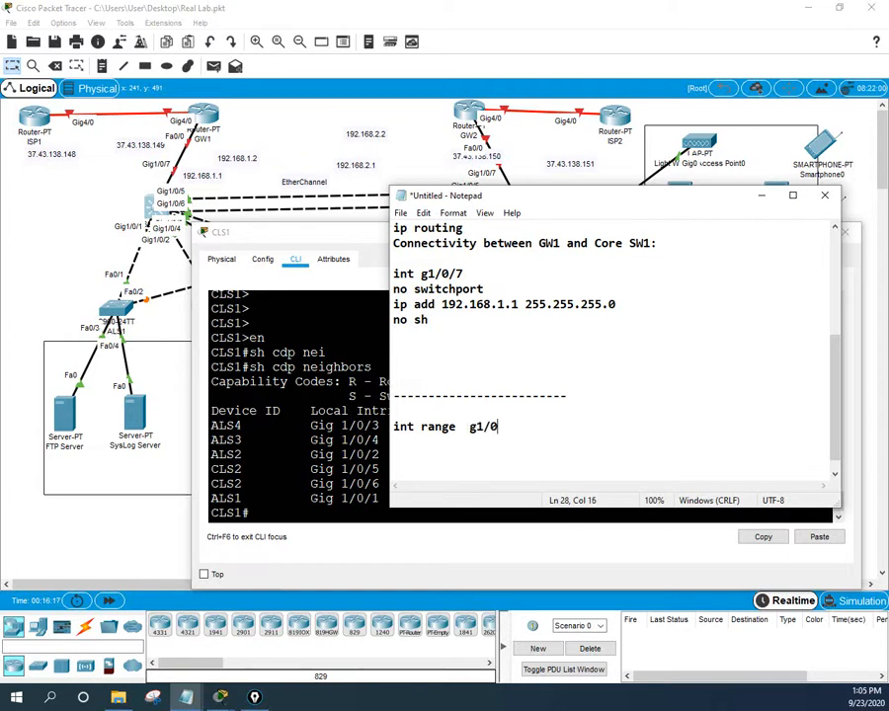
type("/1-6")
- Move Notepad to uncover more of the CDP neighbor table and add "switchport trunk encapsulation dot1q" under the interface range
left_click_drag(641, 204, 709, 204)
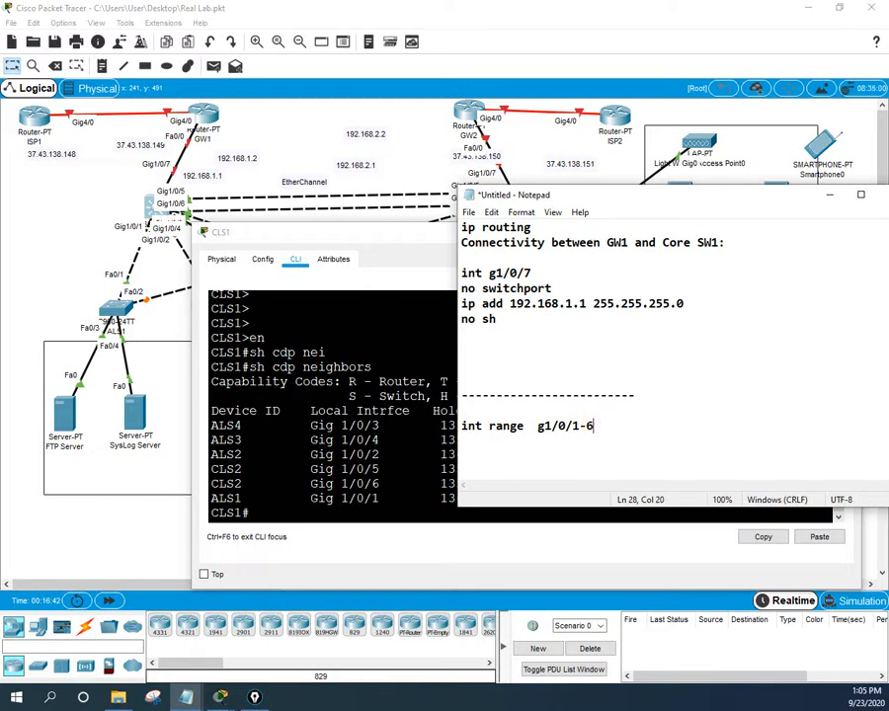
key("Return")
type("switchport")
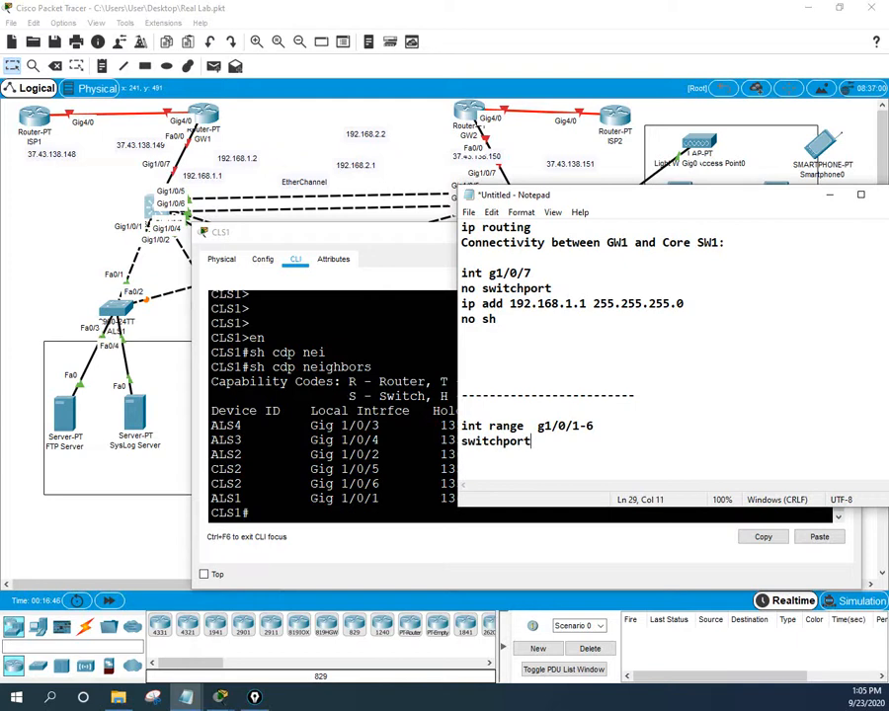
type(" trunk encapsu")
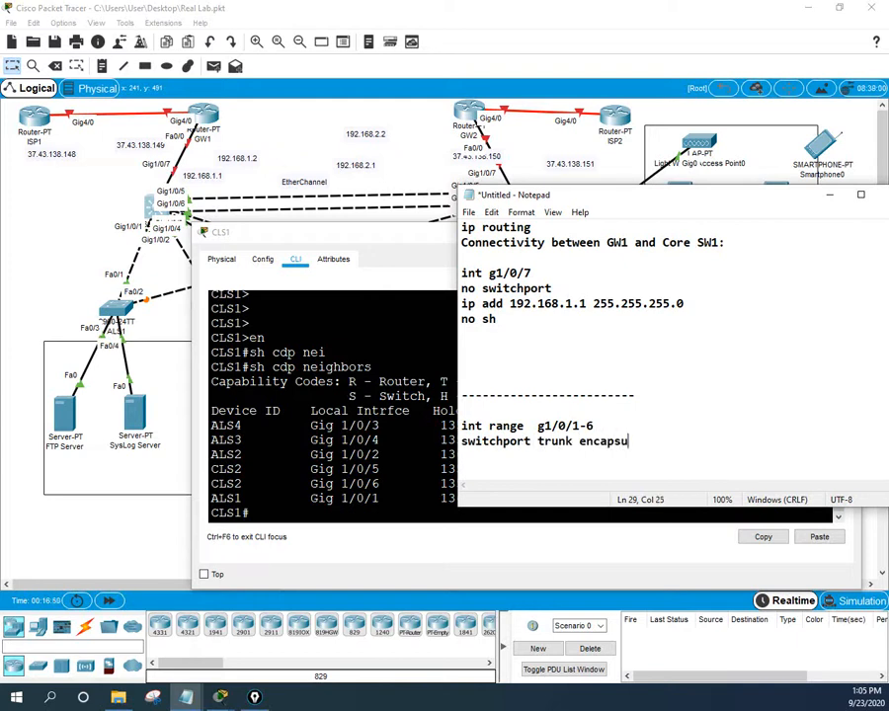
type("lation dot1q")
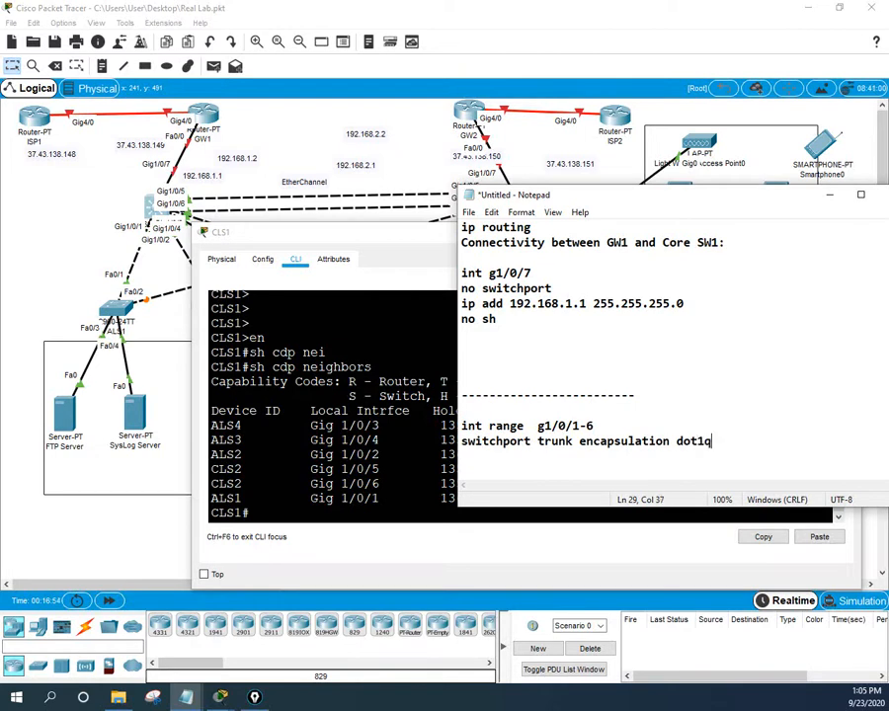
- Add "switchport mode trunk" below the encapsulation command and leave a blank line after it
key("Return")
type("switchpo")
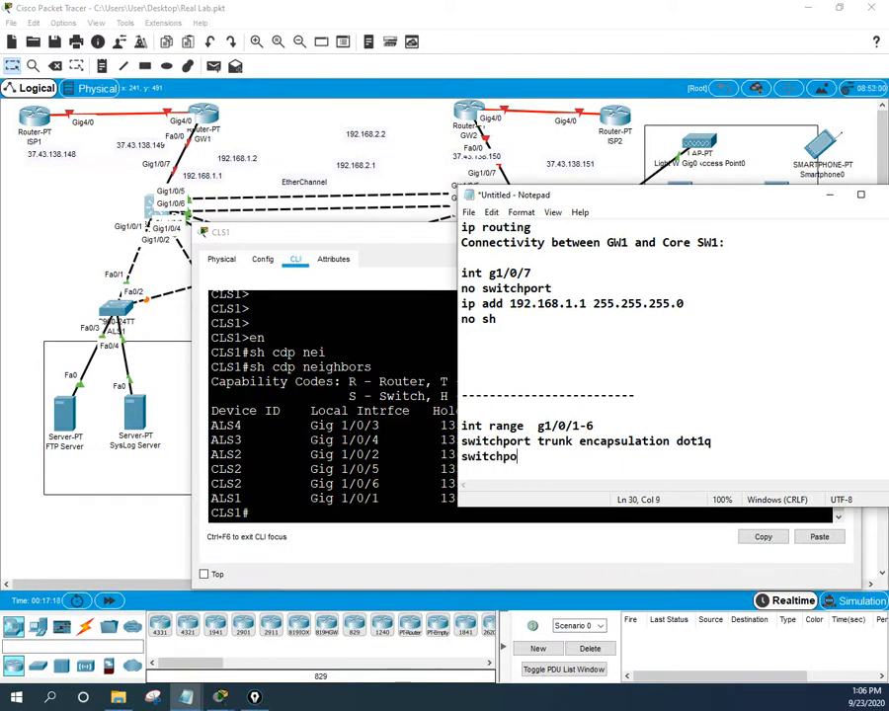
type("rt mode tru")
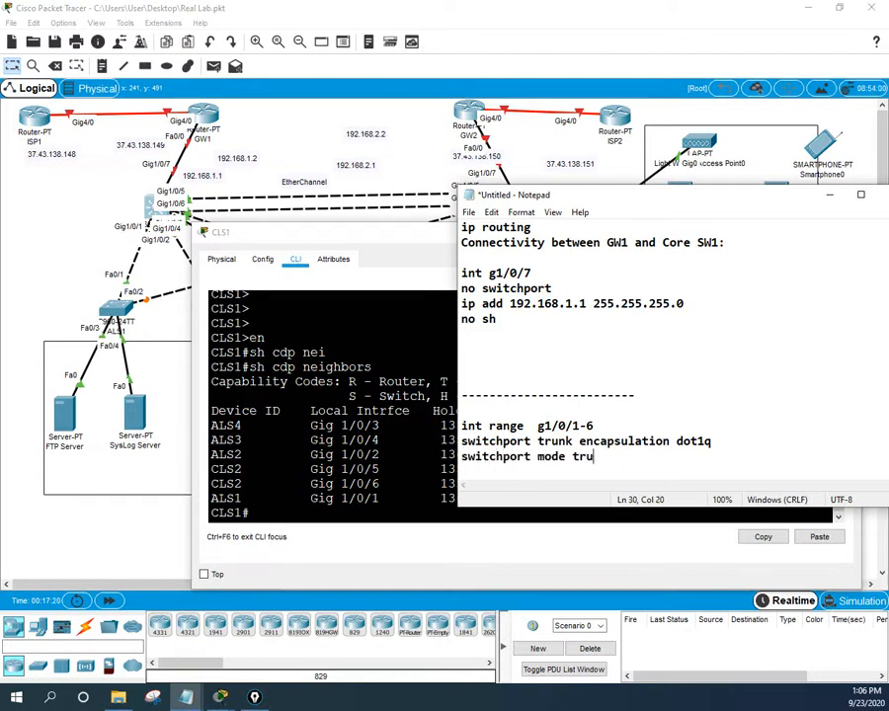
type("nk")
key("Return")
key("Return")
key("Return")
key("BackSpace")
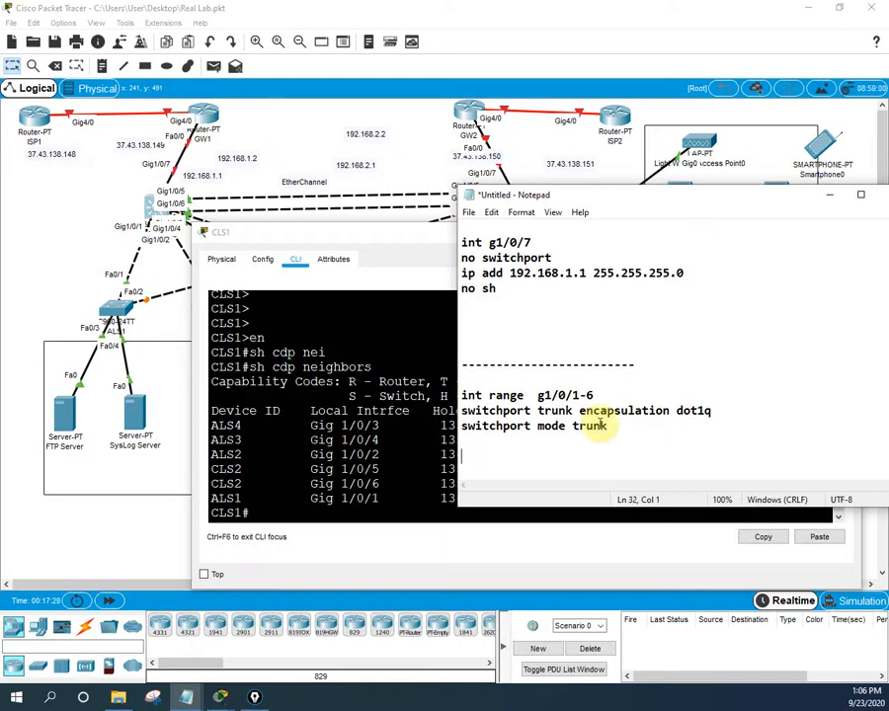
- Add the heading "VTP Configuration:" below the trunk commands, followed by a blank line
type("VT")
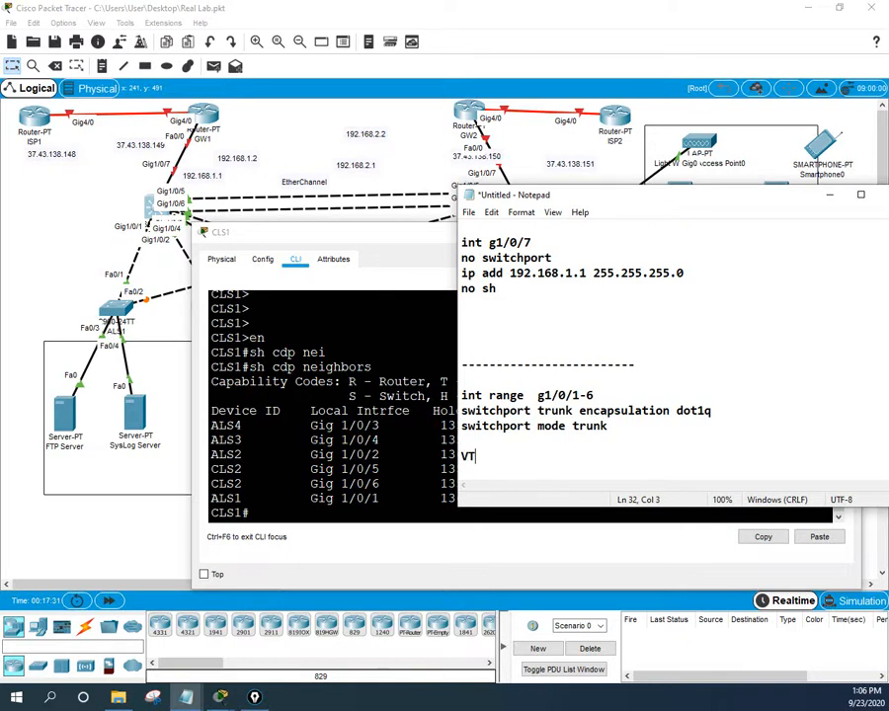
type("P Configur")
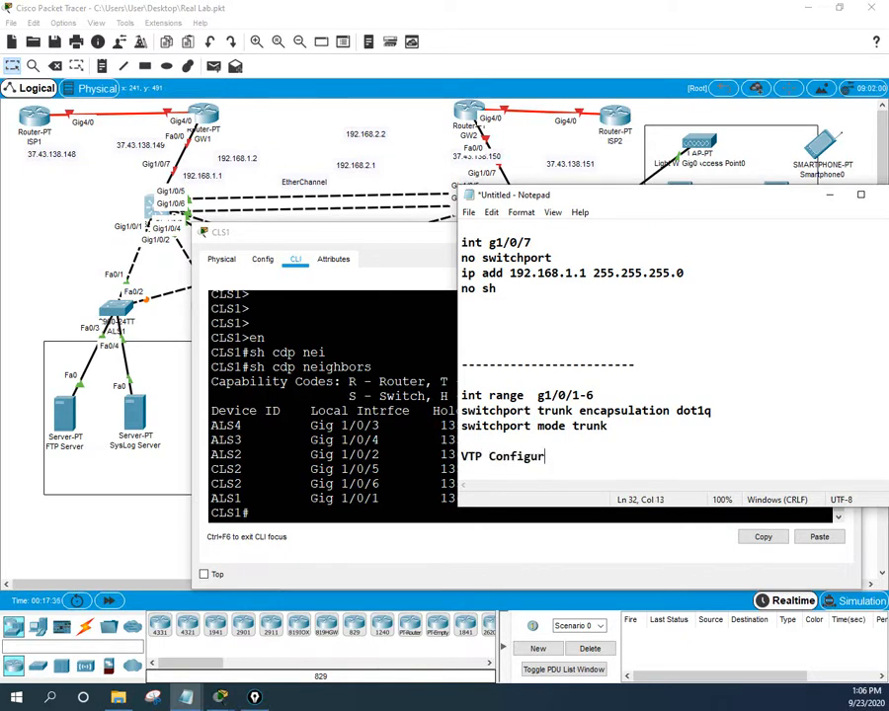
type("ation:")
key("Return")
key("Return")
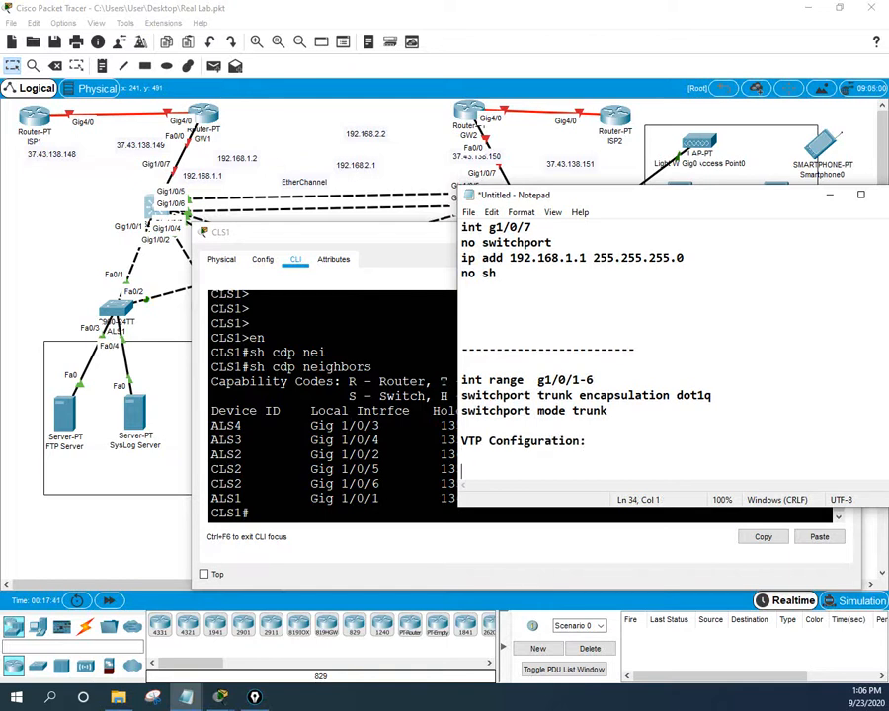
key("Return")
key("Return")
key("BackSpace")
key("BackSpace")
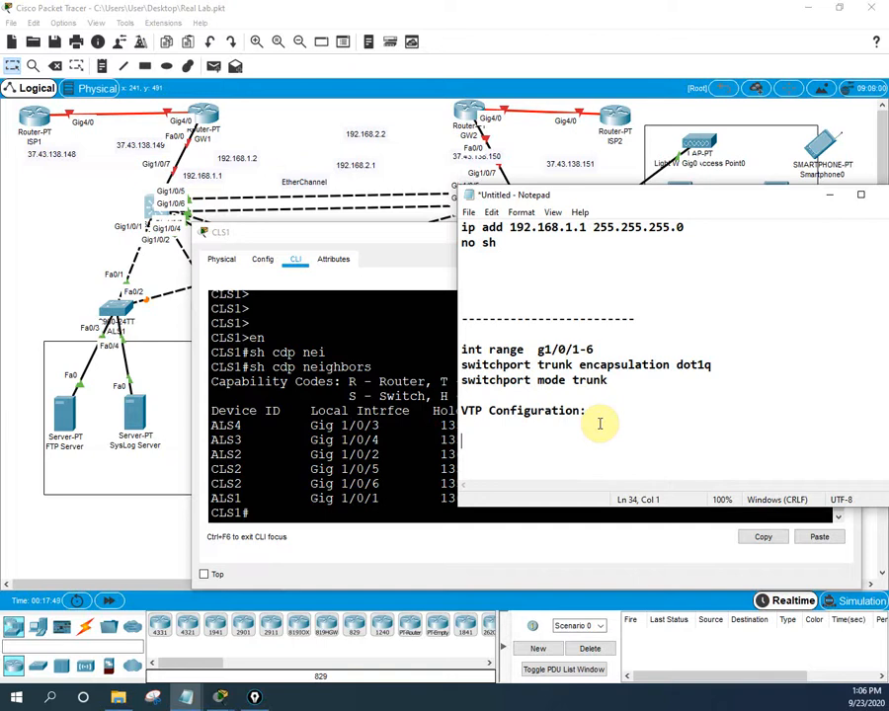
- Add the command "vtp domain networkforyou" under the VTP Configuration heading
type("vt")
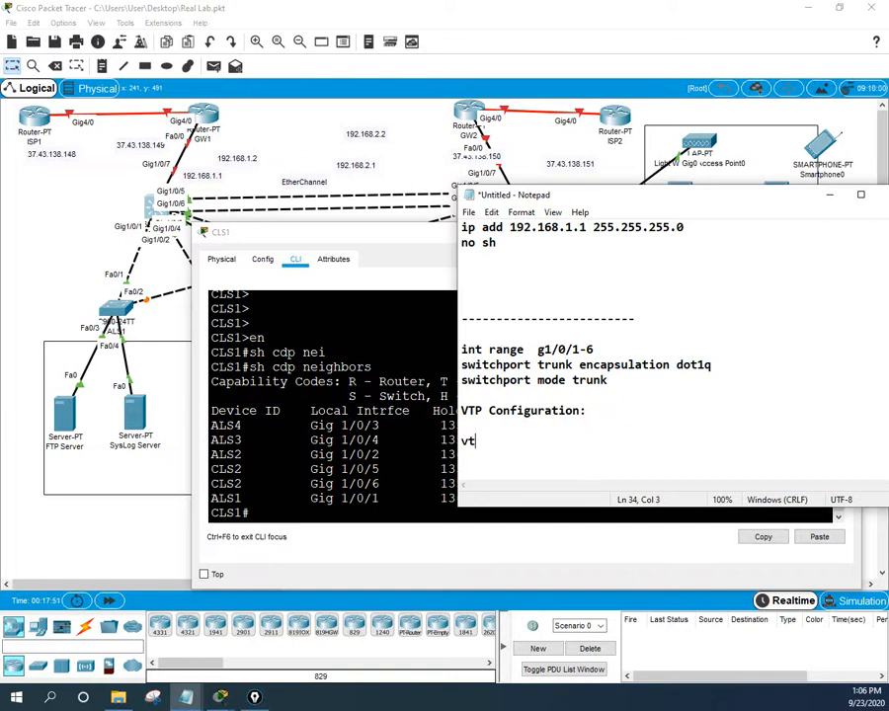
type("p doma")
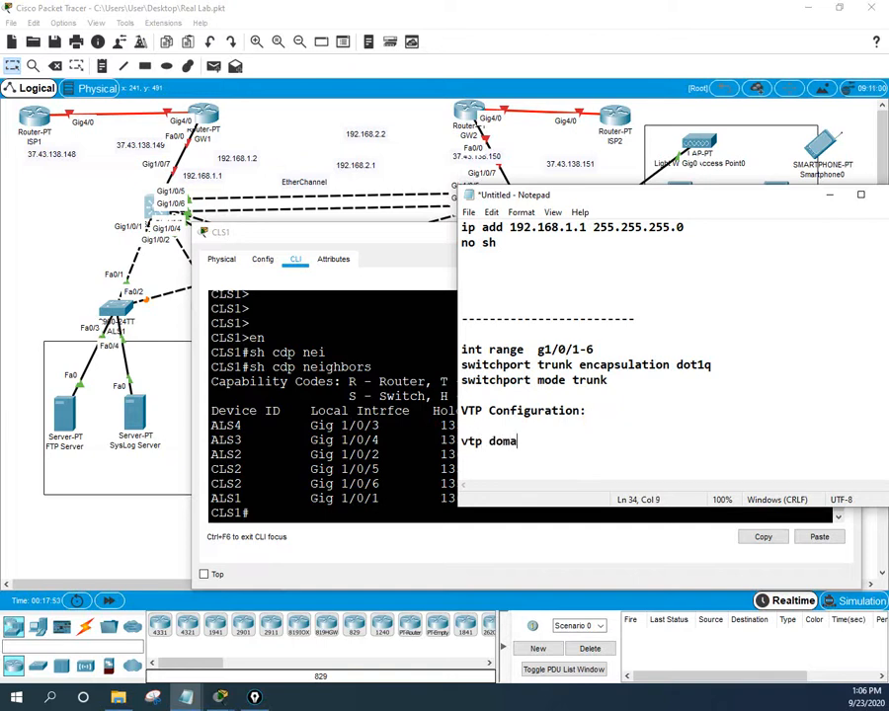
type("in netw")
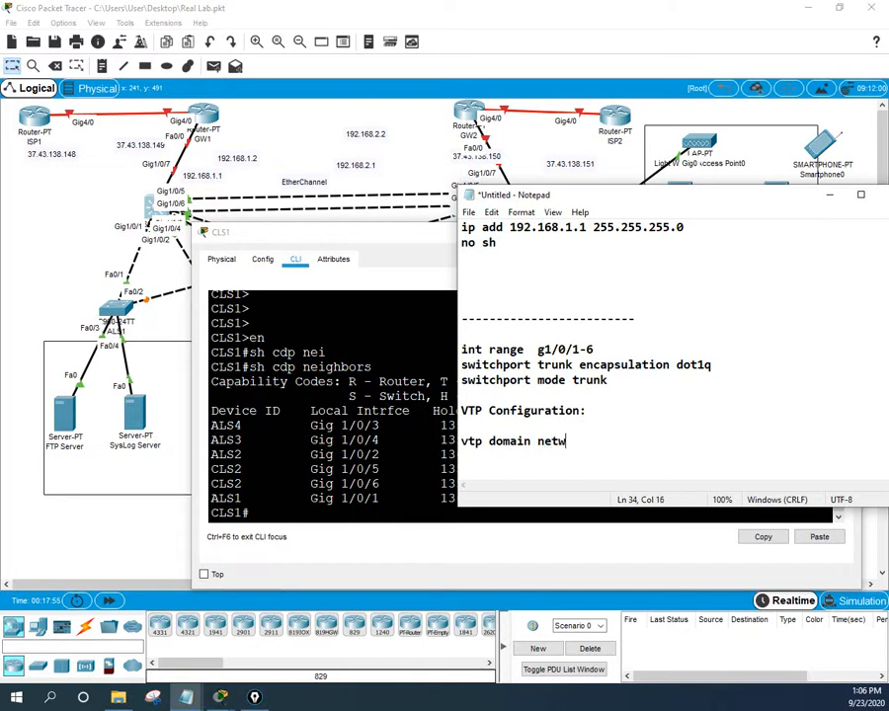
type("orkforyou")
key("BackSpace")
type("ou")
key("Return")
key("Return")
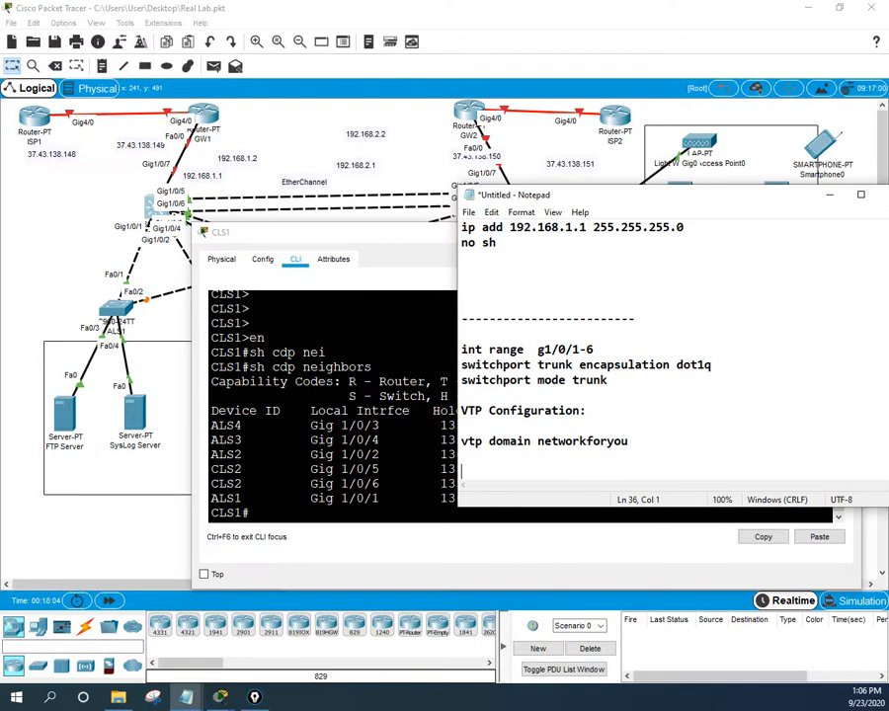
key("BackSpace")
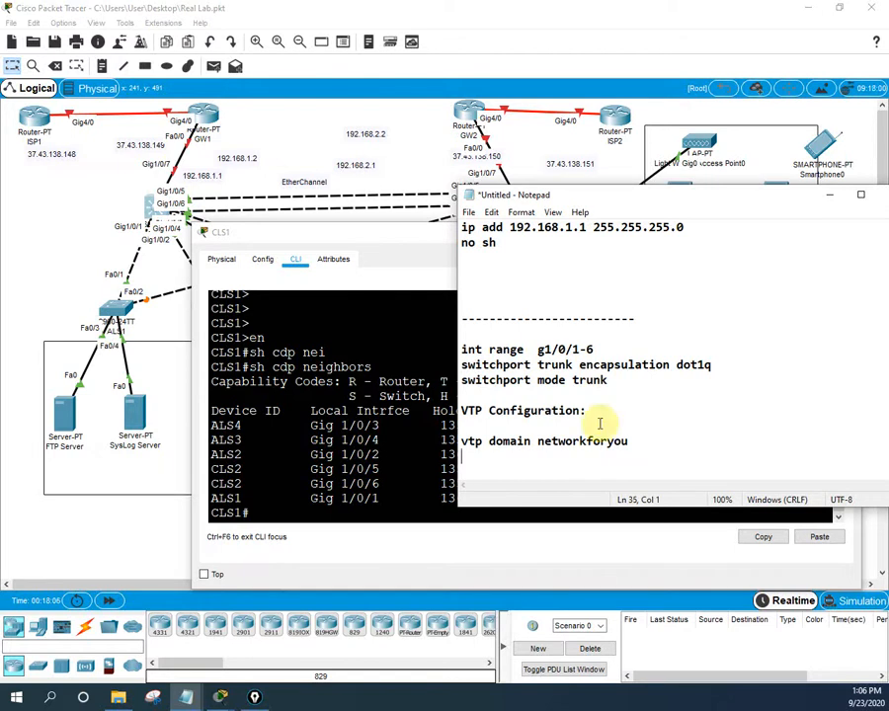
- Add the heading "Vlan Configuration:" below the VTP domain command and separate the two with a blank line
type("Vlan")
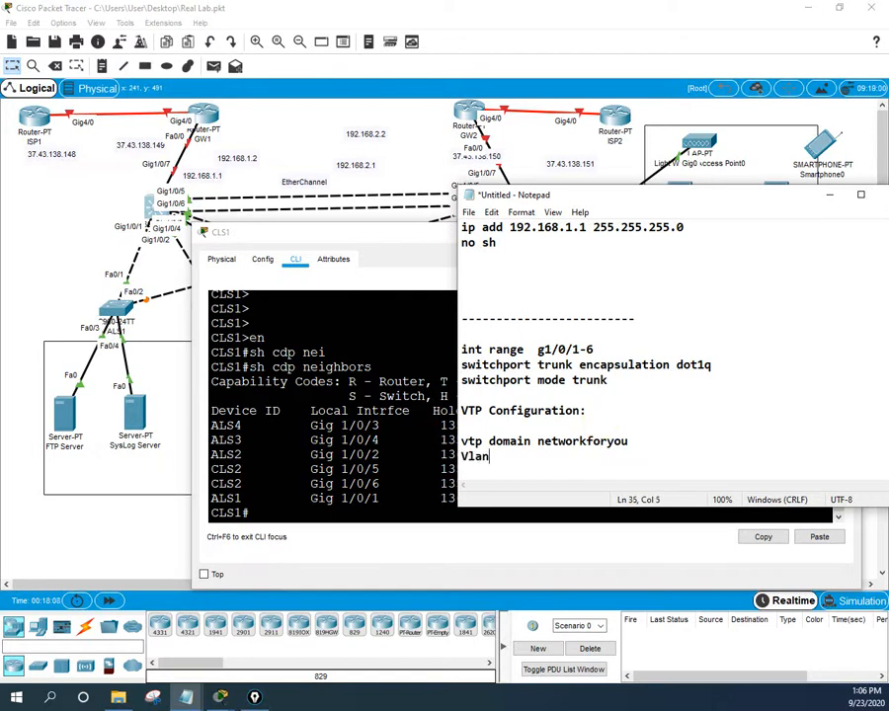
type(" Configuration:")
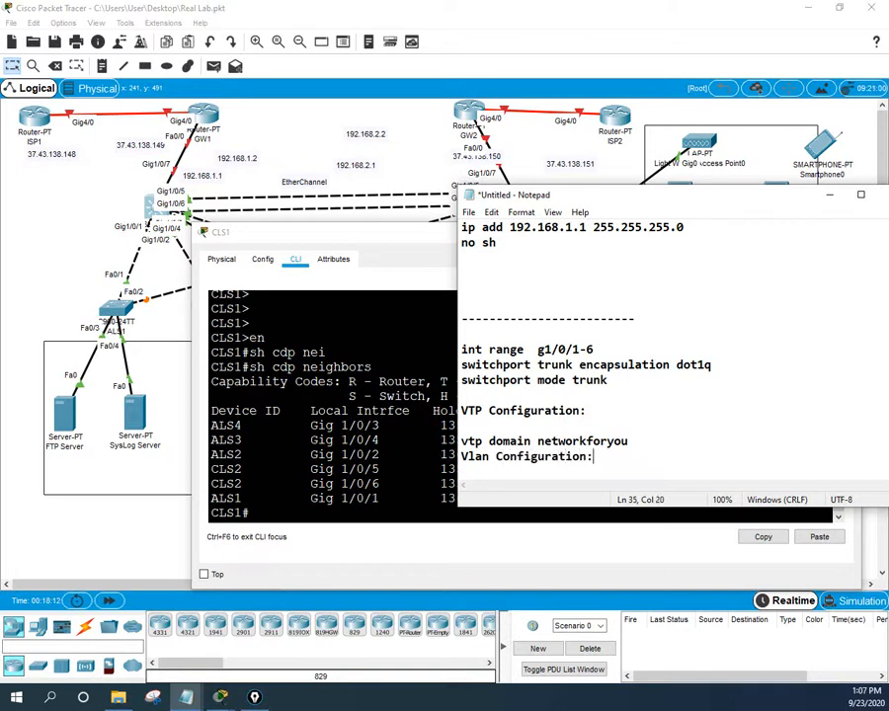
left_click(652, 439)
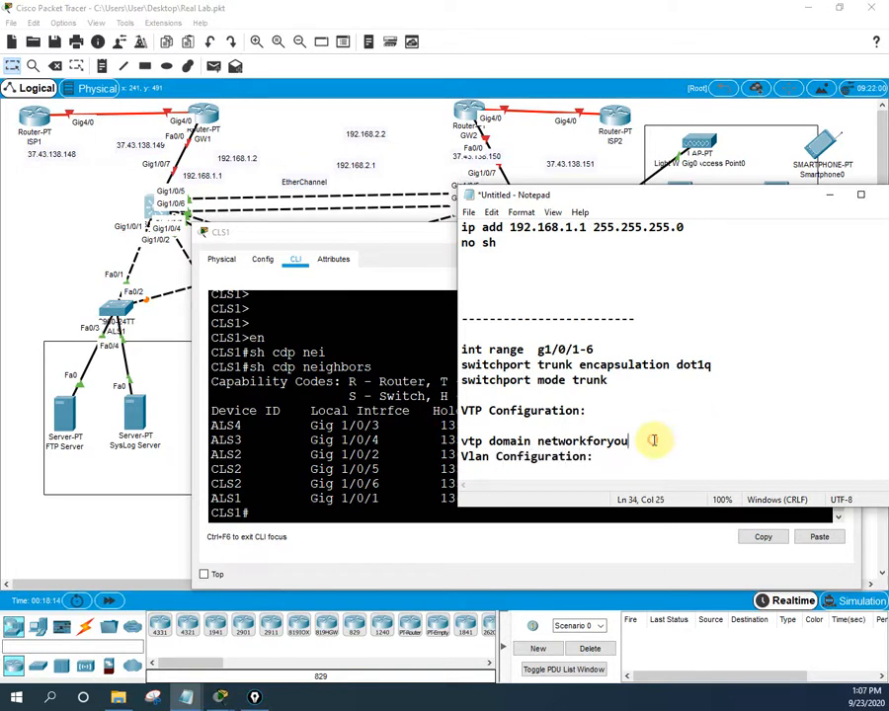
key("Return")
scroll(602, 420, "down", 2)
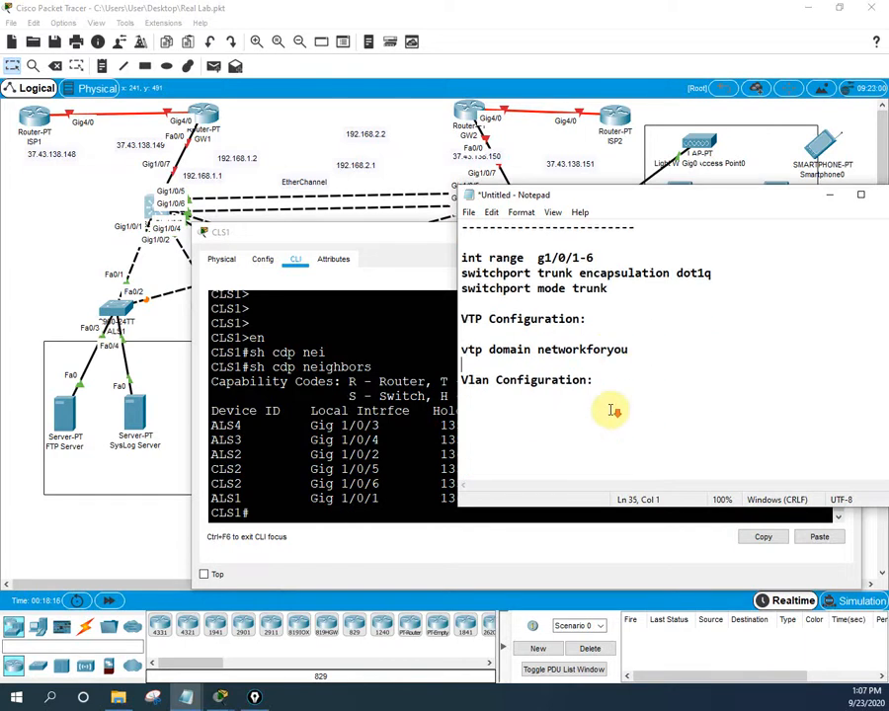
left_click(626, 388)
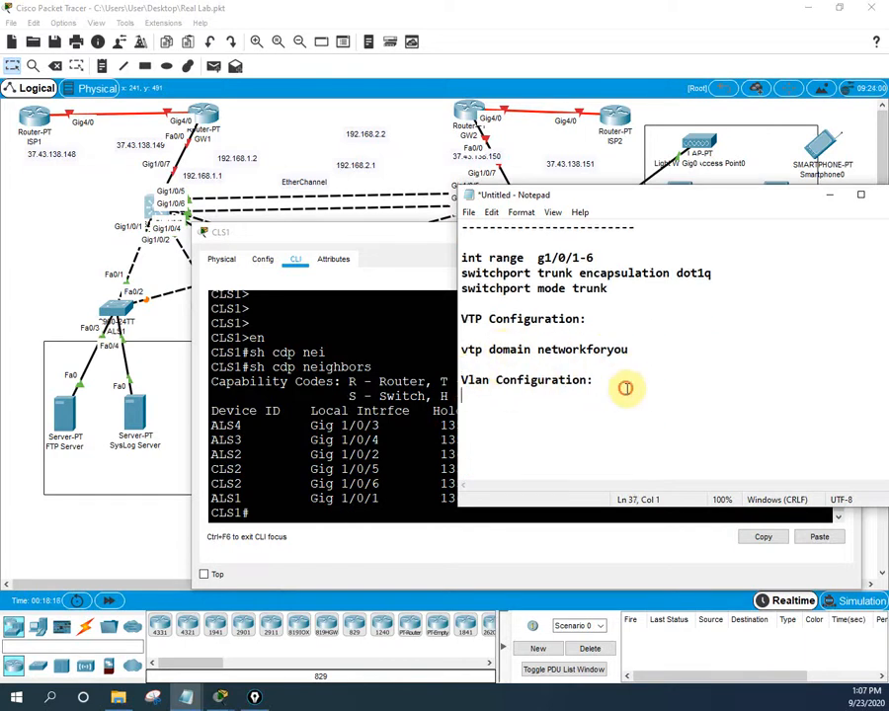
left_click(616, 367)
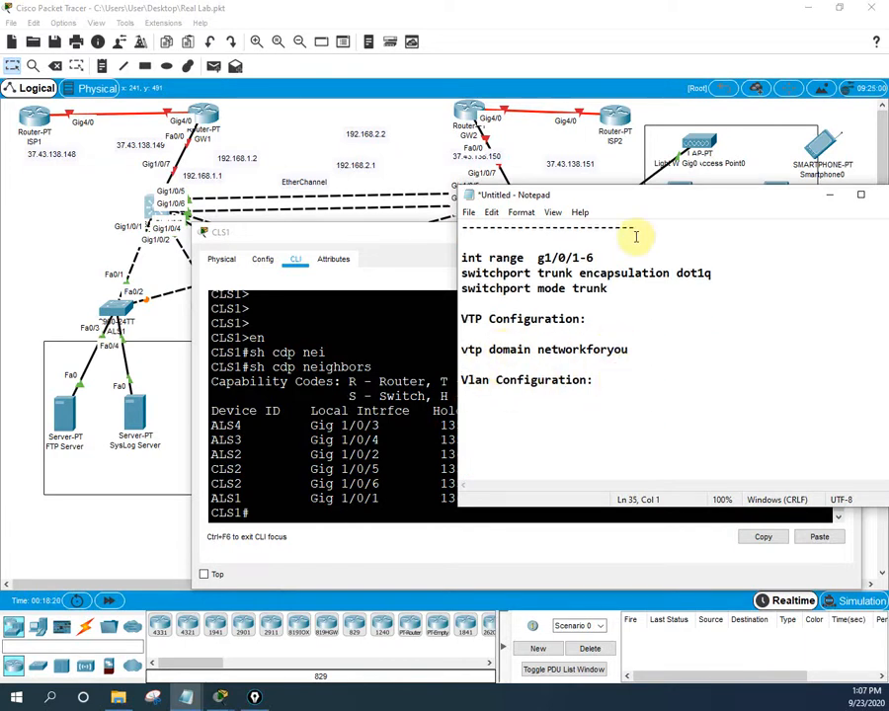
- Clear the CLS1 window out of the way and copy the full VLAN 10–50 list from the topology's text note
left_click_drag(652, 200, 603, 387)
left_click(777, 234)
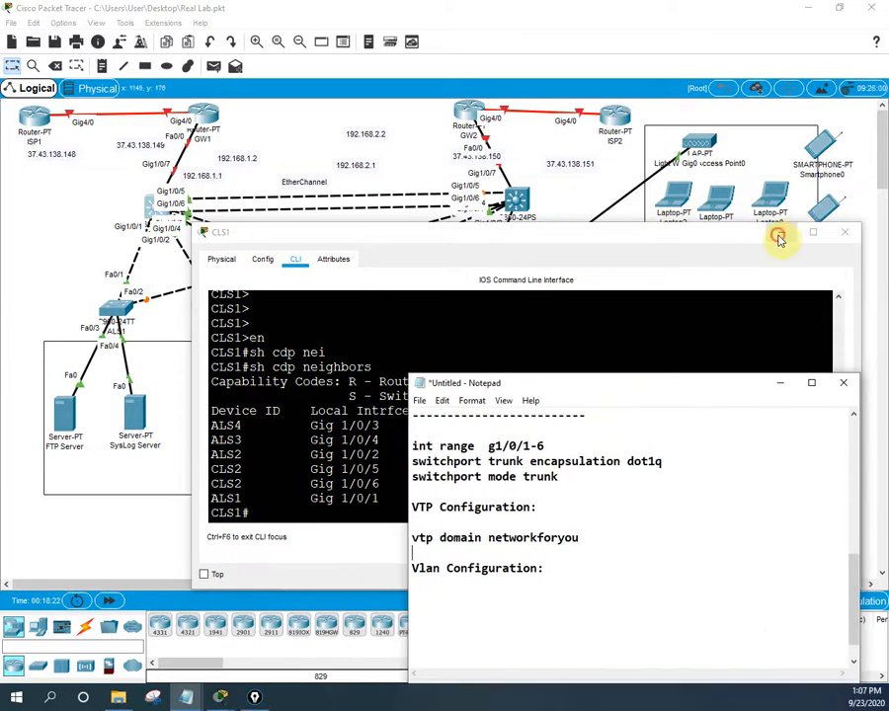
left_click_drag(719, 391, 517, 417)
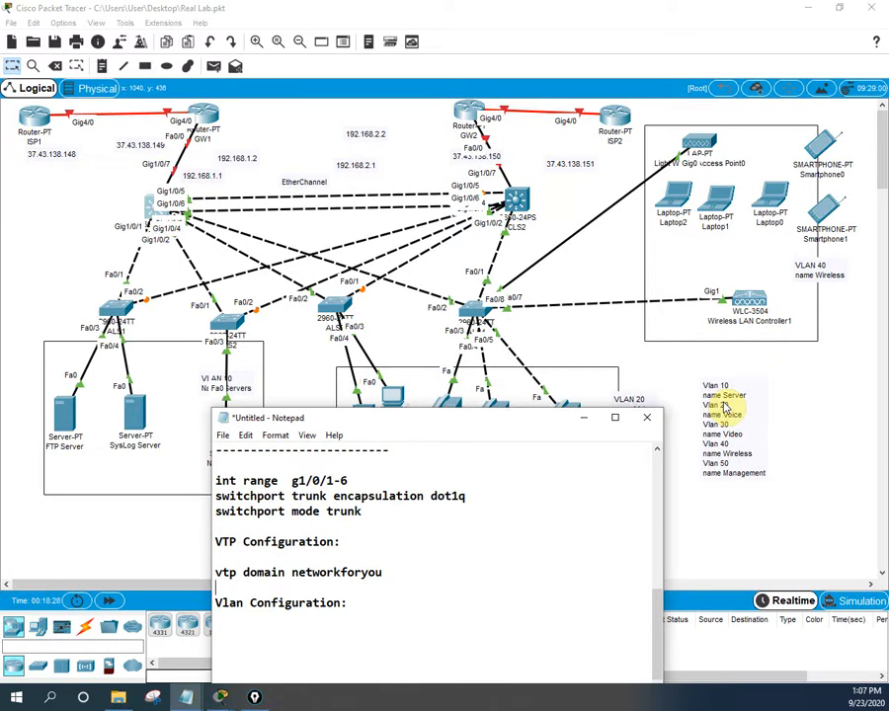
left_click(739, 474)
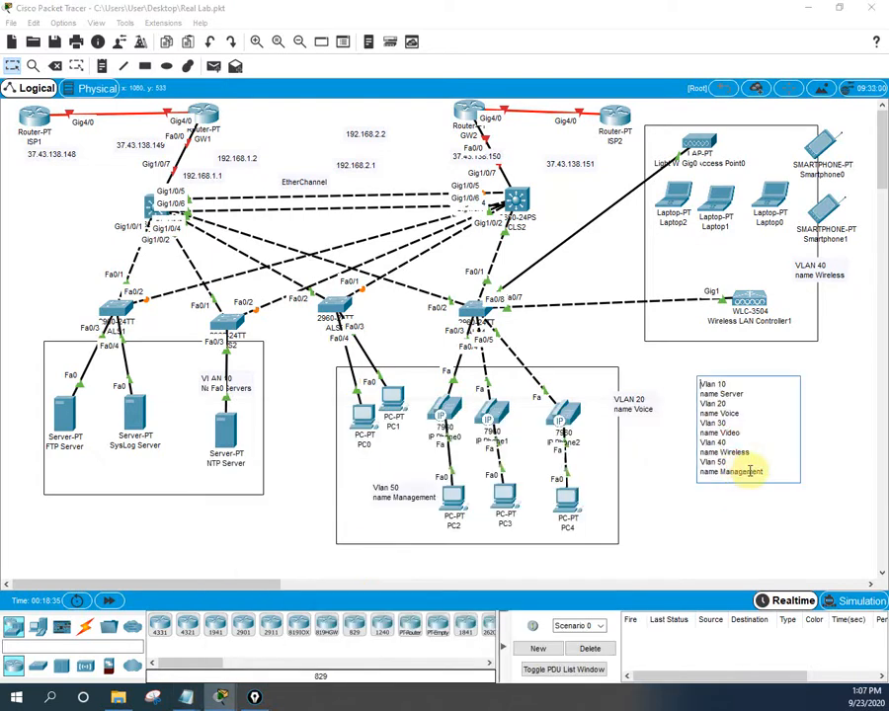
left_click_drag(770, 472, 686, 384)
key("ctrl+c")
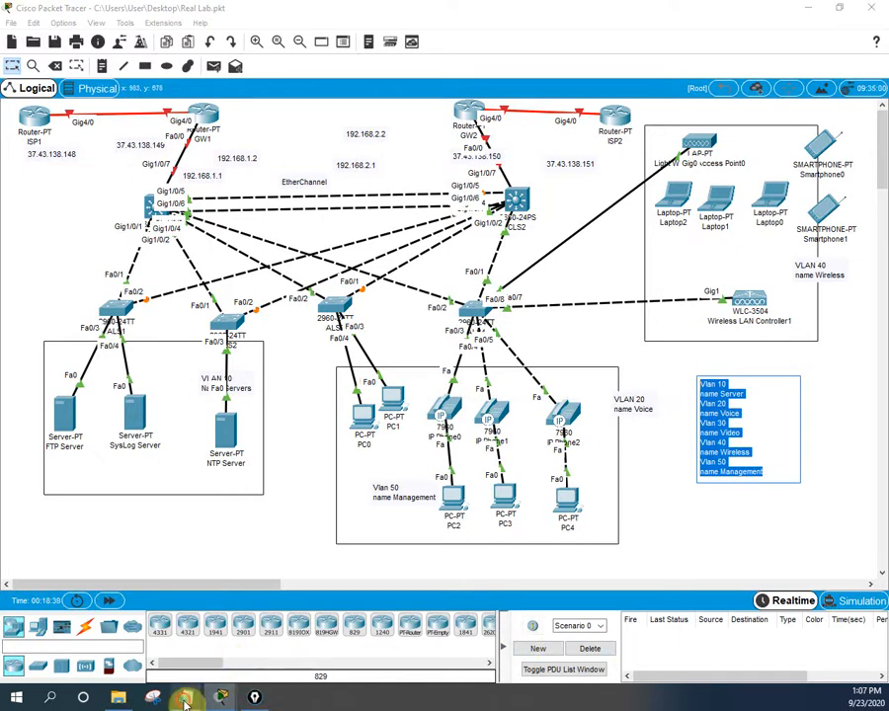
- Switch to the untitled Notepad draft and paste the copied VLAN list below the "Vlan Configuration:" heading, leaving a blank line between
mouse_move(188, 695)
left_click(257, 626)
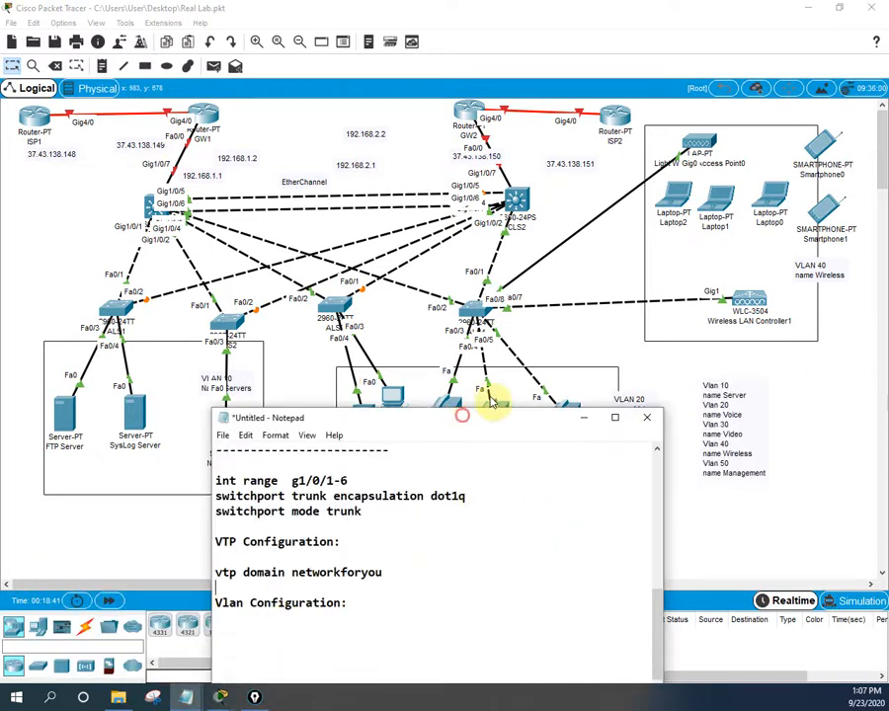
left_click_drag(460, 413, 598, 246)
left_click(504, 436)
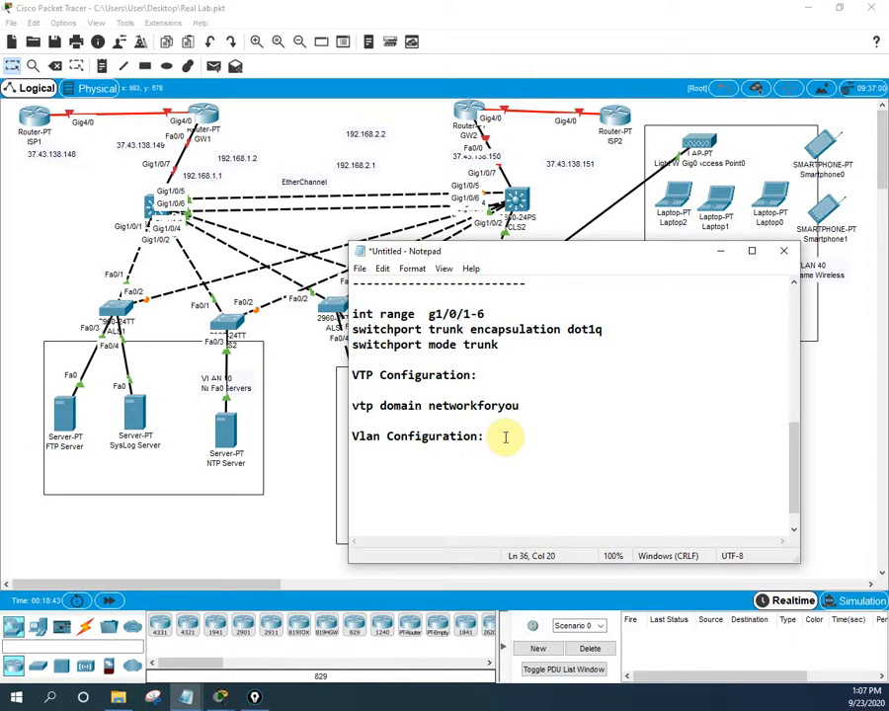
key("Return")
key("Return")
key("ctrl+v")
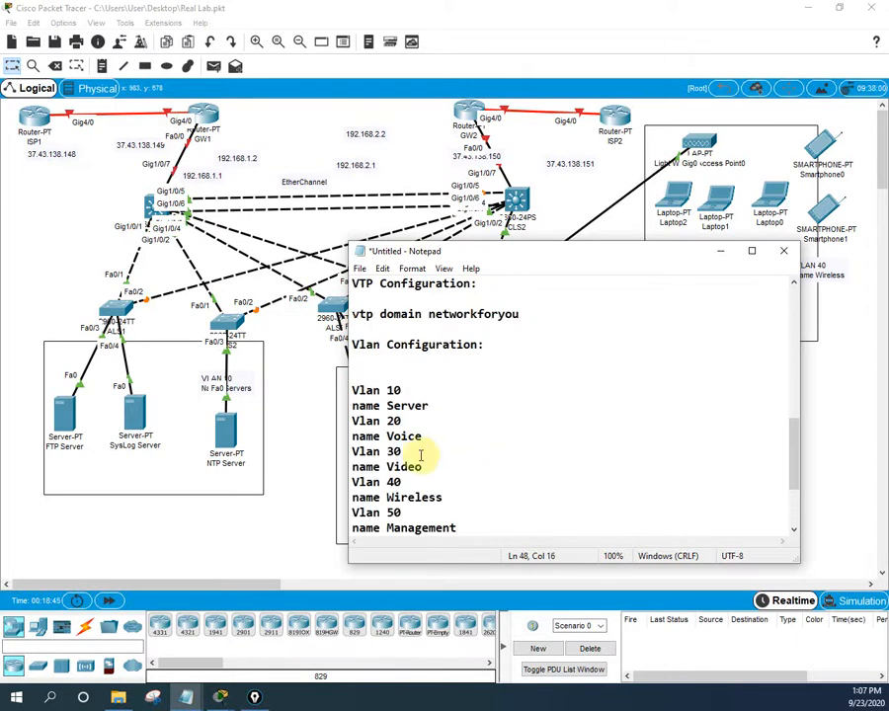
- Add the commands "en" and "config t" on separate lines between the dashed line and "int range g1/0/1-6"
scroll(419, 453, "down", 3)
scroll(421, 453, "up", 7)
scroll(421, 455, "down", 5)
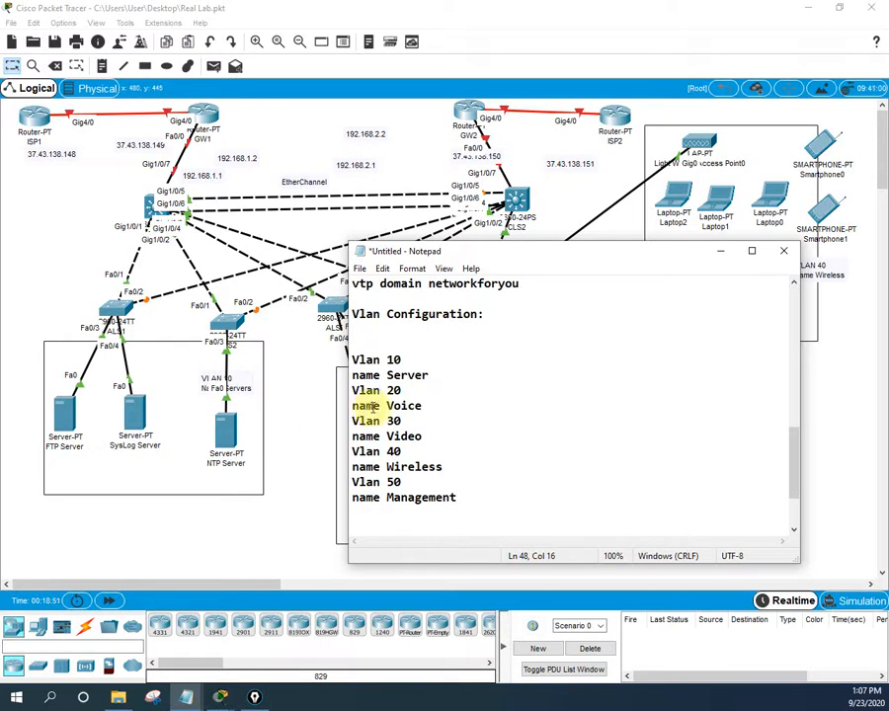
scroll(493, 366, "up", 4)
scroll(358, 334, "down", 1)
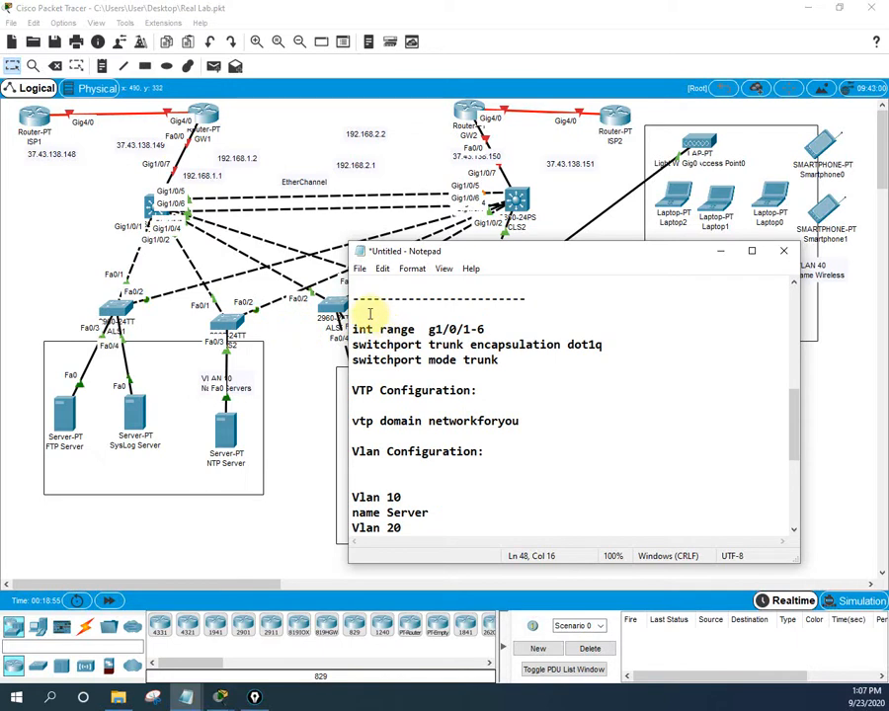
left_click(363, 307)
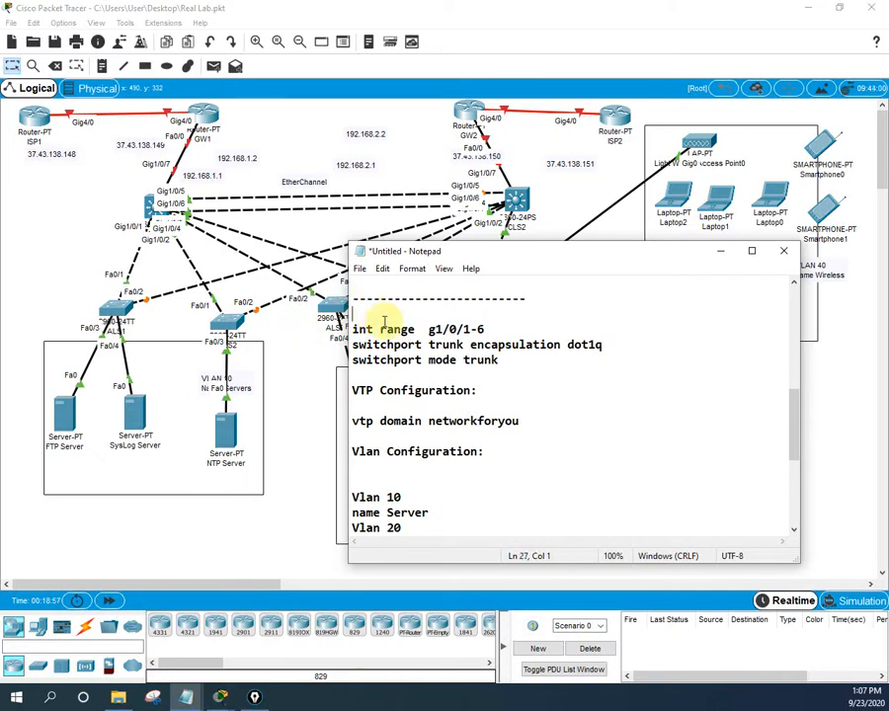
type("en")
key("Return")
type("c")
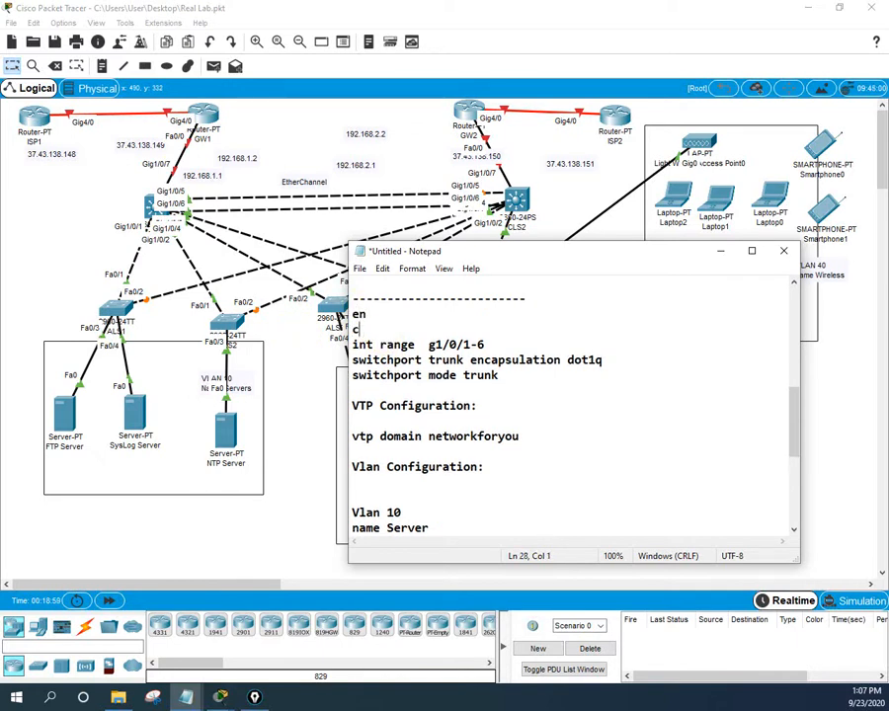
type("onfig t")
key("Return")
- Add "hostname CLSW1" below "config t", followed by a blank line before the interface range command
type("hos")
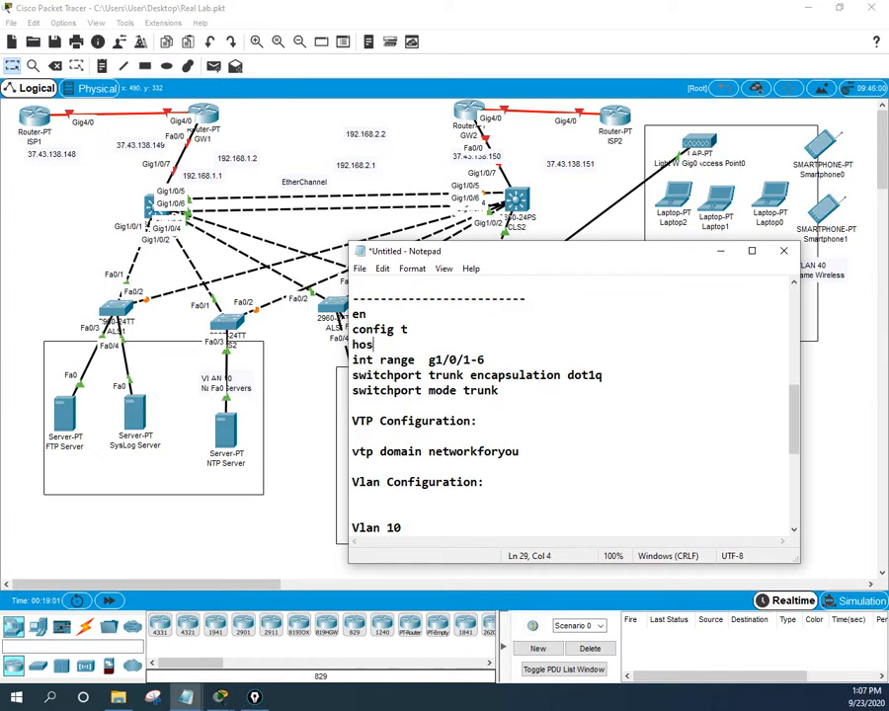
type("tname G")
key("BackSpace")
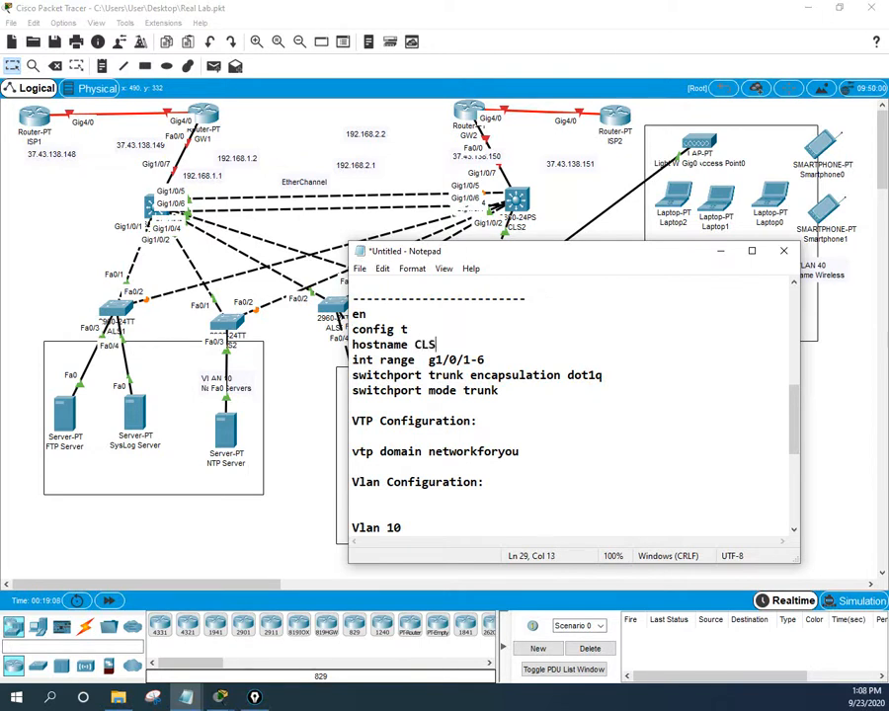
type("CLSW1")
key("Return")
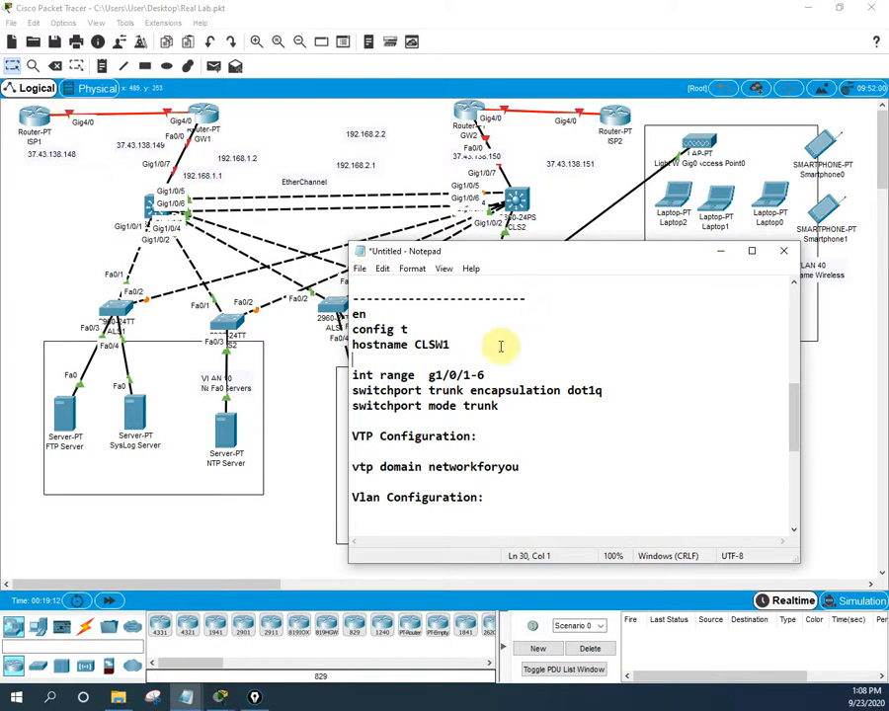
- Copy the commands from "en" through "switchport mode trunk" and run them in the CLS1 switch's CLI in Packet Tracer
left_click_drag(356, 314, 506, 406)
right_click(436, 381)
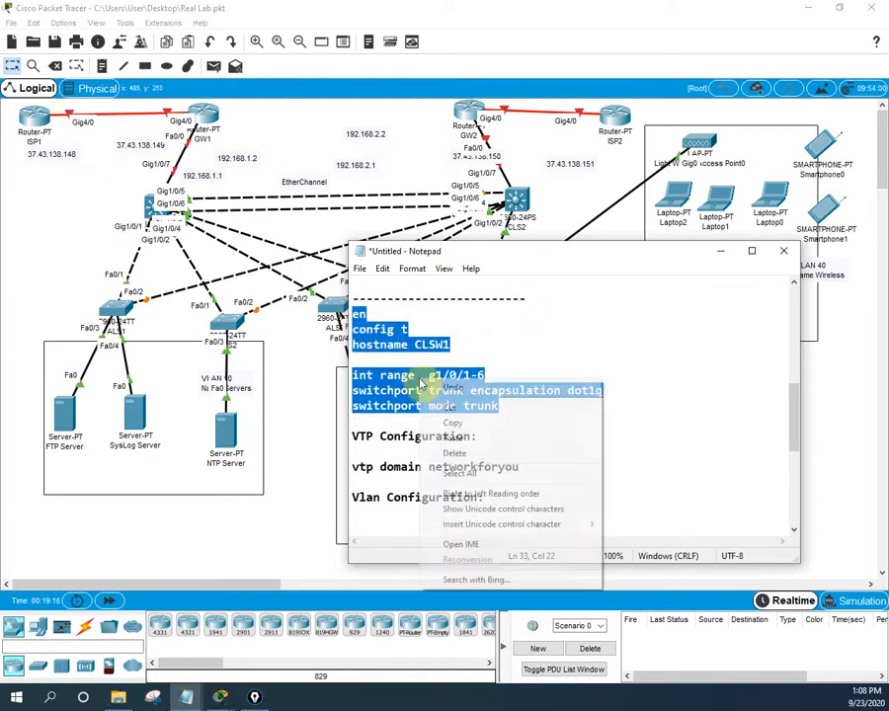
left_click(570, 423)
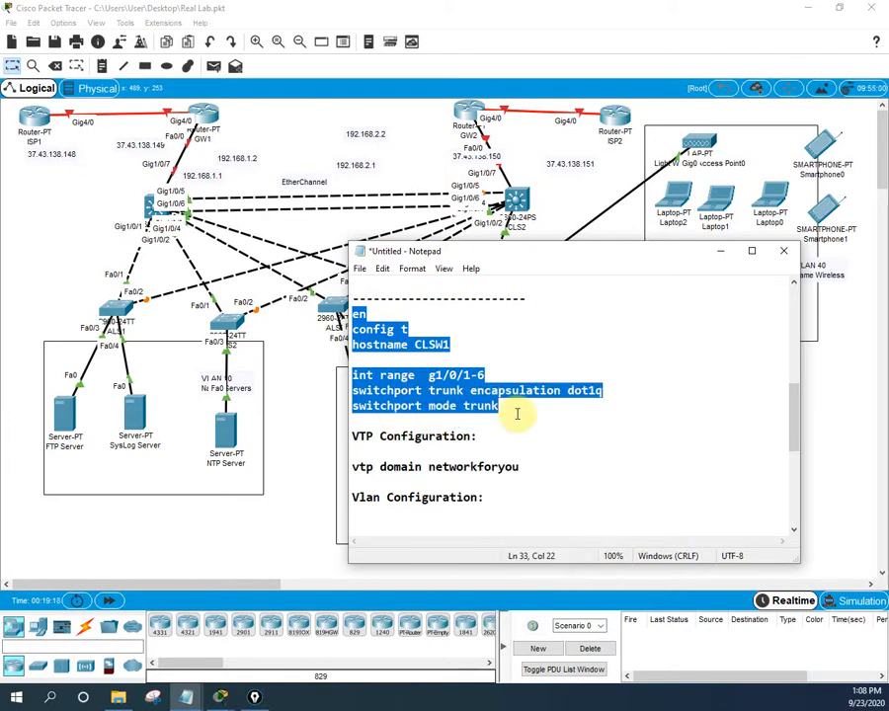
left_click(155, 207)
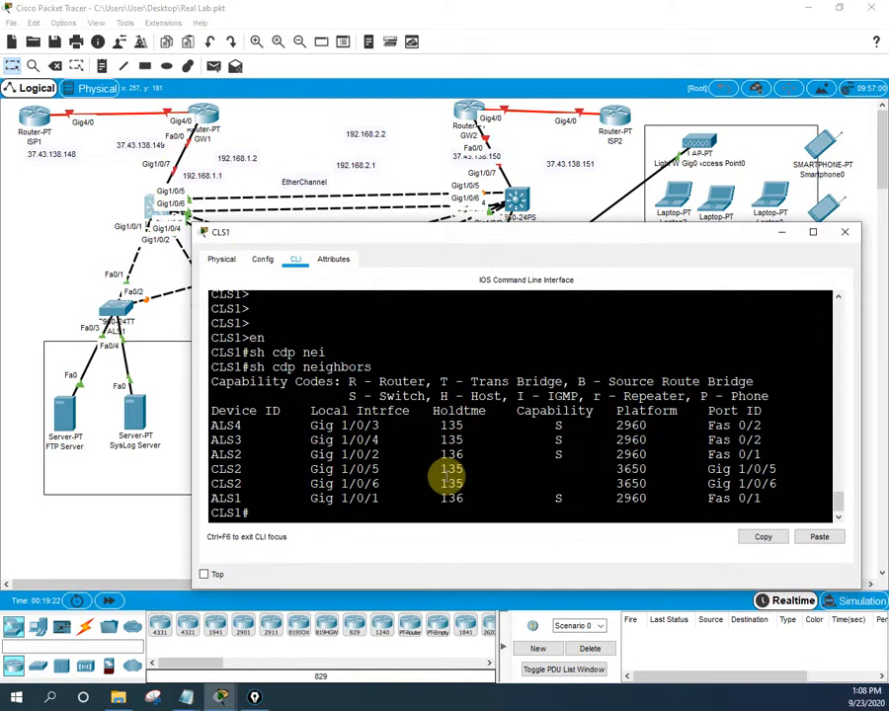
right_click(445, 477)
left_click(475, 497)
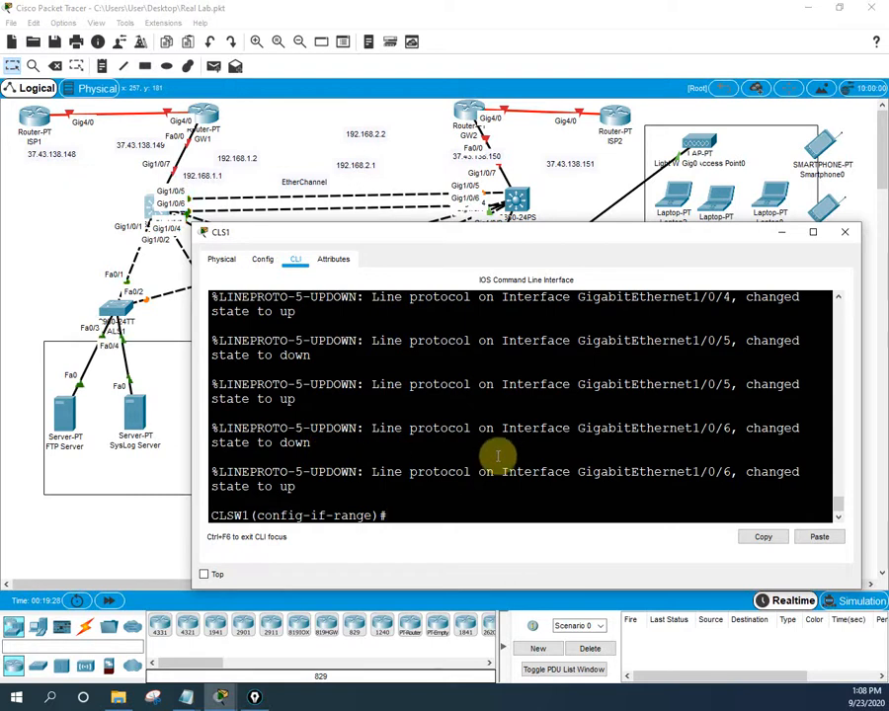
- Check the output of the pasted commands and leave interface range configuration for privileged EXEC mode
scroll(499, 456, "up", 3)
scroll(498, 456, "up", 6)
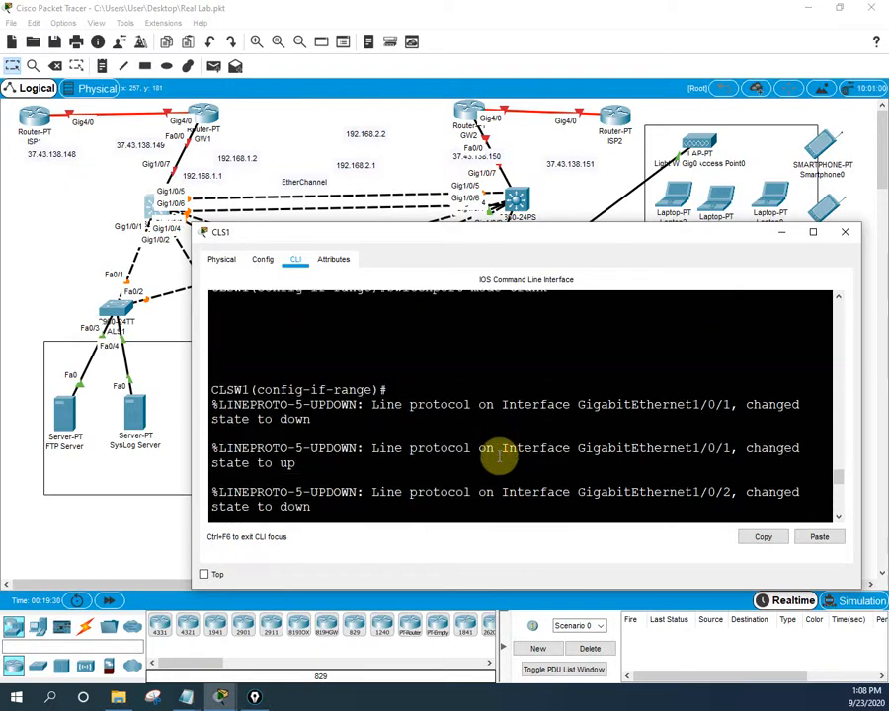
scroll(431, 427, "down", 9)
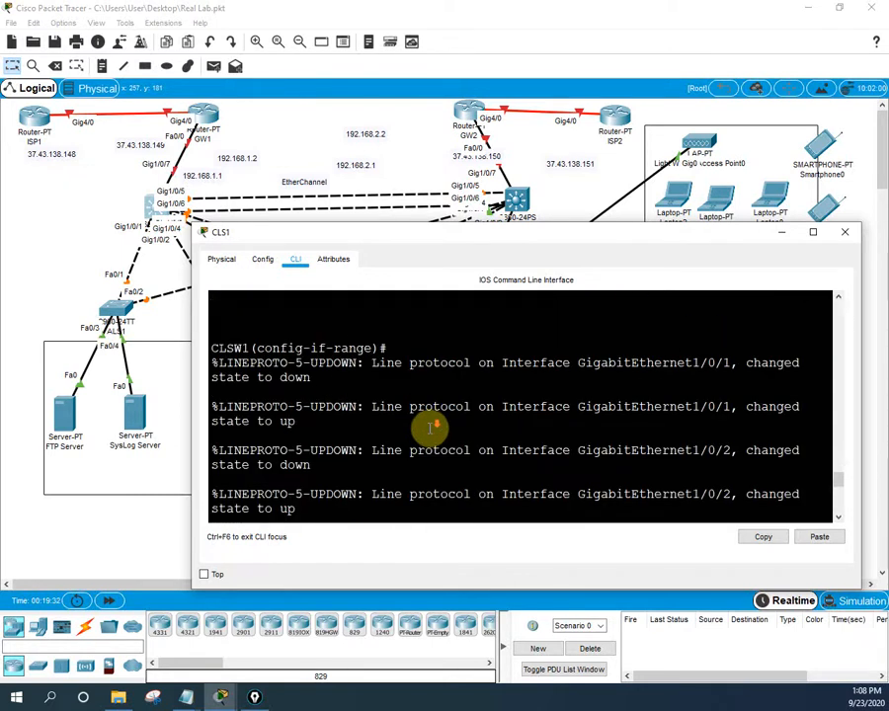
key("Return")
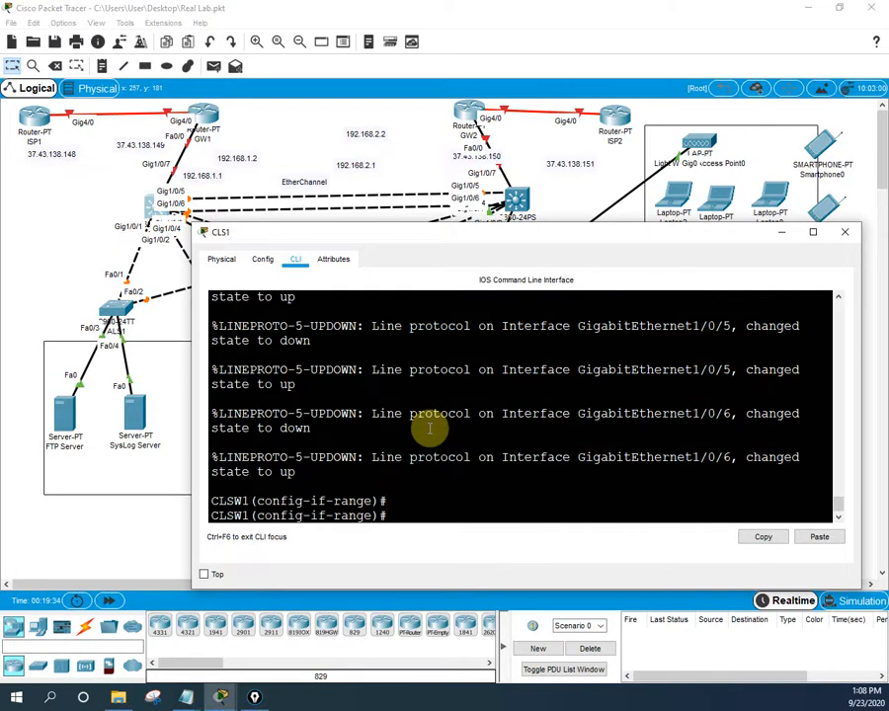
key("ctrl+z")
key("Return")
key("Return")
key("Return")
key("Return")
key("Return")
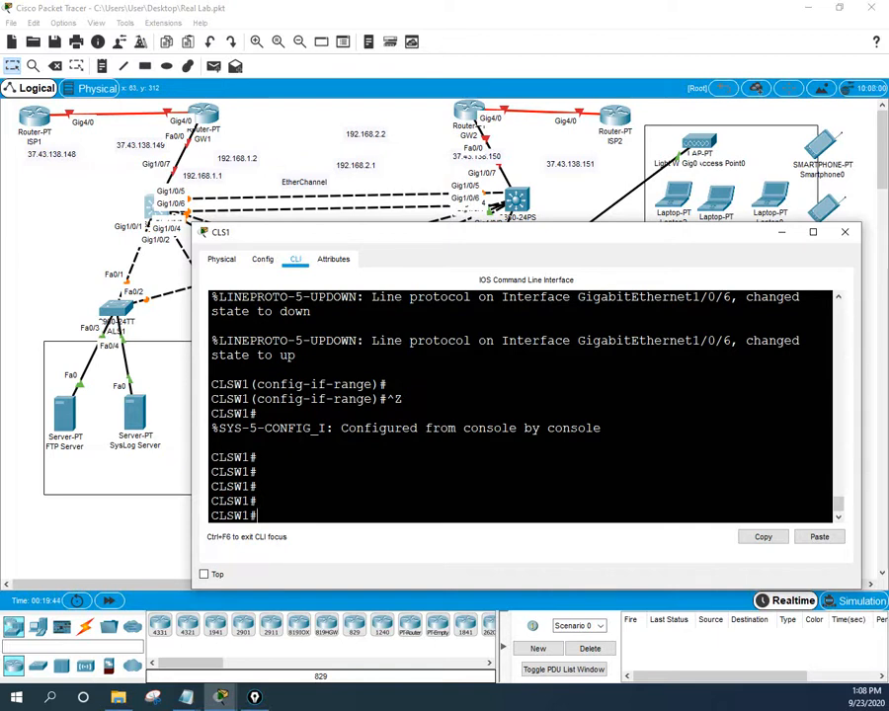
- Run "sh int trunk" on the switch to list its trunk interfaces
left_click(342, 441)
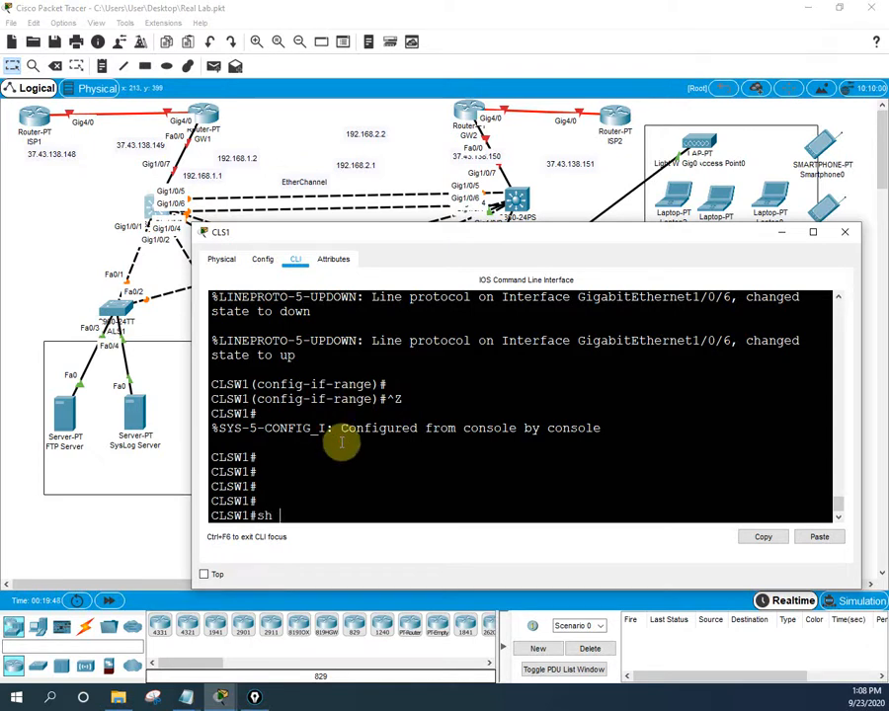
key("Tab")
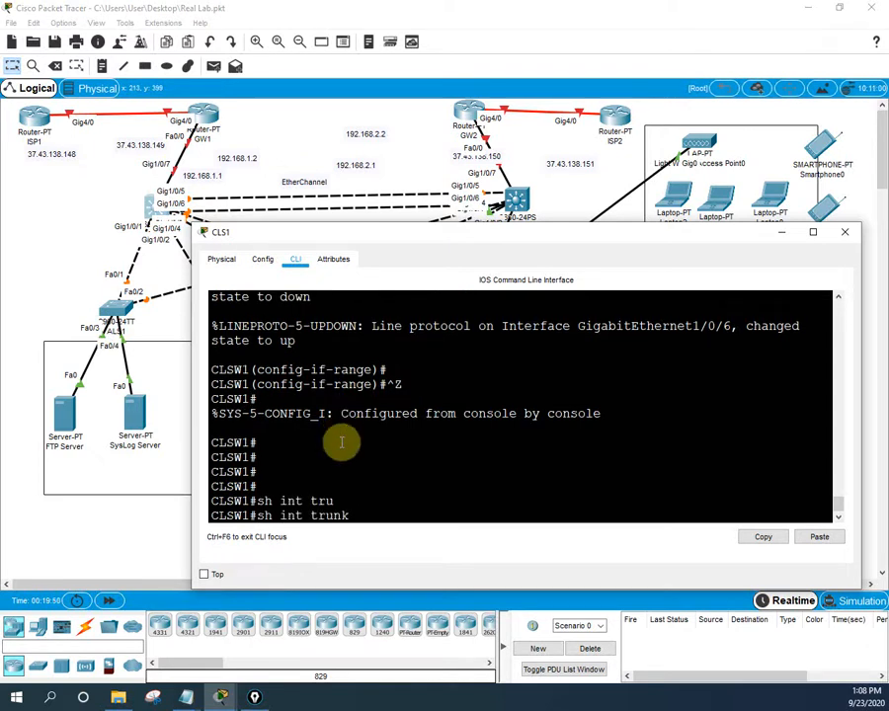
key("Return")
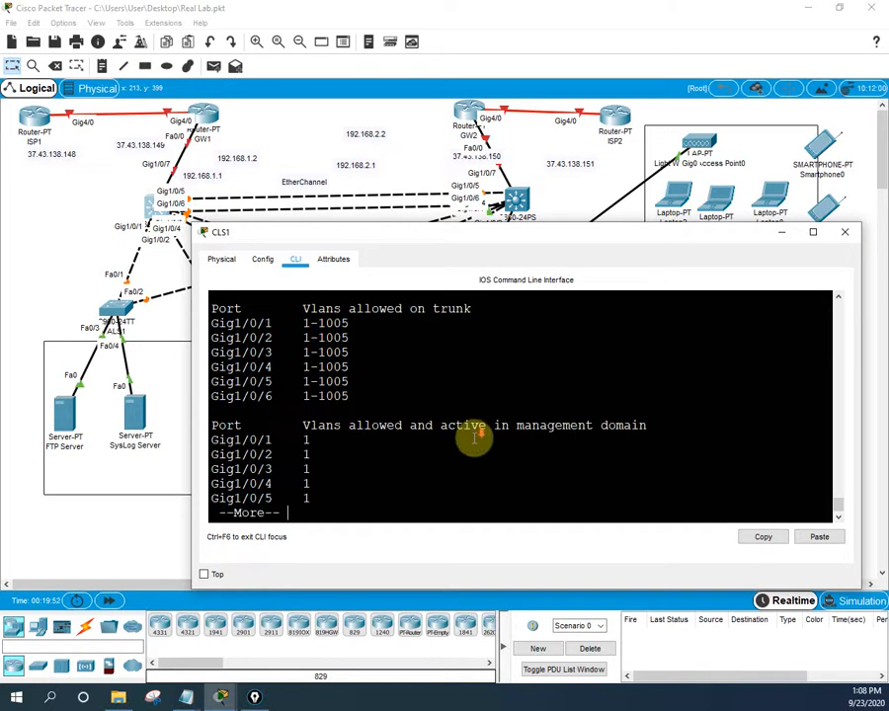
- Examine the port, status, native VLAN and encapsulation columns of the trunk listing for Gig1/0/1 to Gig1/0/6
scroll(473, 444, "up", 4)
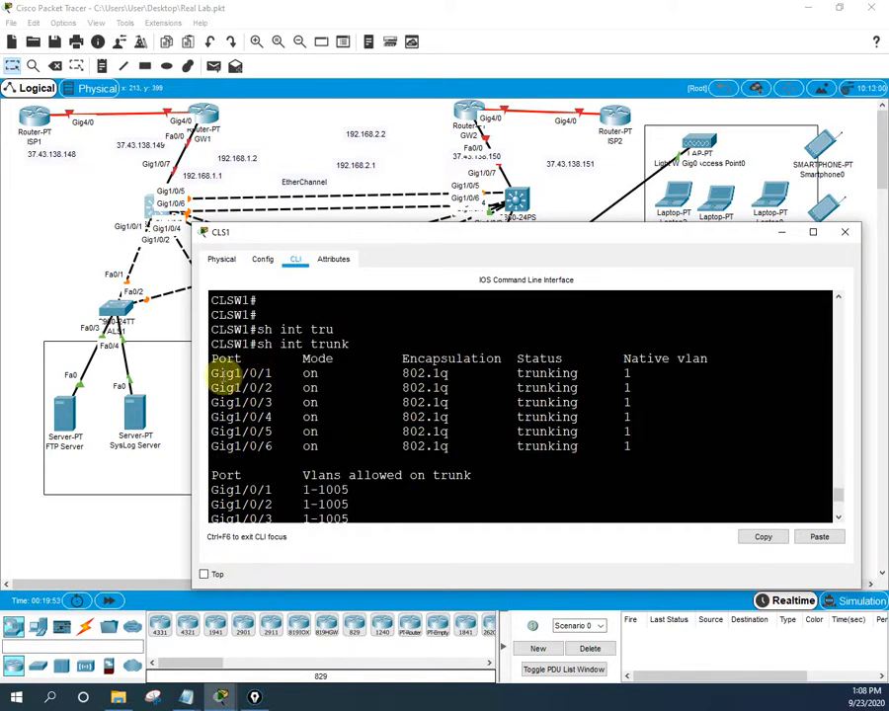
left_click_drag(212, 373, 287, 449)
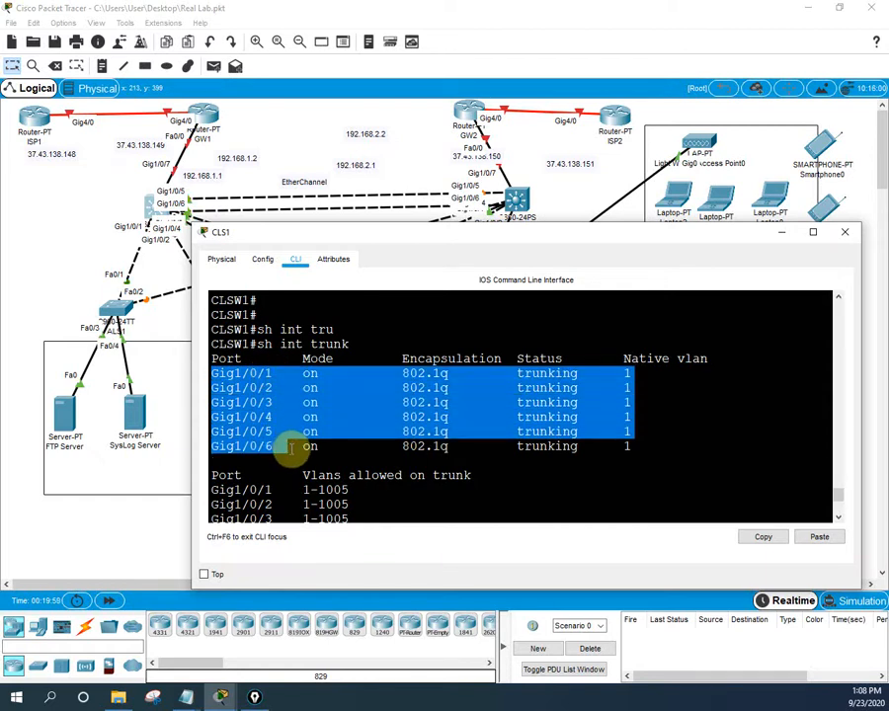
left_click(595, 449)
left_click_drag(596, 449, 491, 371)
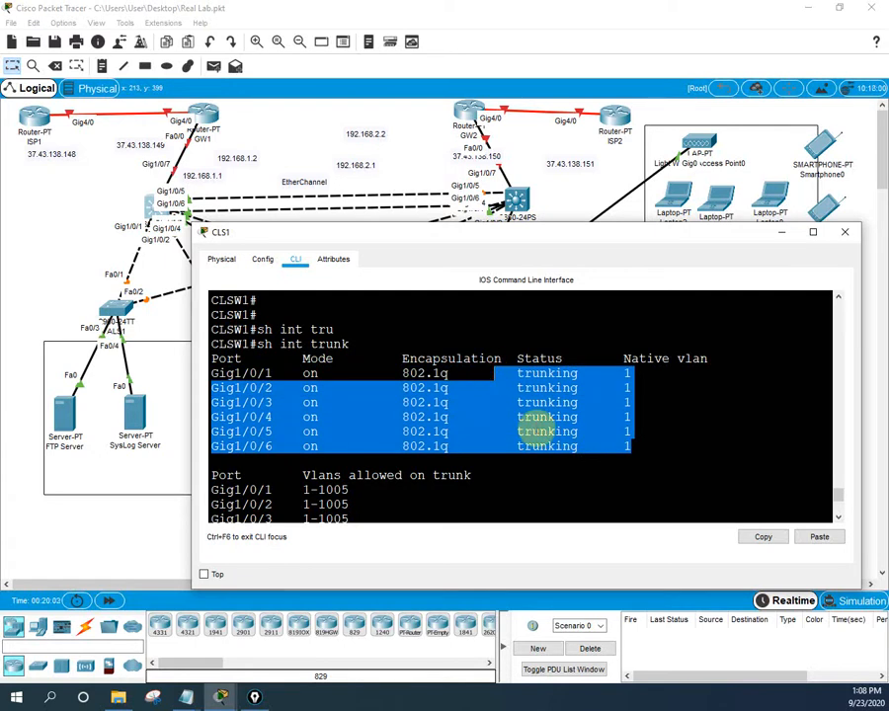
left_click_drag(635, 446, 626, 374)
mouse_move(632, 446)
left_mouse_down()
mouse_move(608, 368)
mouse_move(623, 368)
mouse_move(644, 419)
mouse_move(647, 455)
left_mouse_up()
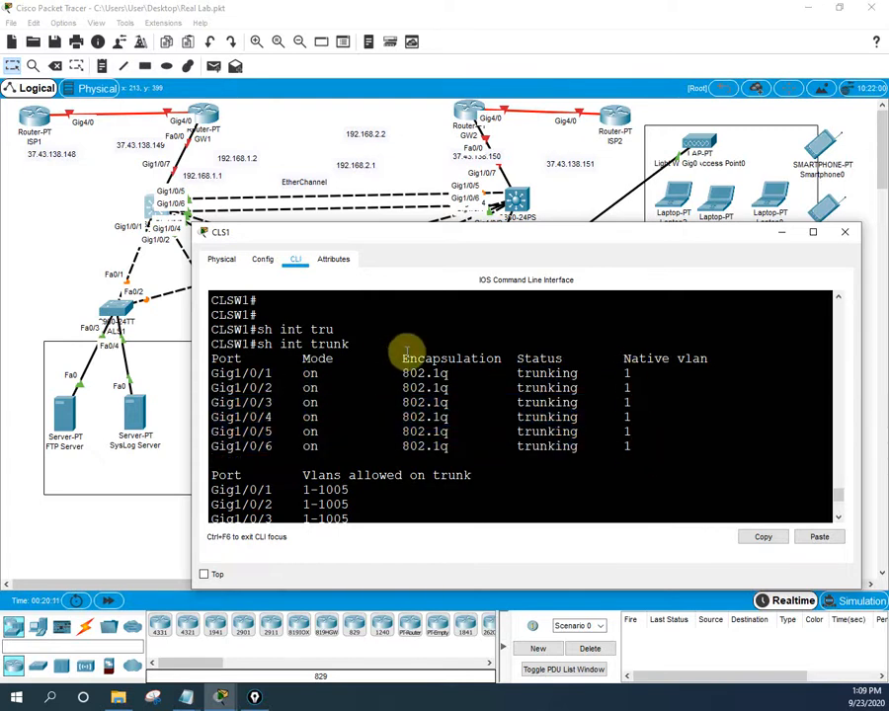
left_click_drag(403, 355, 510, 353)
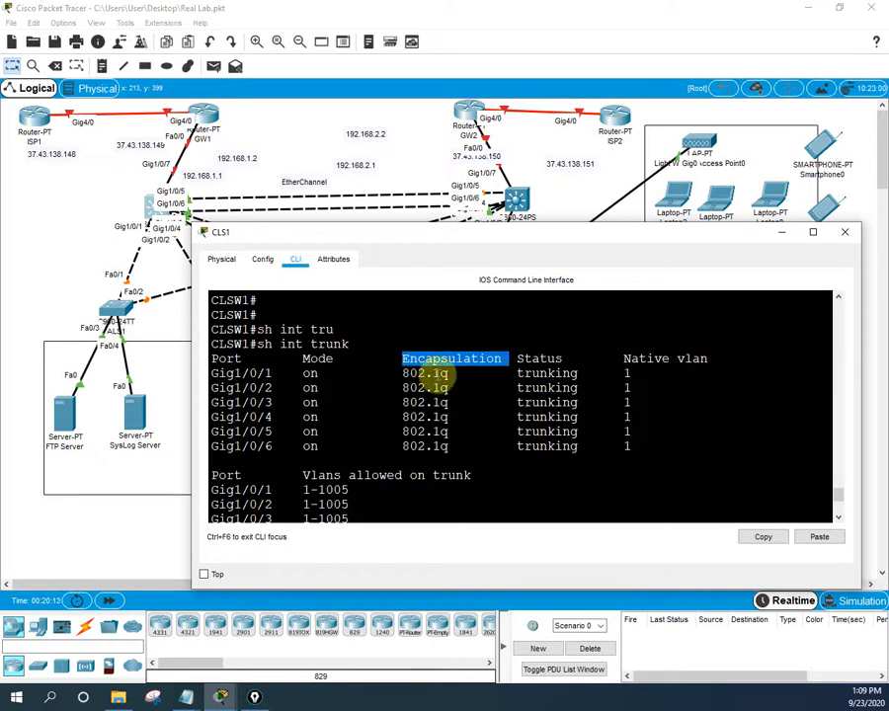
left_click_drag(452, 450, 389, 349)
scroll(482, 446, "down", 4)
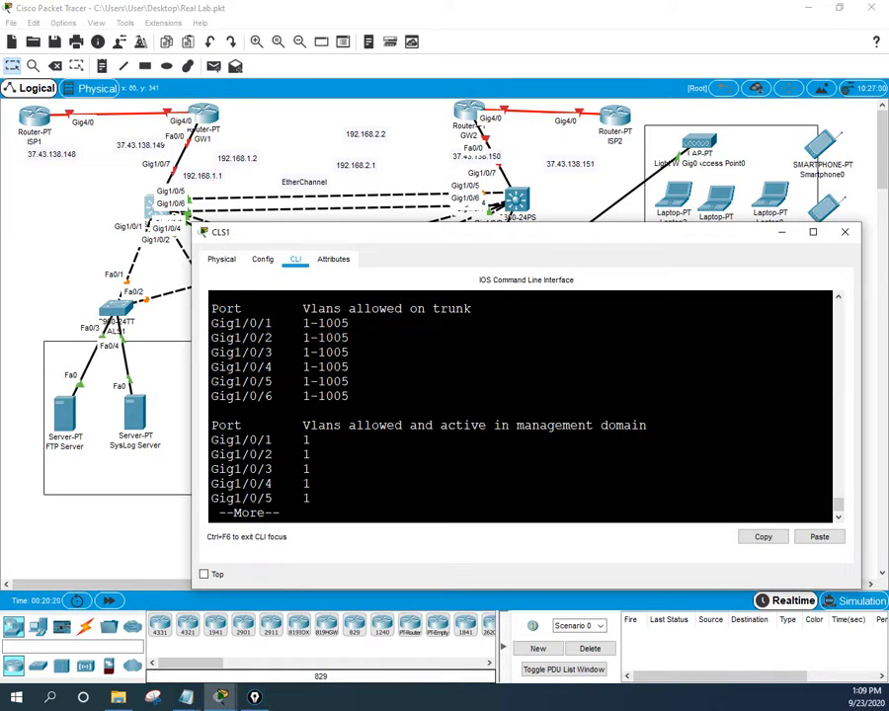
- Copy the "vtp domain networkforyou" line from the untitled Notepad configuration draft
left_click(186, 698)
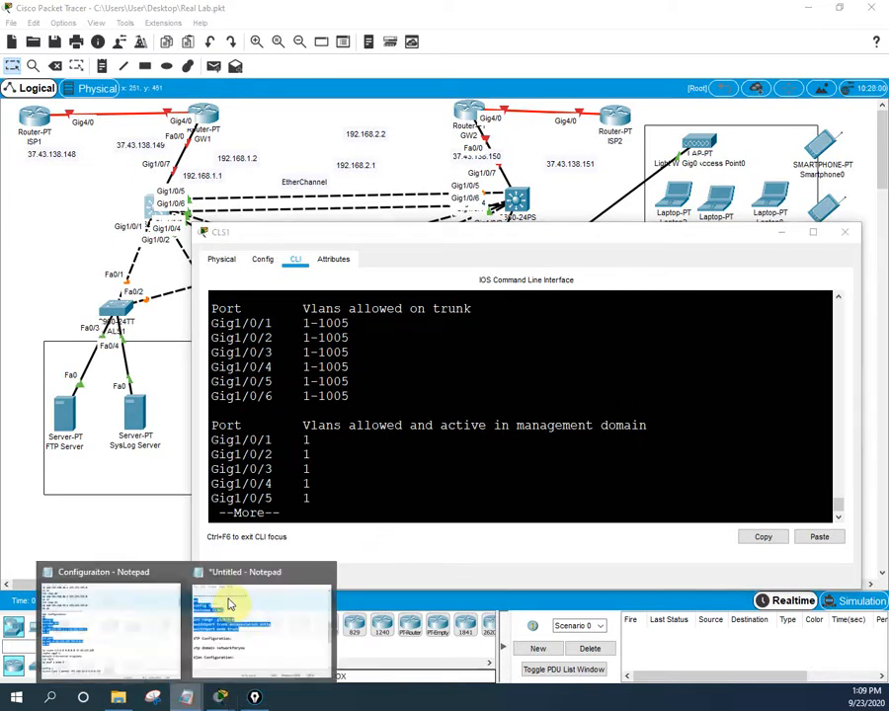
left_click(229, 604)
scroll(423, 494, "down", 2)
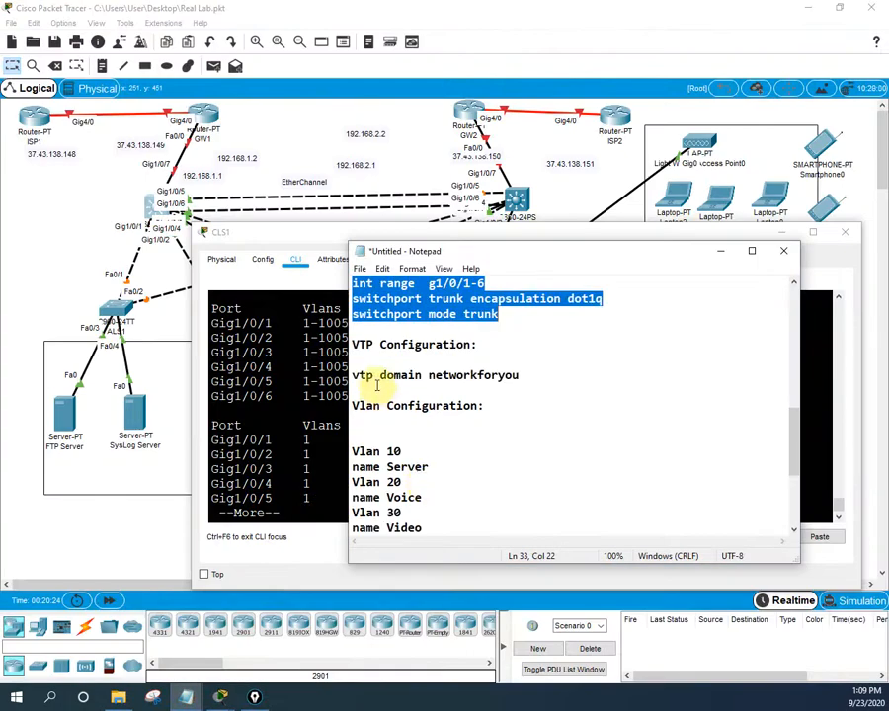
left_click_drag(352, 376, 531, 372)
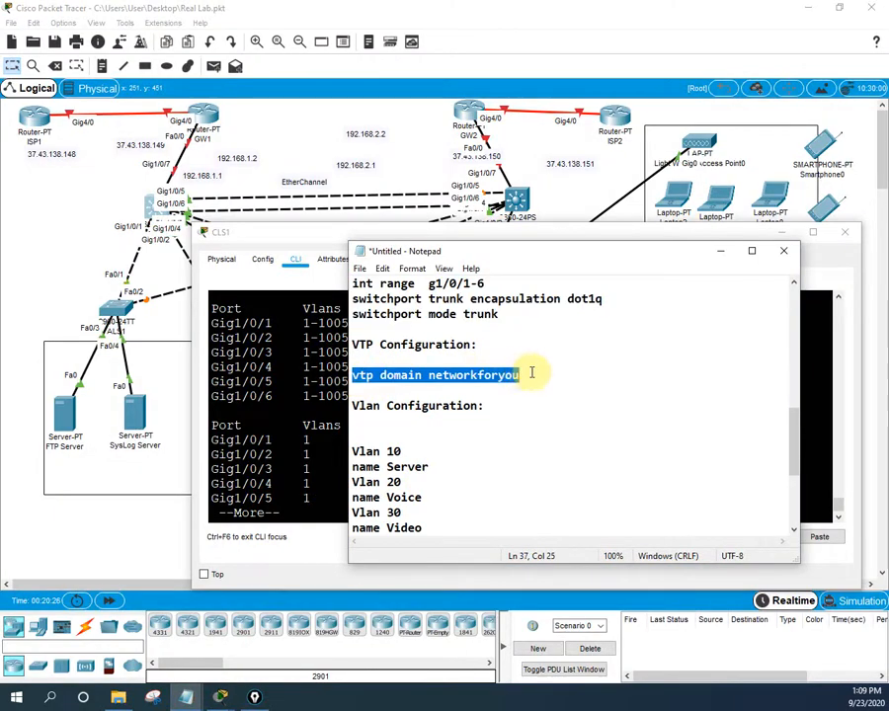
right_click(529, 371)
left_click(535, 421)
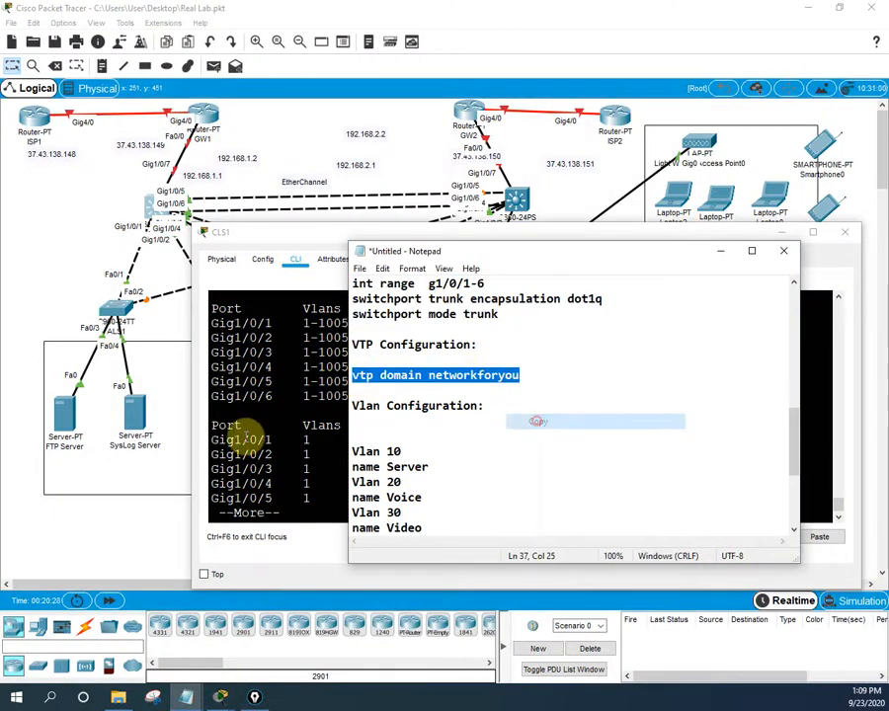
- Return to the CLS1 switch's CLI and page through the rest of the trunk listing to reach the prompt
left_click(241, 435)
key("Return")
key("Return")
key("Return")
key("Return")
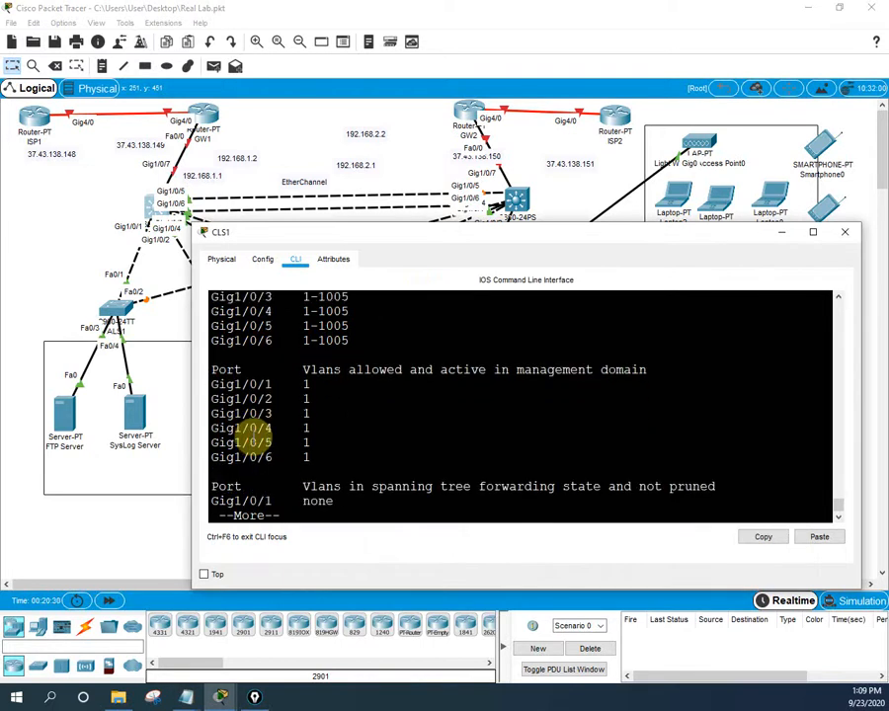
key("Return")
key("Return")
key("Return")
key("Return")
key("Return")
key("Return")
key("Return")
key("Return")
key("Return")
key("Return")
key("Return")
key("Return")
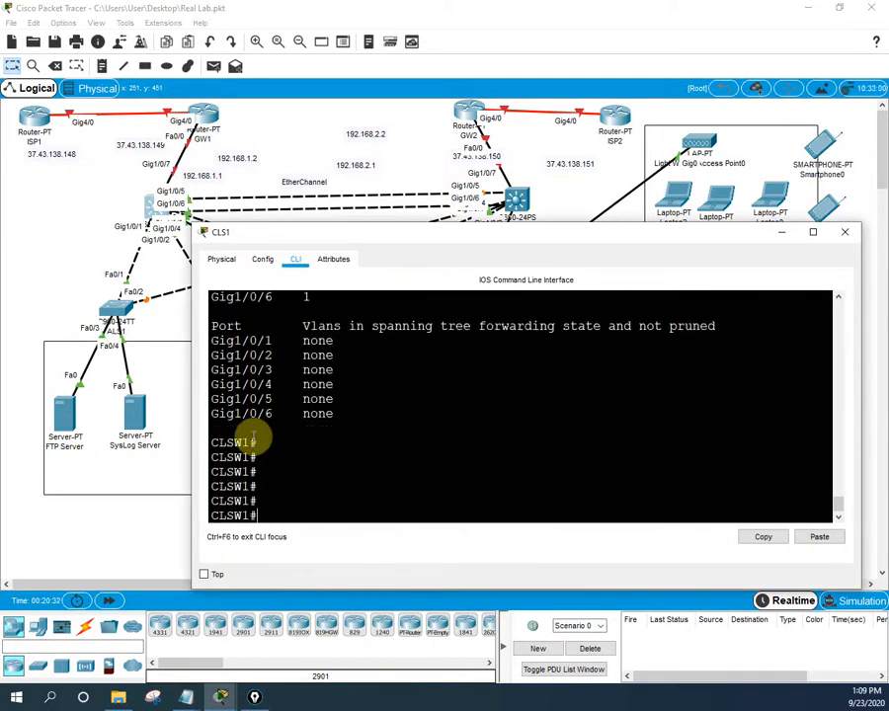
key("Return")
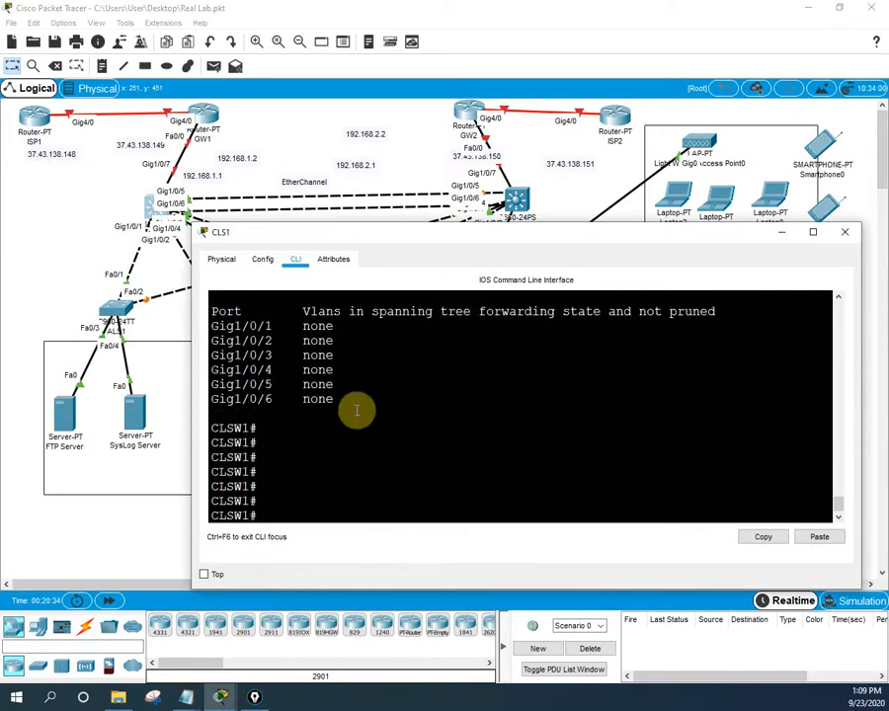
- Enter global configuration mode on CLS1 and set the VTP domain to networkforyou with the copied command
type("config t")
key("Return")
right_click(356, 411)
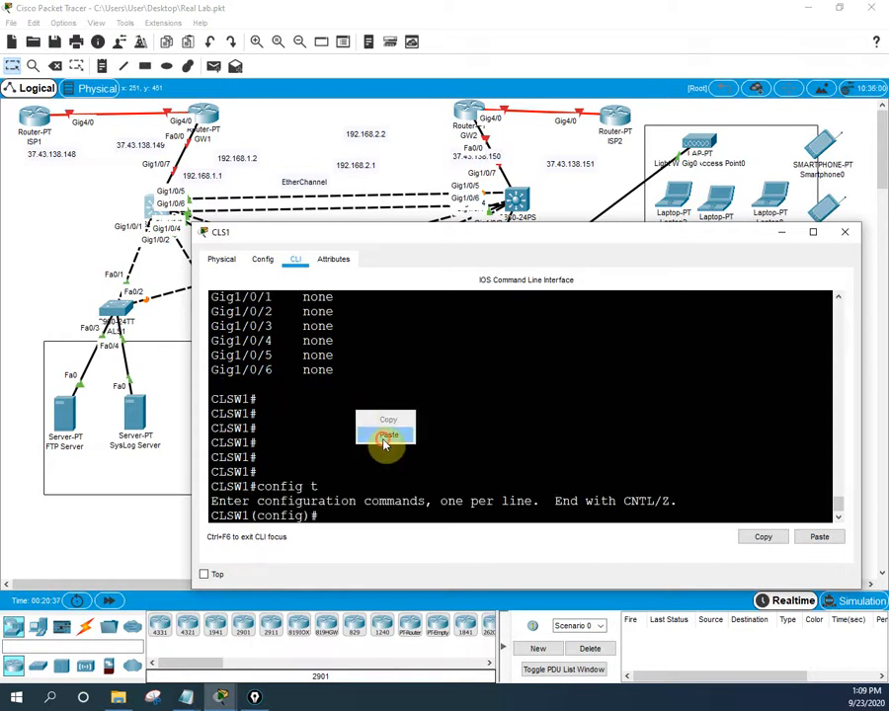
left_click(384, 437)
key("Return")
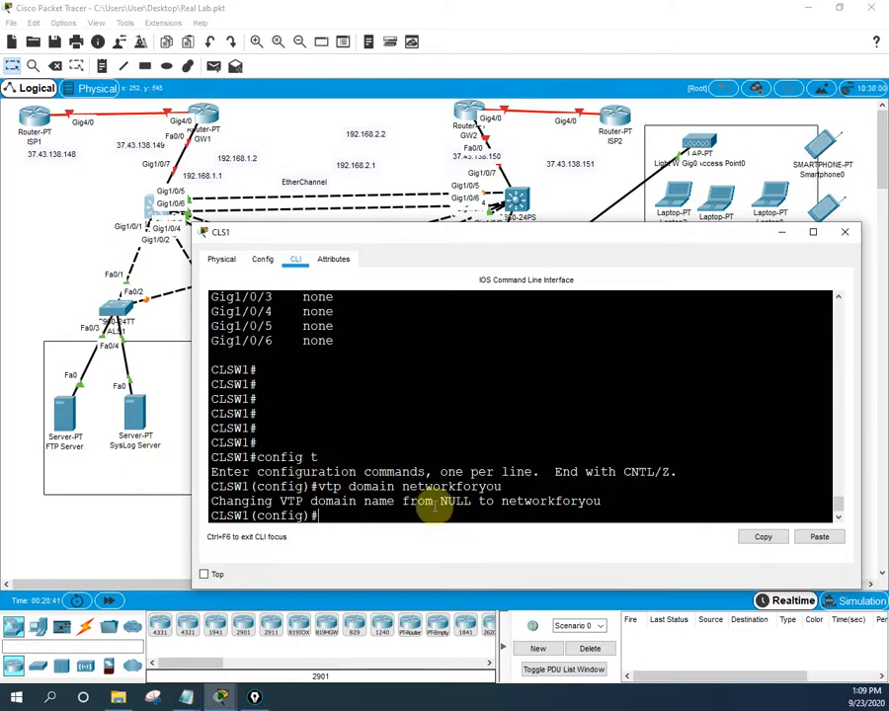
left_click_drag(614, 500, 503, 504)
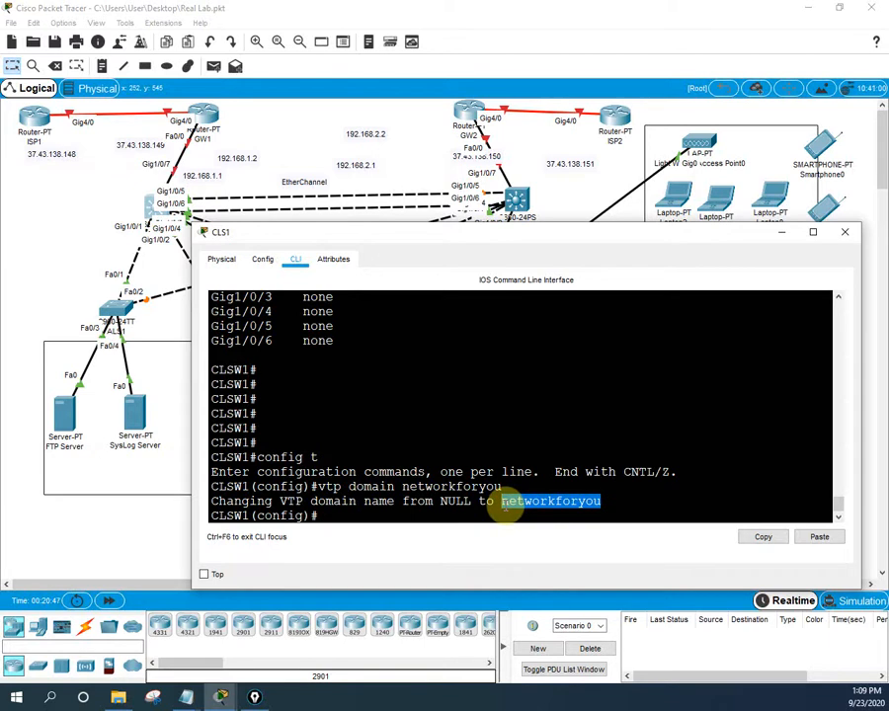
left_click(394, 510)
- Run "do sh vtp stat" on CLS1, check the VTP domain name and feature VLAN details, and close the switch window
key("Return")
key("Return")
key("Return")
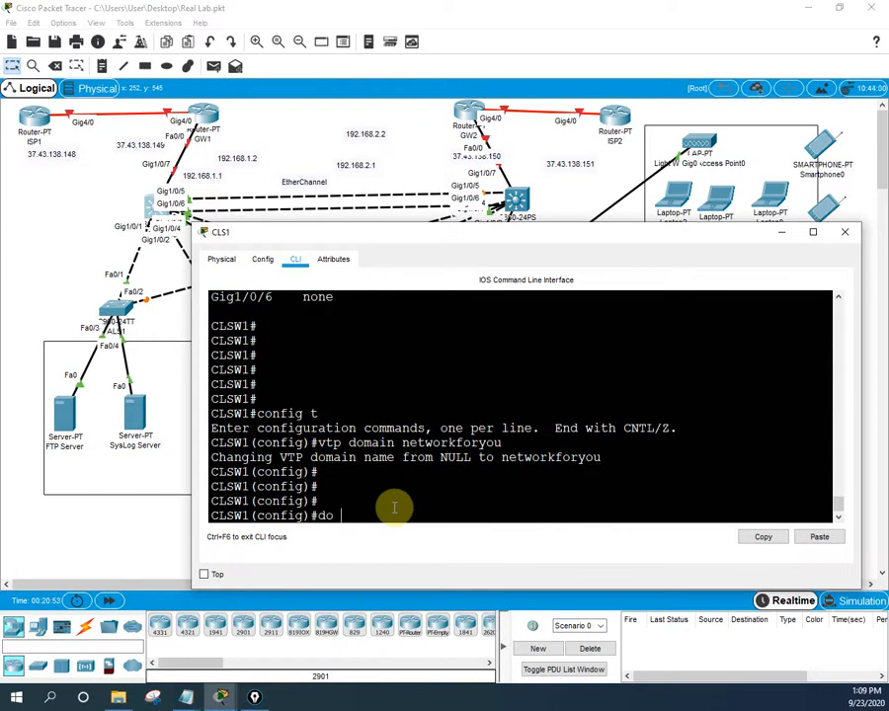
type("do sh vtp stat")
key("Tab")
key("Return")
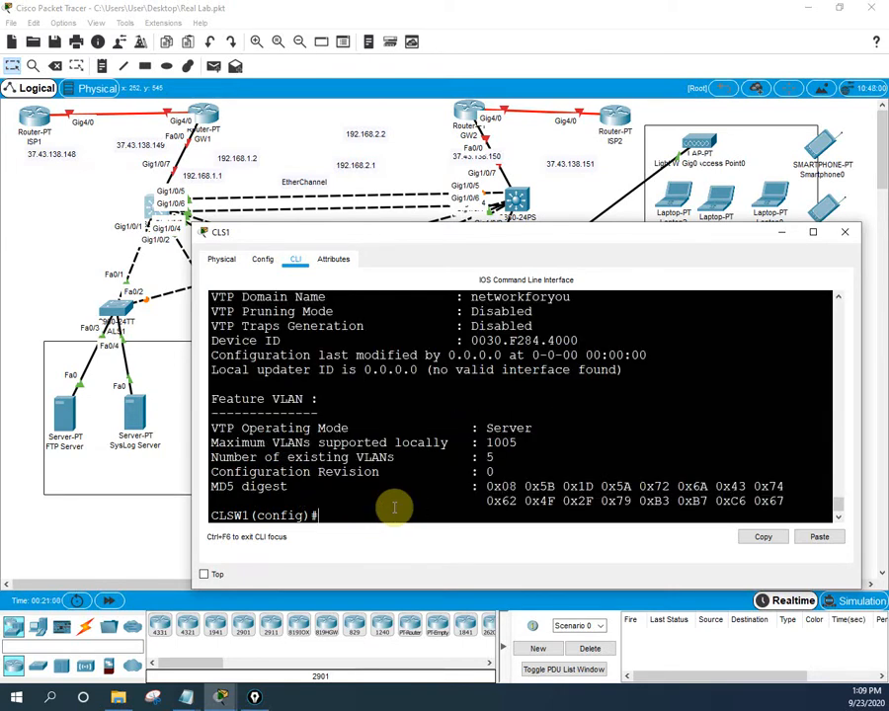
scroll(528, 415, "up", 2)
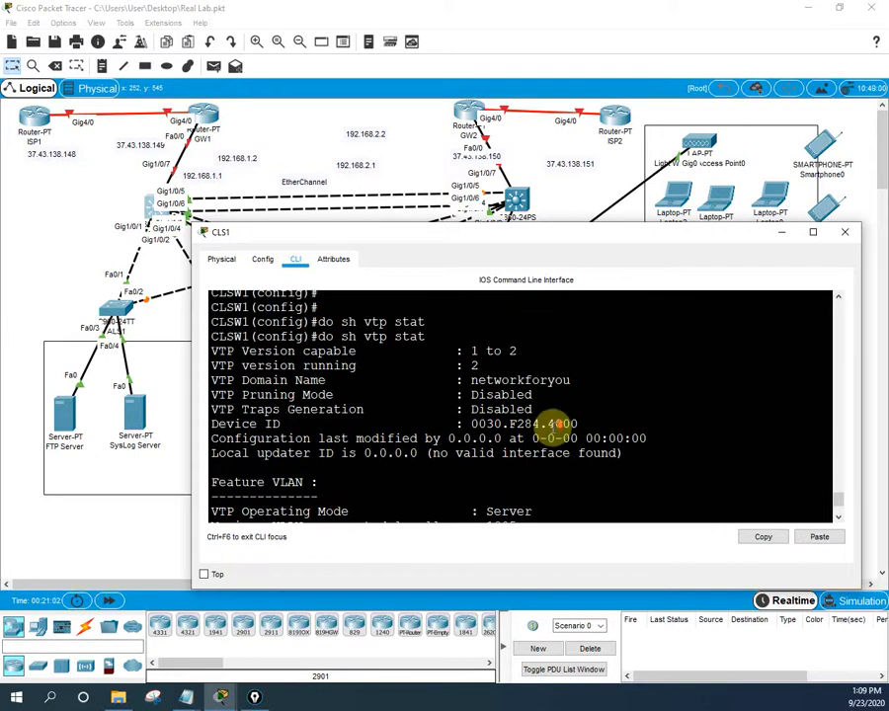
left_click_drag(468, 377, 570, 379)
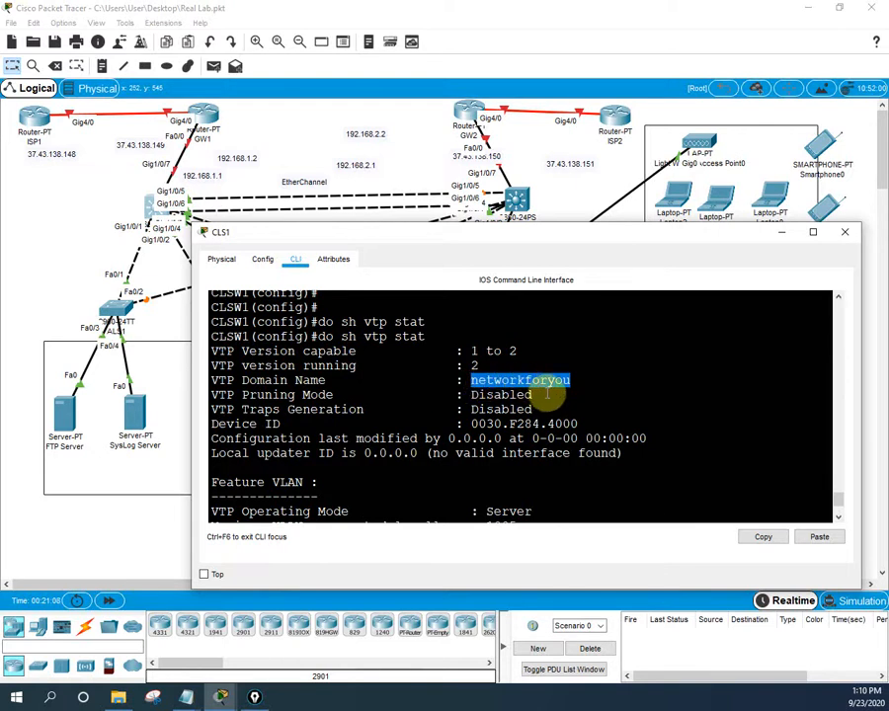
scroll(549, 395, "down", 2)
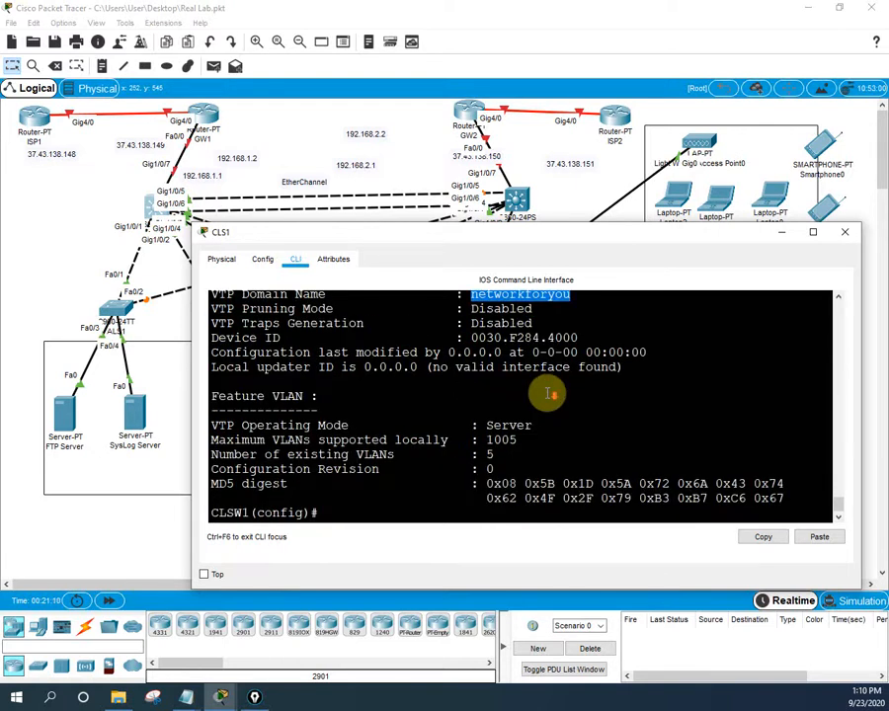
left_click(845, 232)
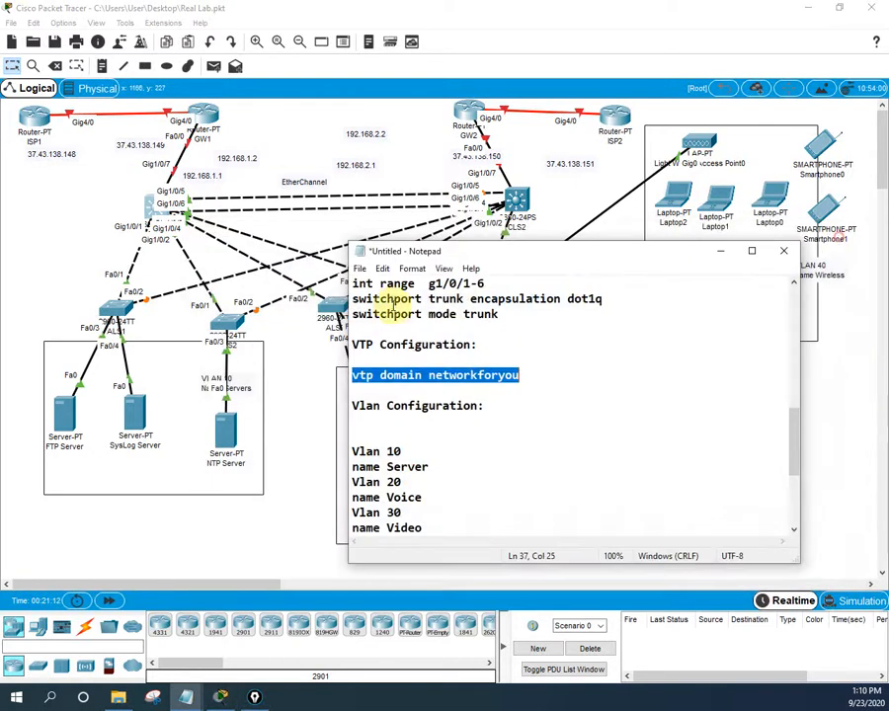
- Open the ALS1 switch's CLI, widen its window, and enter privileged EXEC mode
left_click(112, 312)
left_click(355, 179)
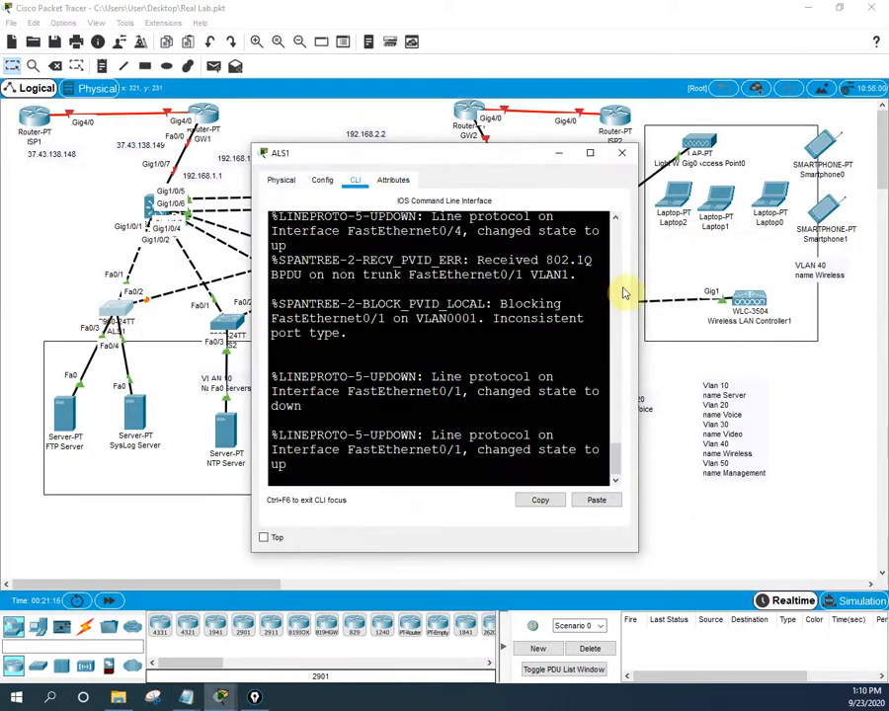
left_click_drag(633, 279, 865, 326)
key("Return")
key("Return")
key("Return")
key("Return")
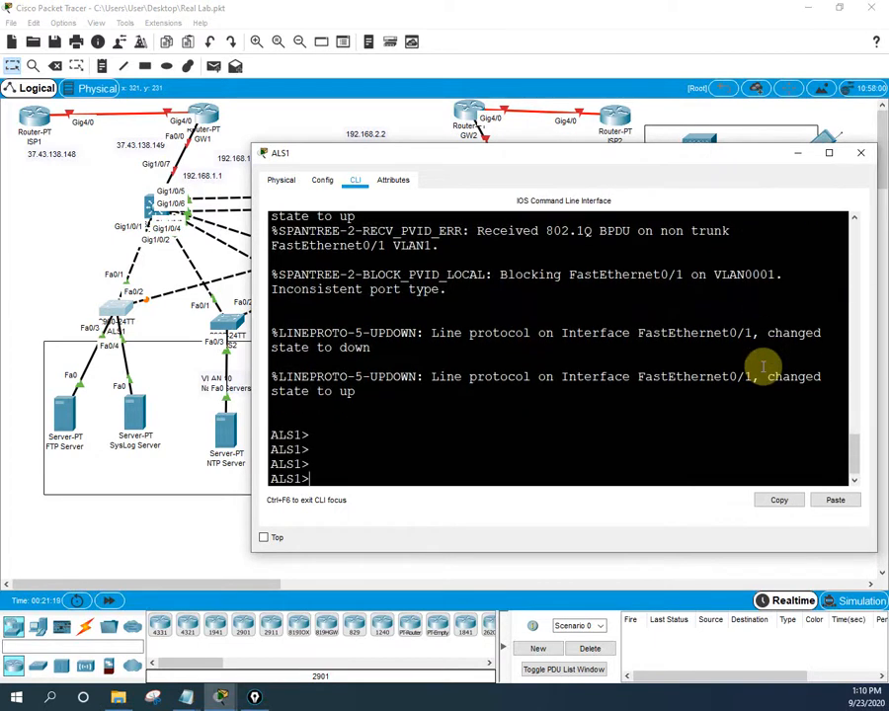
type("en")
key("Return")
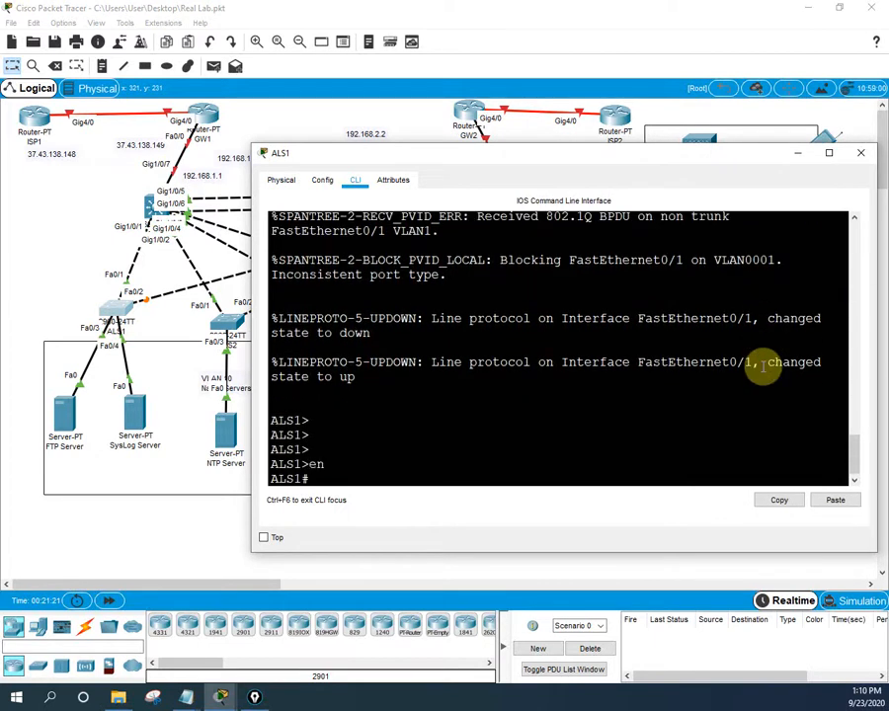
- Run "sh vtp status" on ALS1 to check its VTP domain name, and close the switch window
type("sh vt")
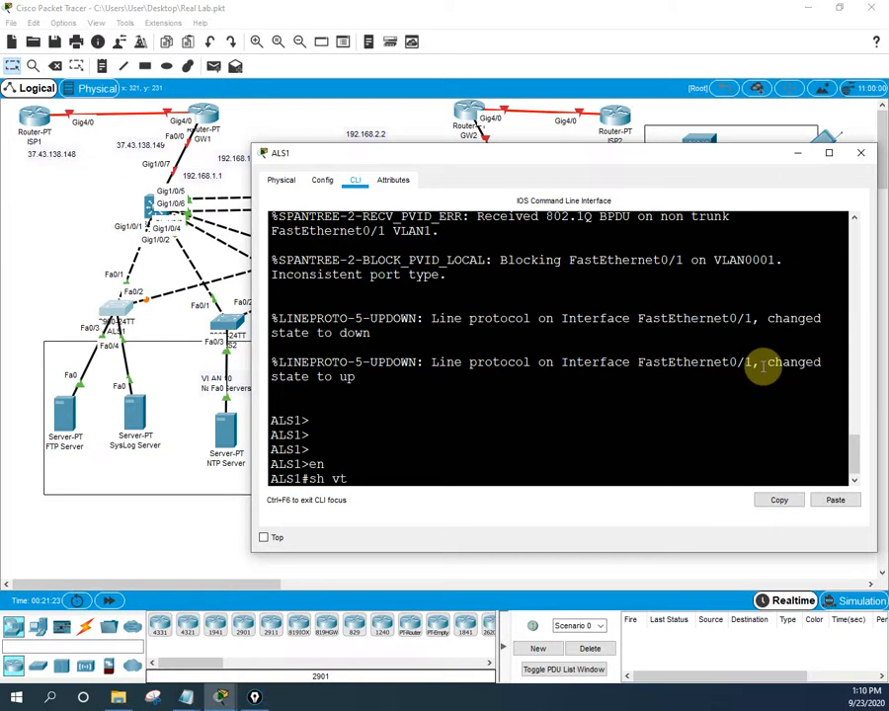
type("p st")
key("Tab")
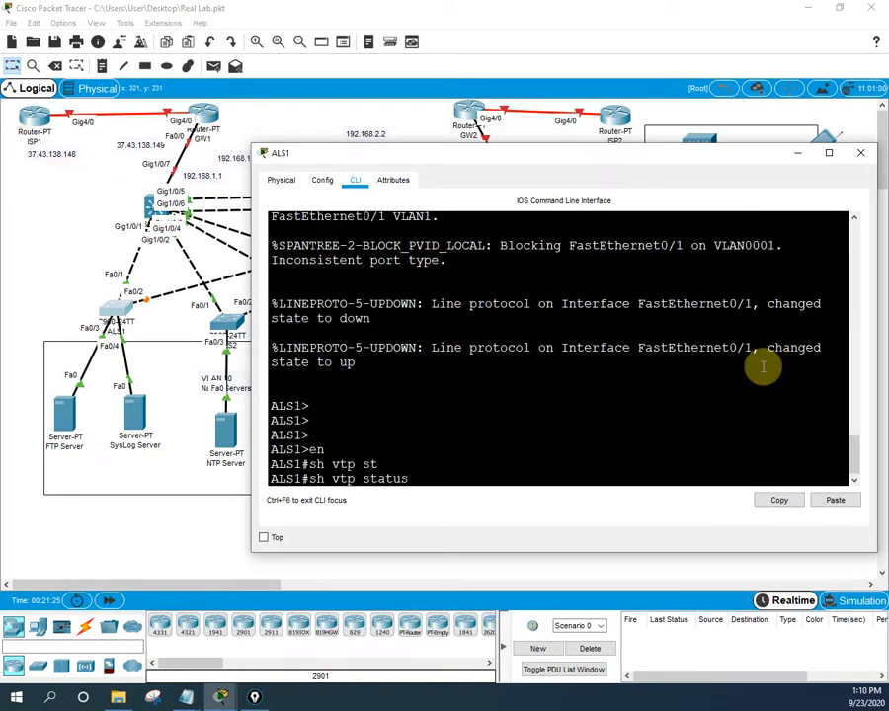
key("Return")
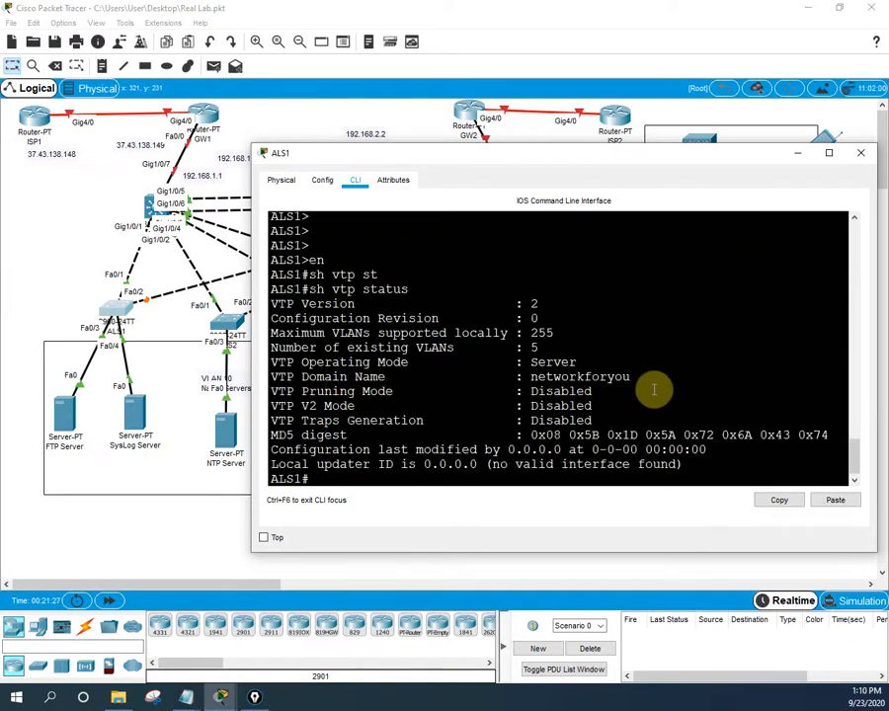
left_click_drag(637, 377, 530, 376)
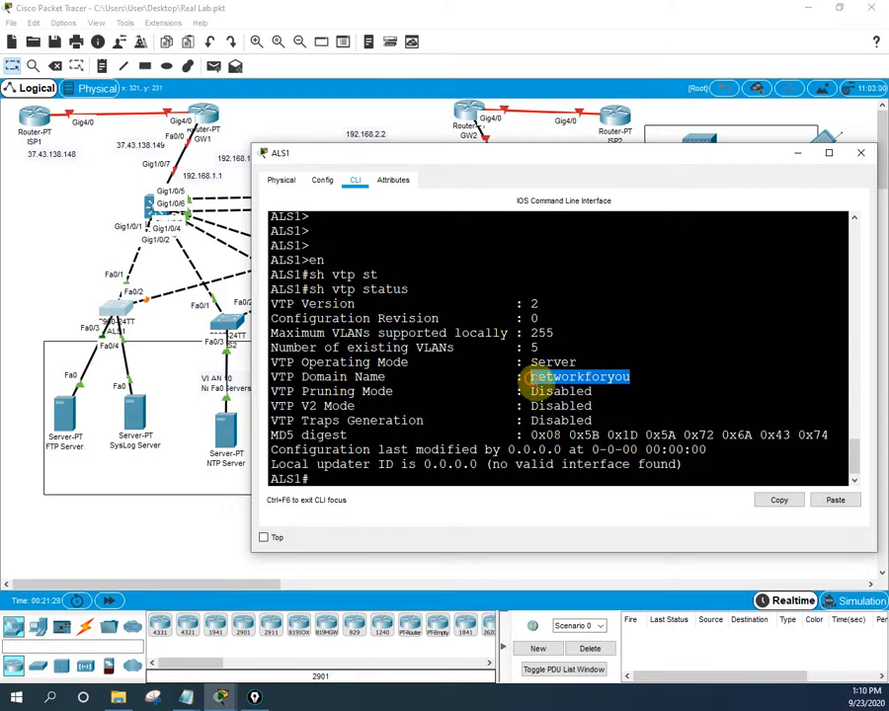
left_click(860, 152)
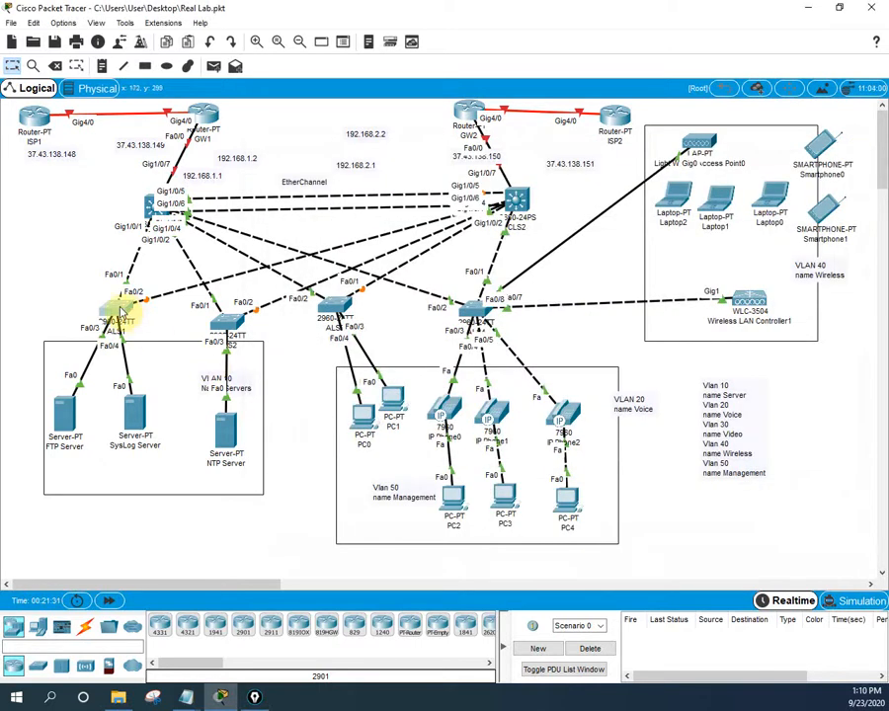
- Open the ALS2 switch's CLI, widen its window, and enter privileged EXEC mode
left_click(229, 318)
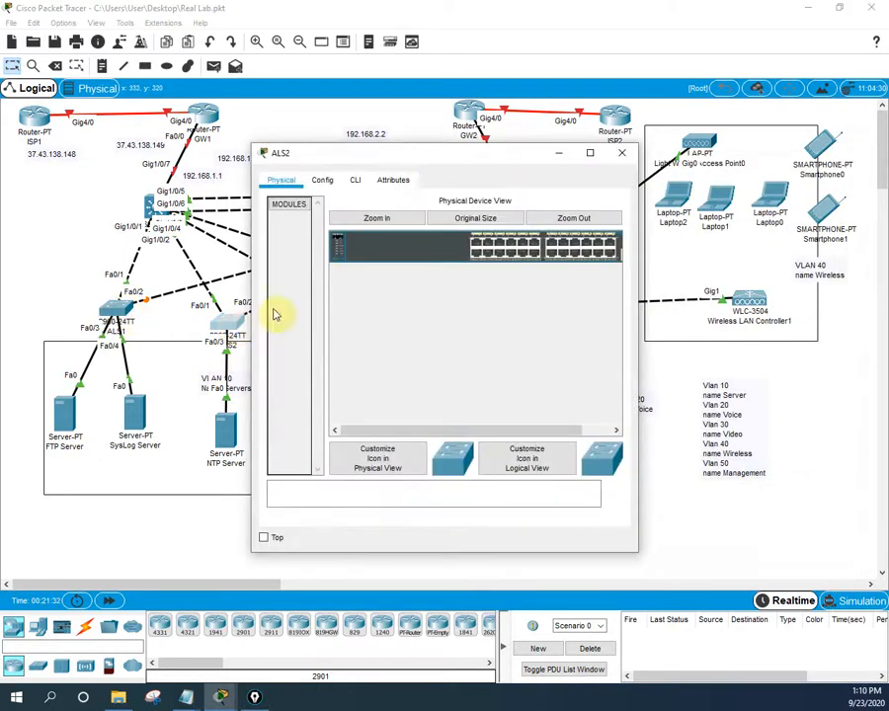
left_click(355, 180)
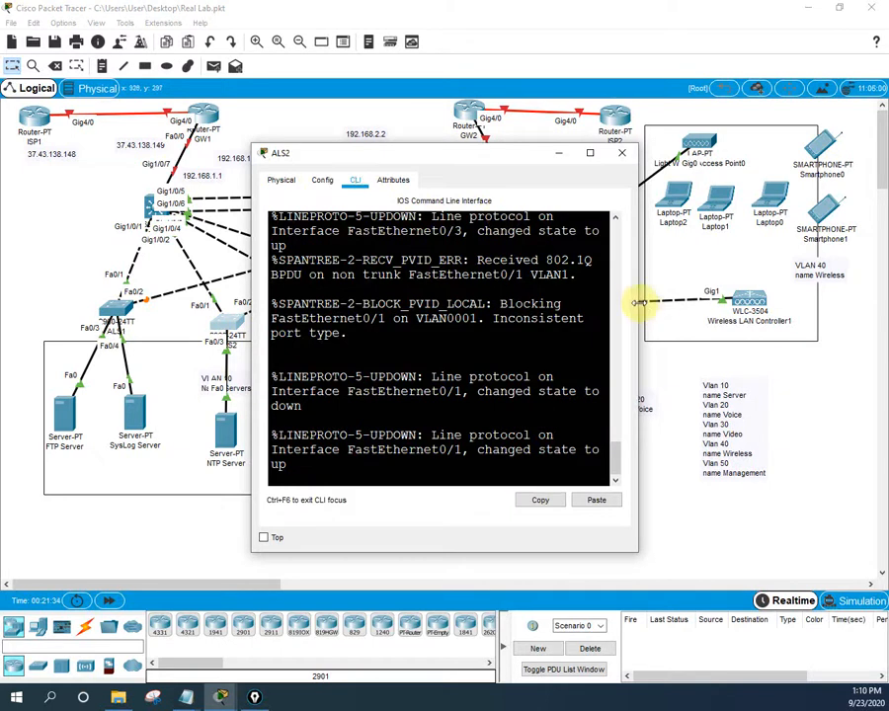
left_click_drag(638, 300, 884, 299)
key("Return")
key("Return")
key("Return")
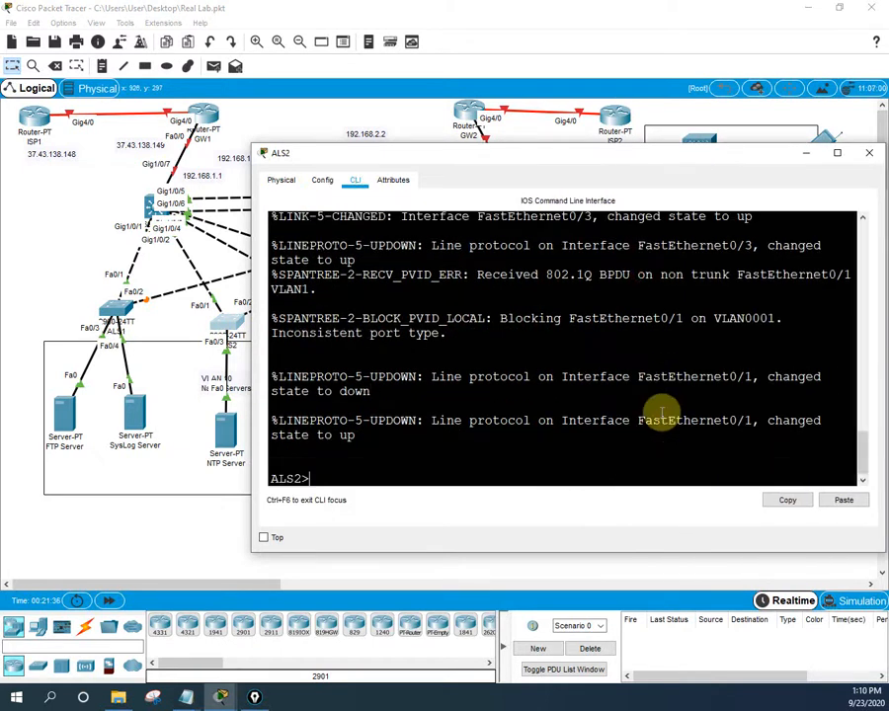
type("en")
key("Return")
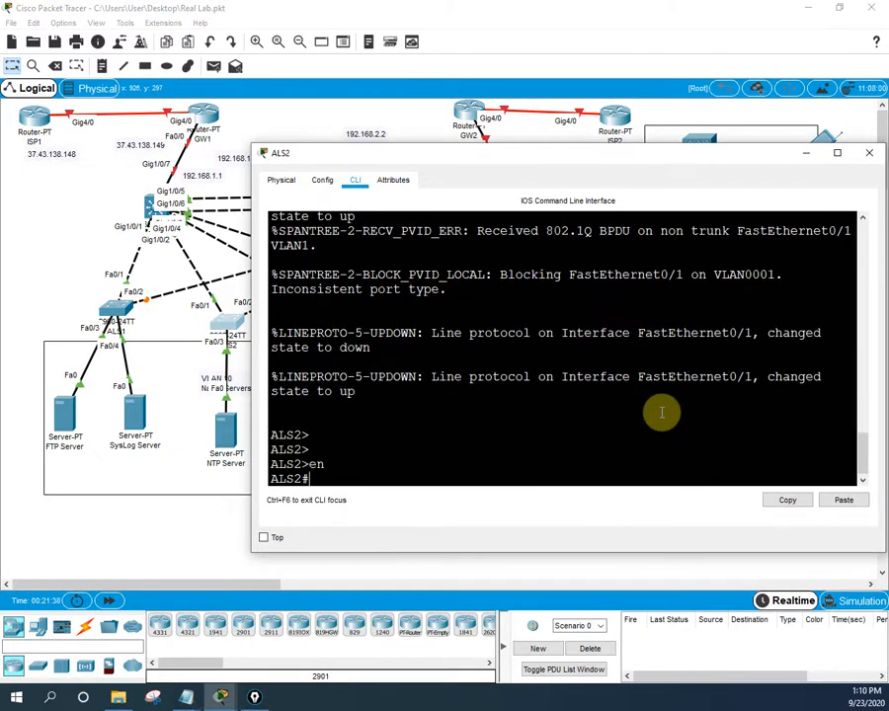
- Try to run "vtp domain networkforyou" on ALS2 from privileged EXEC mode
type("vtp domain networkforyou")
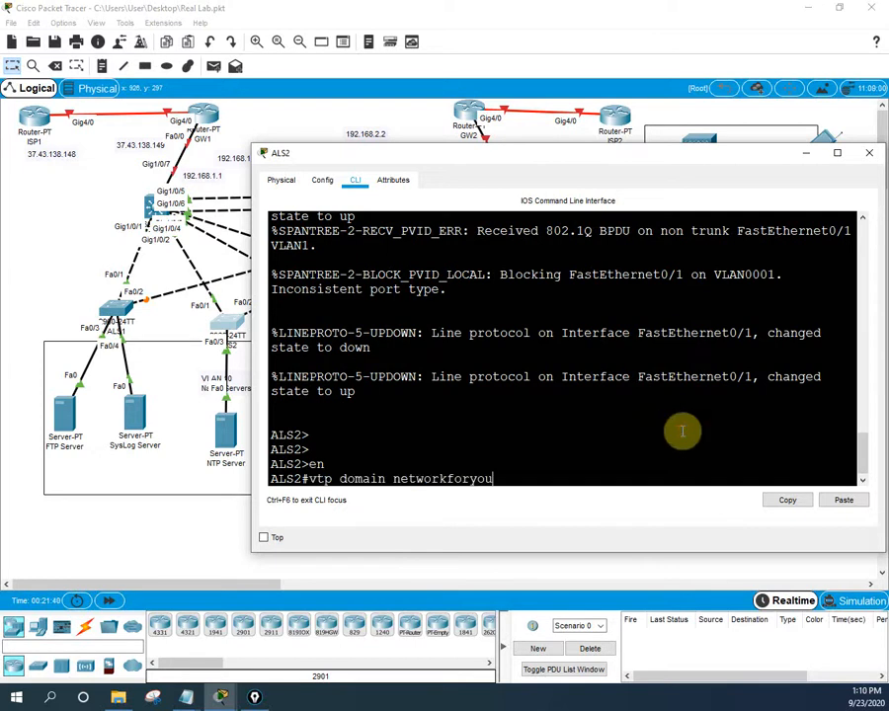
key("Return")
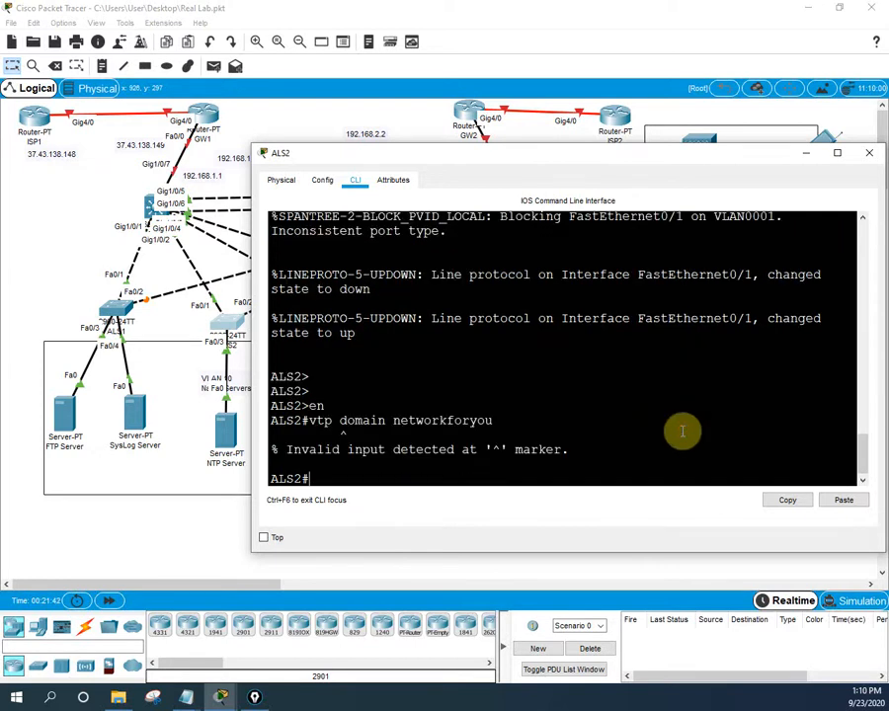
- Run "sh vtp status" on ALS2 to check its VTP domain name, and close the switch window
type("sh vtp st")
key("Tab")
key("Return")
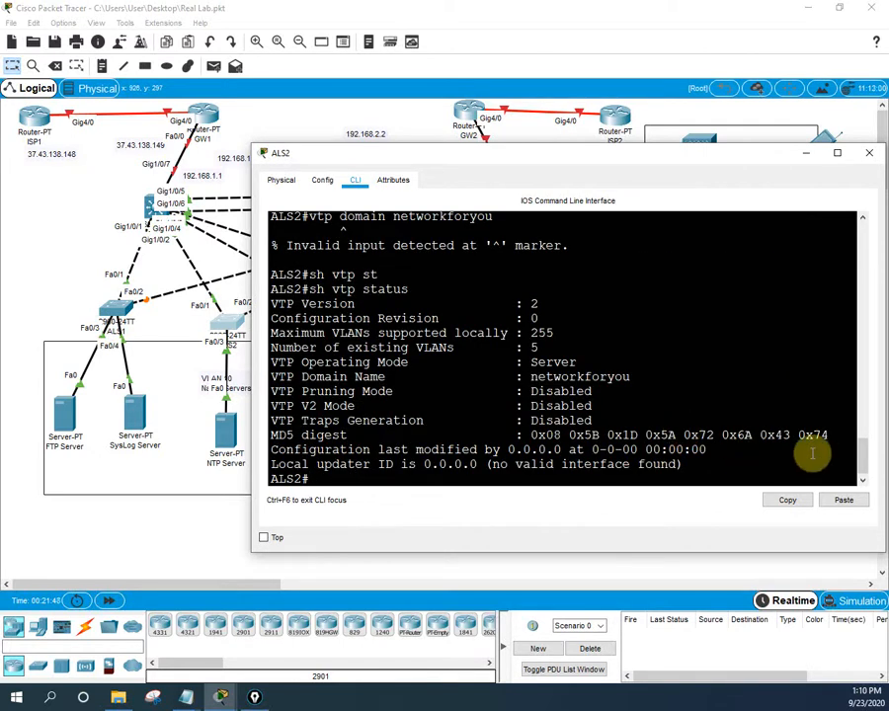
left_click_drag(631, 377, 519, 376)
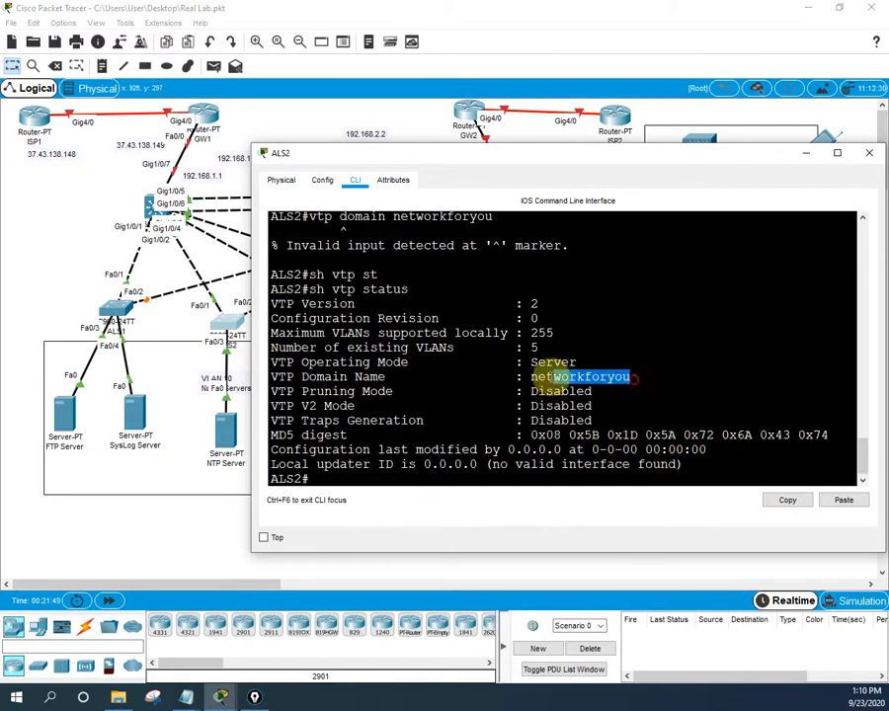
left_click(867, 153)
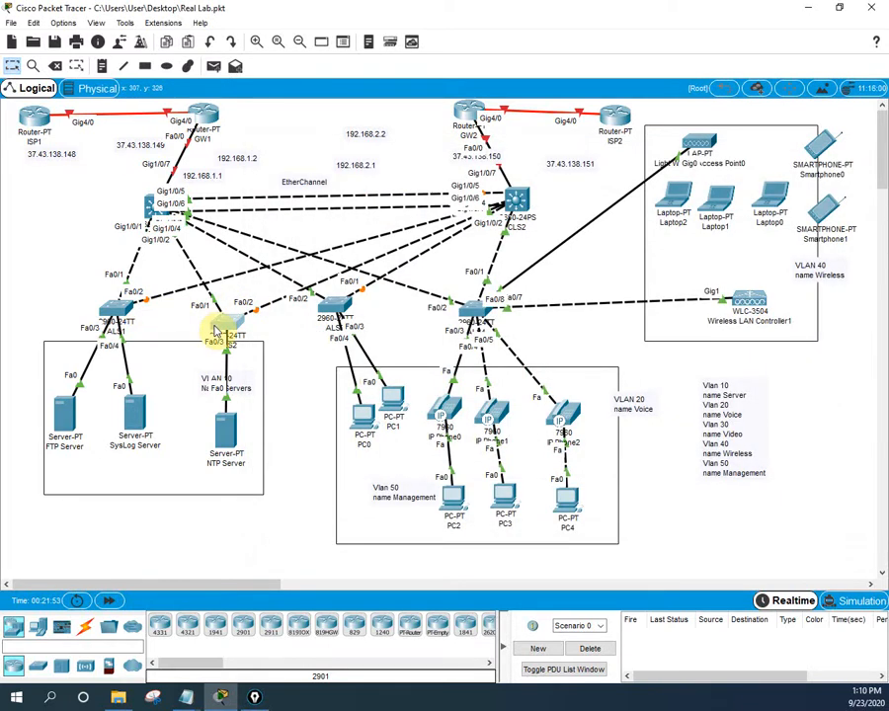
- Open the ALS3 switch's CLI, widen its window, and enter privileged EXEC mode
left_click(336, 308)
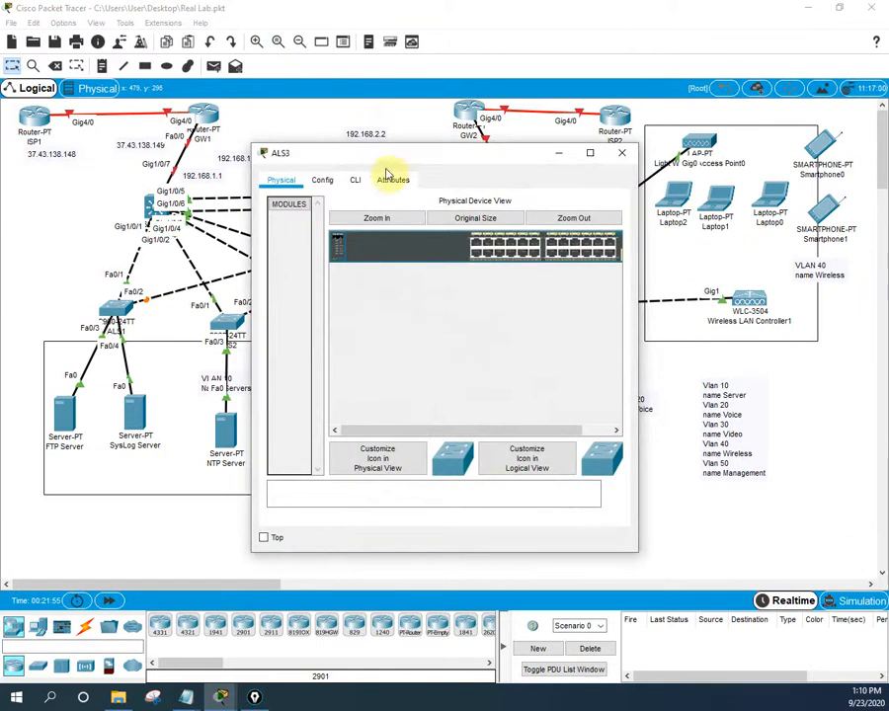
left_click(354, 179)
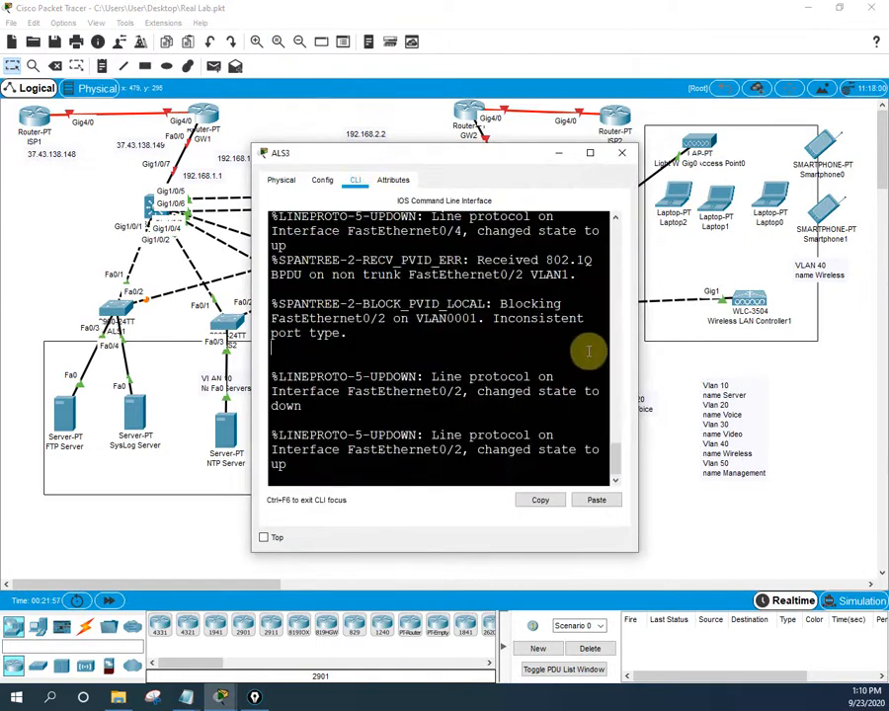
left_click_drag(638, 322, 884, 375)
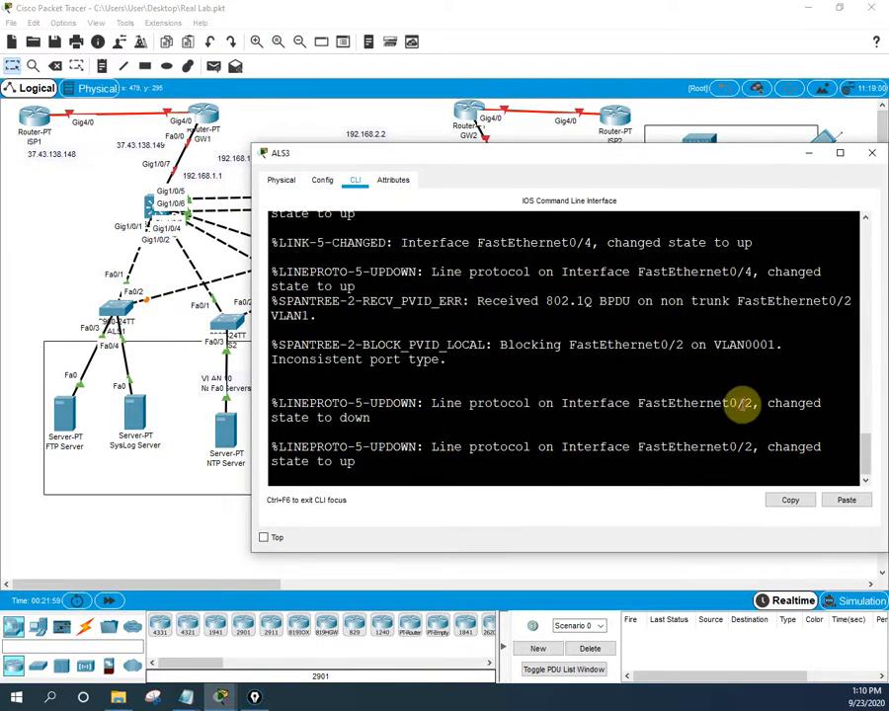
key("Return")
key("Return")
key("Return")
type("n")
key("Return")
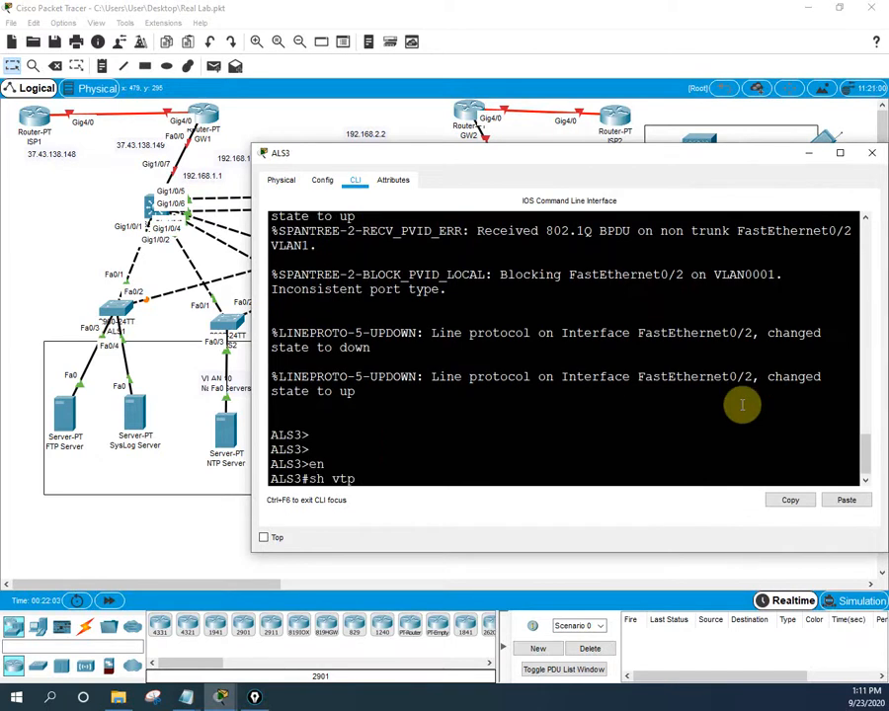
- Run "sh vtp status" on ALS3 to check its VTP domain name, and close the switch window
type("a")
key("Tab")
key("Return")
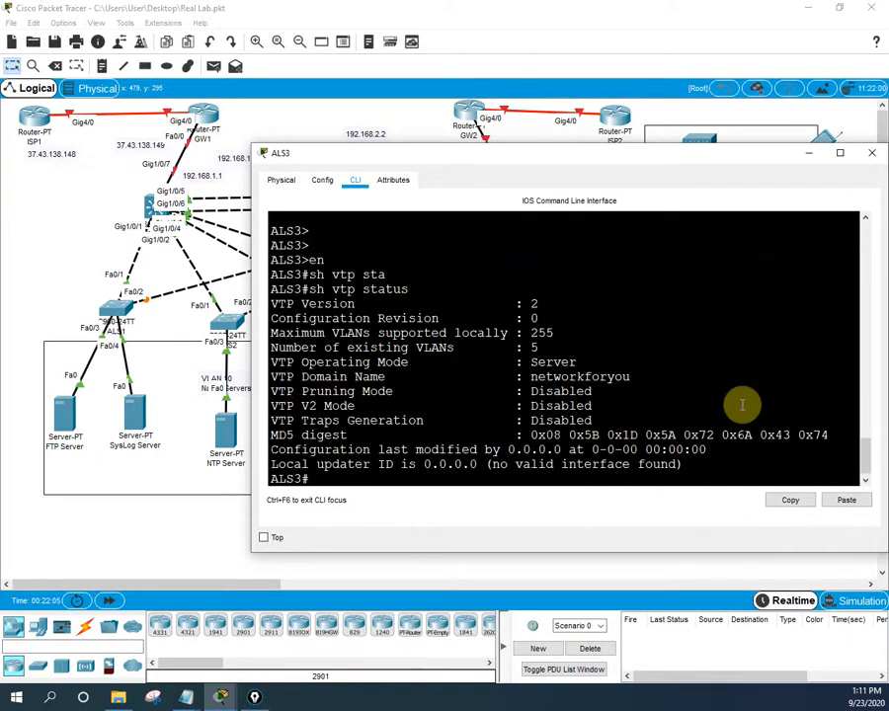
left_click_drag(635, 376, 515, 378)
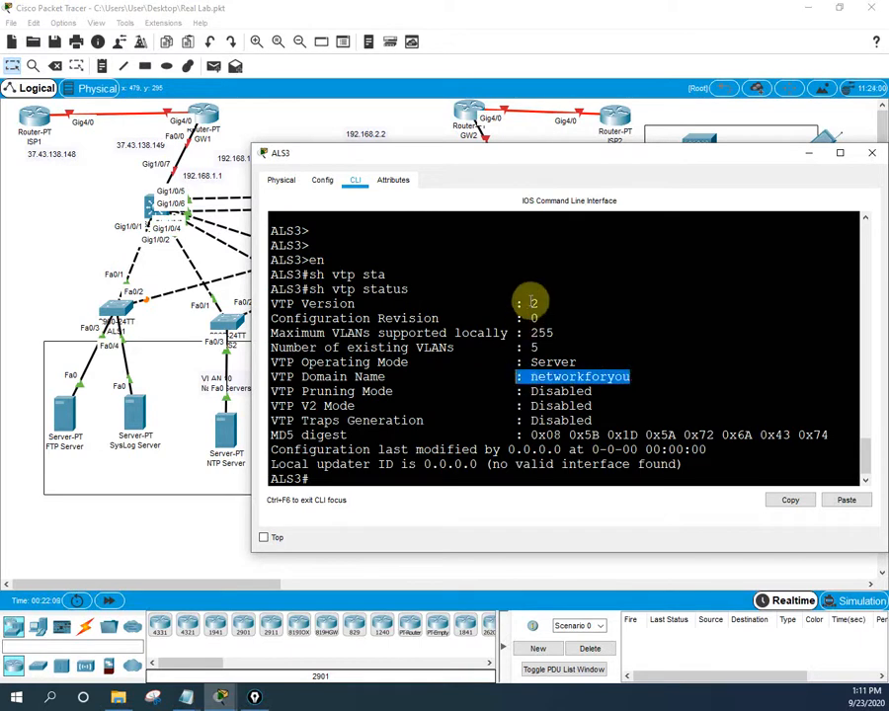
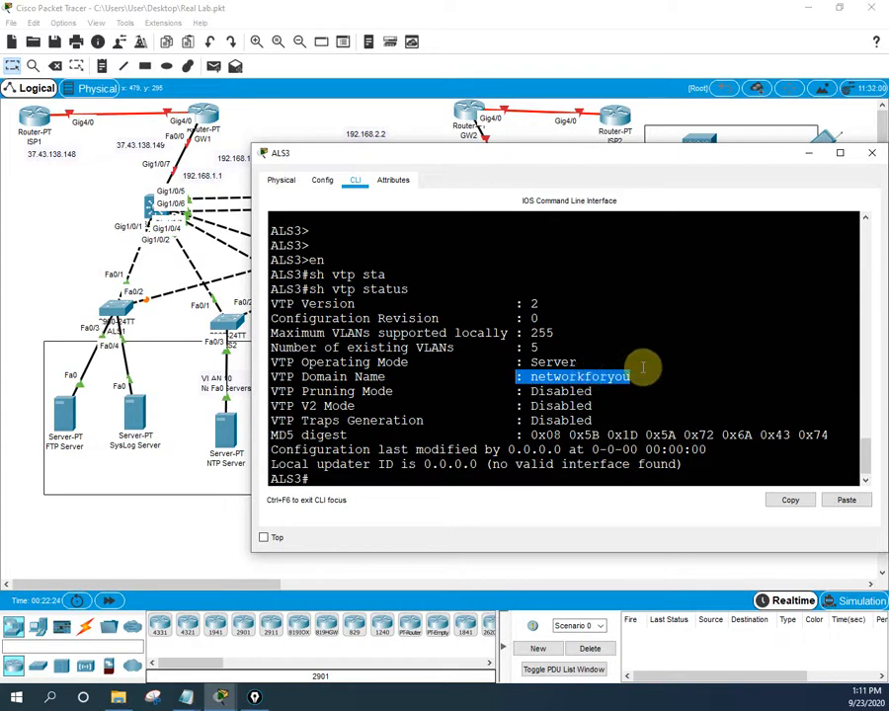
left_click(871, 161)
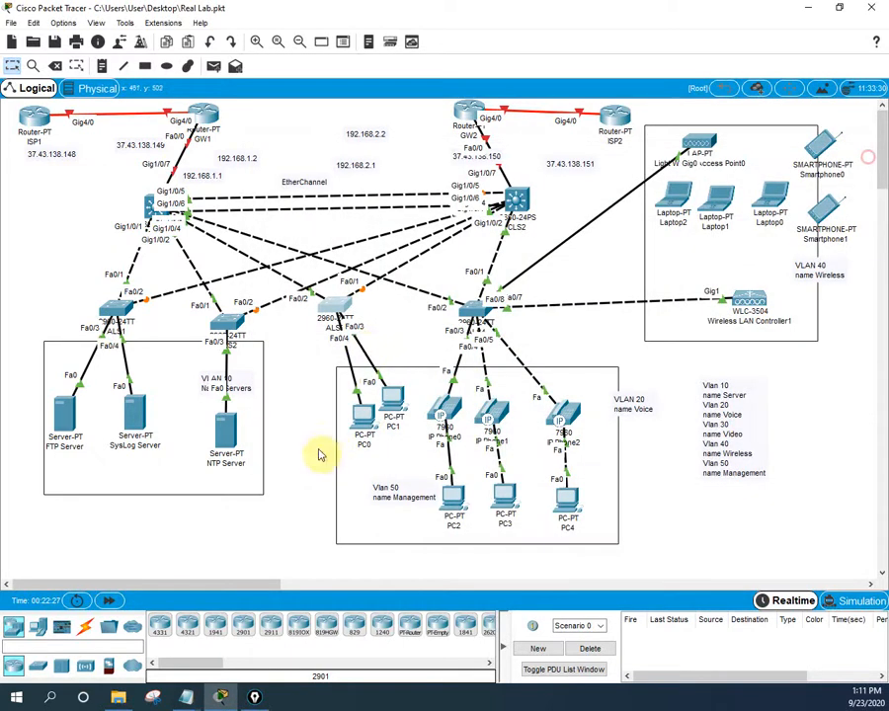
- Open the ALS4 switch's CLI, widen its window, and enter privileged EXEC mode
left_click(477, 314)
left_click(355, 178)
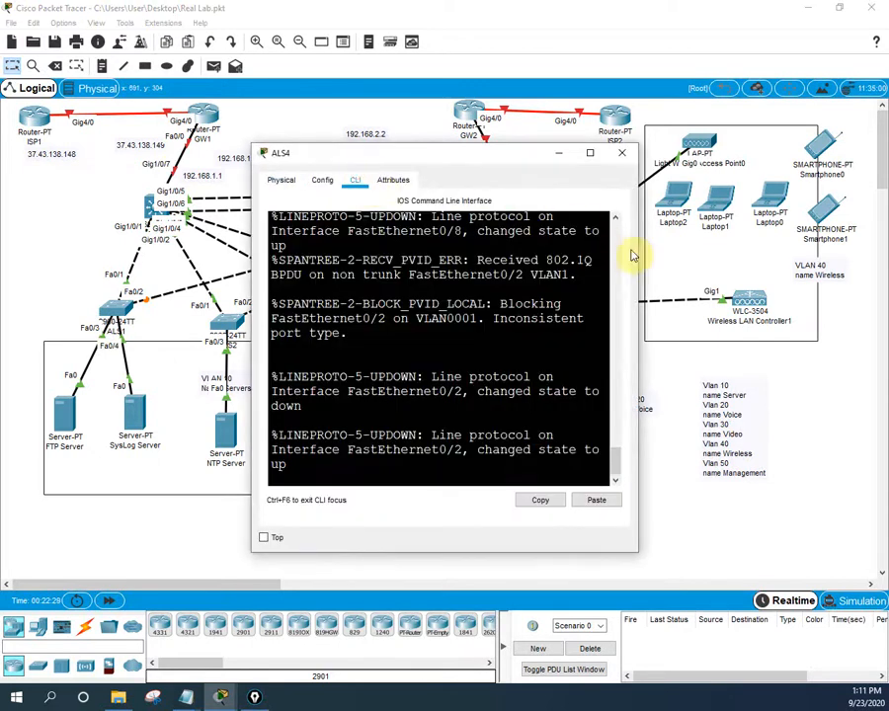
left_click_drag(640, 250, 882, 296)
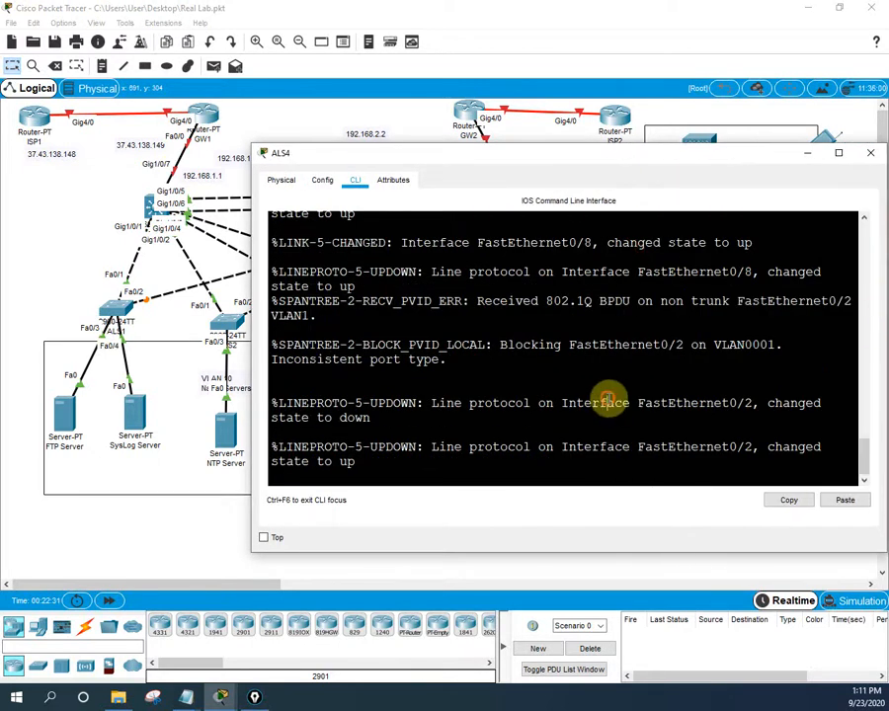
key("Return")
key("Return")
key("Return")
type("en")
key("Return")
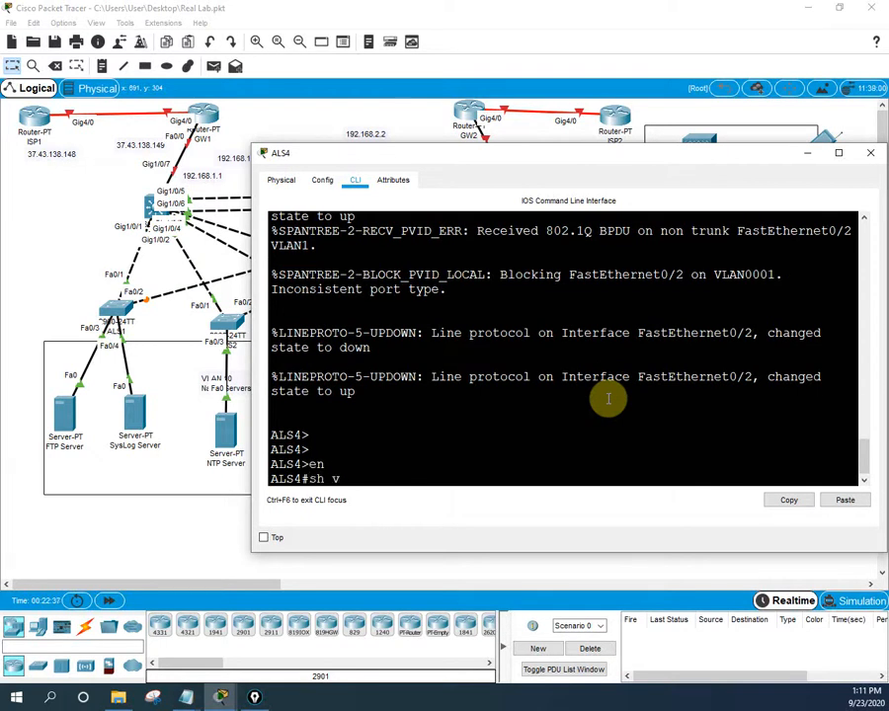
- Run "sh vtp status" on ALS4 to check its VTP domain name, and close the switch window
type("sh vtp s")
key("Tab")
type("t")
key("Tab")
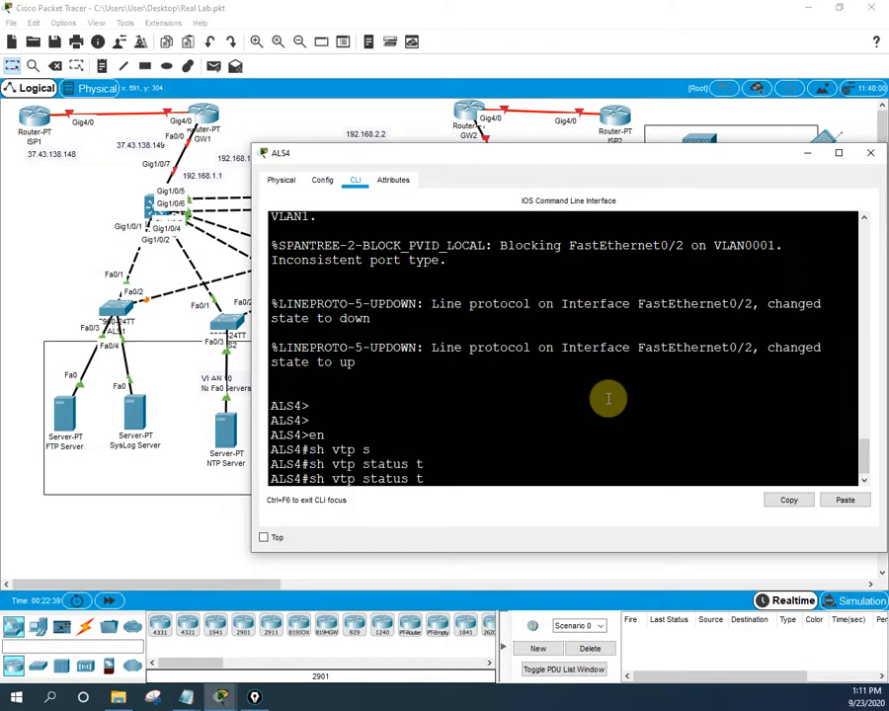
key("BackSpace")
key("Return")
key("Return")
key("Return")
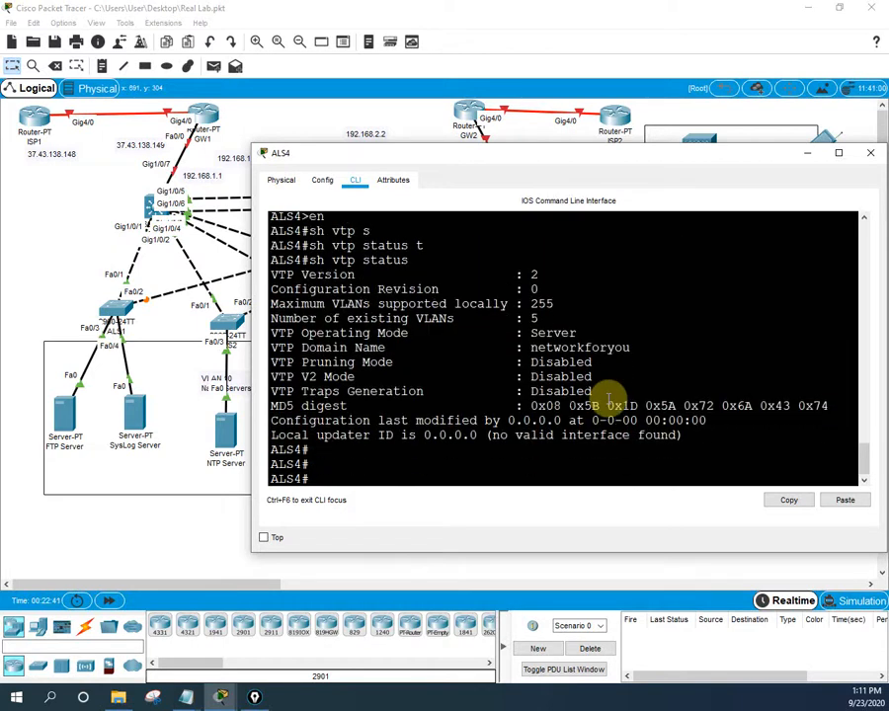
left_click_drag(635, 346, 525, 346)
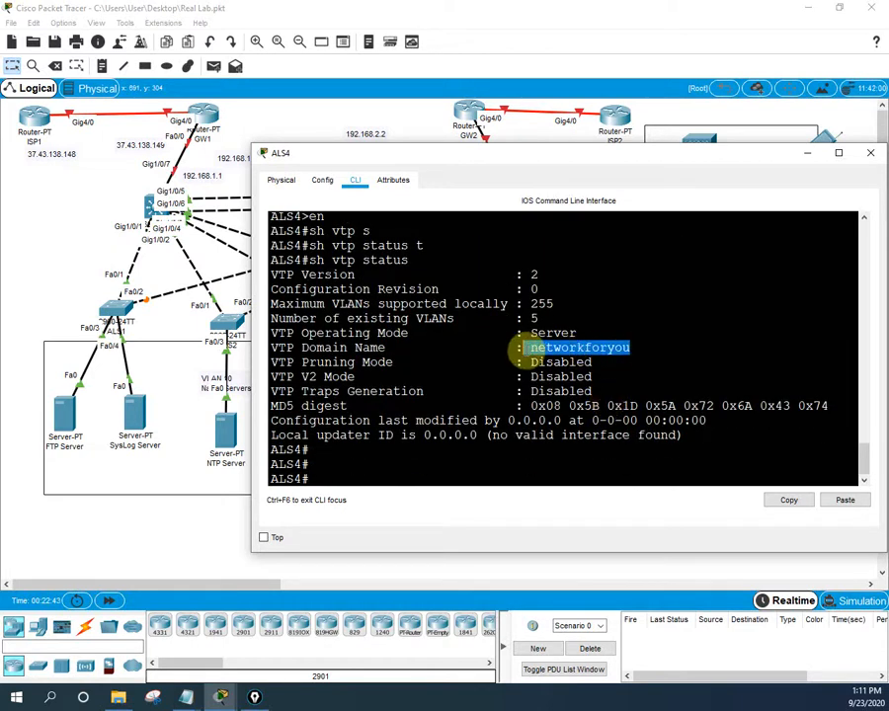
left_click(870, 152)
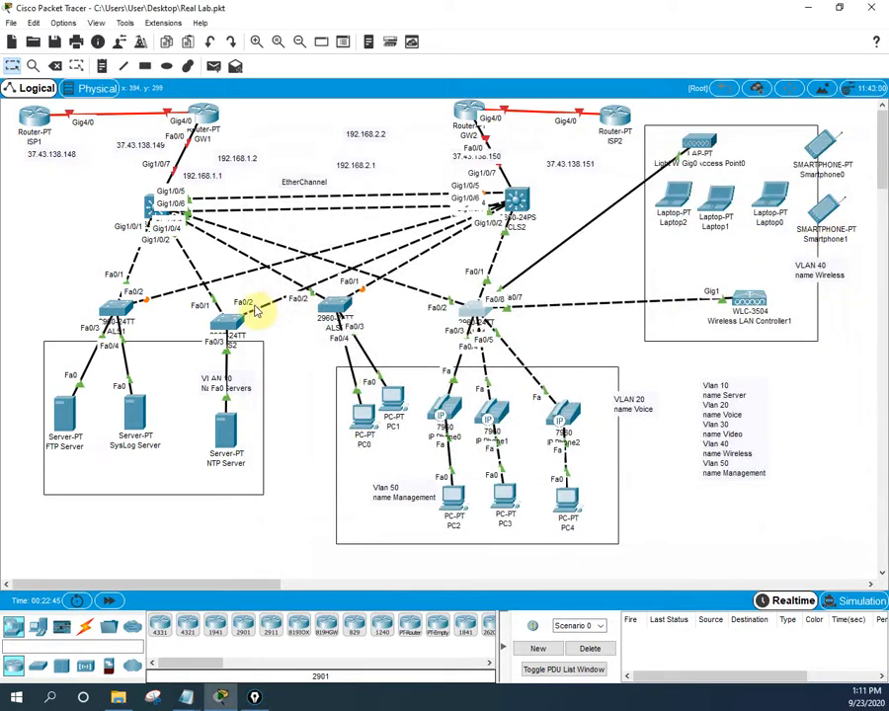
left_click(151, 208)
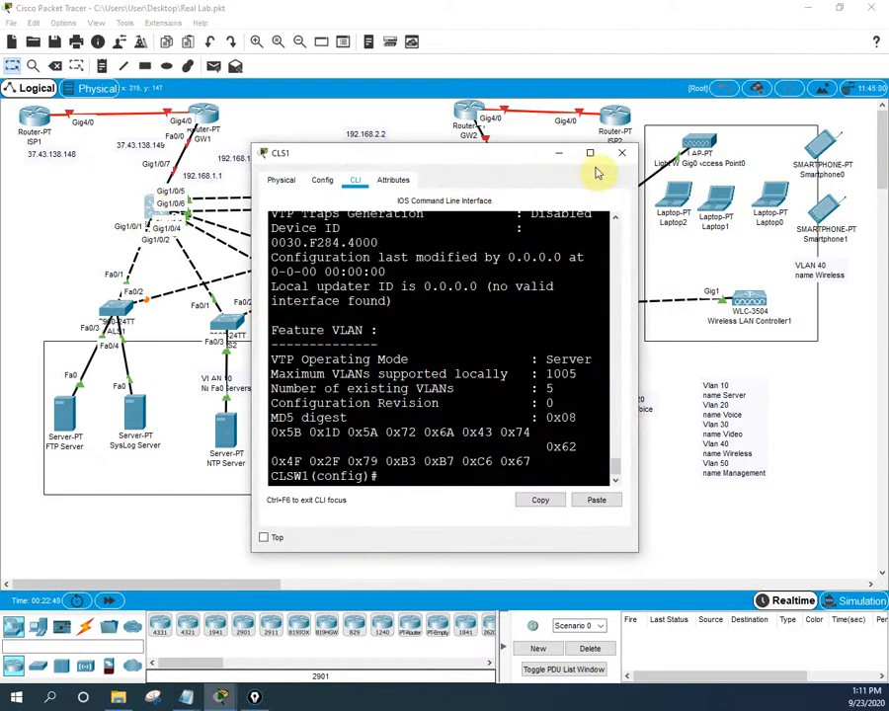
left_click(621, 152)
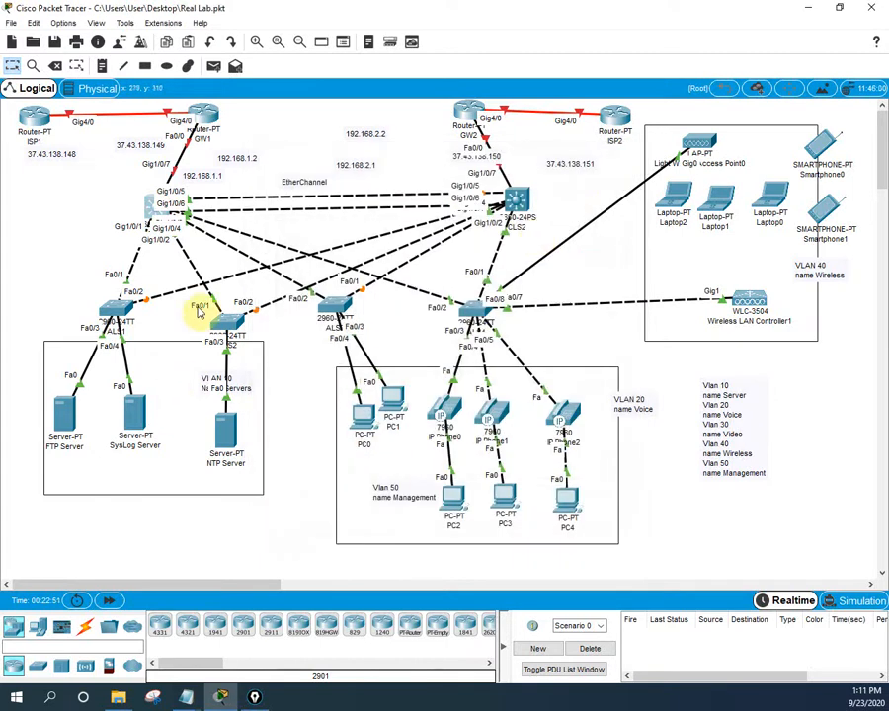
- Open the CLS2 core switch's CLI, widen its window, and enter privileged EXEC mode
left_click(517, 205)
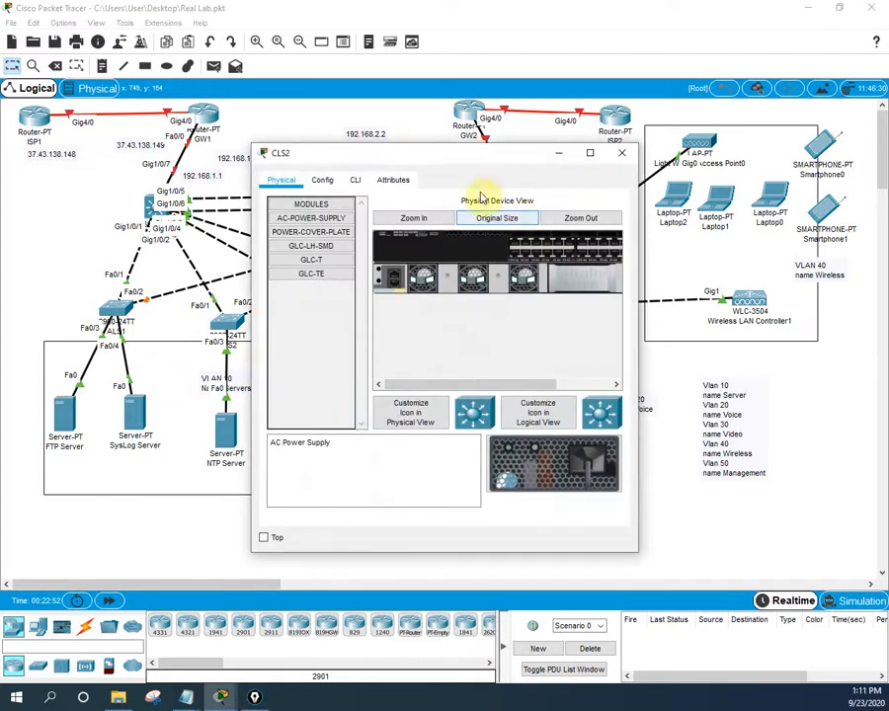
left_click(355, 180)
left_click_drag(640, 240, 886, 242)
left_click(726, 351)
key("Return")
key("Return")
key("Return")
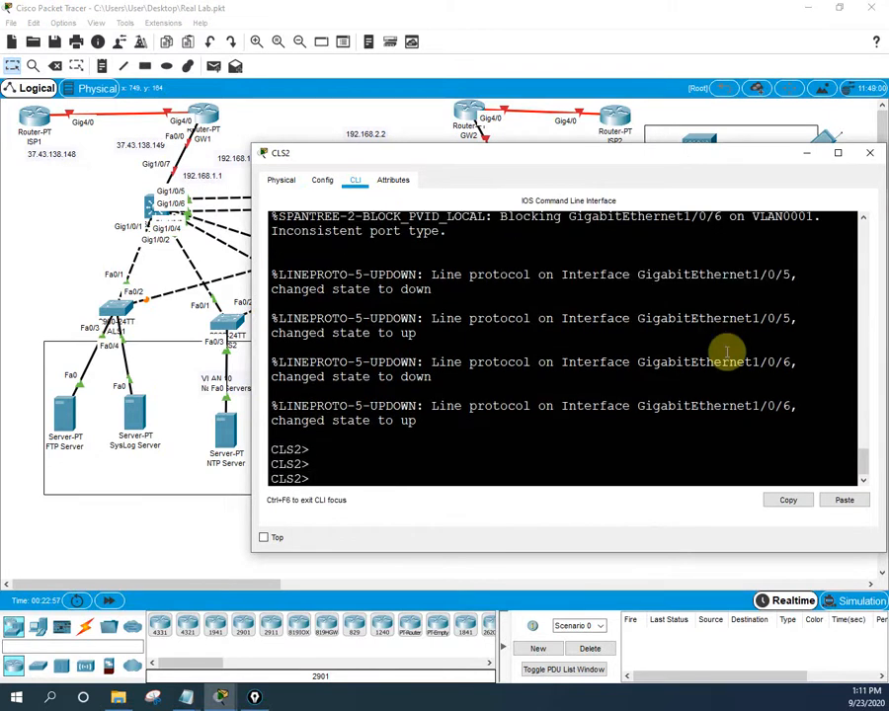
type("en")
key("Return")
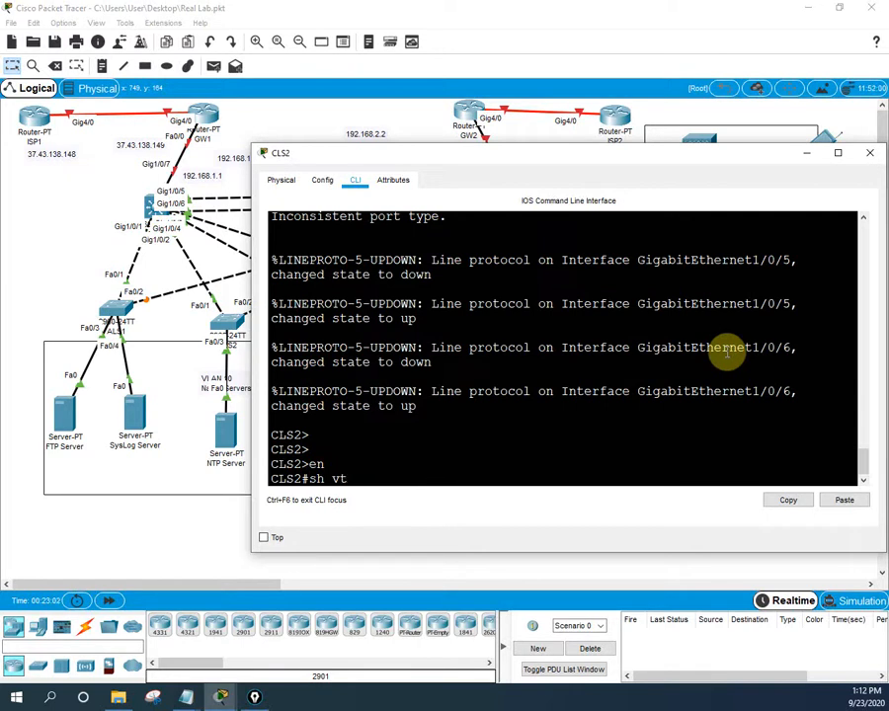
- Run "sh vtp status" on CLS2 to check its VTP domain name, and close the switch window
type("sh vtp st")
key("Tab")
key("Return")
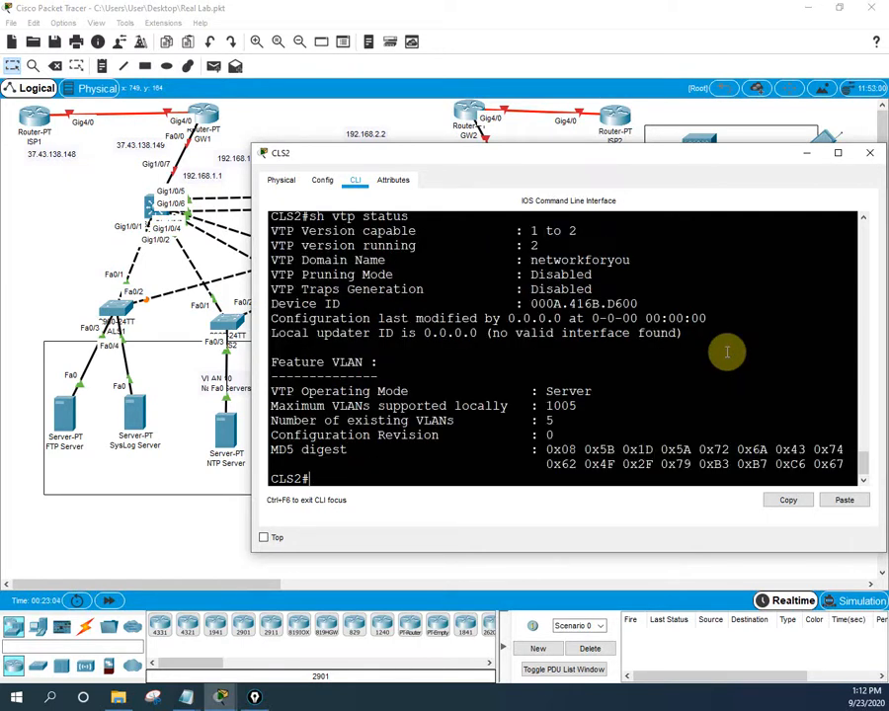
left_click_drag(630, 260, 524, 259)
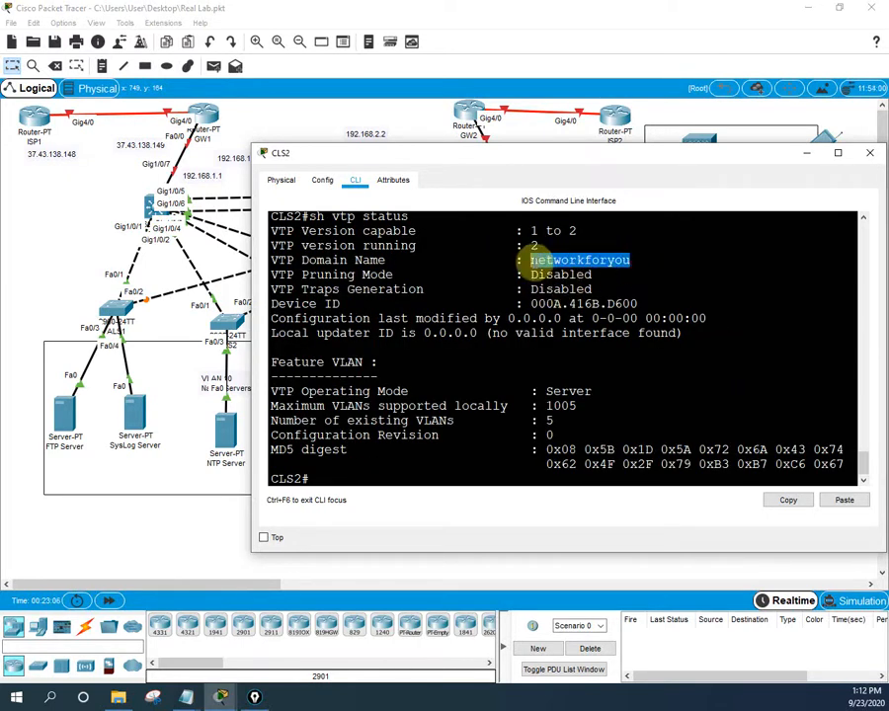
left_click(869, 152)
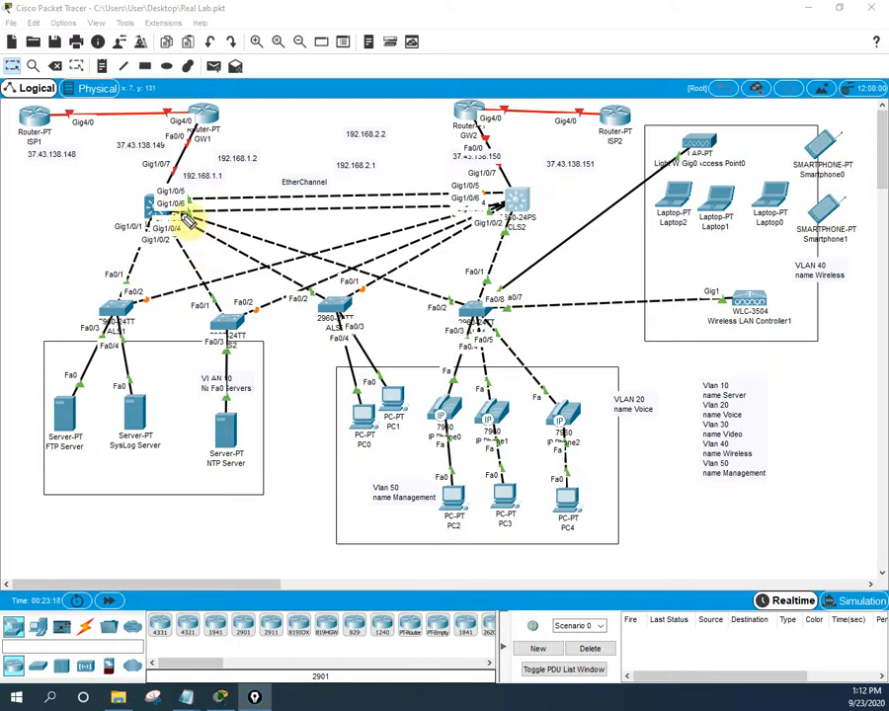
mouse_move(190, 190)
left_mouse_down()
mouse_move(131, 206)
mouse_move(193, 214)
mouse_move(178, 185)
left_mouse_up()
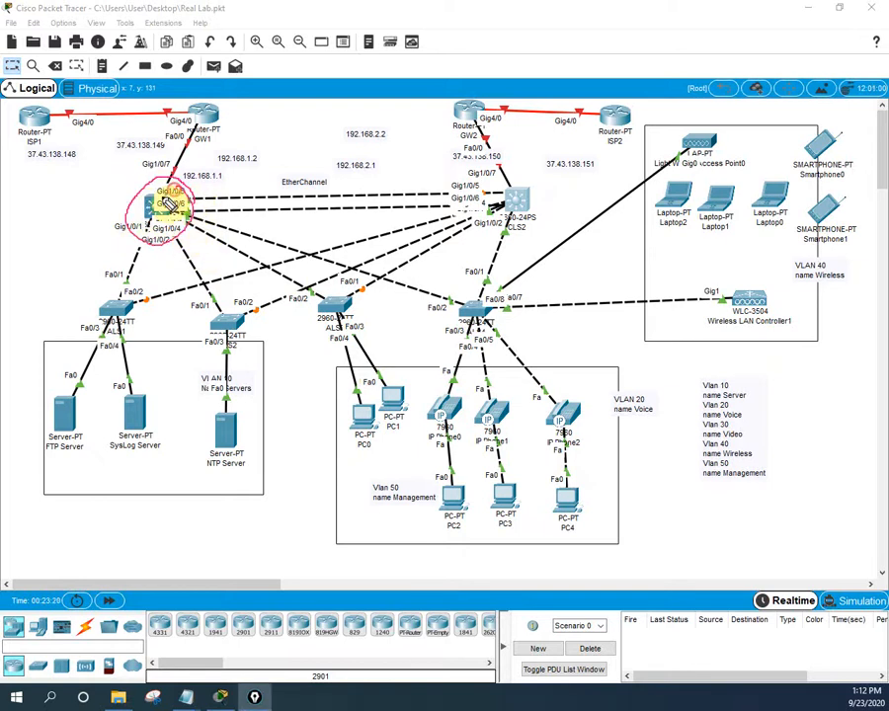
mouse_move(88, 184)
left_mouse_down()
mouse_move(91, 204)
mouse_move(98, 193)
mouse_move(123, 190)
left_mouse_up()
left_click_drag(128, 172, 130, 187)
mouse_move(87, 217)
left_mouse_down()
mouse_move(134, 207)
mouse_move(144, 211)
mouse_move(135, 219)
left_mouse_up()
left_click_drag(90, 280, 118, 273)
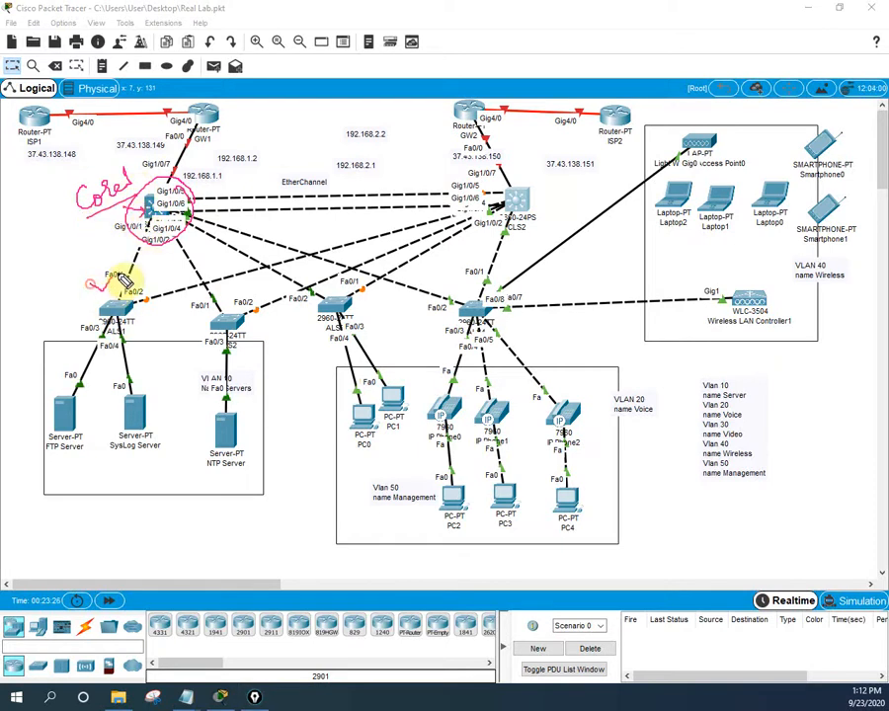
left_click_drag(233, 290, 257, 285)
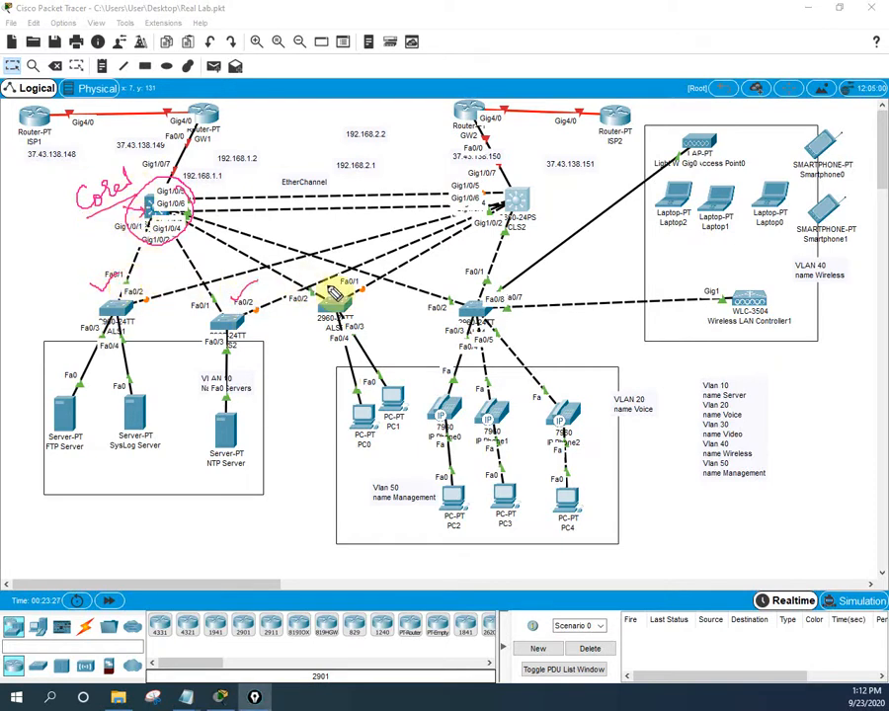
left_click_drag(326, 283, 354, 278)
left_click_drag(451, 279, 483, 270)
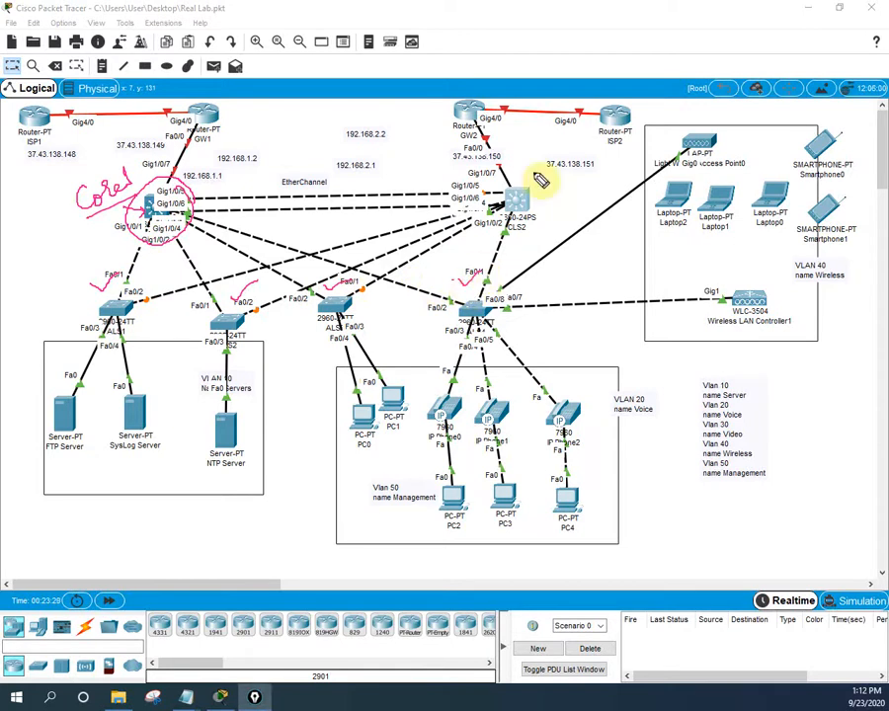
mouse_move(523, 177)
left_mouse_down()
mouse_move(531, 184)
mouse_move(543, 174)
left_mouse_up()
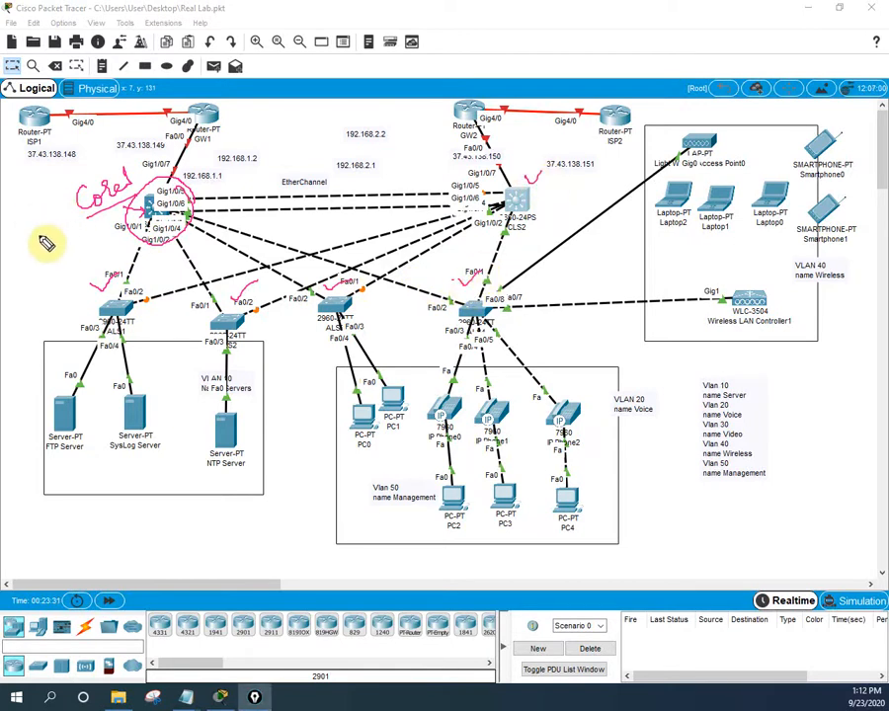
left_click_drag(34, 234, 106, 232)
left_click_drag(58, 241, 106, 236)
mouse_move(89, 218)
left_mouse_down()
mouse_move(112, 240)
mouse_move(118, 232)
left_mouse_up()
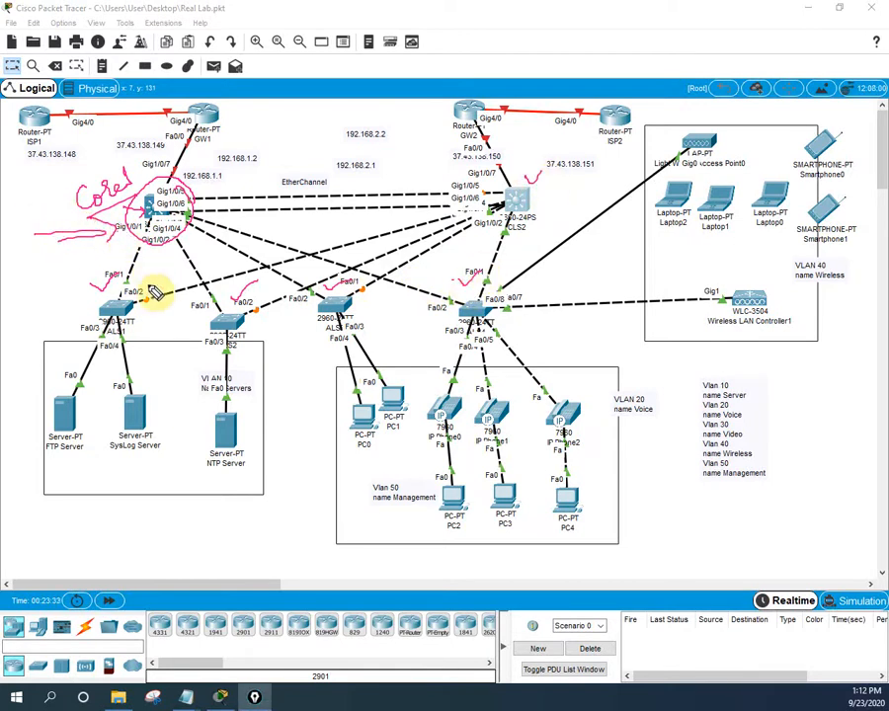
mouse_move(144, 279)
left_mouse_down()
mouse_move(106, 267)
mouse_move(140, 262)
mouse_move(99, 270)
left_mouse_up()
mouse_move(244, 291)
left_mouse_down()
mouse_move(221, 357)
mouse_move(237, 281)
left_mouse_up()
mouse_move(346, 292)
left_mouse_down()
mouse_move(363, 317)
mouse_move(336, 287)
left_mouse_up()
mouse_move(510, 307)
left_mouse_down()
mouse_move(475, 349)
mouse_move(488, 259)
left_mouse_up()
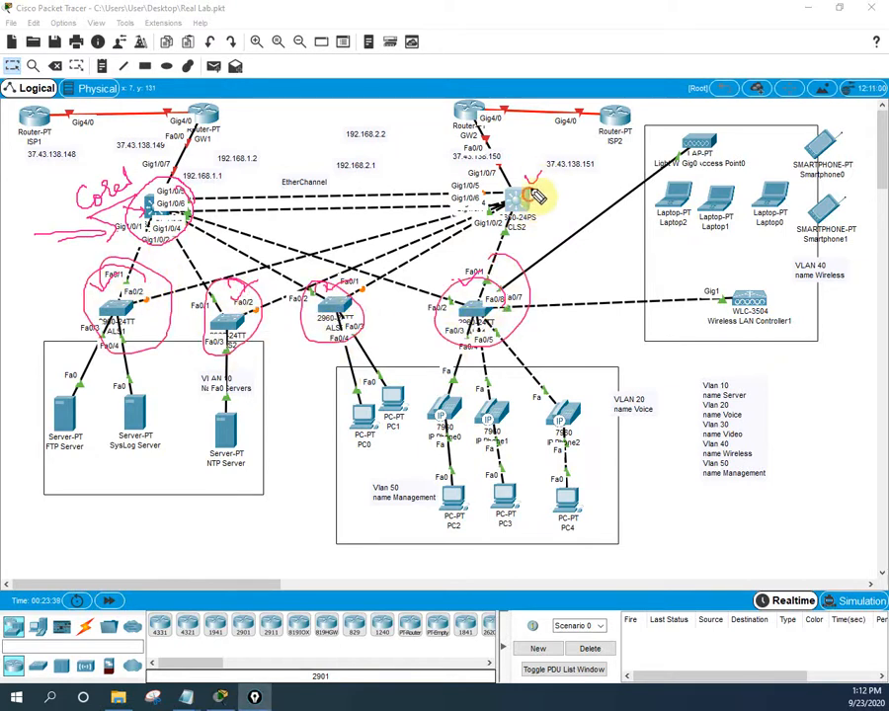
mouse_move(526, 188)
left_mouse_down()
mouse_move(546, 186)
mouse_move(499, 176)
left_mouse_up()
mouse_move(245, 120)
left_mouse_down()
mouse_move(257, 127)
mouse_move(267, 107)
left_mouse_up()
mouse_move(272, 112)
left_mouse_down()
mouse_move(288, 109)
mouse_move(287, 132)
left_mouse_up()
left_click_drag(297, 121, 300, 135)
mouse_move(294, 109)
left_mouse_down()
mouse_move(299, 122)
mouse_move(236, 115)
mouse_move(334, 106)
left_mouse_up()
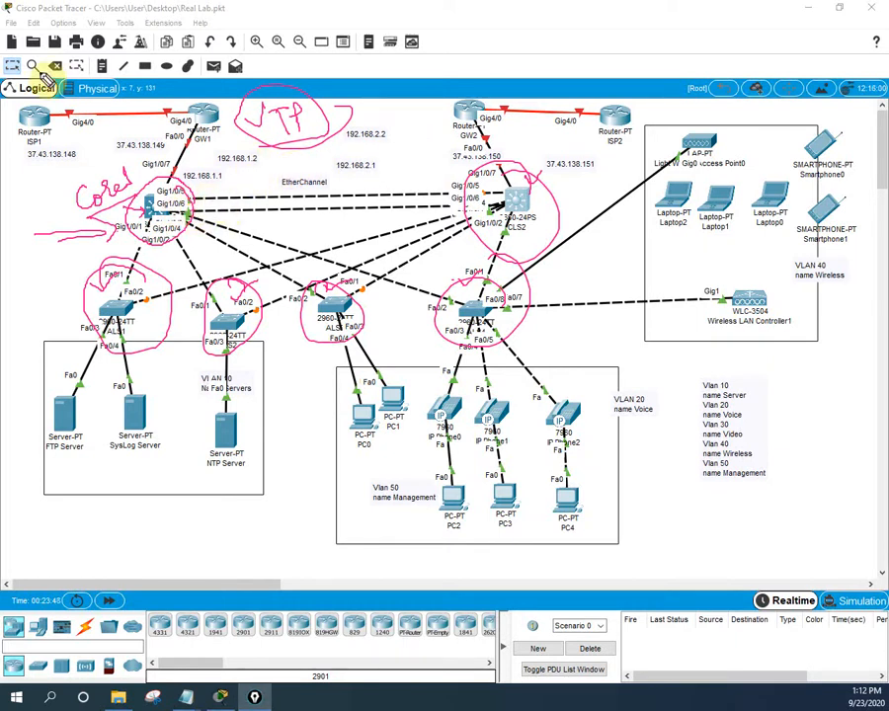
key("ctrl+shift+7")
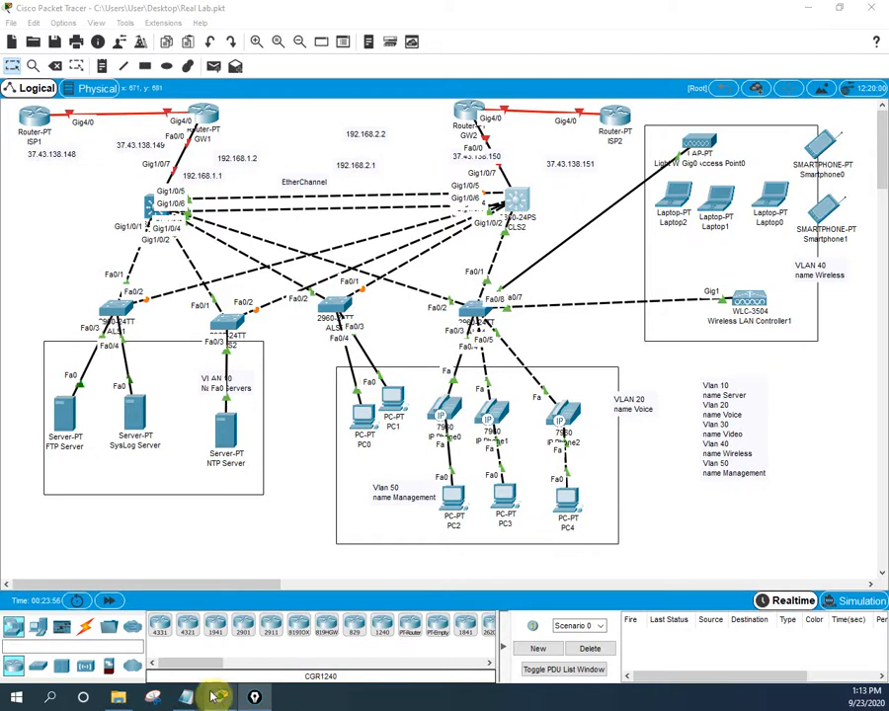
- Switch to Notepad and copy the VLAN configuration commands from "Vlan 10" through "name Management"
mouse_move(188, 696)
left_click(302, 645)
scroll(434, 439, "down", 4)
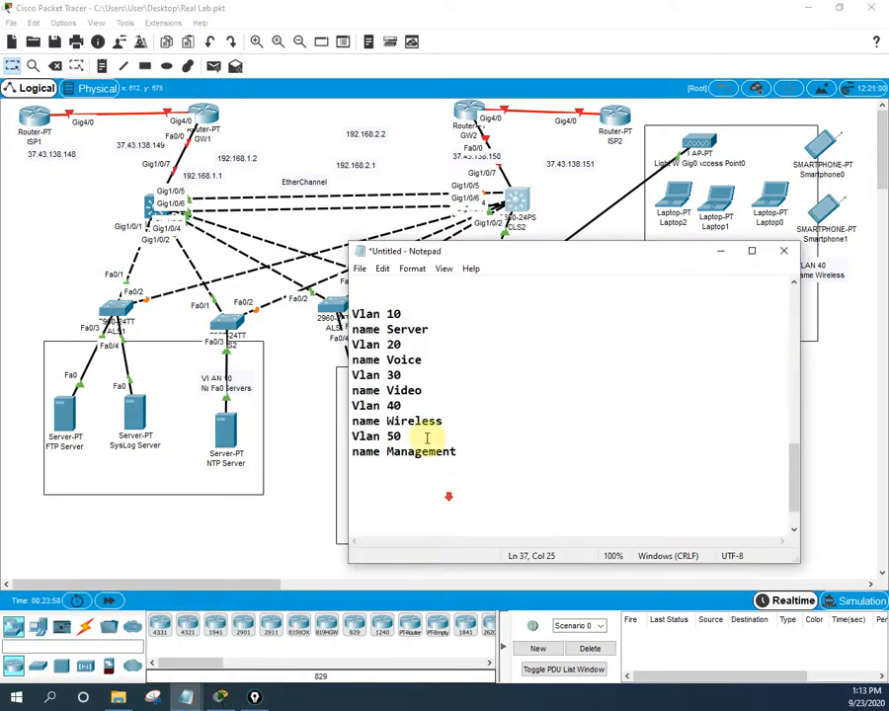
scroll(421, 407, "up", 3)
scroll(353, 406, "down", 1)
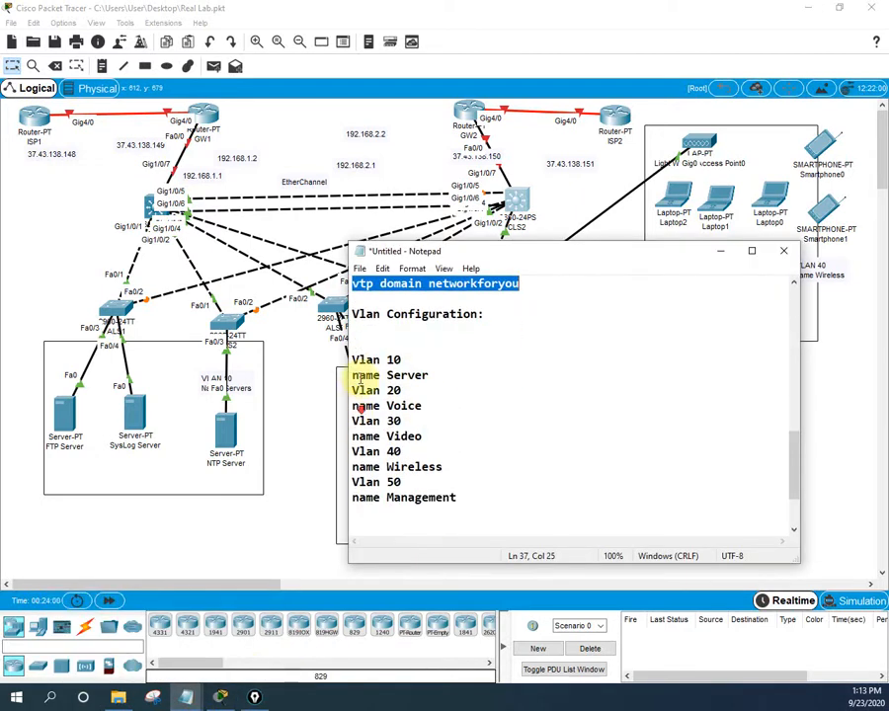
left_click_drag(351, 359, 472, 503)
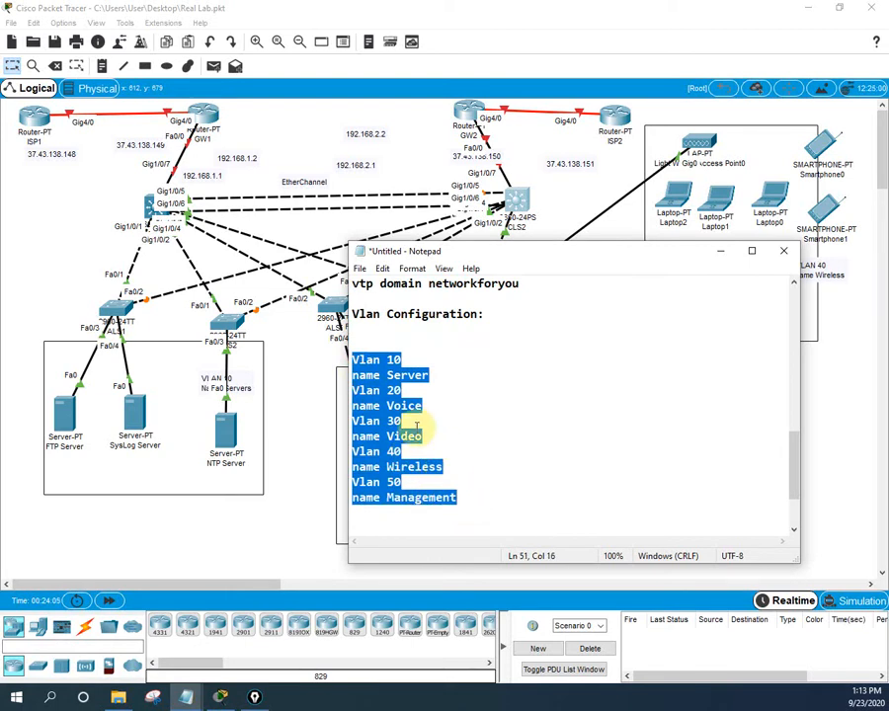
right_click(385, 388)
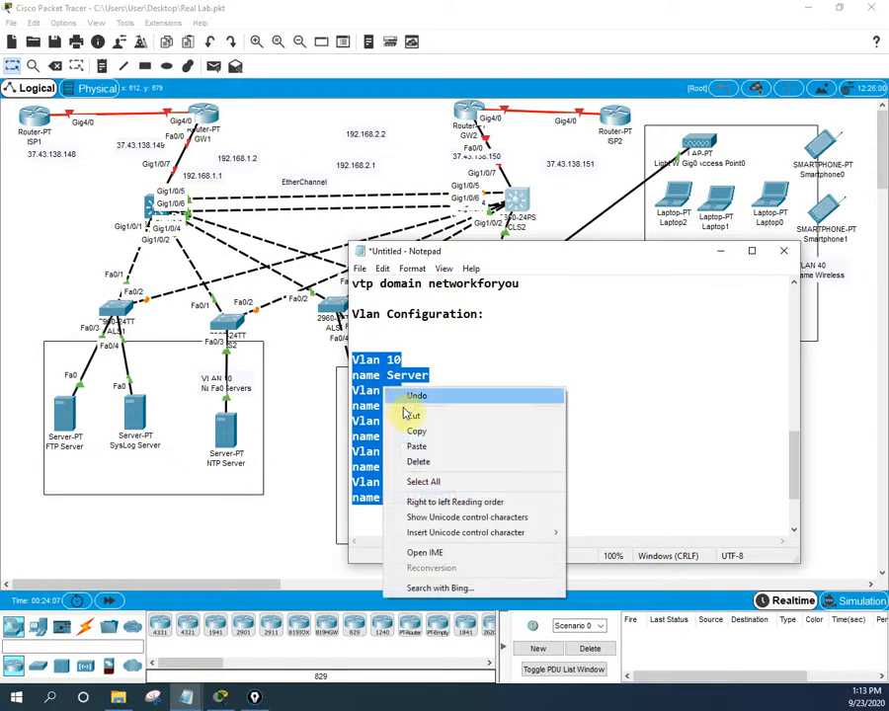
left_click(416, 433)
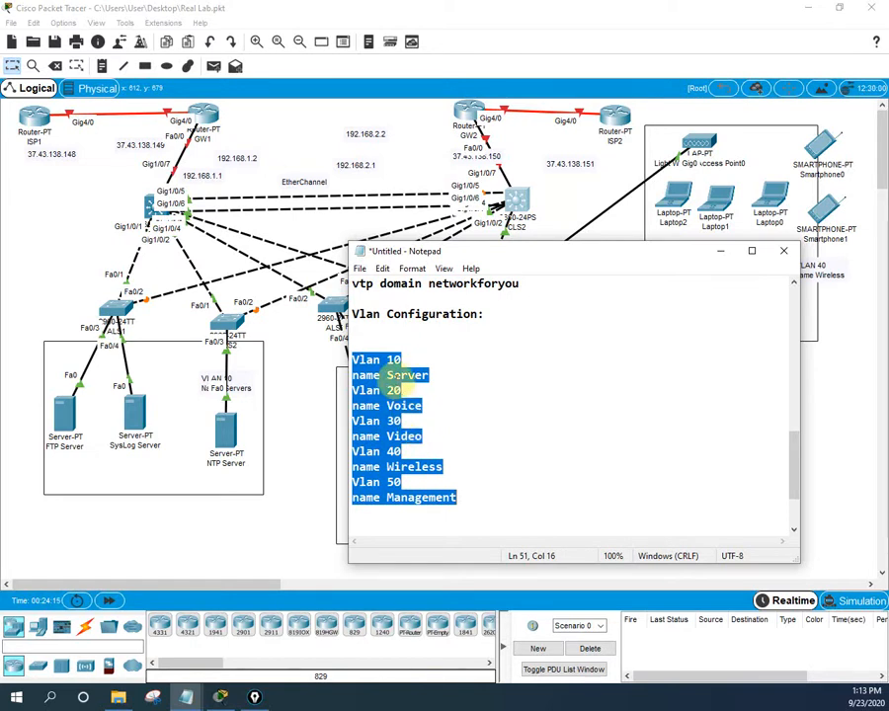
- Return to Packet Tracer, open the CLS1 core switch's CLI, and widen its window
left_click(157, 211)
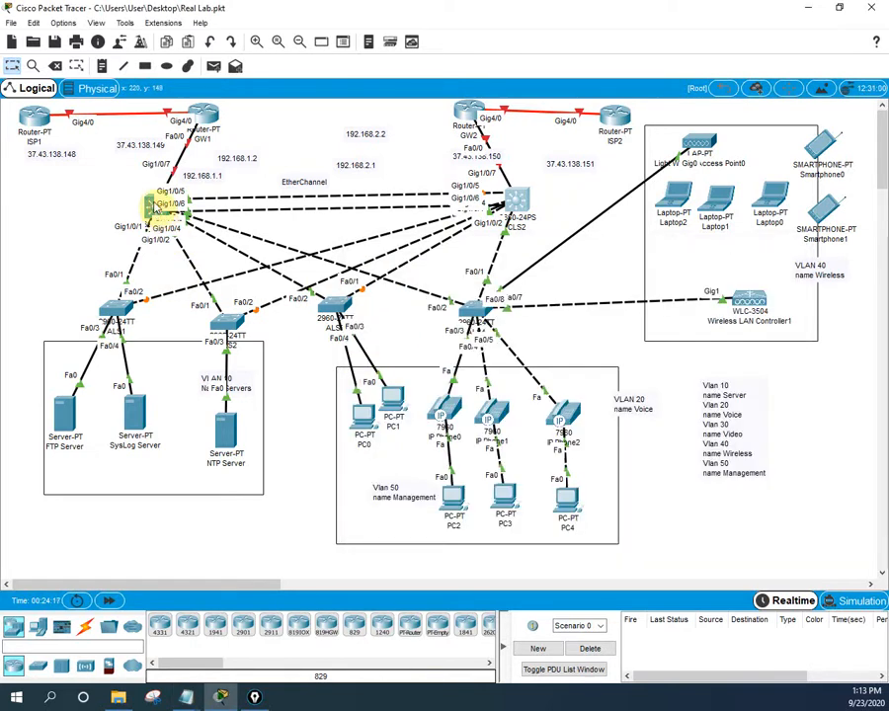
left_click(155, 207)
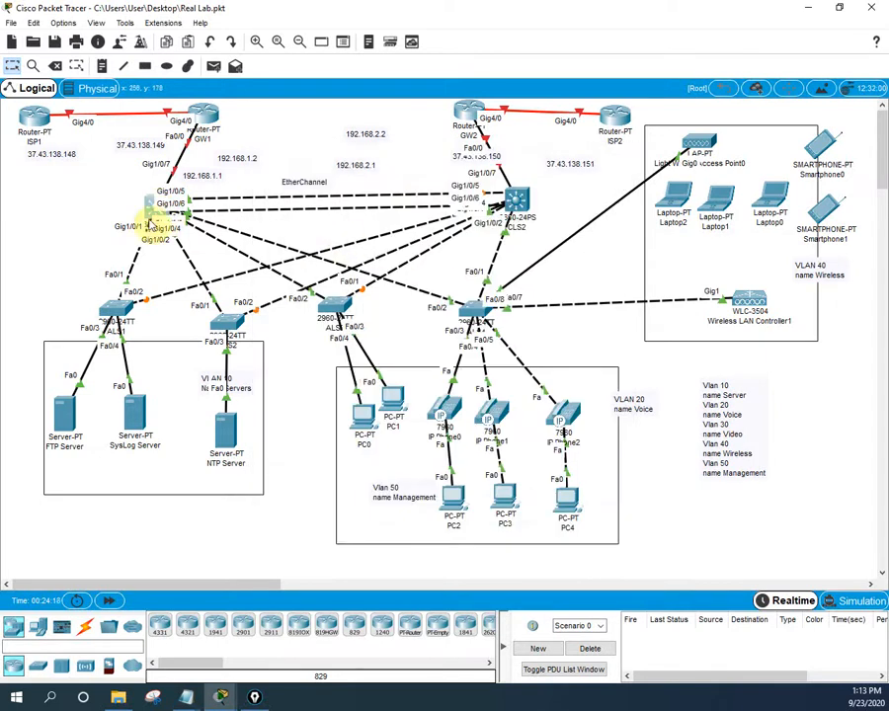
left_click(162, 211)
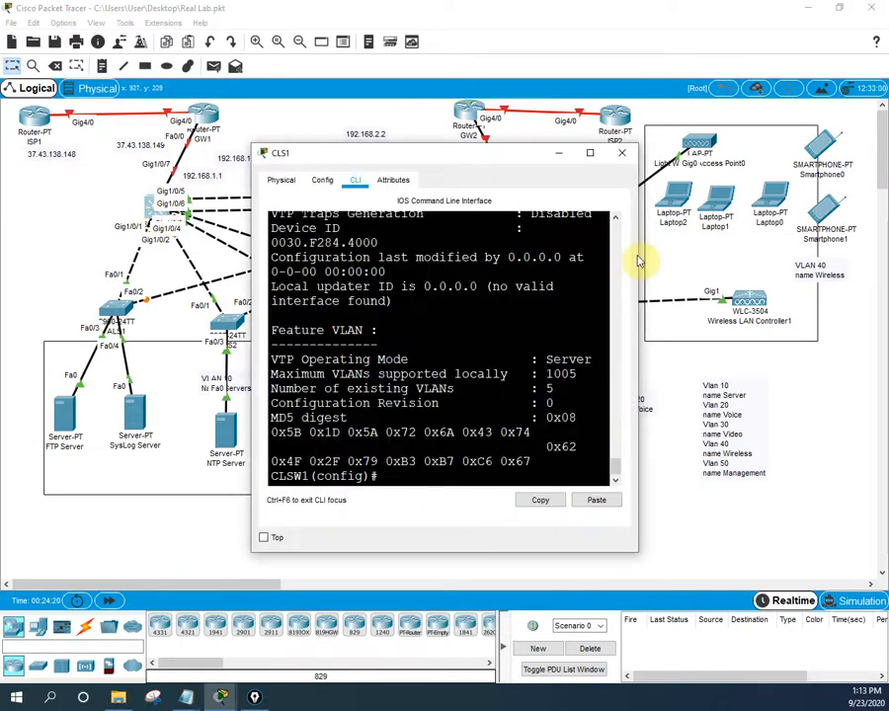
left_click_drag(639, 256, 877, 312)
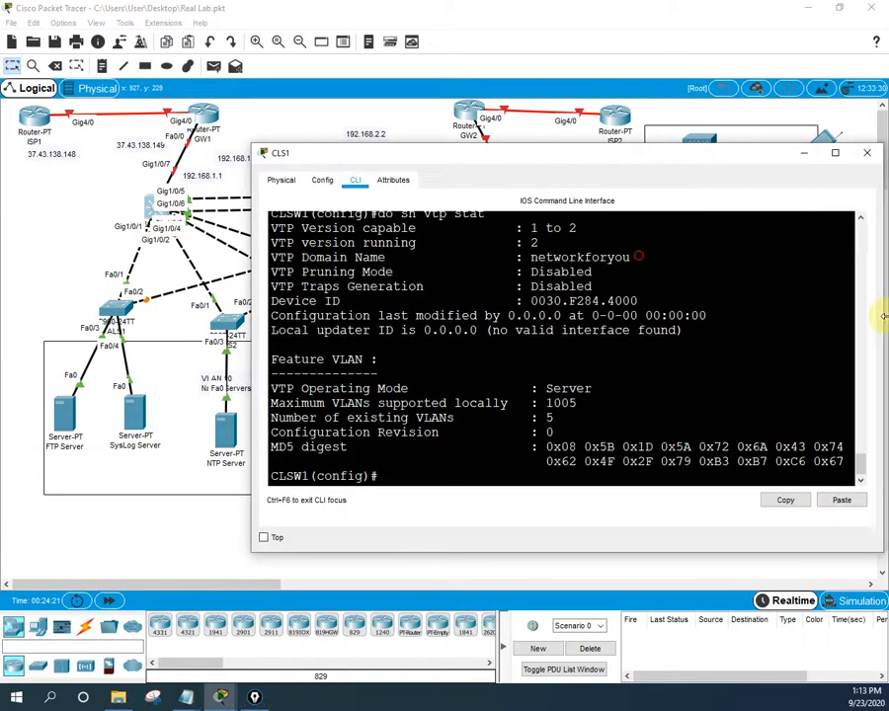
- Create VLANs 10 Server, 20 Voice, 30 Video, 40 Wireless and 50 Management on CLS1 by pasting the copied commands
right_click(528, 456)
left_click(559, 478)
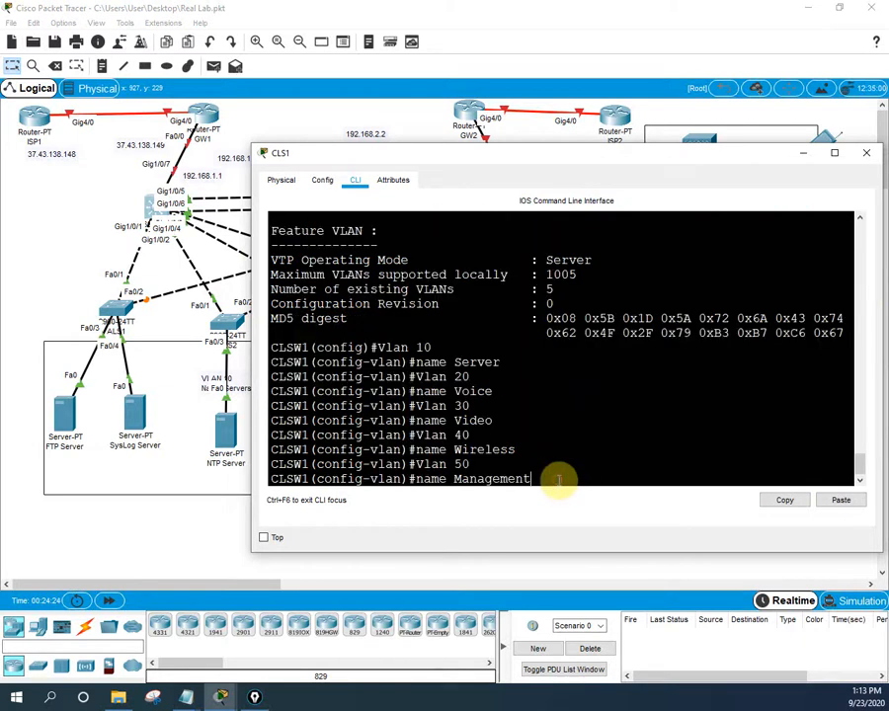
key("Return")
key("Return")
key("Return")
key("Return")
key("Return")
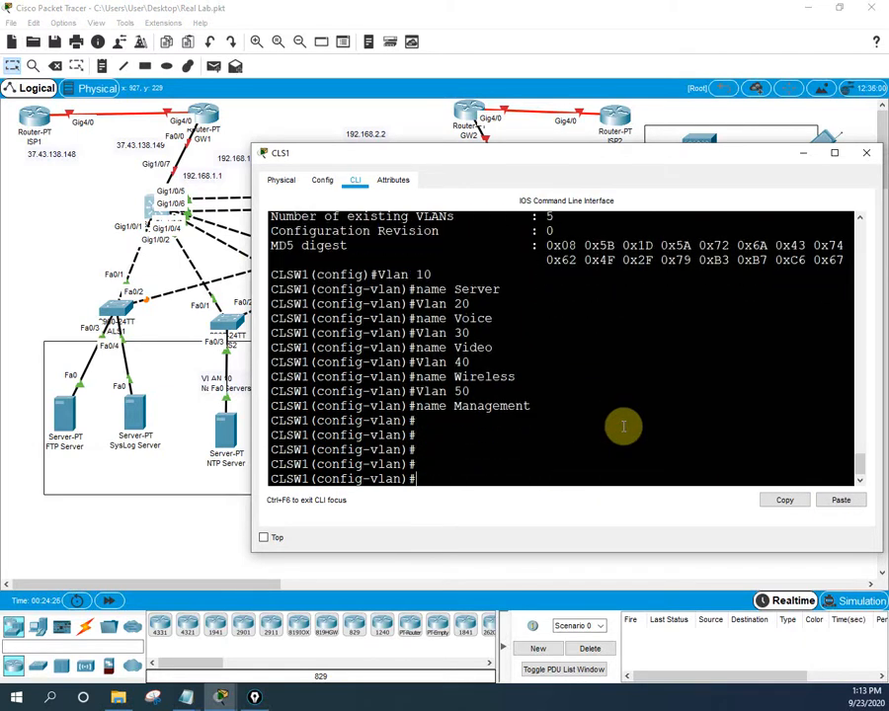
- Leave configuration mode on CLS1, list its VLANs to check entries 10 to 50, and close the switch window
key("ctrl+z")
key("Return")
key("Return")
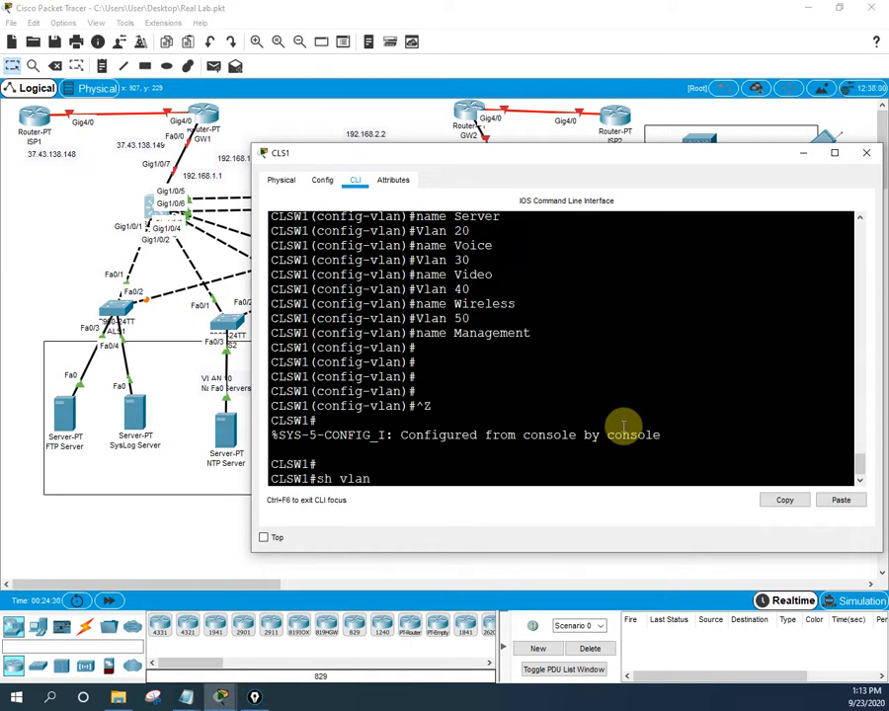
type("sh vlan")
key("Return")
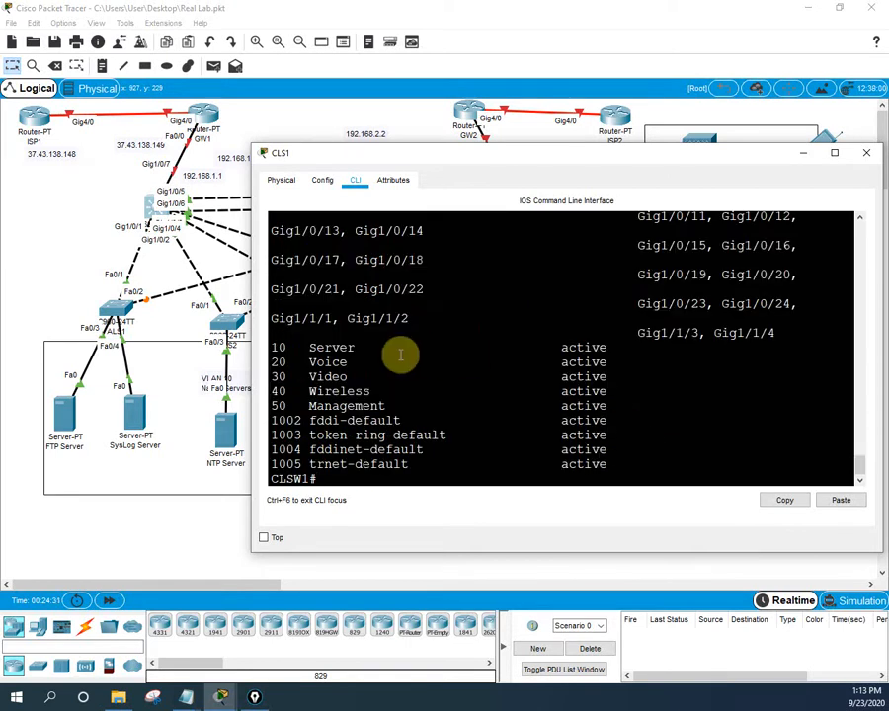
left_click_drag(273, 349, 649, 405)
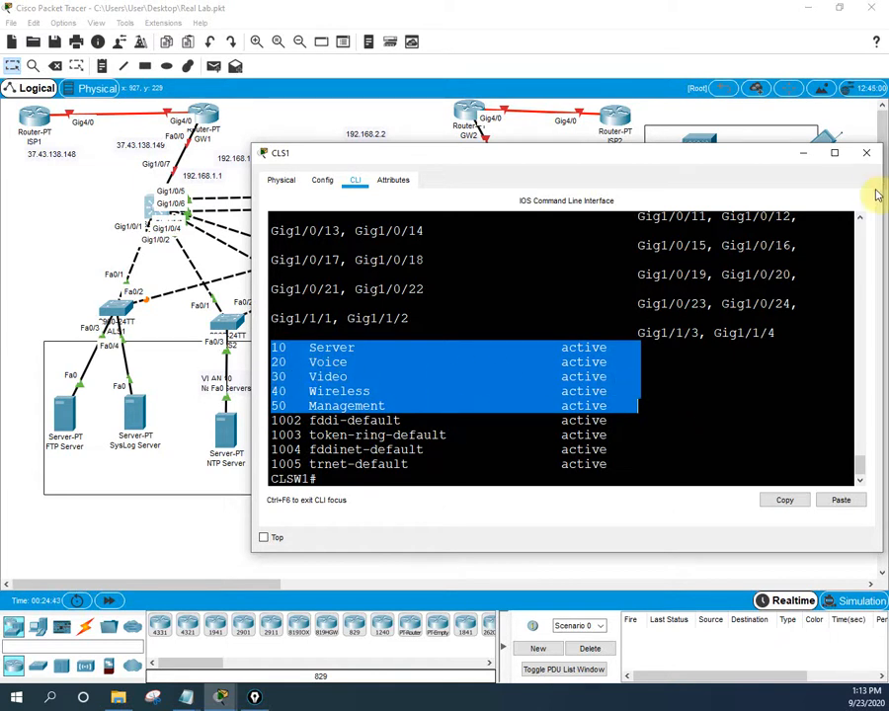
left_click(866, 152)
- Open the ALS1 switch's CLI, widen its window, and list the VLANs to check entries 10 to 50
left_click(116, 311)
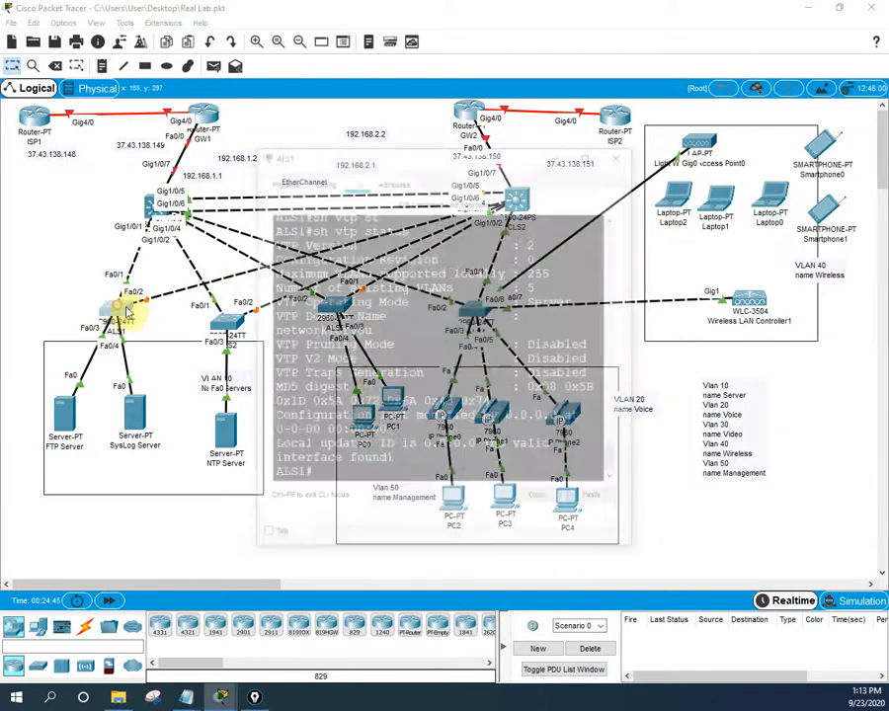
left_click_drag(640, 285, 885, 296)
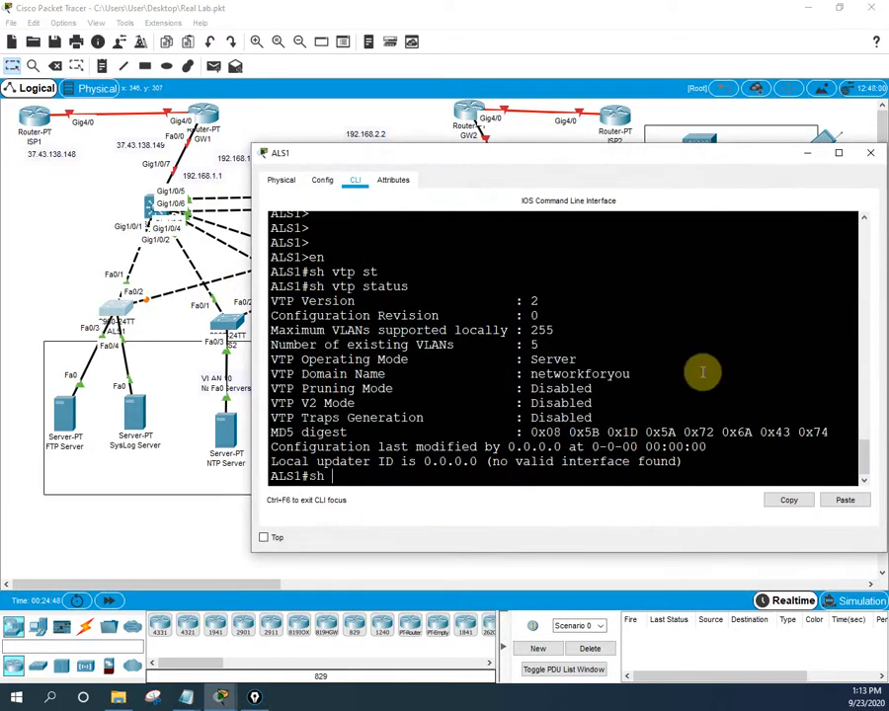
key("Return")
key("Return")
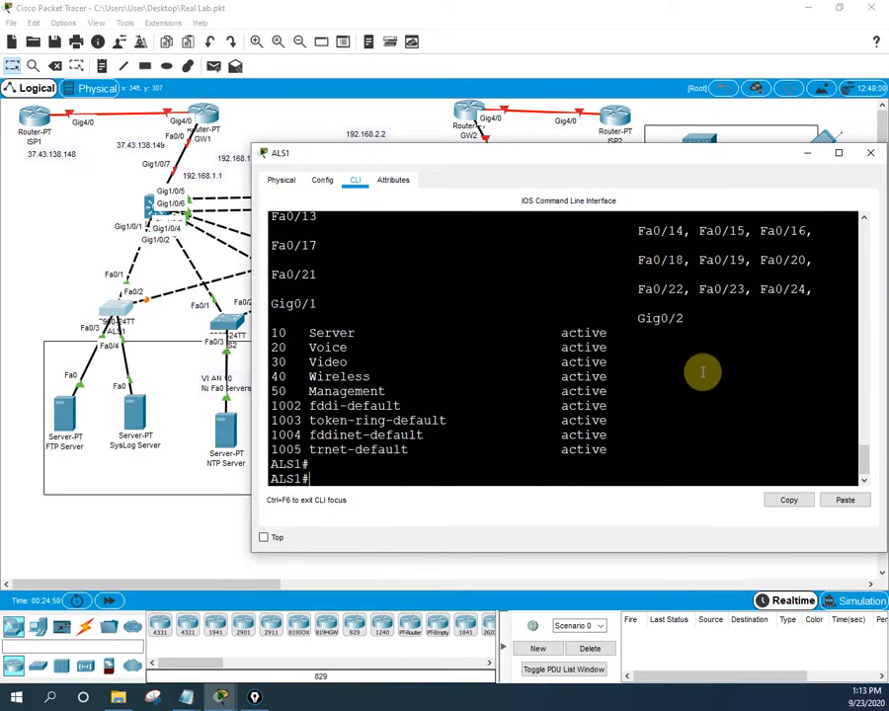
left_click_drag(272, 333, 641, 391)
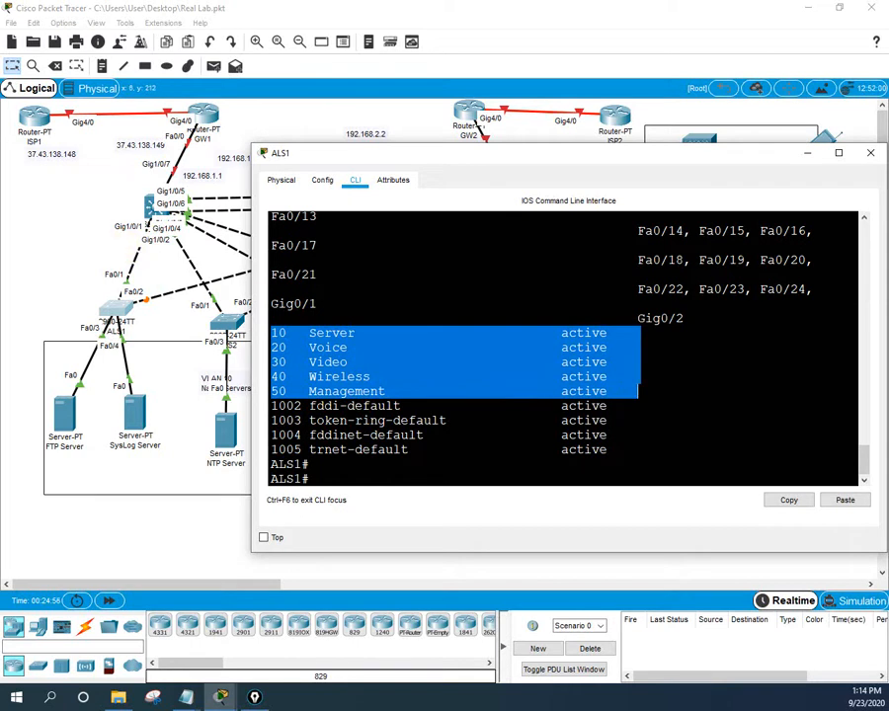
left_click(148, 184)
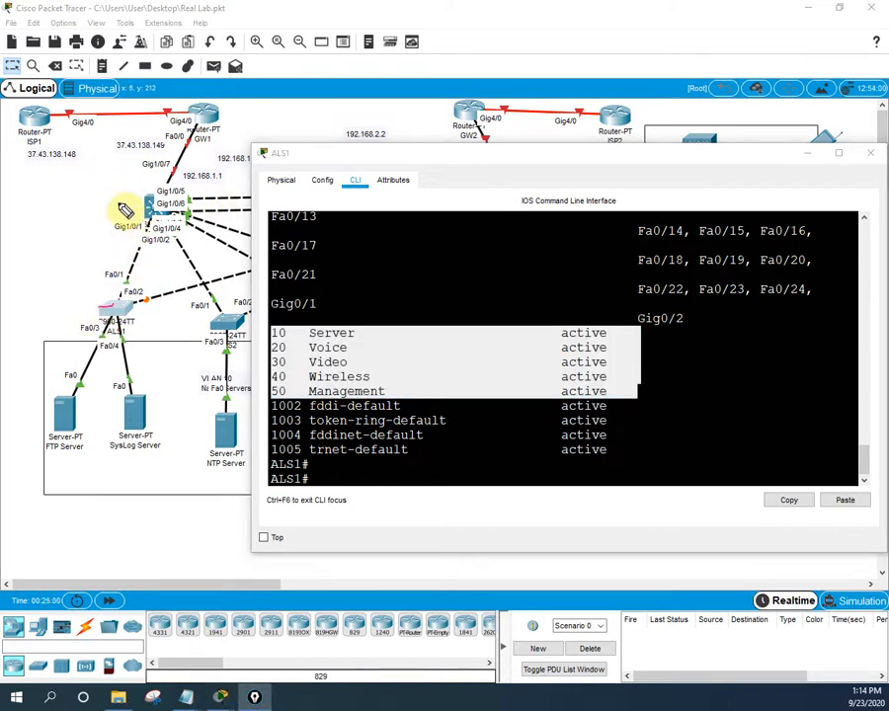
left_click_drag(119, 204, 141, 192)
left_click_drag(84, 298, 106, 285)
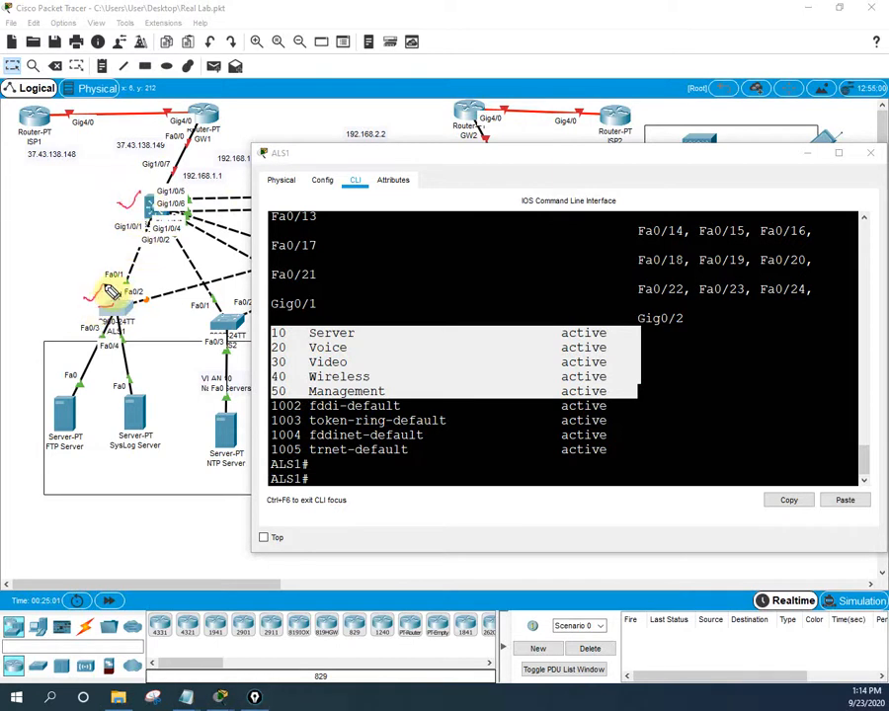
mouse_move(198, 304)
left_mouse_down()
mouse_move(208, 313)
mouse_move(228, 305)
left_mouse_up()
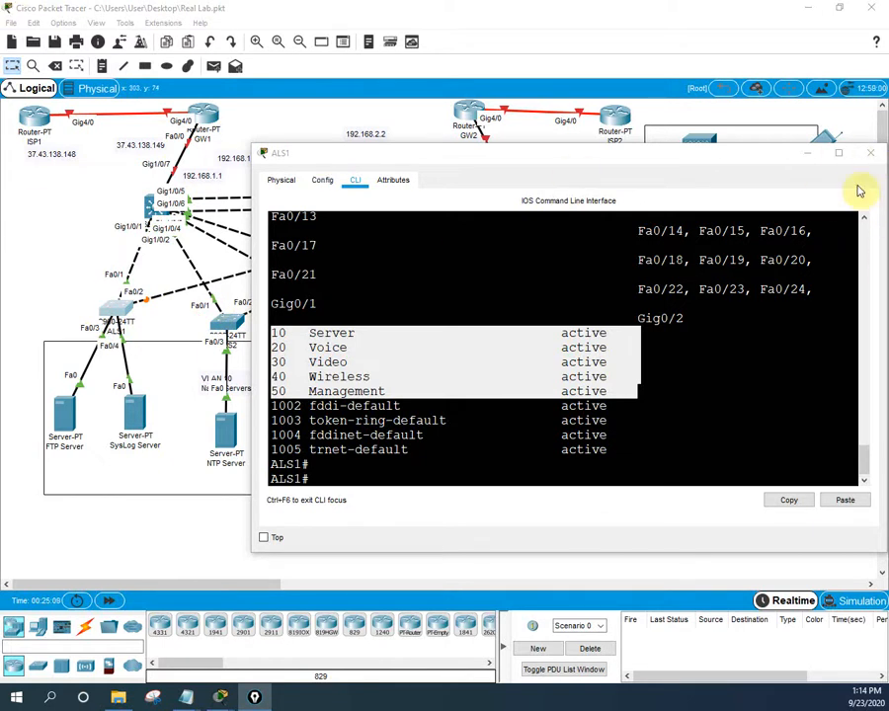
- Close the ALS1 window, open the ALS2 switch's CLI, and widen its window
left_click(869, 153)
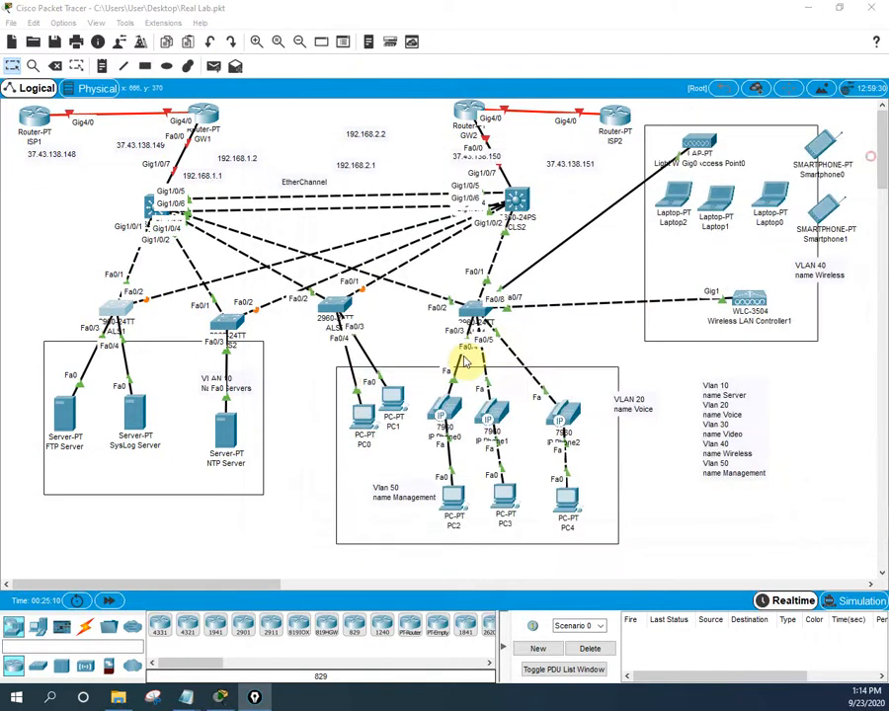
left_click(222, 322)
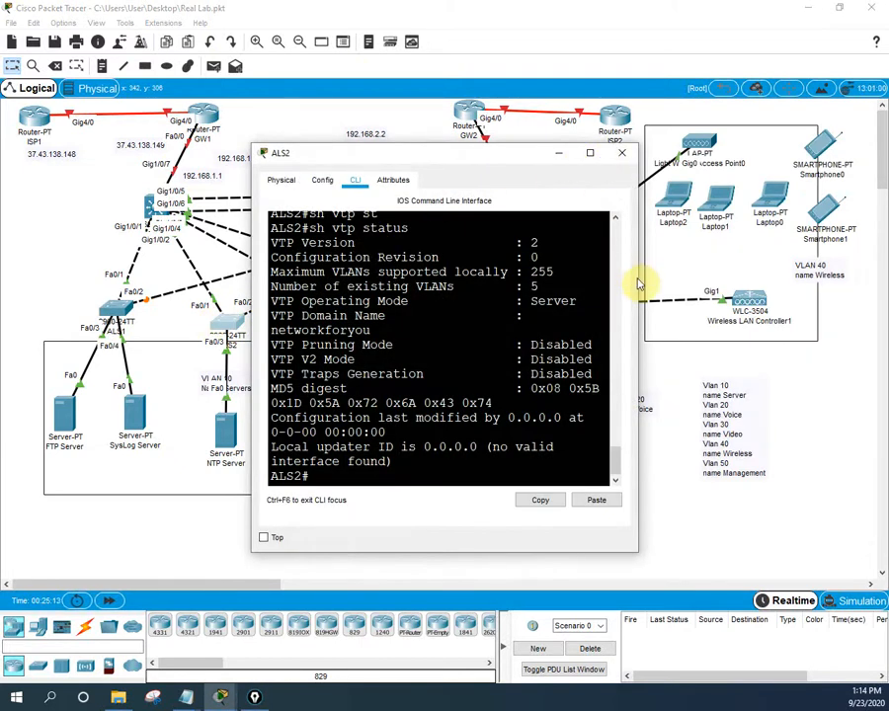
left_click_drag(637, 278, 870, 280)
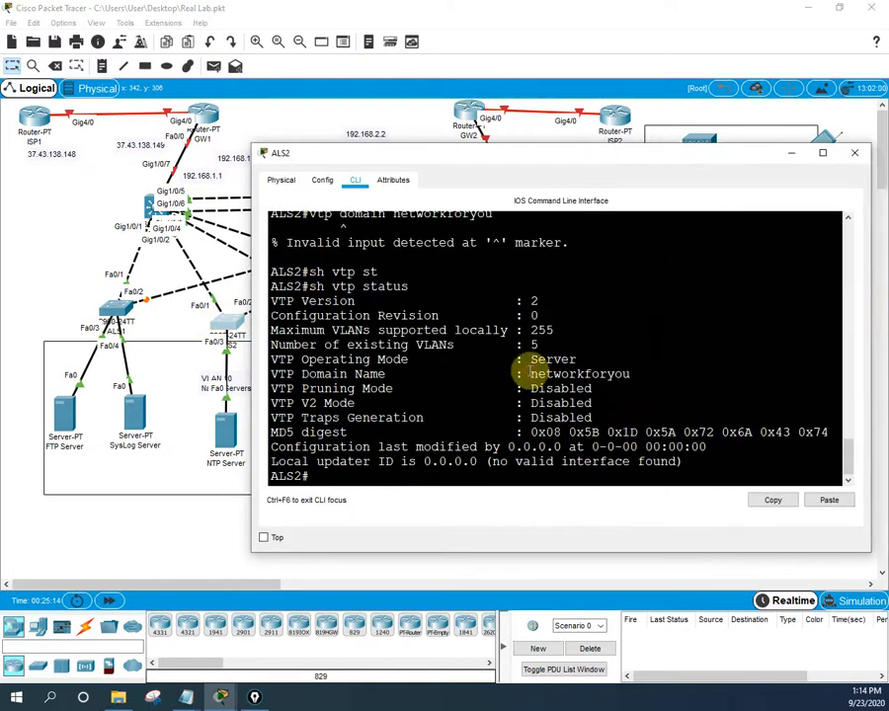
- Run "sh vlan brief" on ALS2 to check its VLAN list, and close the switch window
type("lan")
key("Tab")
type("b")
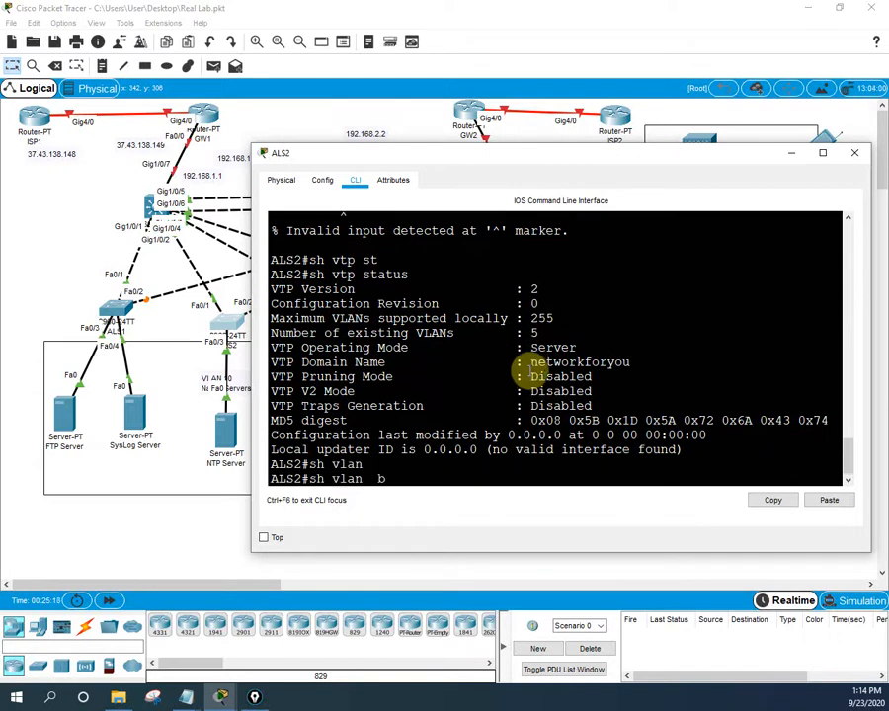
key("Tab")
type("r")
key("Return")
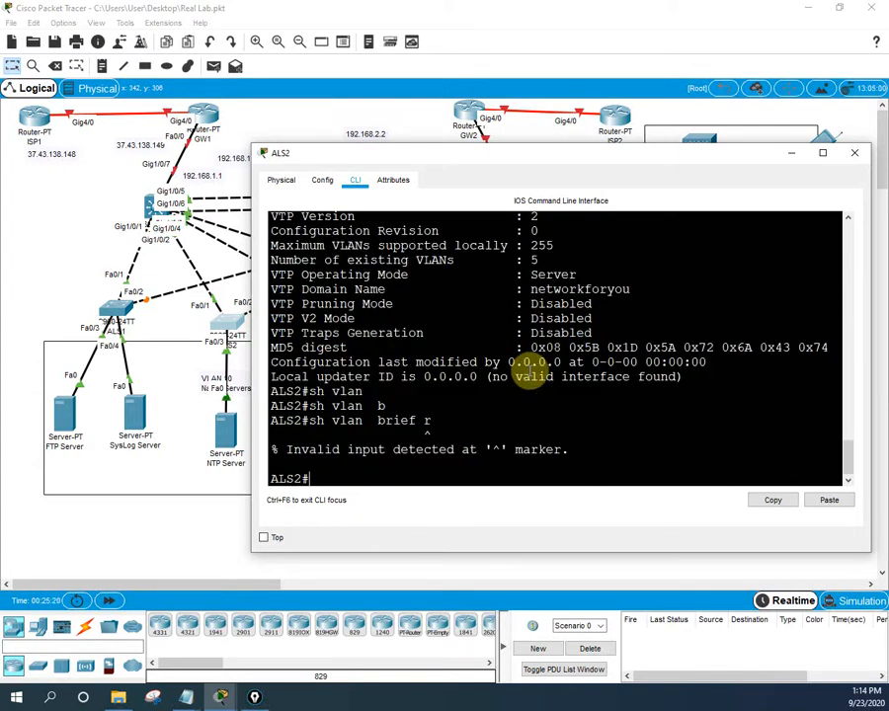
key("Up")
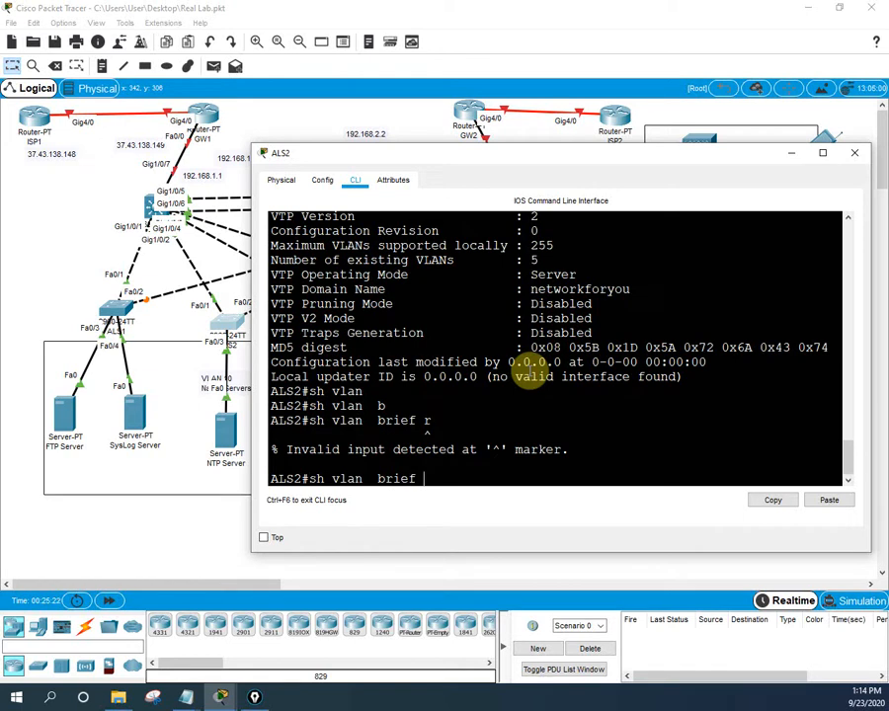
key("Return")
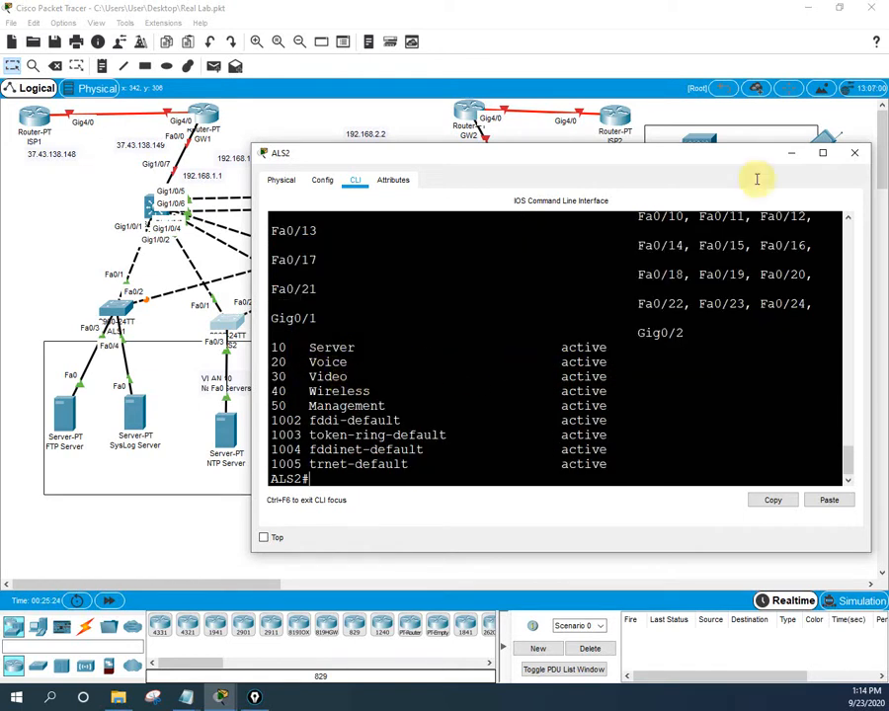
left_click(853, 152)
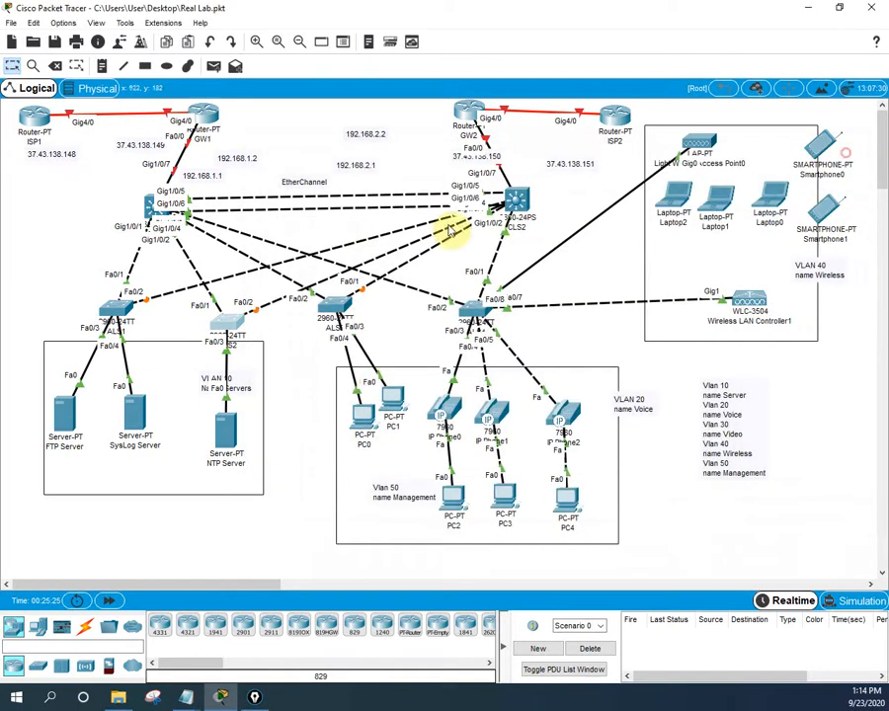
- Run "sh vlan br" in the CLS2 core switch's CLI, check VLANs 10 to 50, and close the switch window
left_click(519, 199)
left_click(500, 392)
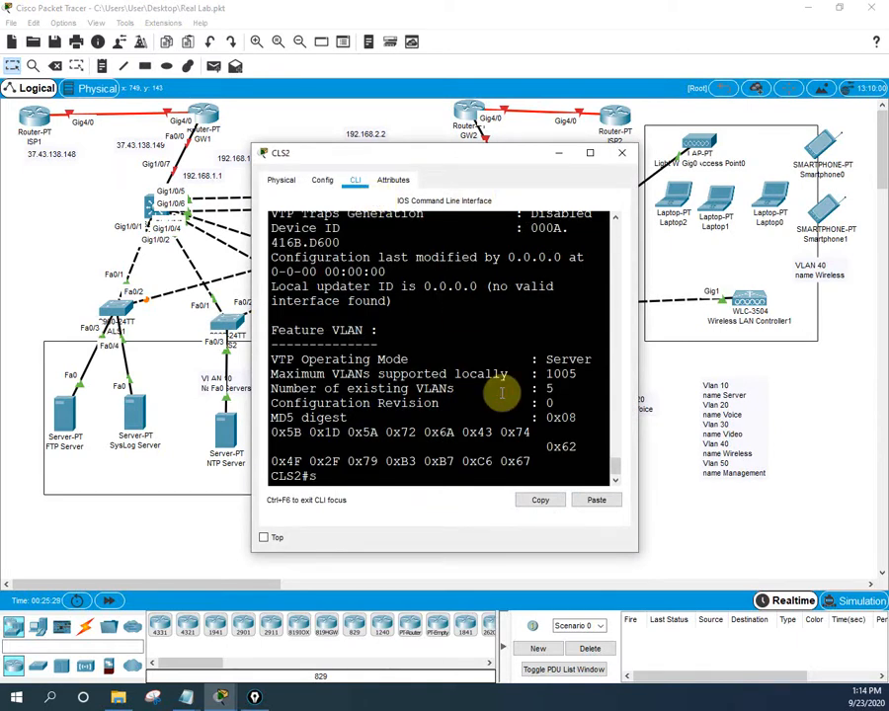
type("sh vlan br")
key("Return")
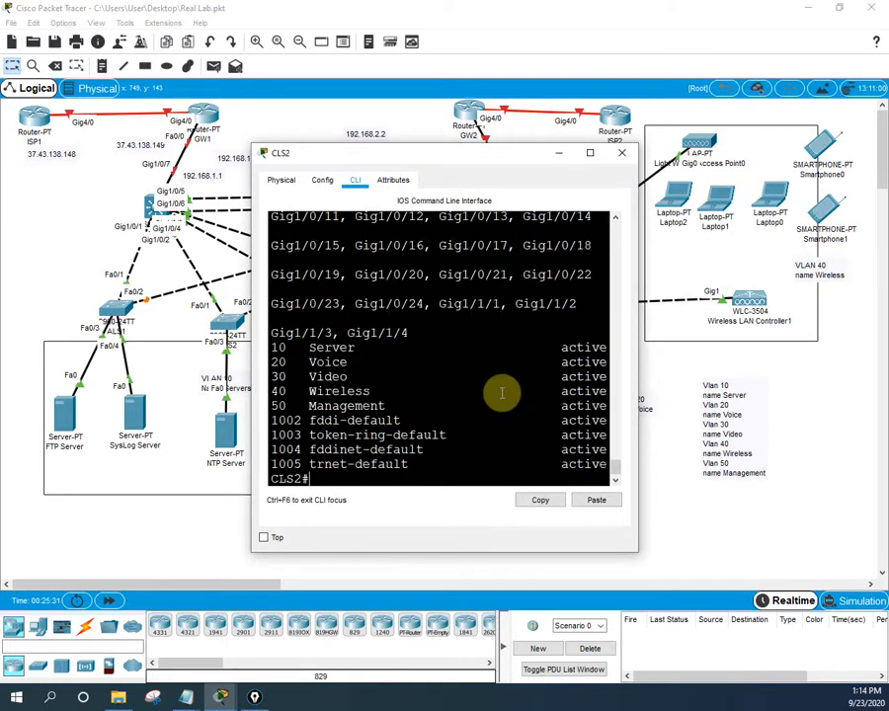
left_click_drag(272, 348, 600, 405)
left_click(622, 152)
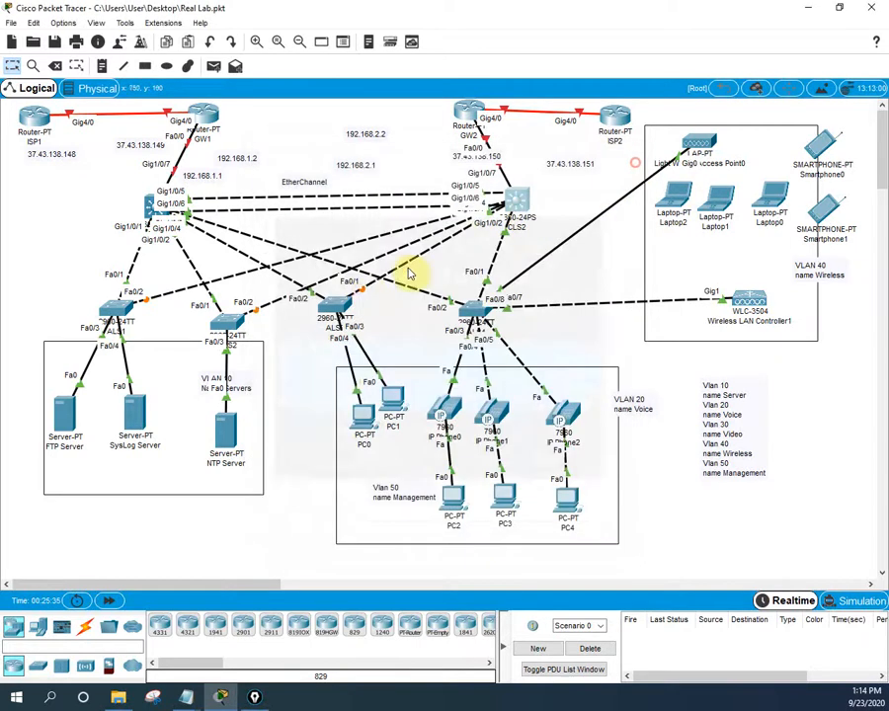
- Reposition the FTP and SysLog servers inside the VLAN 10 box and move the NTP Server out beside it, clear of the VLAN label
mouse_move(335, 312)
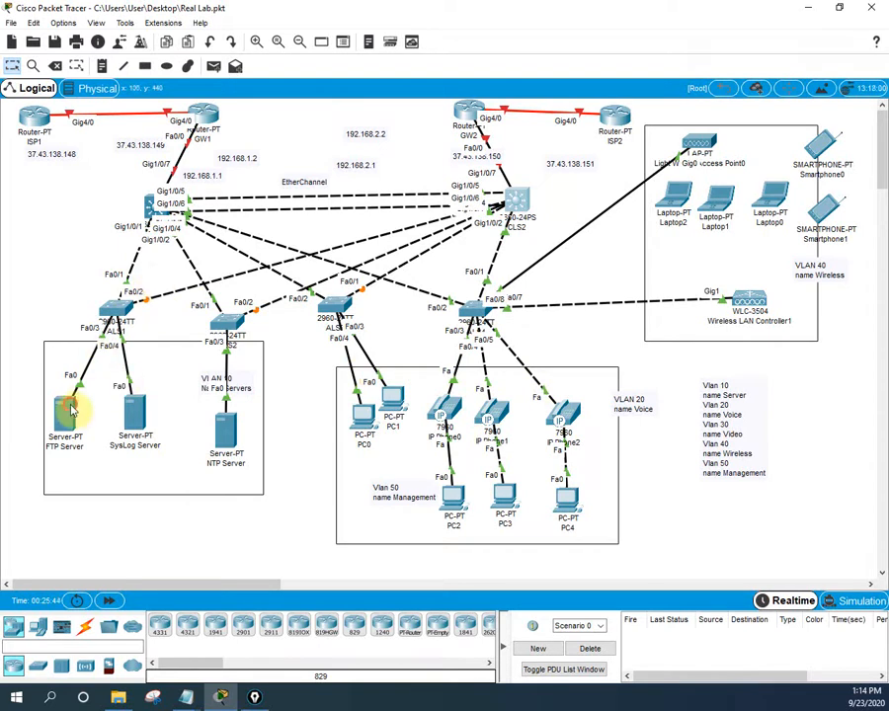
left_click_drag(63, 406, 165, 434)
mouse_move(225, 427)
left_mouse_down()
mouse_move(228, 416)
mouse_move(193, 387)
mouse_move(230, 425)
left_mouse_up()
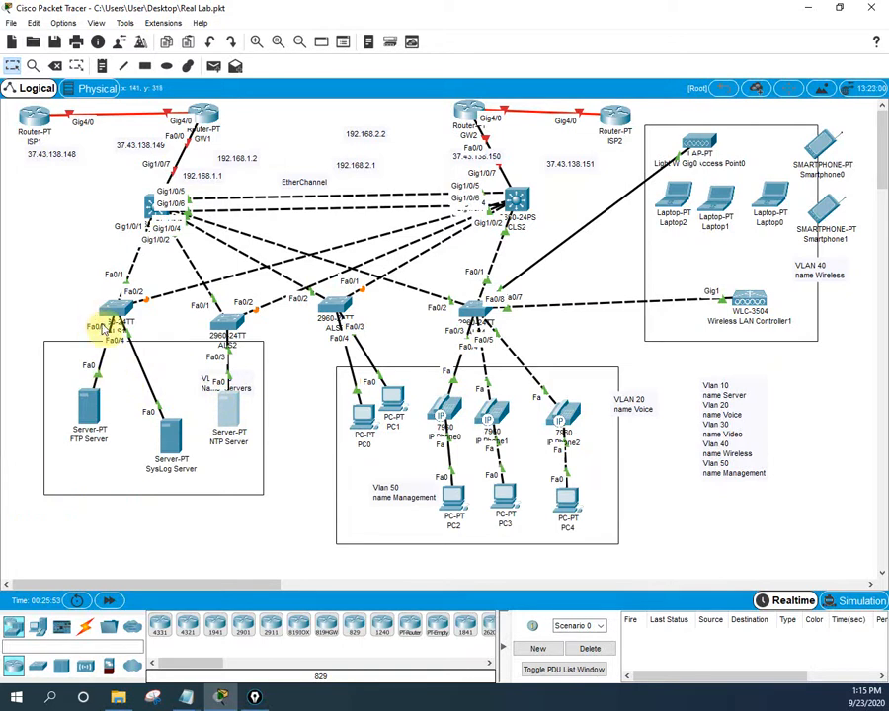
left_click_drag(221, 393, 286, 403)
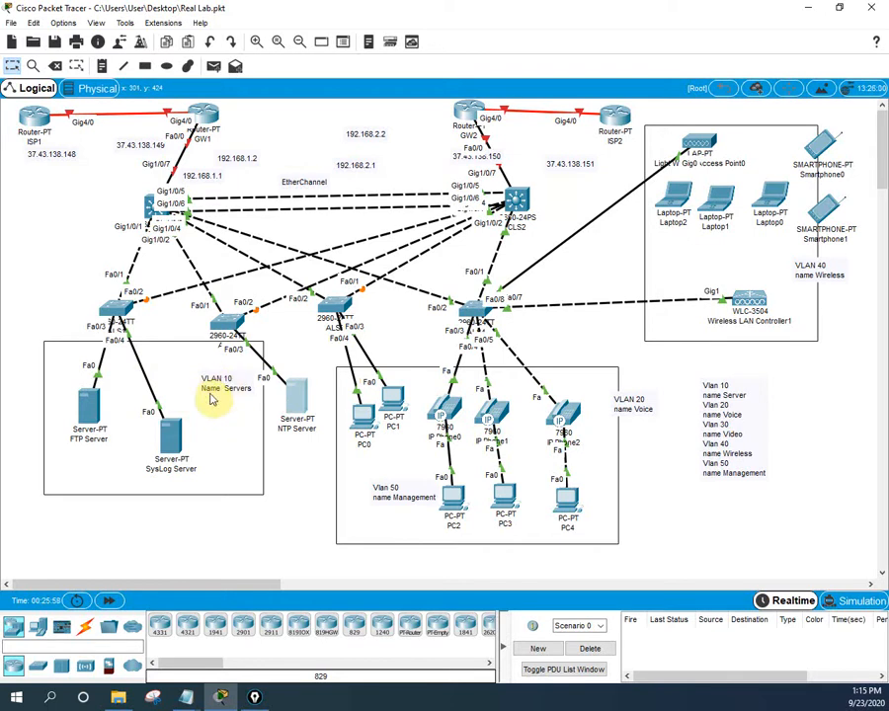
- Move the NTP Server back inside the VLAN 10 box and shift the wireless controller and VLAN 40 label within the wireless box
left_click_drag(292, 400, 233, 431)
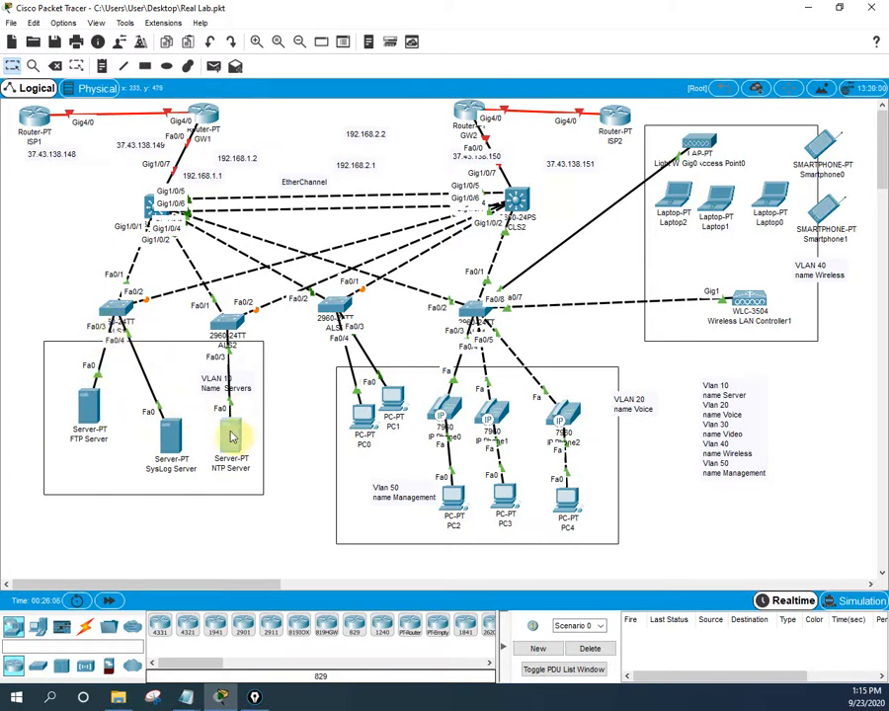
mouse_move(231, 431)
left_mouse_down()
mouse_move(280, 417)
mouse_move(241, 434)
left_mouse_up()
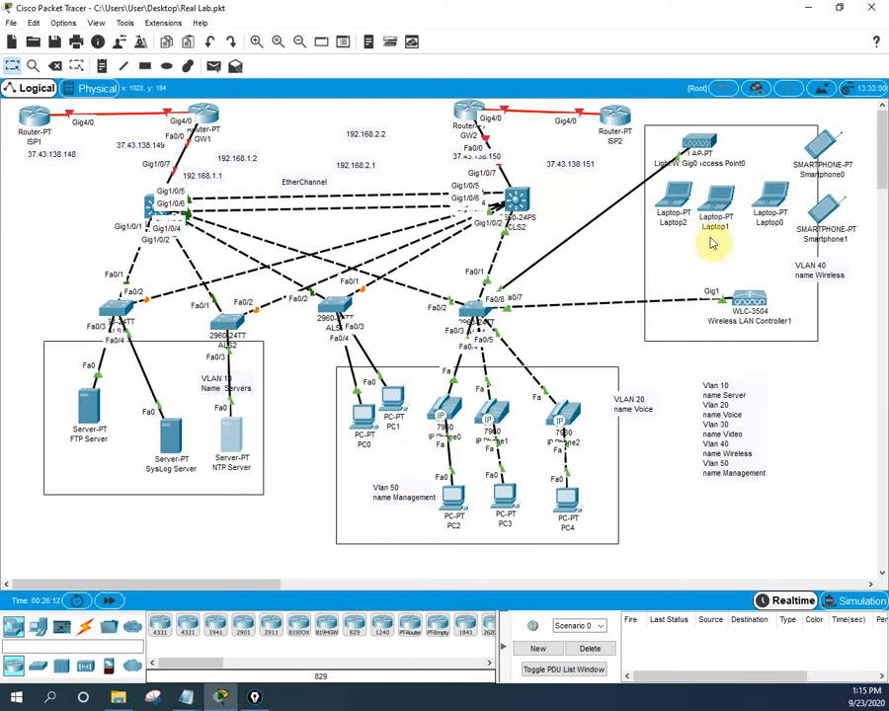
left_click(749, 301)
mouse_move(747, 302)
left_mouse_down()
mouse_move(752, 290)
mouse_move(752, 301)
left_mouse_up()
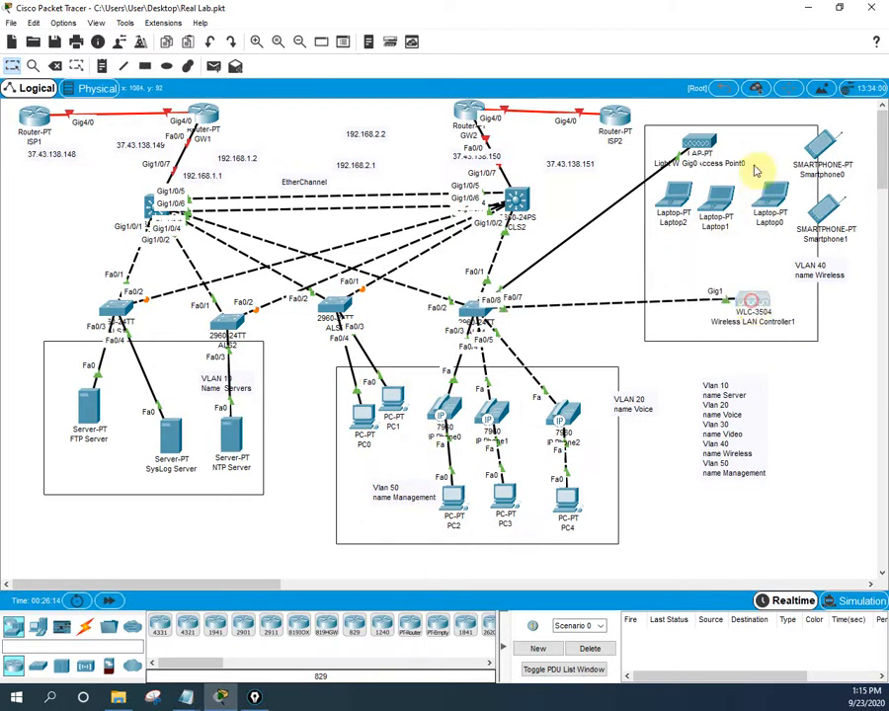
left_click_drag(818, 279, 808, 273)
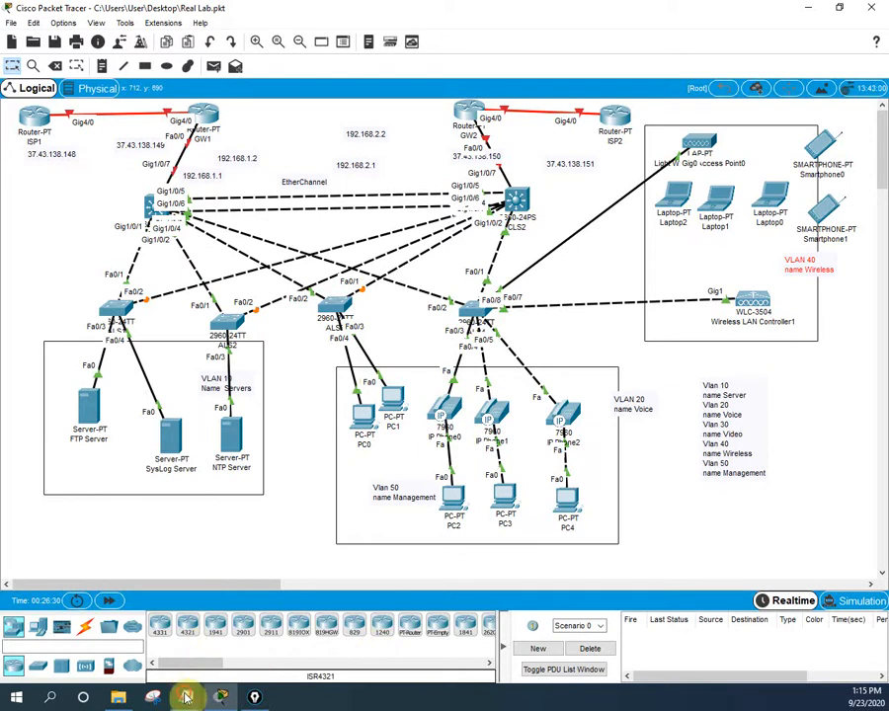
- Switch to the Notepad notes to review the VLAN list, and return to the topology
mouse_move(188, 695)
left_click(246, 619)
scroll(535, 422, "down", 2)
scroll(551, 405, "up", 1)
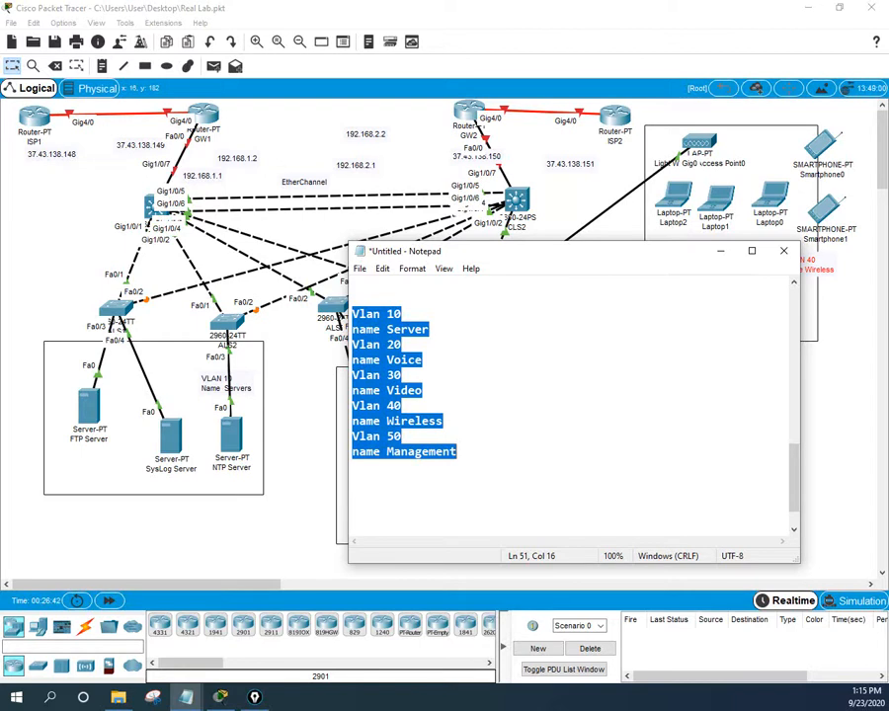
left_click(234, 438)
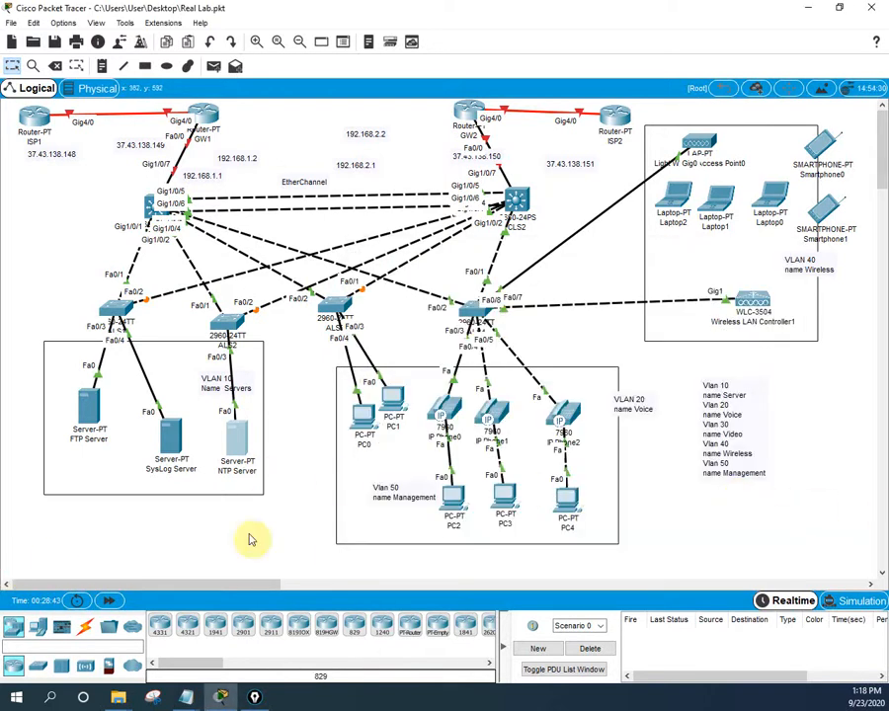
- Switch to Notepad and add the line "Access Switchport for end devices to Vlans:" below the VLAN list
mouse_move(193, 697)
left_click(258, 632)
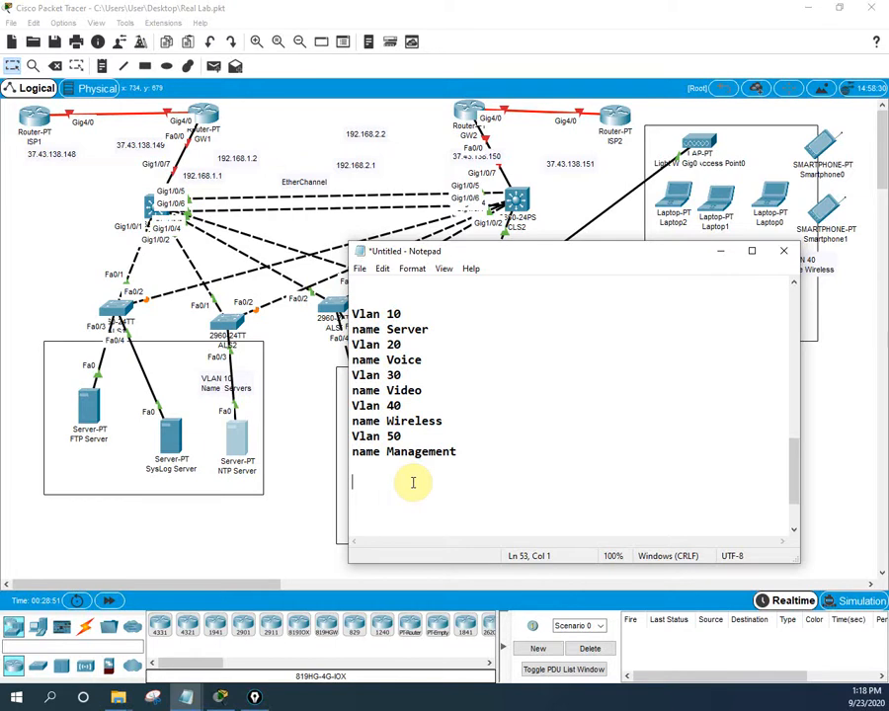
type("A")
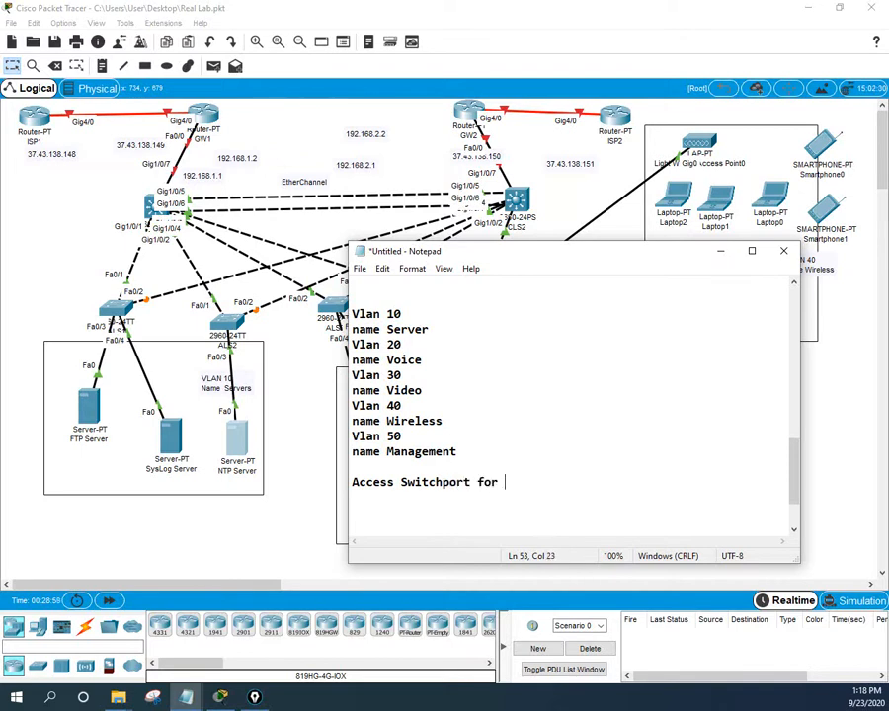
type("ccess Switchport for end devices to")
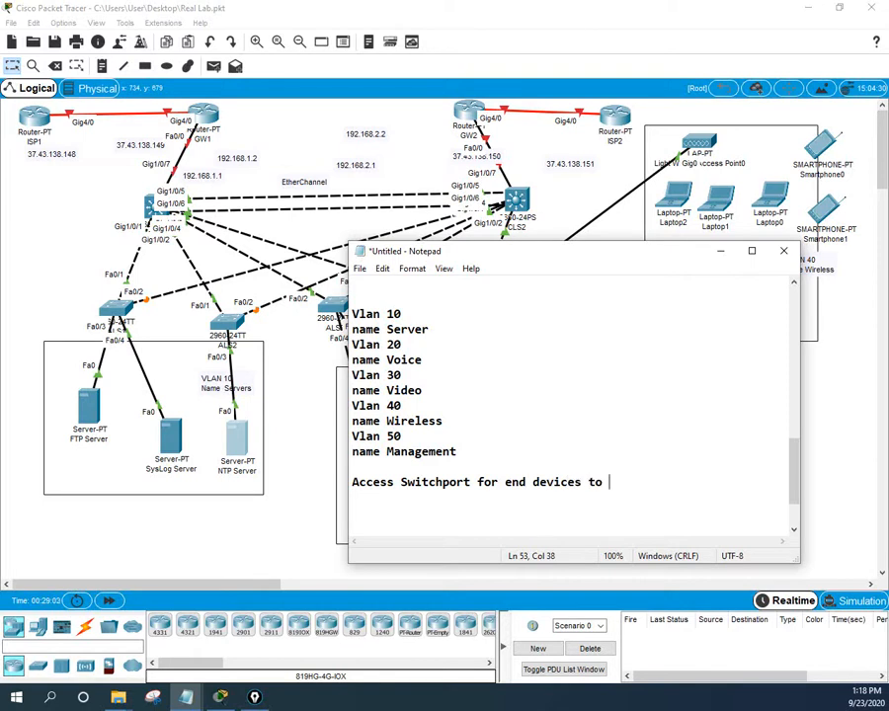
type(" Vlans:")
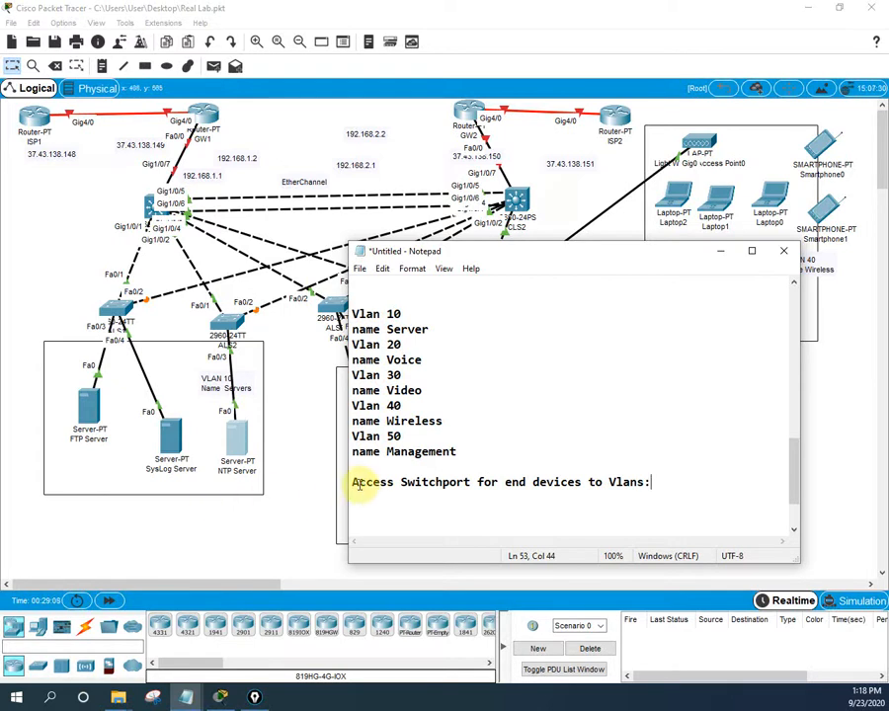
- Replace "Access" with "Assigning" at the start of the new Notepad line
mouse_move(349, 482)
left_mouse_down()
mouse_move(393, 482)
mouse_move(351, 482)
left_mouse_up()
left_click(393, 483)
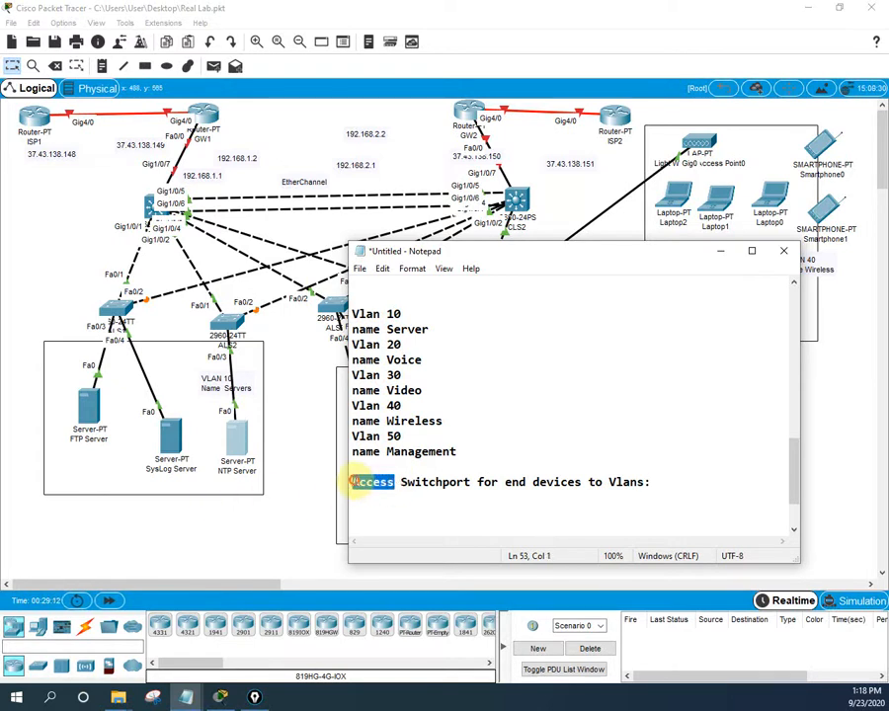
type("Assign")
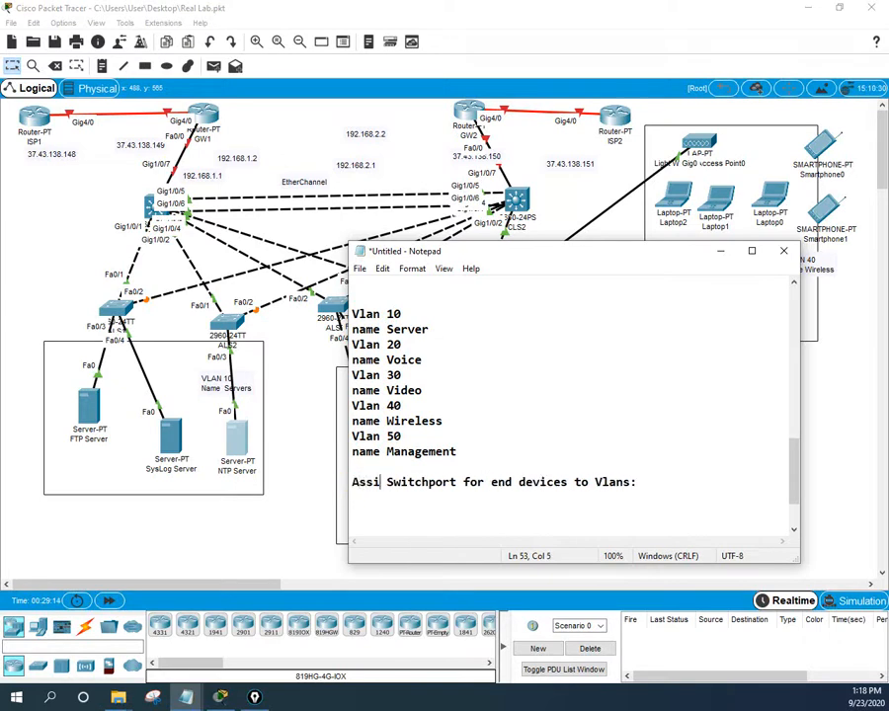
type("ing")
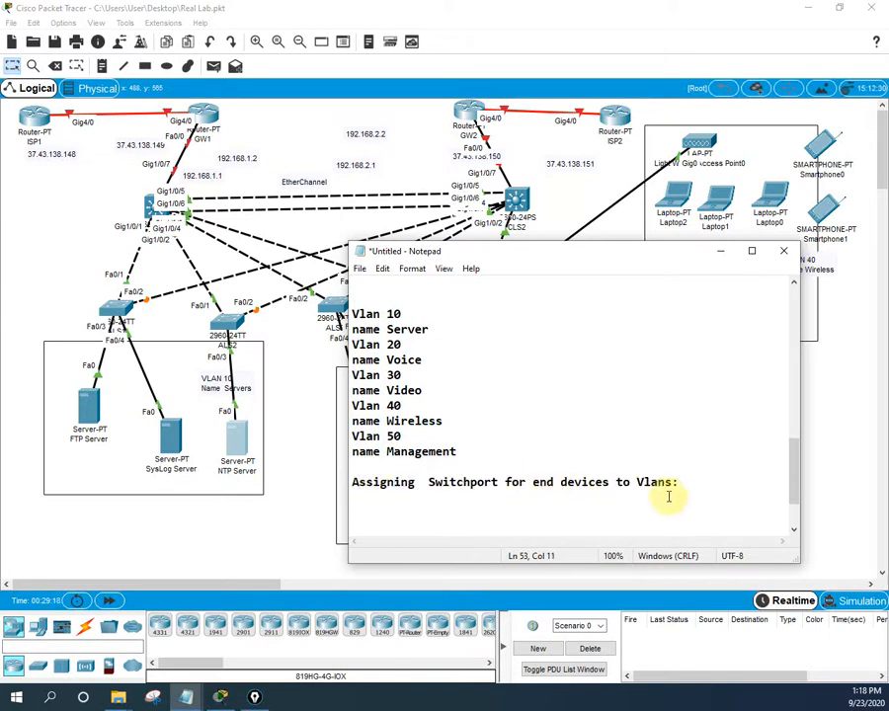
- Change "to" into "as per" before "Vlans:" in the new Notepad line
left_click(633, 483)
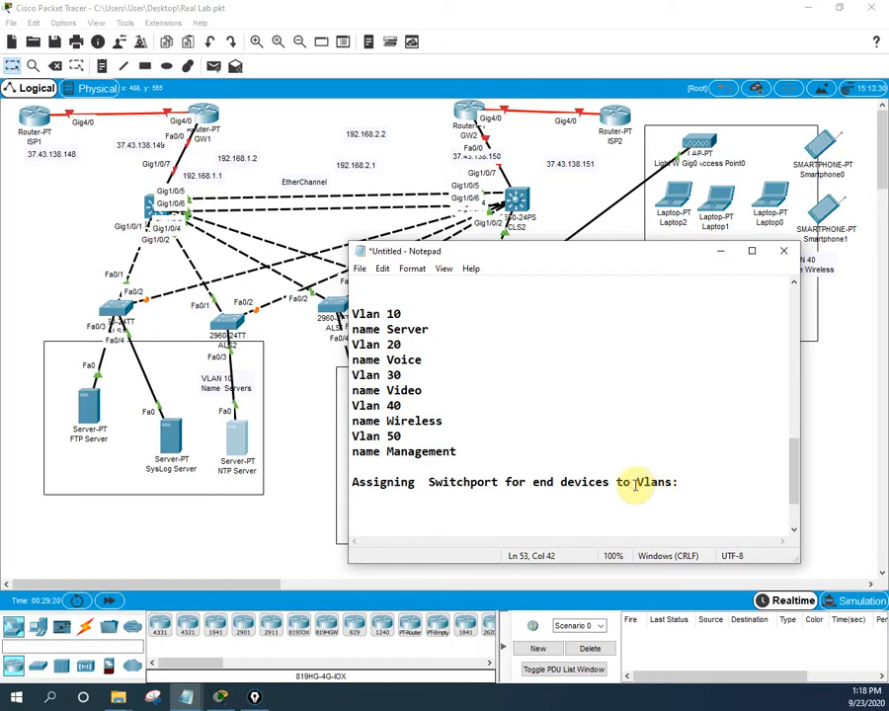
key("BackSpace")
key("BackSpace")
key("BackSpace")
type("to")
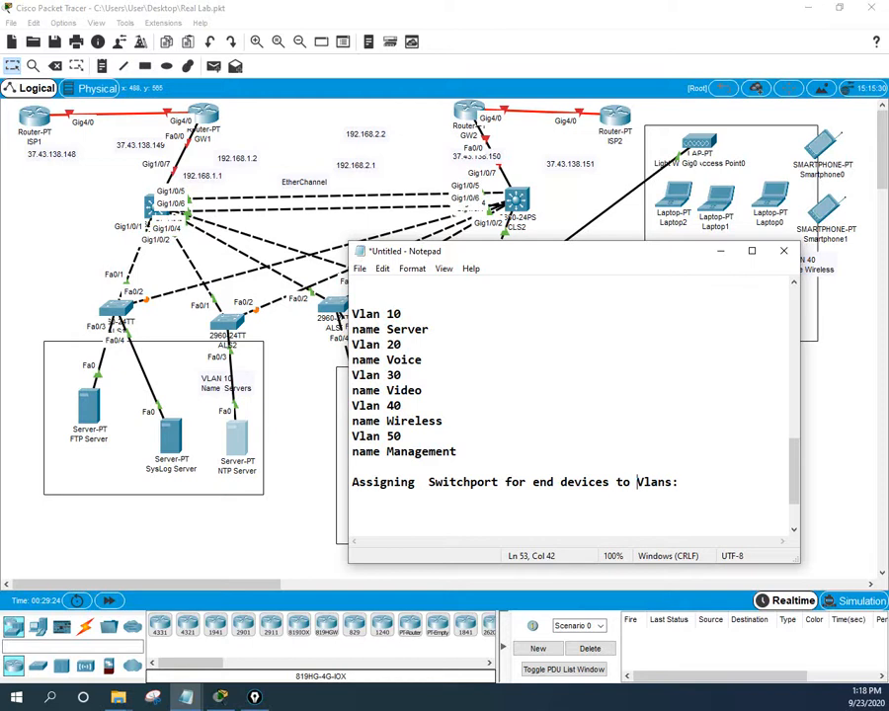
key("BackSpace")
key("BackSpace")
key("BackSpace")
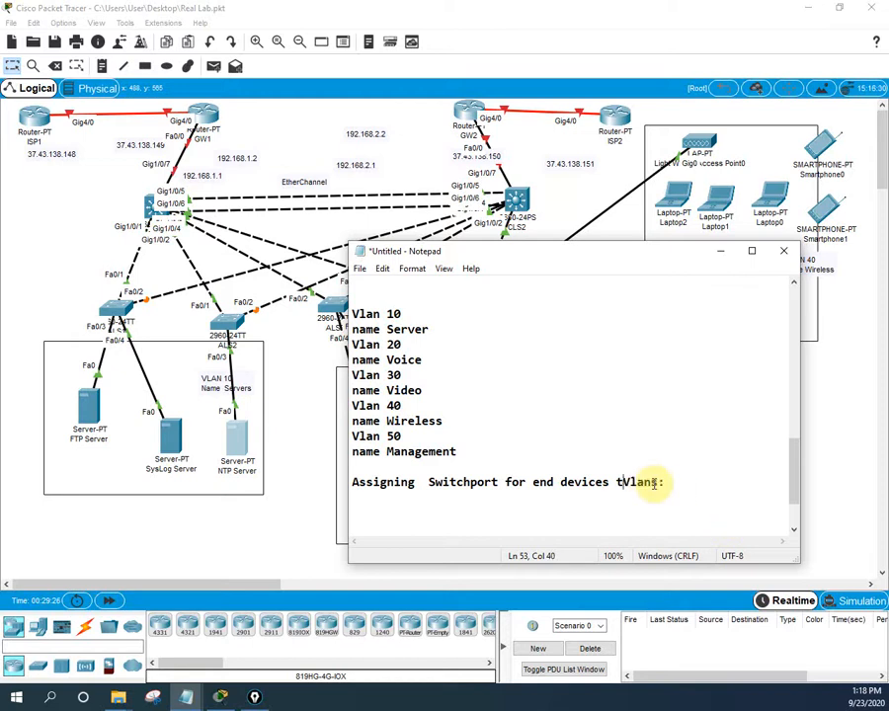
type("as ")
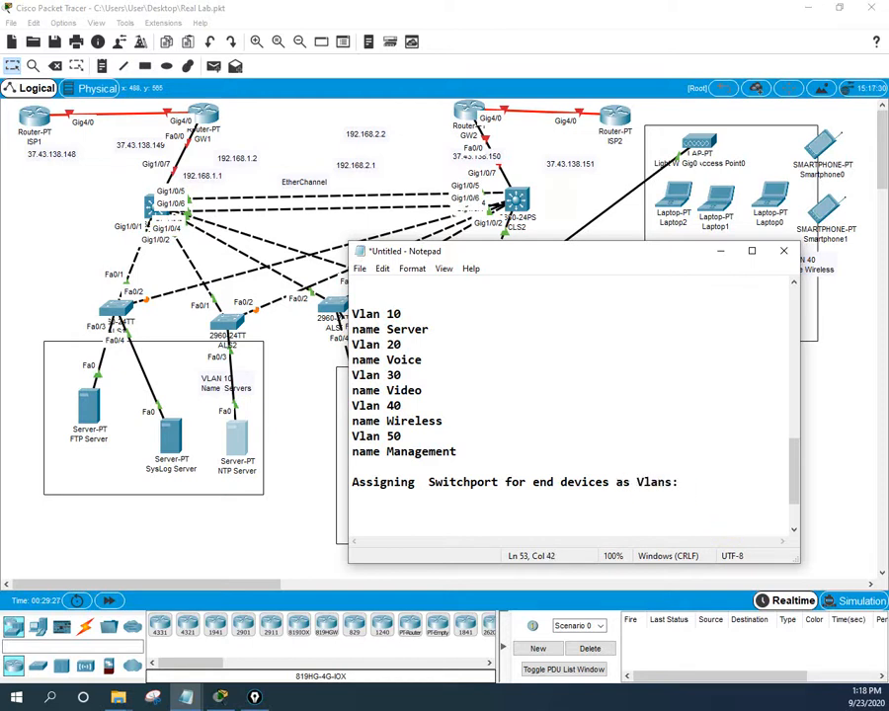
type("per")
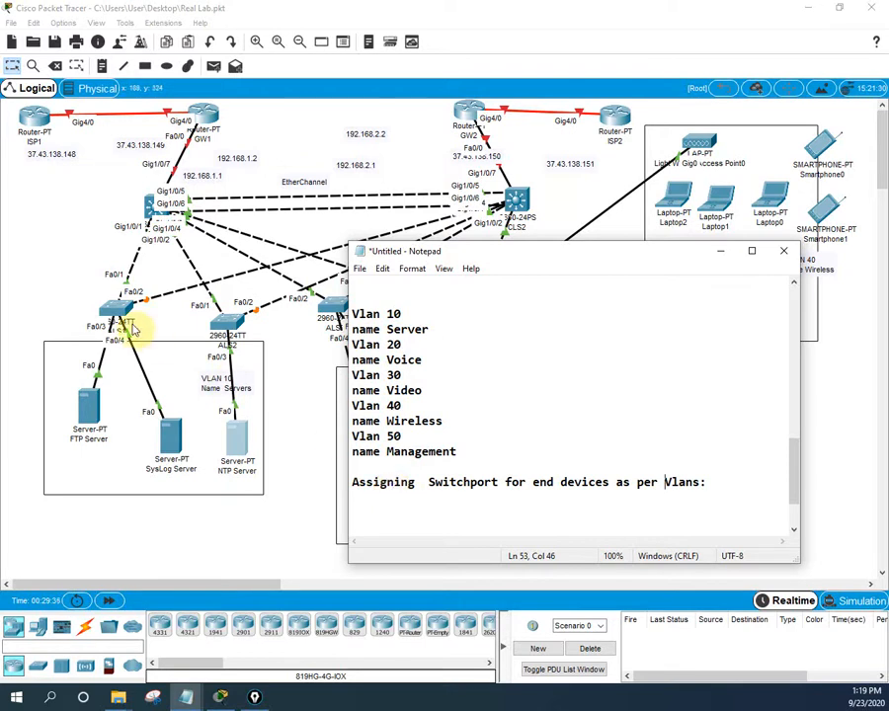
- Rearrange the FTP, SysLog and NTP servers inside the VLAN 10 box beneath their access switches
left_click(56, 390)
mouse_move(57, 390)
left_mouse_down()
mouse_move(17, 371)
mouse_move(53, 341)
mouse_move(59, 393)
left_mouse_up()
mouse_move(166, 446)
left_mouse_down()
mouse_move(182, 423)
mouse_move(227, 395)
mouse_move(146, 420)
mouse_move(168, 434)
left_mouse_up()
mouse_move(237, 434)
left_mouse_down()
mouse_move(212, 459)
mouse_move(175, 460)
mouse_move(199, 468)
mouse_move(224, 447)
mouse_move(230, 456)
mouse_move(233, 434)
left_mouse_up()
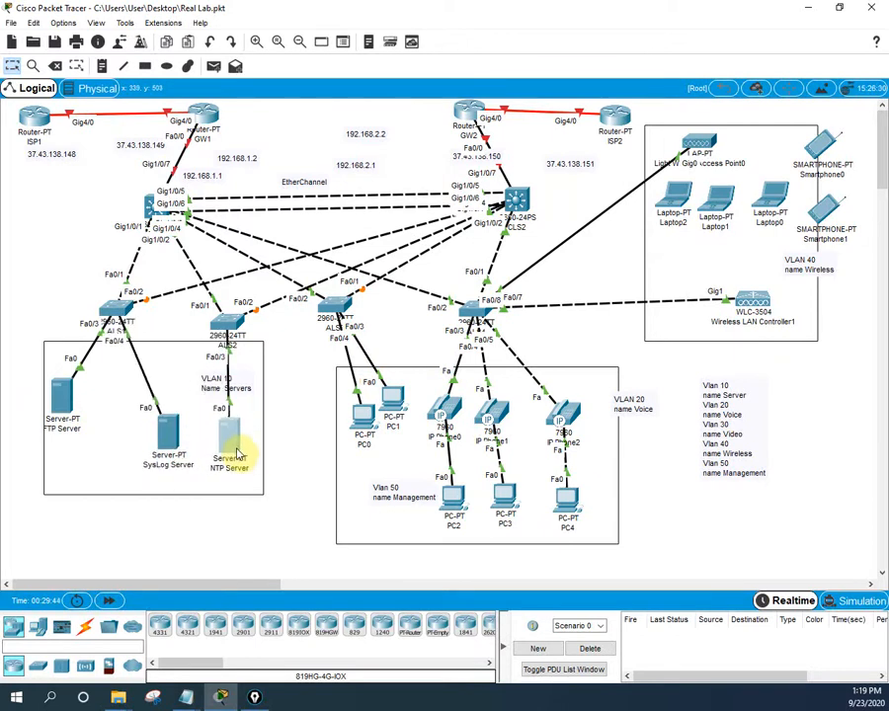
mouse_move(74, 397)
left_mouse_down()
mouse_move(69, 407)
mouse_move(93, 419)
mouse_move(45, 415)
mouse_move(26, 369)
mouse_move(75, 405)
left_mouse_up()
left_click_drag(167, 430, 131, 411)
left_click_drag(230, 434, 213, 422)
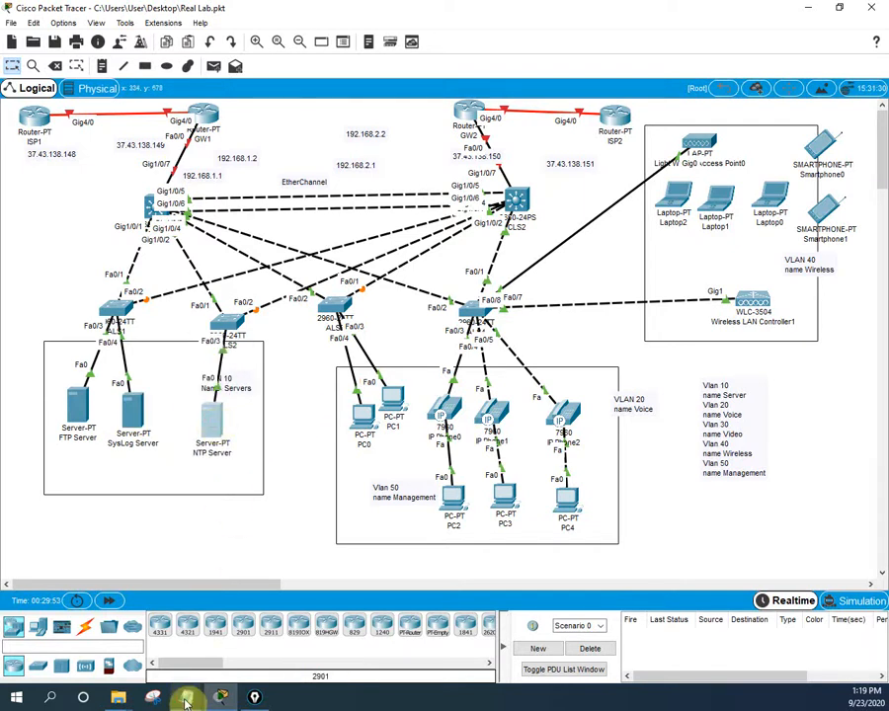
- In Notepad, replace the "Assigning Switchport" line with the heading "Access Layer switch Configuraiton:" and add "ASW1:" beneath it
mouse_move(186, 695)
left_click(290, 624)
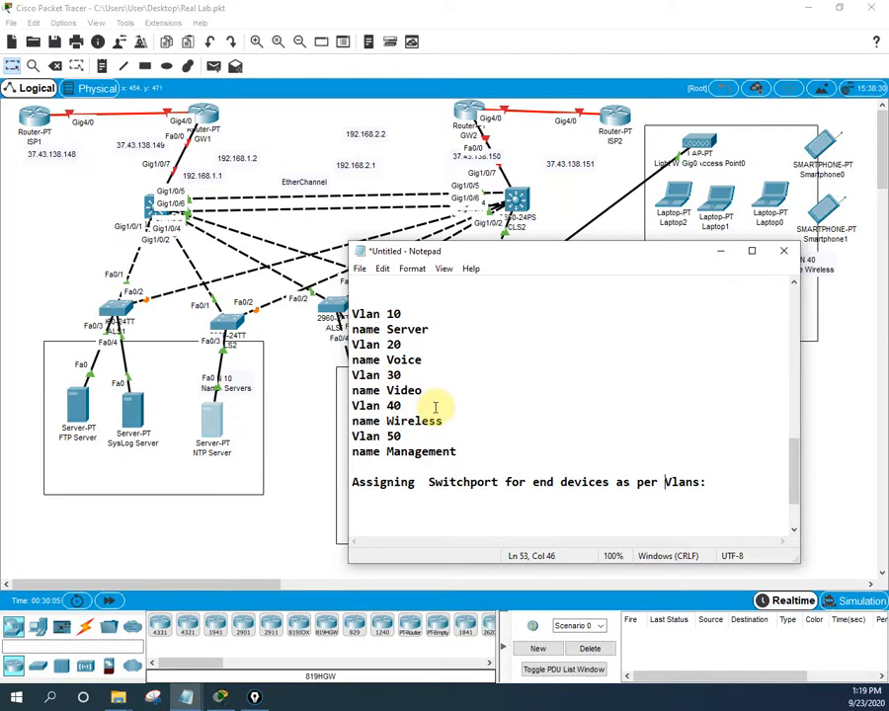
left_click(513, 482)
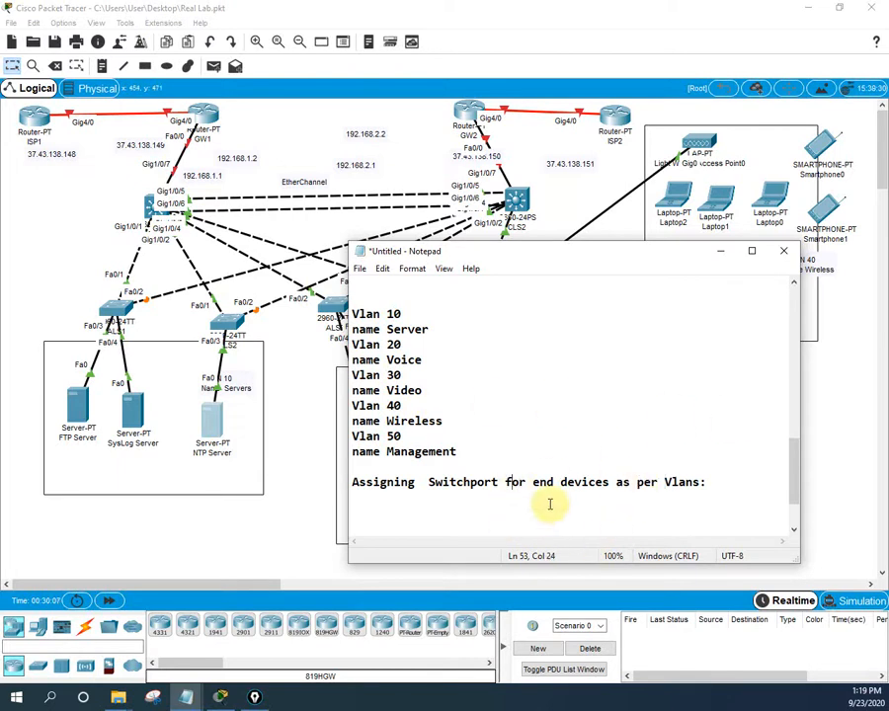
scroll(633, 440, "down", 2)
scroll(632, 443, "up", 1)
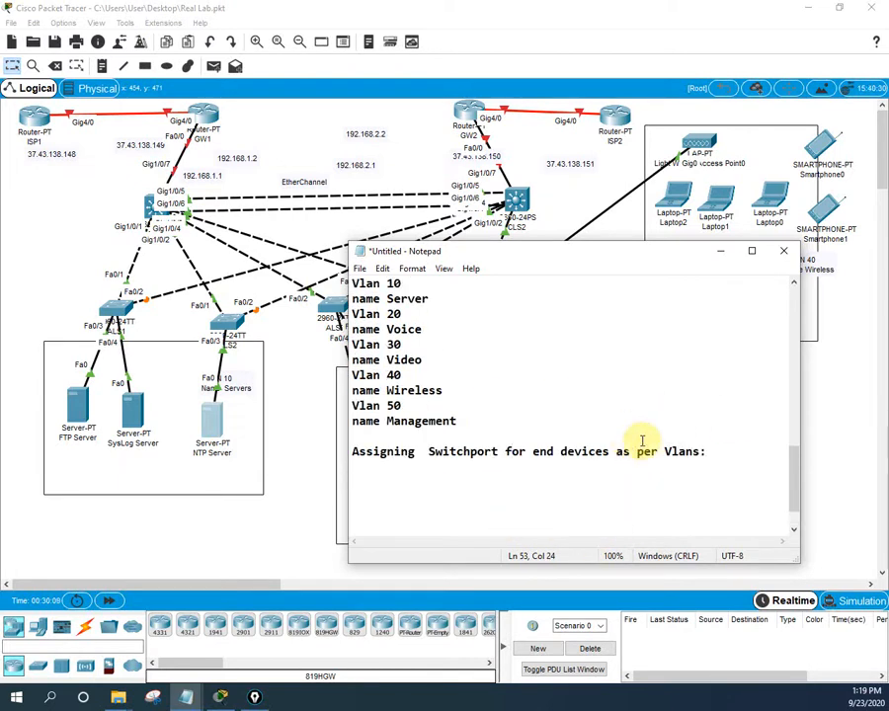
left_click(729, 456)
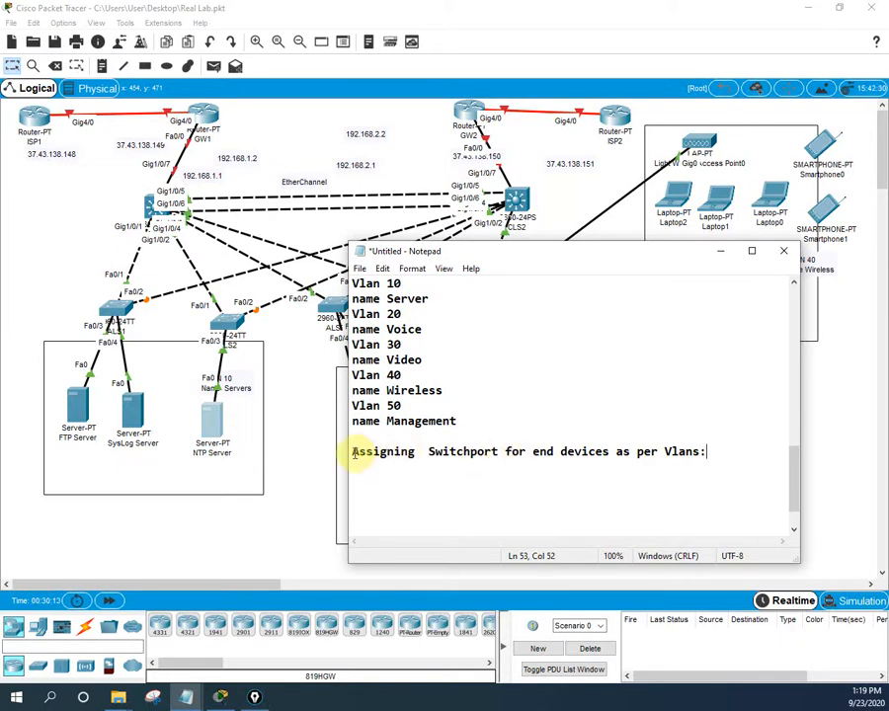
left_click_drag(354, 452, 713, 459)
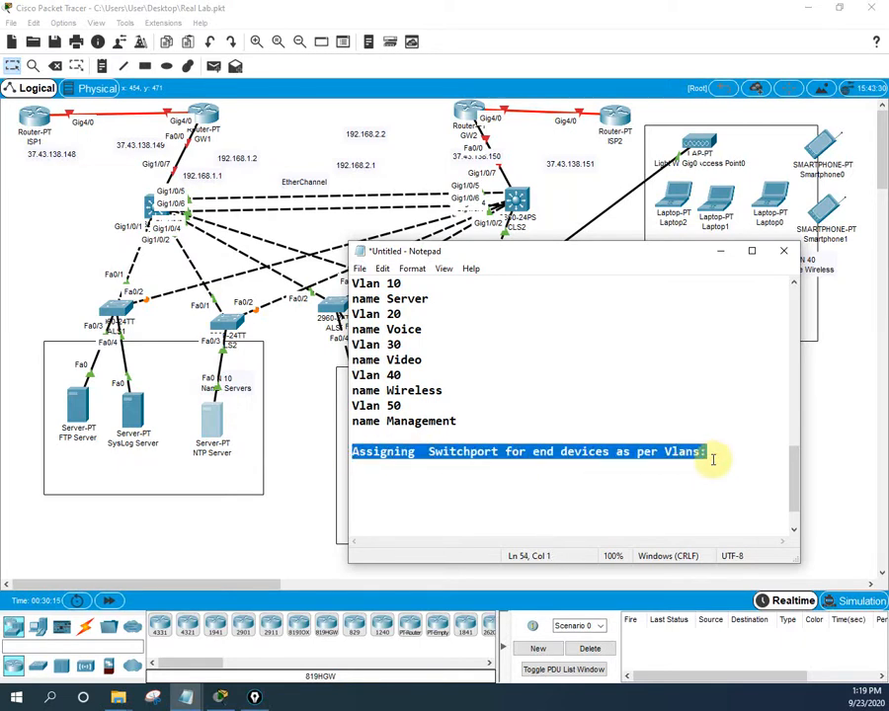
type("A")
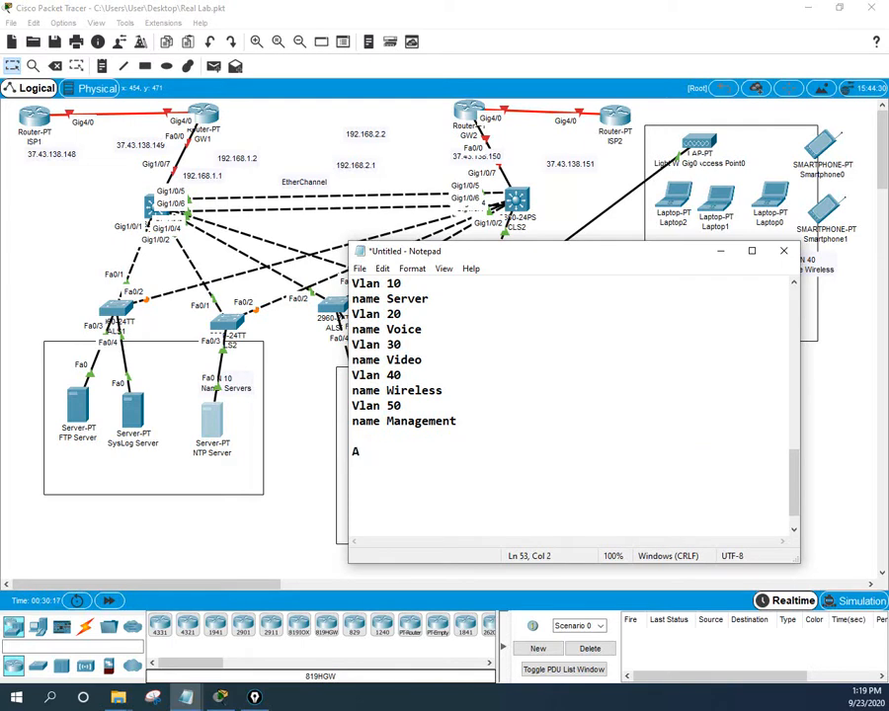
type("ccess Layer swit")
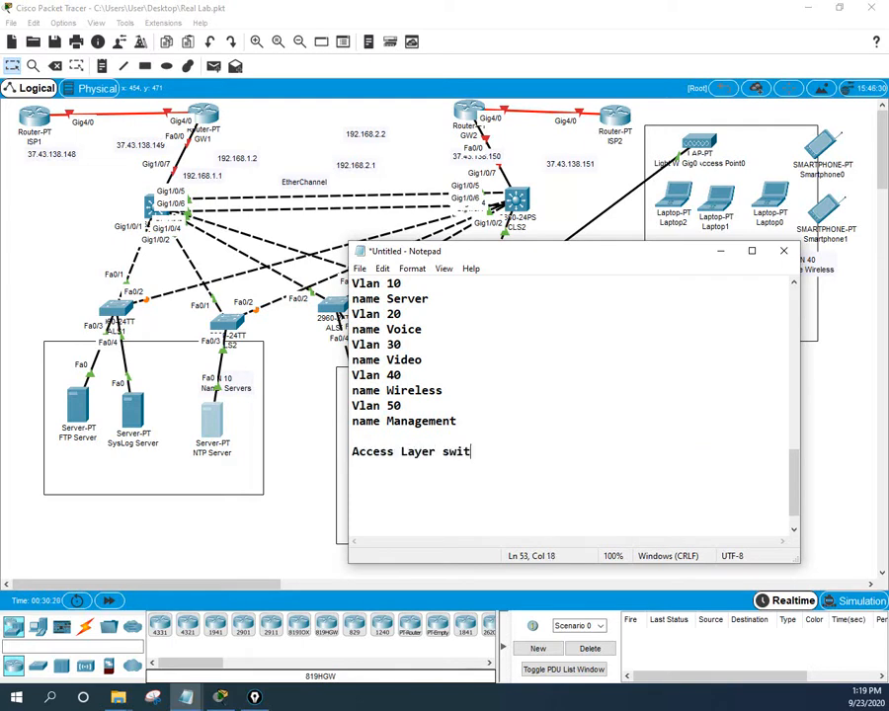
type("ch Config")
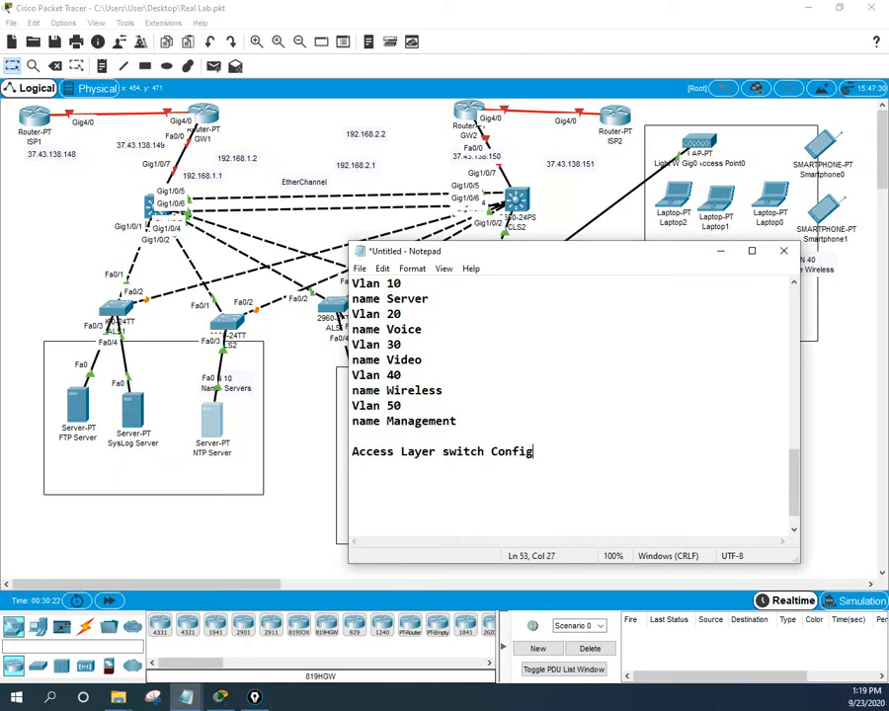
type("uraiton:")
key("Return")
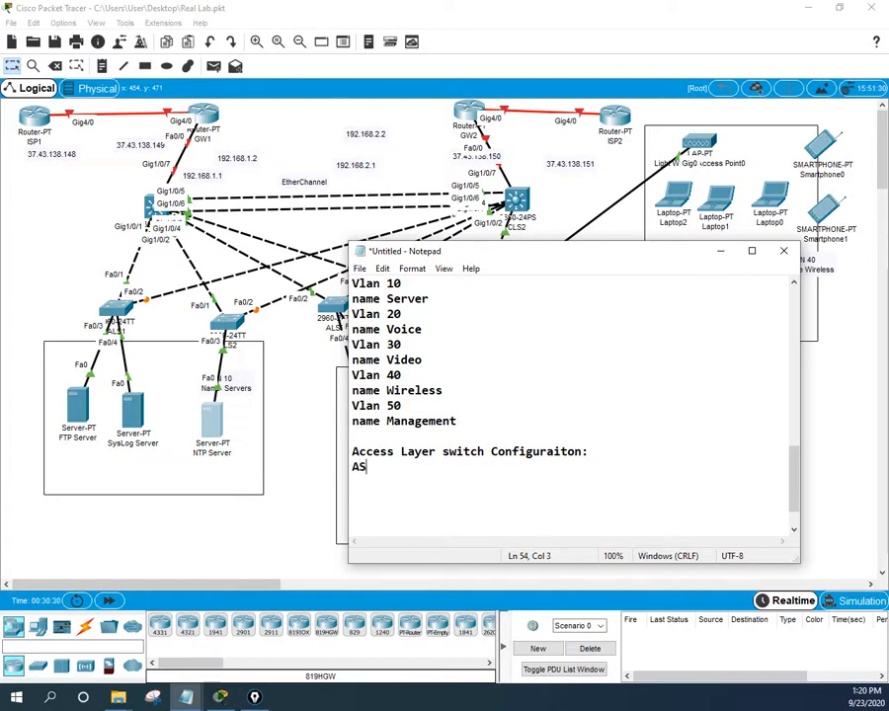
type("ASW1:")
key("Return")
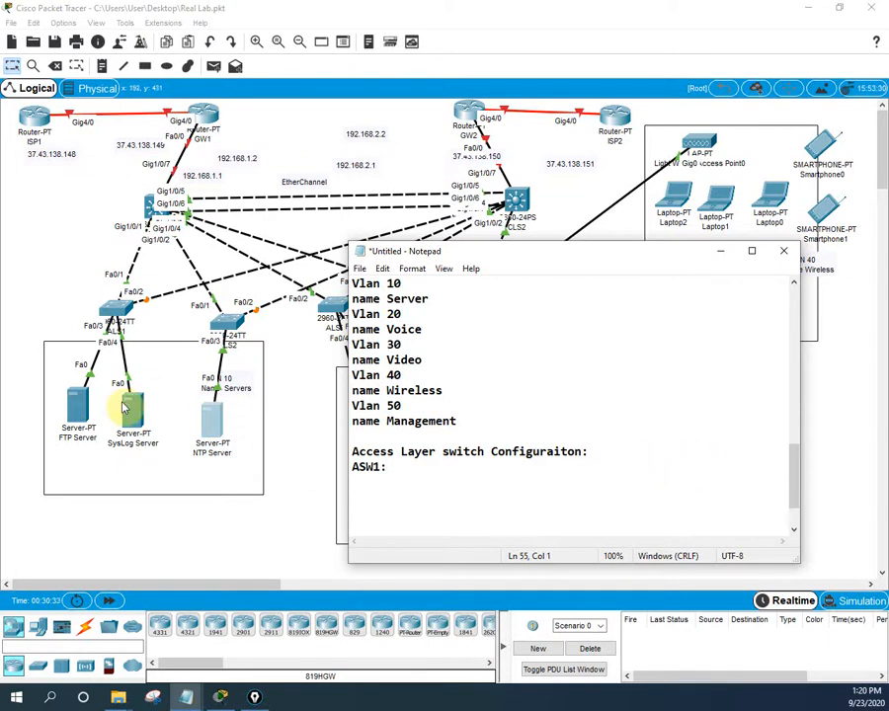
- Spread the FTP and SysLog servers further apart inside the VLAN 10 box in Packet Tracer
left_click_drag(82, 412, 58, 413)
left_click_drag(131, 410, 152, 413)
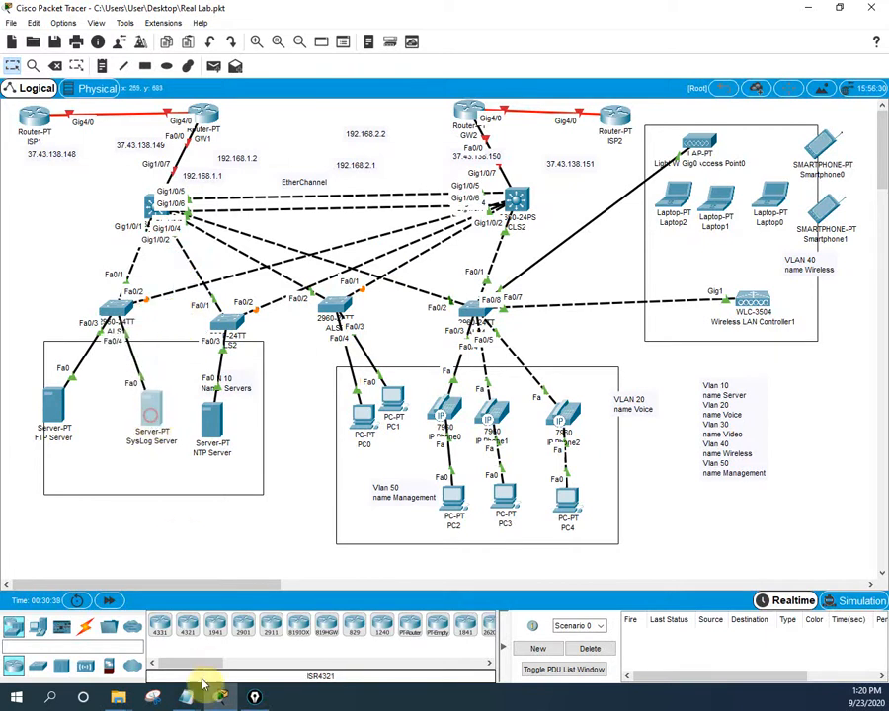
- Switch back to Notepad and correct the switch label below the heading to "ALS1:"
mouse_move(185, 697)
left_click(291, 640)
left_click(375, 468)
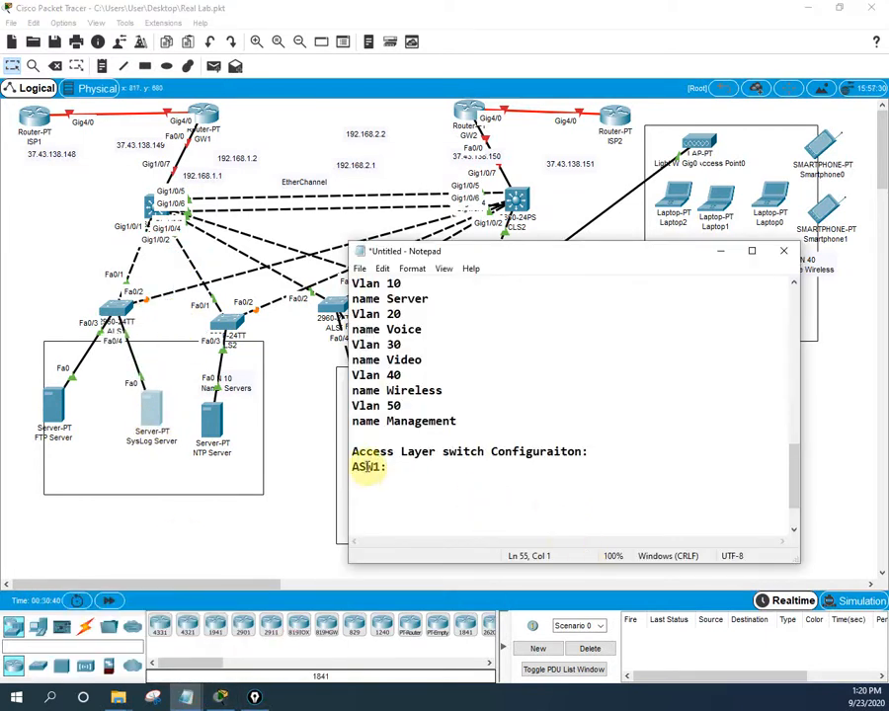
left_click_drag(361, 466, 367, 468)
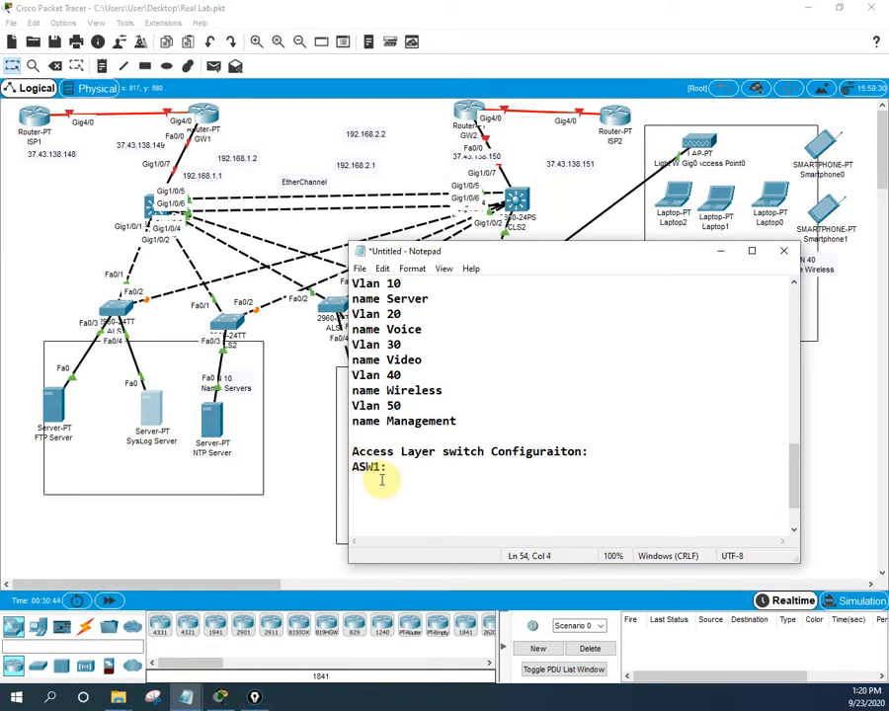
key("BackSpace")
type("L")
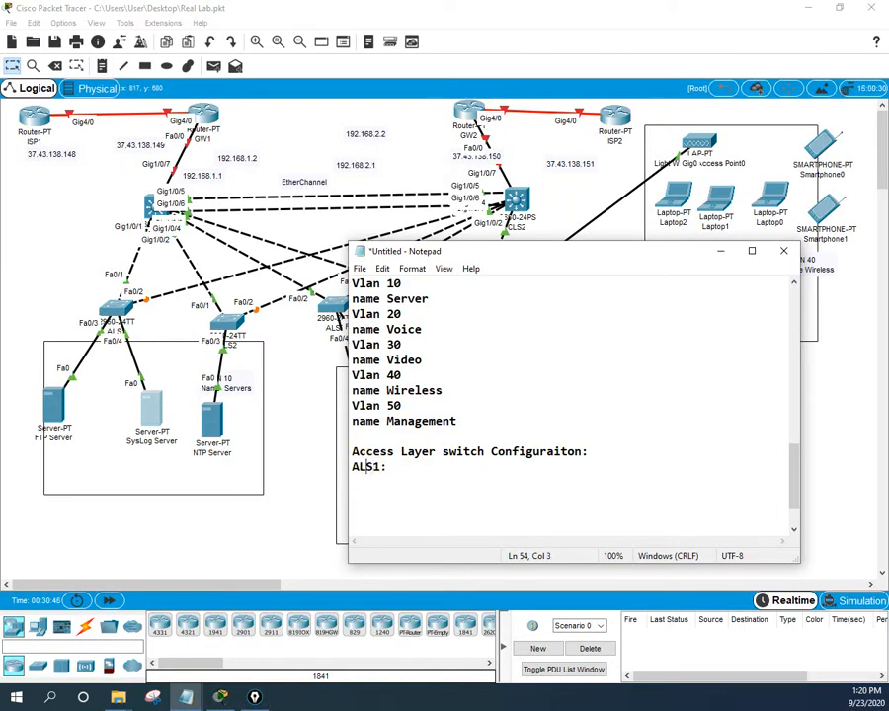
- Add the command line "int range f0/3" under the ALS1 label
key("Right")
key("Right")
key("Right")
key("Return")
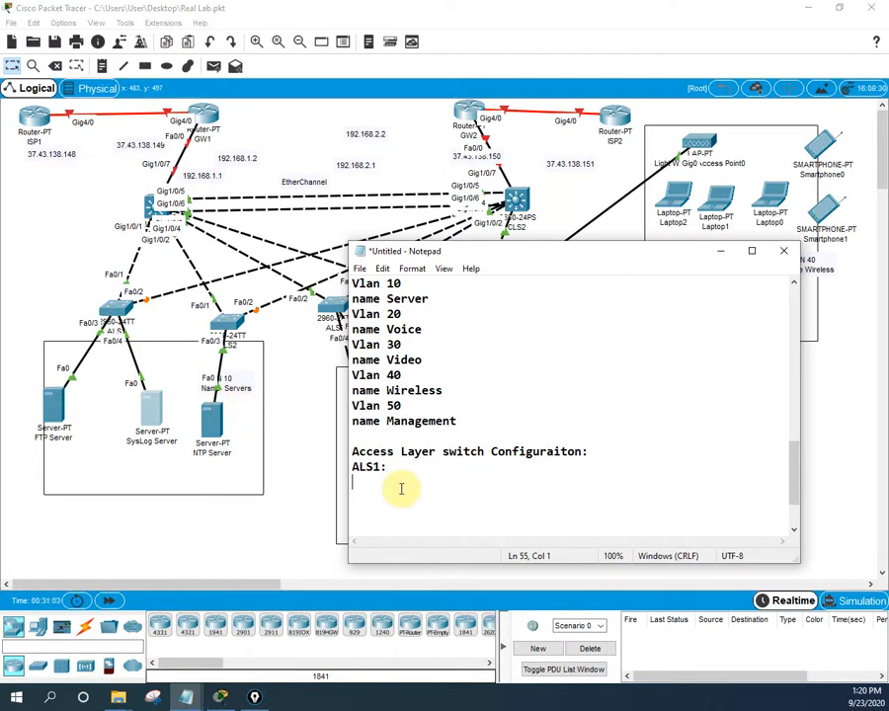
type("int ")
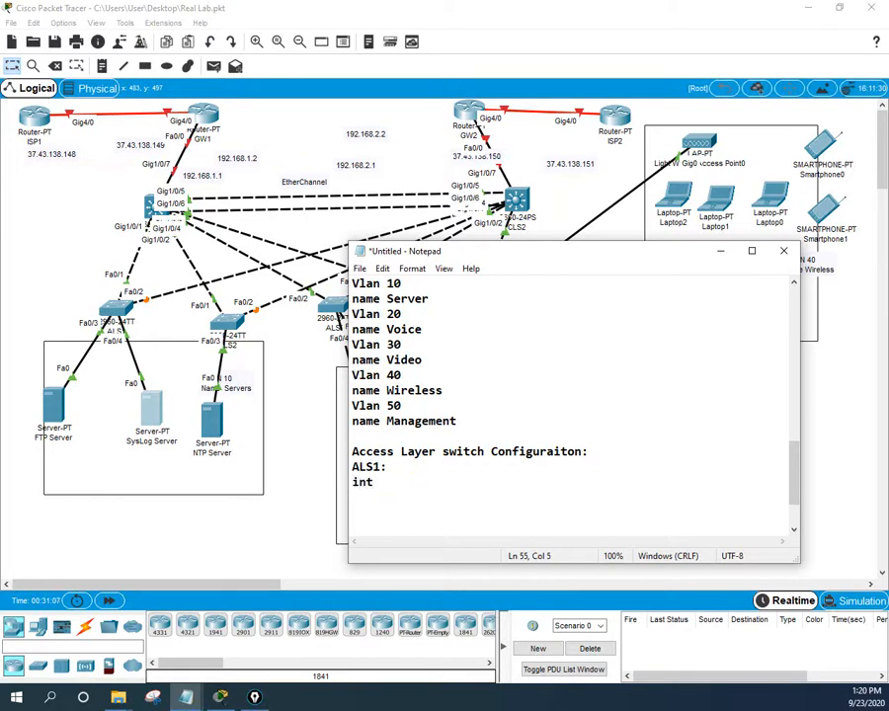
type("ra")
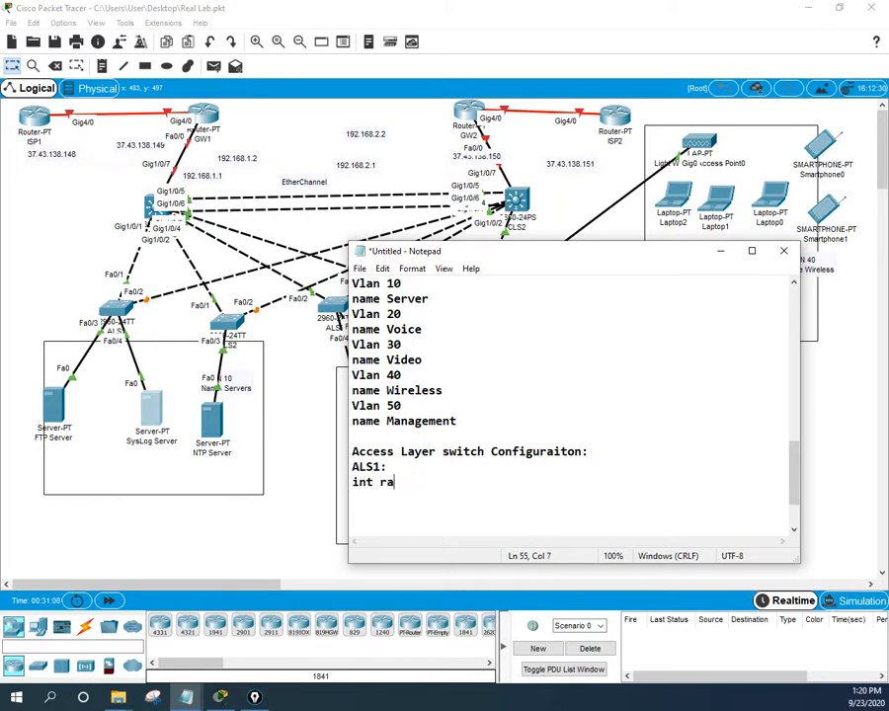
type("nge f0/3")
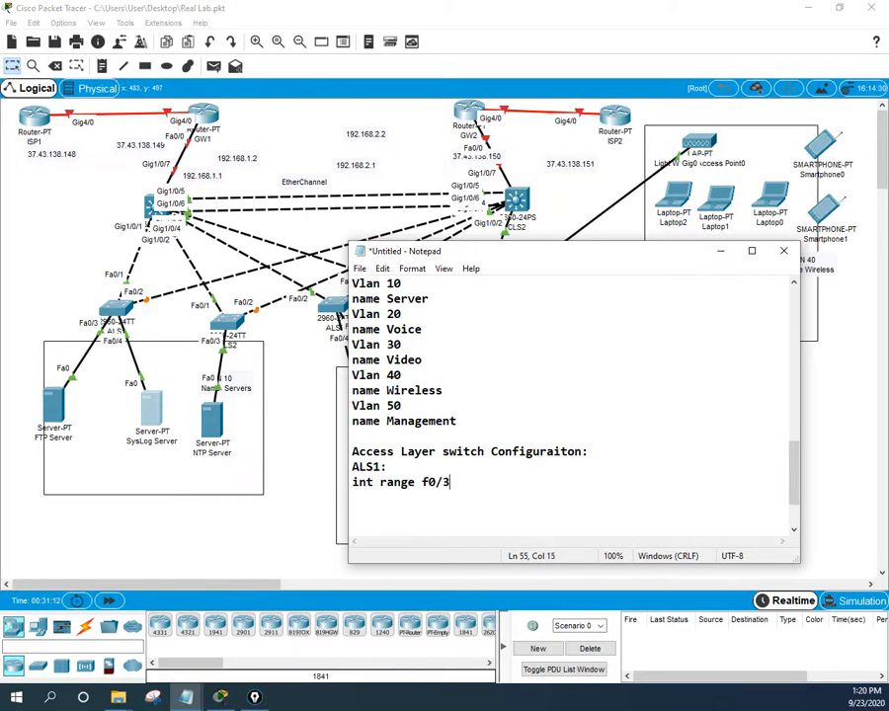
- Complete the ALS1 block in the notes with int range f0/3-4, switchport access vlan 10 and switchport mode access
type("-4")
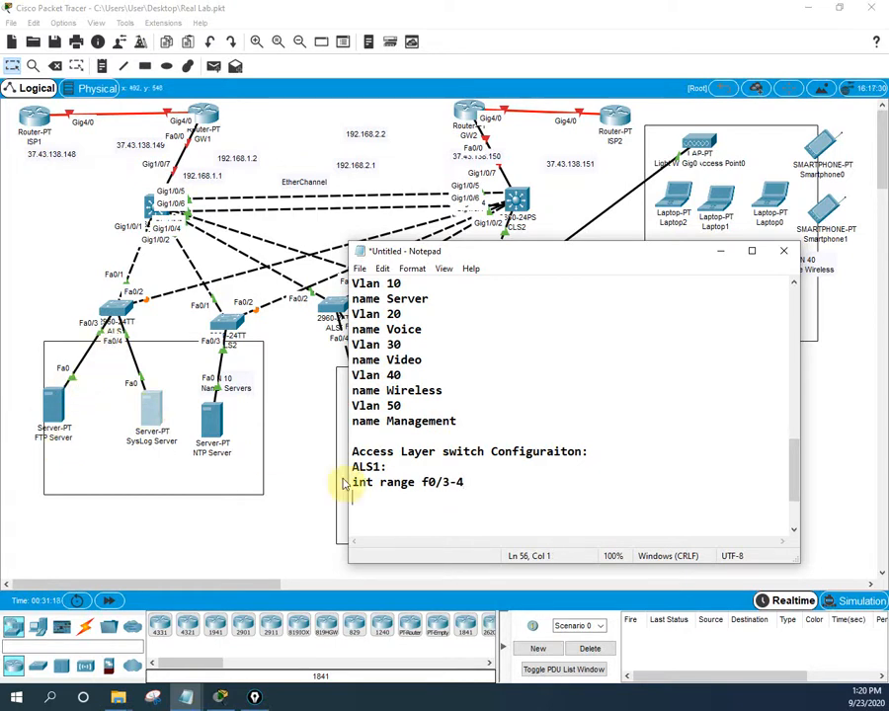
type("switchport ")
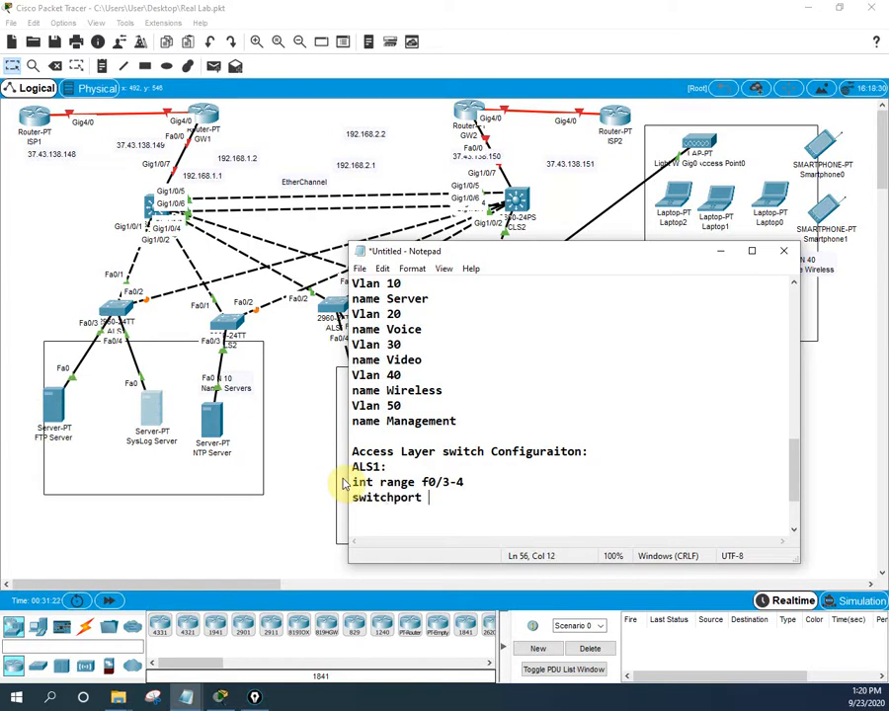
type("access vlan 10")
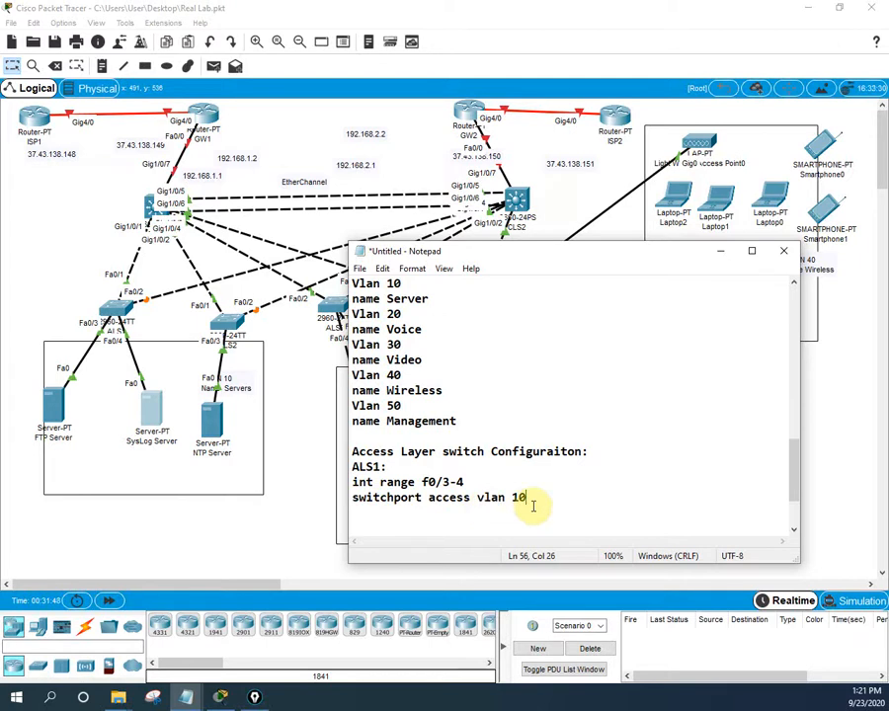
key("Return")
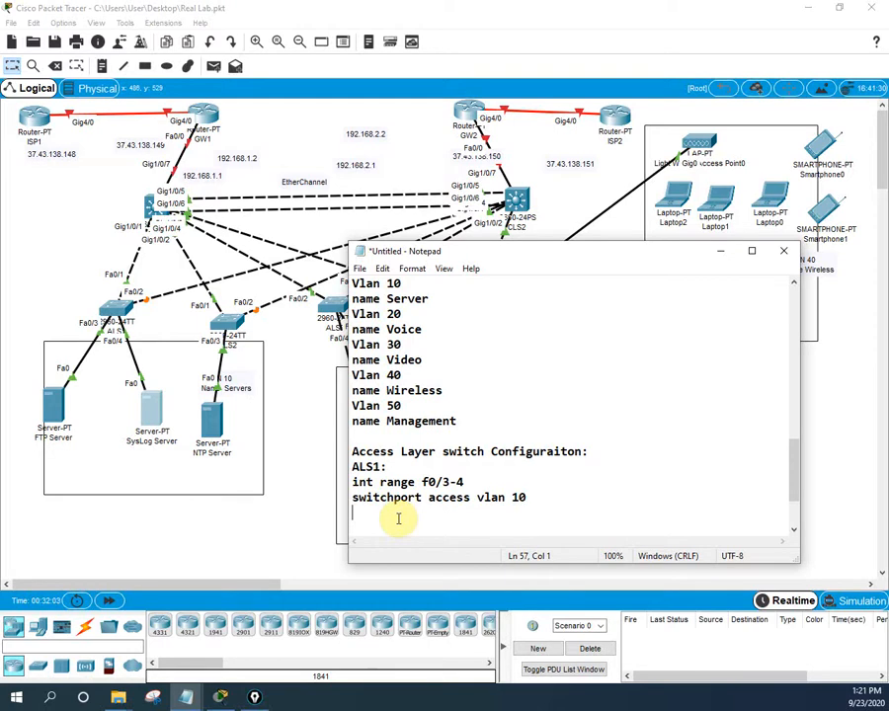
type("switch")
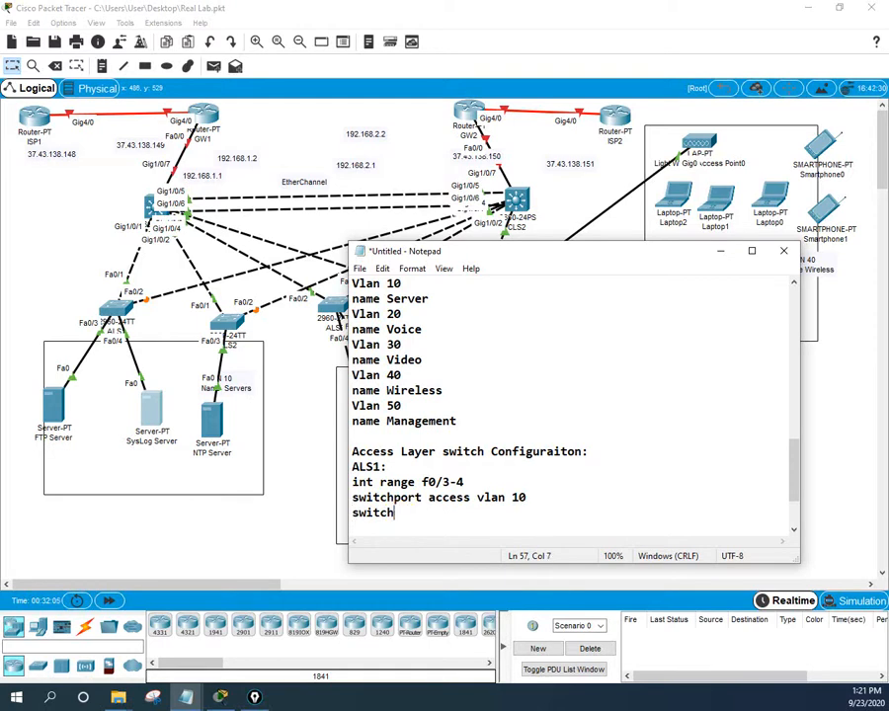
type("port mode acces")
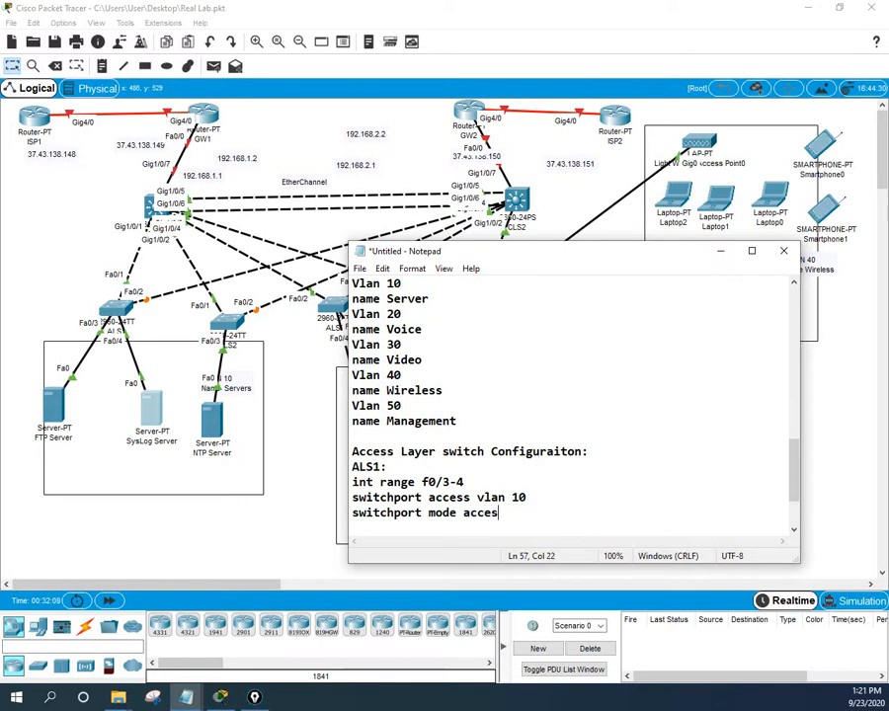
type("s")
- Nudge the NTP Server in the Packet Tracer topology and duplicate the ALS1 block below the original in the untitled Notepad notes
left_click_drag(518, 514, 344, 472)
left_click(344, 472)
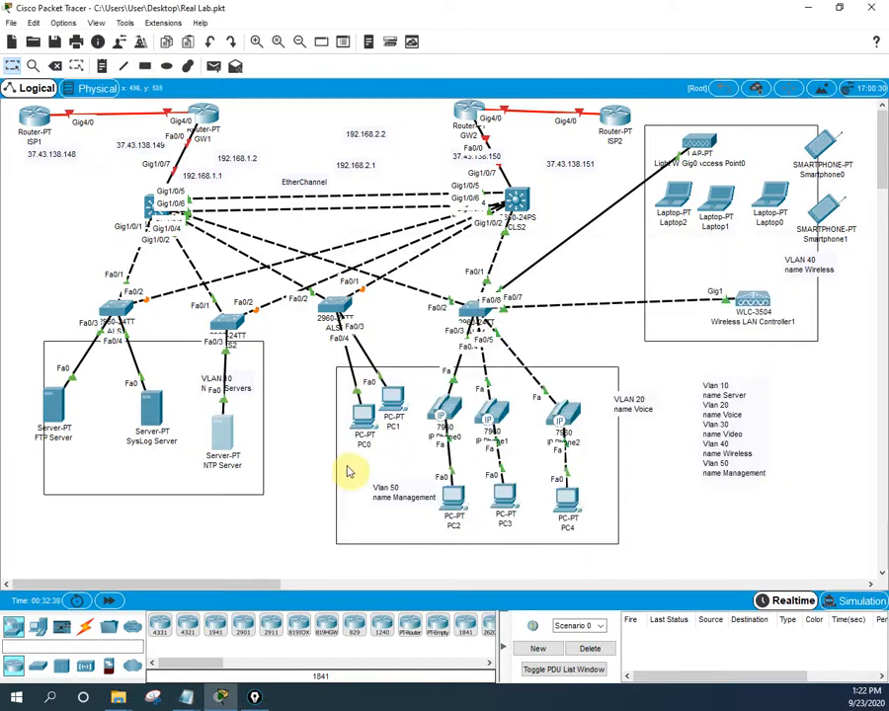
mouse_move(222, 426)
left_mouse_down()
mouse_move(341, 361)
mouse_move(332, 271)
mouse_move(311, 351)
mouse_move(234, 460)
mouse_move(202, 417)
mouse_move(218, 424)
left_mouse_up()
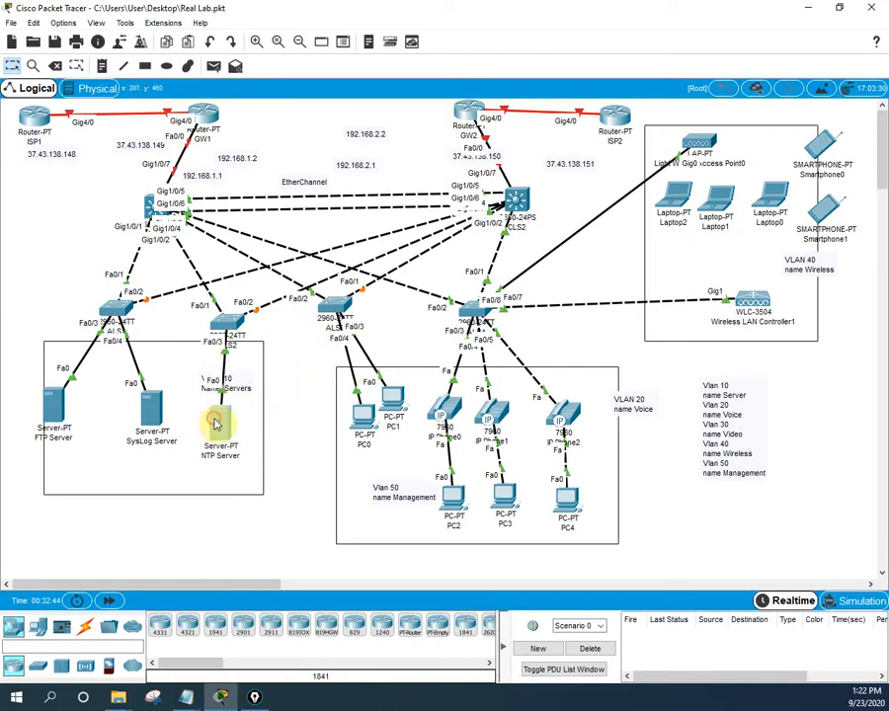
left_click(188, 696)
left_click(229, 653)
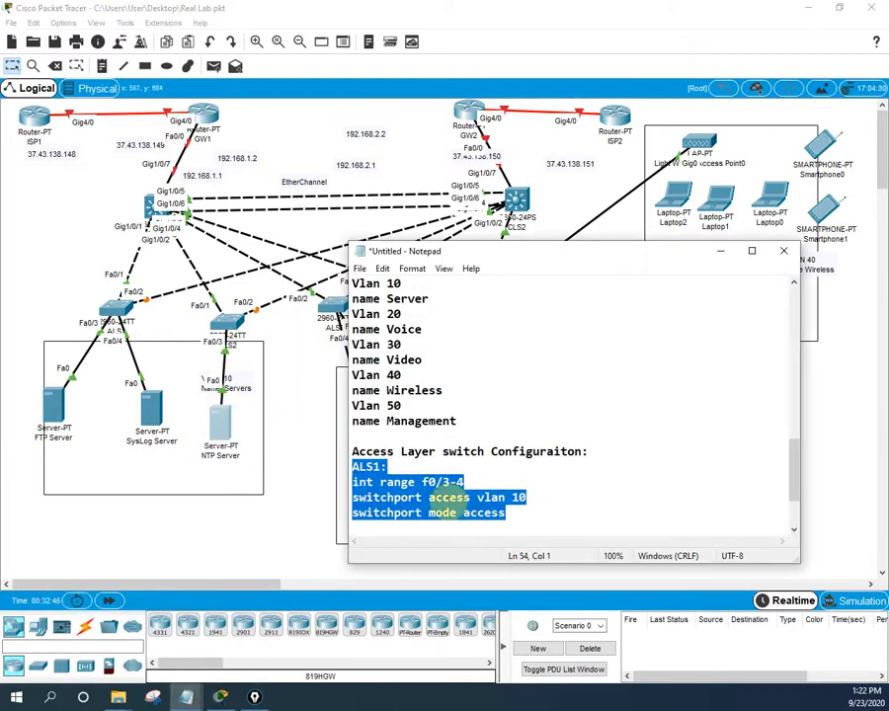
right_click(456, 497)
left_click(494, 334)
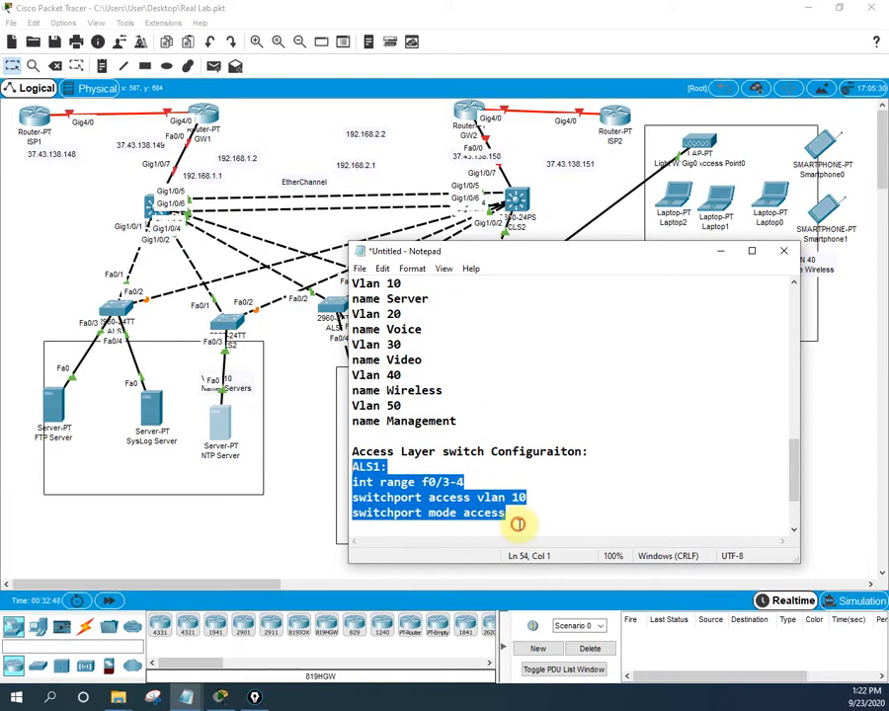
left_click(518, 524)
key("Return")
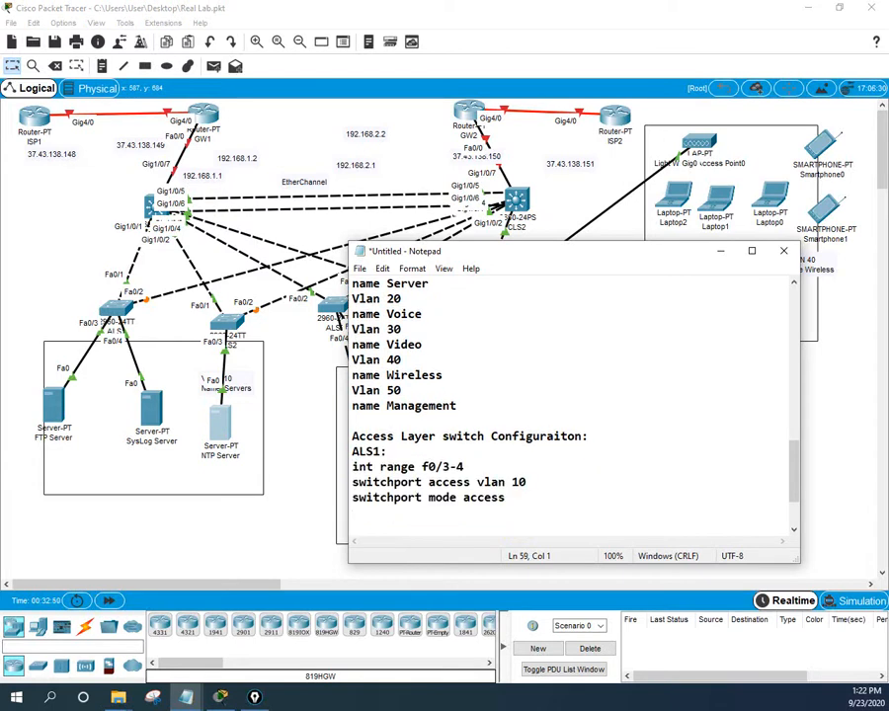
key("ctrl+v")
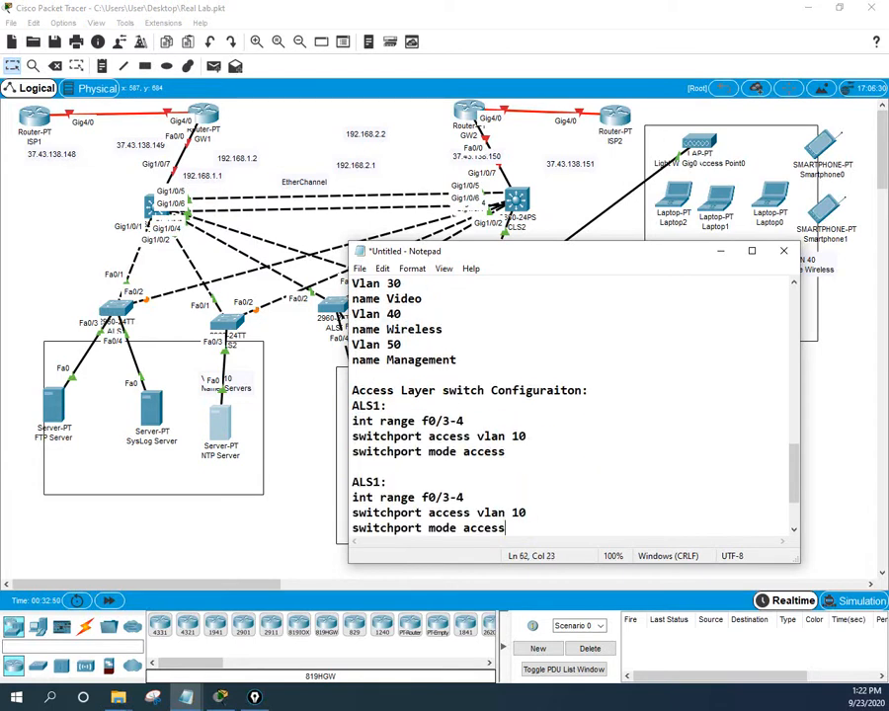
- Relabel the copied block as ALS2 and shorten its interface range to f0/3
left_click(380, 481)
type("2")
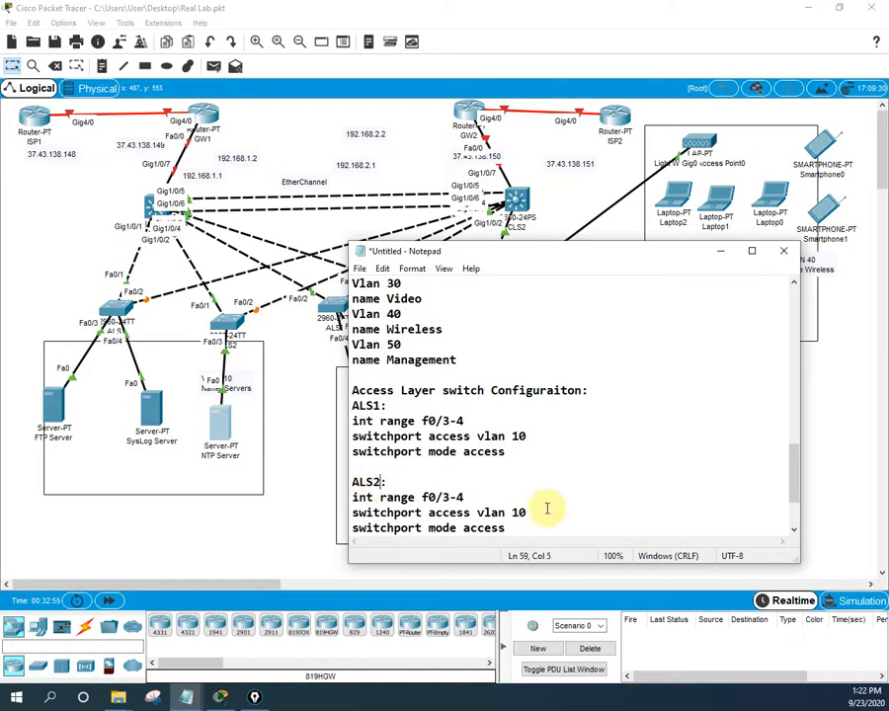
left_click(464, 498)
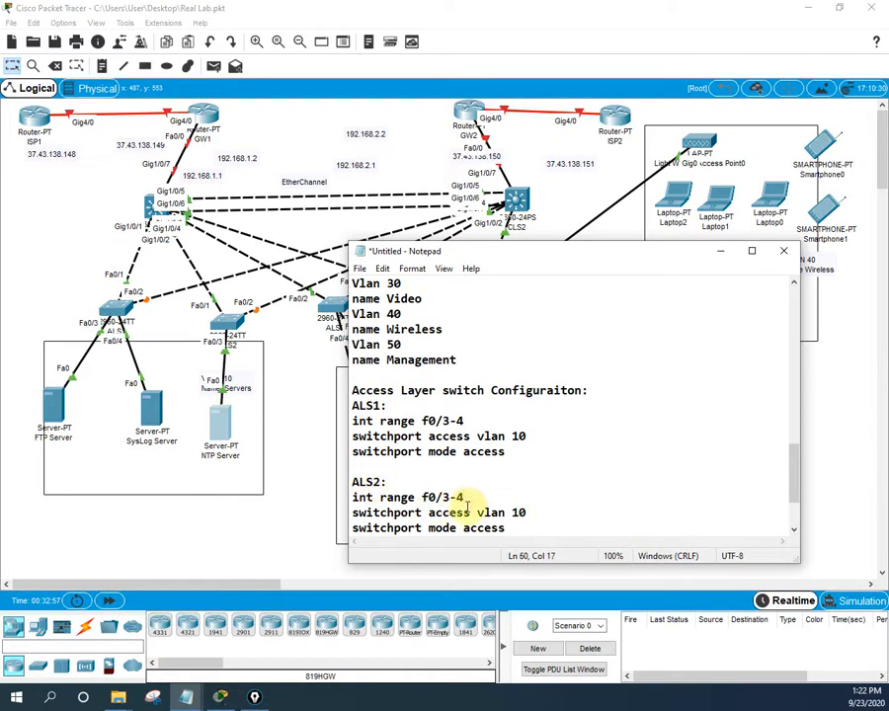
key("BackSpace")
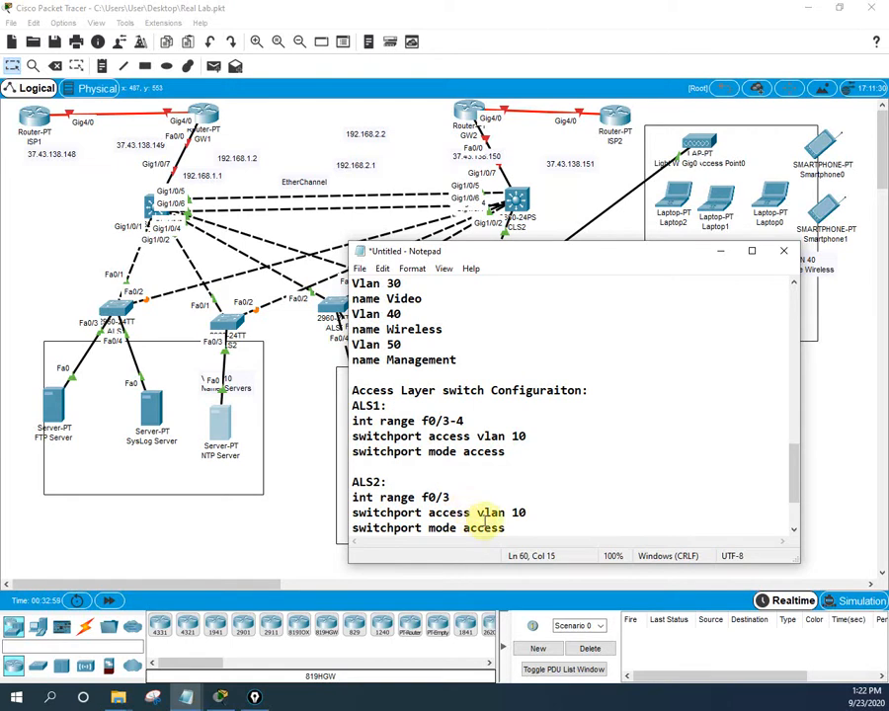
scroll(518, 514, "down", 2)
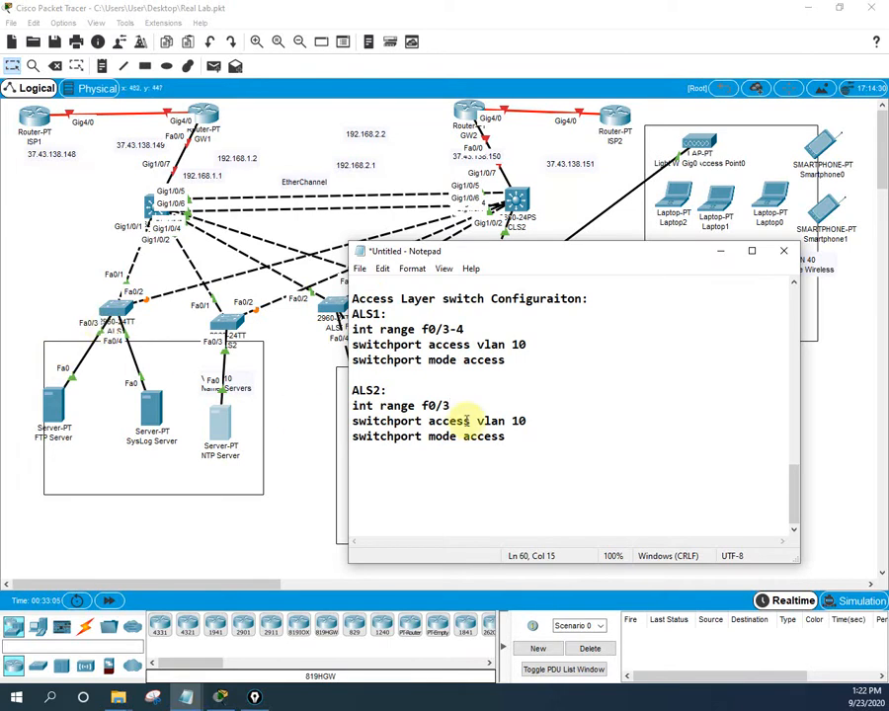
- Switch to the Packet Tracer topology and move PC0 and PC1 slightly down, farther from switch ALS3
left_click_drag(508, 251, 582, 354)
left_click_drag(362, 414, 358, 444)
mouse_move(393, 398)
left_mouse_down()
mouse_move(414, 364)
mouse_move(476, 337)
mouse_move(391, 422)
left_mouse_up()
- Return to the untitled Notepad notes and paste another copy of the ALS1 block below ALS2, relabelled ALS3
mouse_move(187, 695)
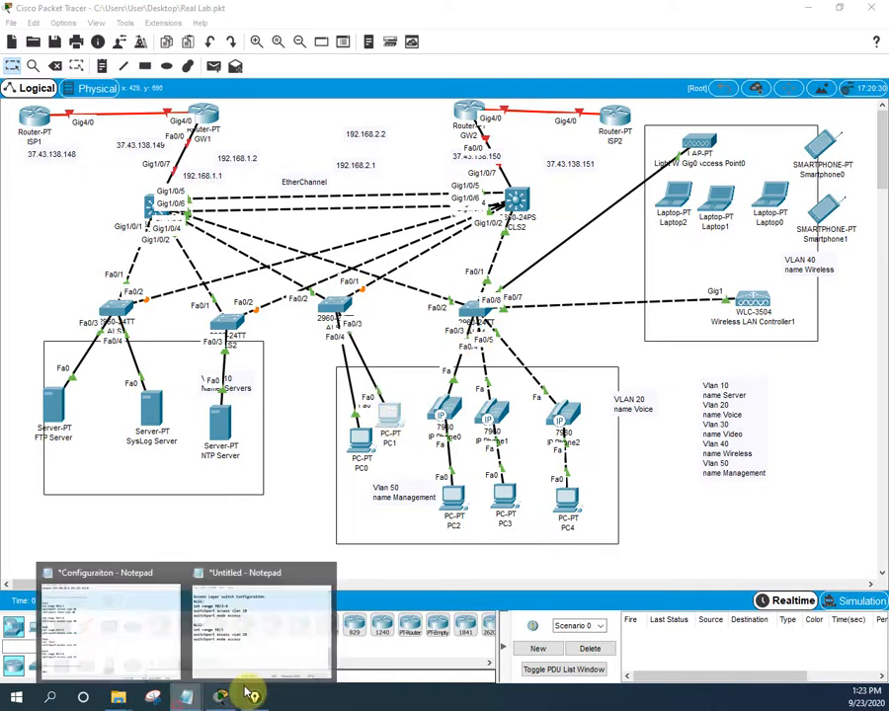
left_click(237, 627)
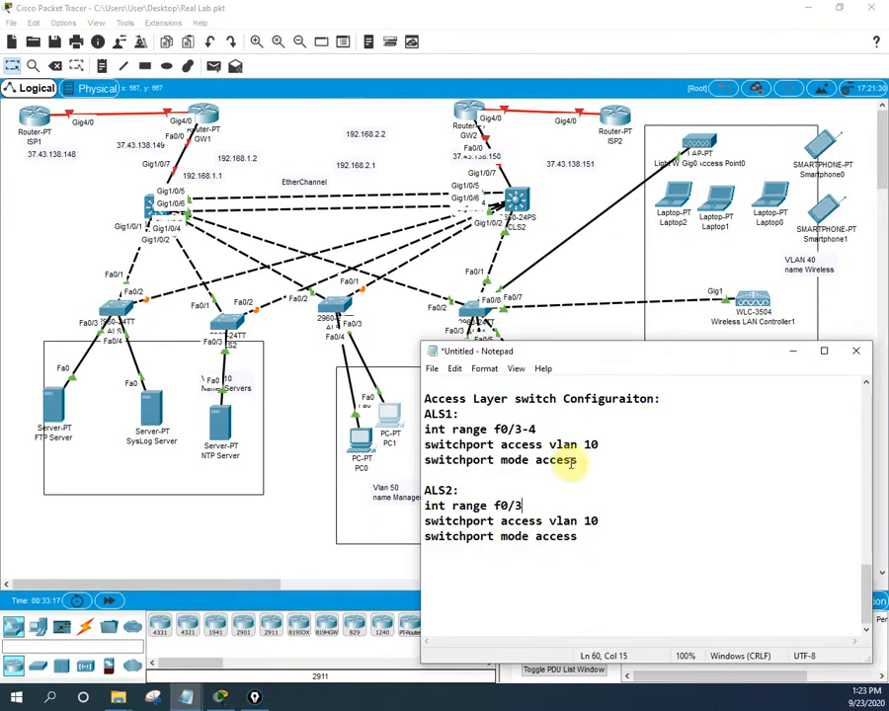
scroll(591, 462, "up", 1)
left_click_drag(578, 506, 414, 461)
left_click(532, 614)
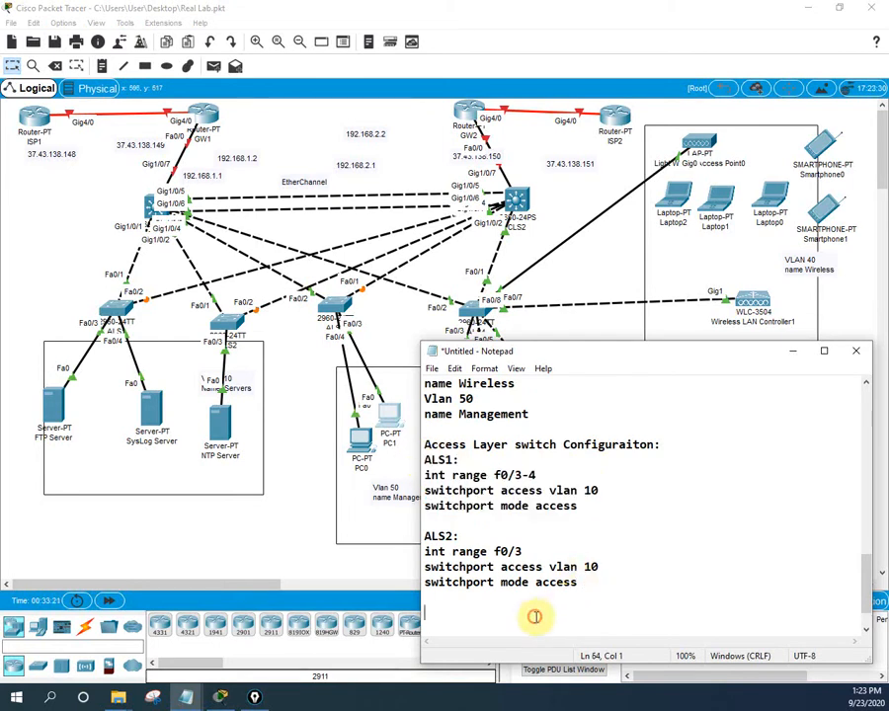
key("ctrl+v")
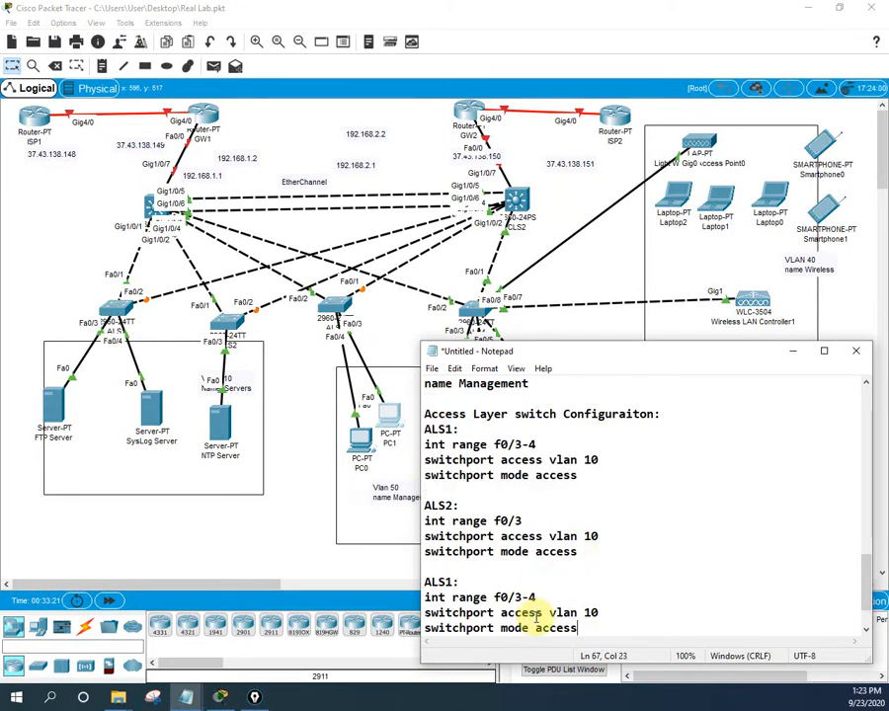
left_click(446, 582)
key("shift+Left")
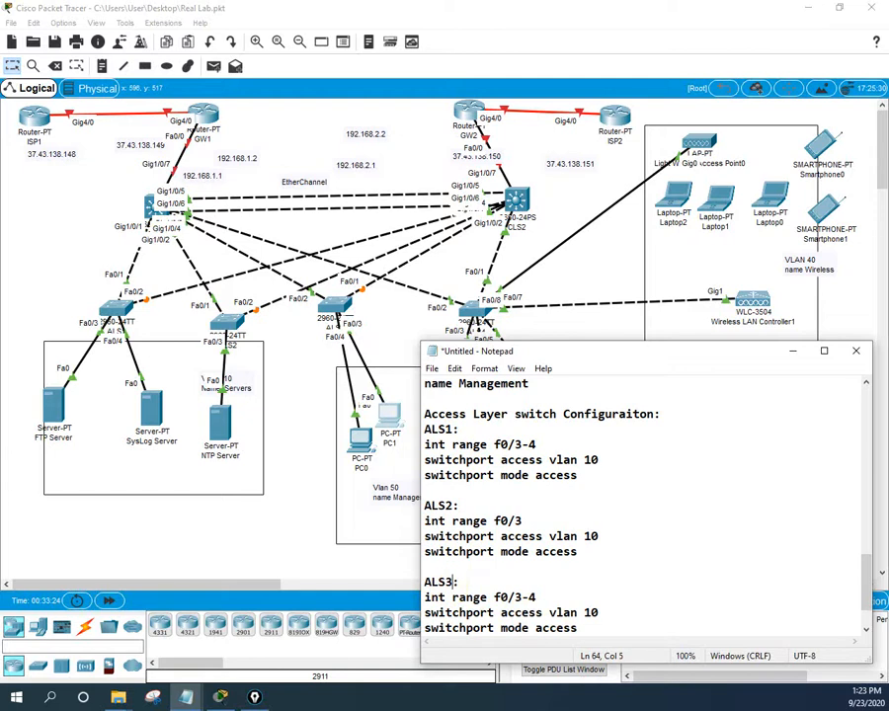
- Check the management VLAN label in the topology and set the ALS3 block's access VLAN to 50
left_click_drag(575, 358, 554, 544)
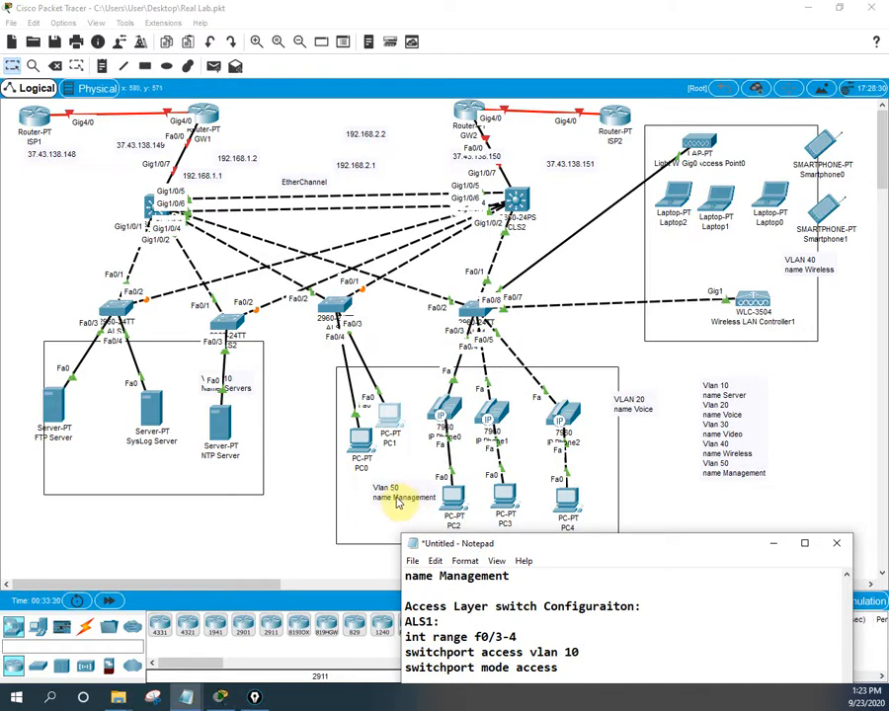
left_click_drag(559, 552, 558, 332)
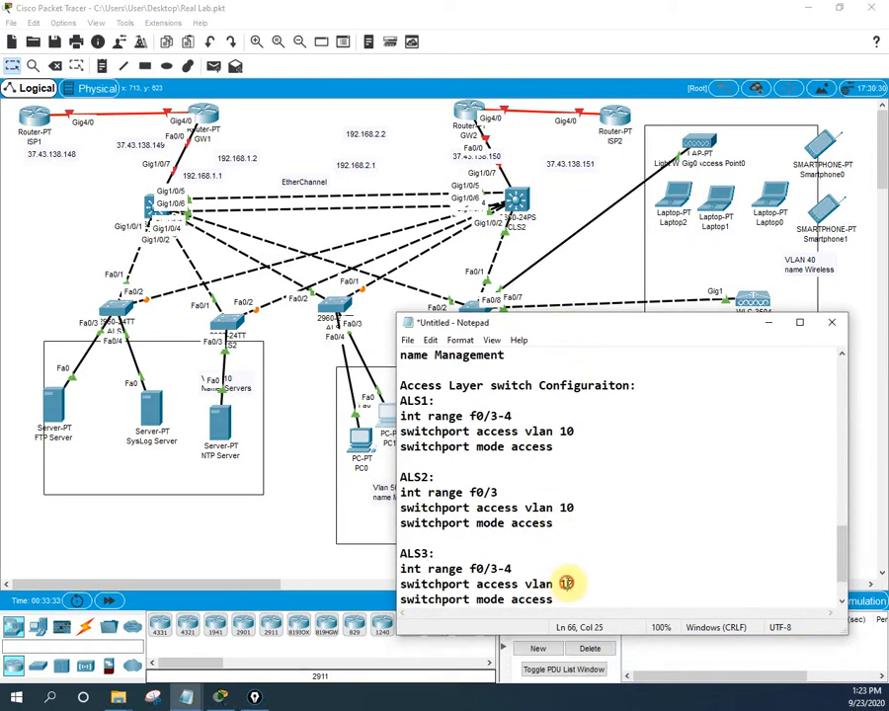
type("5")
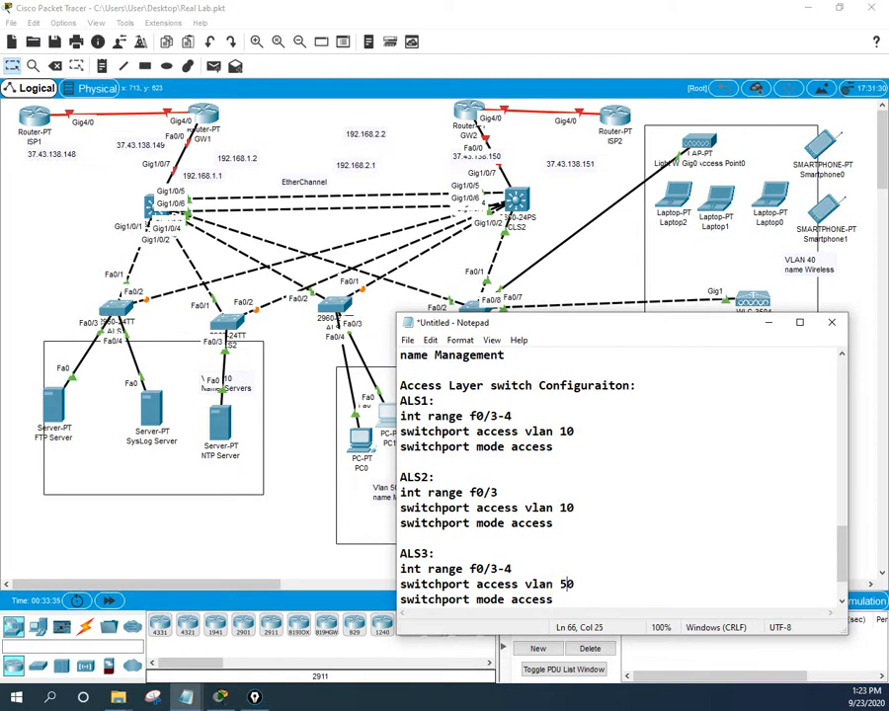
- Duplicate the ALS3 block at the end of the notes and relabel the copy as ALS4
left_click_drag(573, 321, 539, 537)
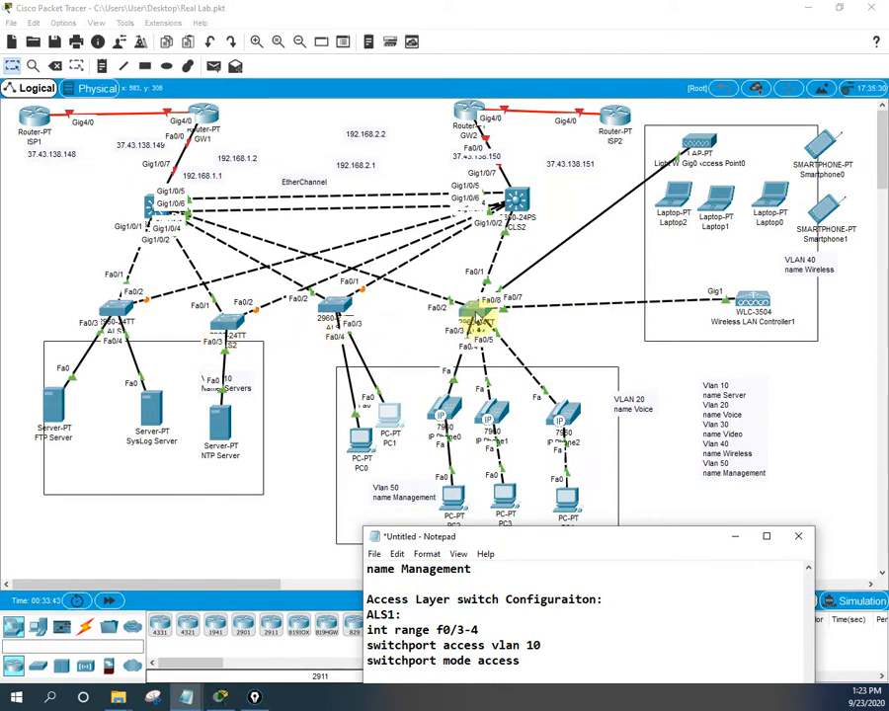
left_click_drag(530, 533, 579, 363)
left_click_drag(585, 230, 571, 182)
scroll(602, 395, "down", 1)
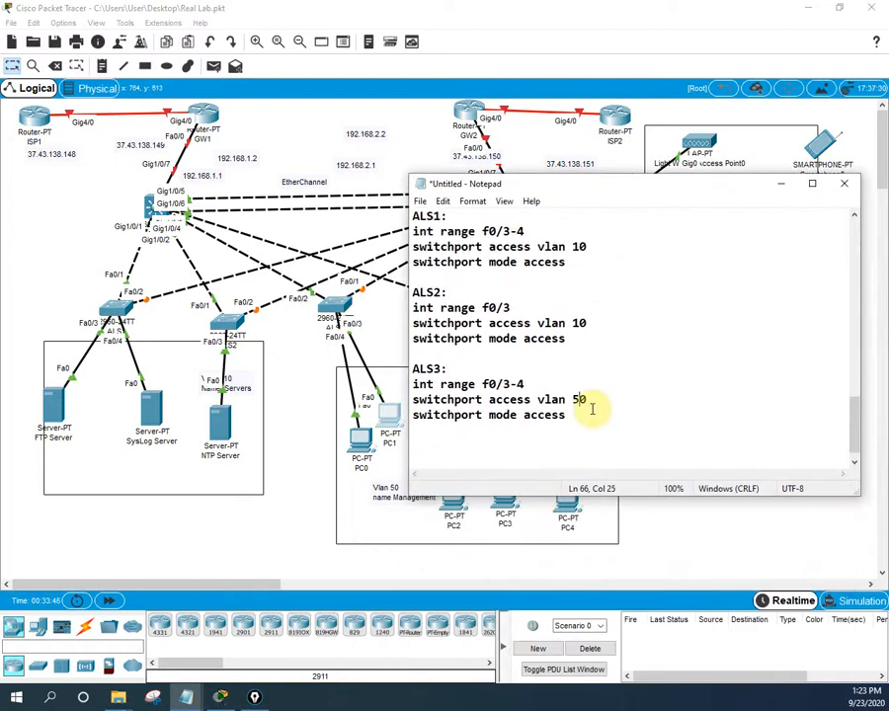
left_click_drag(570, 417, 385, 356)
key("ctrl+c")
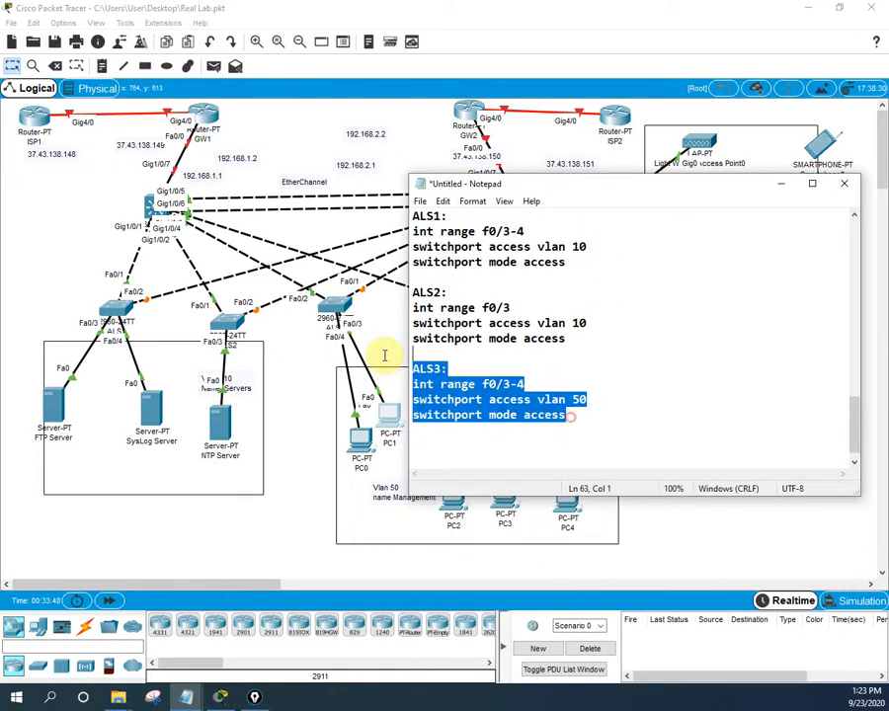
left_click(425, 450)
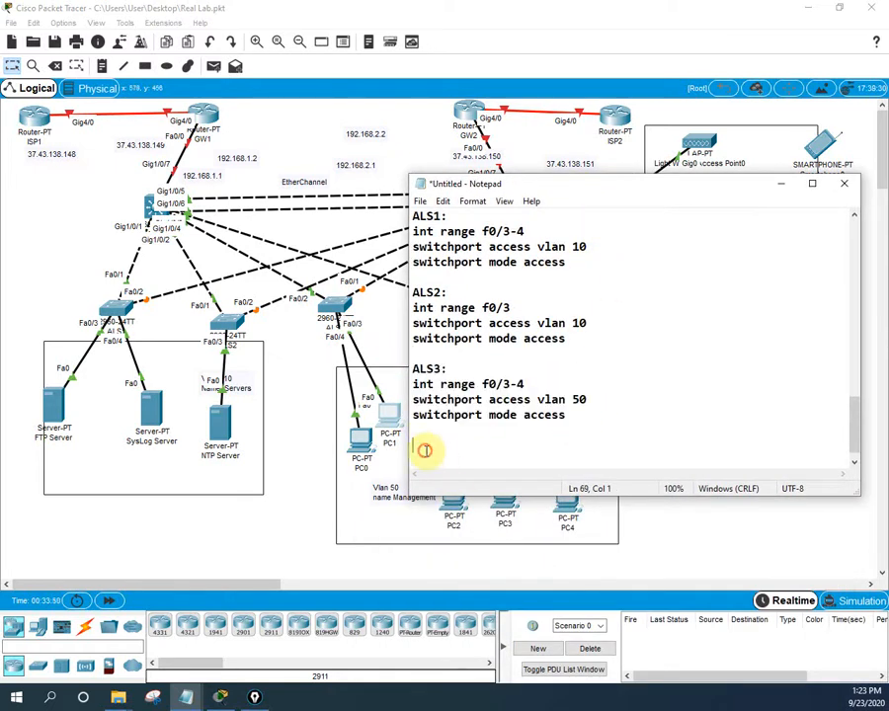
key("ctrl+v")
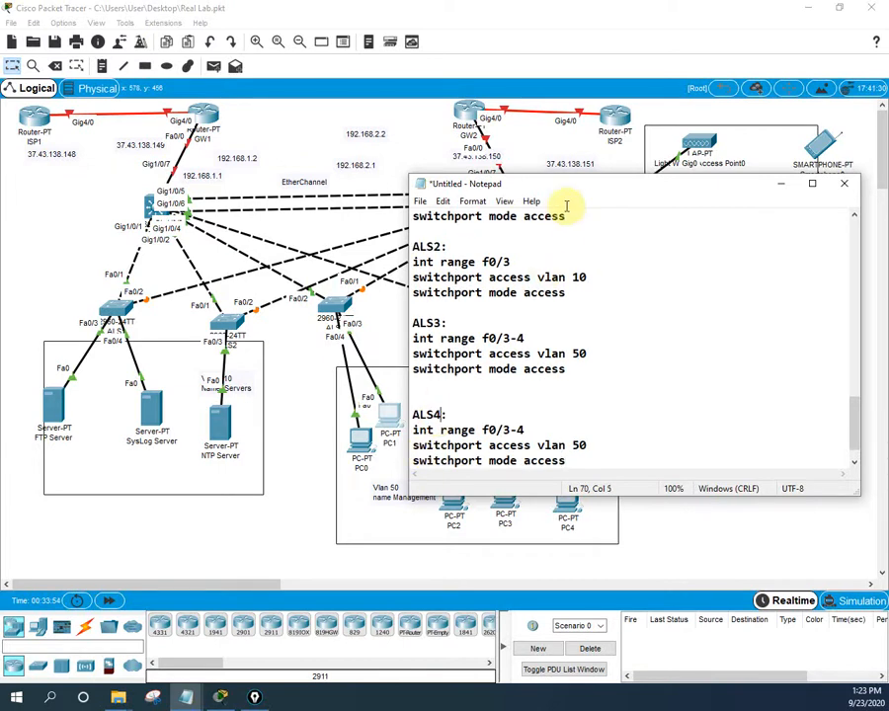
- Switch to the Packet Tracer topology and shift IP Phone0, IP Phone1 and IP Phone2 slightly to the right
left_click_drag(563, 183, 514, 549)
left_click(448, 414)
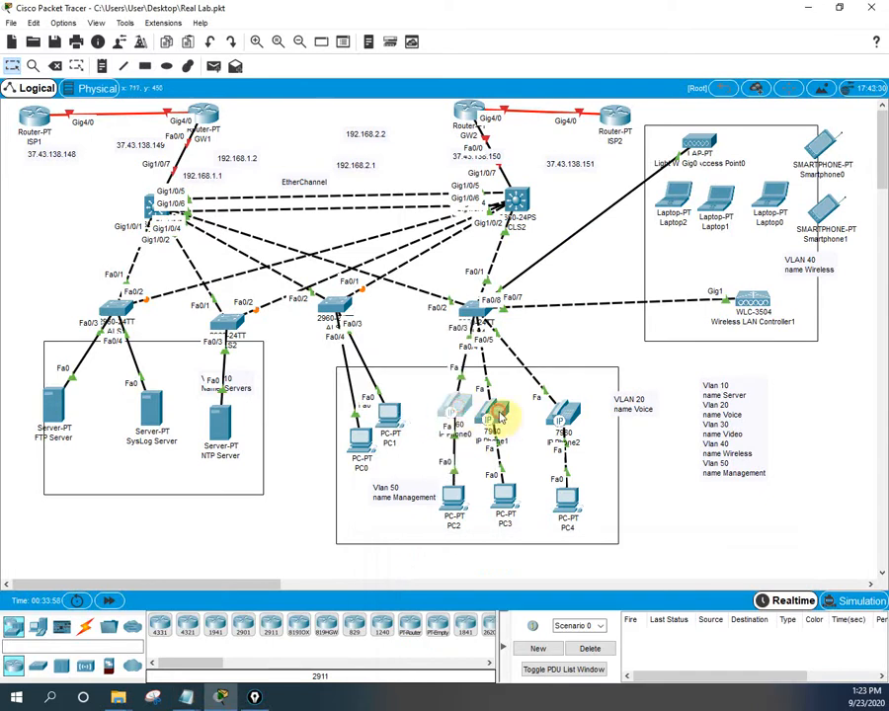
mouse_move(500, 416)
left_mouse_down()
mouse_move(546, 433)
mouse_move(365, 424)
mouse_move(519, 431)
mouse_move(510, 422)
left_mouse_up()
mouse_move(563, 418)
left_mouse_down()
mouse_move(661, 409)
mouse_move(617, 428)
mouse_move(573, 422)
left_mouse_up()
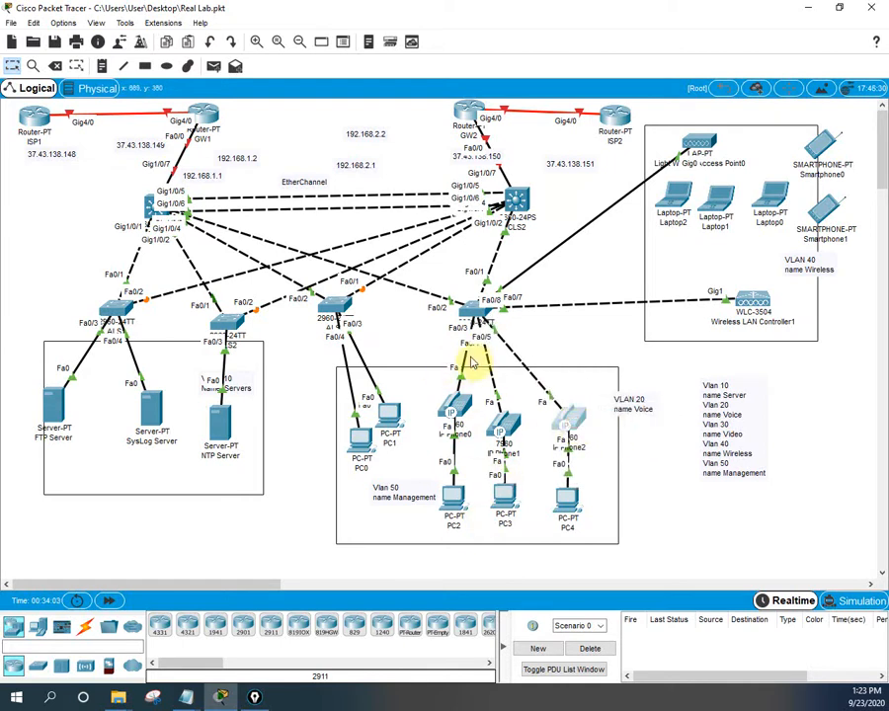
- Return to the untitled Notepad notes and set the ALS4 block's interface range to f0/3-5
left_click(189, 697)
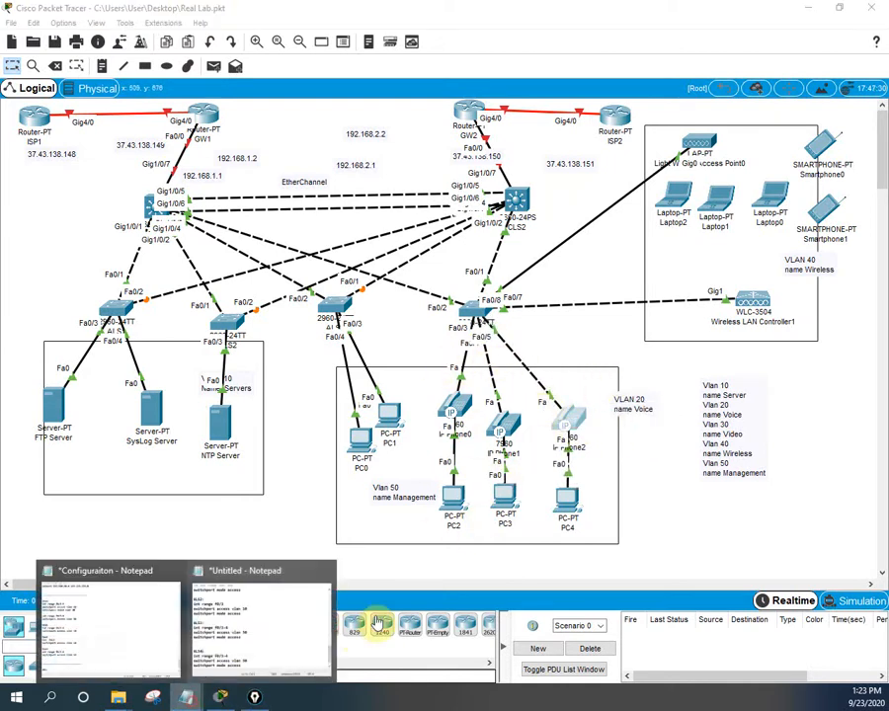
left_click(264, 622)
scroll(565, 636, "down", 1)
left_click(560, 556)
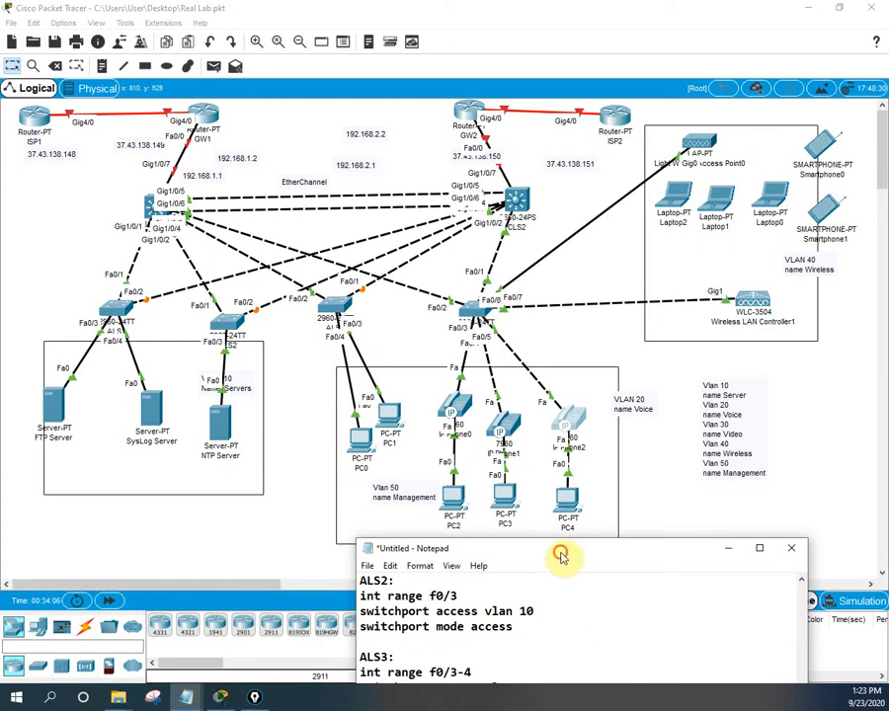
left_click_drag(559, 556, 589, 275)
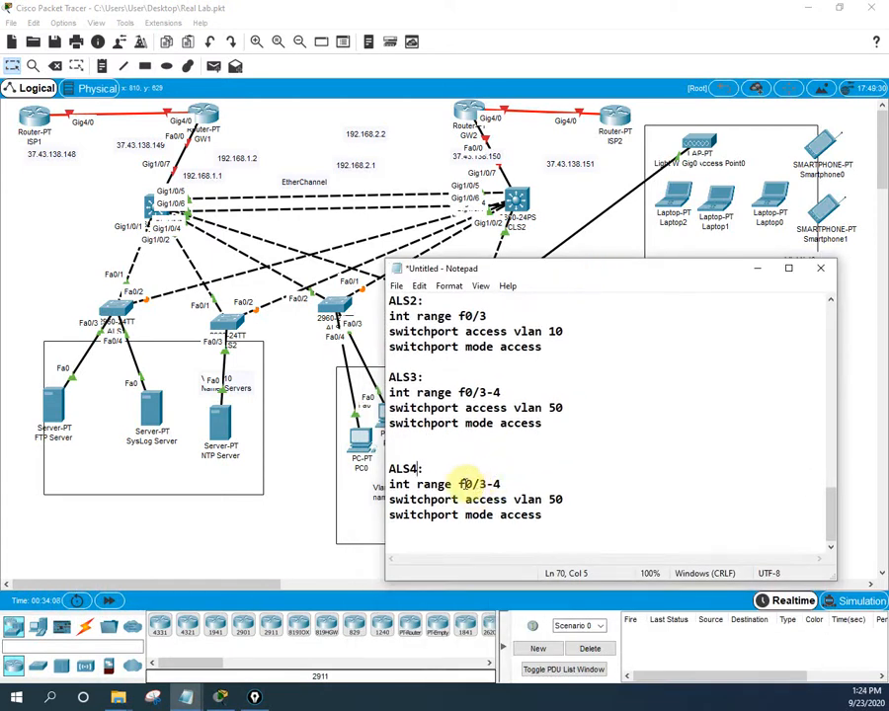
left_click(503, 484)
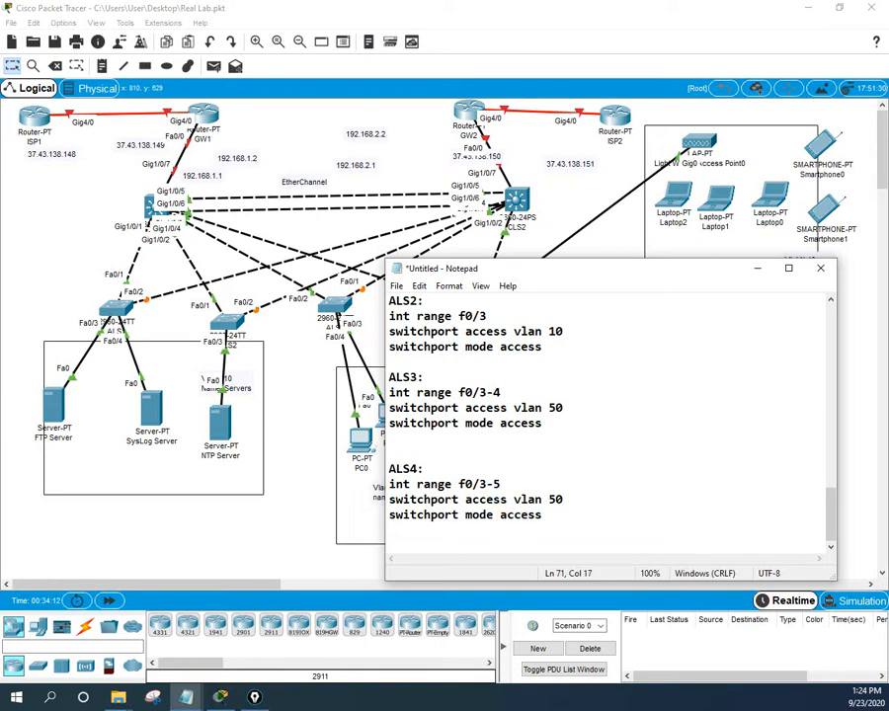
- Set the ALS4 block's access VLAN to 20 in the notes
left_click_drag(587, 268, 587, 330)
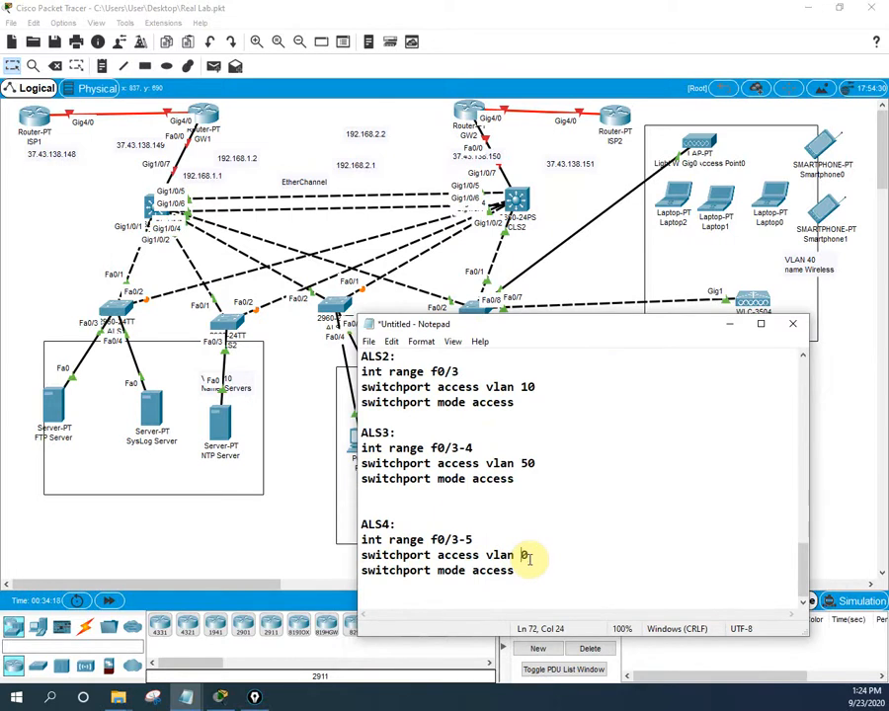
type("2")
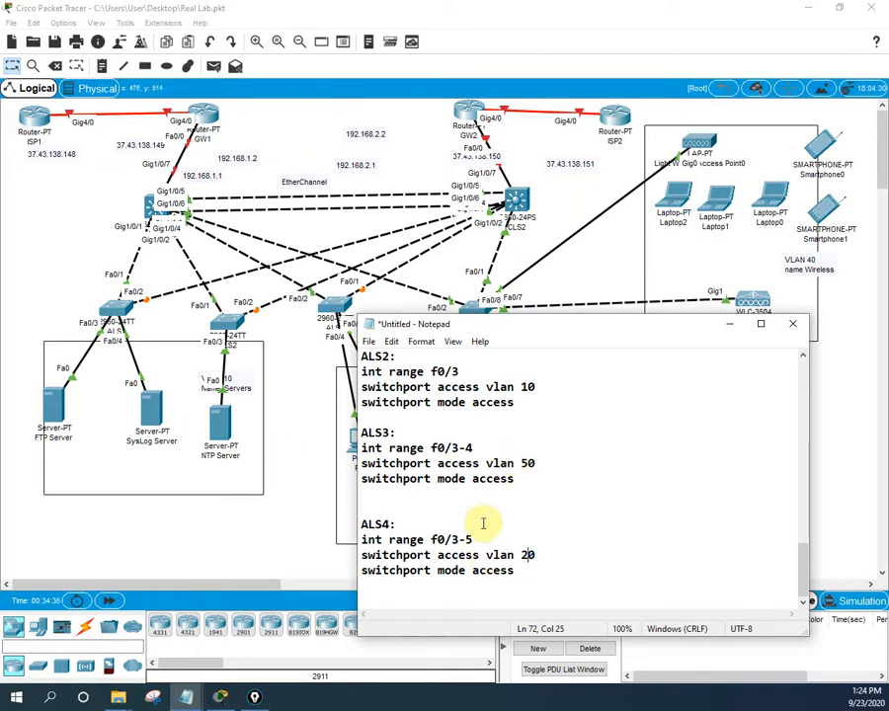
- Copy the three ALS1 port commands, from int range f0/3-4 to switchport mode access, from the notes
scroll(502, 551, "up", 2)
scroll(504, 548, "up", 2)
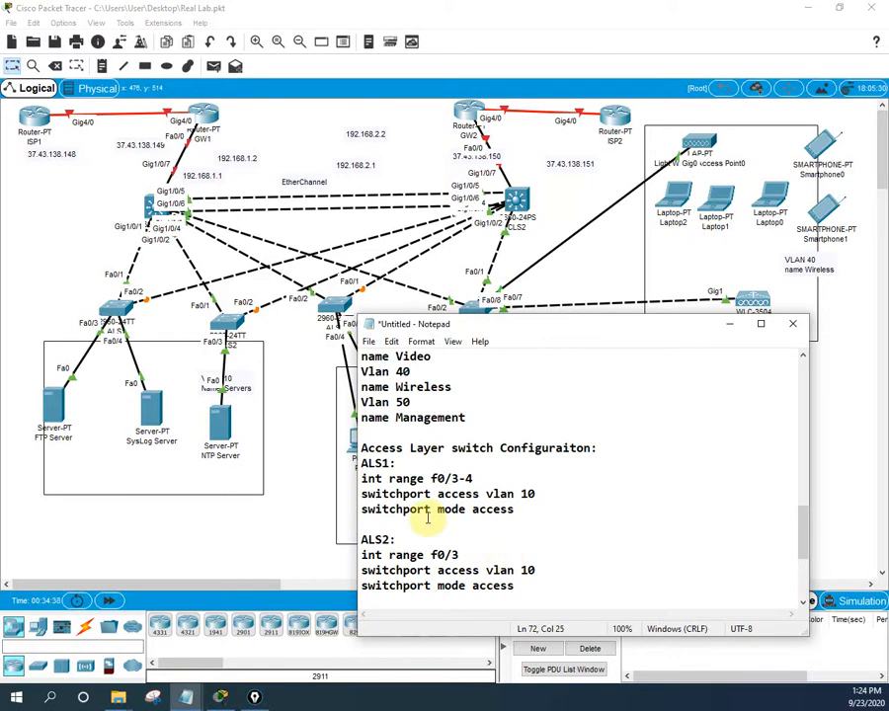
left_click_drag(514, 510, 360, 478)
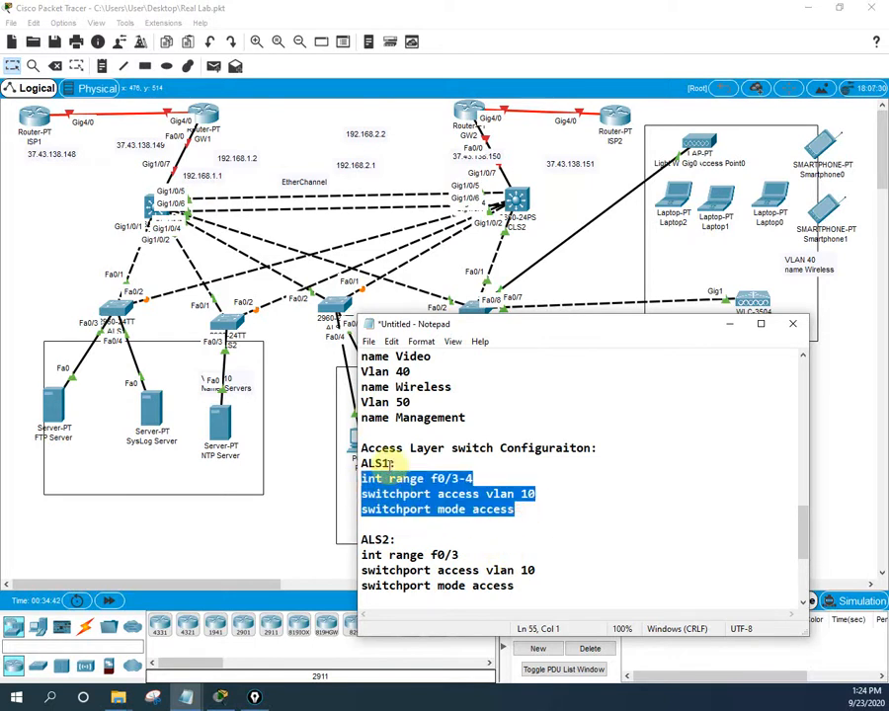
right_click(395, 494)
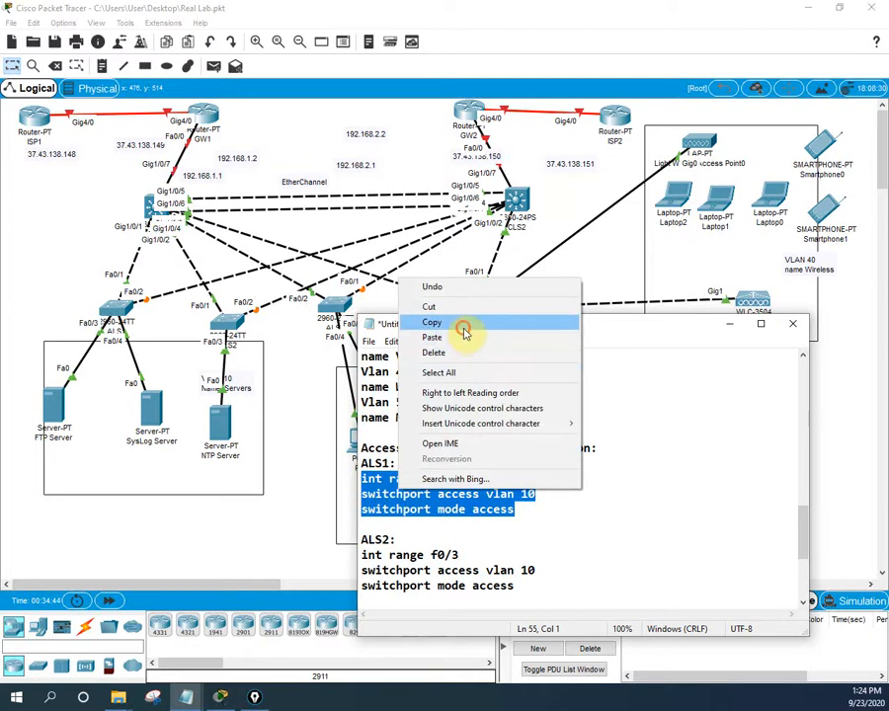
left_click(431, 322)
- On switch ALS1 in Packet Tracer, enter configuration mode with config t and paste the commands putting f0/3-4 in access VLAN 10
left_click(112, 310)
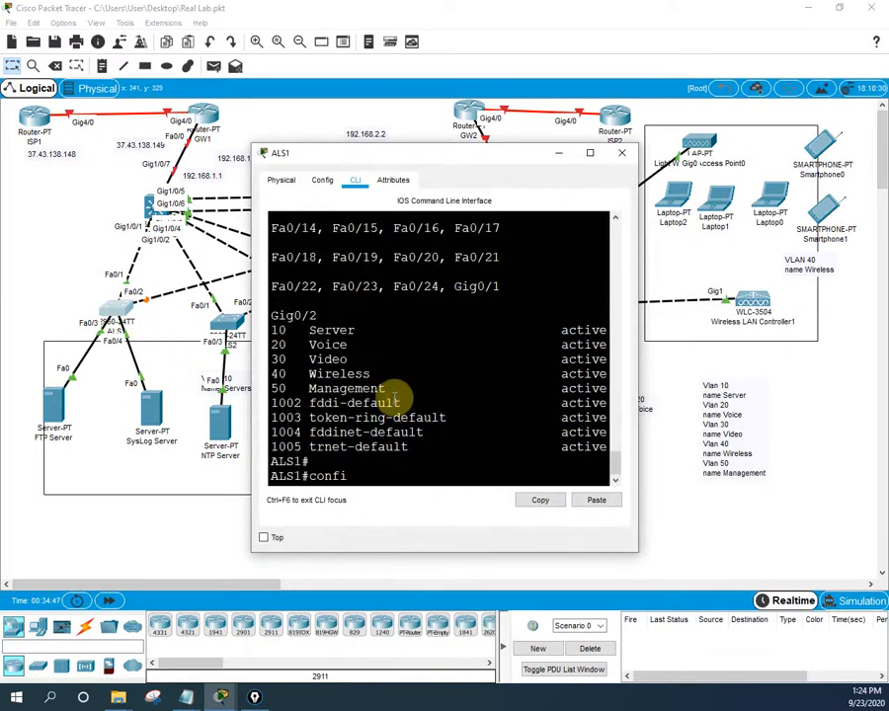
type("config t")
key("Return")
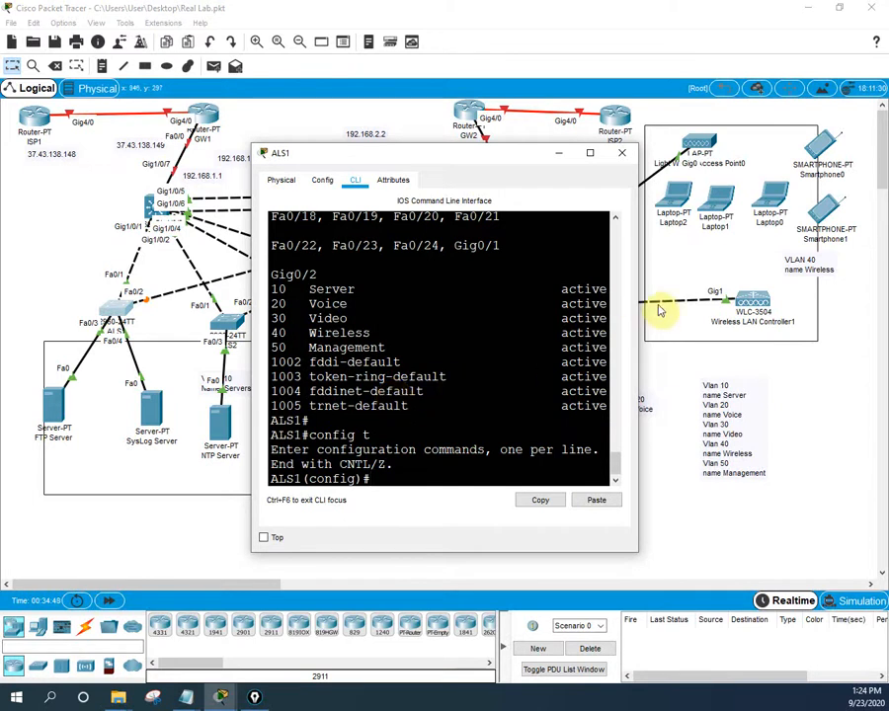
left_click_drag(640, 304, 884, 304)
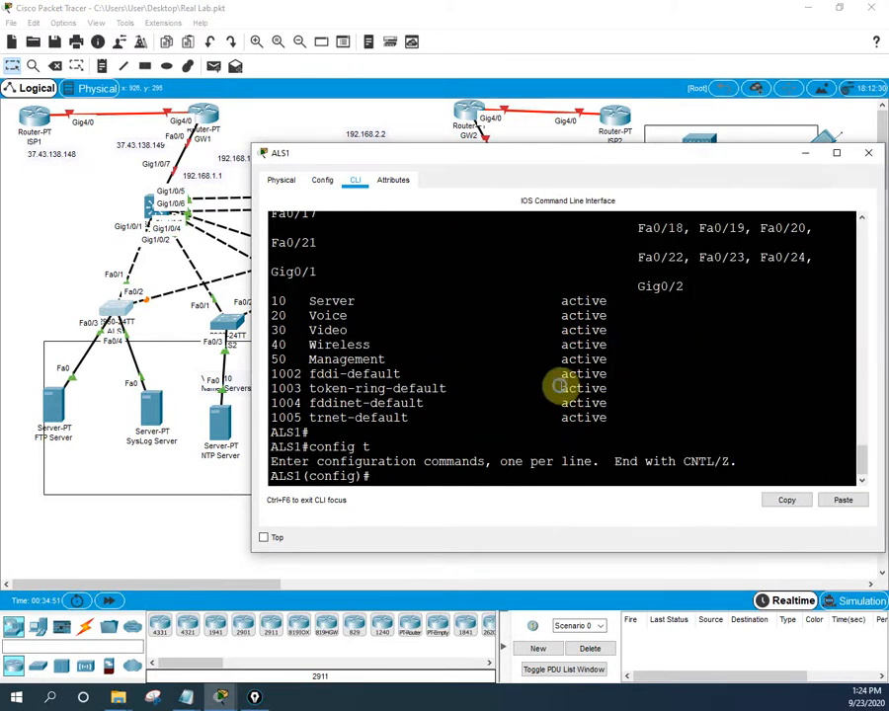
right_click(564, 389)
left_click(581, 405)
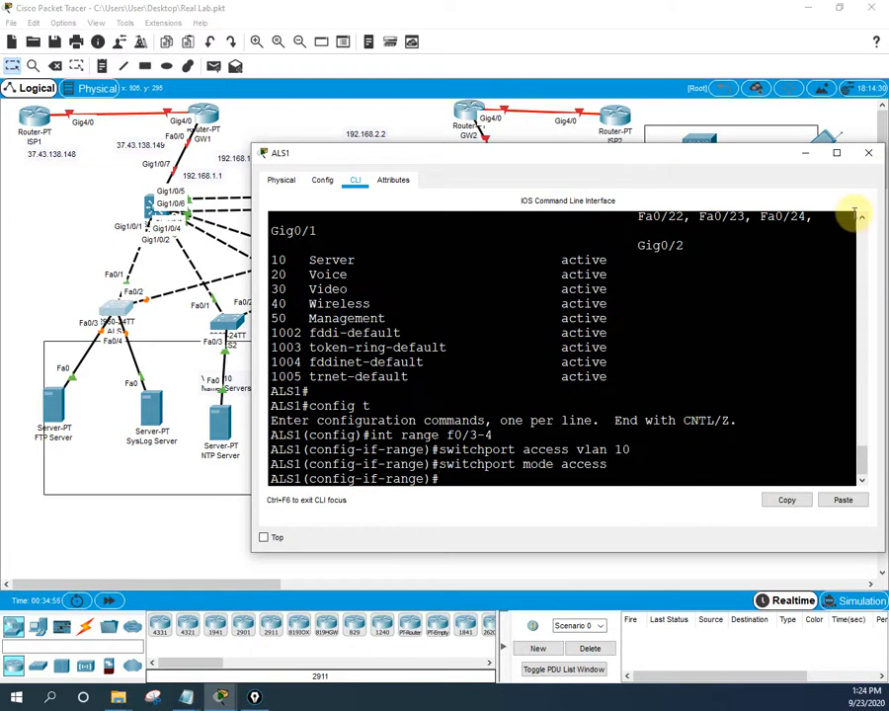
left_click(868, 153)
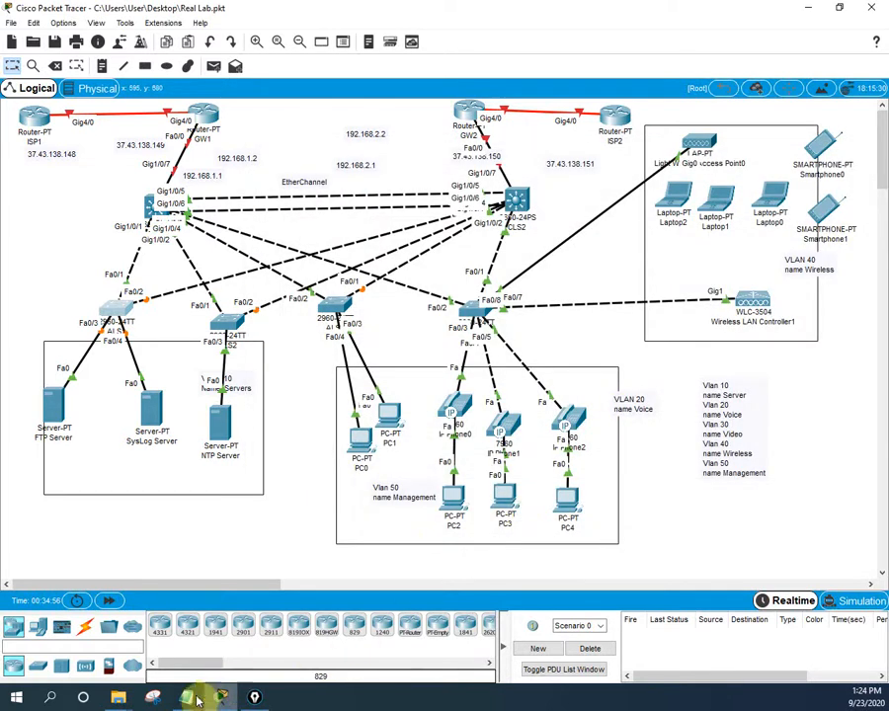
- Return to the untitled Notepad notes and copy the three ALS2 port commands for f0/3
mouse_move(197, 701)
left_click(228, 655)
scroll(494, 537, "down", 3)
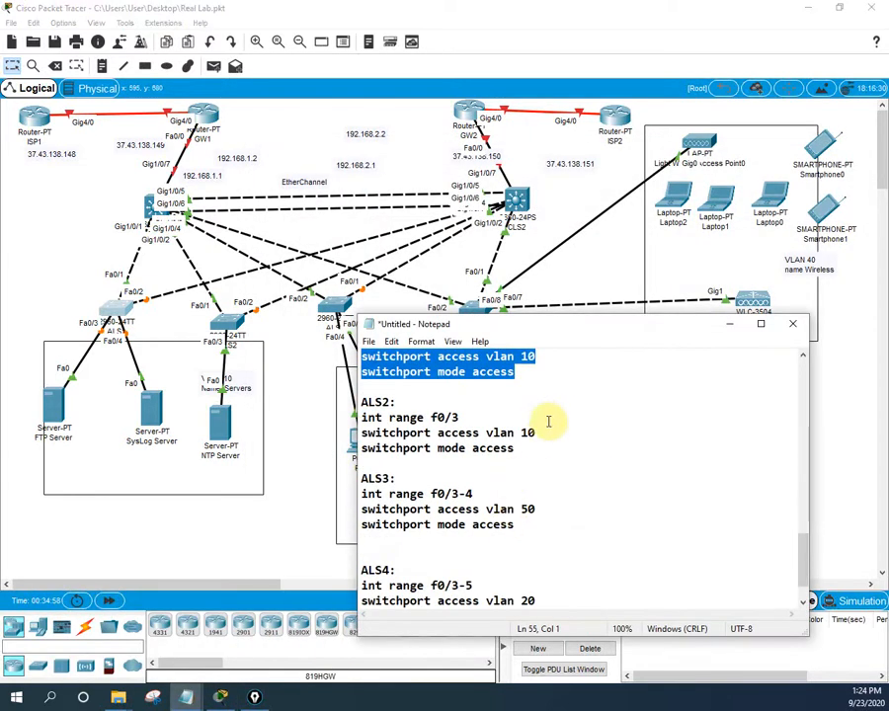
left_click_drag(519, 454, 358, 417)
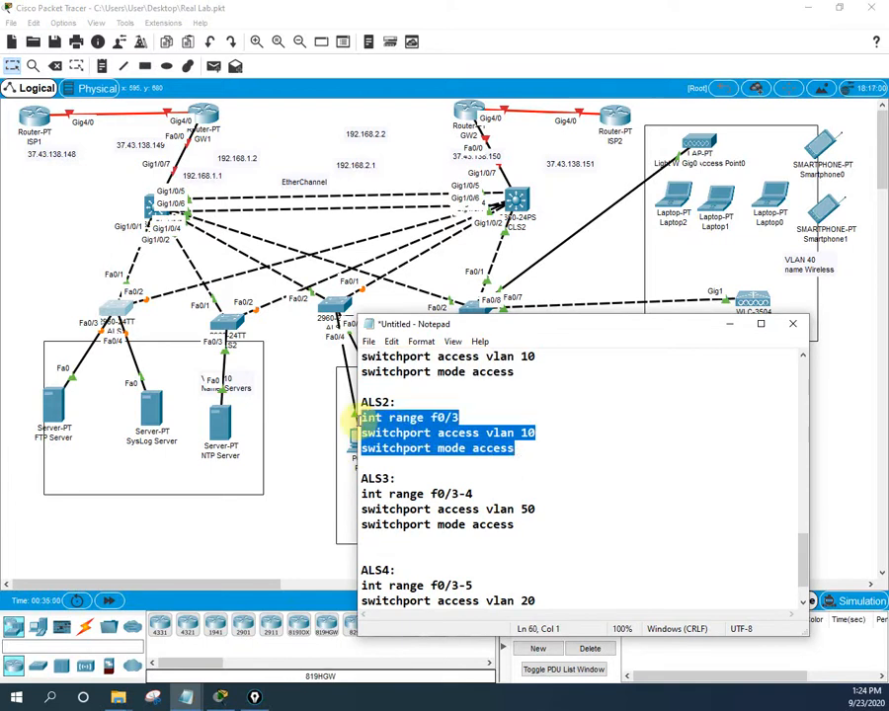
right_click(399, 431)
left_click(439, 472)
- On switch ALS2 in Packet Tracer, enter configuration mode and run the copied commands putting f0/3 in access VLAN 10
left_click(222, 323)
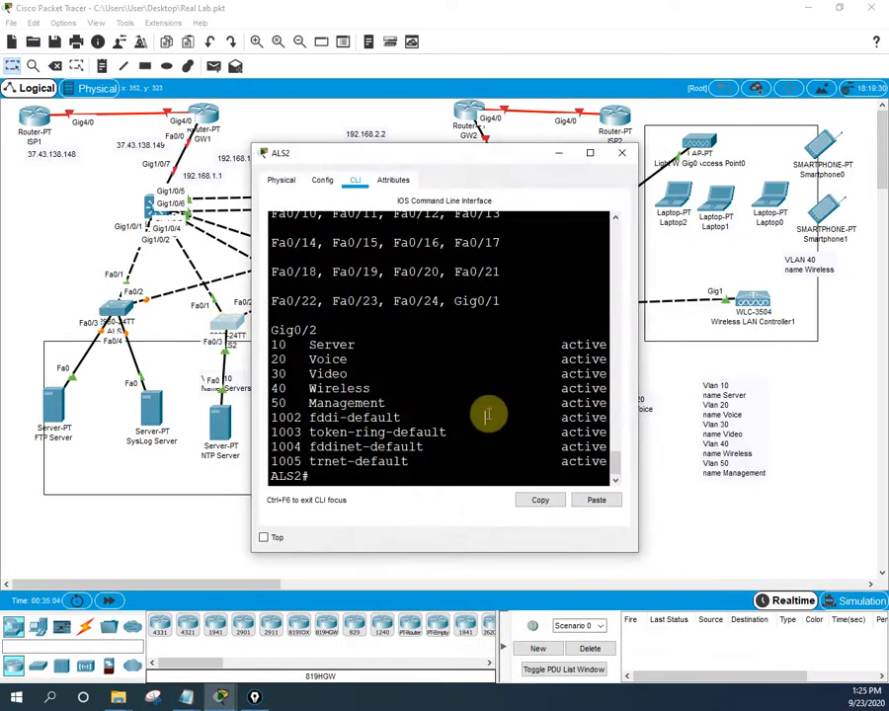
key("Return")
key("Return")
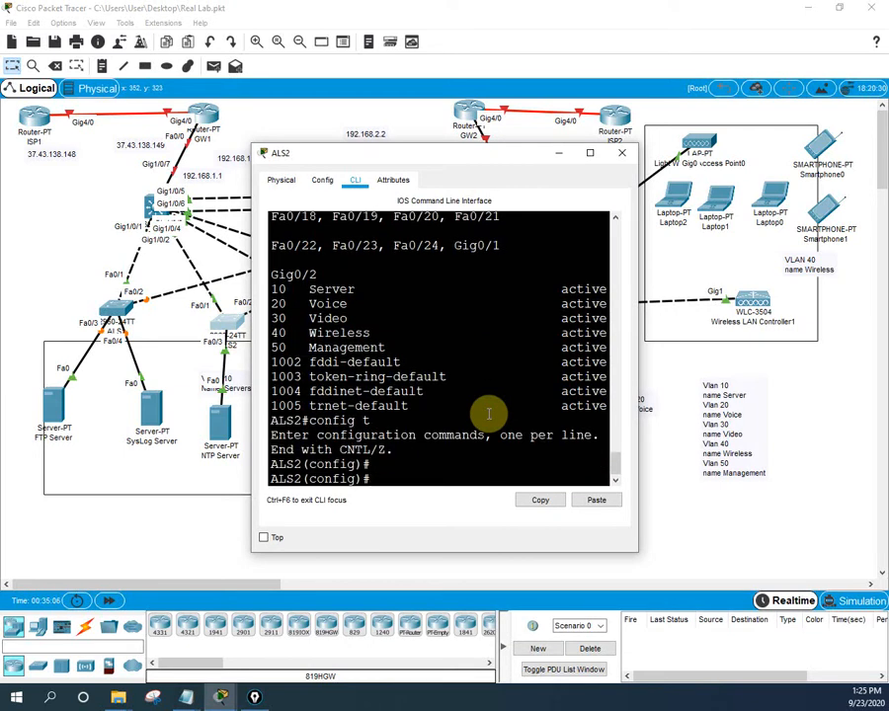
left_click(599, 498)
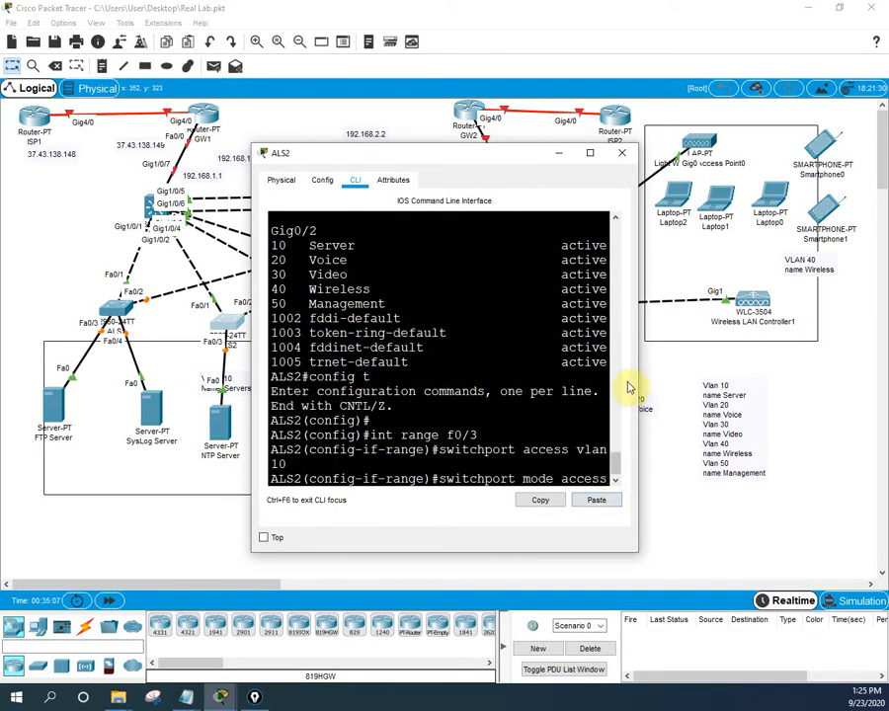
left_click_drag(642, 378, 879, 395)
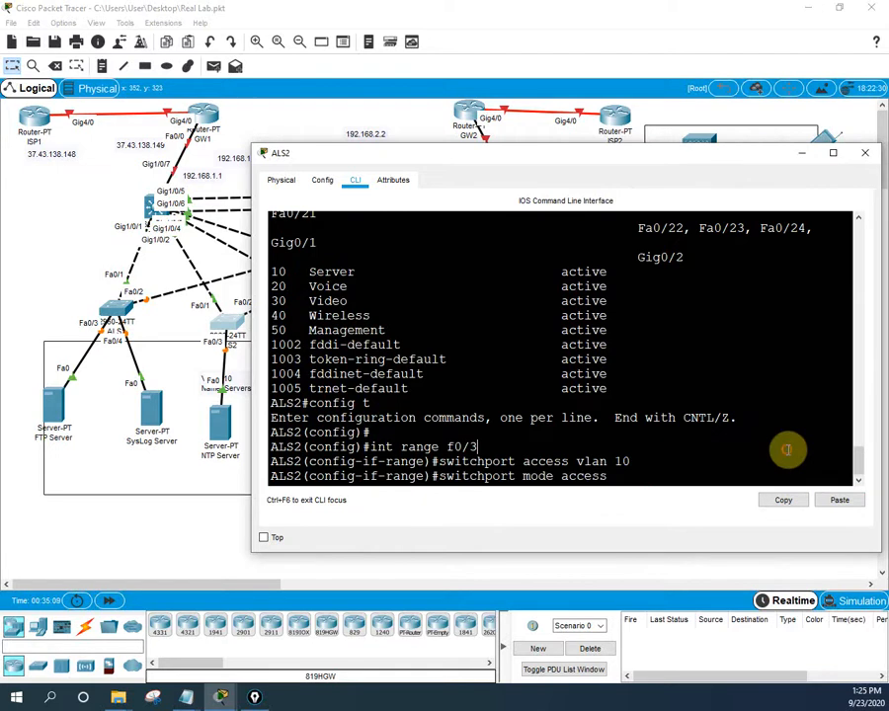
key("Return")
key("Return")
key("Return")
key("Return")
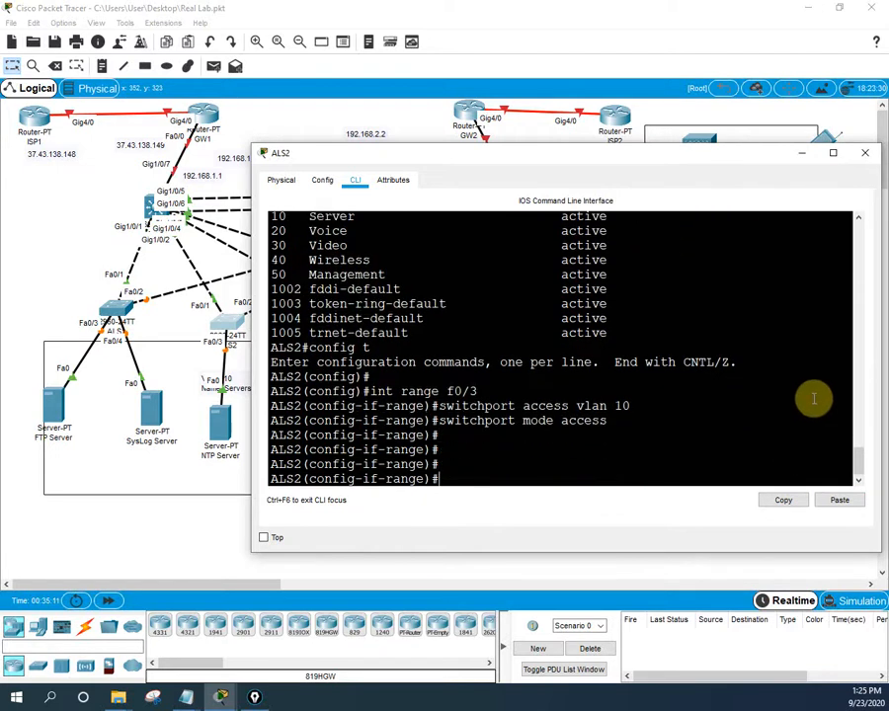
left_click(864, 152)
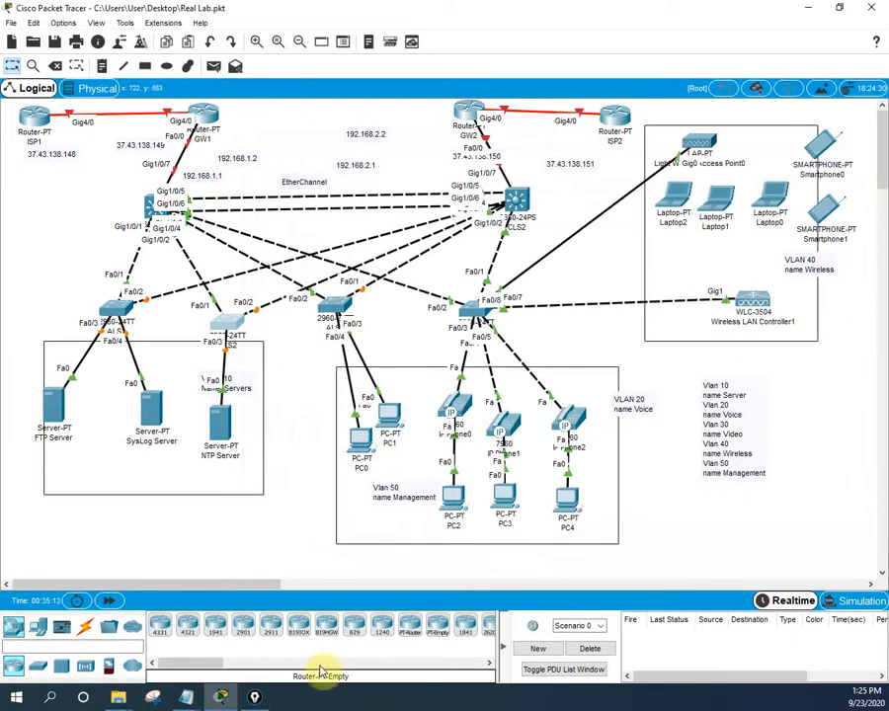
- Return to the untitled Notepad notes and copy the three ALS3 port commands for f0/3-4
mouse_move(186, 697)
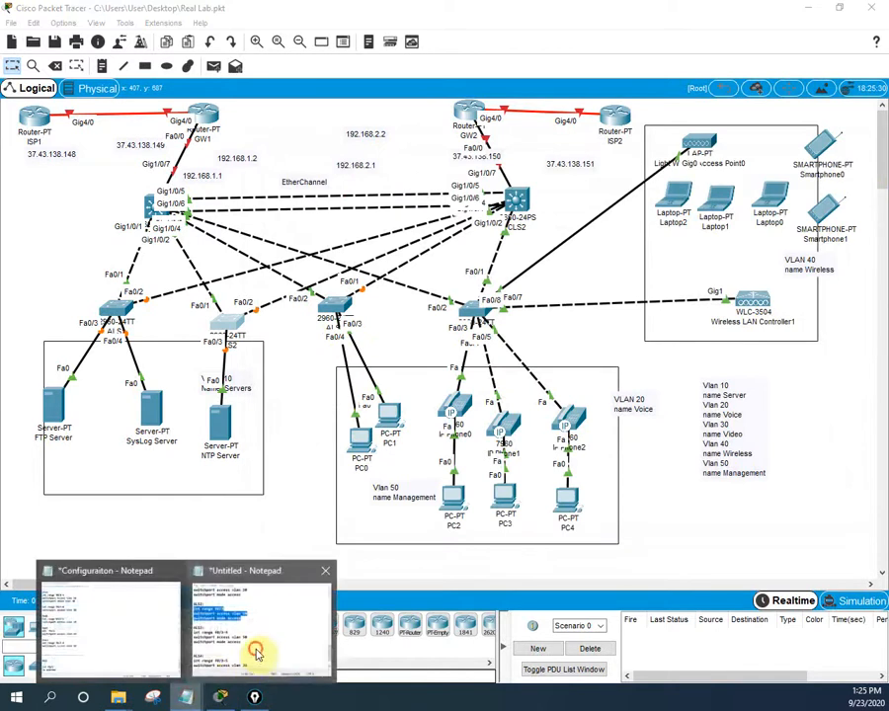
left_click(255, 647)
scroll(405, 501, "down", 1)
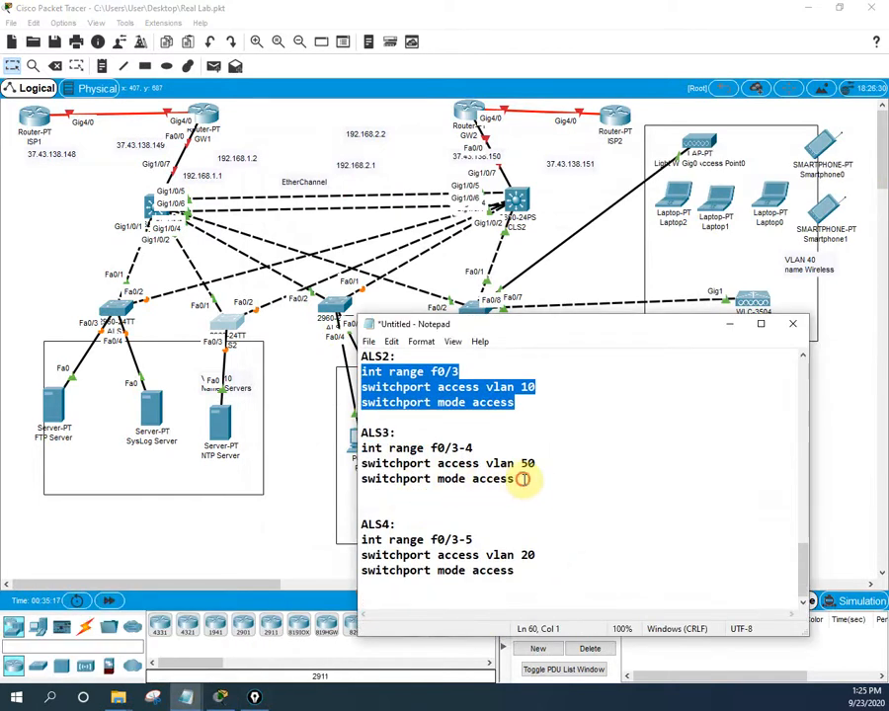
left_click_drag(516, 478, 359, 449)
right_click(431, 457)
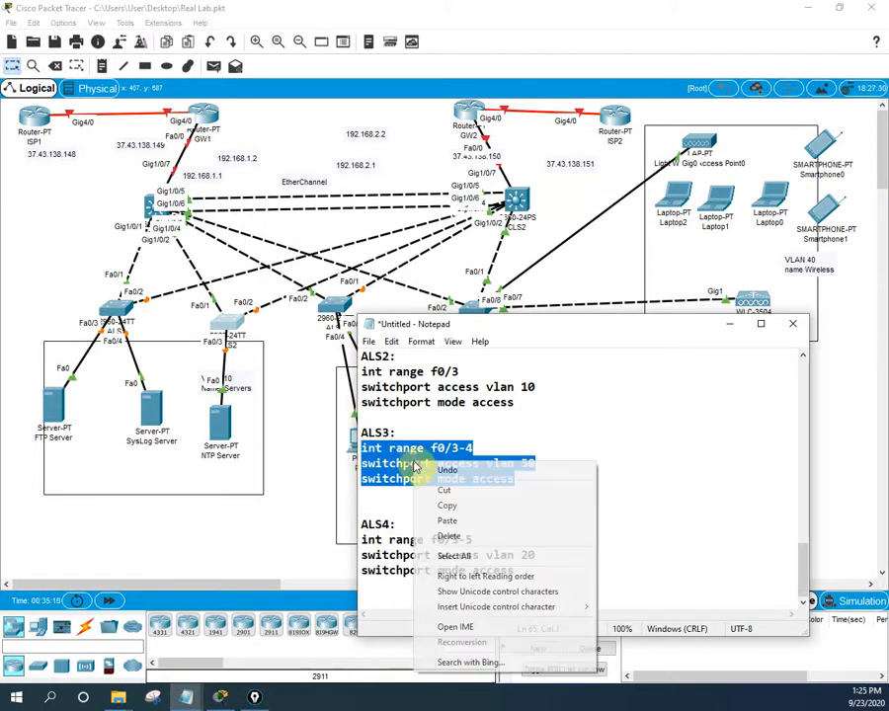
left_click(446, 500)
- Open switch ALS3's command line in Packet Tracer and enter configuration mode with en and config t
left_click(332, 306)
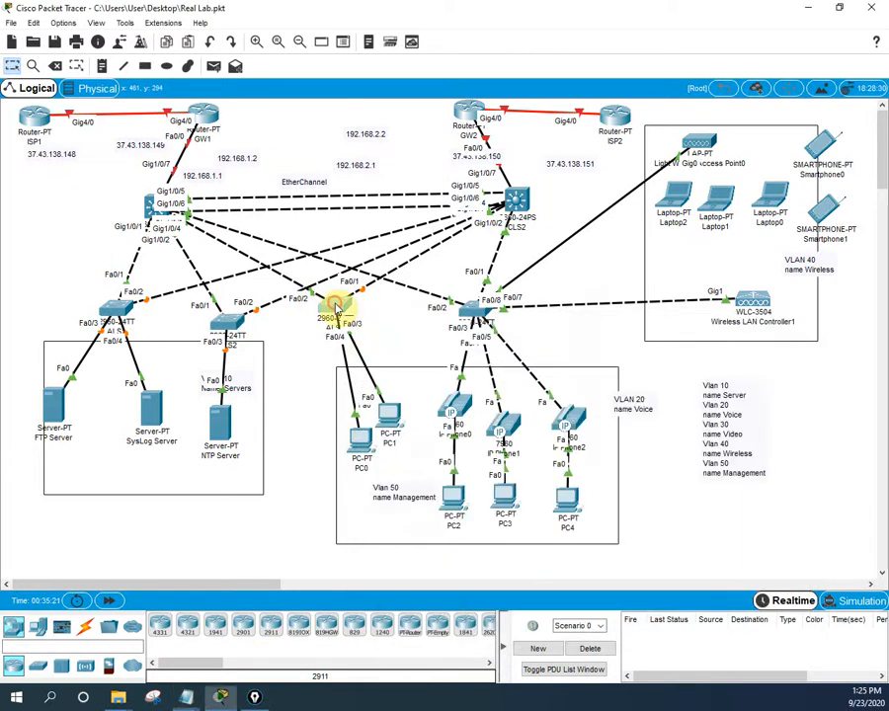
key("Return")
key("Return")
key("Return")
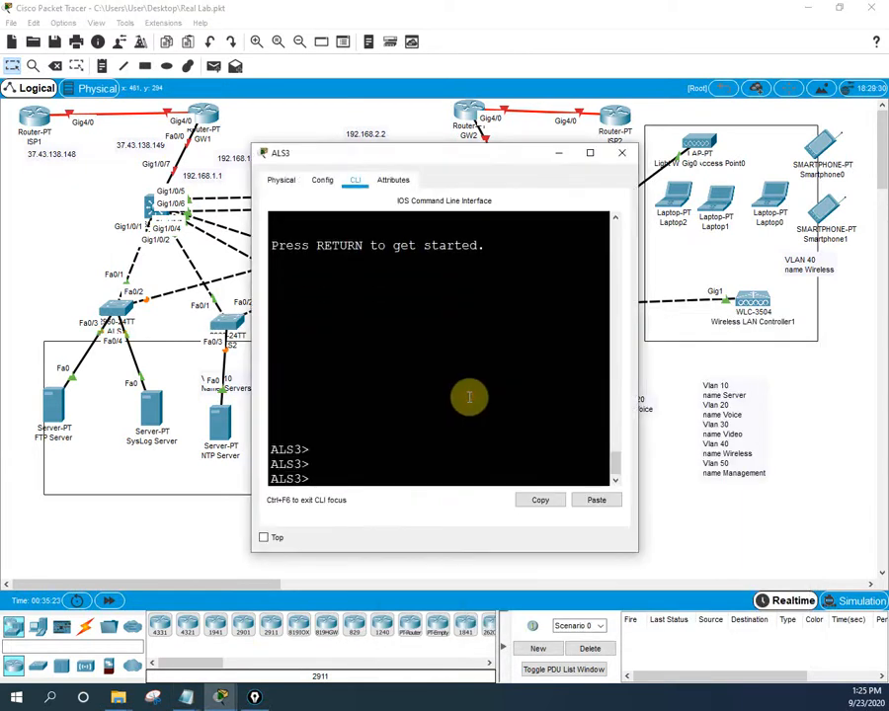
type("en")
key("Return")
type("config t")
key("Return")
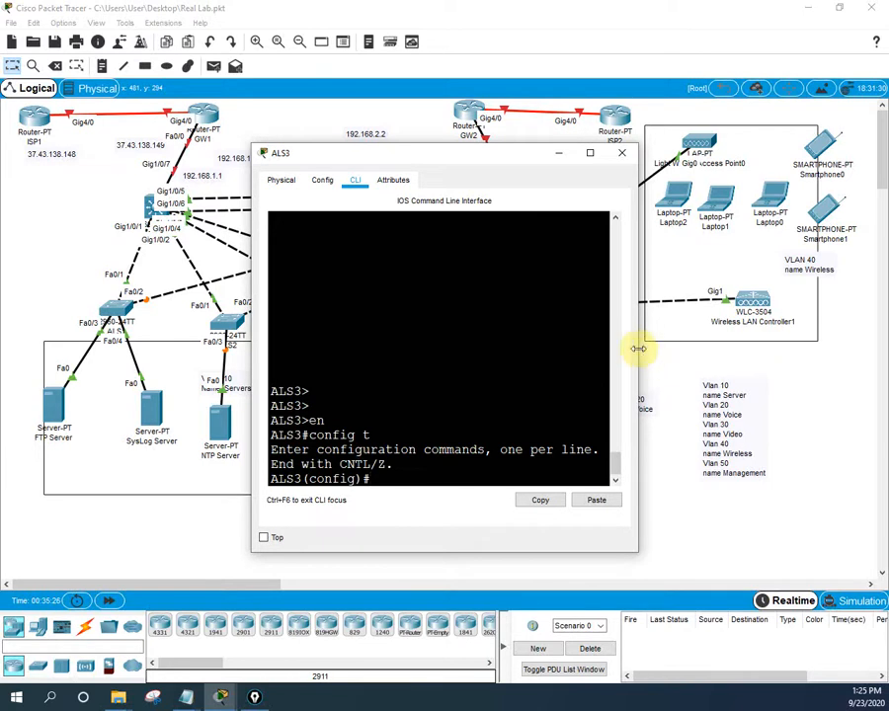
- Widen the ALS3 window, run the copied commands putting f0/3-4 in access VLAN 50, and close it
left_click_drag(640, 351, 879, 363)
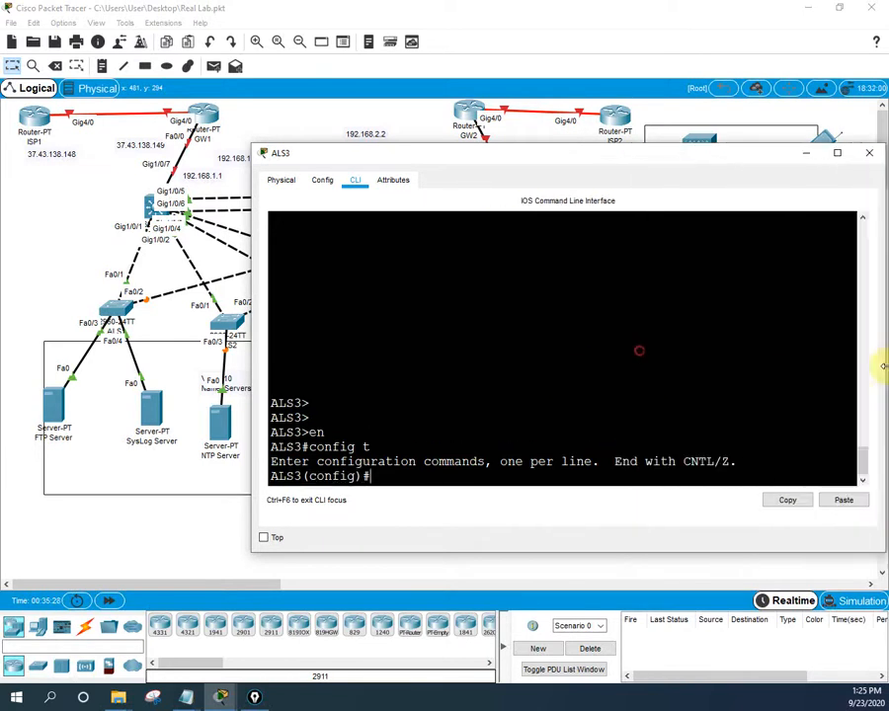
right_click(732, 410)
left_click(736, 419)
key("Return")
key("Return")
key("Return")
key("Return")
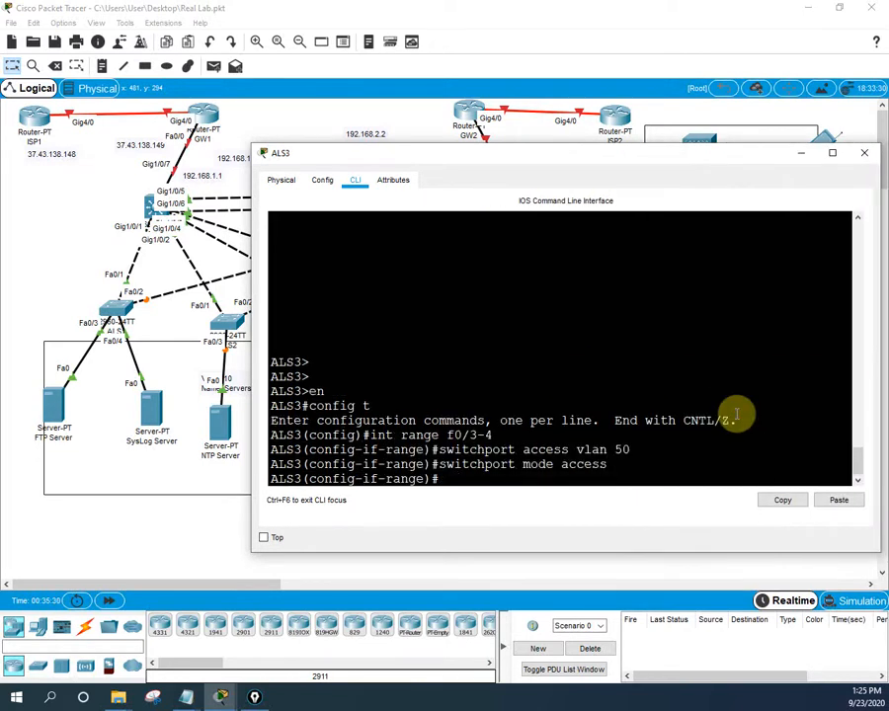
left_click(863, 153)
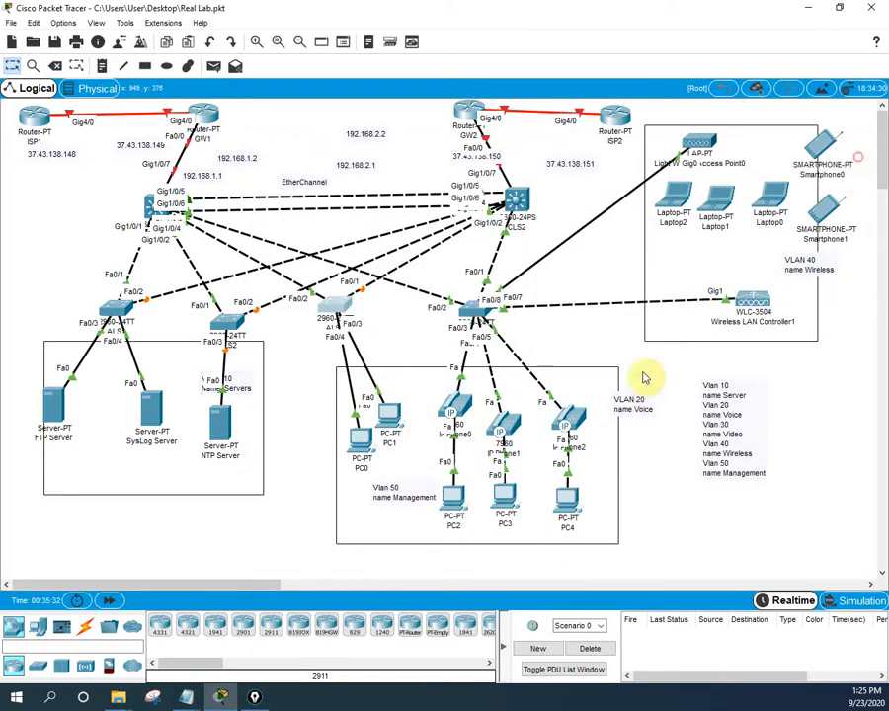
- Open switch ALS4's command line in a widened window and enter configuration mode with en and config t
left_click(474, 314)
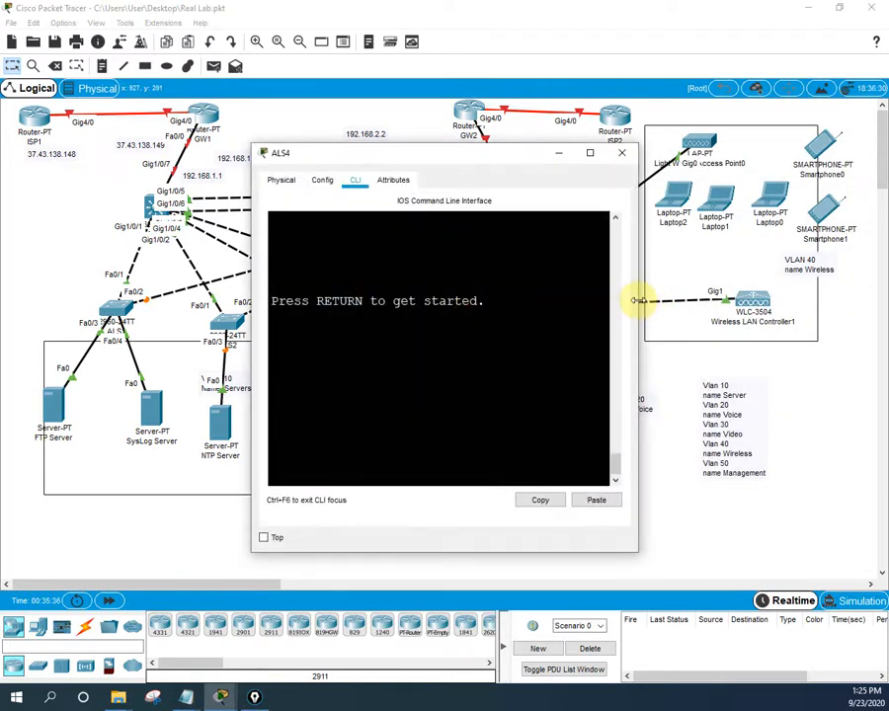
left_click_drag(637, 302, 869, 317)
key("Return")
key("Return")
key("Return")
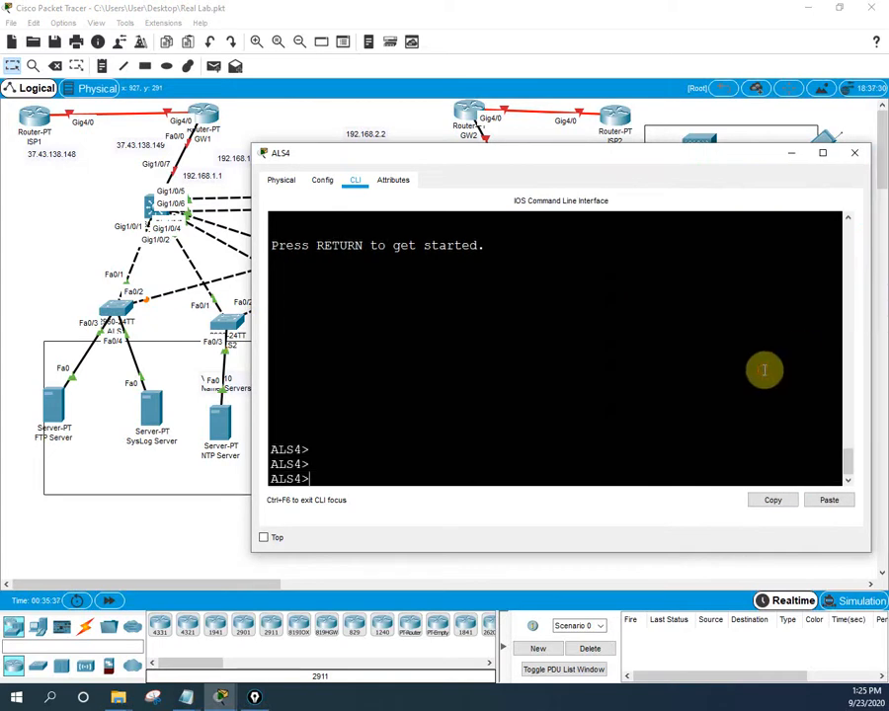
type("en")
key("Return")
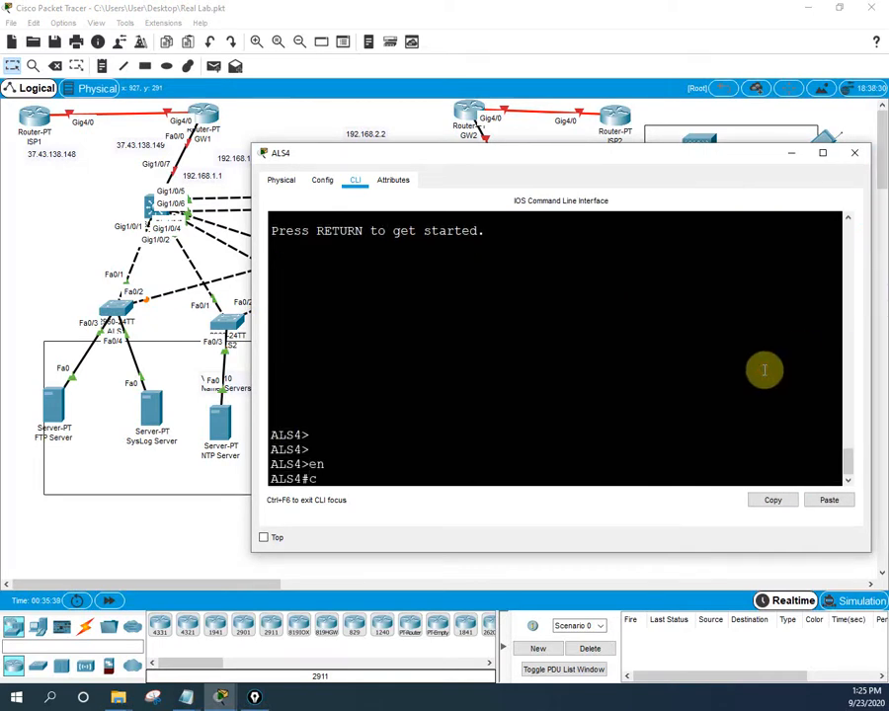
type("config t")
key("Return")
key("Return")
key("Return")
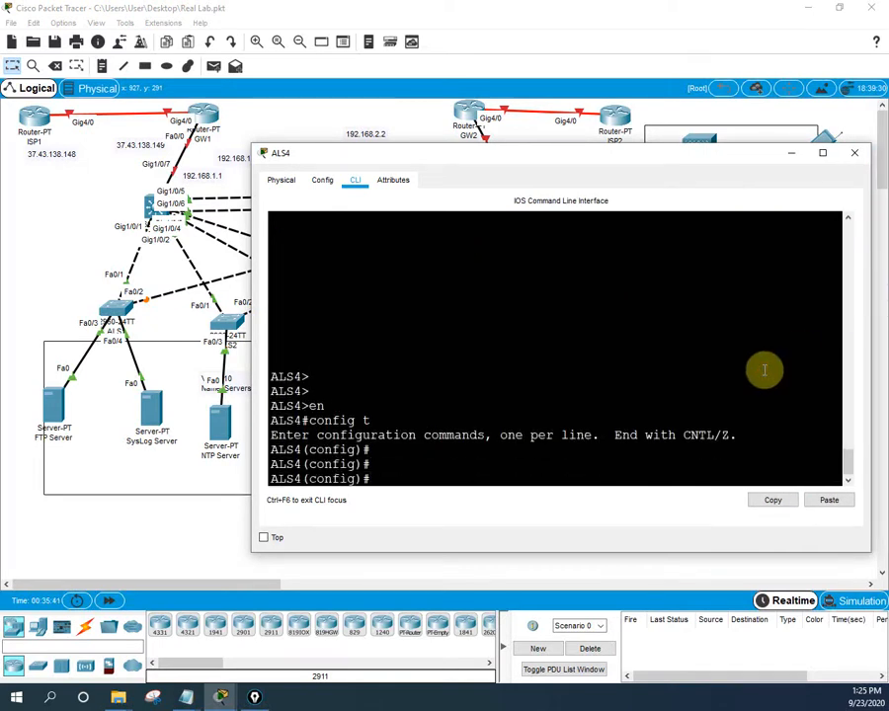
- Switch to the untitled Notepad notes and copy the three ALS4 port commands for f0/3-5
mouse_move(185, 697)
left_click(266, 624)
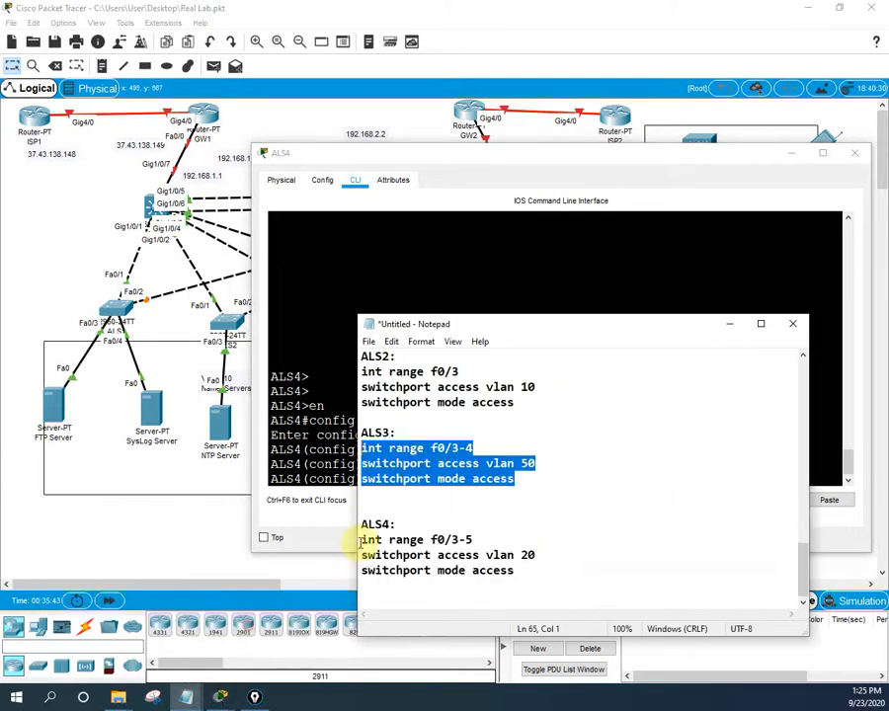
left_click_drag(513, 571, 361, 543)
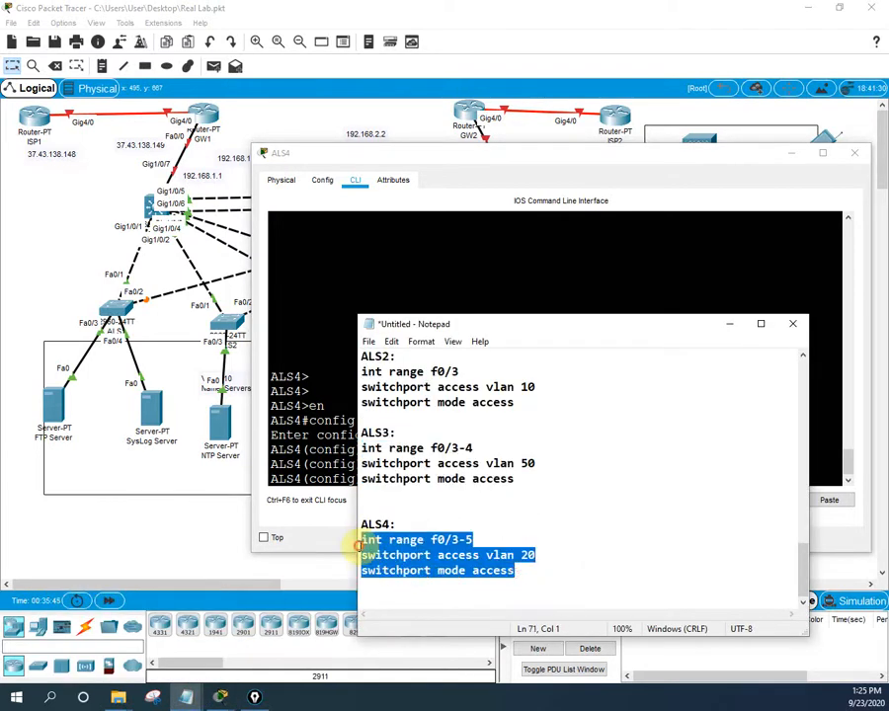
right_click(373, 543)
left_click(452, 393)
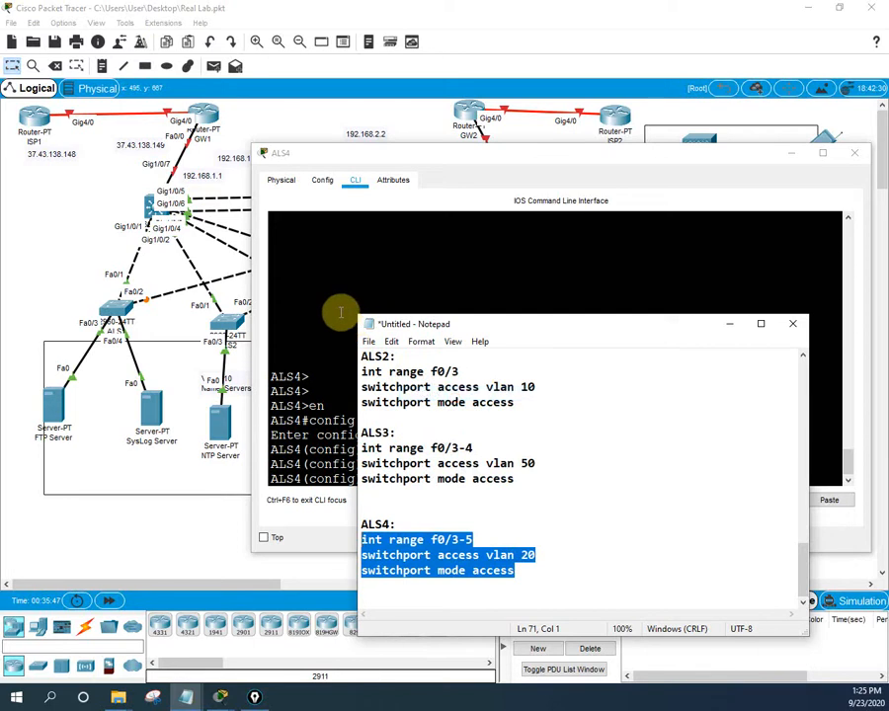
- Run the copied commands in ALS4's command line, putting f0/3-5 in access VLAN 20, and close its window
left_click(340, 312)
right_click(474, 360)
left_click(504, 386)
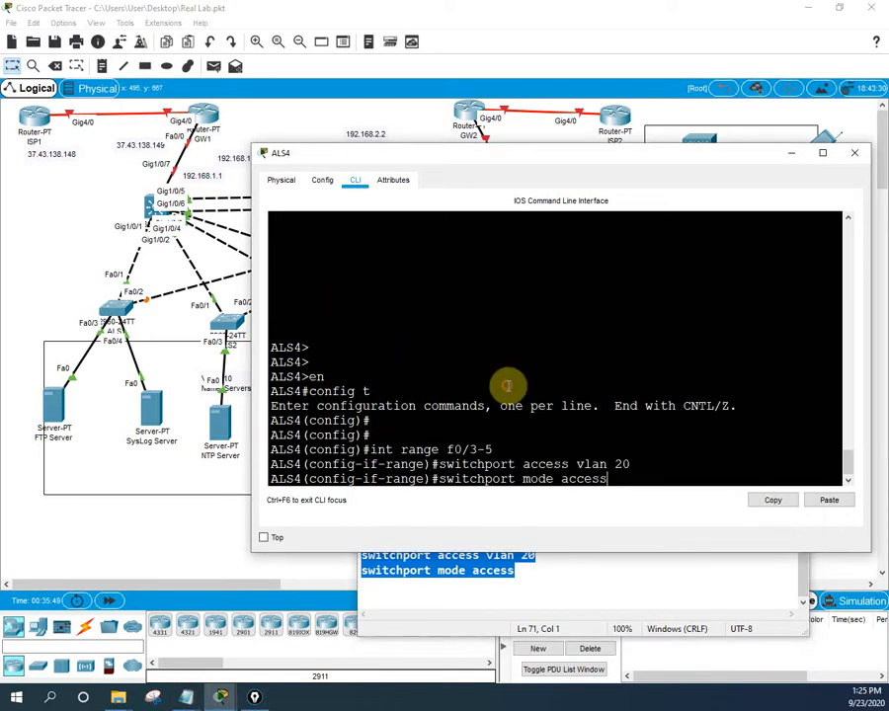
key("Return")
key("Return")
key("Return")
key("Return")
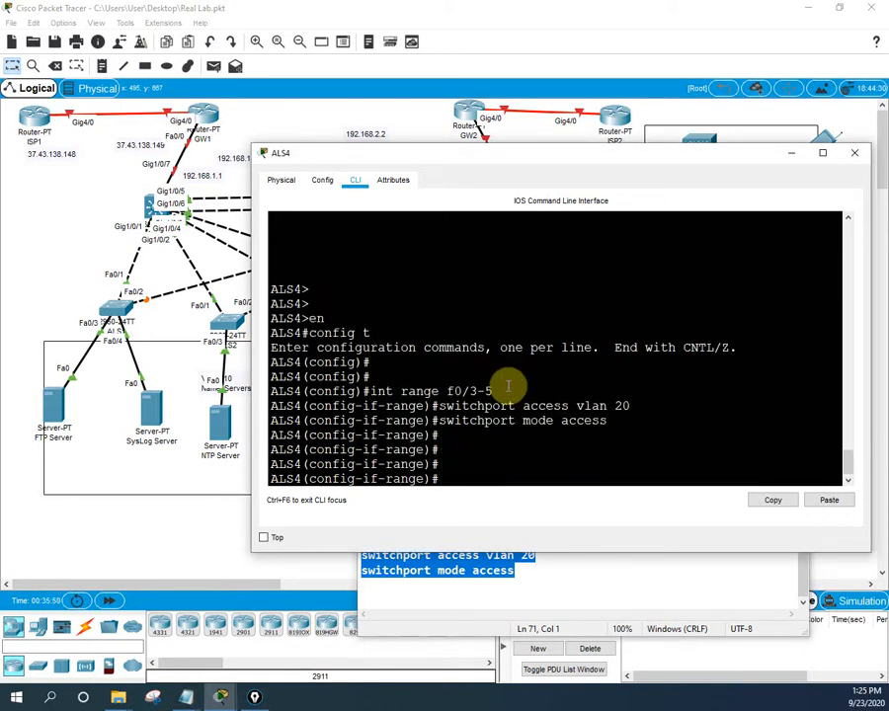
left_click(854, 152)
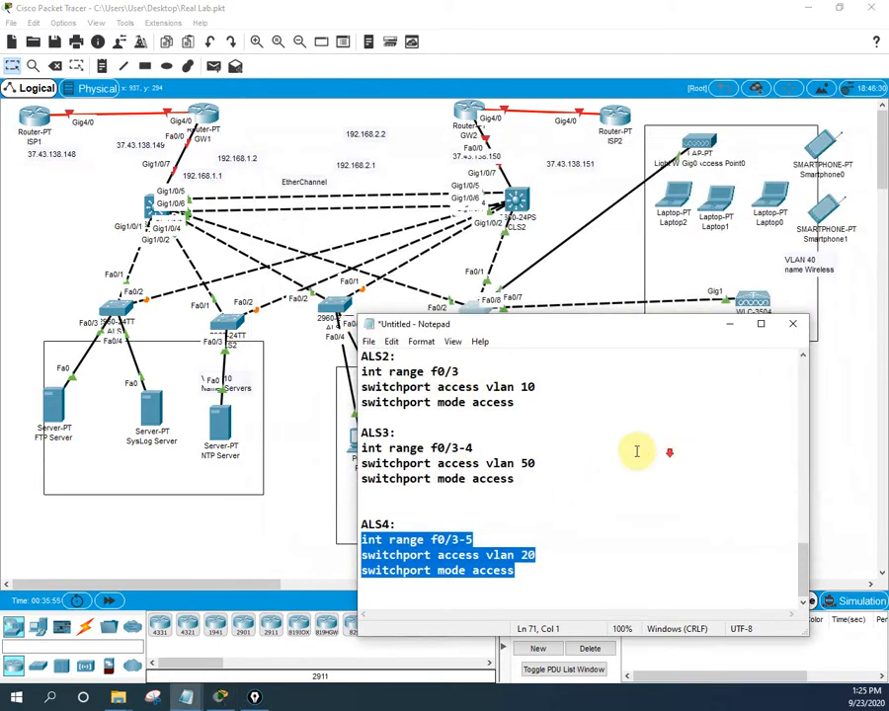
- Open switch ALS1's command line in a widened window and leave configuration mode for the privileged prompt
scroll(518, 492, "up", 2)
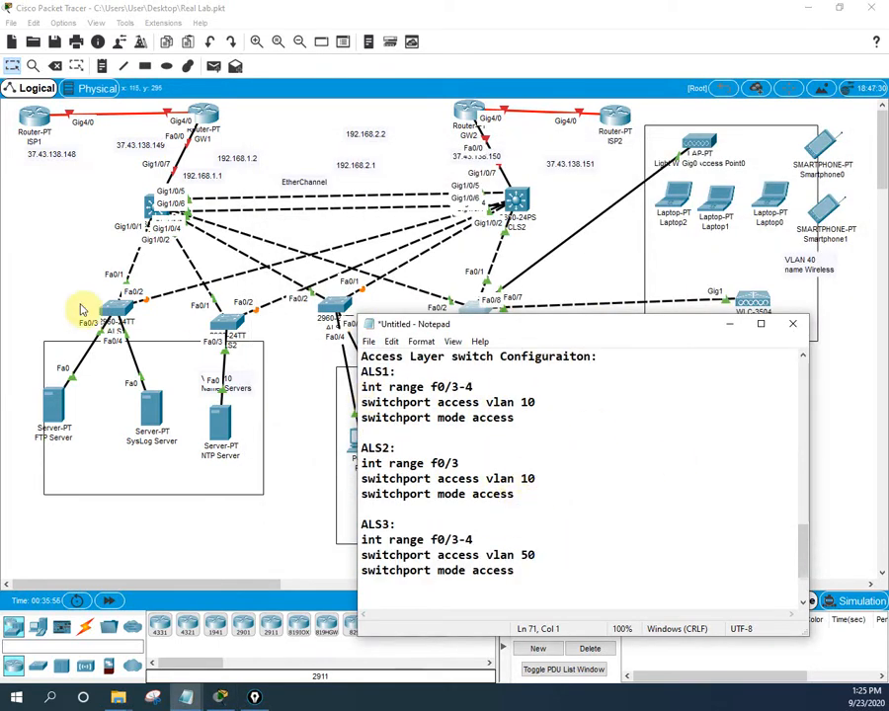
left_click(118, 316)
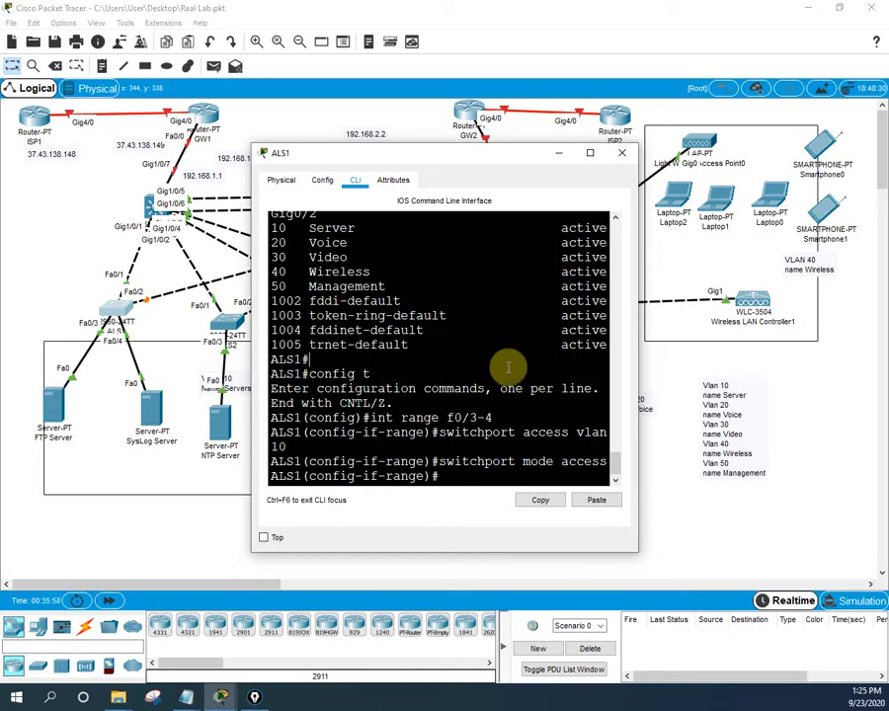
key("Return")
key("Return")
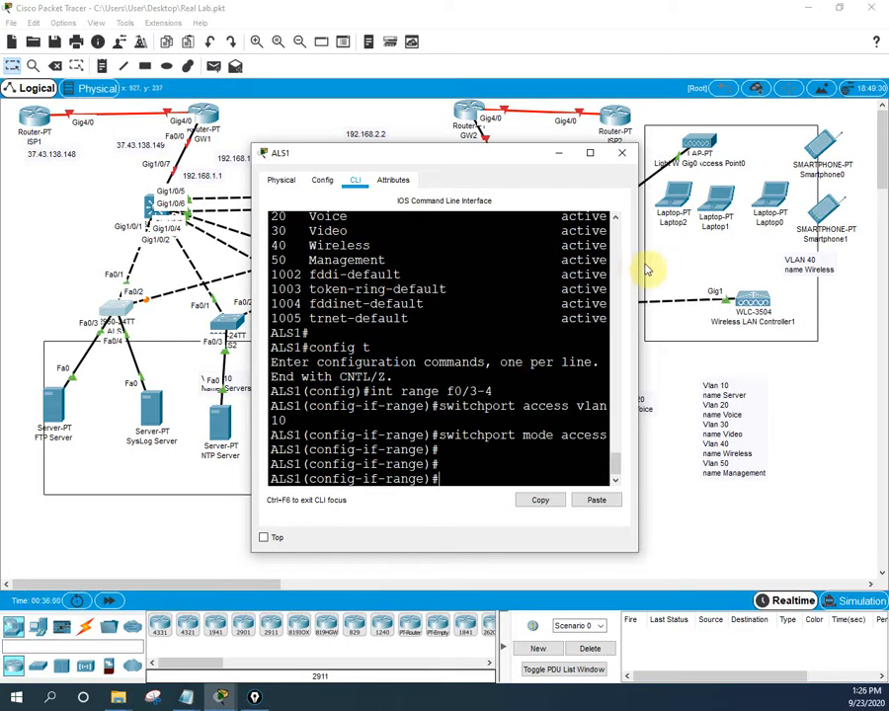
left_click_drag(643, 267, 877, 268)
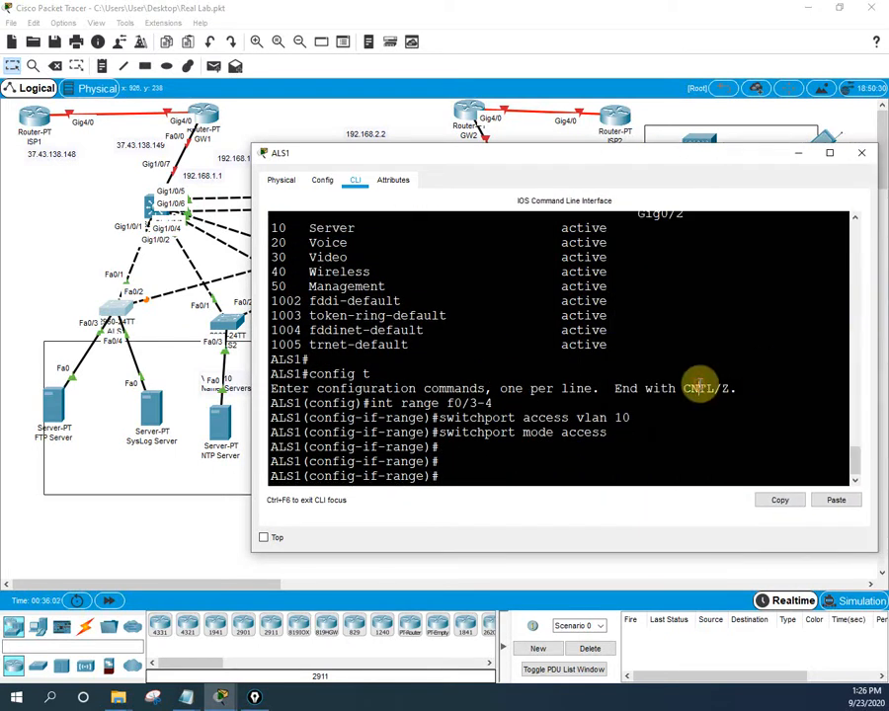
key("ctrl+z")
key("Return")
key("Return")
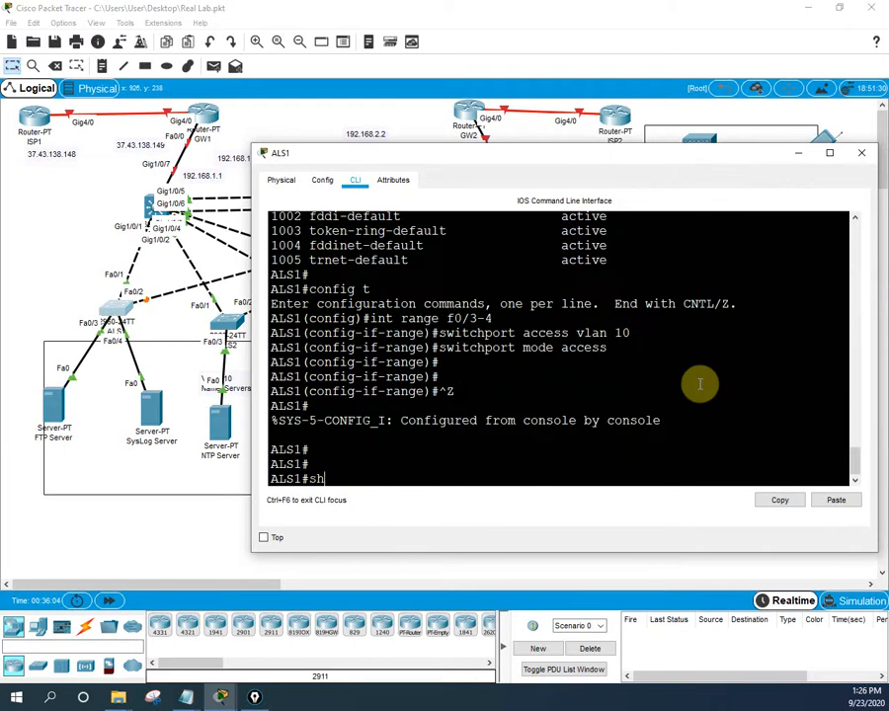
- Run sh vlan b on ALS1, check the ports assigned to VLAN 10 Server, and close the window
type("sh vlan b")
key("Return")
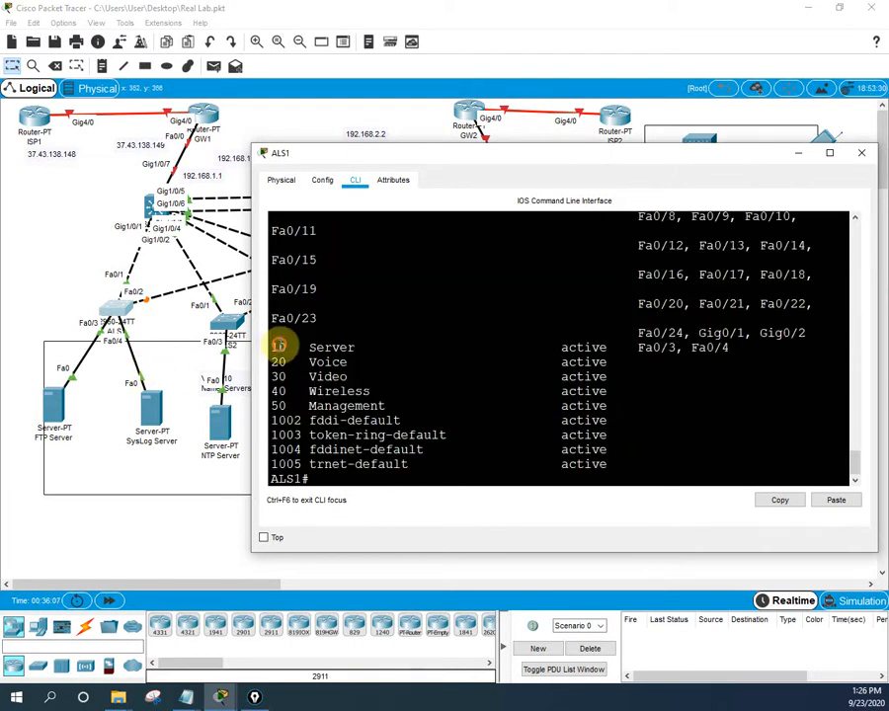
left_click_drag(279, 347, 769, 347)
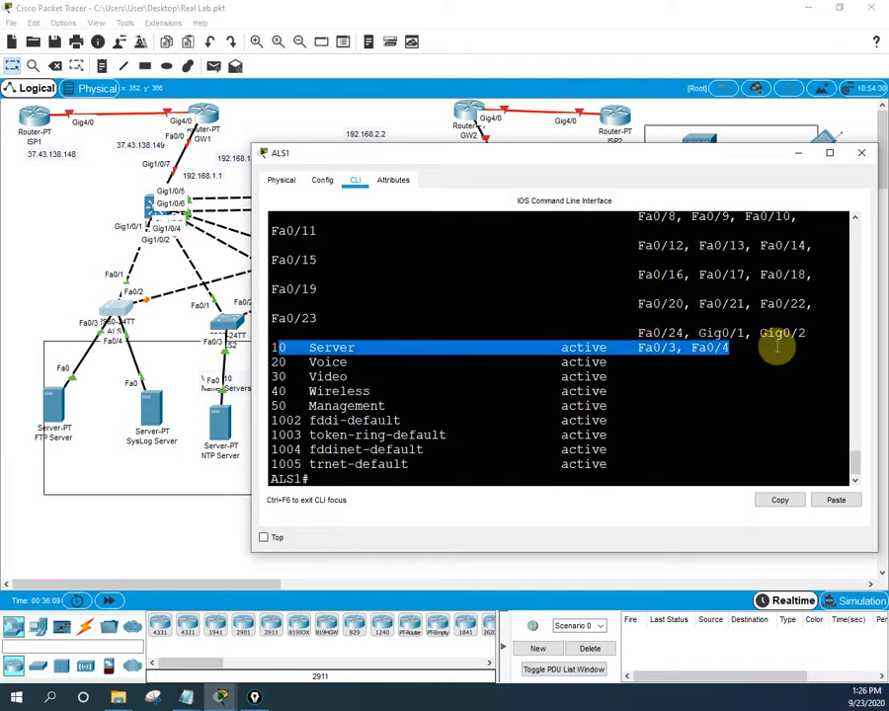
left_click(369, 392)
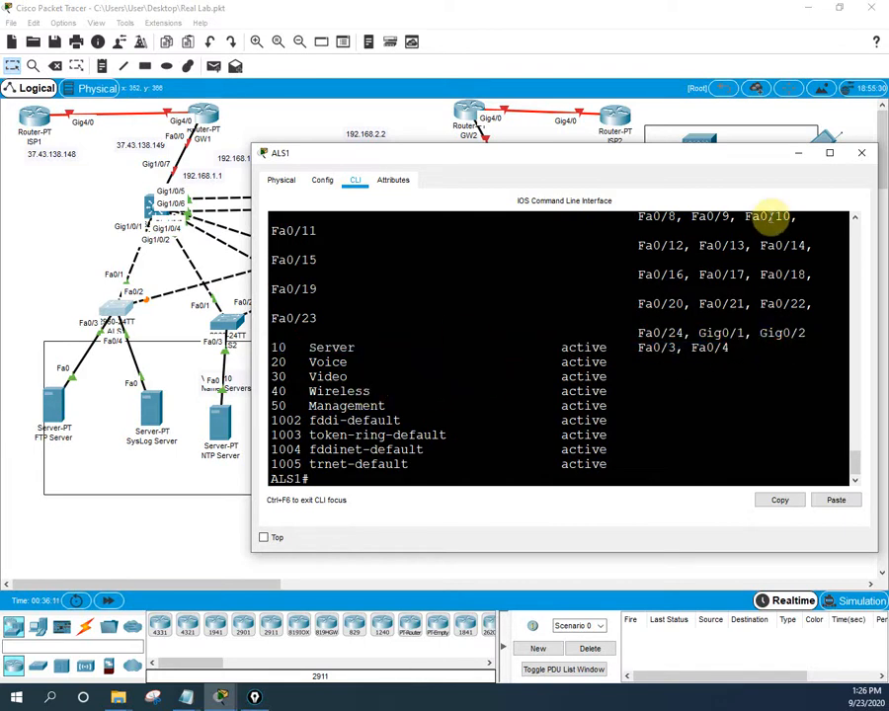
left_click(861, 152)
- Open switch ALS2's command line and leave configuration mode for the privileged prompt
left_click(225, 324)
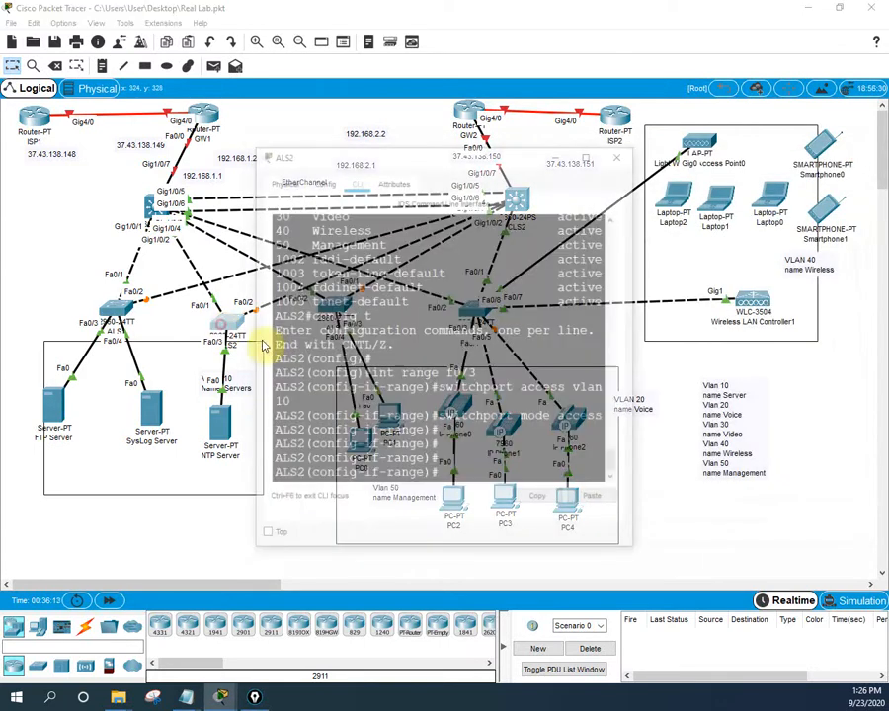
key("Return")
key("Return")
key("Return")
key("ctrl+z")
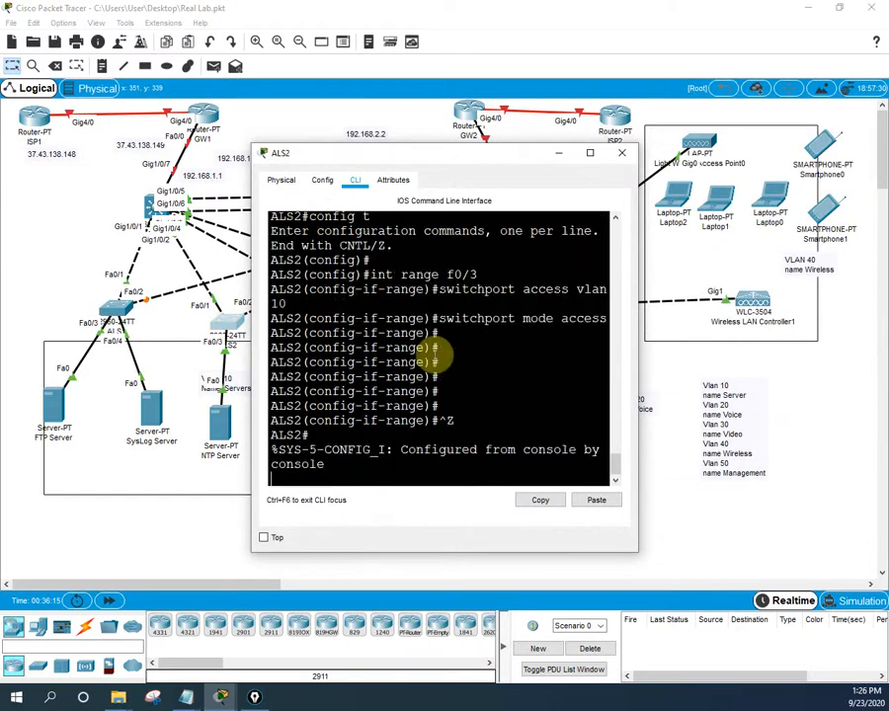
key("Return")
key("Return")
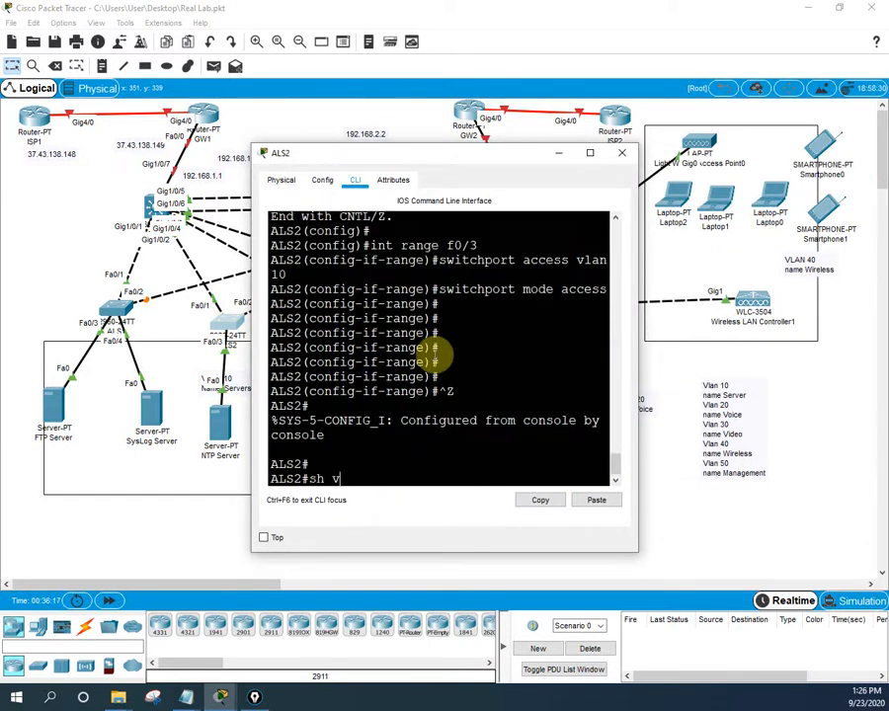
- Display the brief VLAN list on ALS2 in a widened window, check the VLAN 10 Server ports, and close it
key("Return")
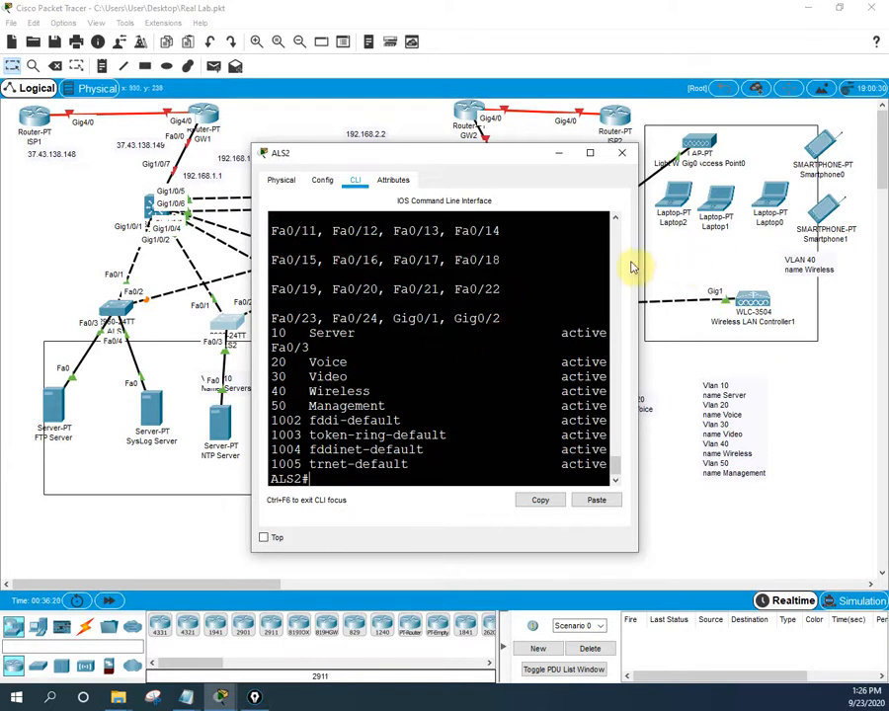
left_click_drag(638, 261, 879, 261)
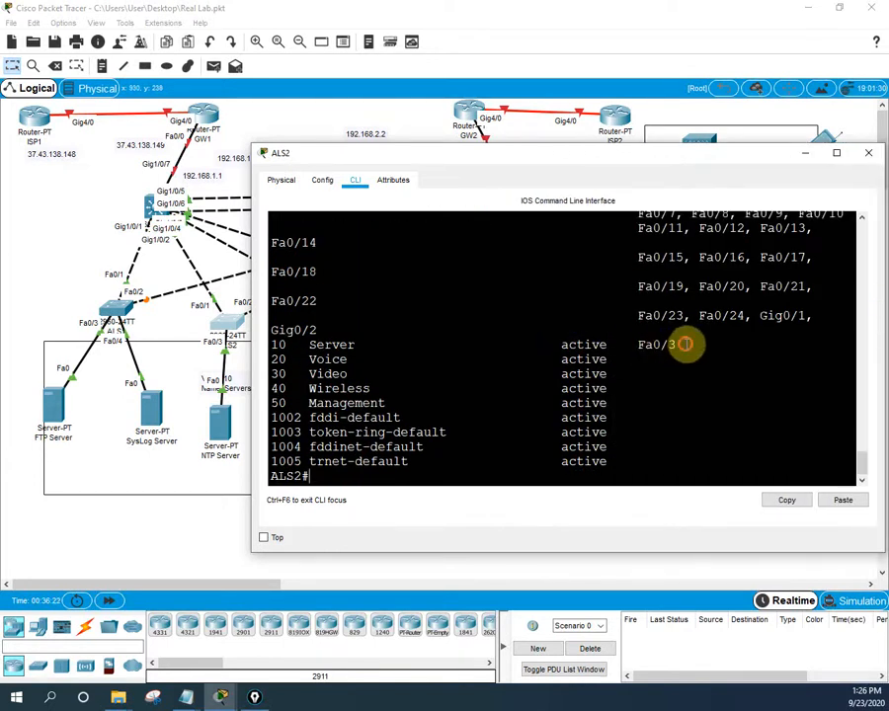
left_click_drag(677, 344, 279, 344)
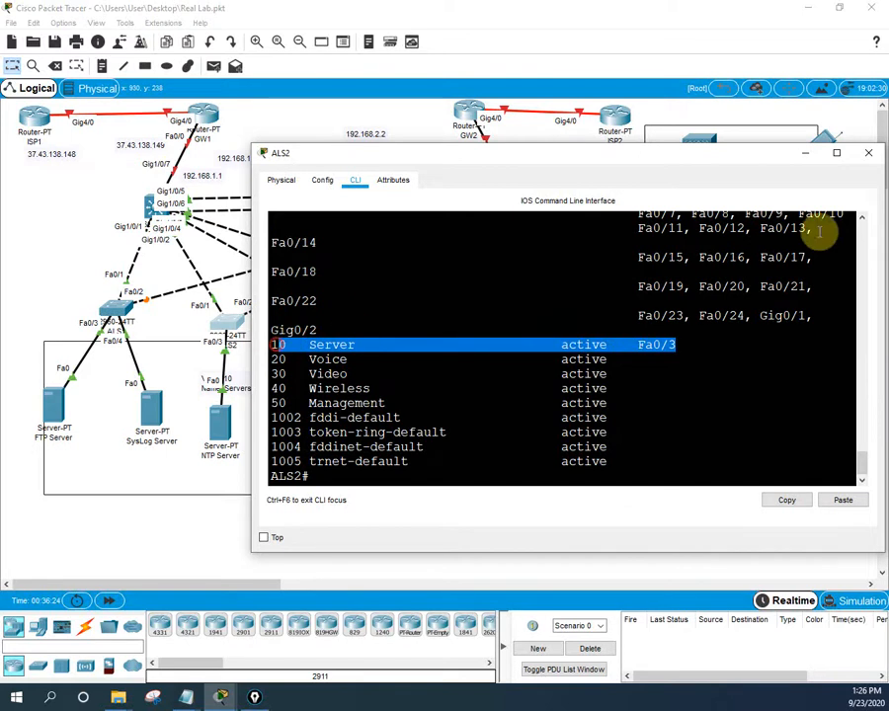
left_click(868, 152)
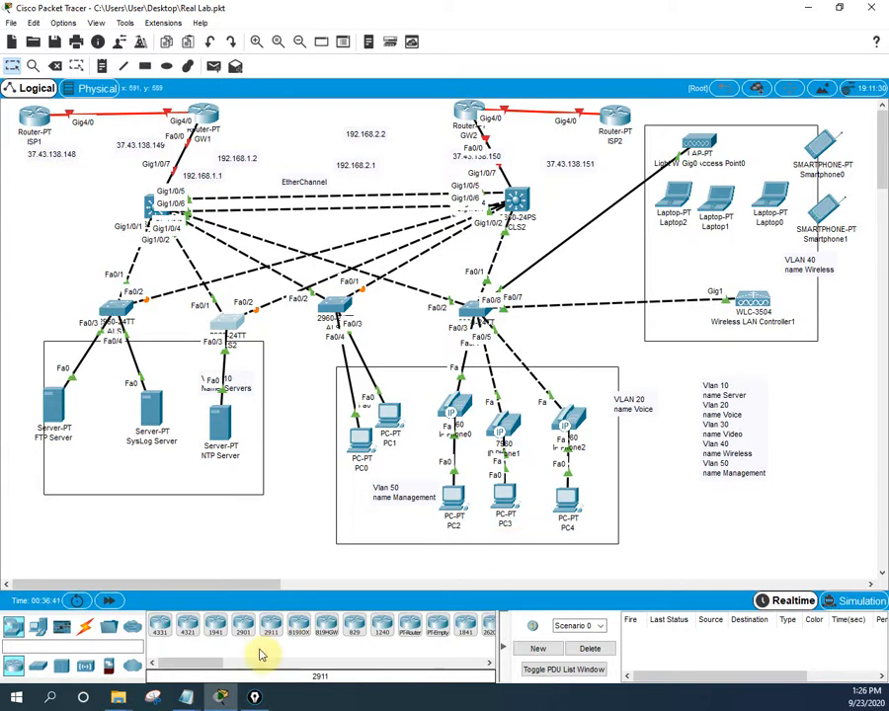
- Switch to the Notepad notes and add a dashed separator line, preceded by blank lines, above the Access Layer switch heading
left_click(301, 638)
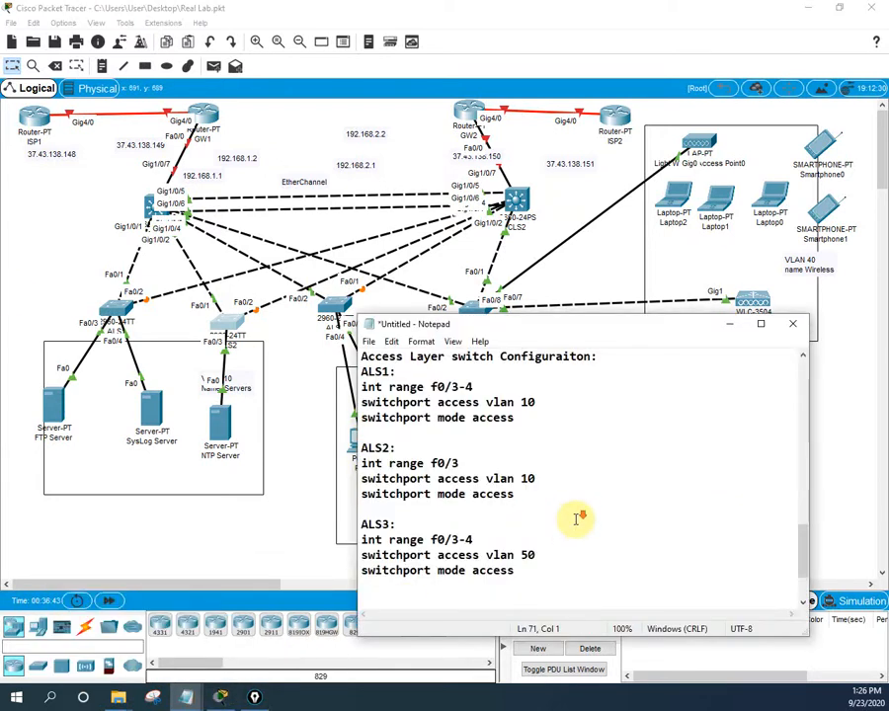
left_click_drag(662, 332, 661, 252)
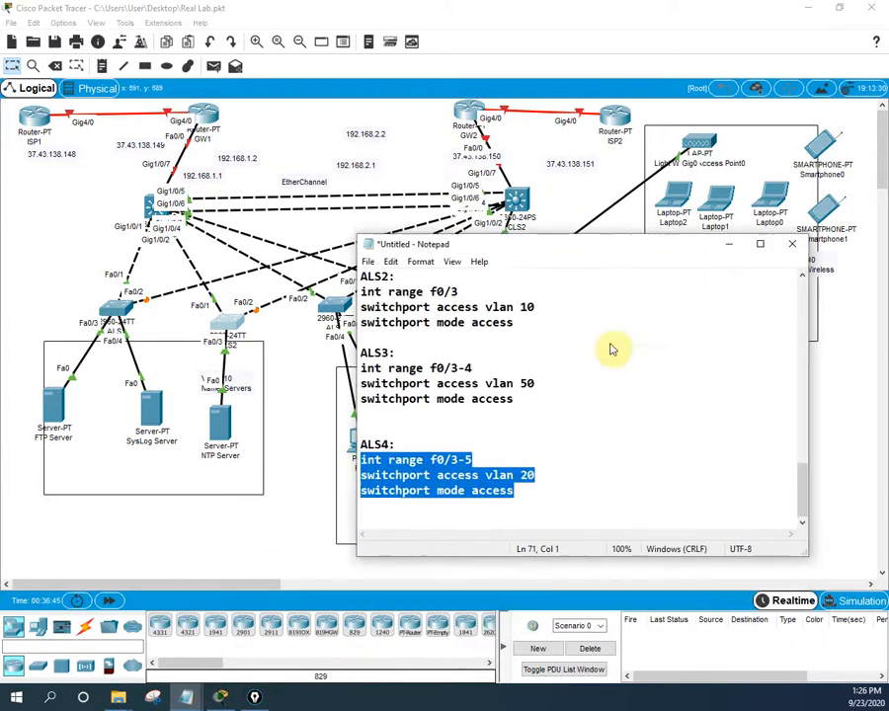
scroll(575, 407, "up", 3)
scroll(577, 407, "up", 2)
scroll(580, 407, "down", 2)
scroll(589, 409, "up", 1)
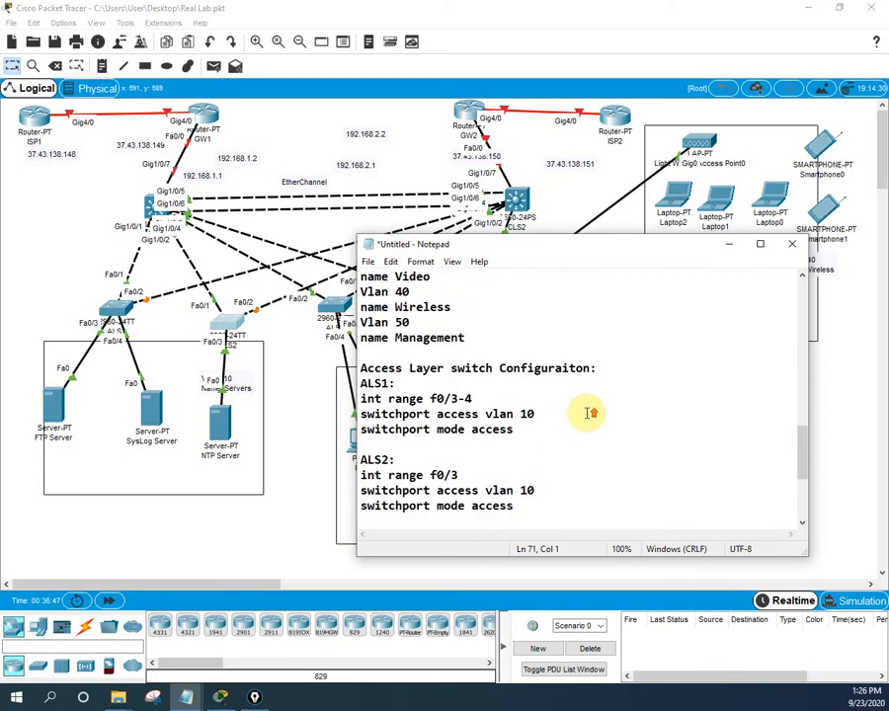
left_click(379, 354)
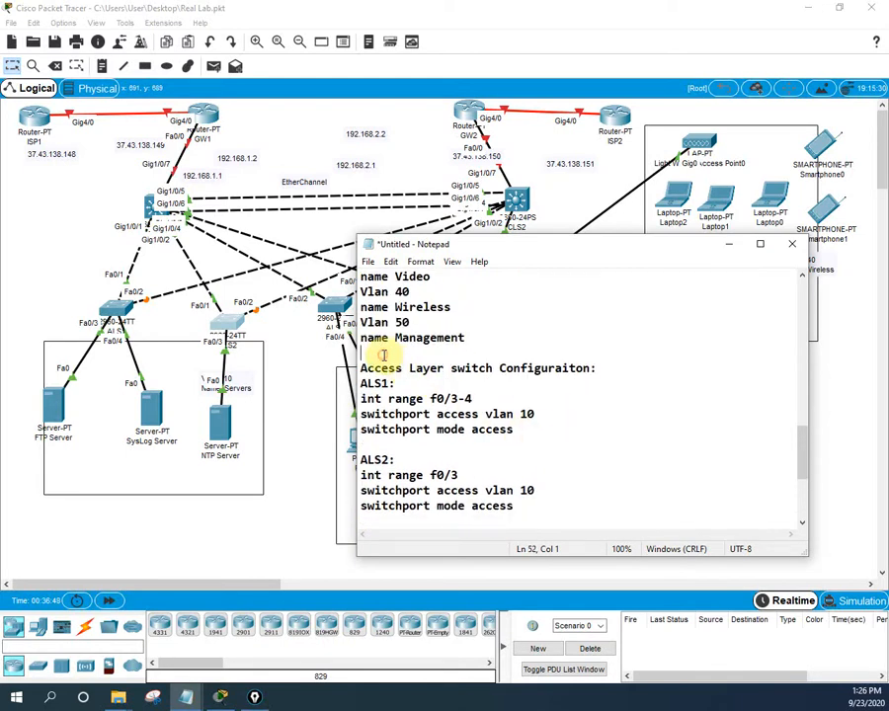
type("---------------------------------------")
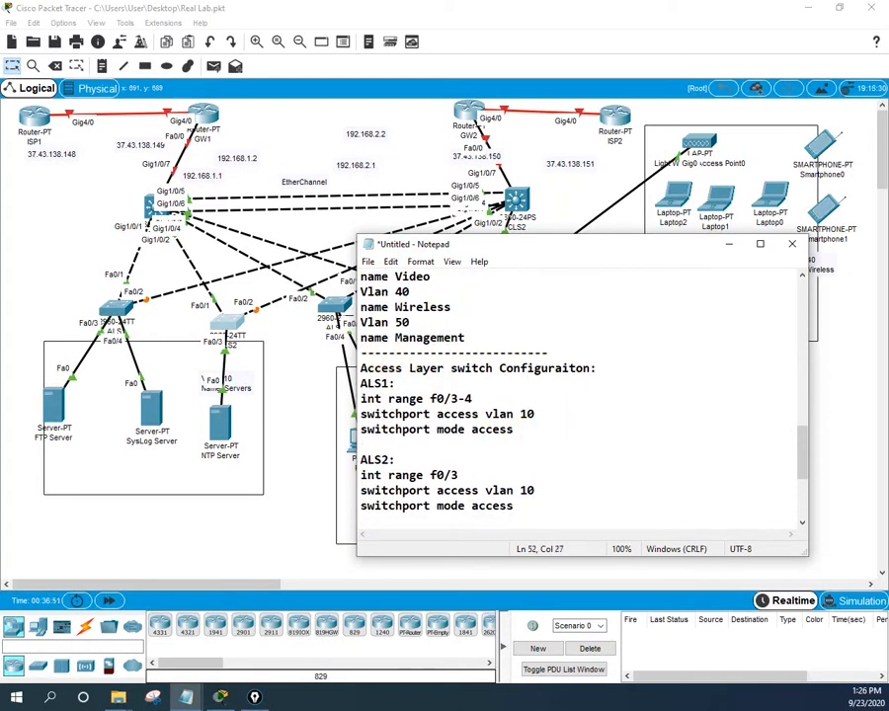
left_click(489, 340)
key("Return")
key("Return")
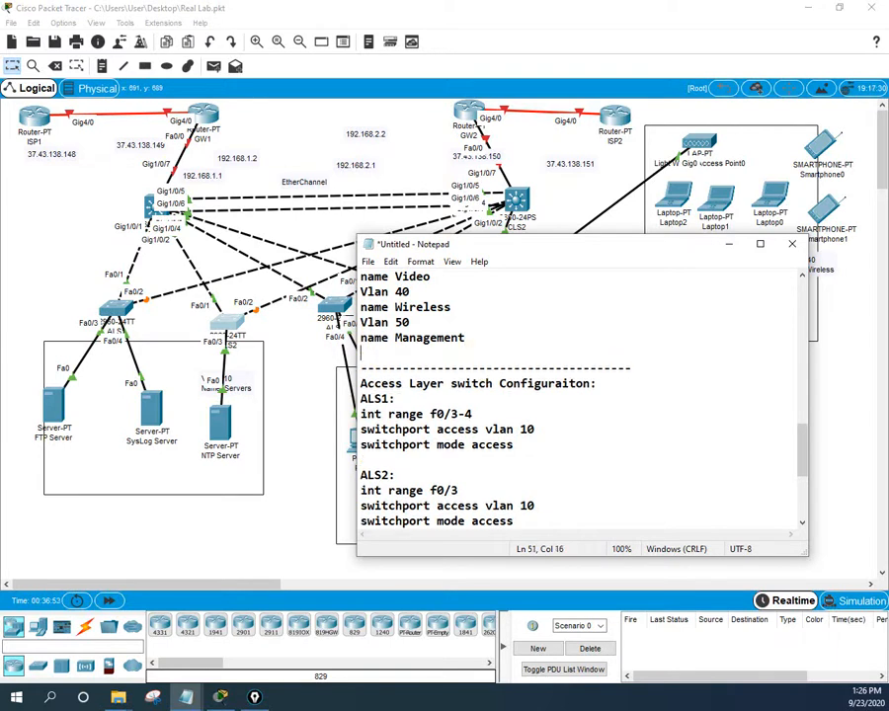
- Review the VTP and VLAN notes and add three more blank lines between name Management and the dashed separator
scroll(543, 343, "up", 5)
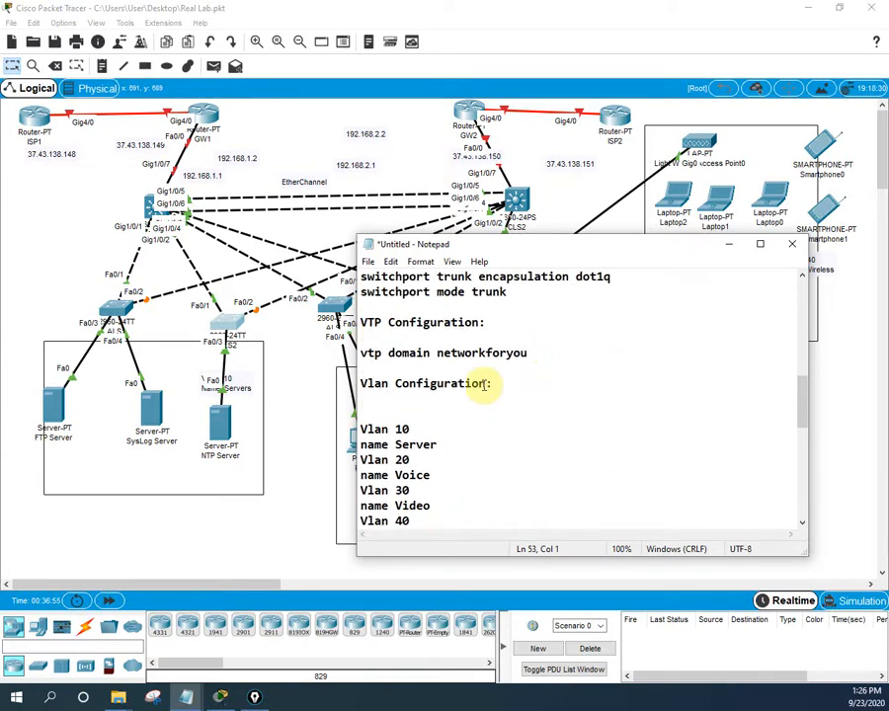
scroll(444, 385, "down", 1)
scroll(438, 385, "down", 2)
scroll(498, 409, "up", 5)
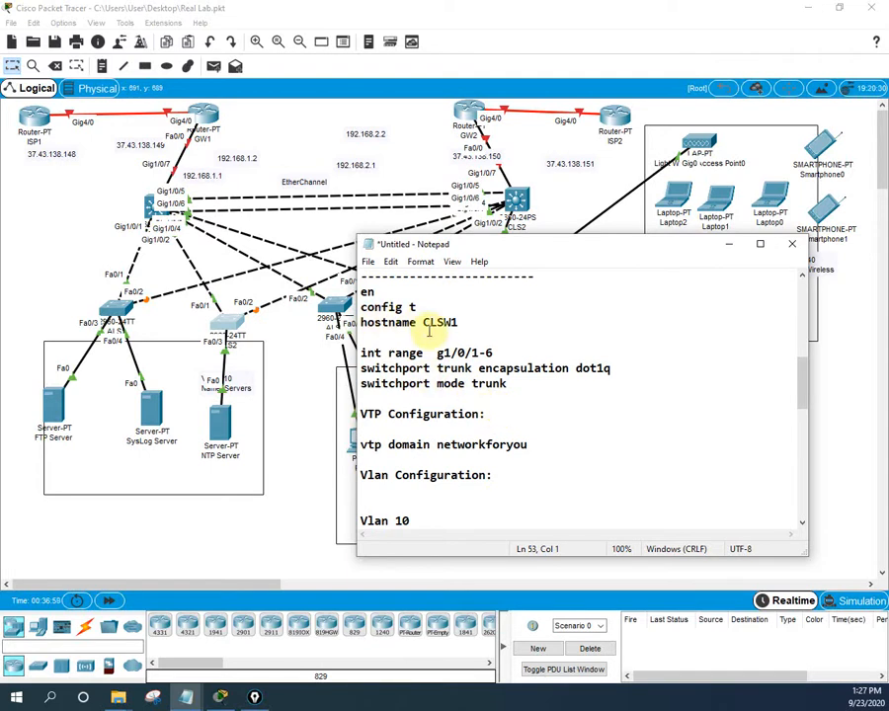
scroll(494, 371, "down", 2)
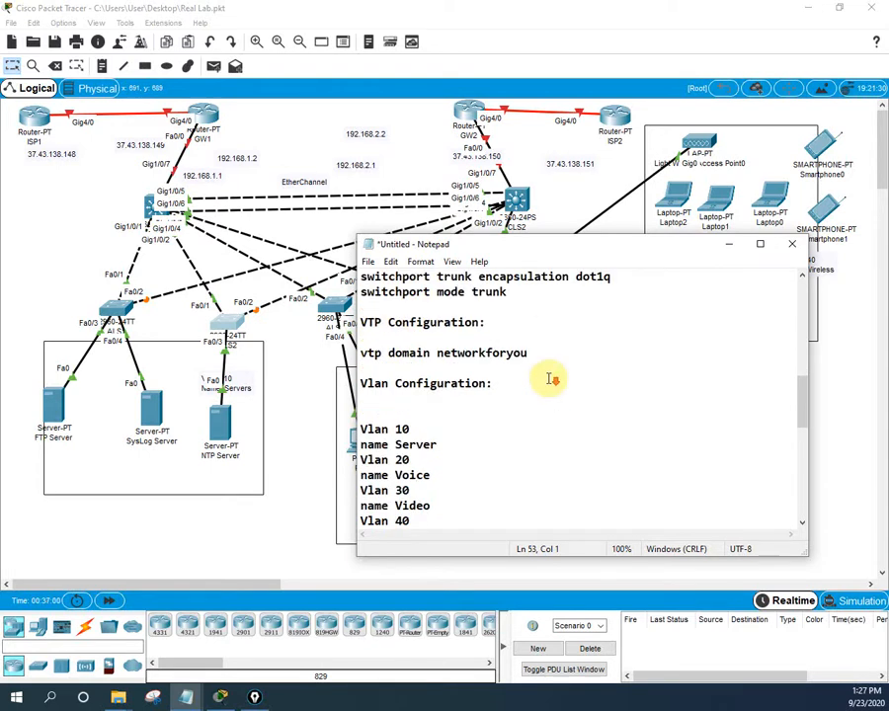
left_click(380, 397)
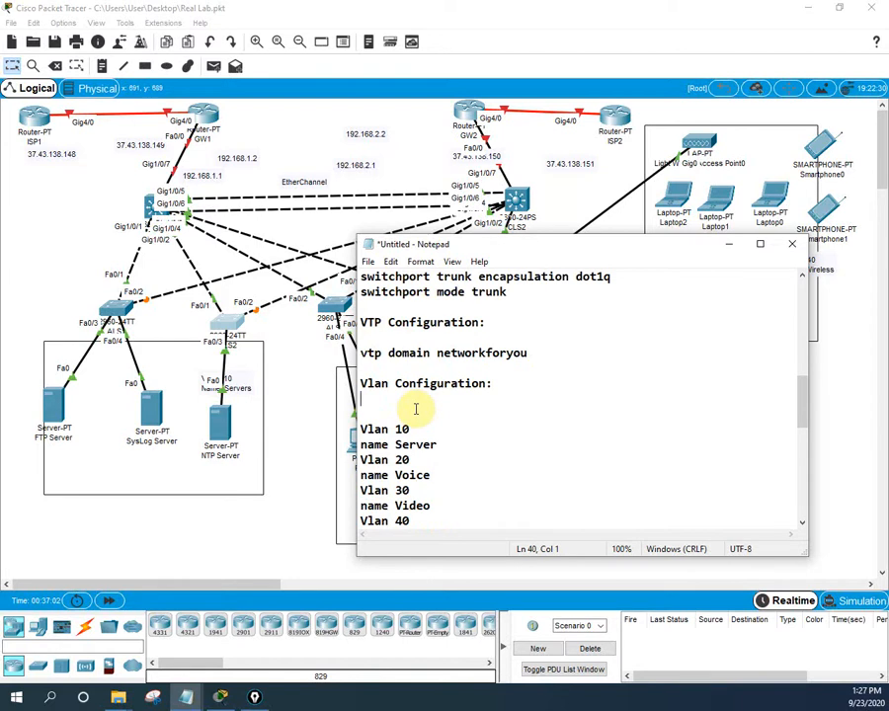
scroll(464, 403, "down", 3)
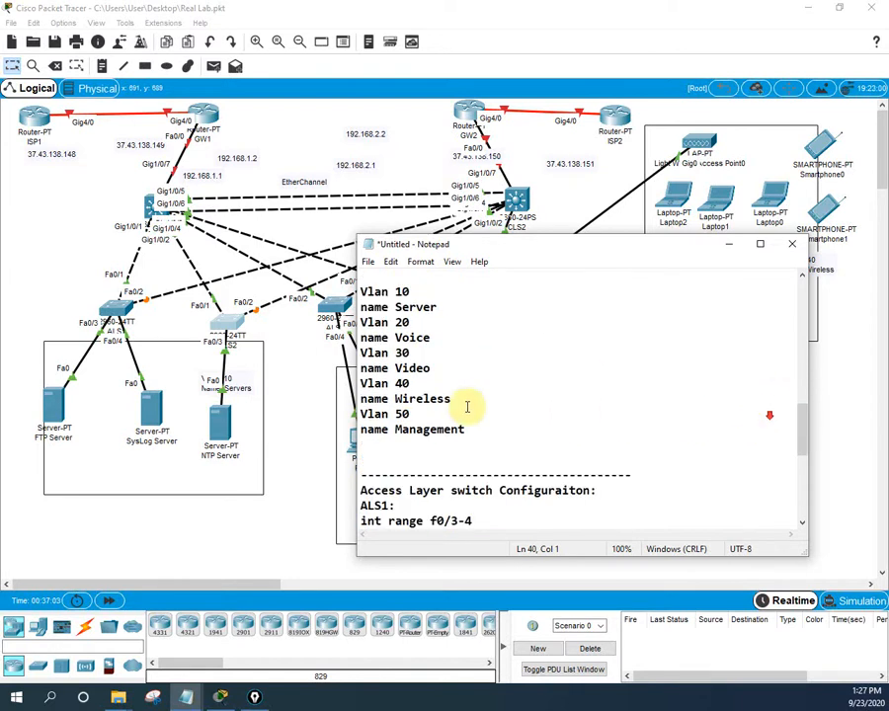
left_click(385, 452)
key("Return")
key("Return")
key("Return")
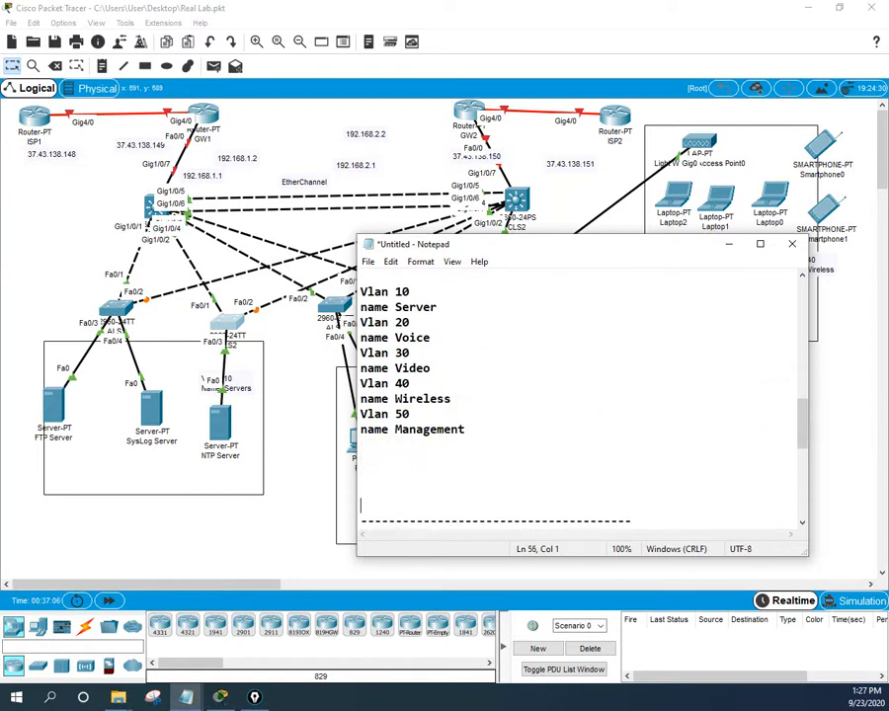
key("Up")
key("Up")
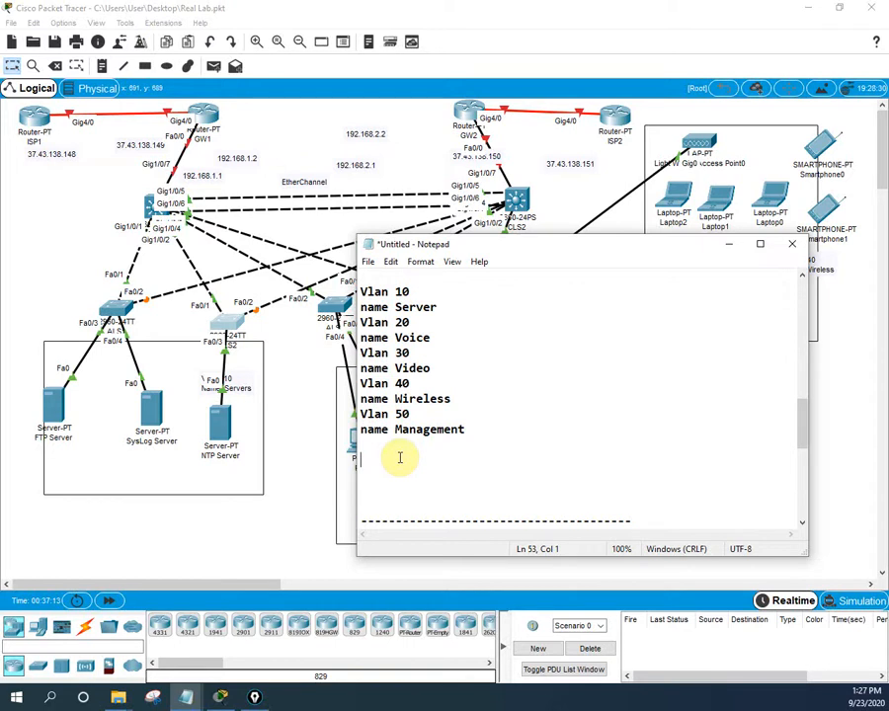
- Write the heading "DHCP Configuration for All Vlans" below the VLAN list and start a new line under it
type("DH")
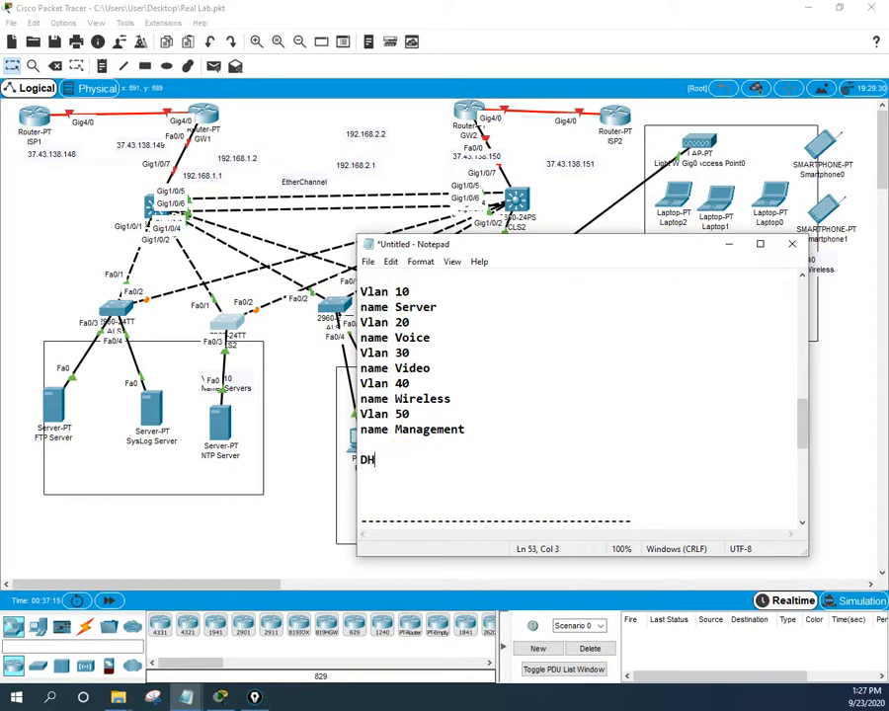
type("CP ")
type("Poo;")
key("BackSpace")
type(":")
key("BackSpace")
key("BackSpace")
key("BackSpace")
key("BackSpace")
key("BackSpace")
type("Configura")
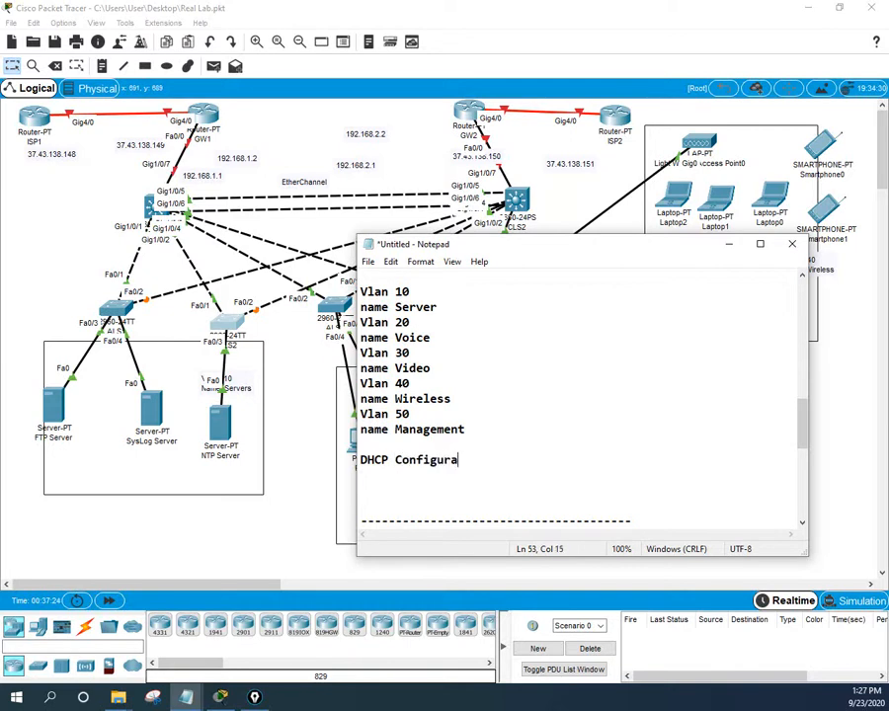
type("tion for All Vlan")
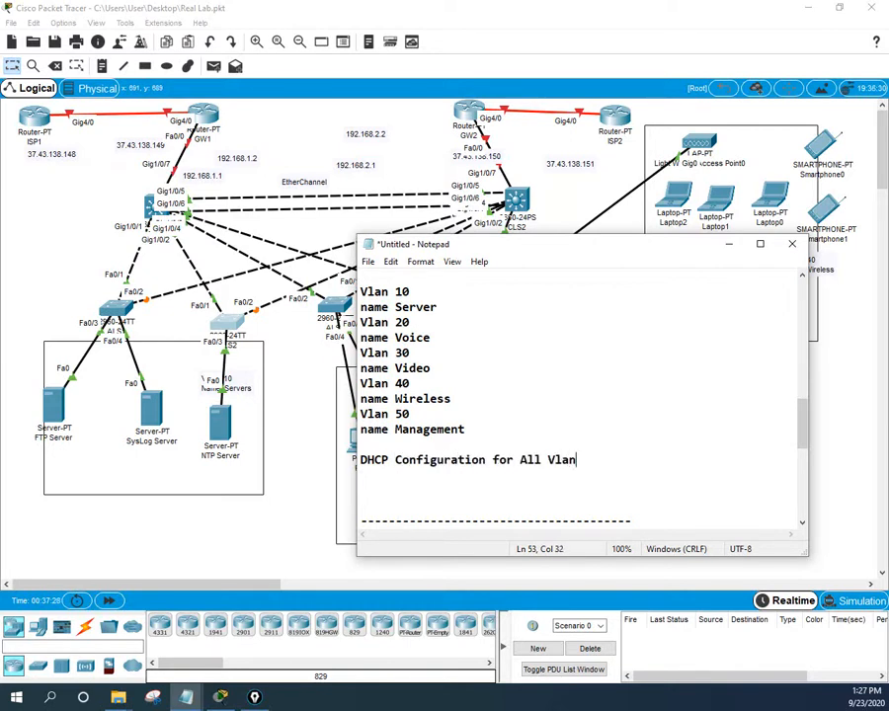
type("s")
key("Return")
key("Return")
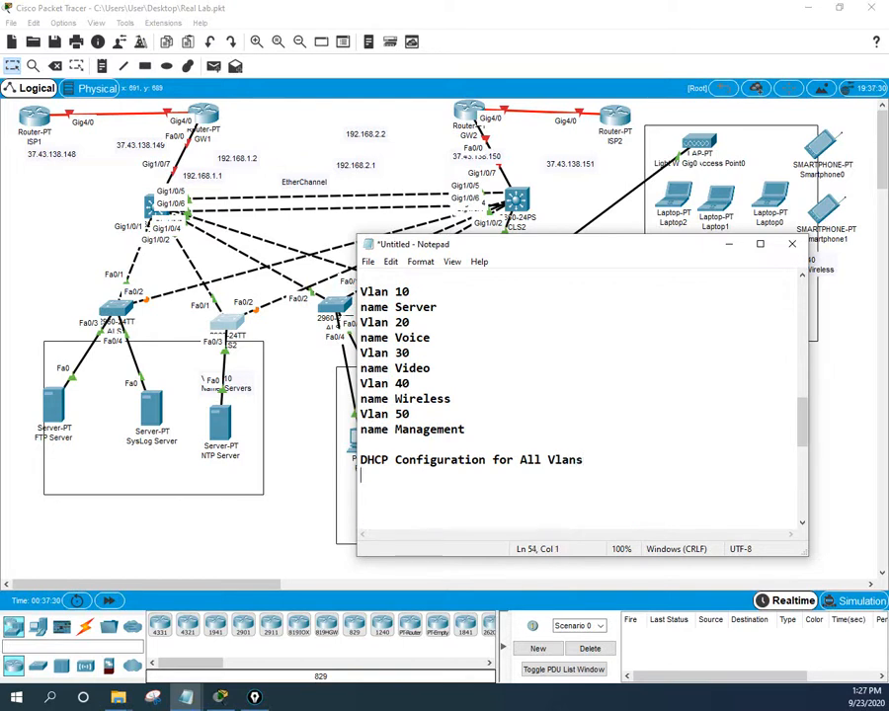
- Write "ip dhcp pool Server" below the DHCP heading, followed by the line "default-router 192.168.10.3"
type("ip dhcp poll")
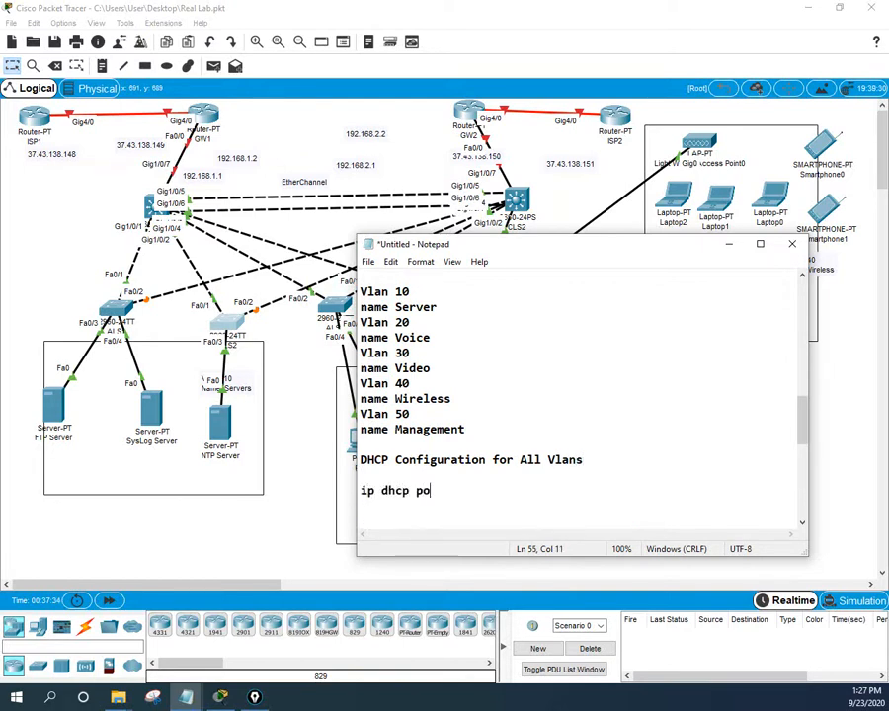
key("BackSpace")
key("BackSpace")
type("ol Server")
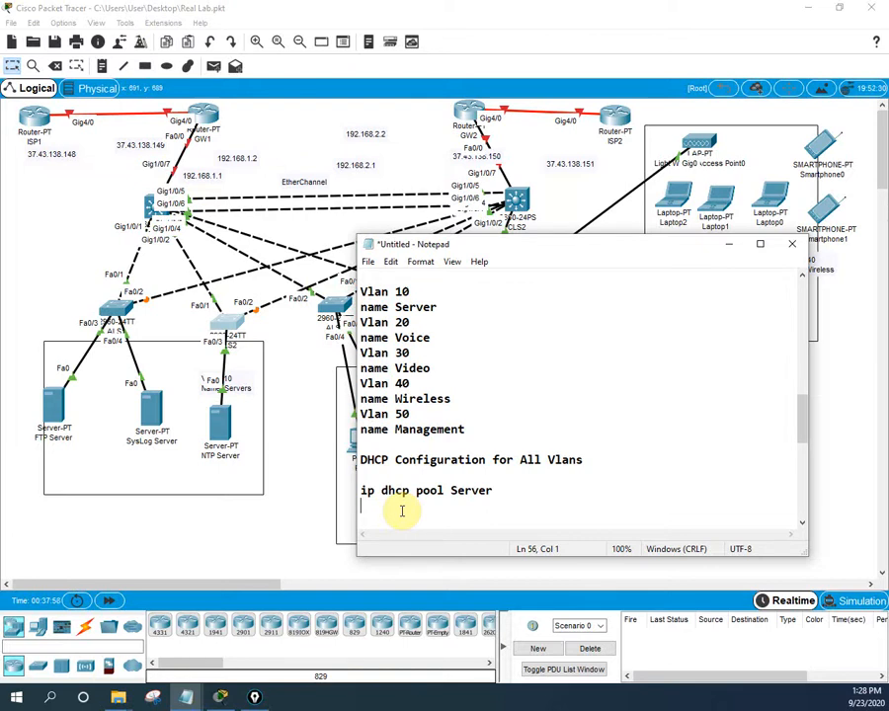
type("de")
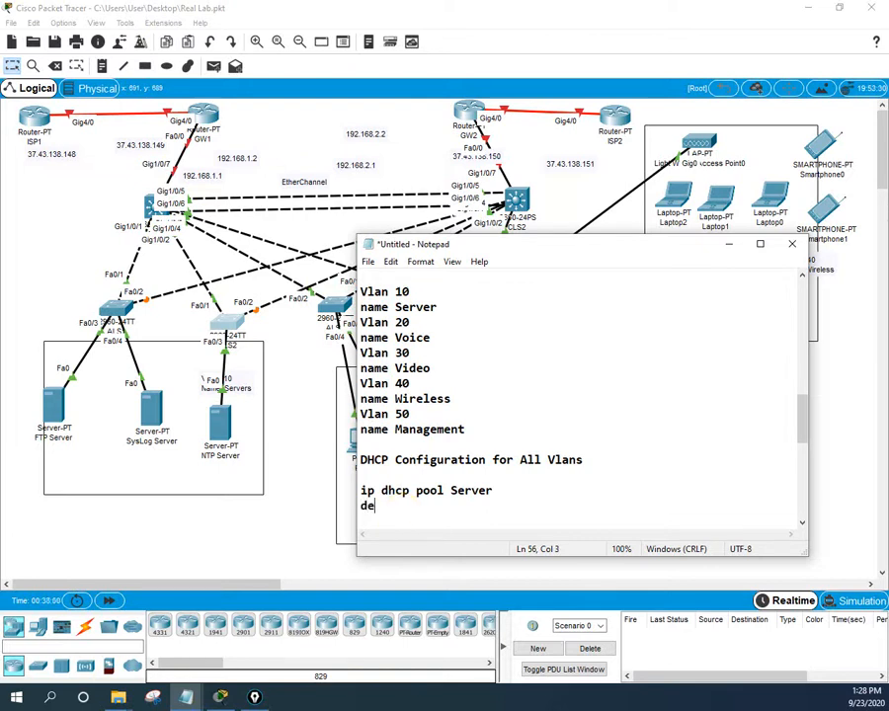
type("fault-router 19")
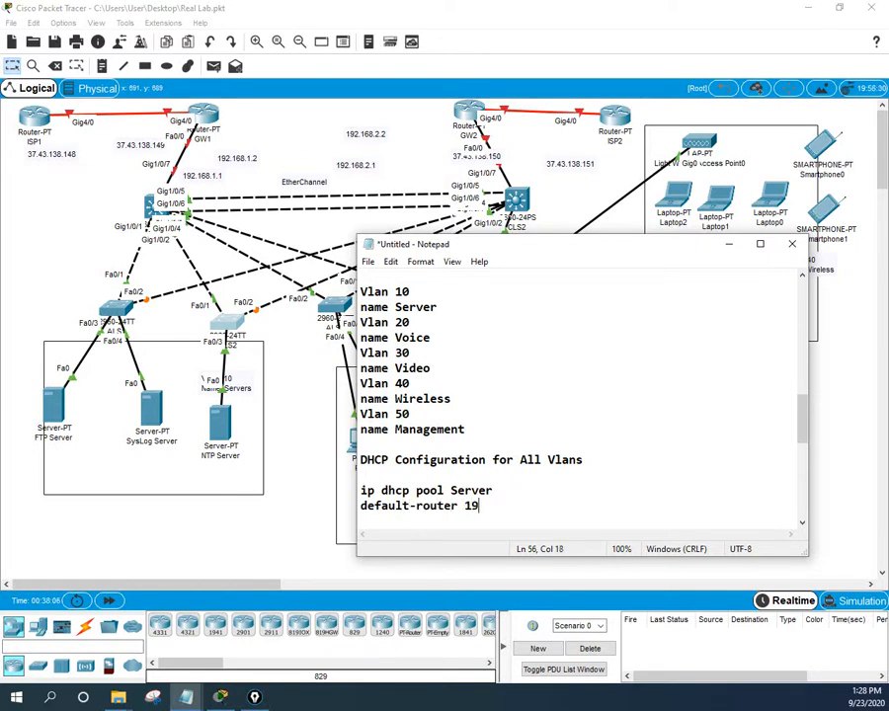
type("2.168.10.3")
key("Return")
- Complete the Server pool with the line "network 192.168.10.0 255.255.255.0" and start a new line under it
type("n")
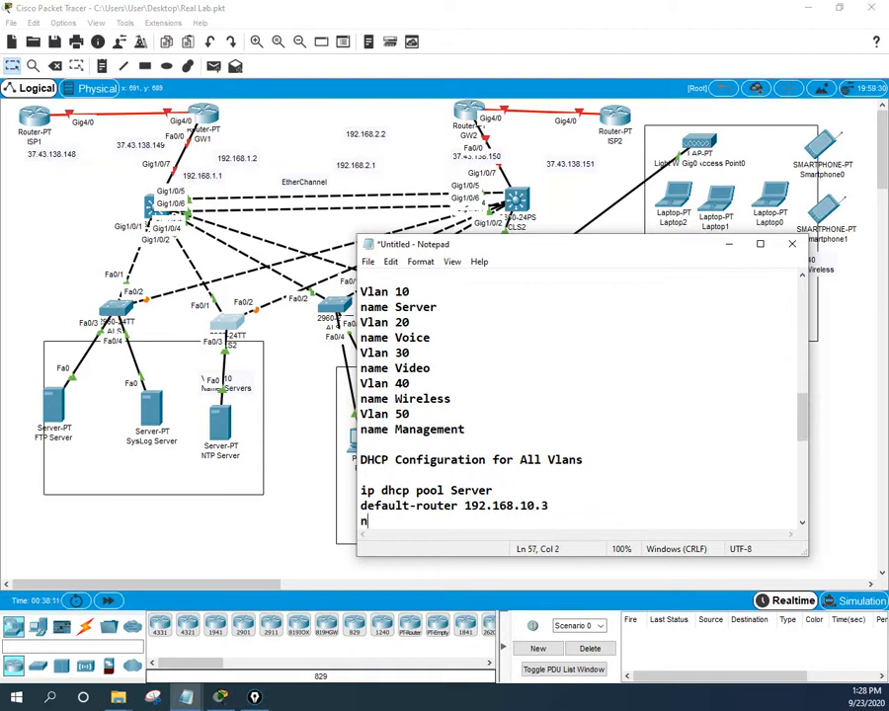
type("etwork")
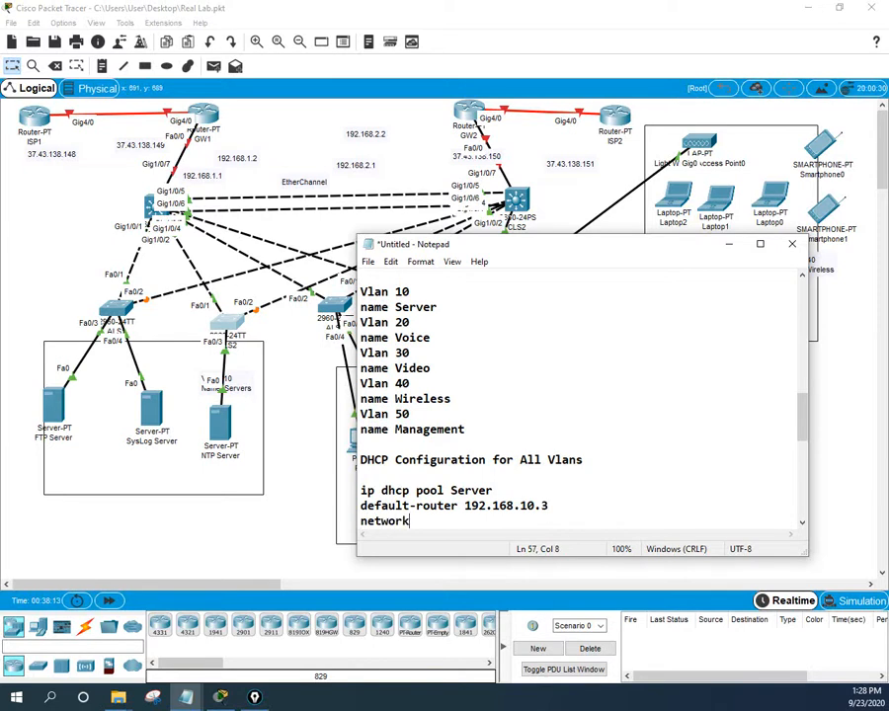
type(" 192.168.10.0 ")
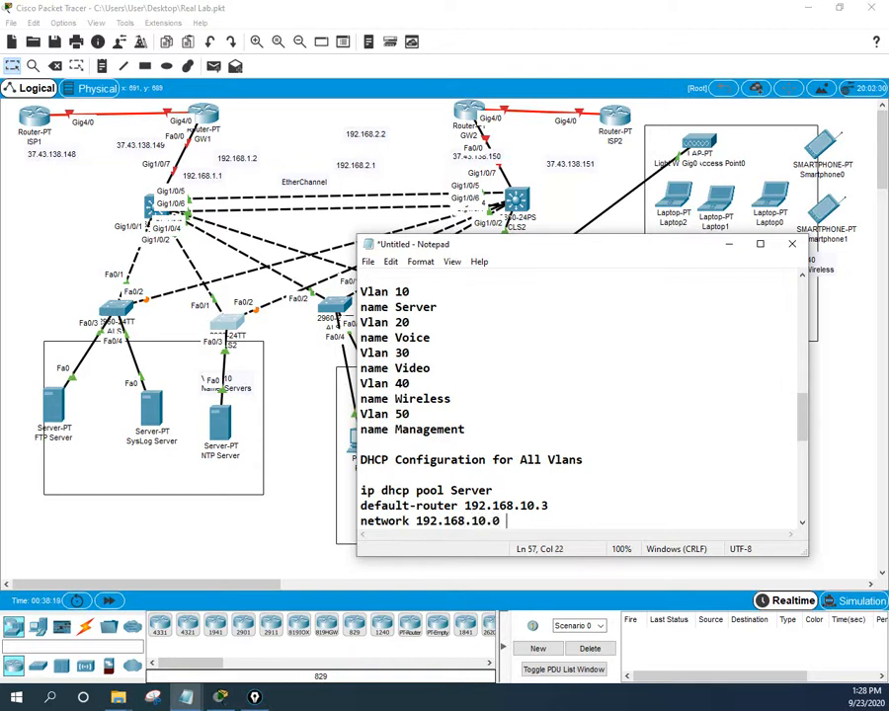
type("255.255.255.0")
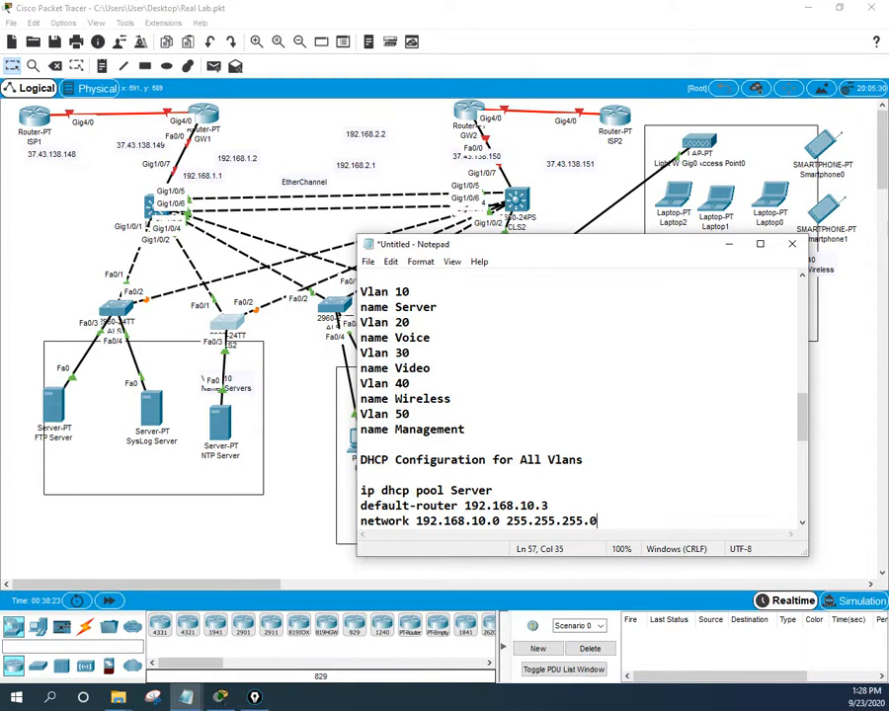
key("Return")
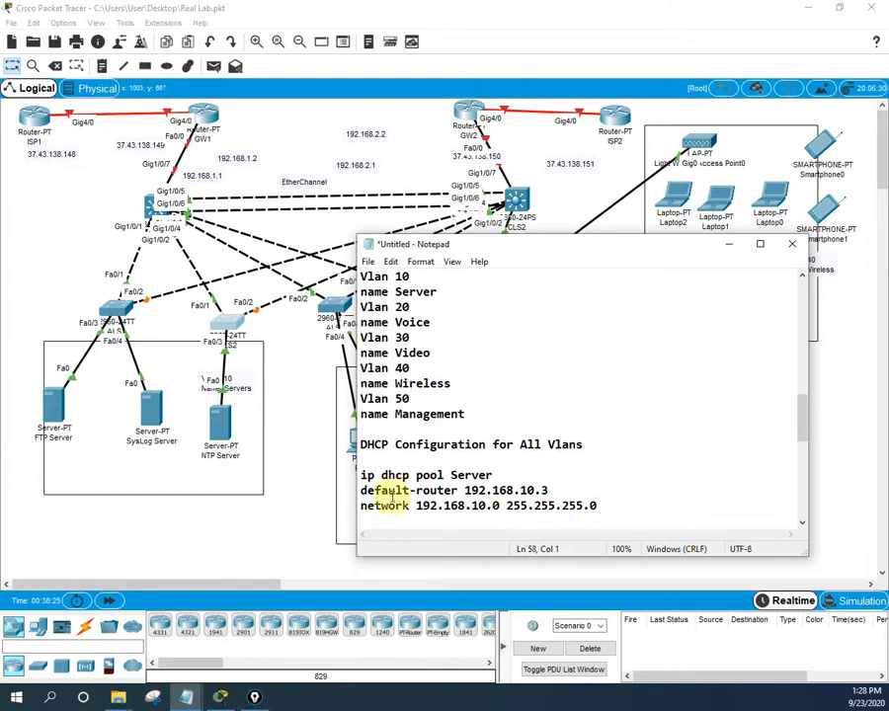
- Duplicate the three-line Server pool block below the original, separated by one blank line
left_click_drag(362, 476, 590, 515)
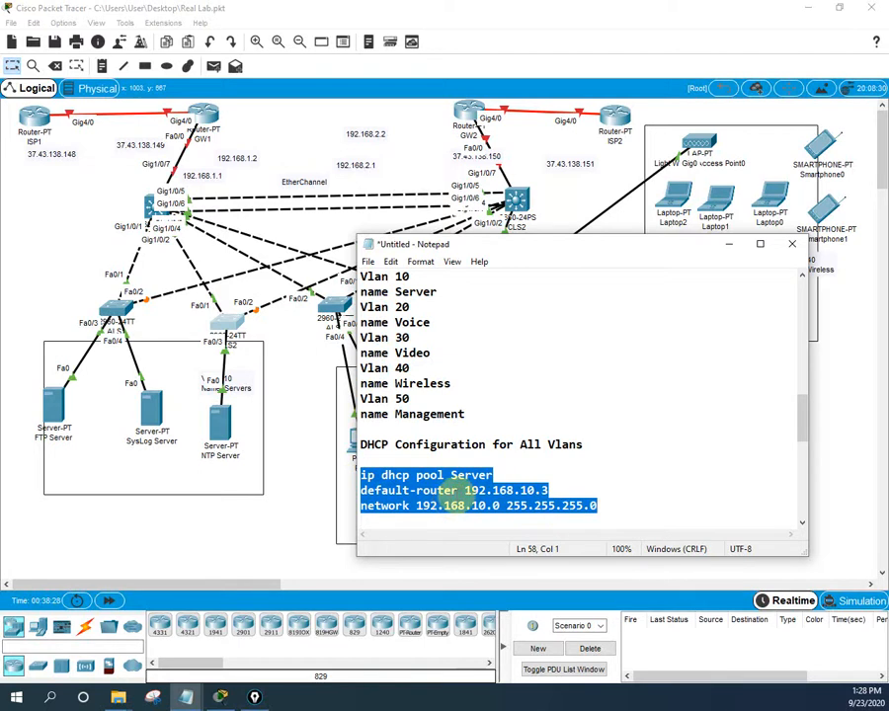
right_click(462, 488)
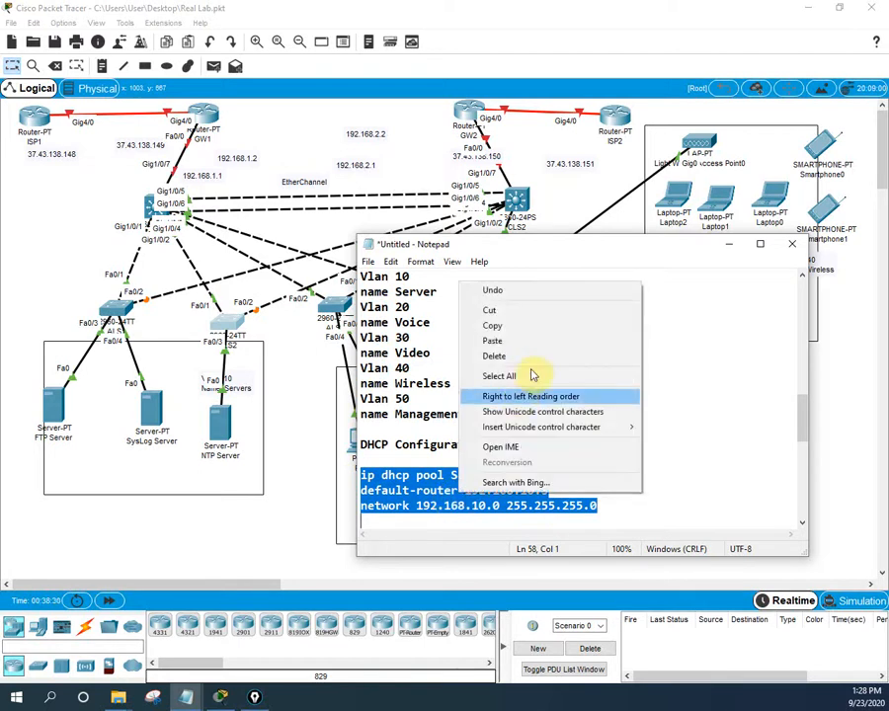
left_click(553, 322)
scroll(641, 465, "down", 4)
left_click(398, 351)
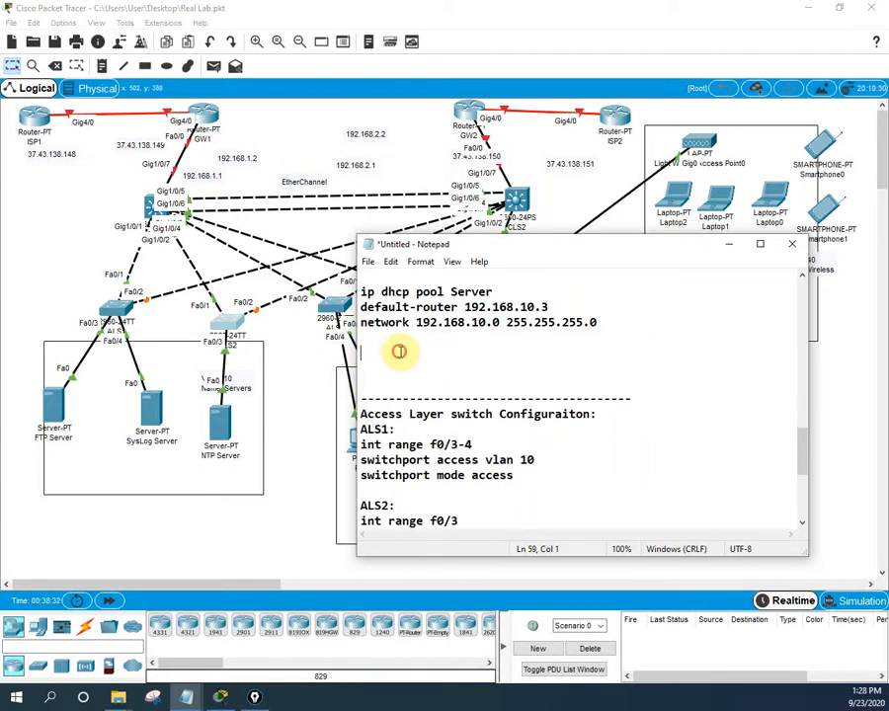
key("ctrl+v")
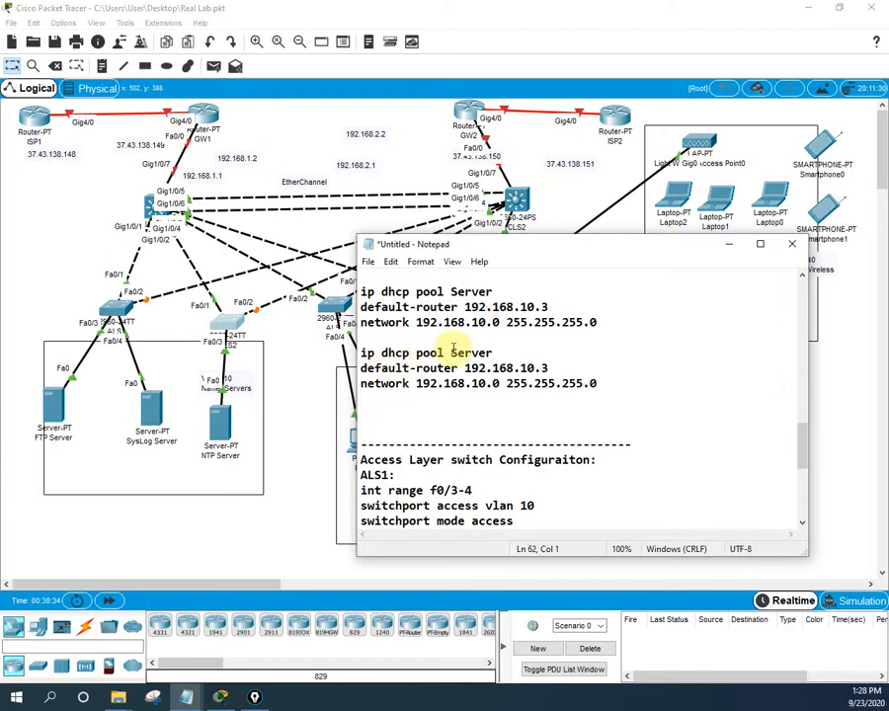
- Check the VLAN list for the VLAN 20 name and rename the copied DHCP pool to Voice
scroll(589, 404, "up", 2)
scroll(589, 405, "up", 6)
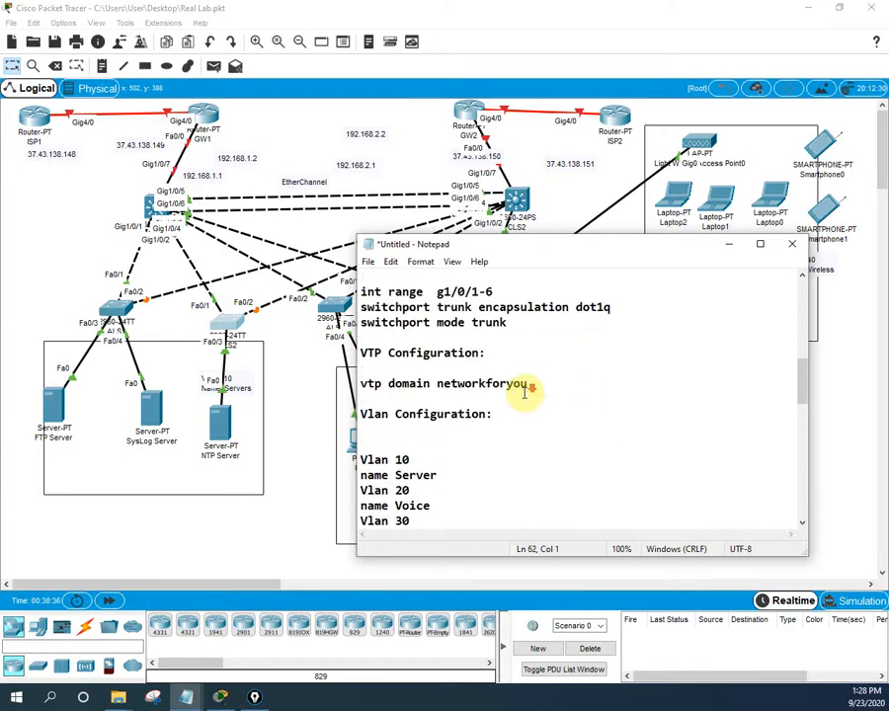
scroll(526, 389, "down", 2)
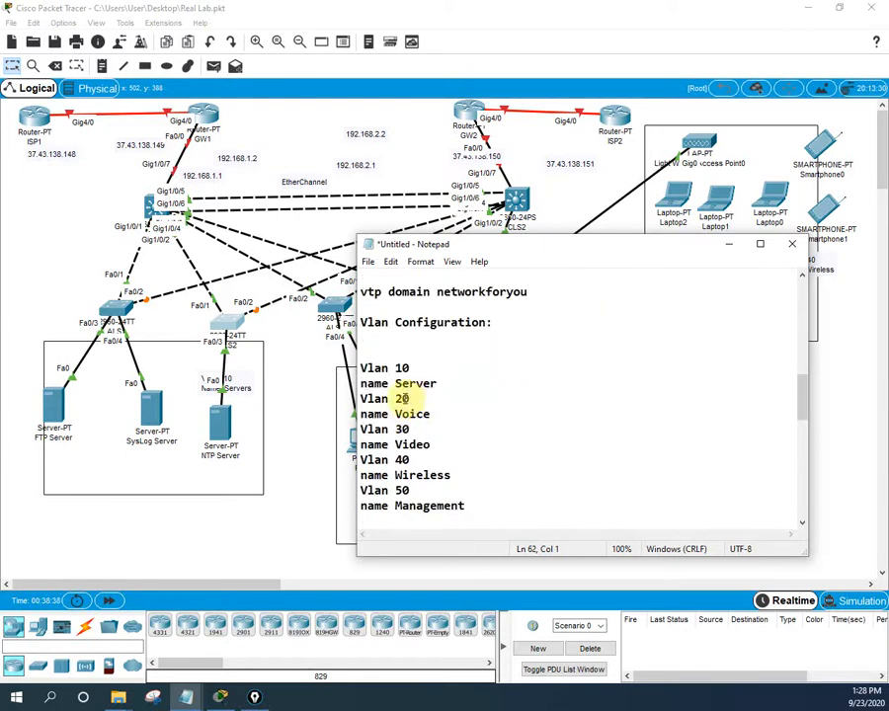
scroll(422, 413, "down", 4)
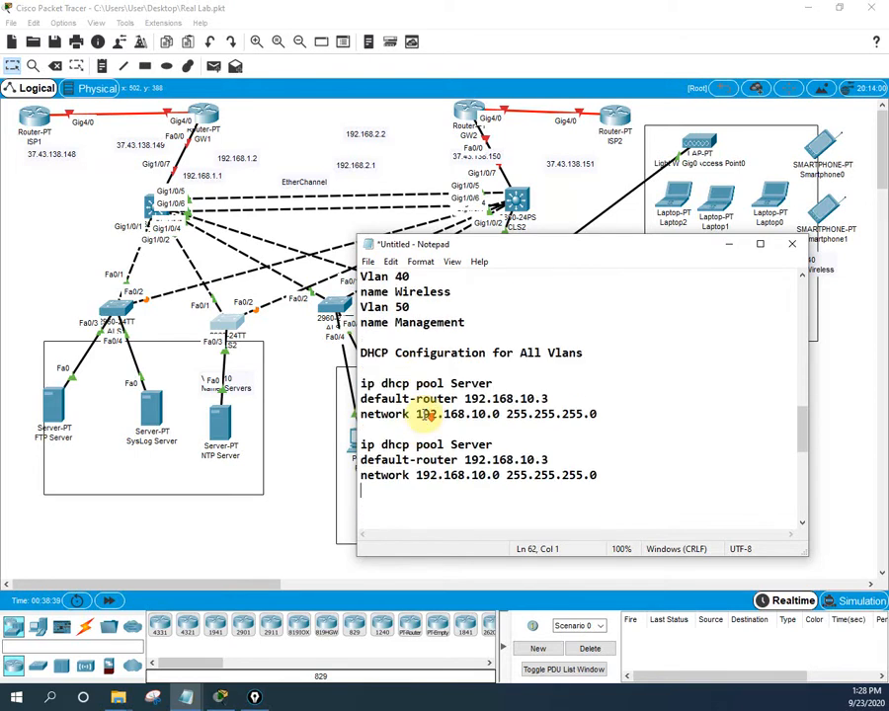
double_click(471, 444)
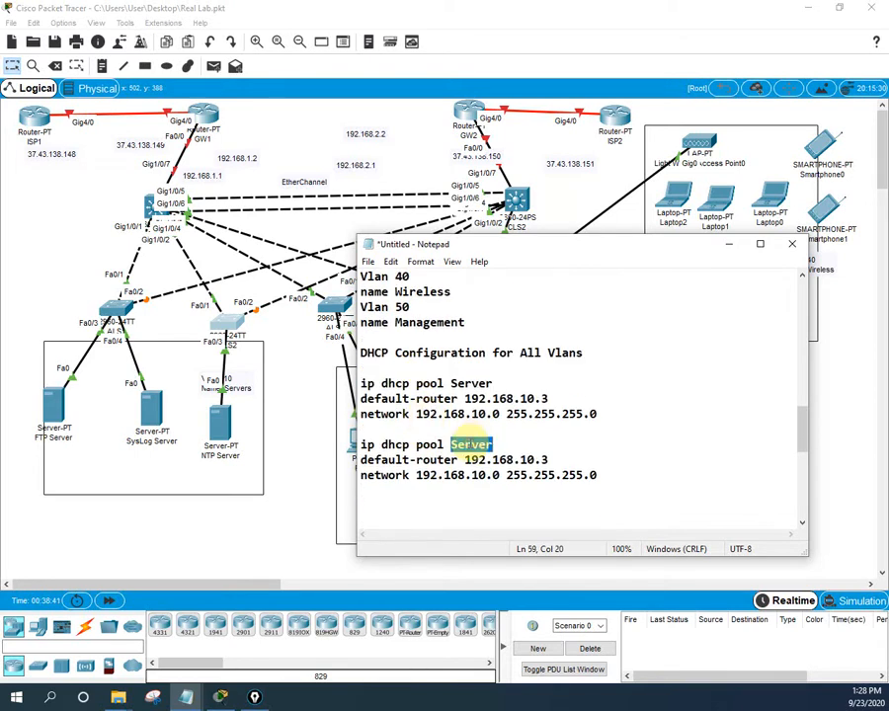
type("Voice")
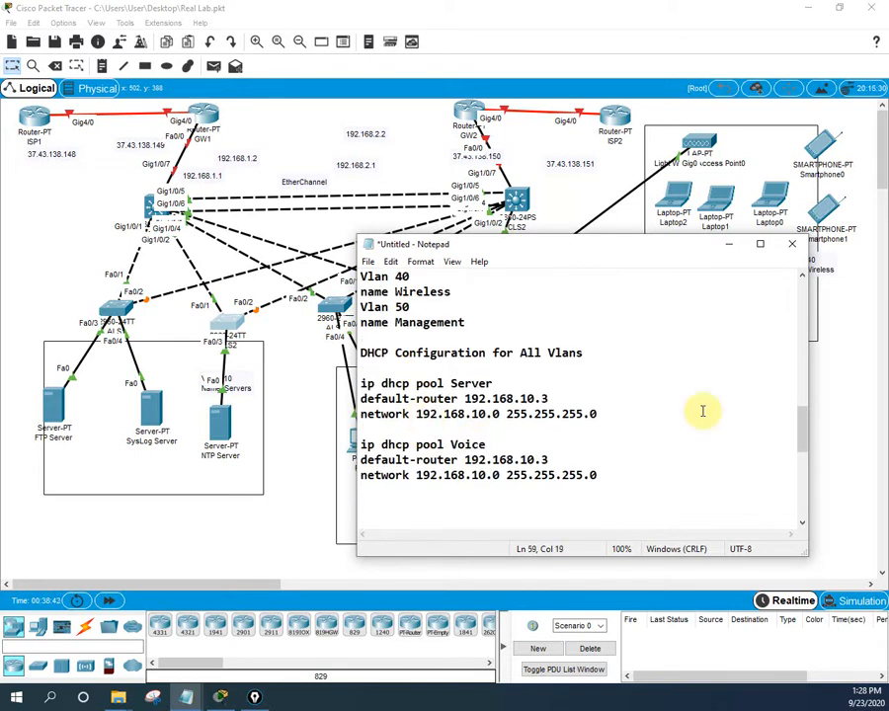
- Set the Voice pool's default router to 192.168.20.3 and its network to 192.168.20.0
left_click(526, 460)
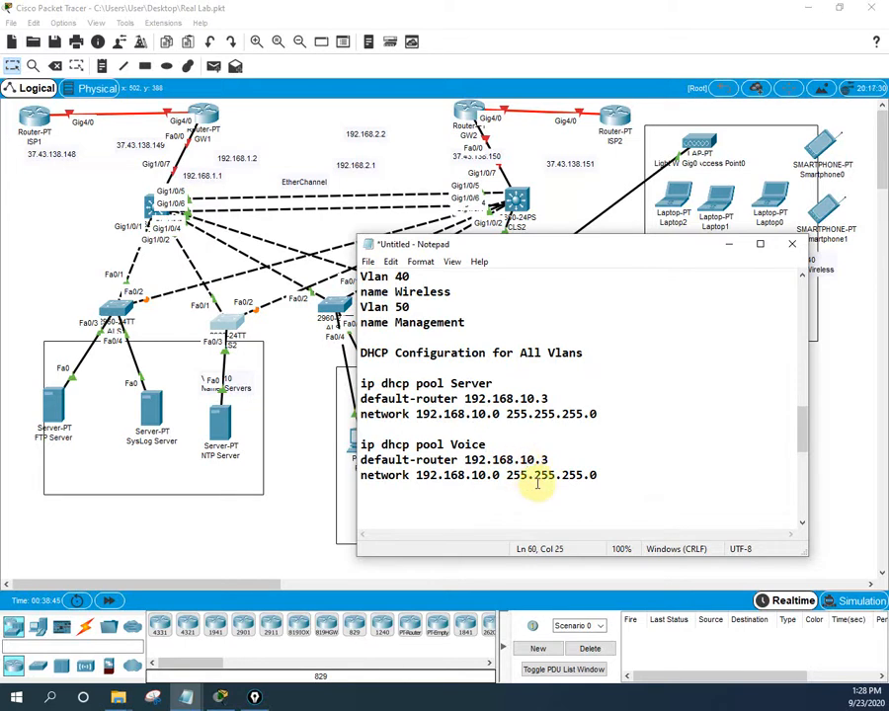
key("BackSpace")
type("2")
left_click(478, 476)
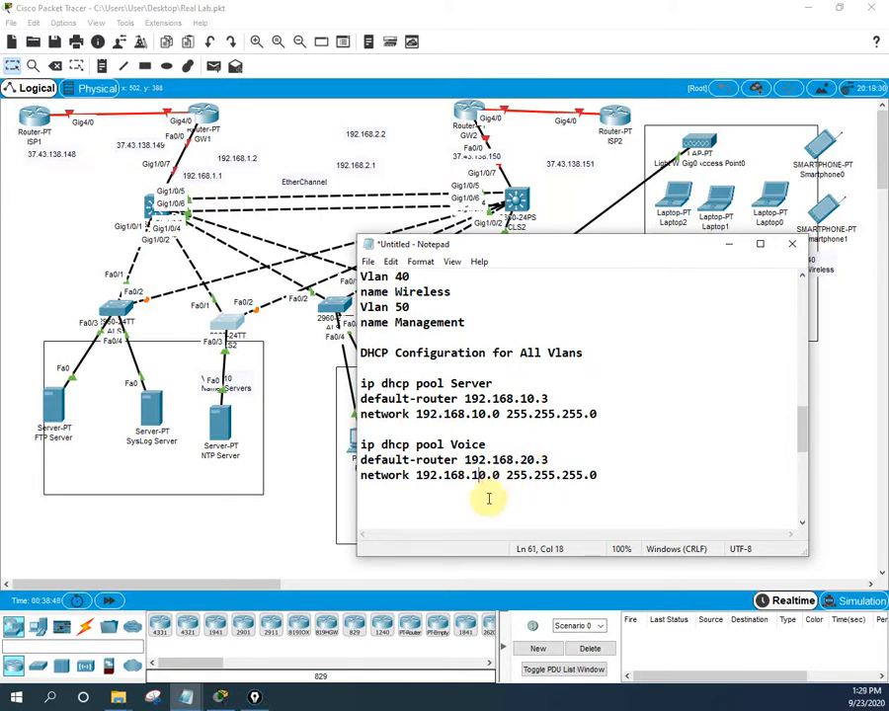
key("BackSpace")
type("2")
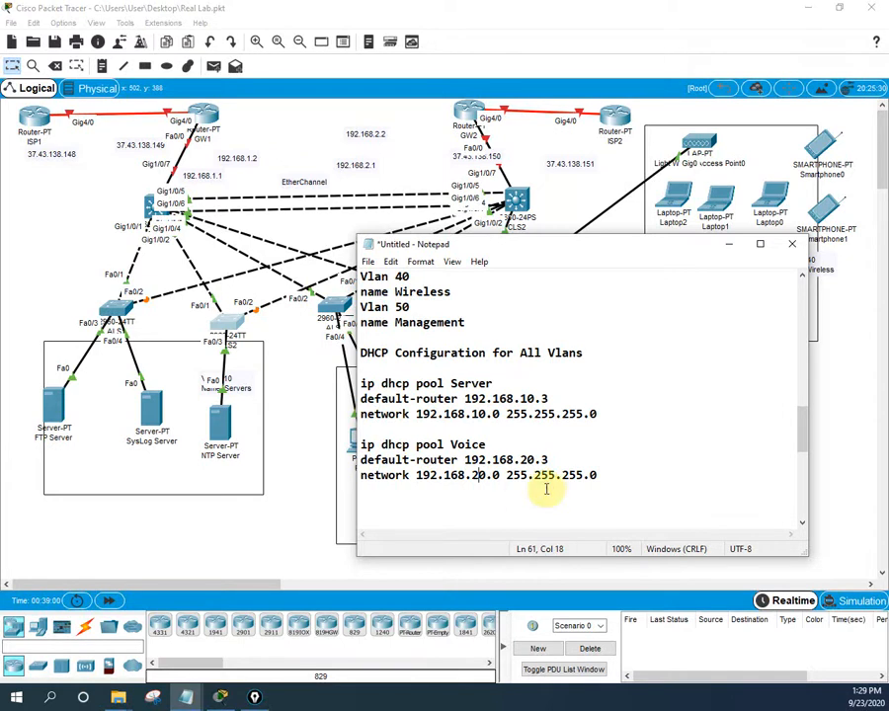
- Duplicate the three-line Voice pool block below it, leaving one blank line between them
left_click_drag(598, 475, 358, 445)
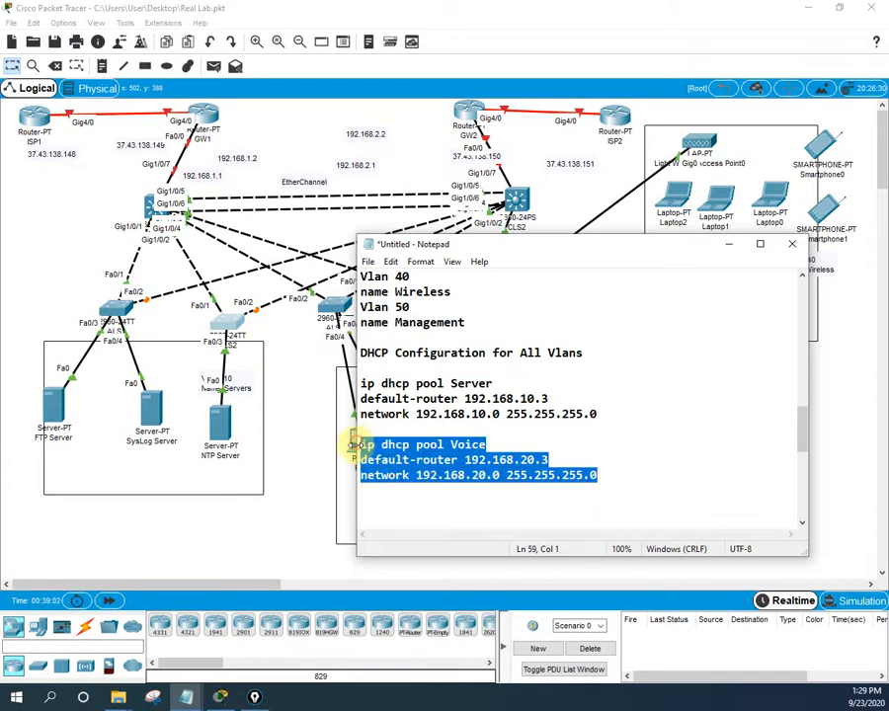
left_click(376, 506)
key("ctrl+v")
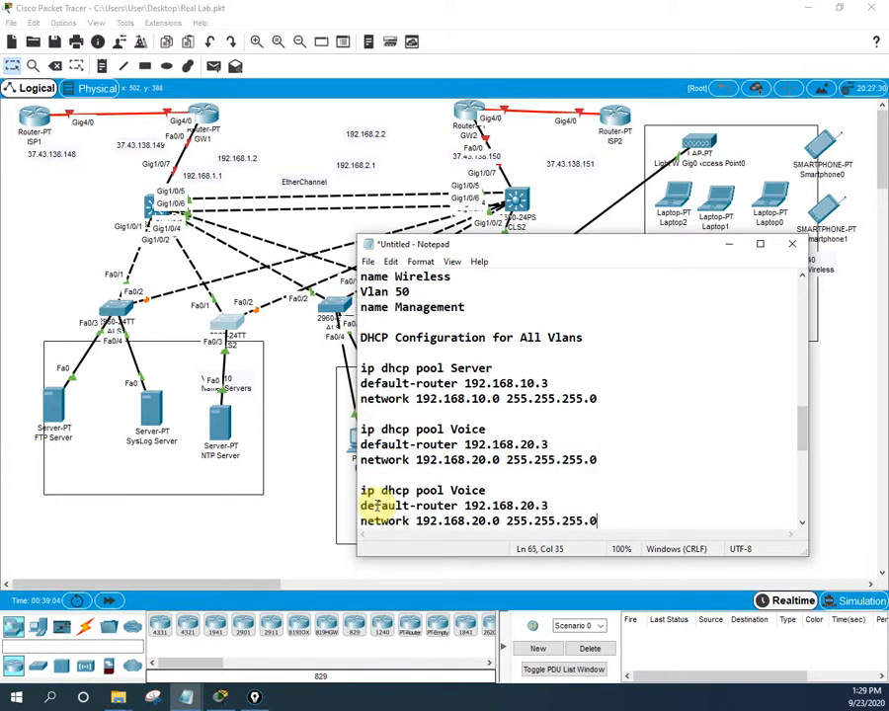
- Check the VLAN list for the VLAN 30 name and rename the second Voice pool to Video
double_click(464, 490)
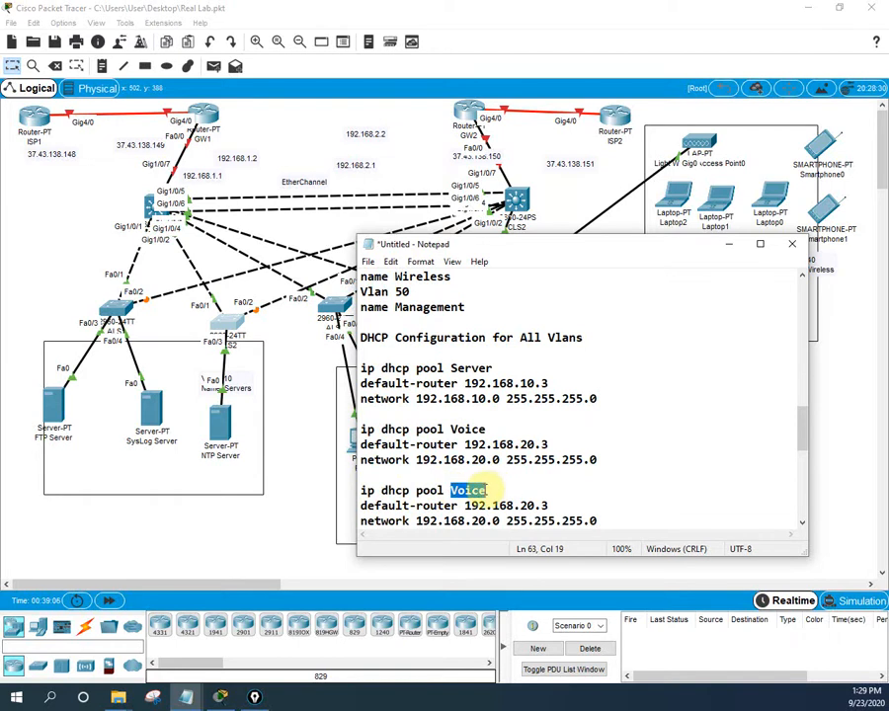
scroll(440, 415, "up", 4)
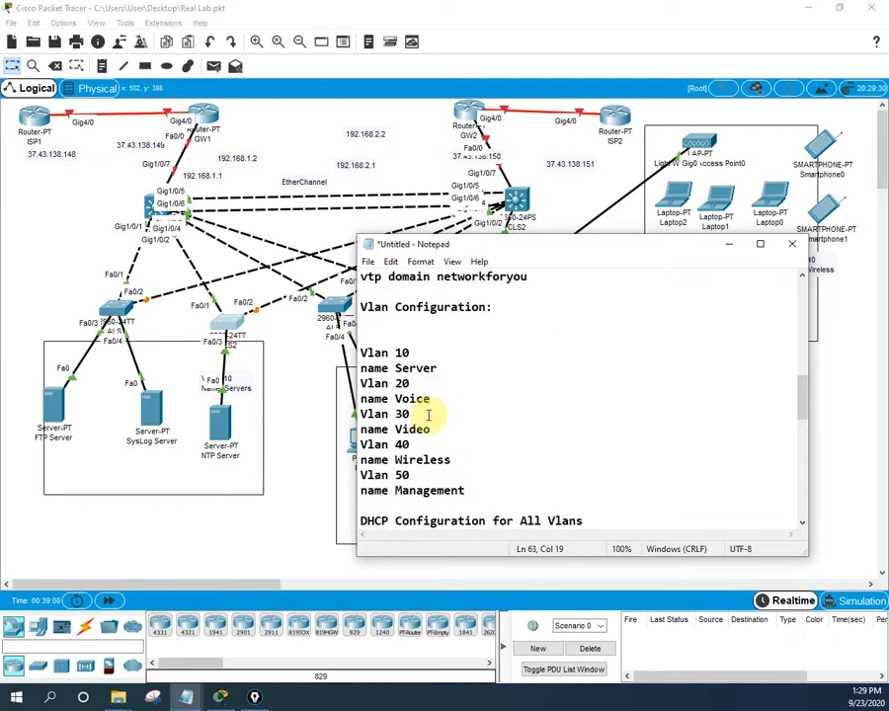
scroll(622, 453, "down", 4)
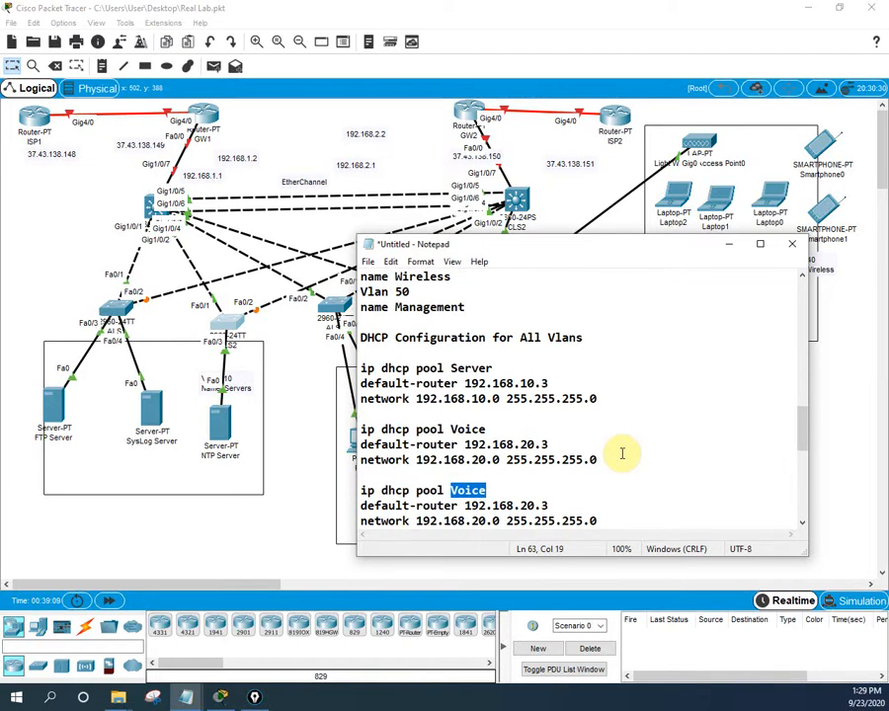
scroll(612, 450, "up", 3)
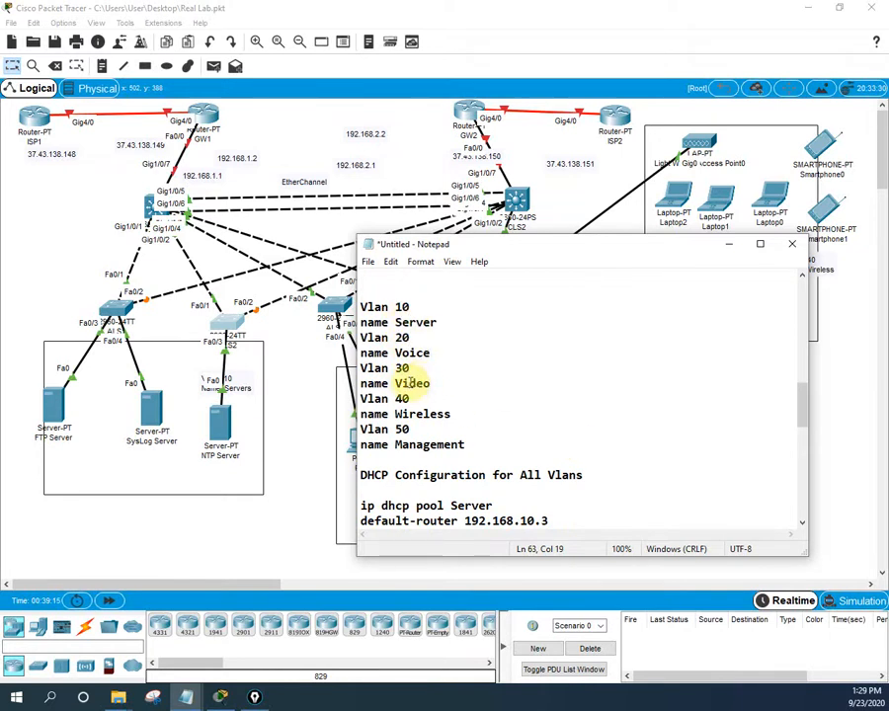
scroll(435, 395, "down", 6)
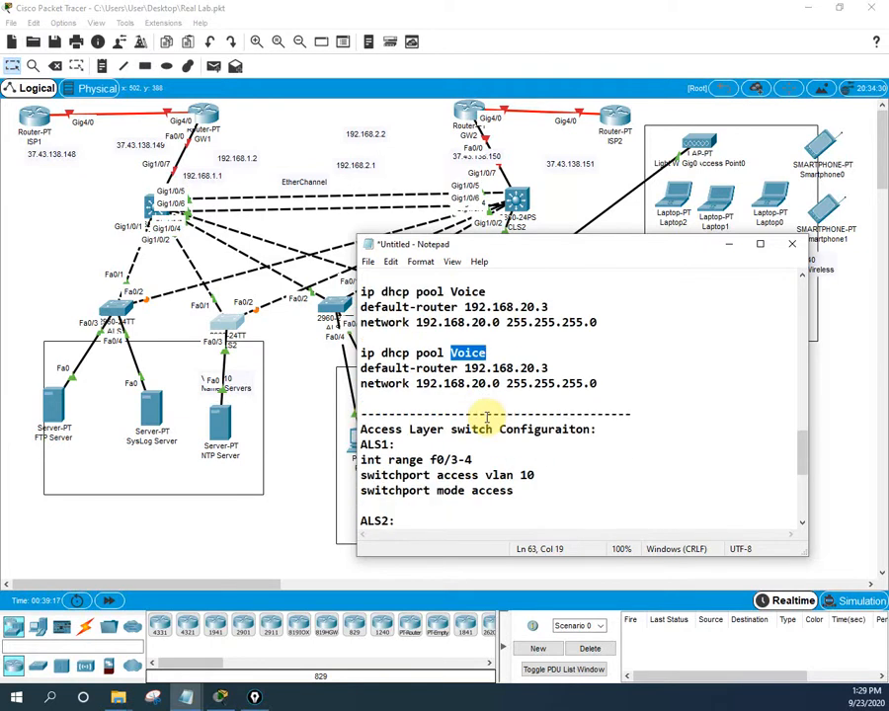
type("v")
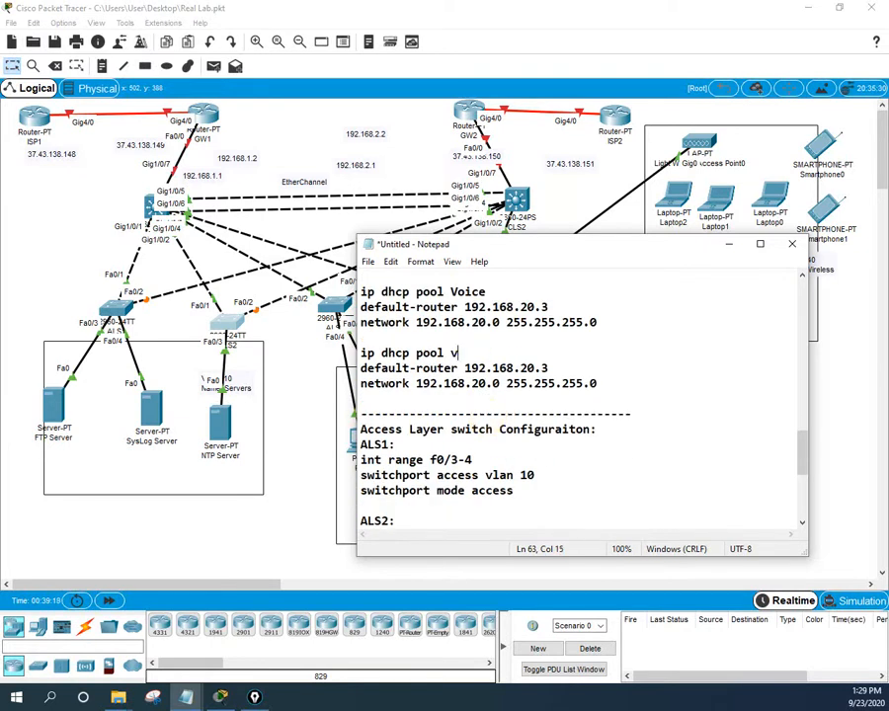
key("BackSpace")
type("Video")
- Set the Video pool's default router to 192.168.30.3 and its network to 192.168.30.0, and review the finished pools
left_click(520, 367)
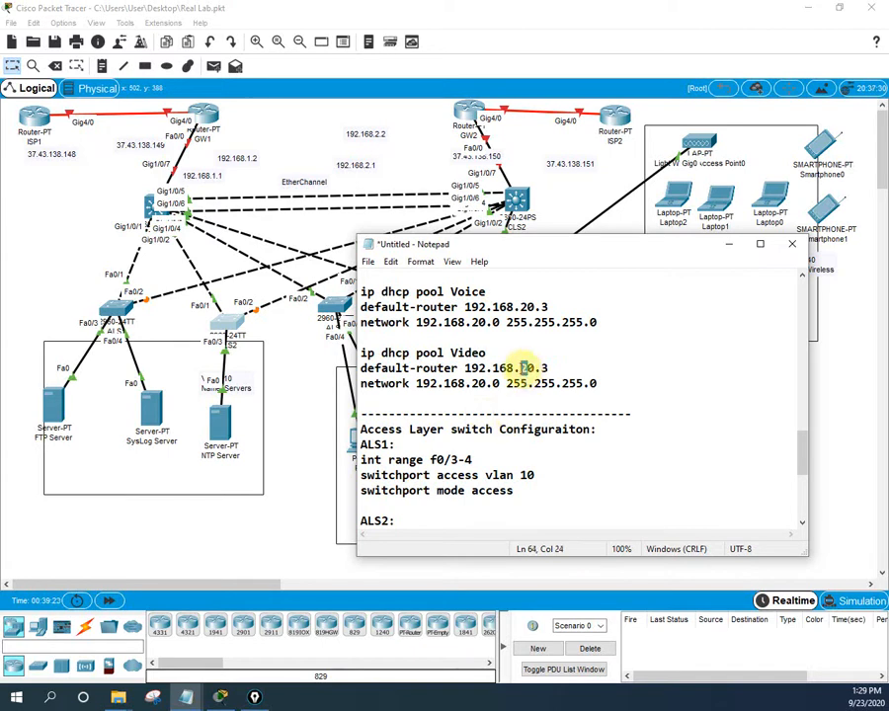
type("3")
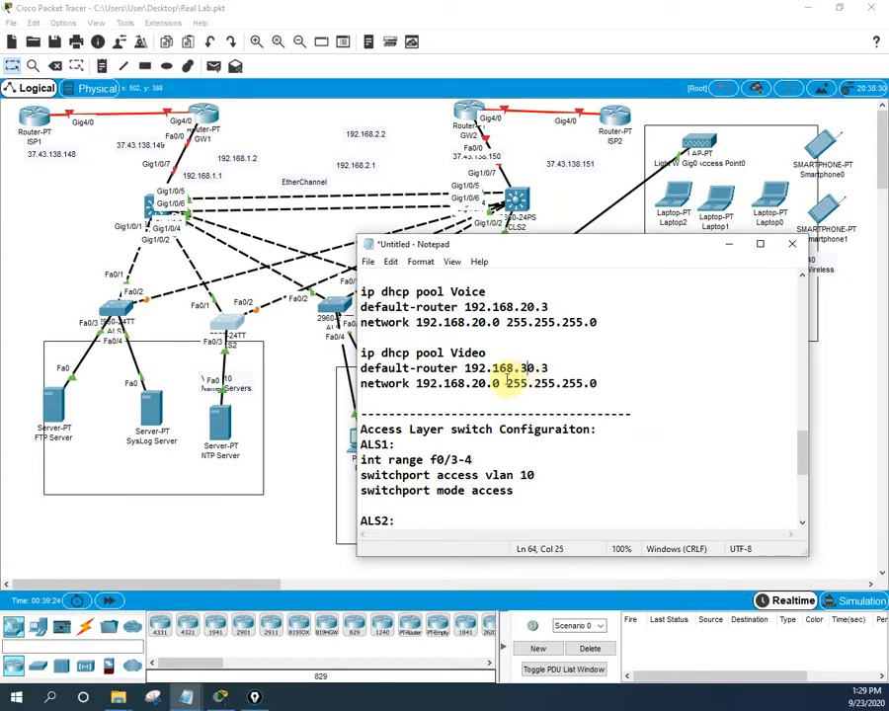
left_click_drag(479, 384, 474, 384)
type("3")
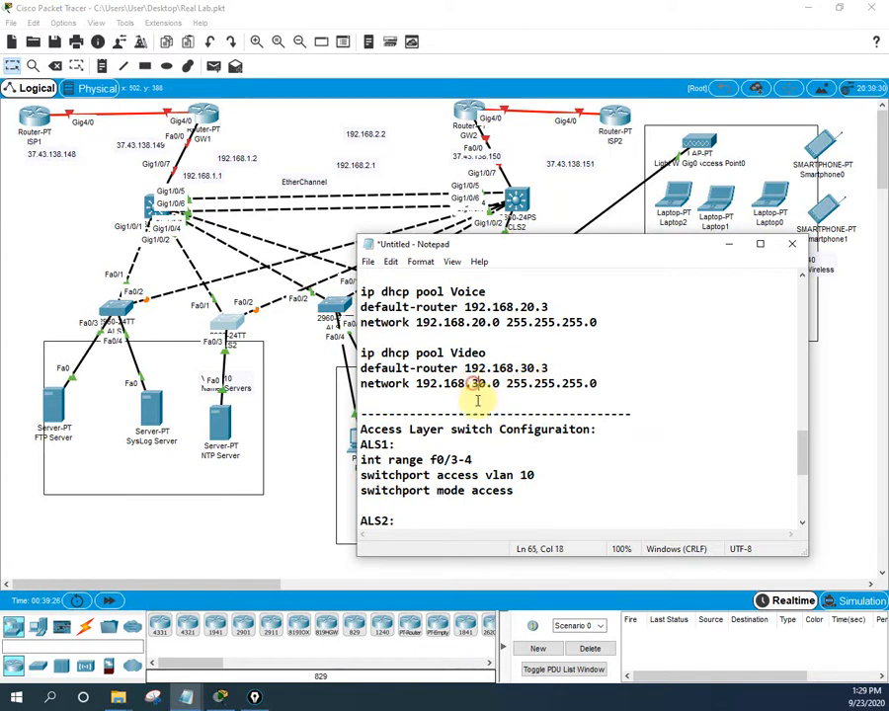
scroll(478, 433, "down", 2)
scroll(470, 422, "up", 3)
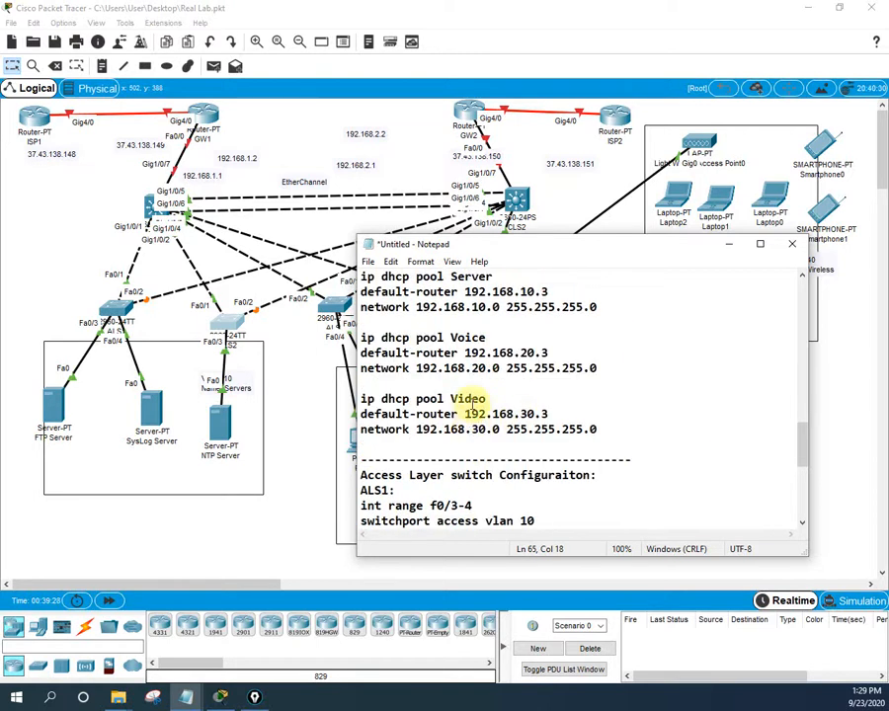
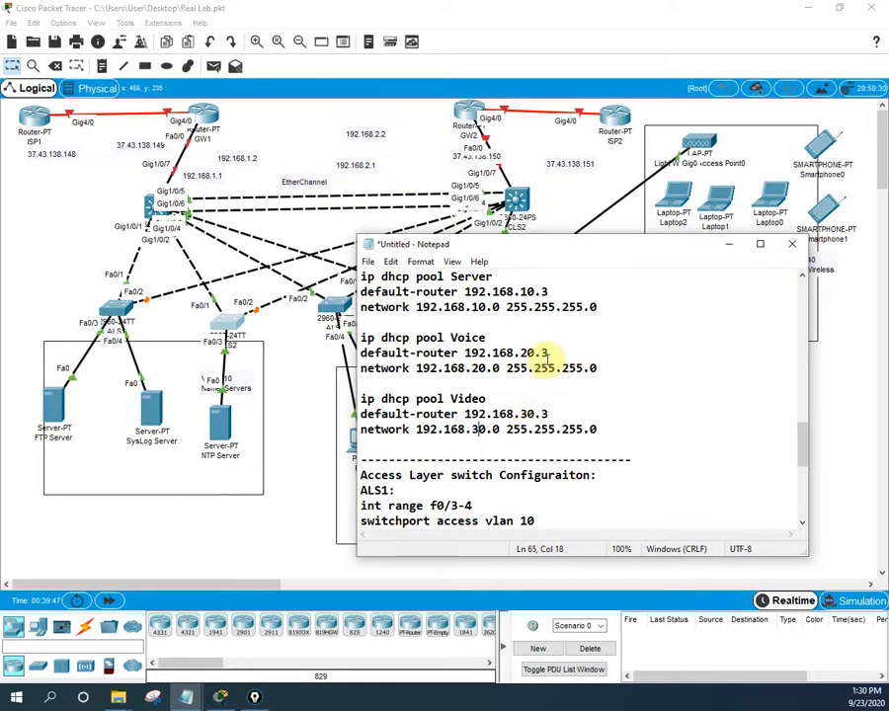
scroll(550, 352, "down", 2)
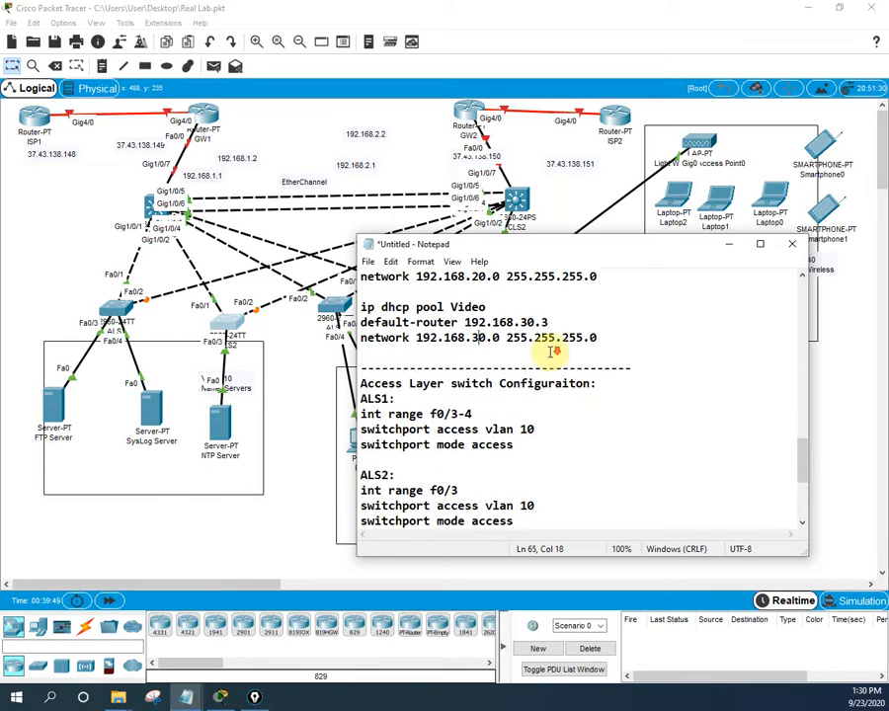
- Duplicate the three-line Video pool block directly below it, leaving one blank line between the two blocks
scroll(553, 351, "up", 1)
scroll(550, 351, "up", 1)
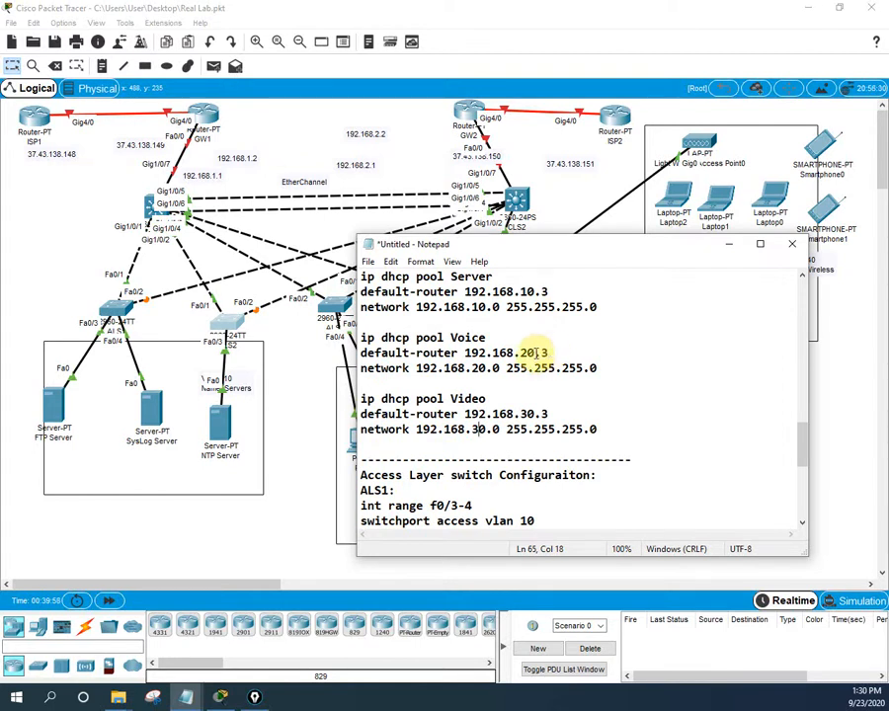
left_click_drag(551, 352, 464, 354)
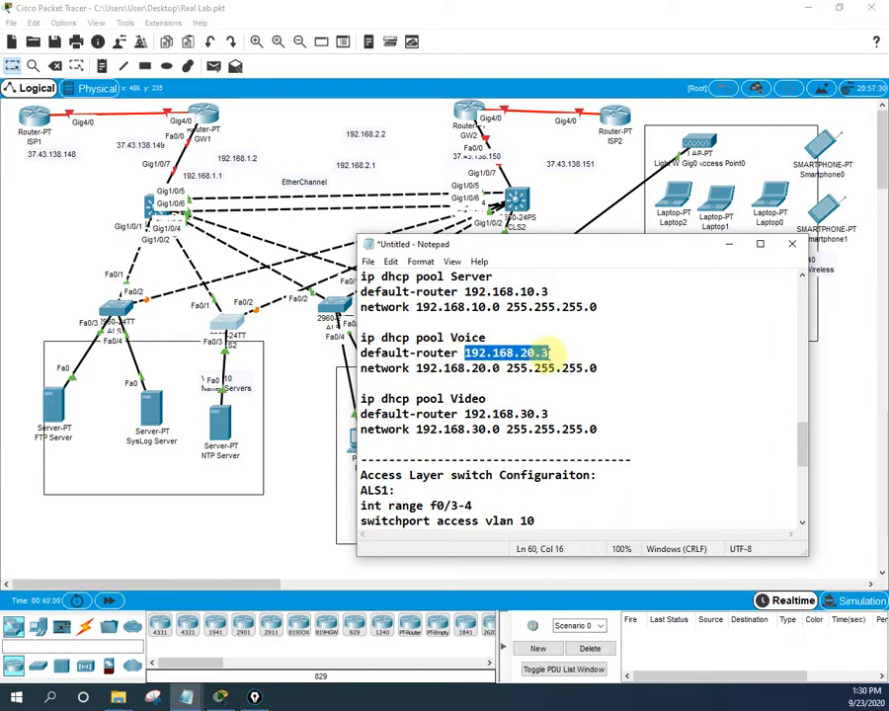
left_click(546, 352)
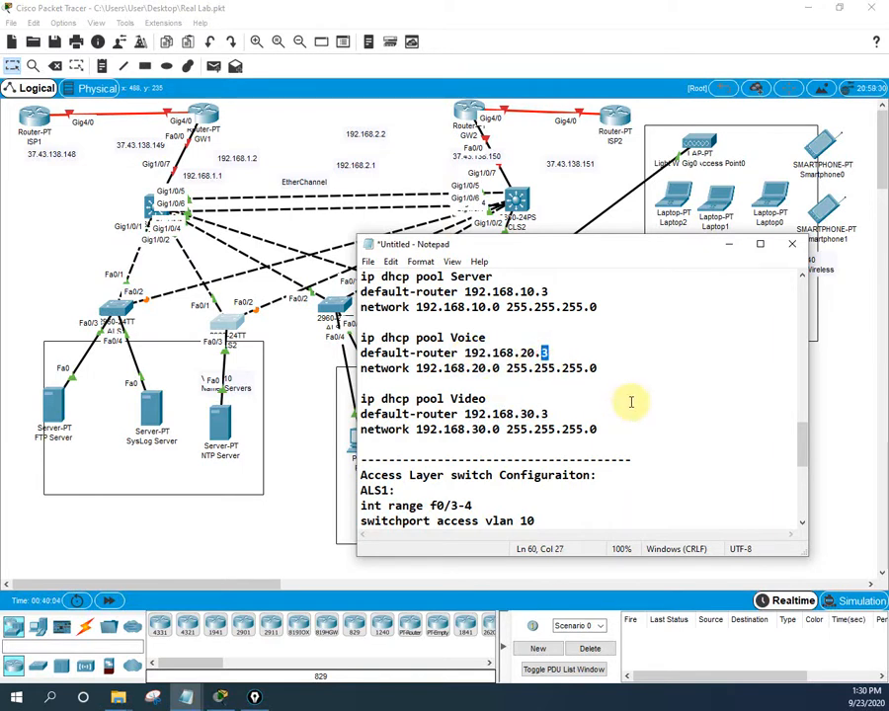
scroll(630, 400, "down", 2)
scroll(632, 395, "up", 1)
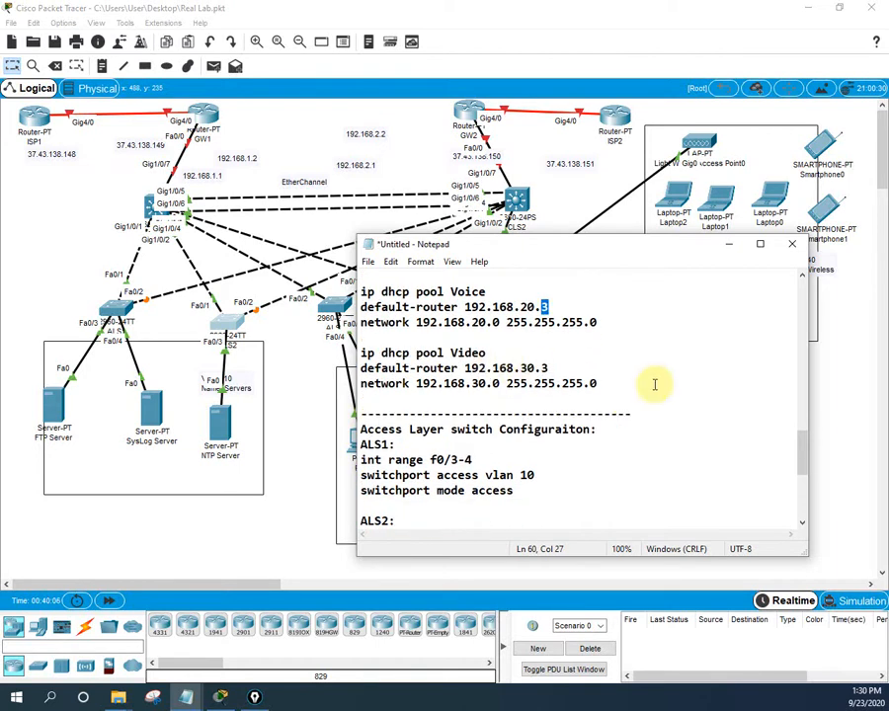
left_click(598, 383)
left_click_drag(597, 383, 351, 348)
key("ctrl+c")
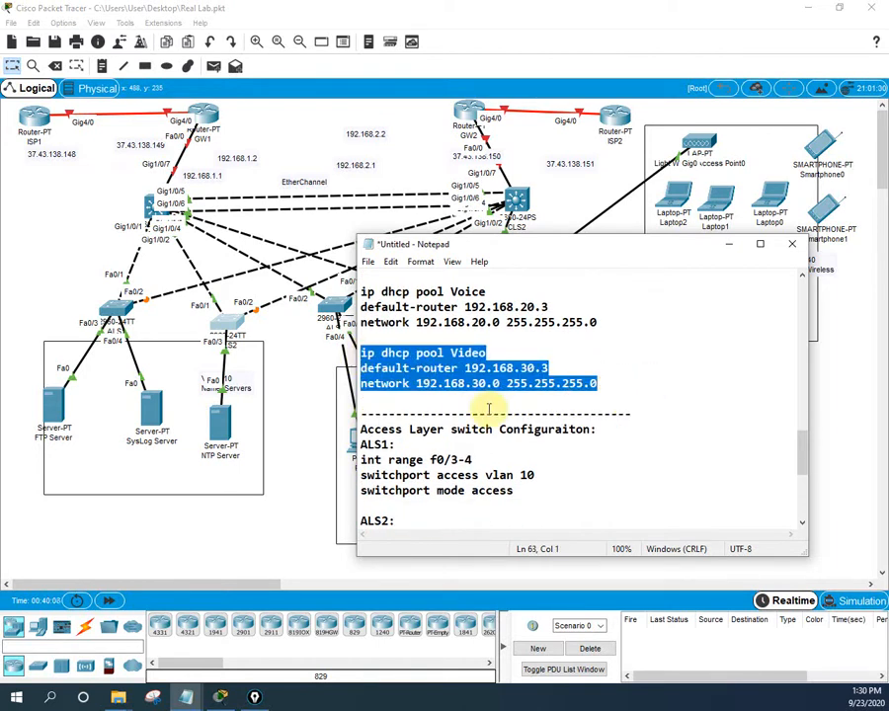
left_click(618, 393)
key("Return")
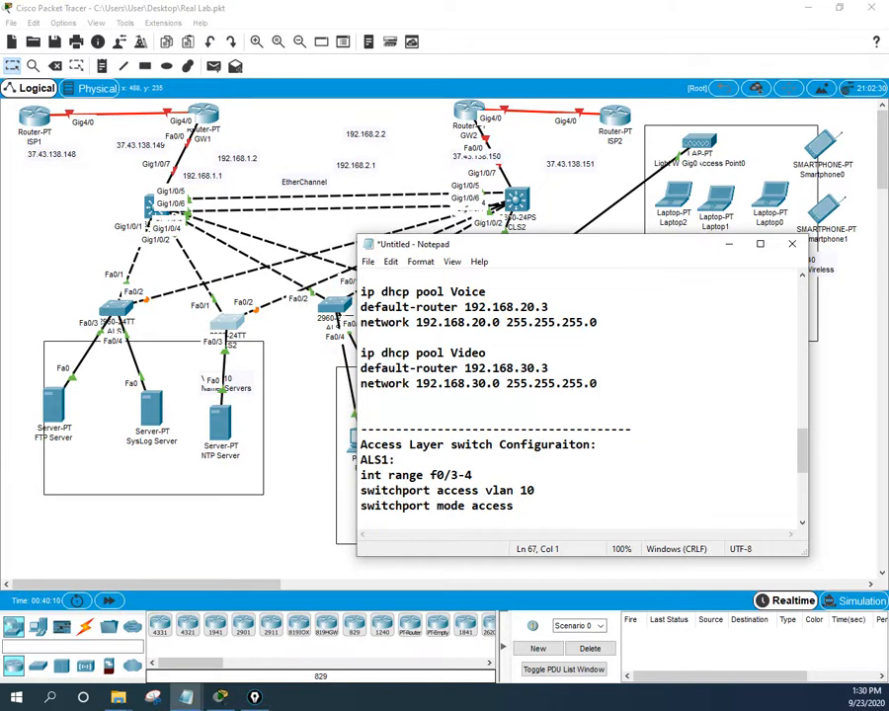
key("ctrl+v")
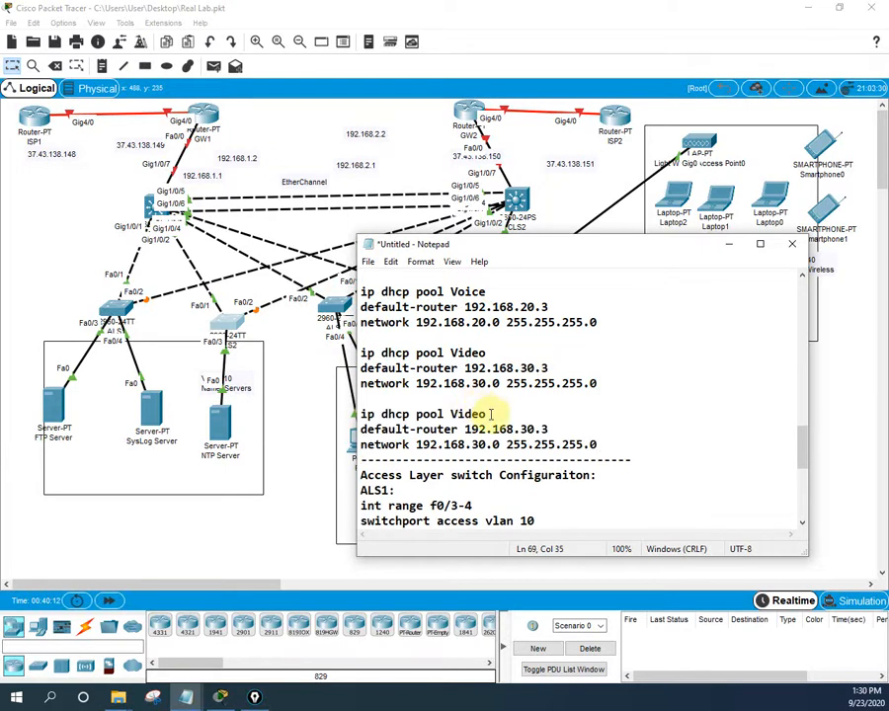
- Check the VLAN list for the VLAN 40 name and rename the second Video pool to Wireless
left_click_drag(489, 414, 451, 415)
scroll(474, 395, "up", 4)
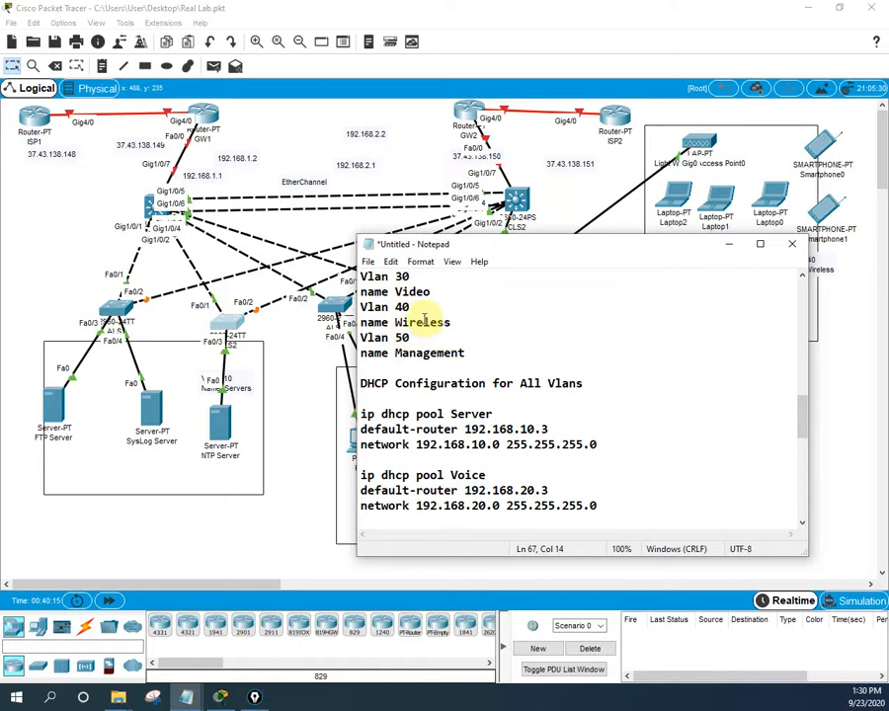
scroll(563, 419, "down", 4)
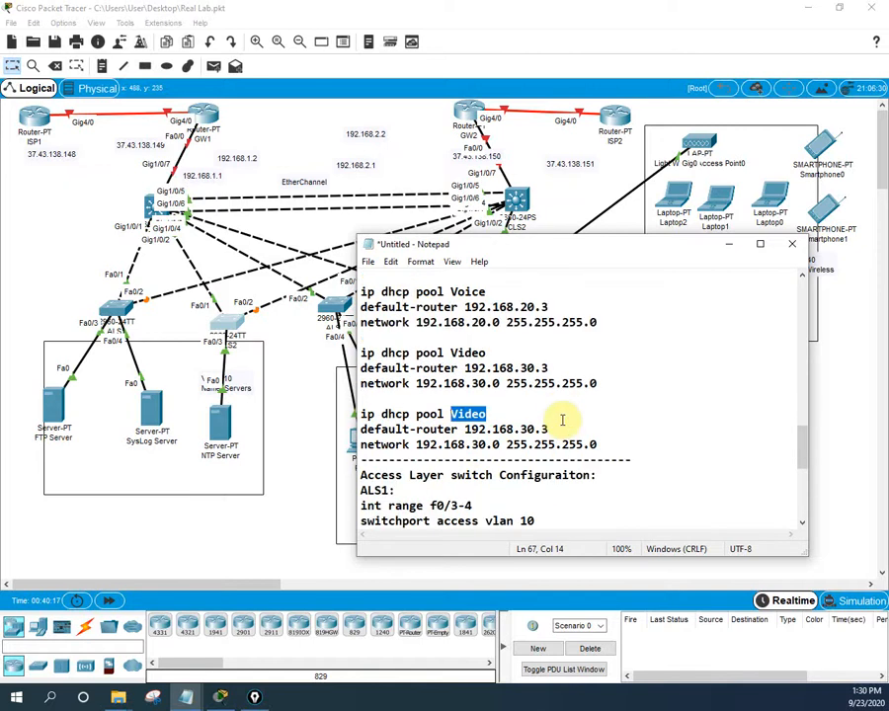
type("Wireless")
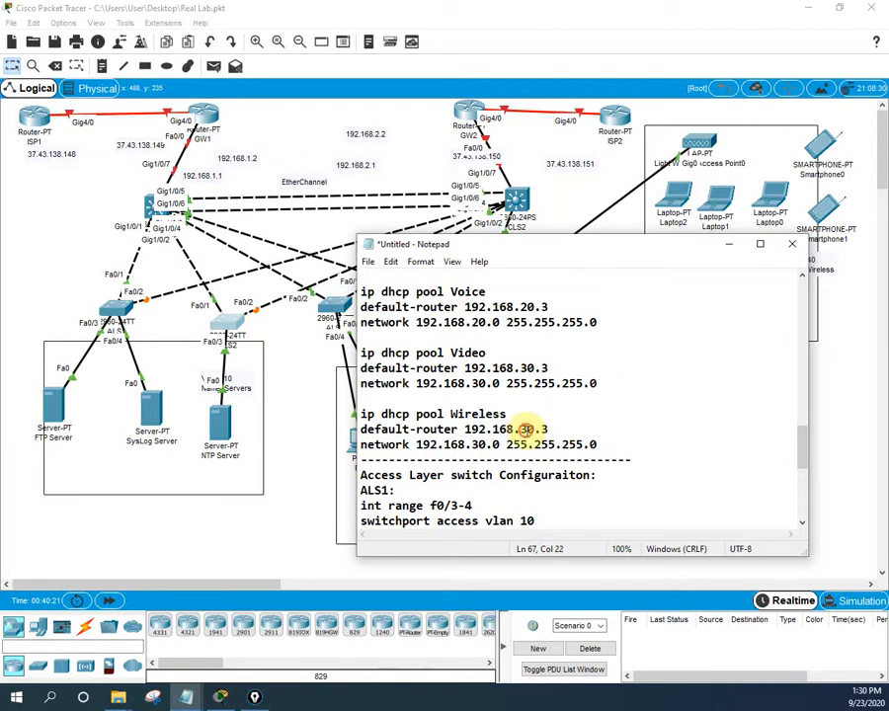
- Set the Wireless pool's default router to 192.168.40.3 and its network to 192.168.40.0
type("3")
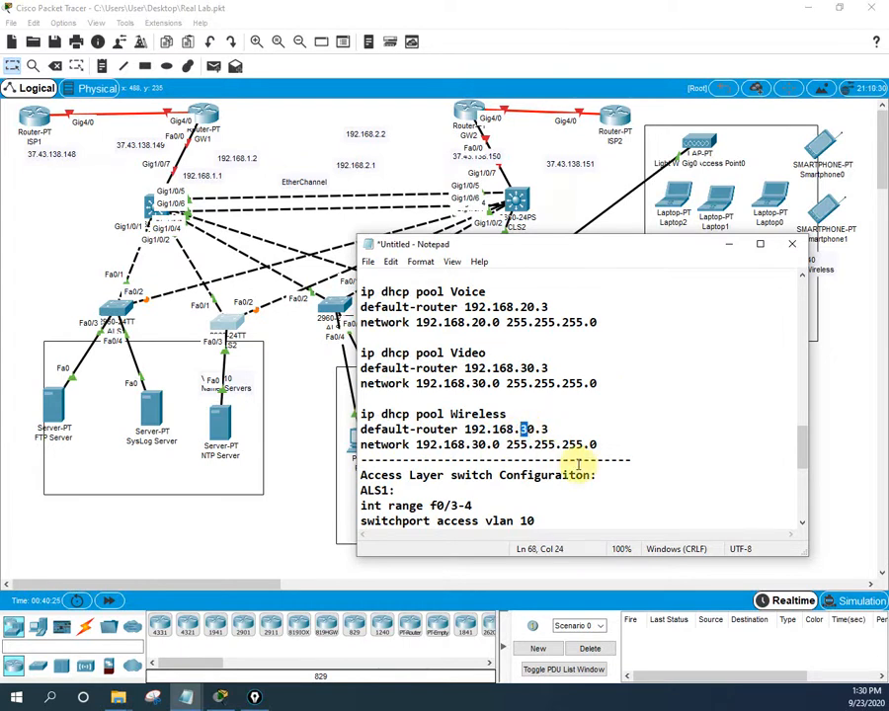
type("4")
left_click_drag(471, 444, 481, 445)
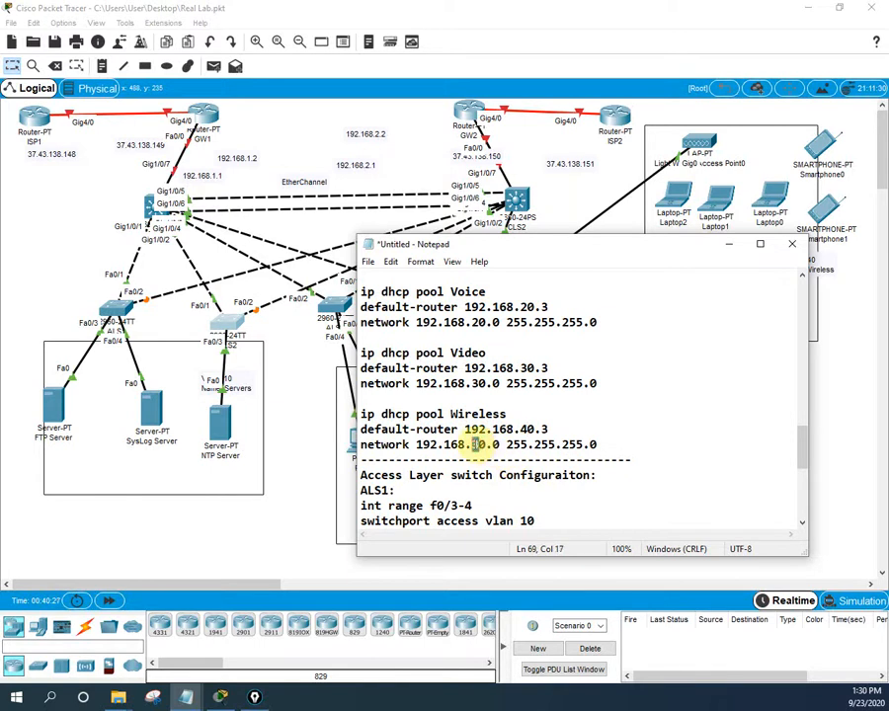
type("4")
- Duplicate the three-line Wireless pool block below it, leaving two blank lines between the two blocks
left_click_drag(601, 444, 363, 417)
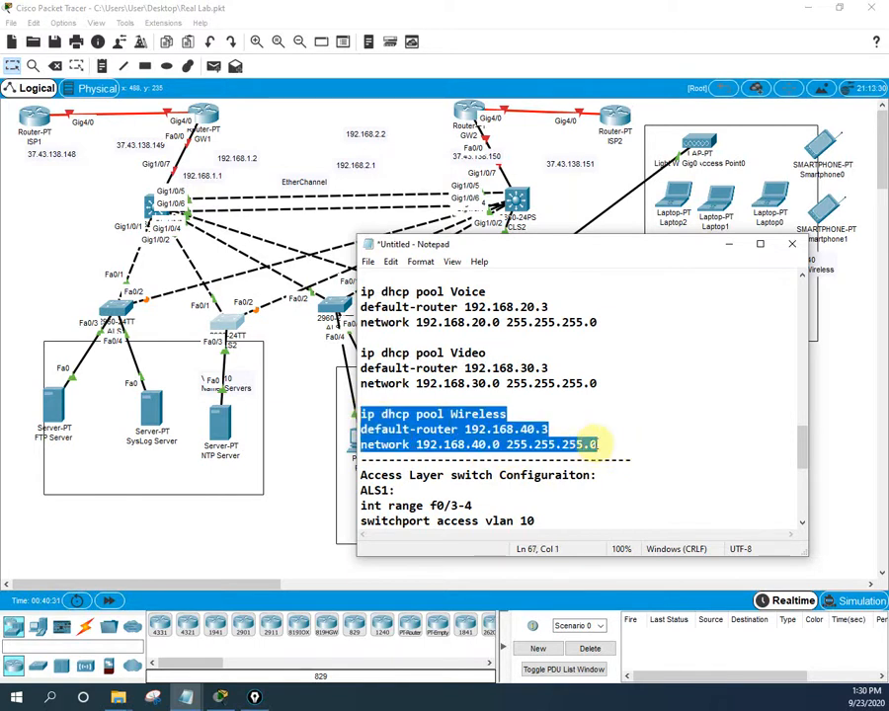
left_click(604, 443)
key("Return")
key("Return")
key("Return")
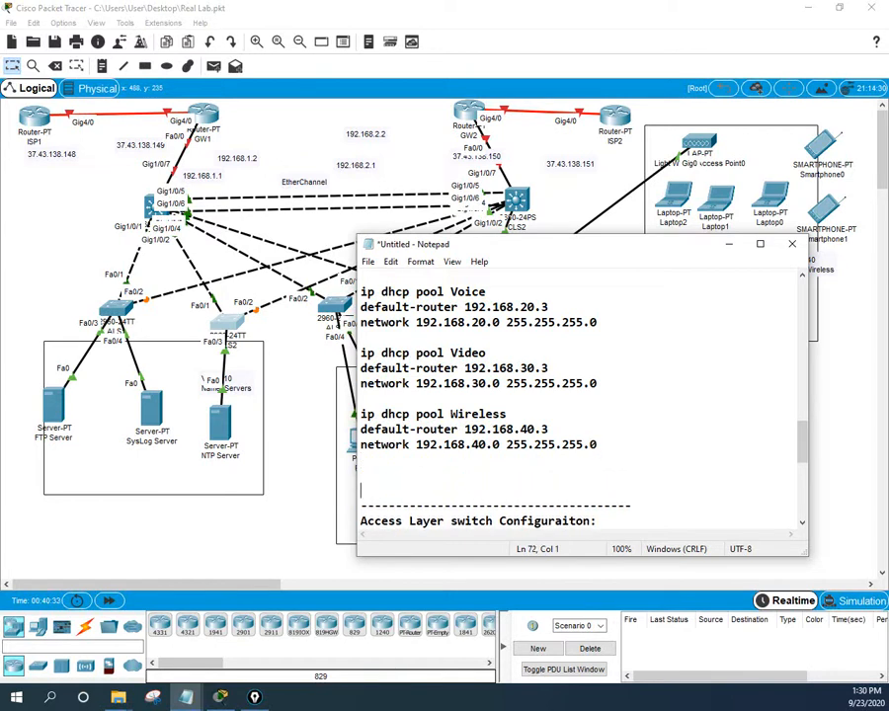
type("ip dhcp pool Wireless default-router 192.168.40.3 network 192.168.40.0 255.255.255.0")
- Copy the VLAN 50 name from the VLAN list and rename the second Wireless pool to Management
scroll(472, 422, "up", 8)
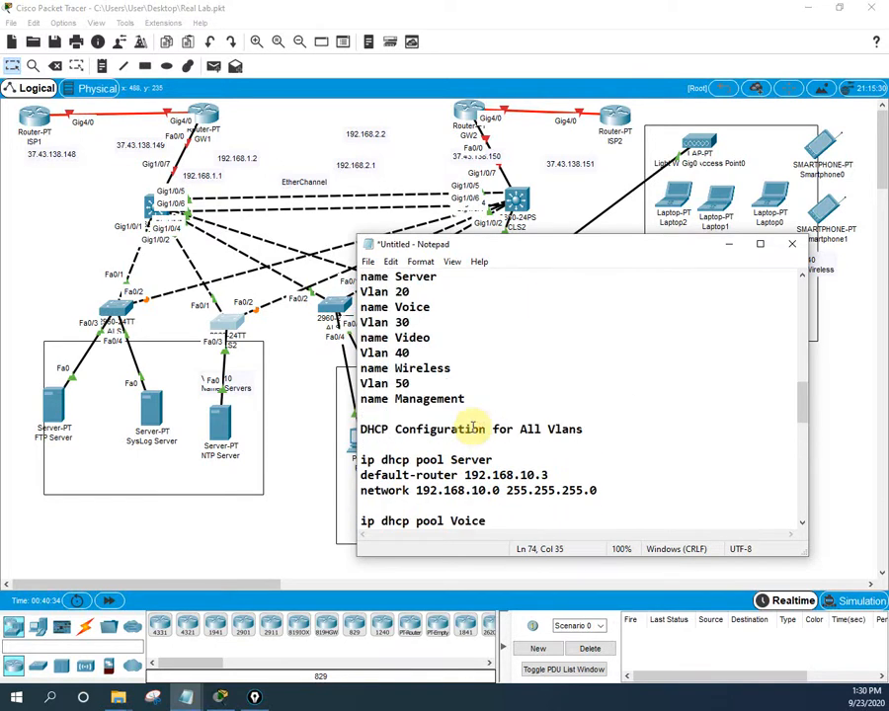
scroll(399, 488, "down", 2)
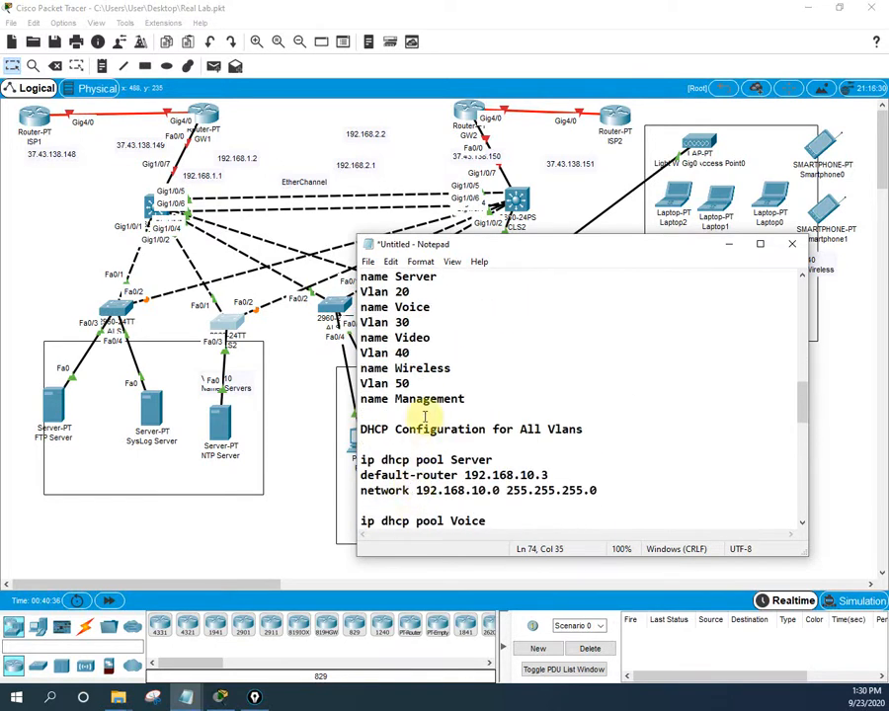
double_click(426, 398)
key("ctrl+c")
scroll(425, 399, "down", 7)
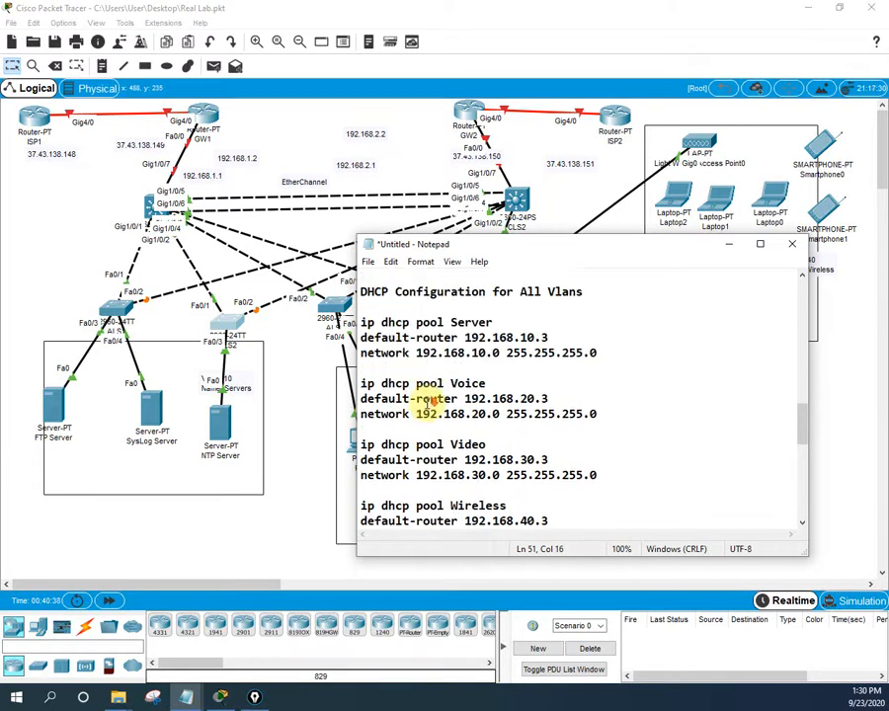
double_click(481, 398)
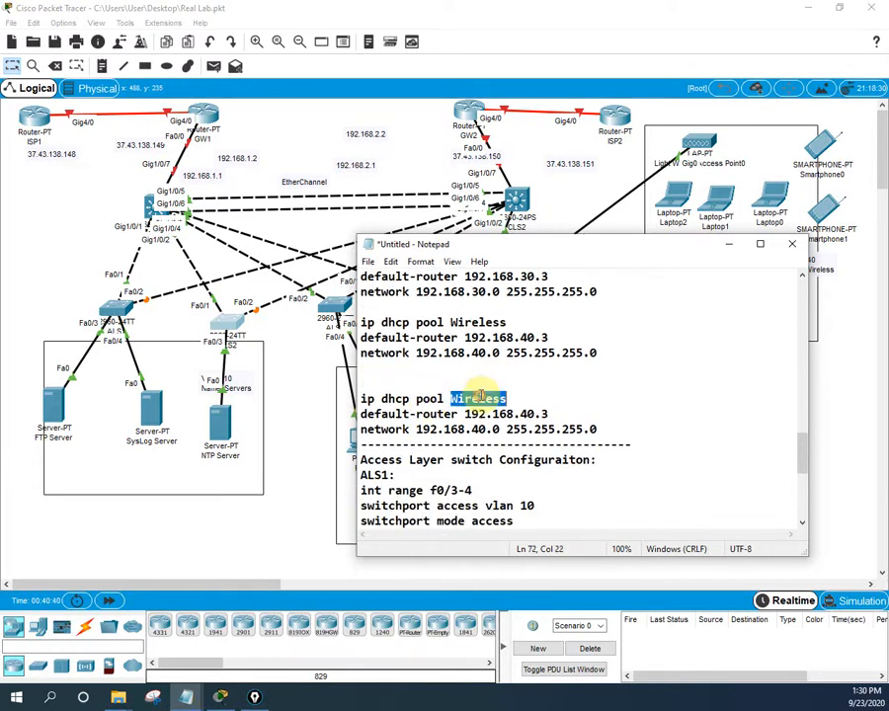
key("ctrl+v")
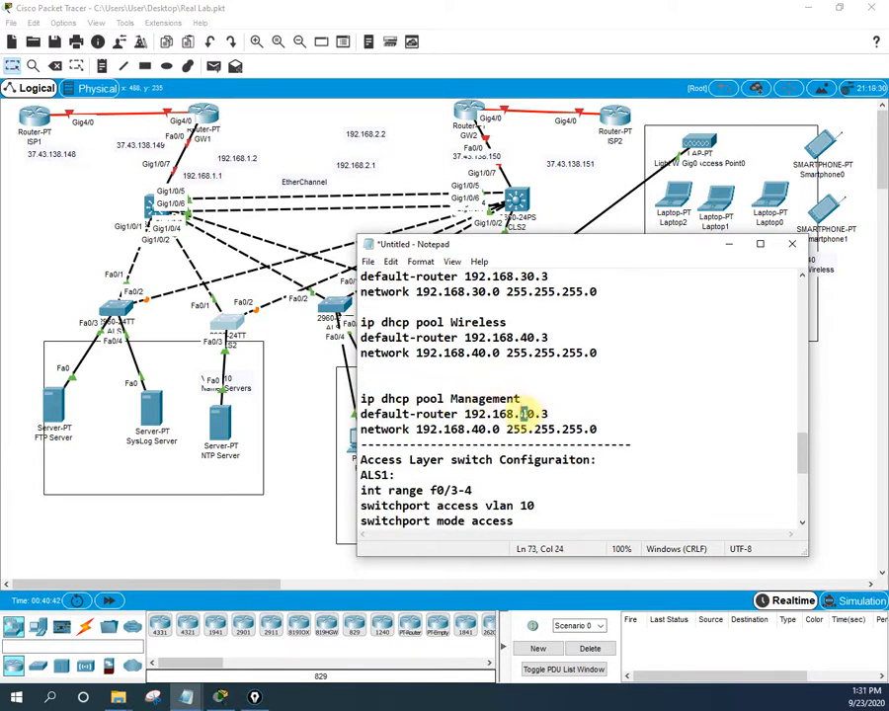
- Set the Management pool's default router to 192.168.50.3 and its network to 192.168.50.0, and review the pools above it
type("5")
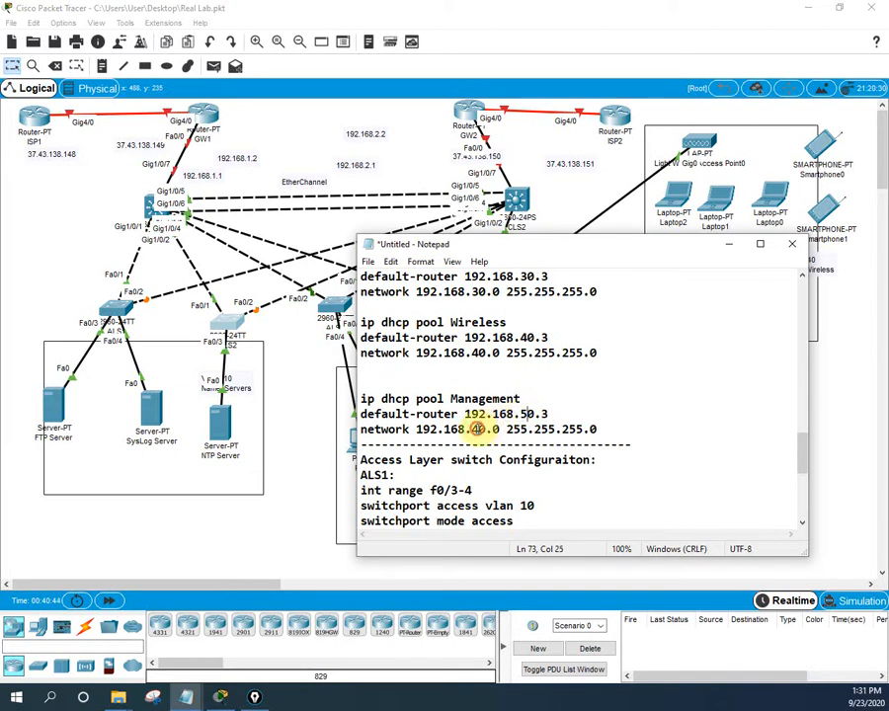
type("5")
left_click(643, 441)
scroll(501, 431, "up", 4)
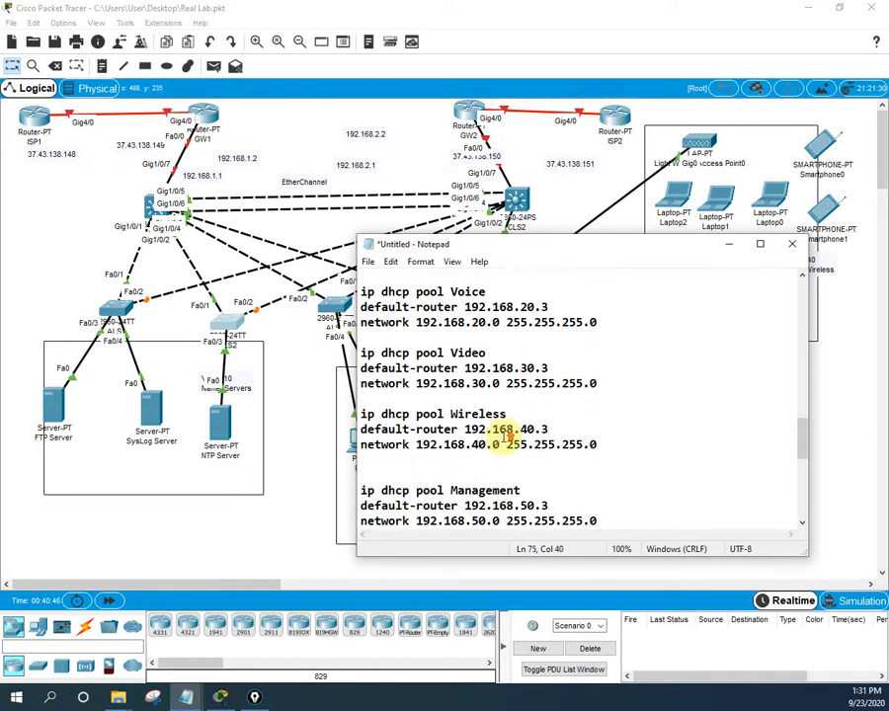
scroll(503, 436, "up", 1)
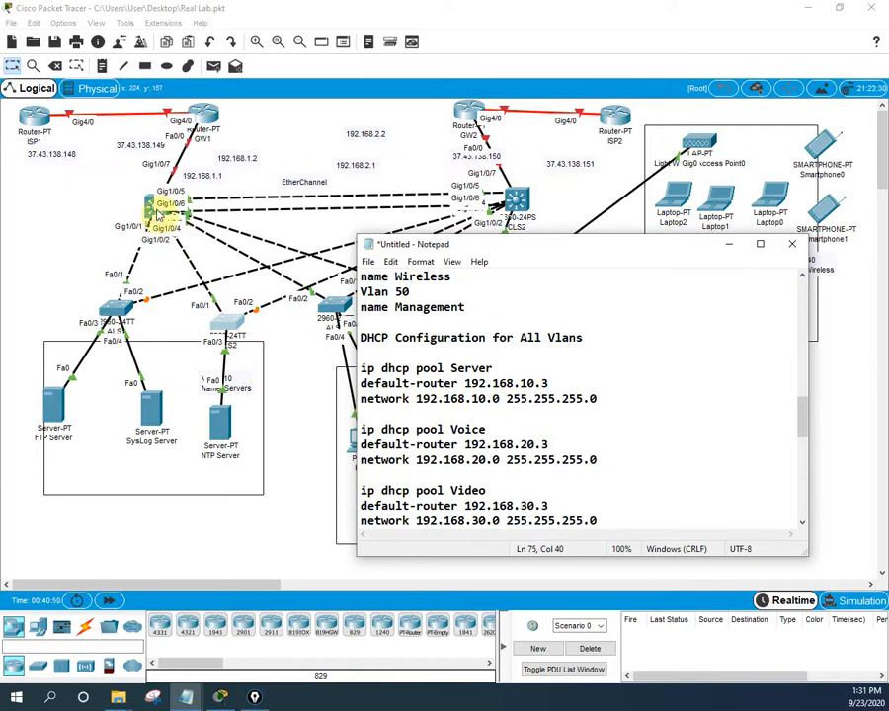
scroll(435, 336, "down", 1)
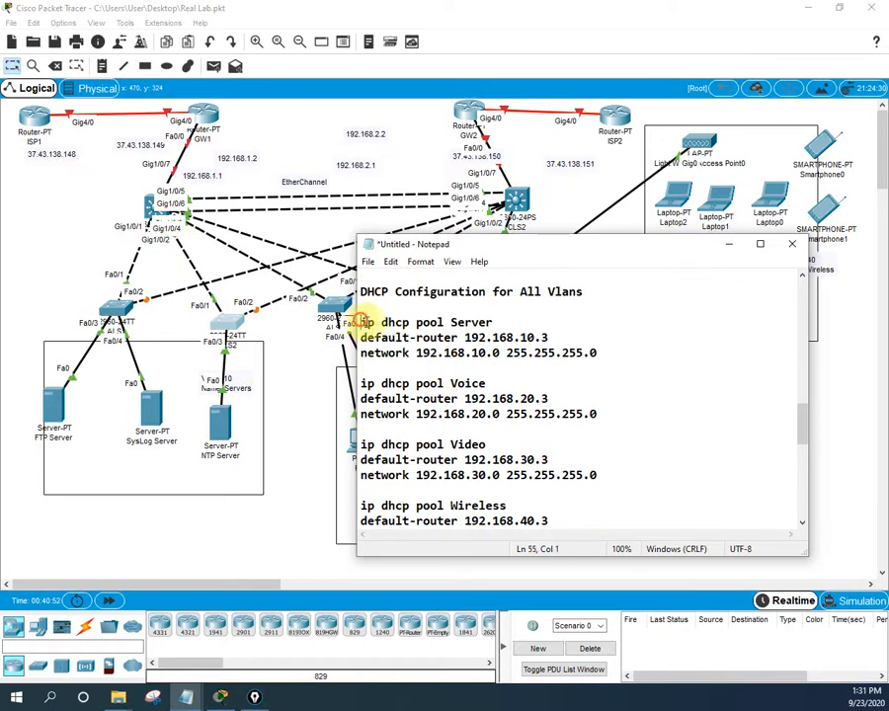
left_click_drag(364, 322, 608, 420)
right_click(434, 340)
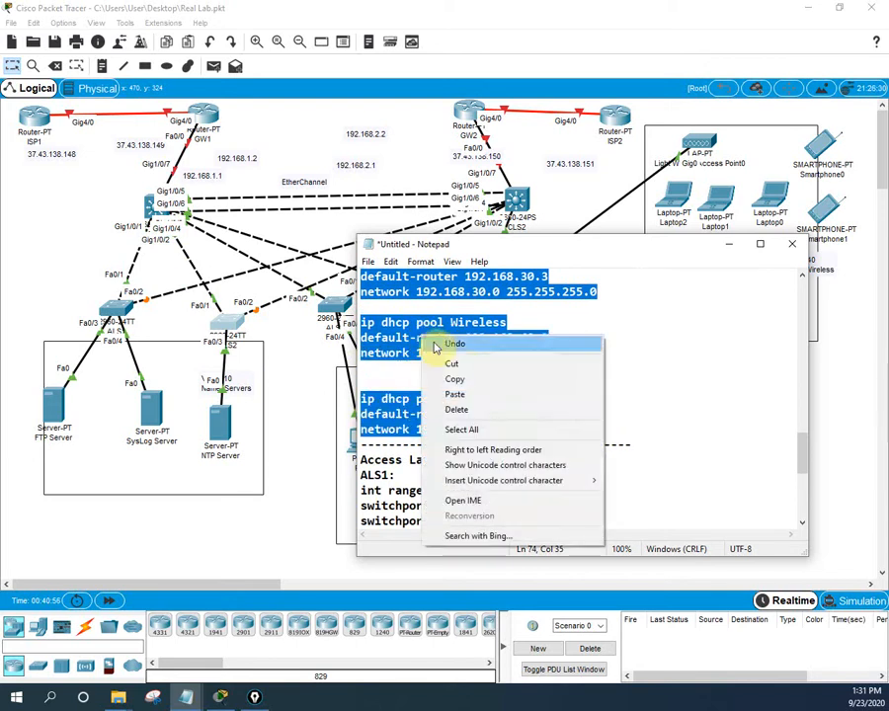
left_click(468, 367)
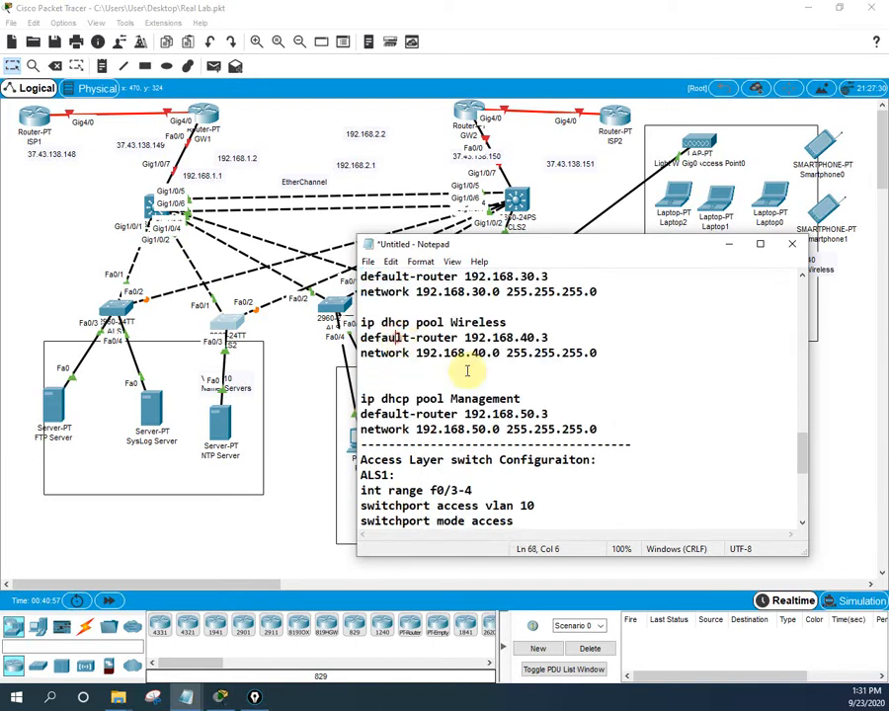
- Copy the three-line Server pool block under the DHCP configuration heading
scroll(469, 368, "up", 8)
scroll(470, 368, "down", 3)
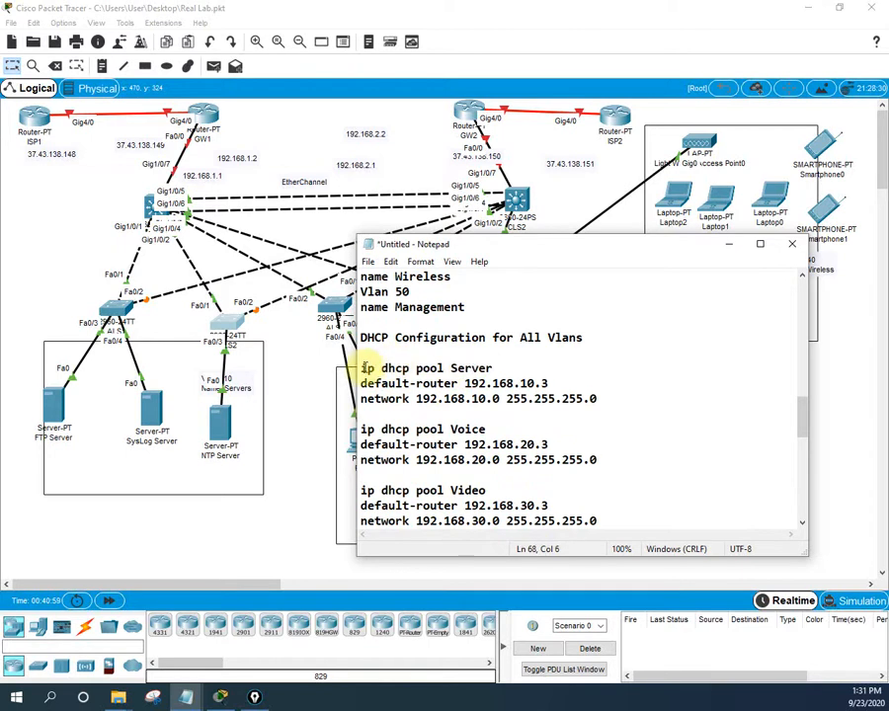
left_click_drag(362, 367, 599, 402)
right_click(506, 385)
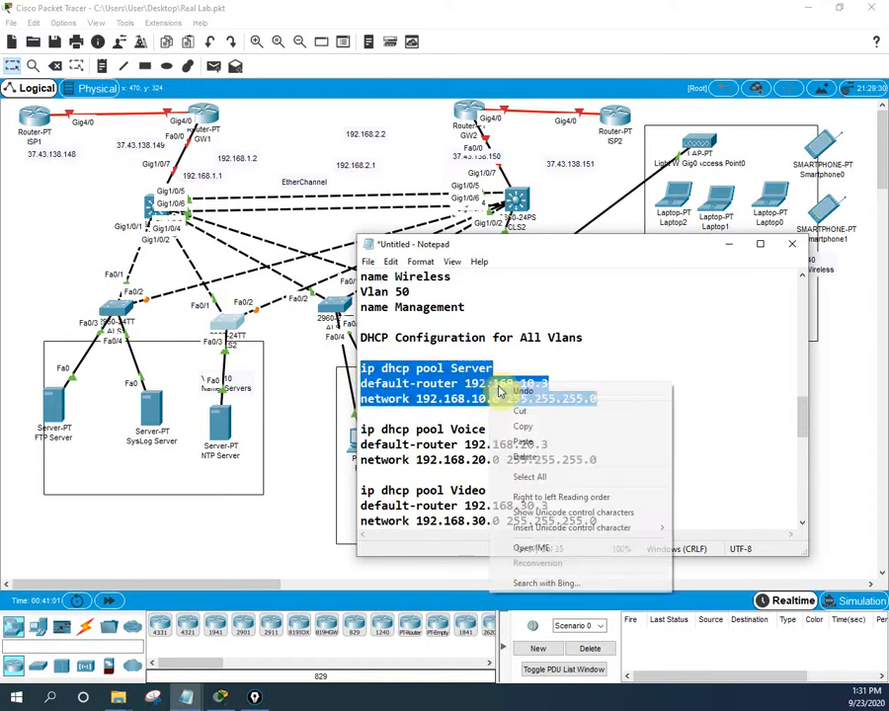
left_click(520, 423)
- Switch to Packet Tracer, open the CLS1 switch's command line in a wider window, and enter global configuration mode
left_click(166, 215)
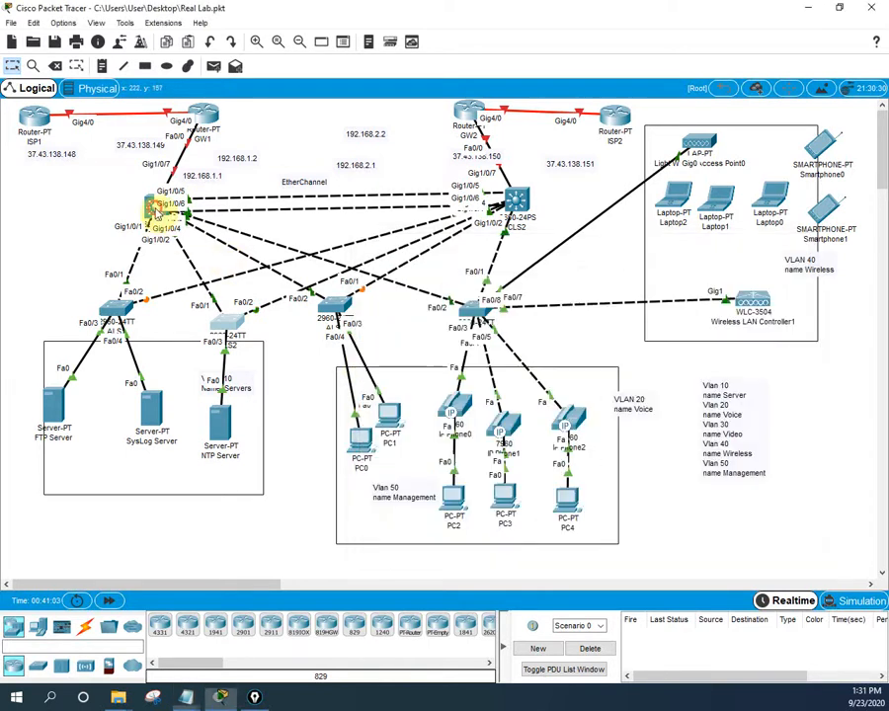
left_click(160, 211)
left_click(372, 341)
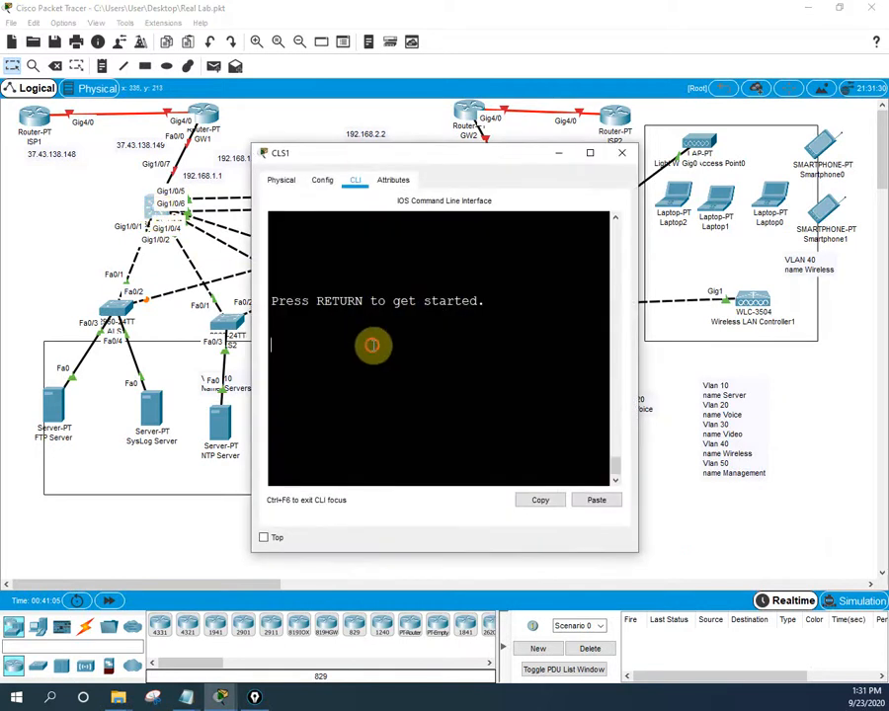
key("Return")
key("Return")
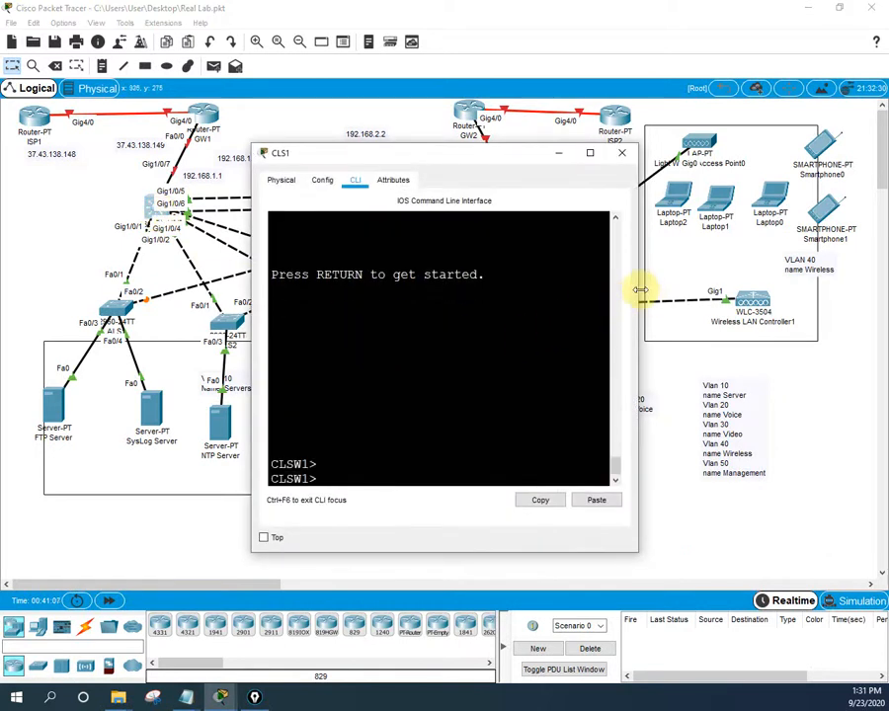
left_click_drag(638, 293, 814, 312)
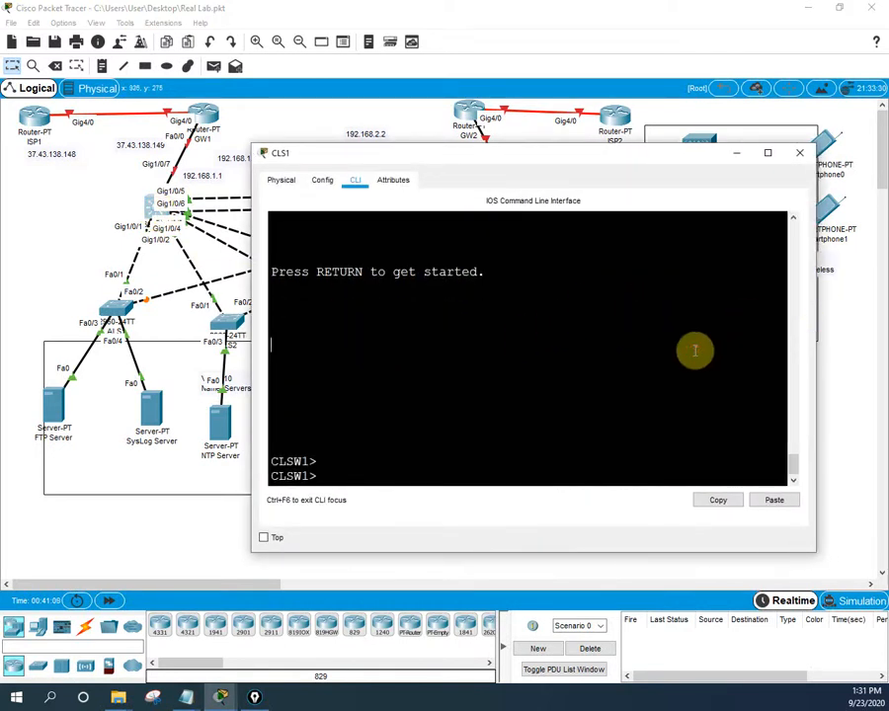
type("en")
key("Return")
type("config t")
key("Return")
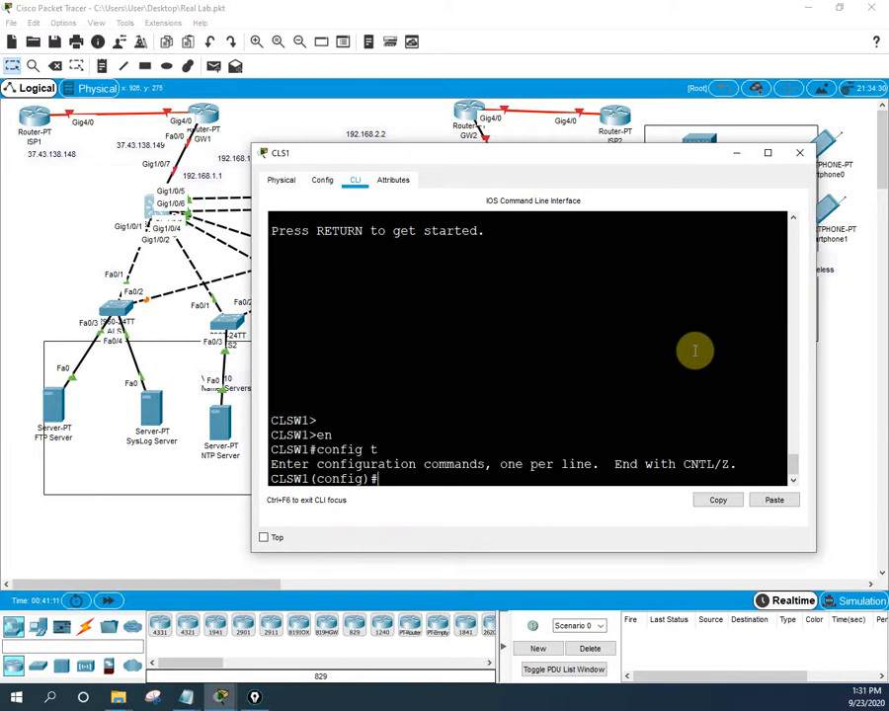
- Paste the Server DHCP pool configuration into CLS1 and exit back to global configuration mode
right_click(657, 357)
left_click(686, 378)
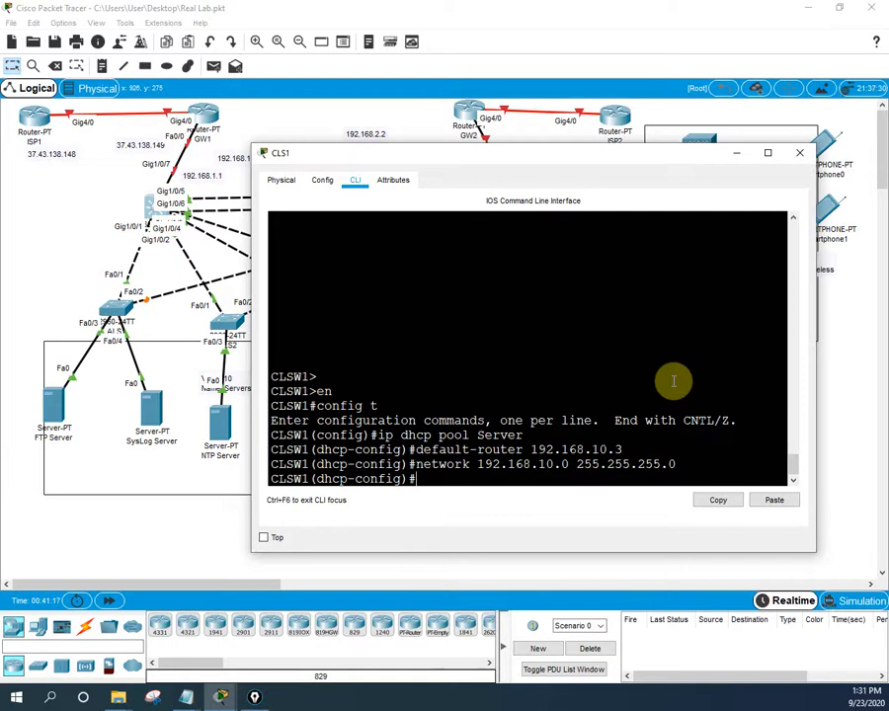
type("exit")
key("Return")
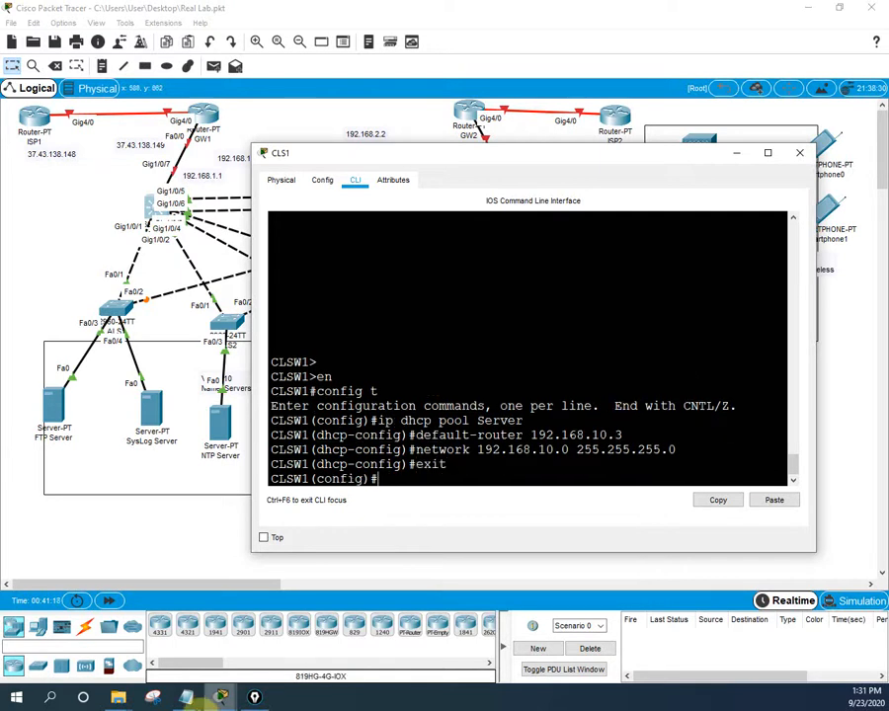
- Switch to Notepad and copy the Voice, Video, Wireless and Management DHCP pool blocks
left_click(191, 698)
left_click(287, 638)
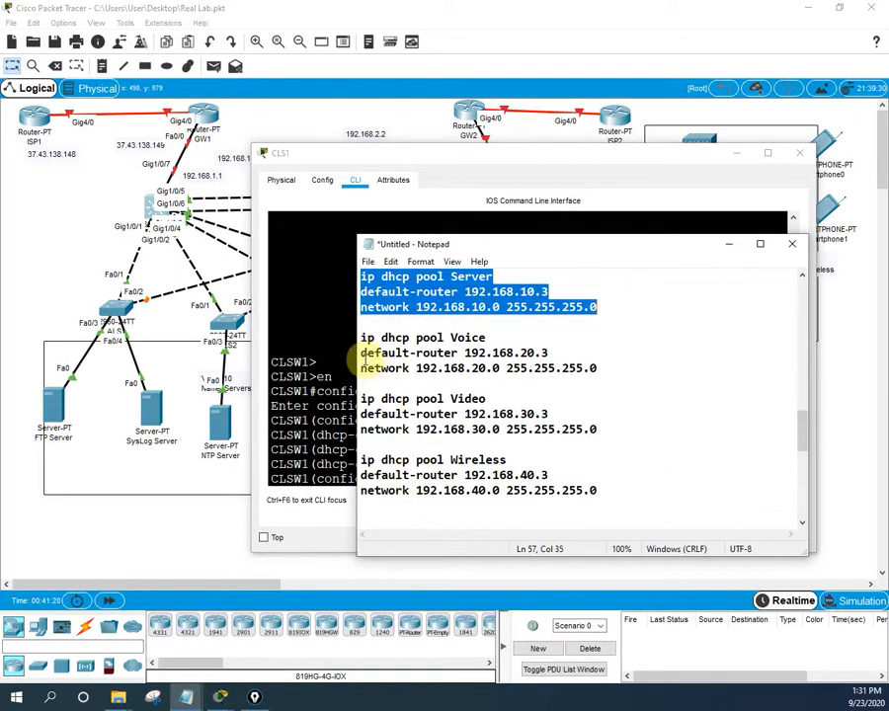
left_click_drag(362, 338, 610, 472)
right_click(464, 367)
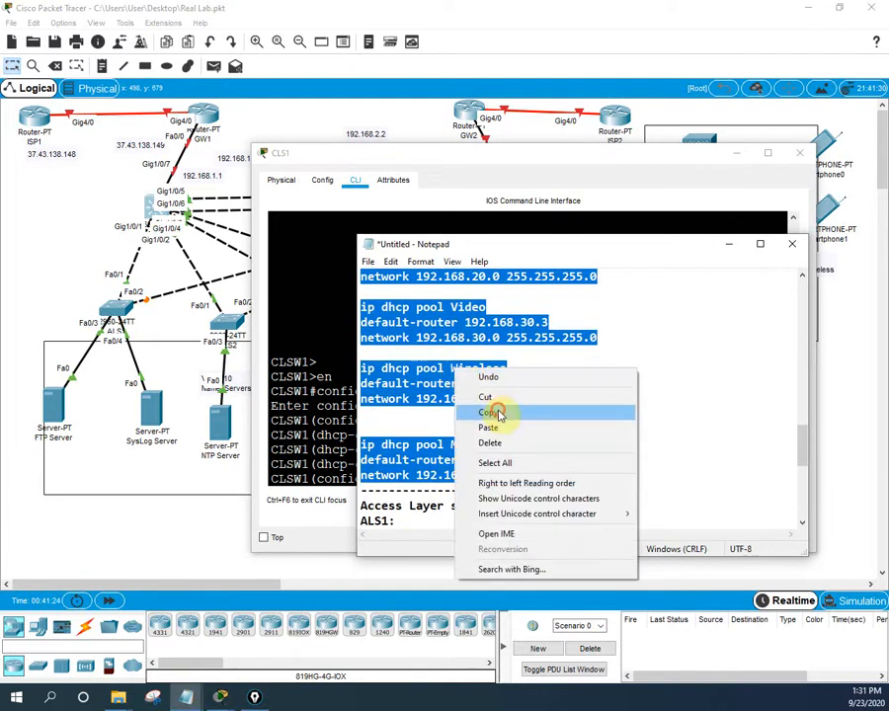
left_click(495, 409)
- Paste the Voice, Video, Wireless and Management DHCP pools into CLS1's command line and return to privileged EXEC mode
left_click(334, 338)
right_click(317, 313)
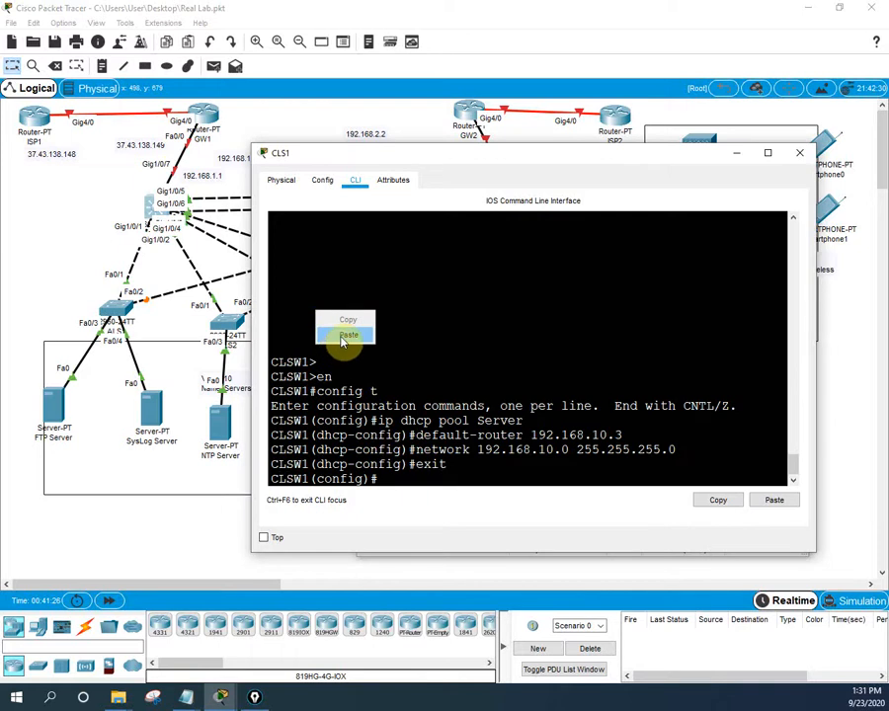
left_click(336, 336)
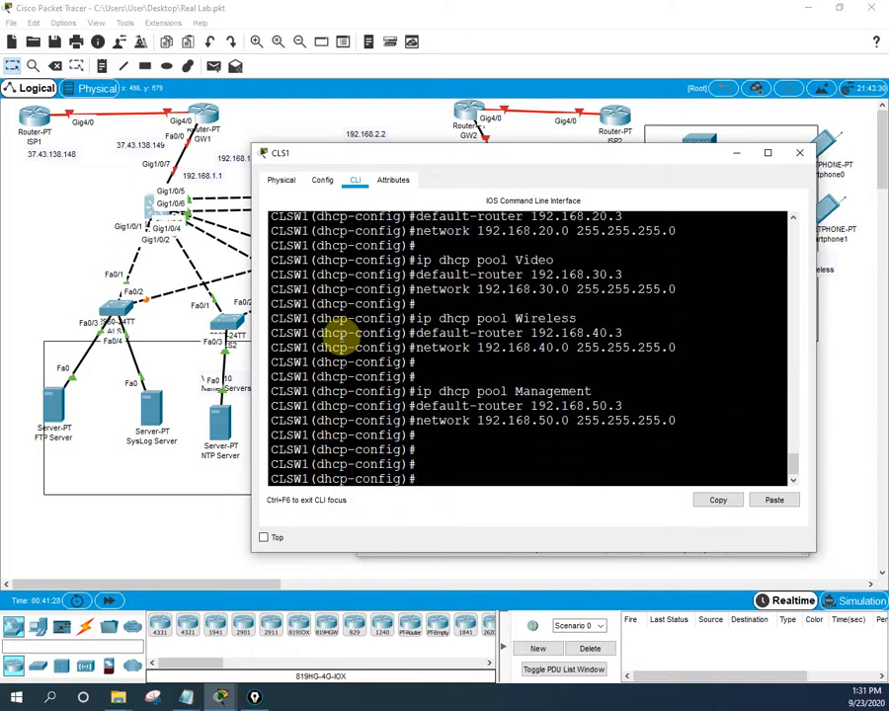
scroll(575, 371, "up", 4)
scroll(575, 370, "down", 4)
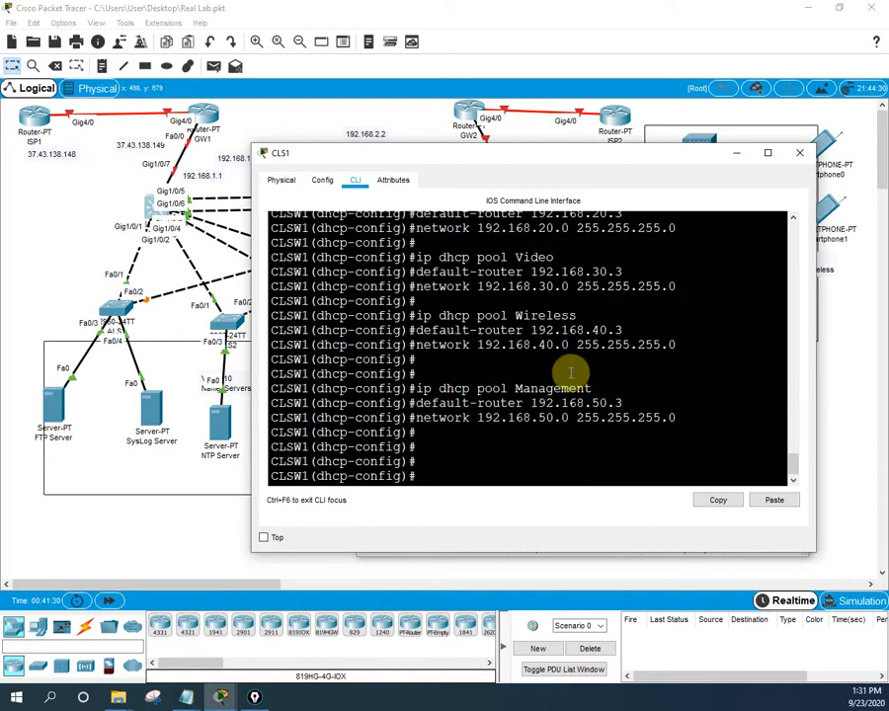
key("ctrl+z")
key("Return")
key("Return")
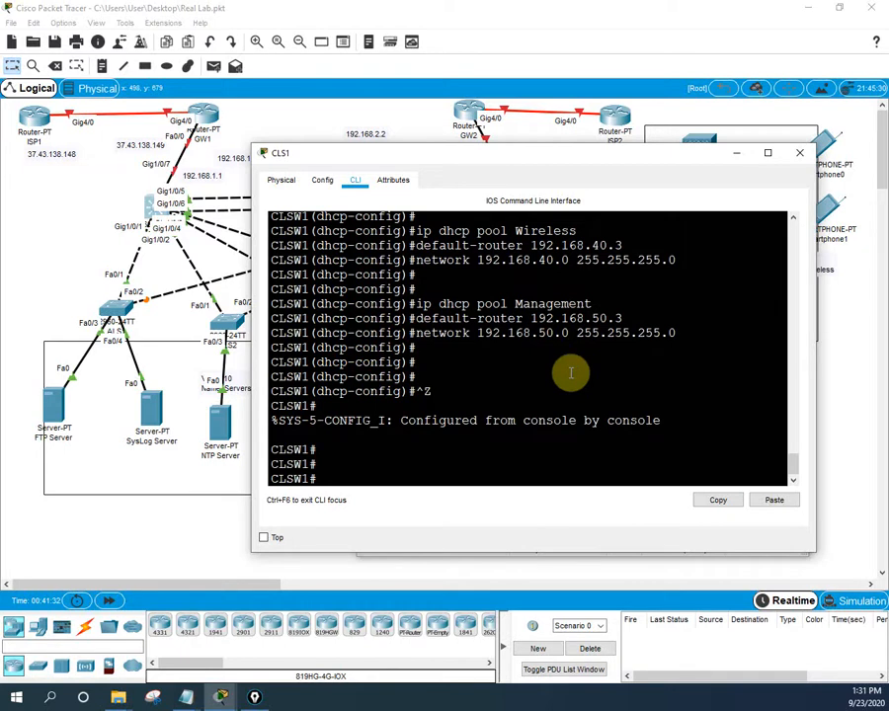
- Display CLS1's running configuration with sh run, page through the DHCP pool entries, and close the switch's window
type("sh run")
key("Return")
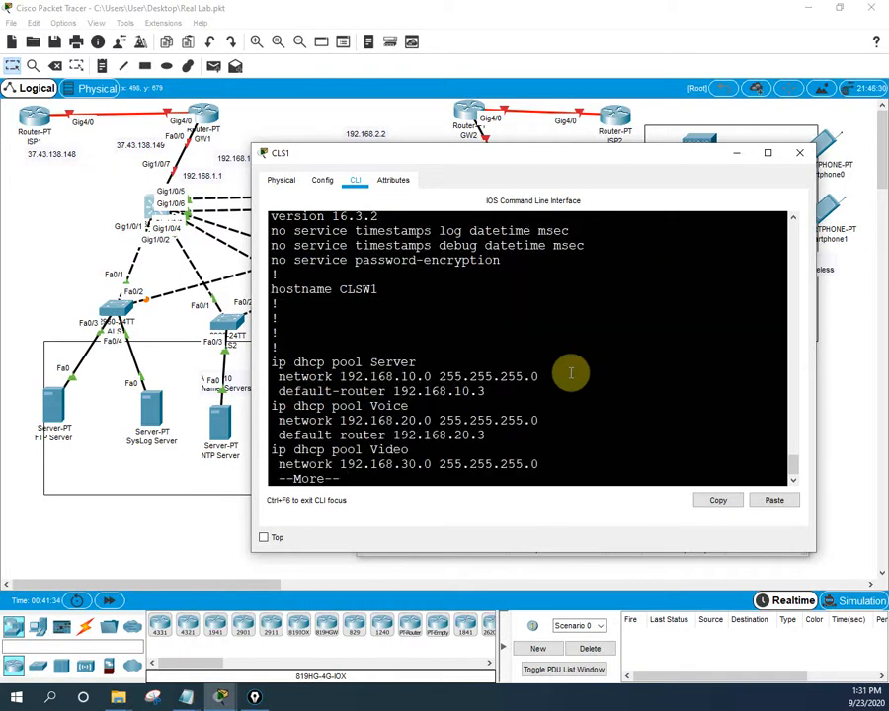
key("Return")
key("Return")
key("Return")
key("Return")
key("Return")
key("Return")
key("Return")
key("Return")
key("Return")
key("Return")
key("Return")
key("Return")
key("Return")
key("Return")
key("Return")
key("Return")
key("Return")
key("Return")
key("Return")
key("Return")
key("Return")
key("Return")
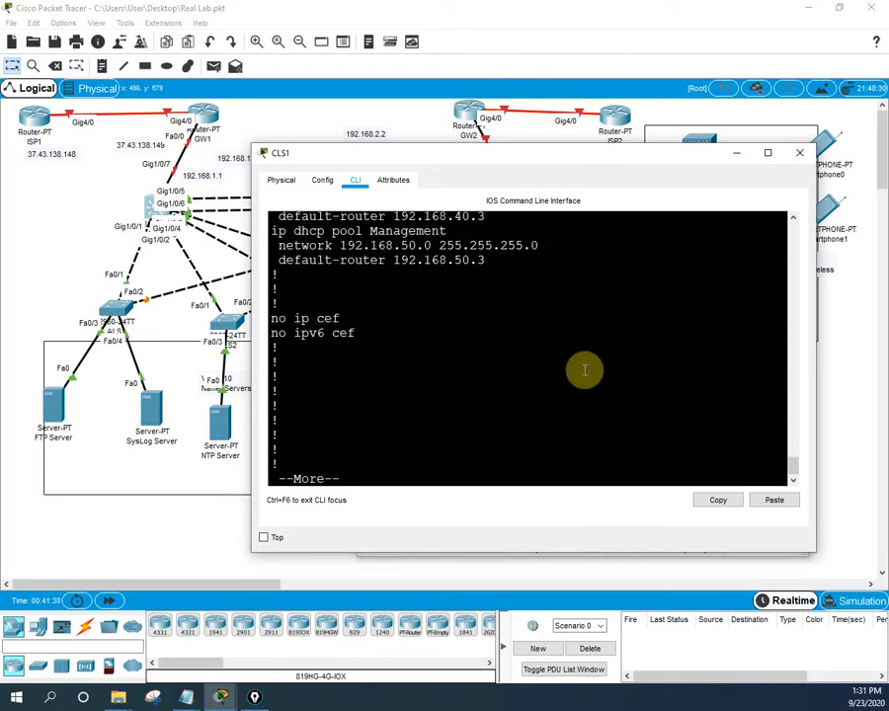
left_click(799, 152)
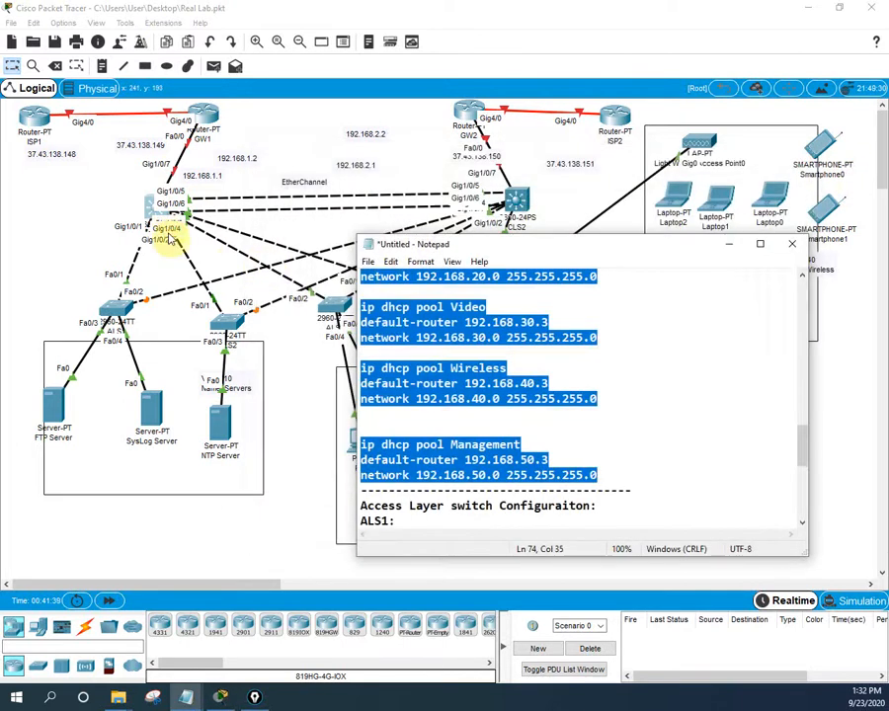
- Set the FTP Server's IPv4 configuration to DHCP, request an address a second time, and close the server's window
left_click(54, 405)
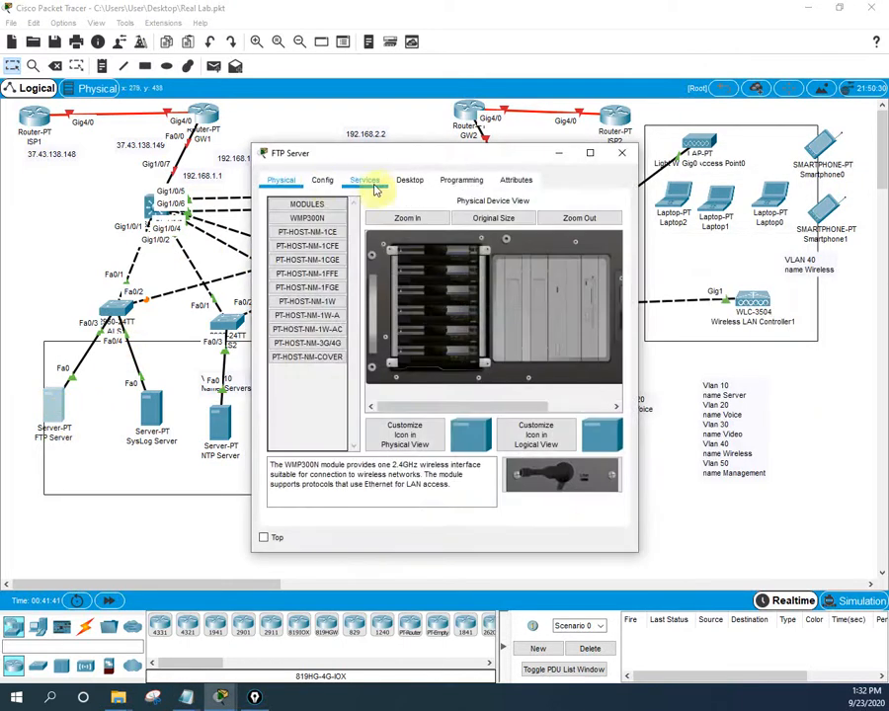
left_click(363, 180)
left_click(411, 182)
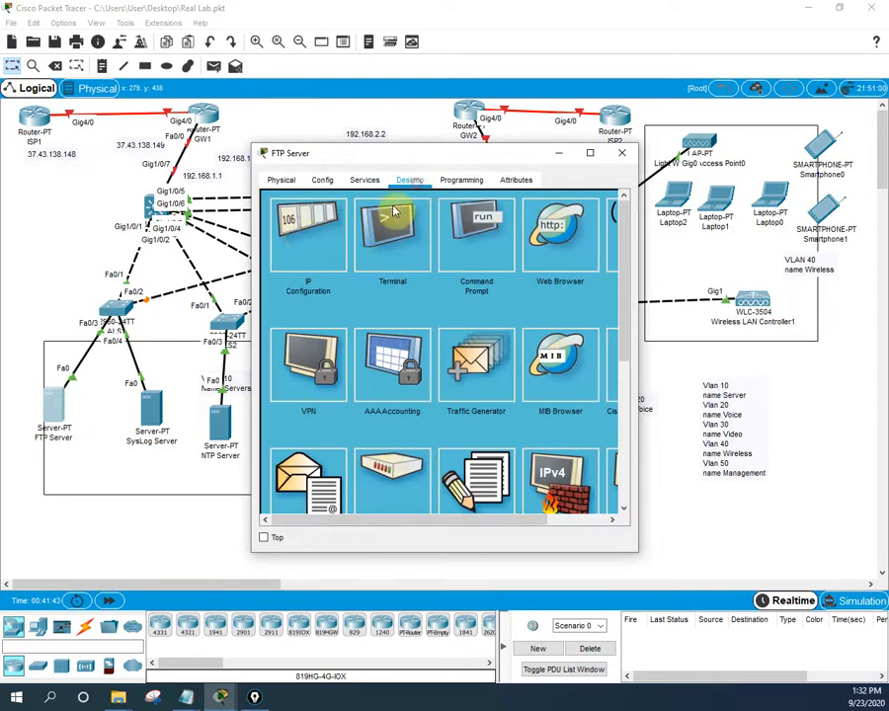
left_click(307, 235)
left_click(281, 240)
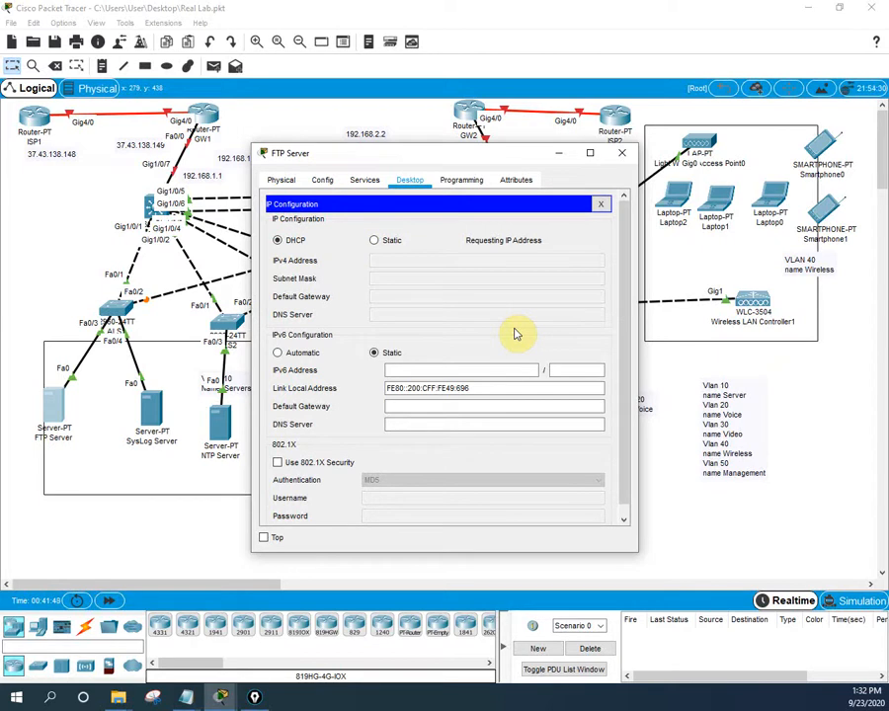
left_click(374, 240)
left_click(280, 241)
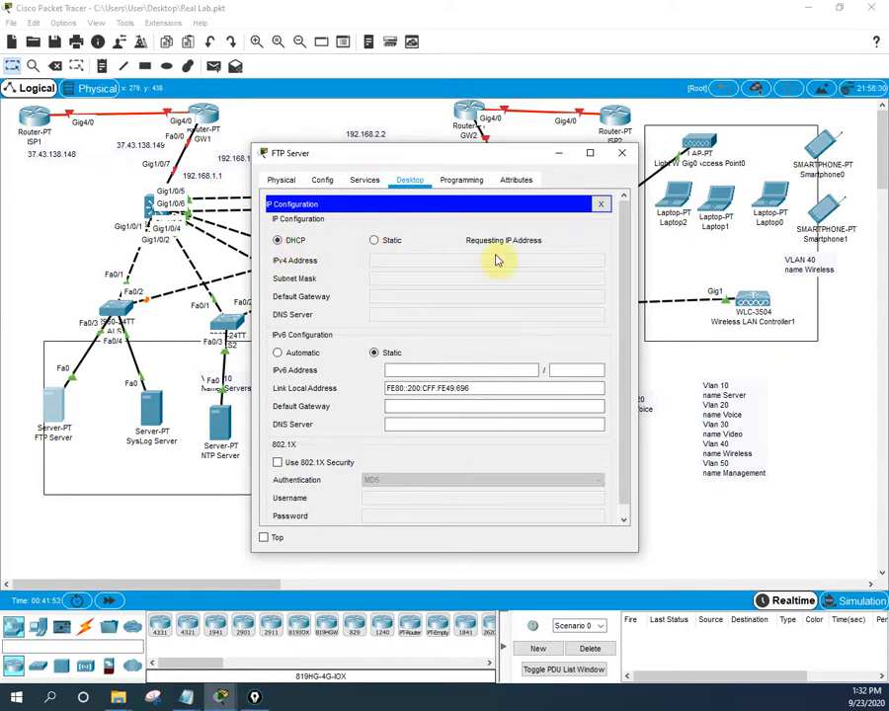
left_click(622, 155)
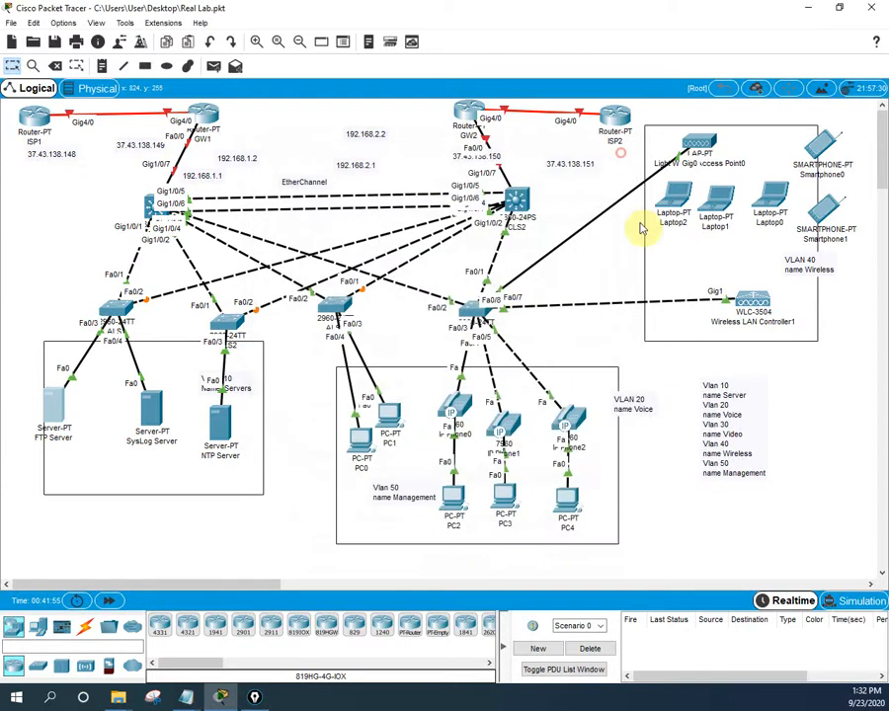
- Return to Notepad and review the numbered configuration plan from the trunk, VTP and VLAN steps through DHCP and HSRP
left_click(186, 699)
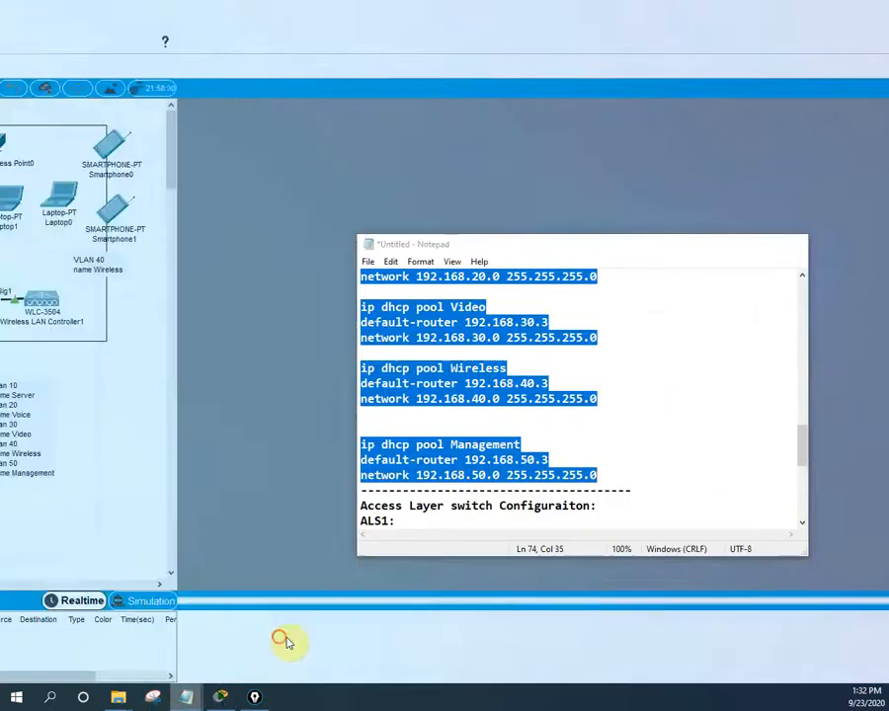
scroll(571, 457, "down", 1)
scroll(569, 456, "up", 5)
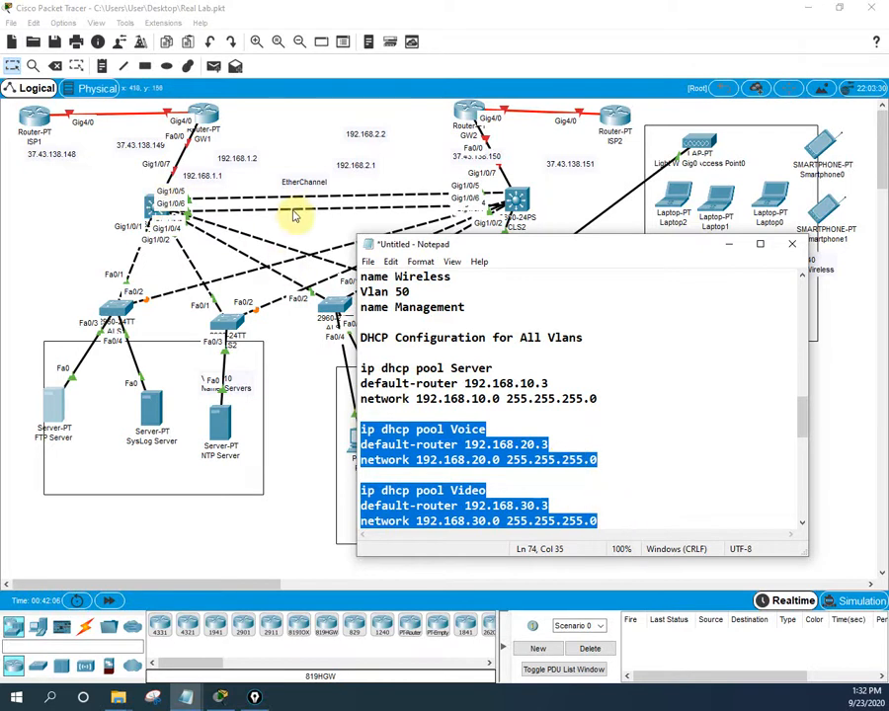
scroll(543, 385, "up", 15)
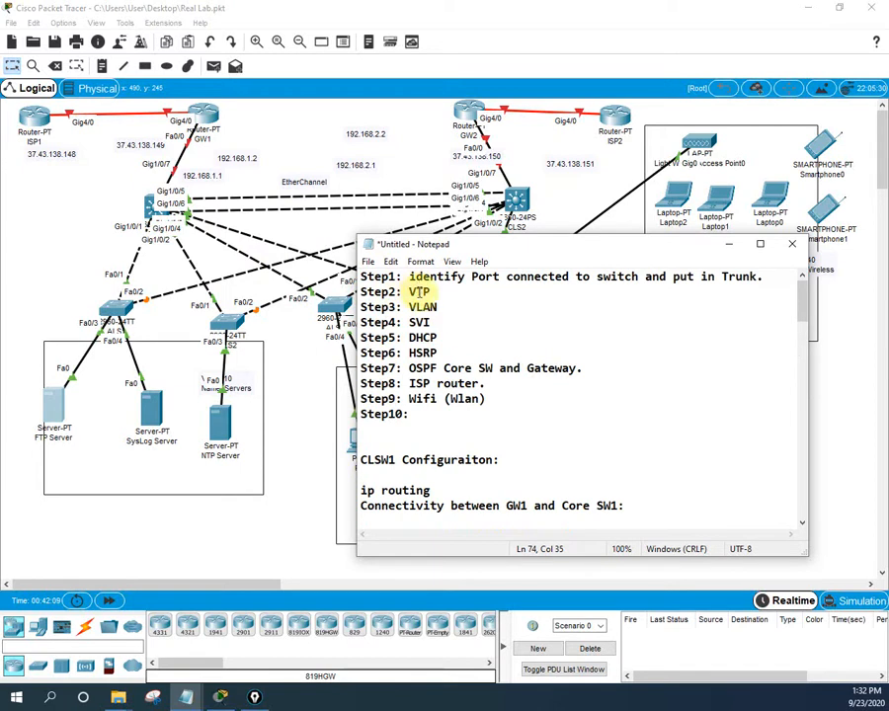
left_click_drag(410, 276, 599, 287)
left_click_drag(409, 292, 388, 307)
left_click_drag(440, 338, 405, 352)
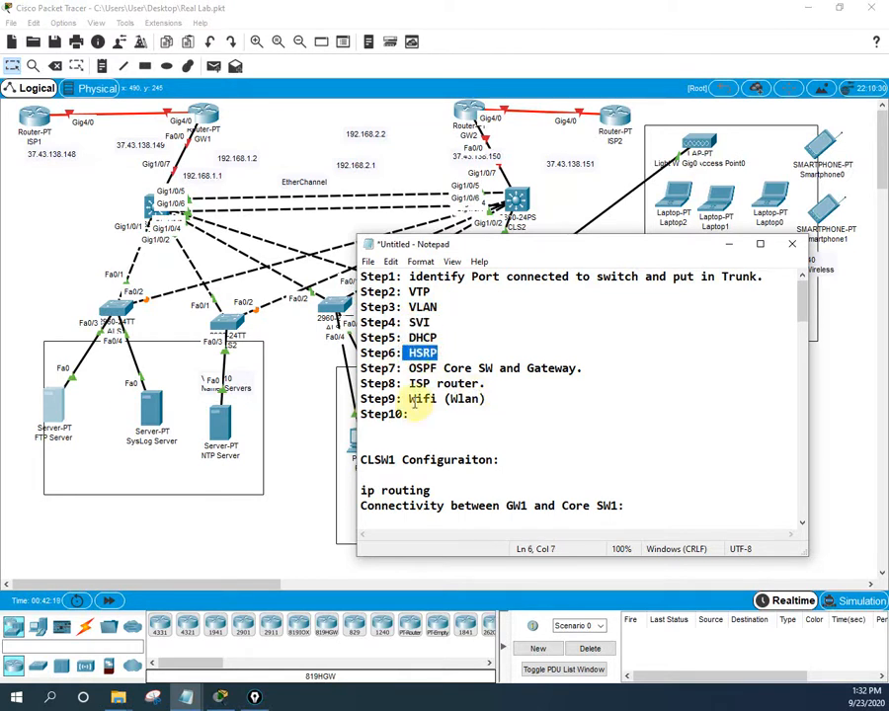
- Retest DHCP on the FTP Server by switching its IPv4 configuration to Static and back to DHCP, and minimize its window
left_click(54, 405)
left_click(341, 247)
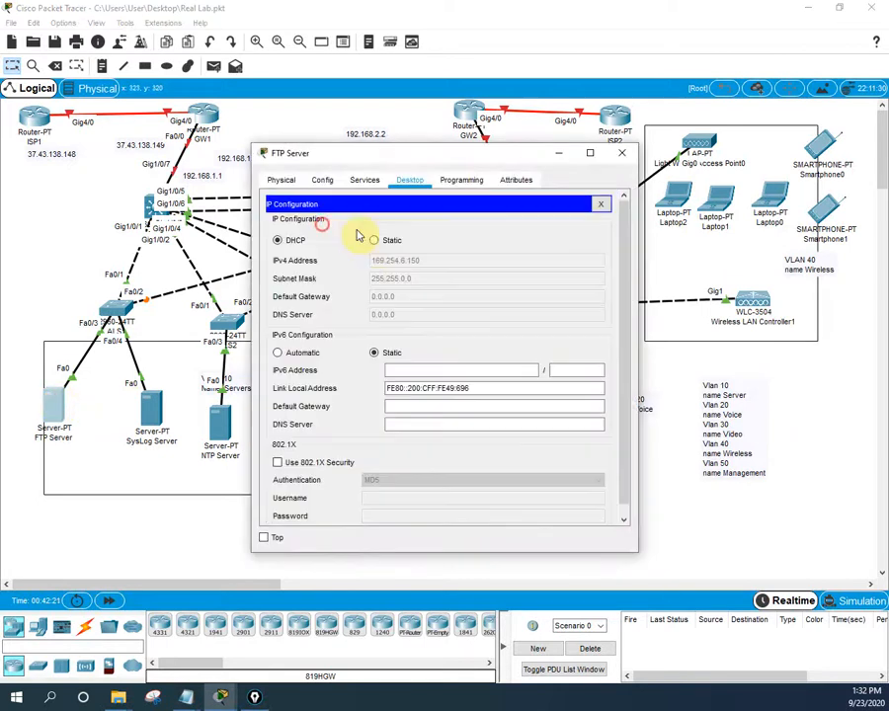
left_click(374, 240)
left_click(279, 242)
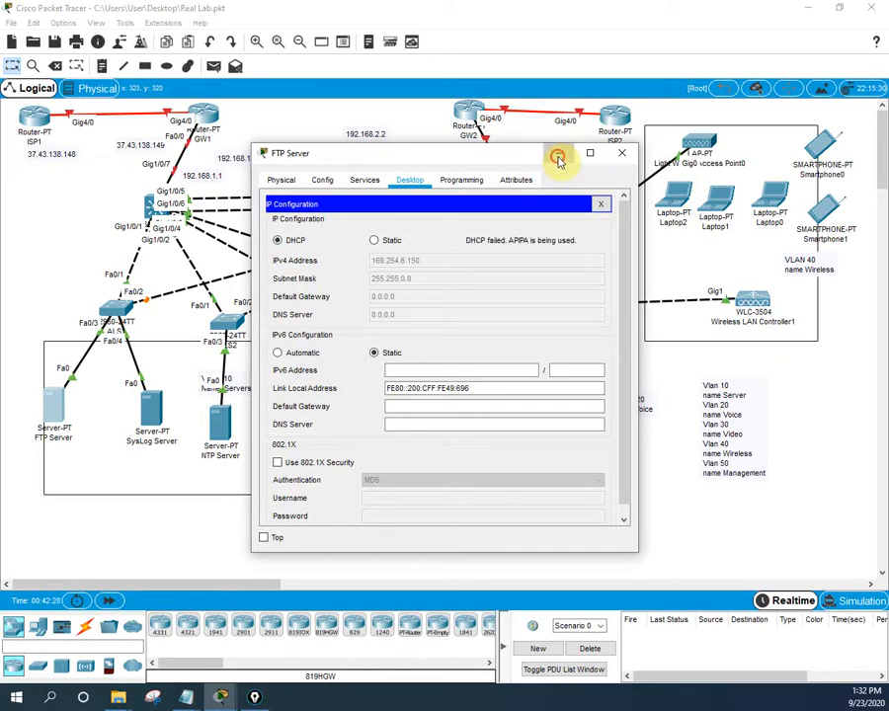
left_click(559, 155)
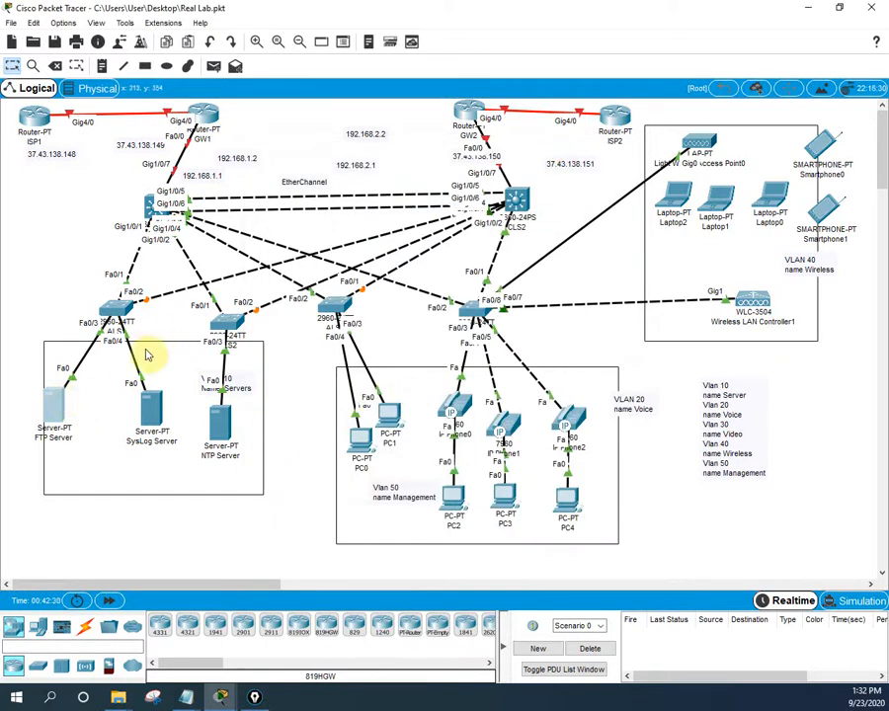
- Examine the SVI step in the Notepad plan and check the CLSW1 configuration notes down to the DHCP section for it
mouse_move(185, 697)
left_click(228, 654)
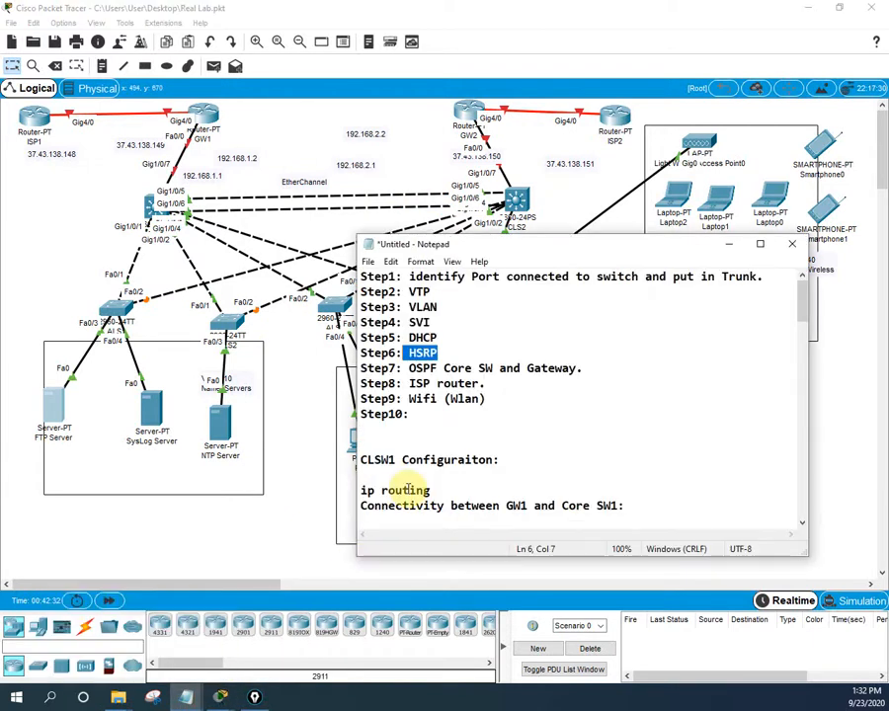
scroll(523, 430, "down", 2)
scroll(521, 434, "up", 2)
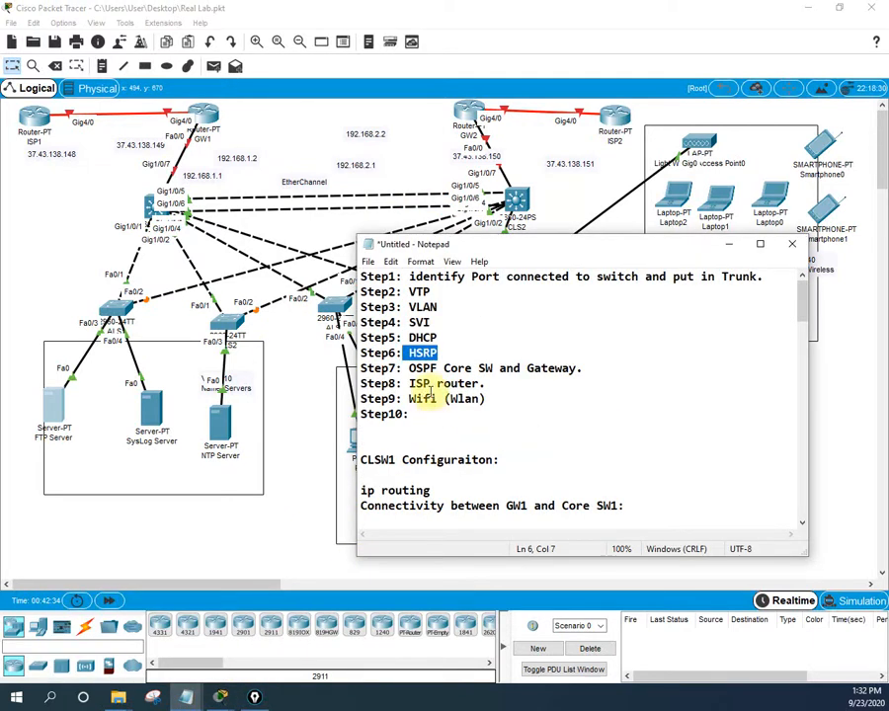
left_click_drag(431, 323, 364, 323)
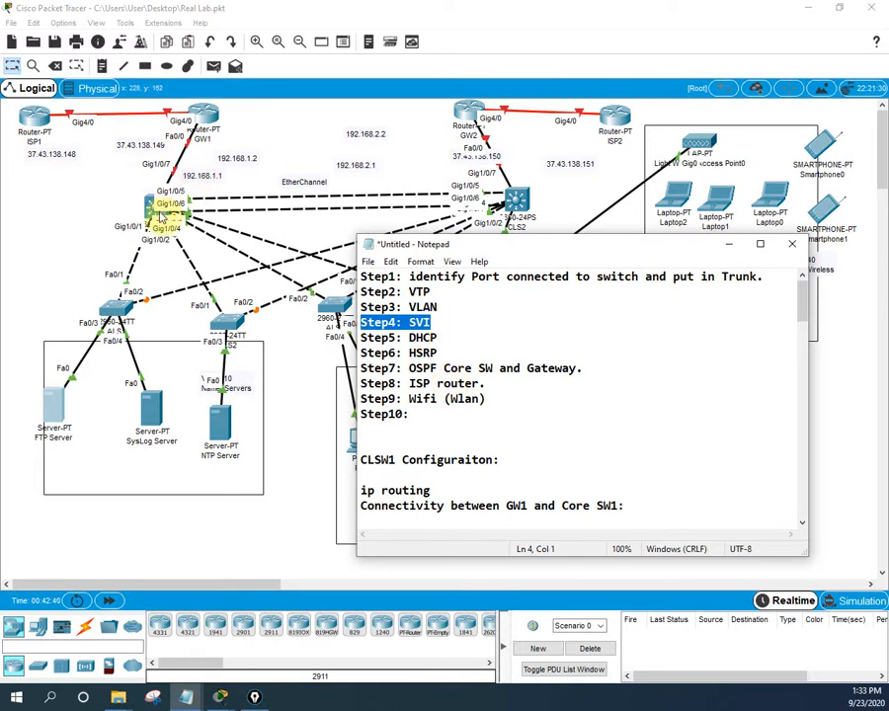
scroll(395, 425, "down", 1)
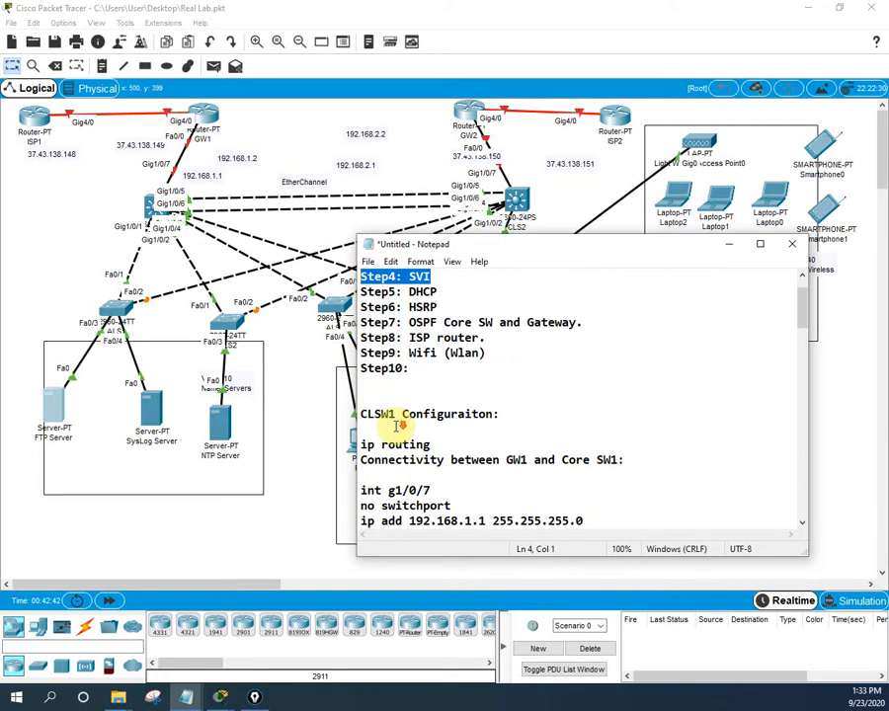
scroll(395, 426, "down", 5)
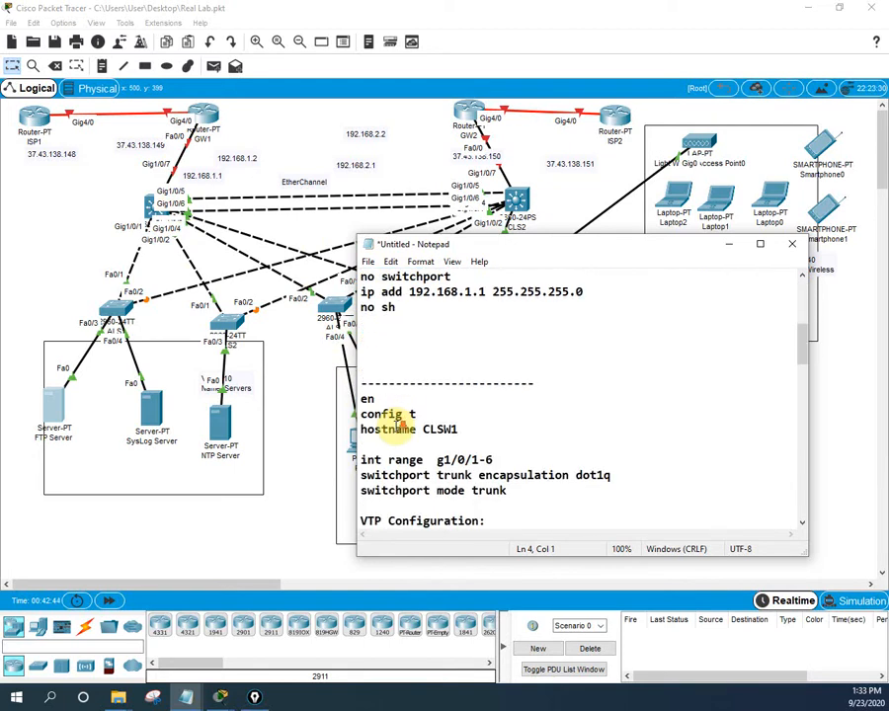
scroll(395, 420, "up", 3)
scroll(399, 426, "down", 1)
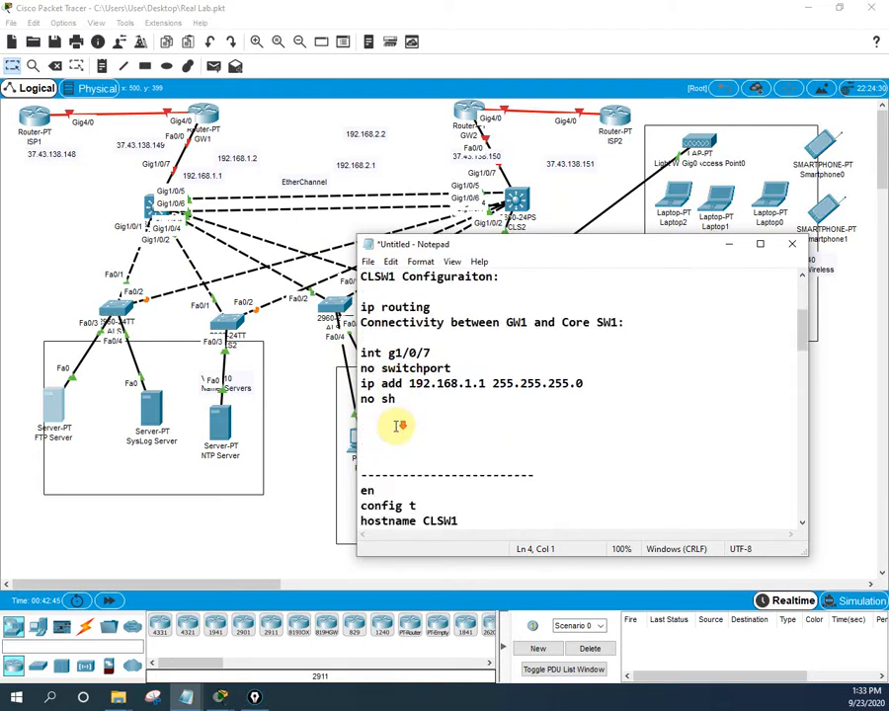
scroll(395, 426, "down", 3)
scroll(408, 367, "down", 9)
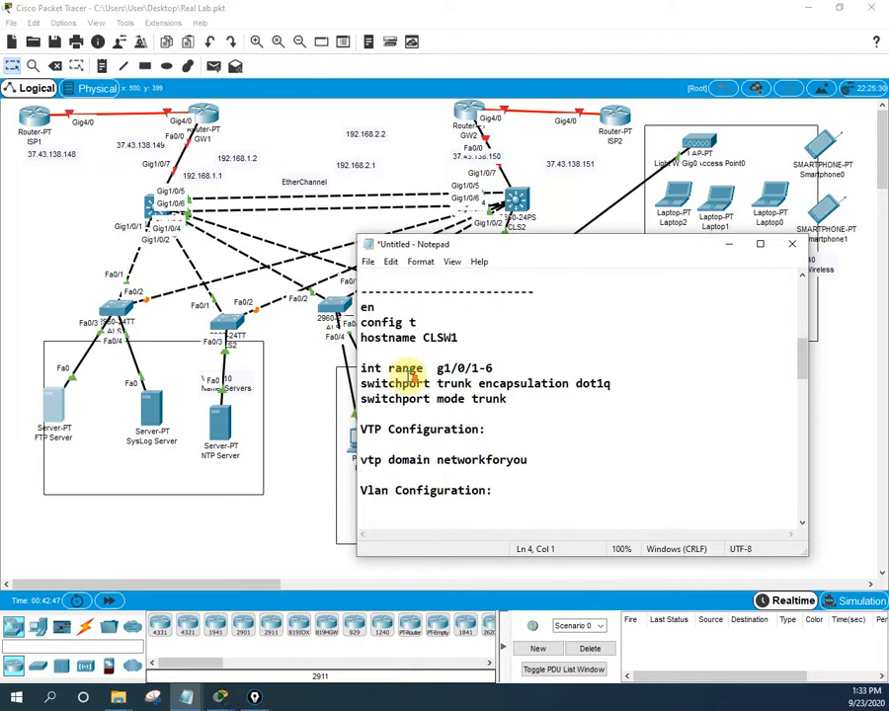
scroll(428, 395, "up", 1)
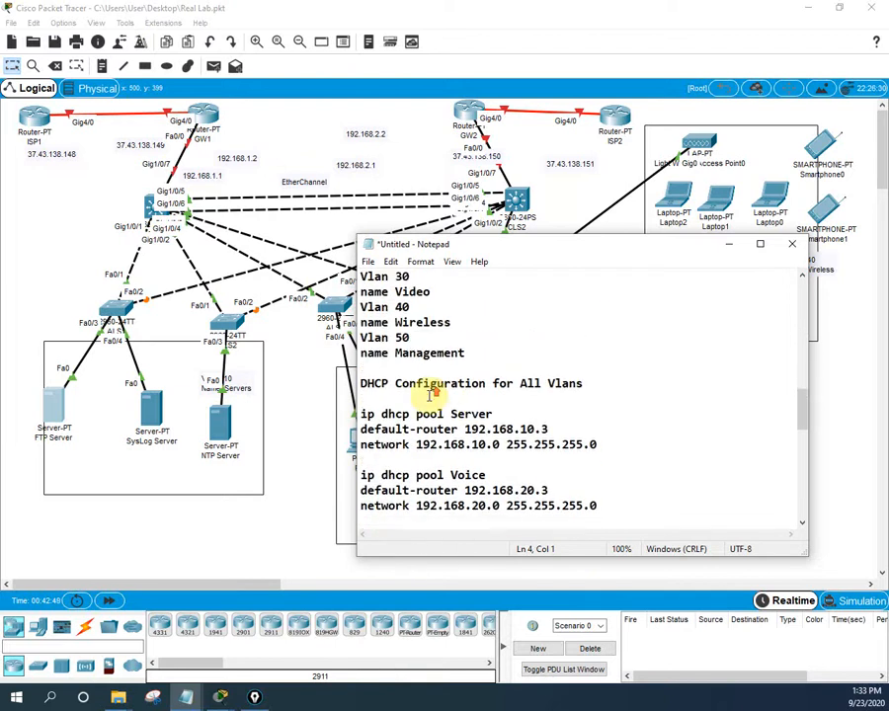
- Insert blank lines between the VLAN list and the DHCP section and add the heading "SVI Configuration:" there
left_click(373, 368)
key("Return")
key("Return")
key("Return")
key("Return")
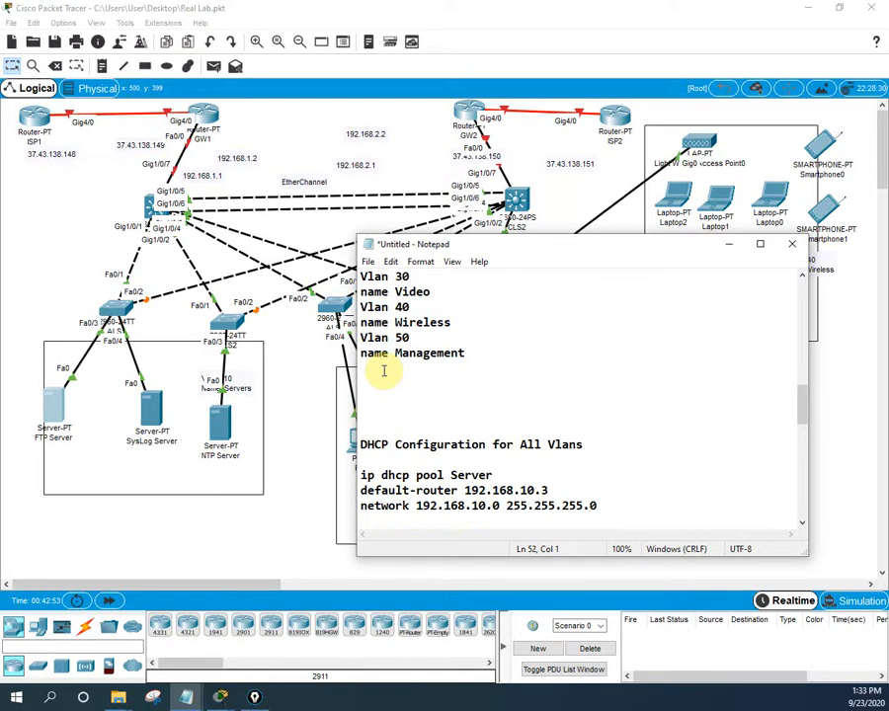
type("S")
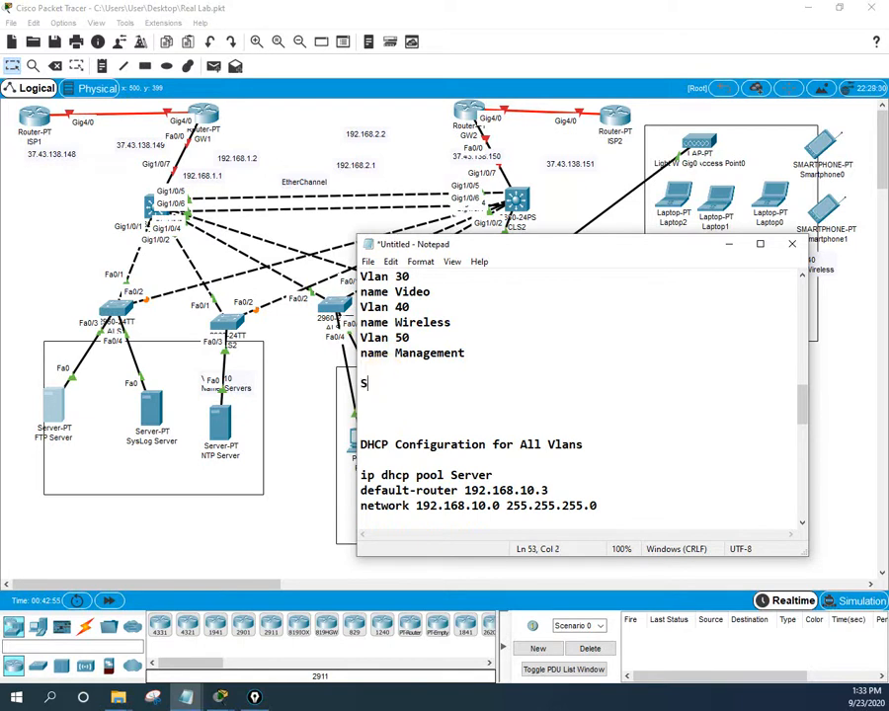
type("VI:")
type("Configuration:")
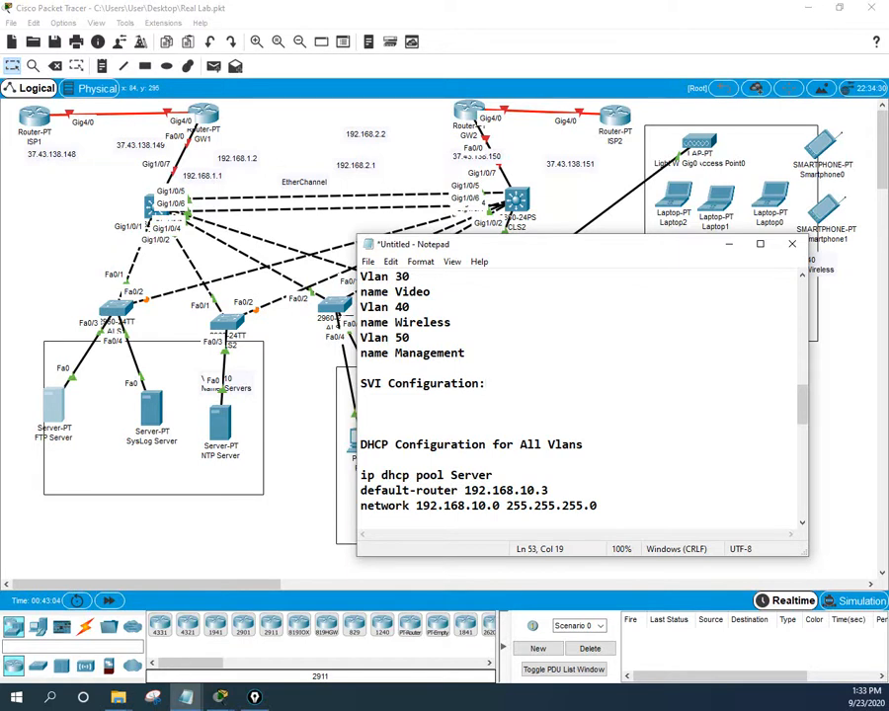
- Add the line "int vlan 10" below the SVI Configuration heading, leaving one blank line between them
left_click(376, 404)
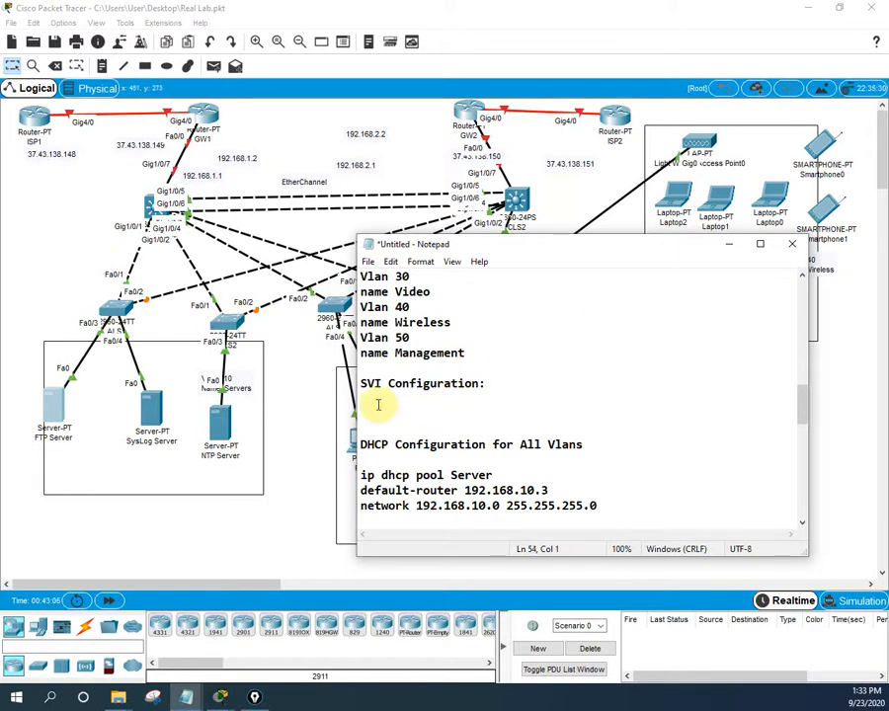
key("Return")
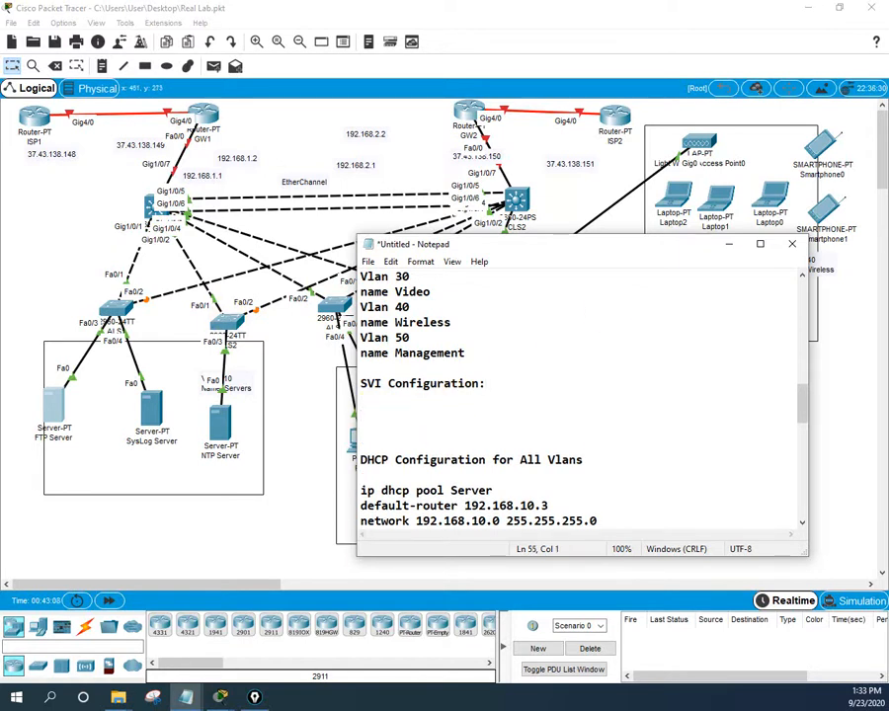
type("int")
type(" voan ")
type("10")
key("Return")
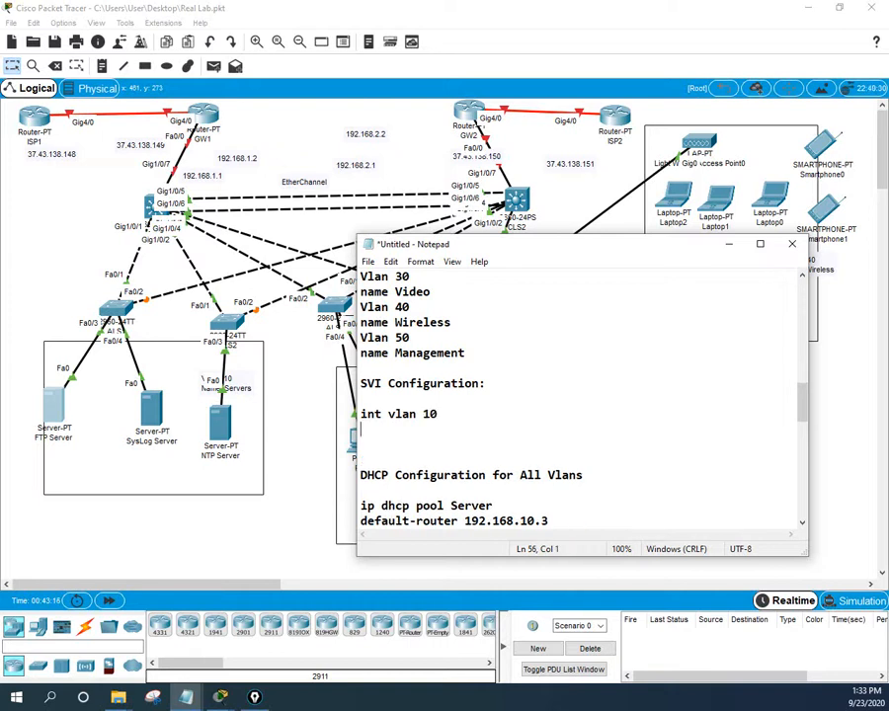
- Complete the VLAN 10 interface block with the lines "ip add 192.168.10.1 255.255.255.0" and "no sh"
type("ip add")
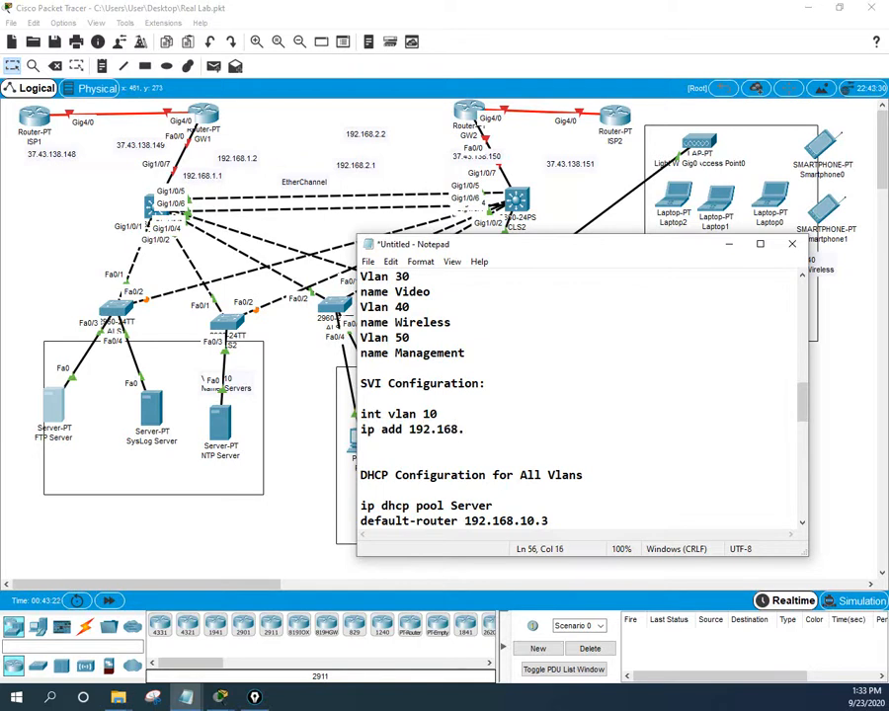
type("192.168.10.1 2")
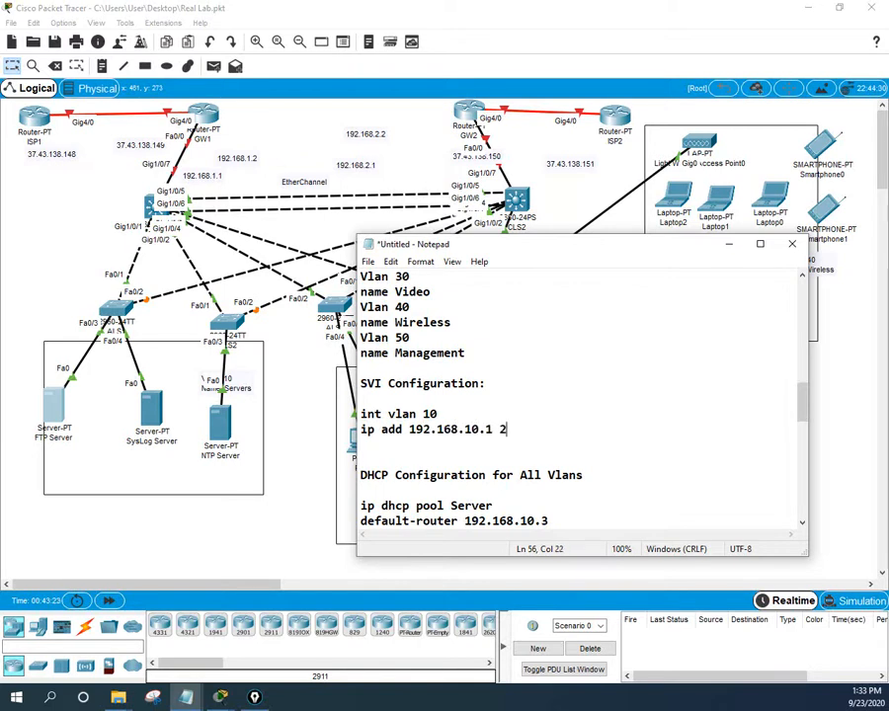
type("55.255.255")
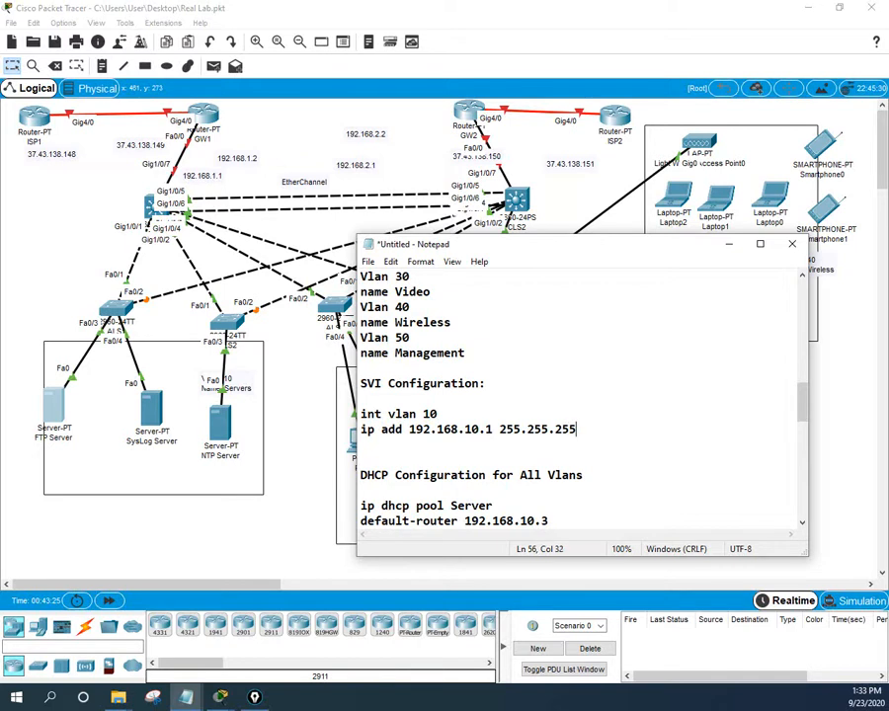
type(".0")
key("Return")
type("no")
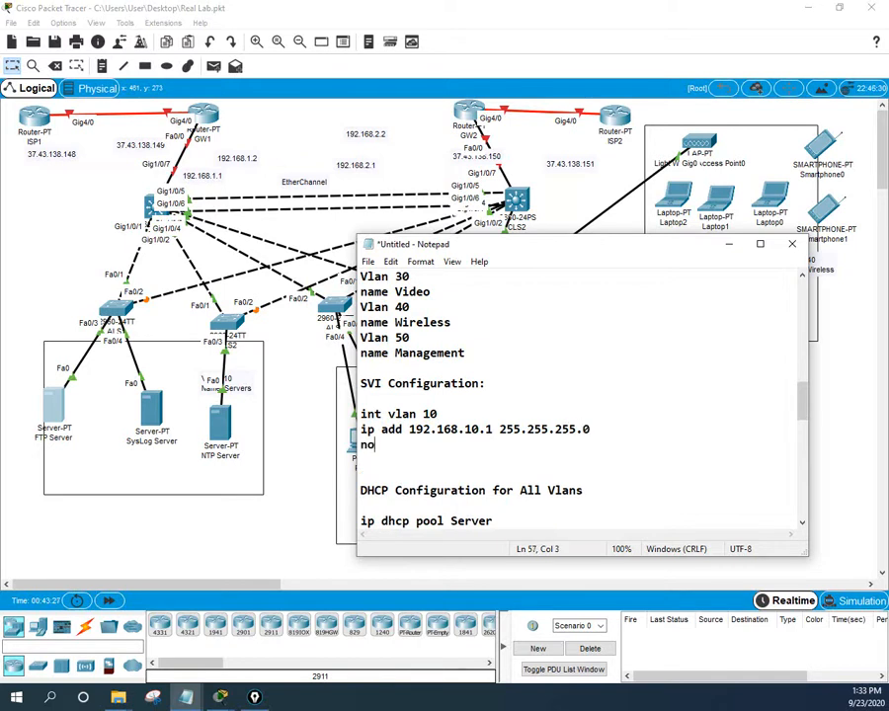
type(" sh")
key("Return")
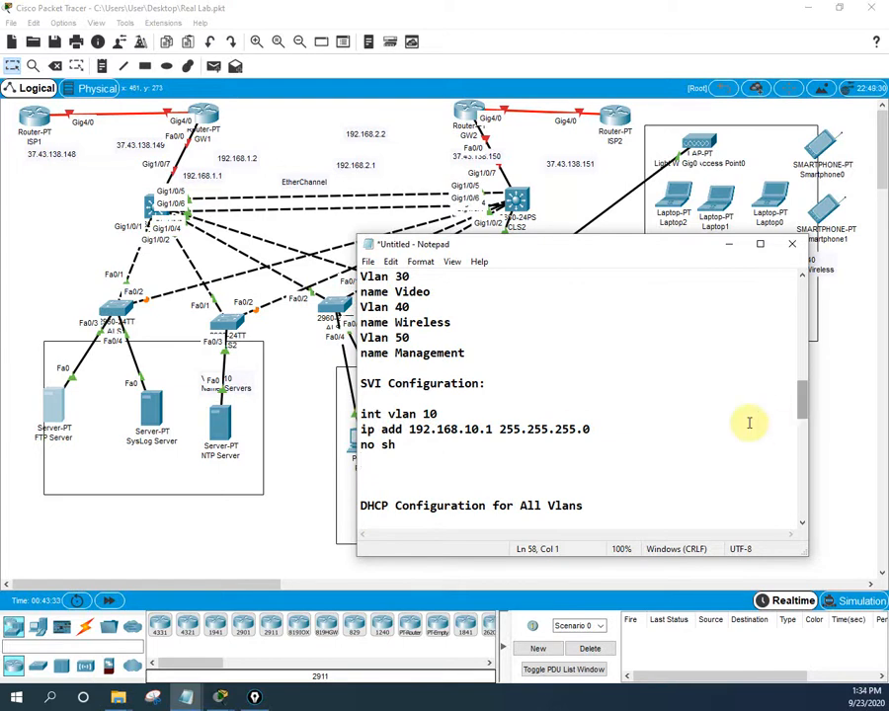
- Review the default-router and network addresses of the DHCP pools in the notes, from Server through Management
scroll(749, 421, "down", 8)
scroll(632, 417, "up", 3)
scroll(632, 417, "up", 2)
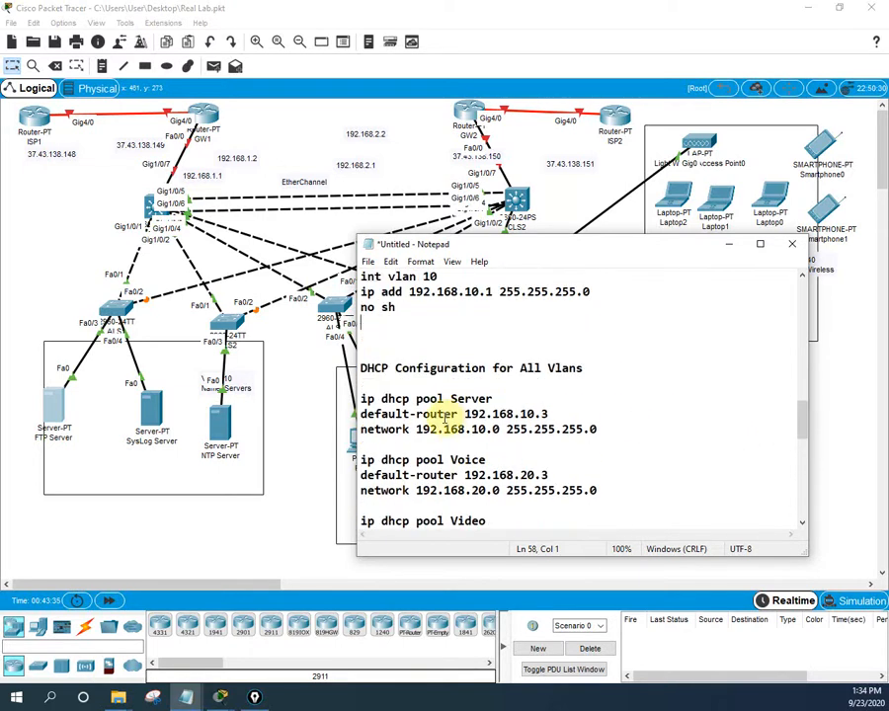
scroll(474, 419, "down", 3)
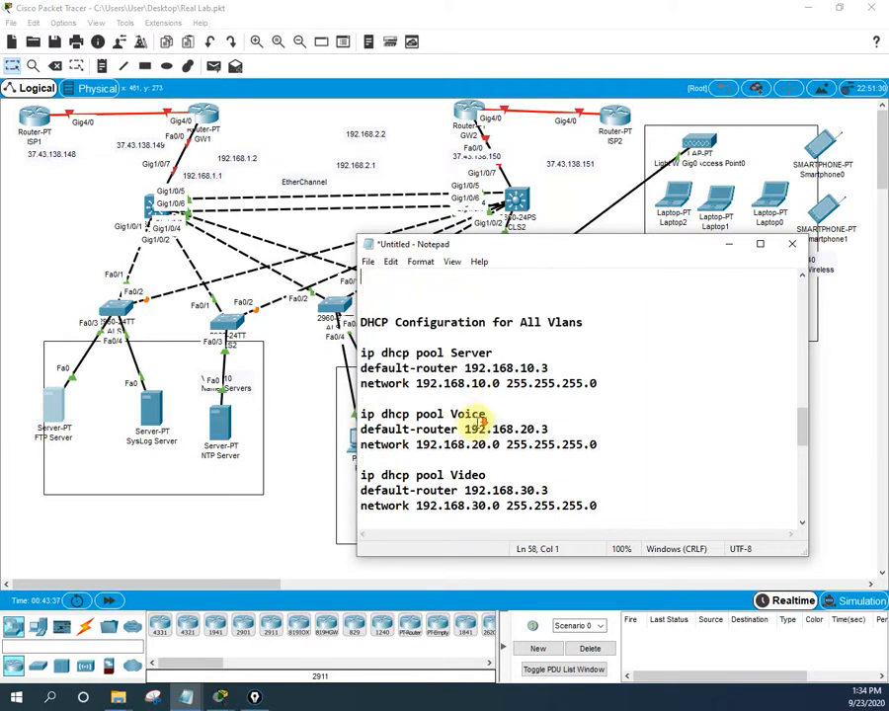
scroll(476, 424, "up", 2)
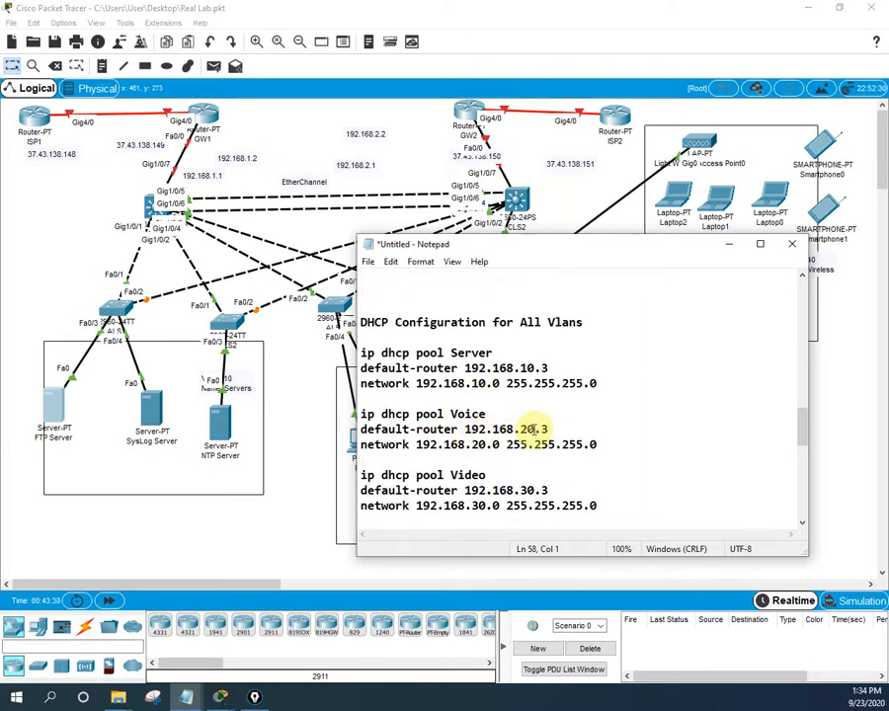
scroll(484, 440, "down", 2)
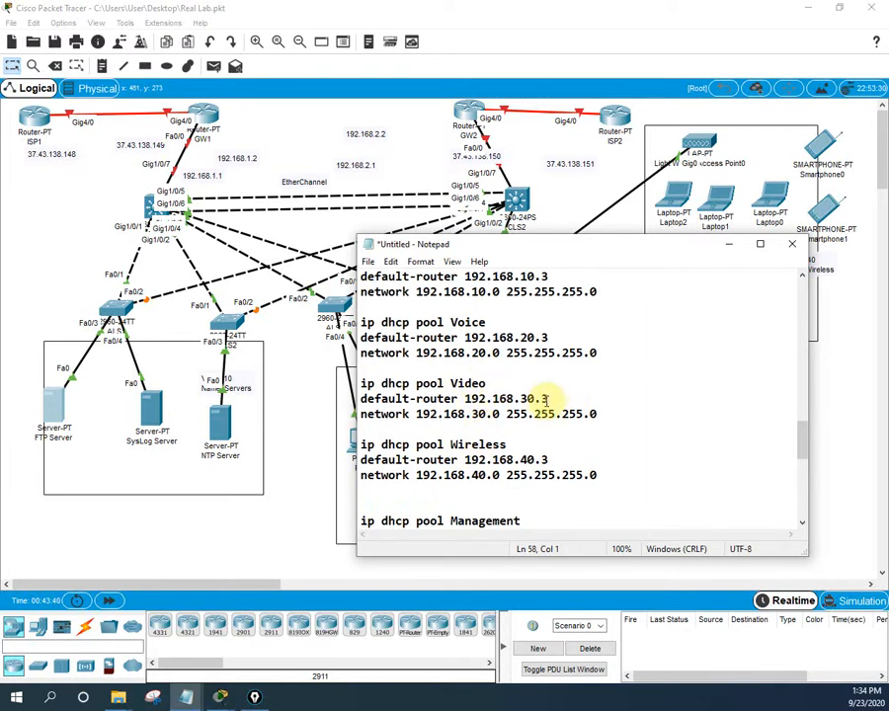
scroll(539, 456, "down", 1)
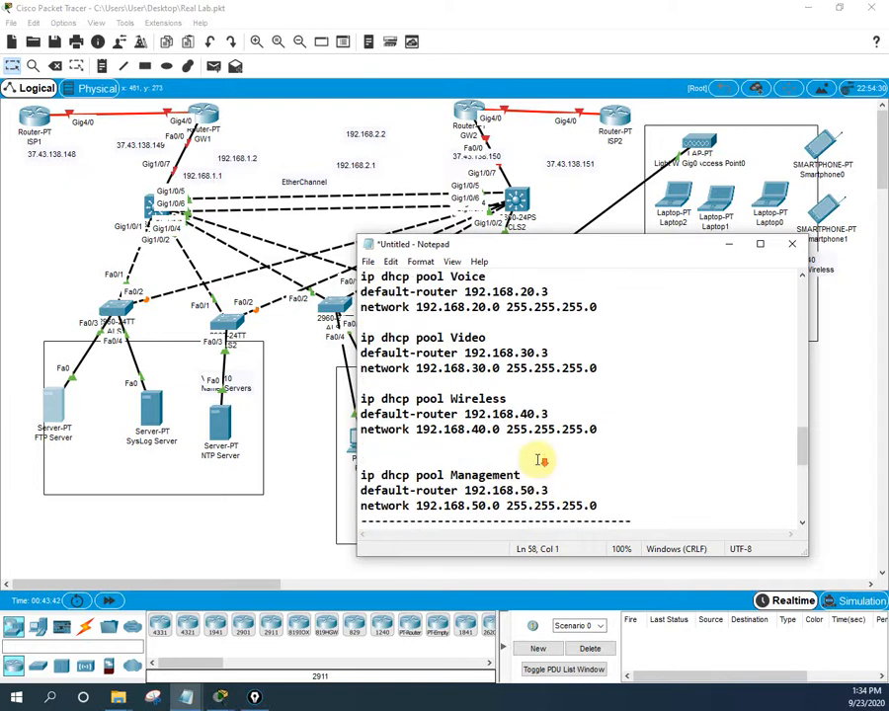
scroll(533, 488, "up", 3)
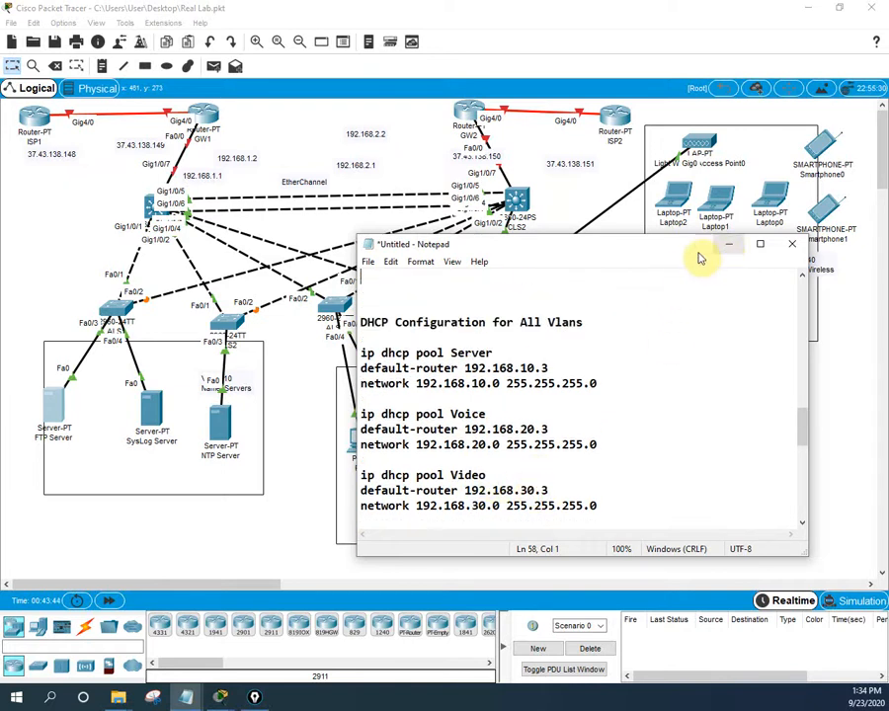
left_click_drag(677, 256, 690, 226)
scroll(622, 434, "up", 4)
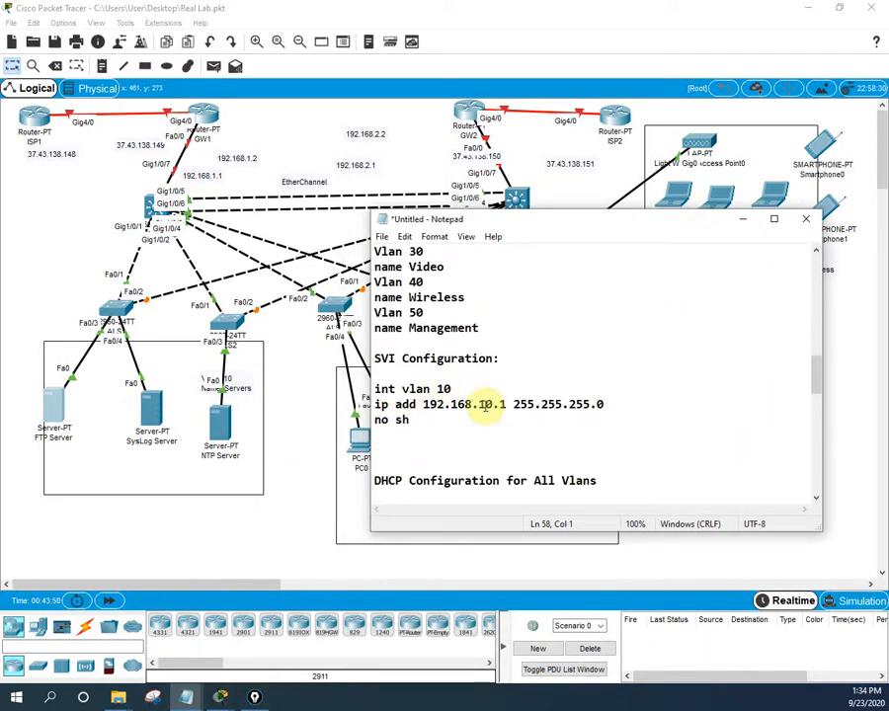
- Duplicate the VLAN 10 interface block below itself and change the copy to VLAN 20 with address 192.168.20.1
left_click_drag(417, 419, 376, 389)
key("ctrl+c")
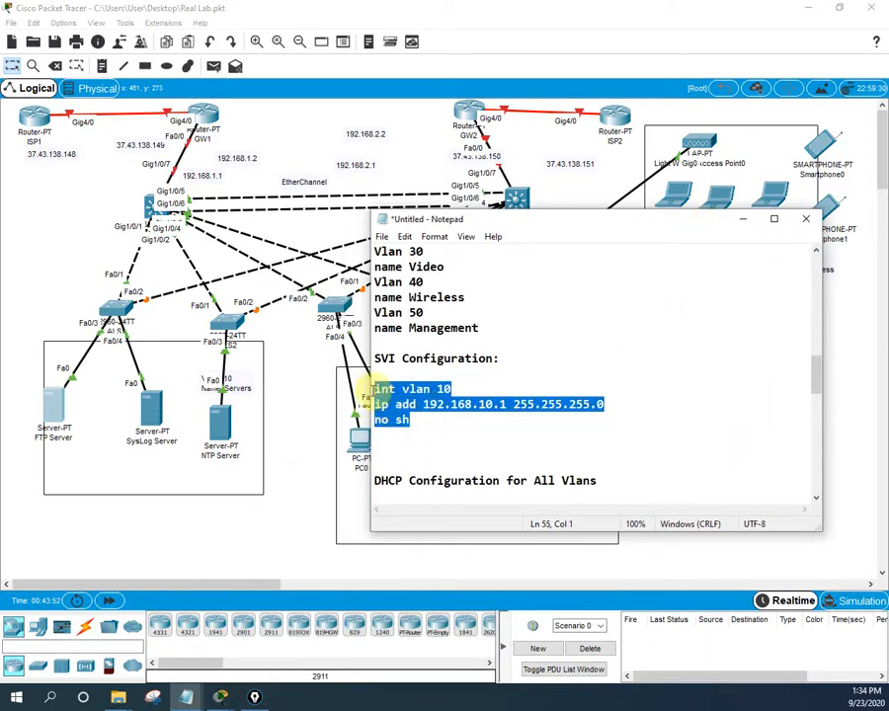
left_click(405, 437)
key("Return")
key("Return")
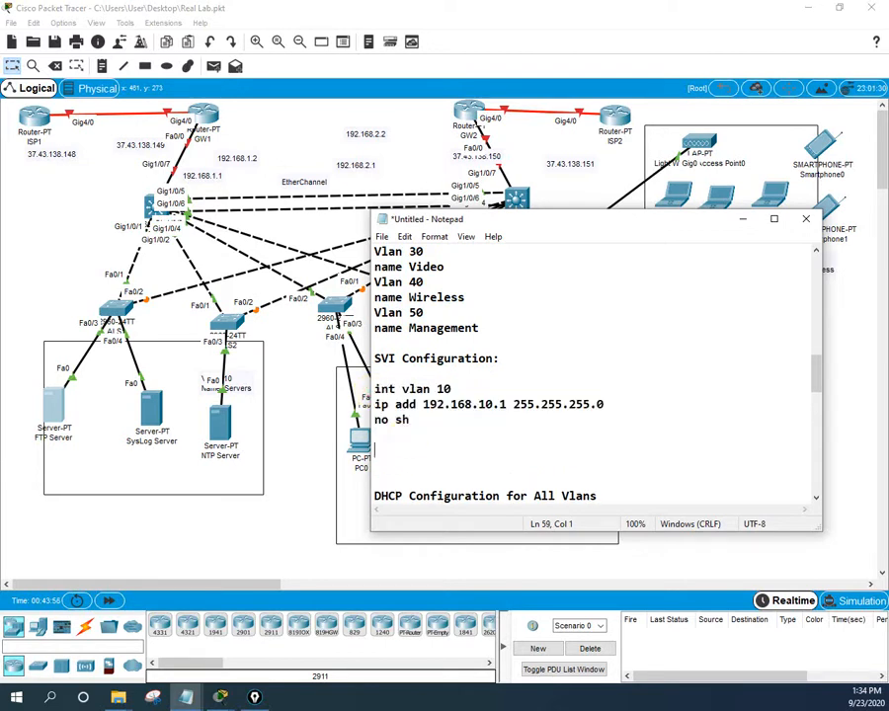
key("ctrl+v")
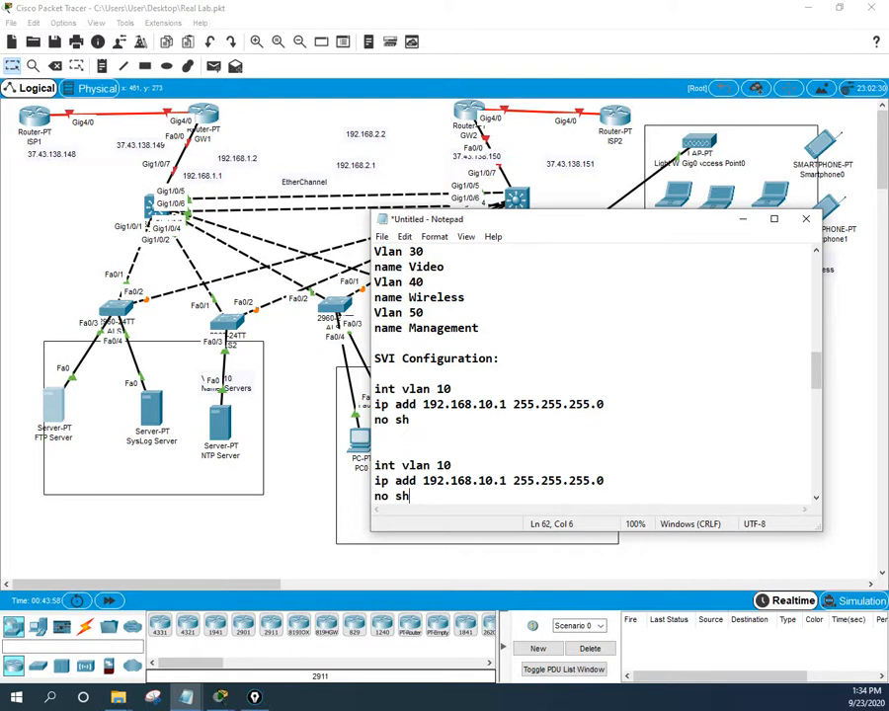
left_click(442, 464)
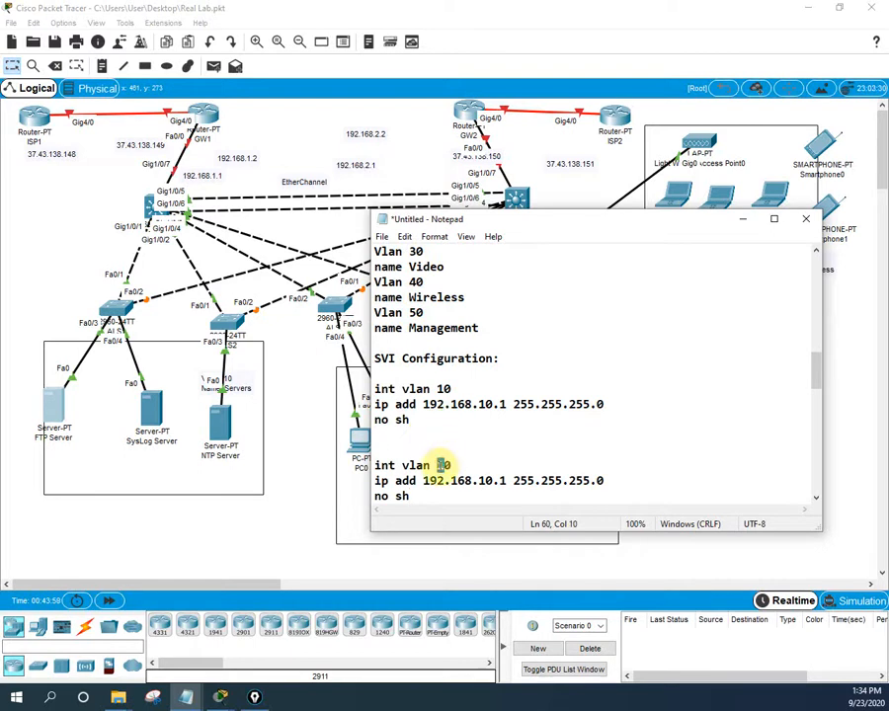
type("2")
scroll(453, 462, "down", 1)
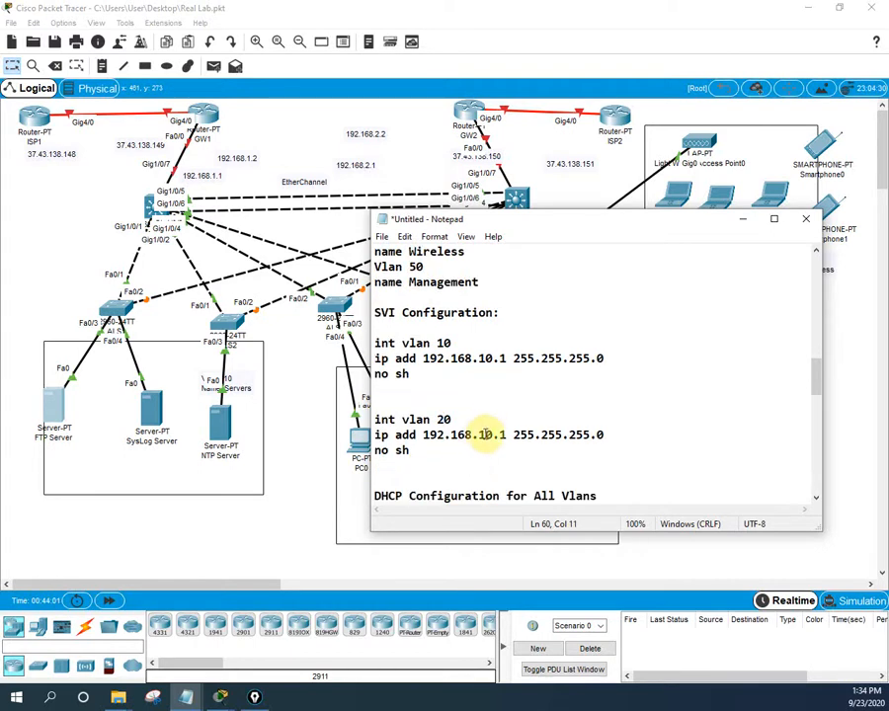
type("2")
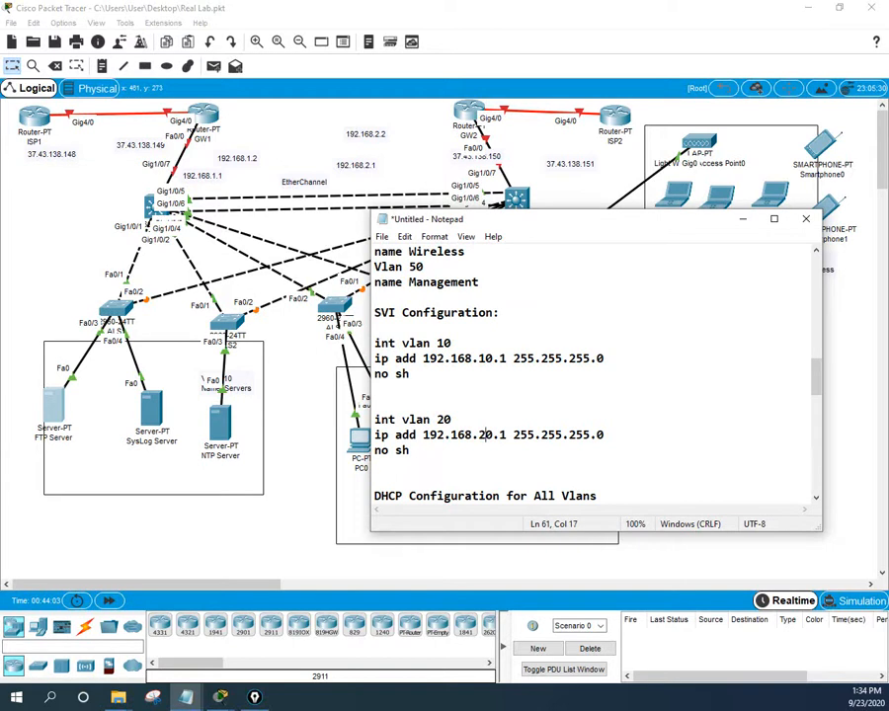
- Copy the VLAN 20 interface block below itself and change the copy to VLAN 30 with address 192.168.30.1
scroll(444, 415, "down", 2)
scroll(404, 390, "up", 1)
left_click_drag(411, 404, 375, 374)
key("ctrl+c")
left_click(426, 425)
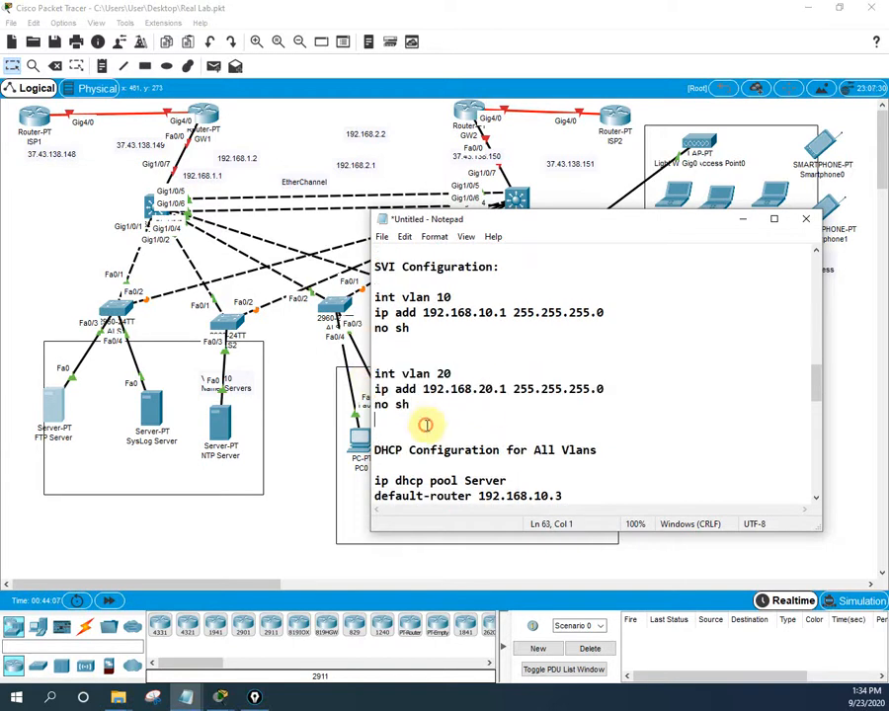
key("Return")
key("ctrl+v")
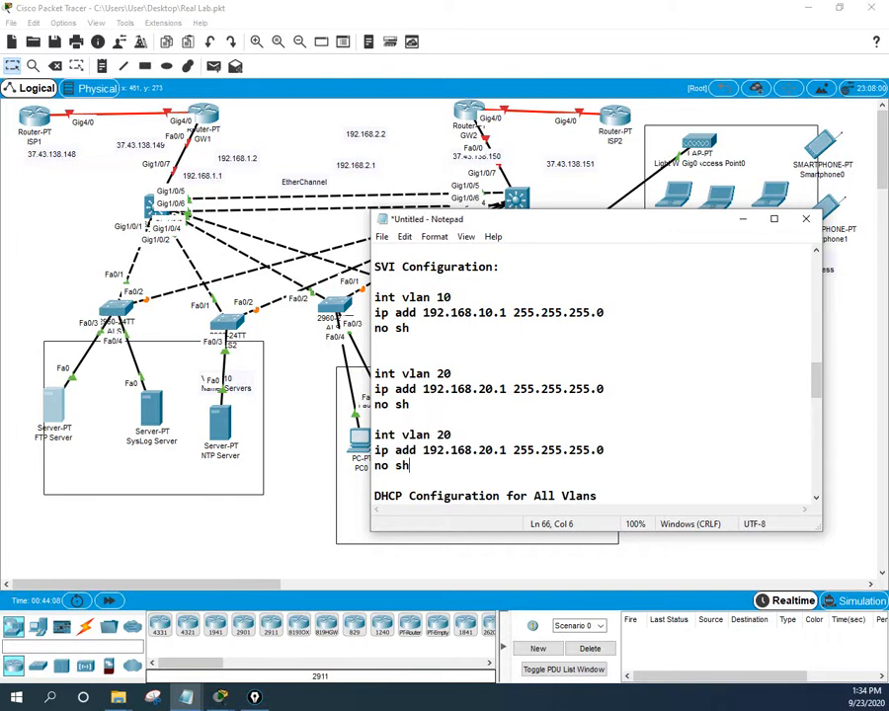
left_click(439, 433)
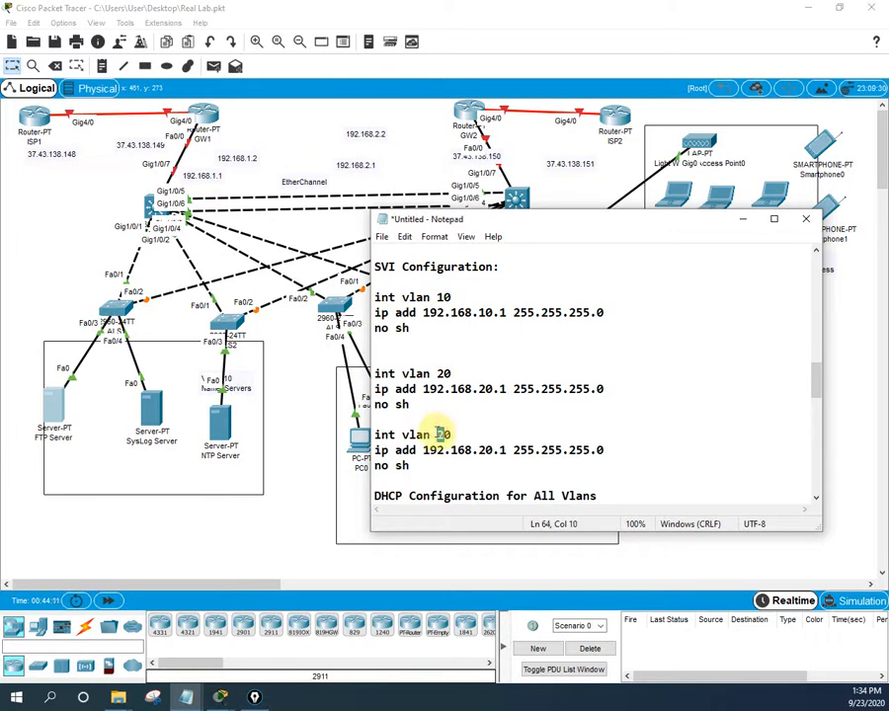
key("Delete")
type("3")
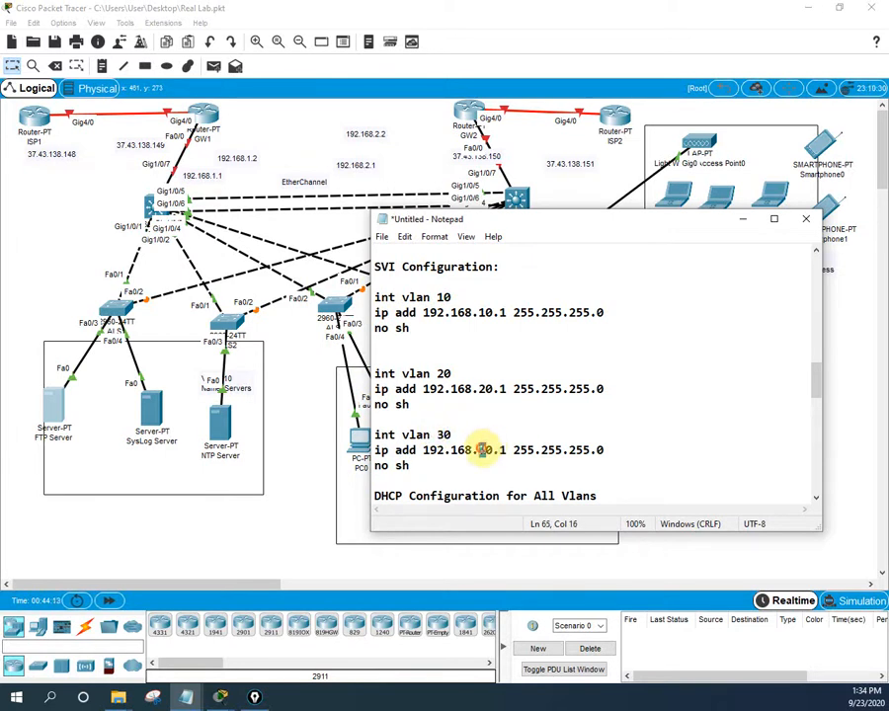
key("Delete")
type("3")
- Paste another interface block below VLAN 30 and change it to VLAN 40 with address 192.168.40.1
scroll(505, 420, "down", 2)
left_click(435, 383)
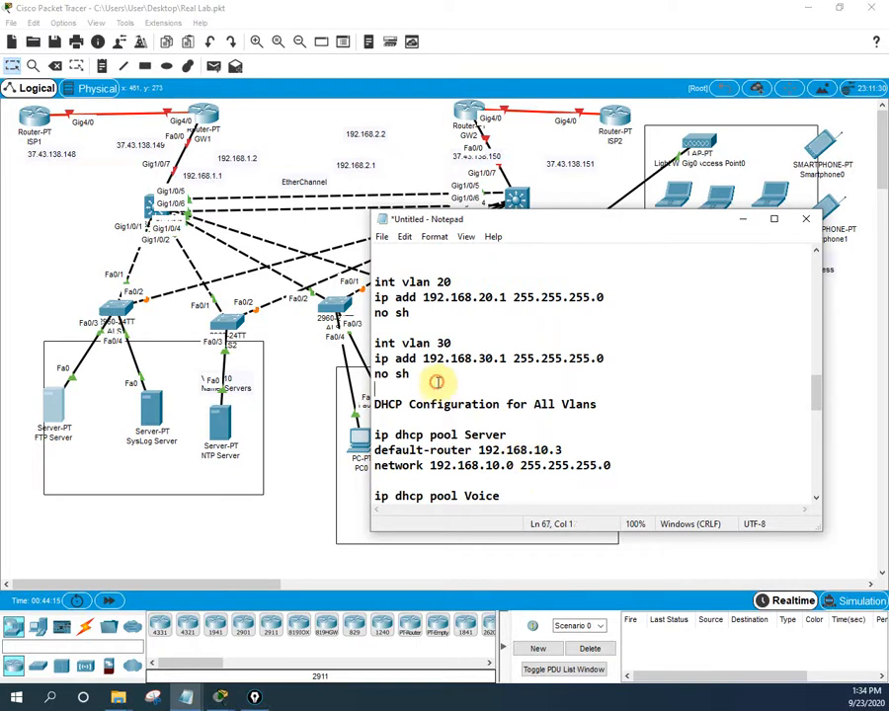
key("Return")
key("ctrl+v")
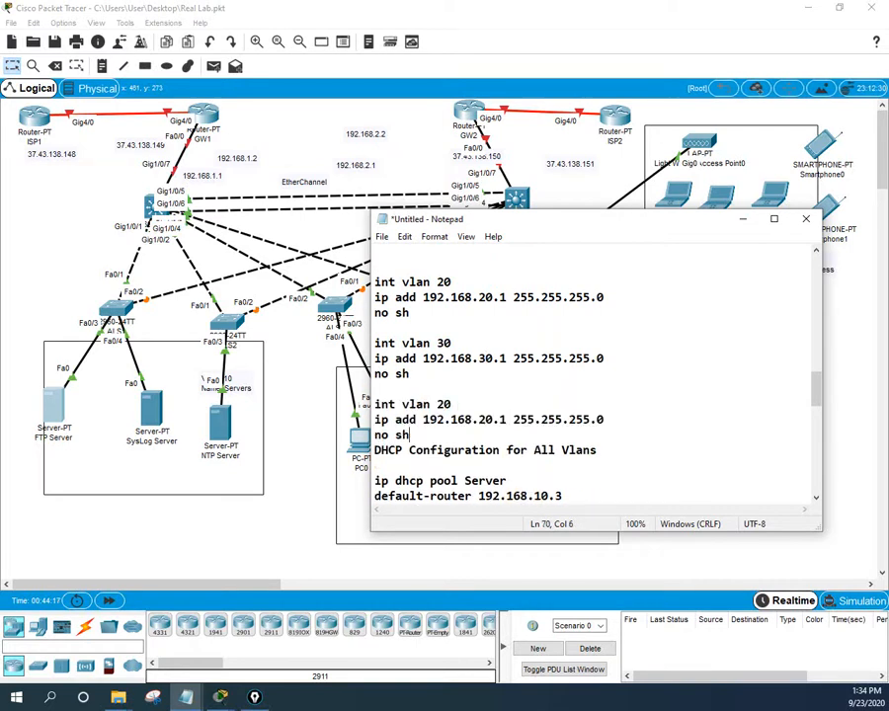
left_click(444, 405)
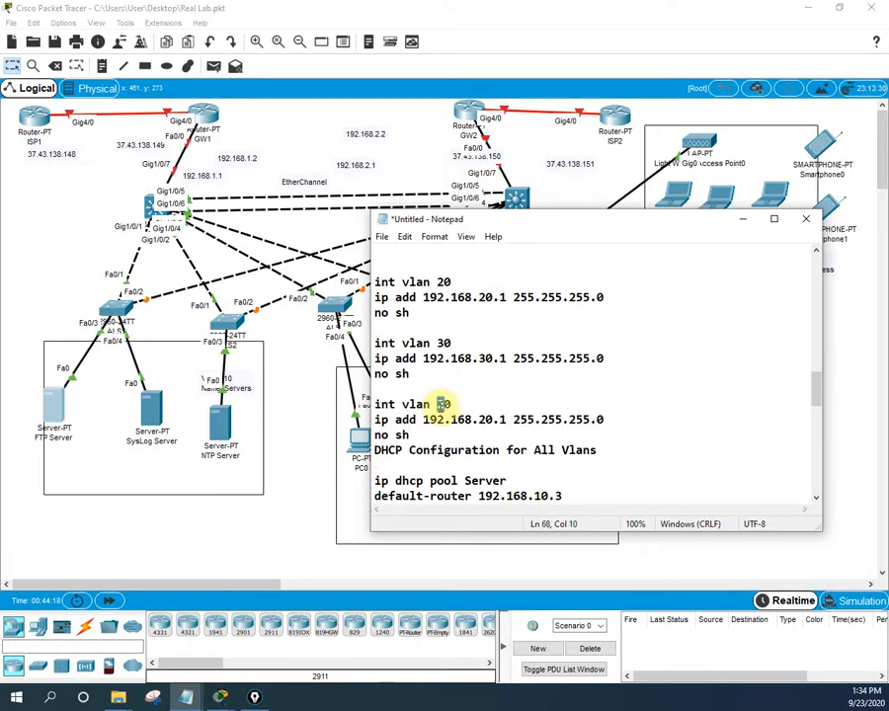
key("Delete")
type("4")
left_click(483, 418)
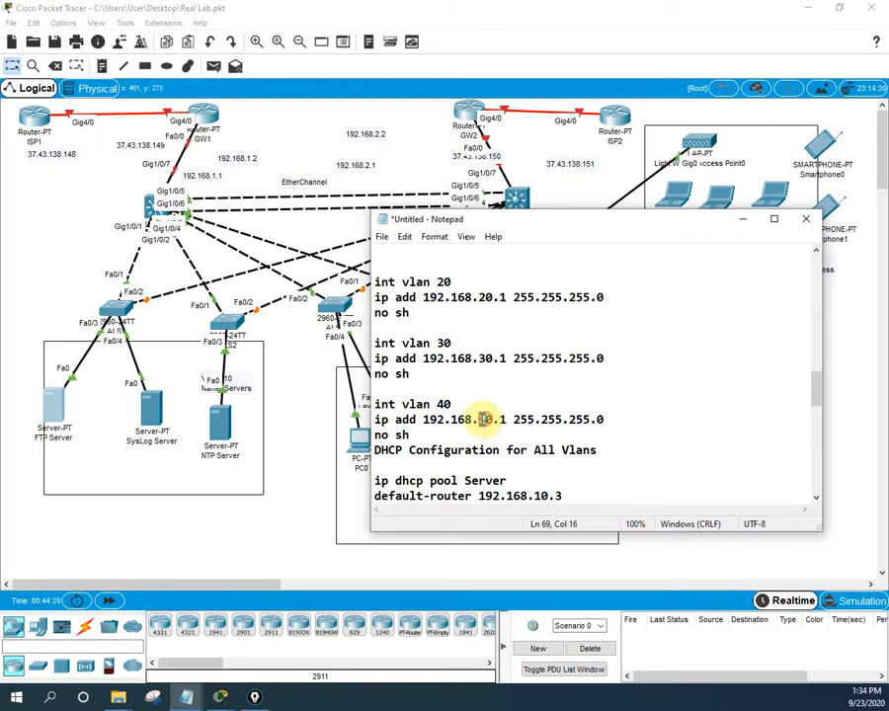
key("Delete")
type("4")
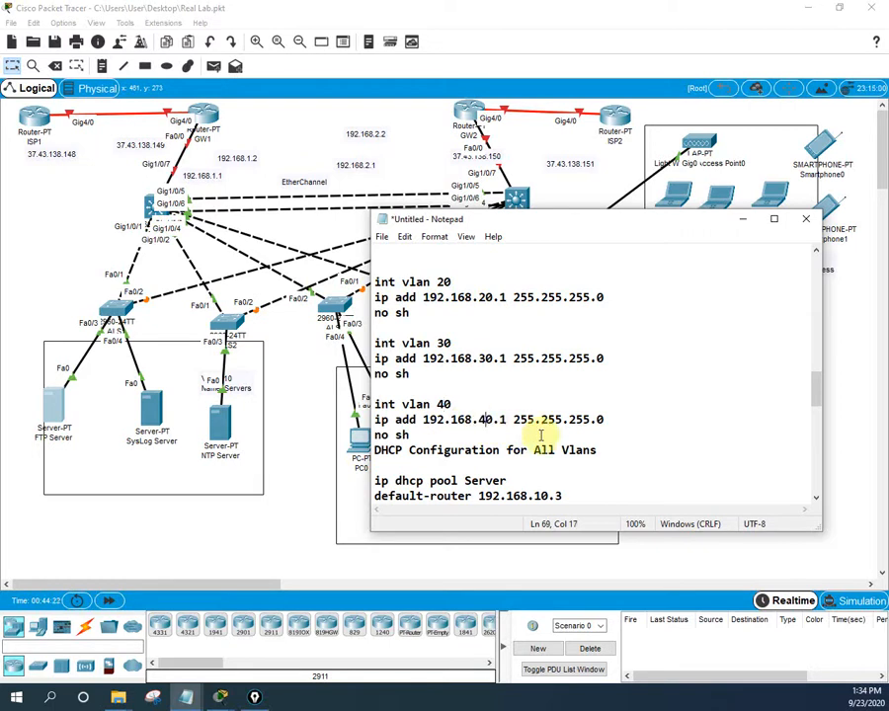
- Add a further interface block below VLAN 40, separated by a blank line, for VLAN 50 with address 192.168.50.1
left_click(640, 418)
left_click(422, 438)
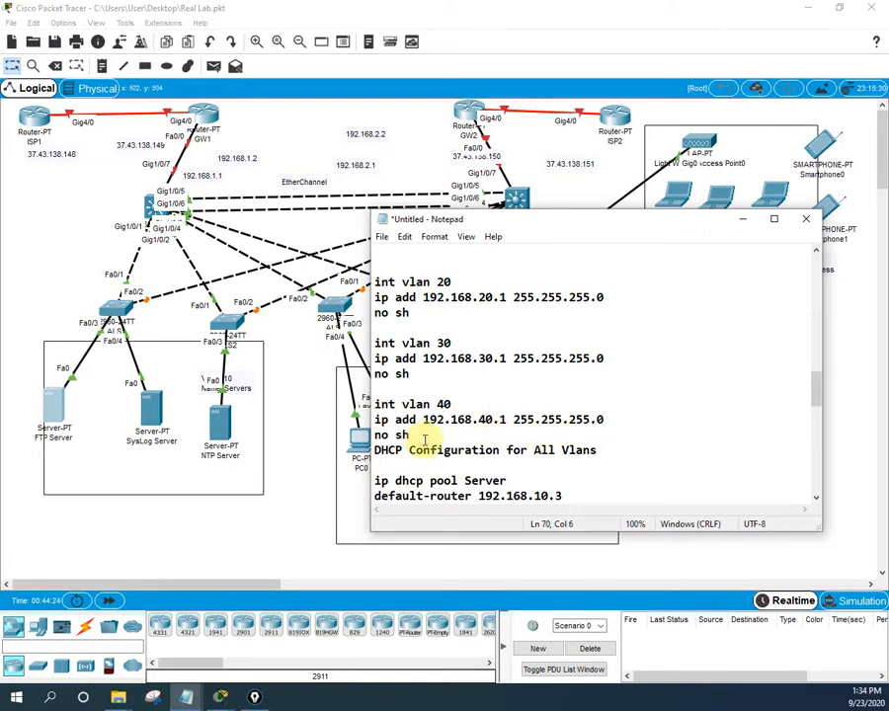
key("Return")
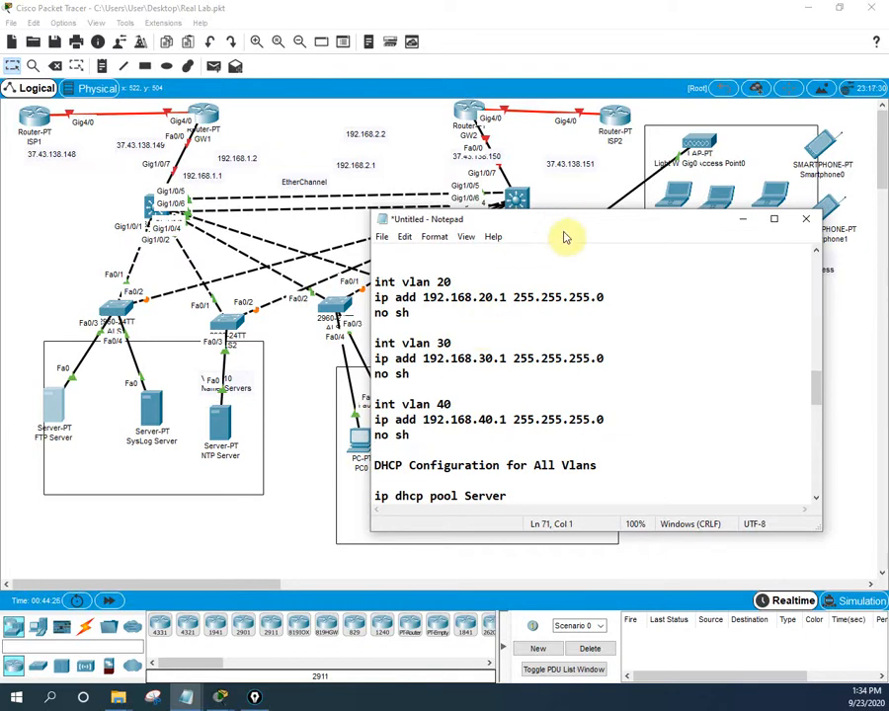
left_click_drag(565, 237, 517, 185)
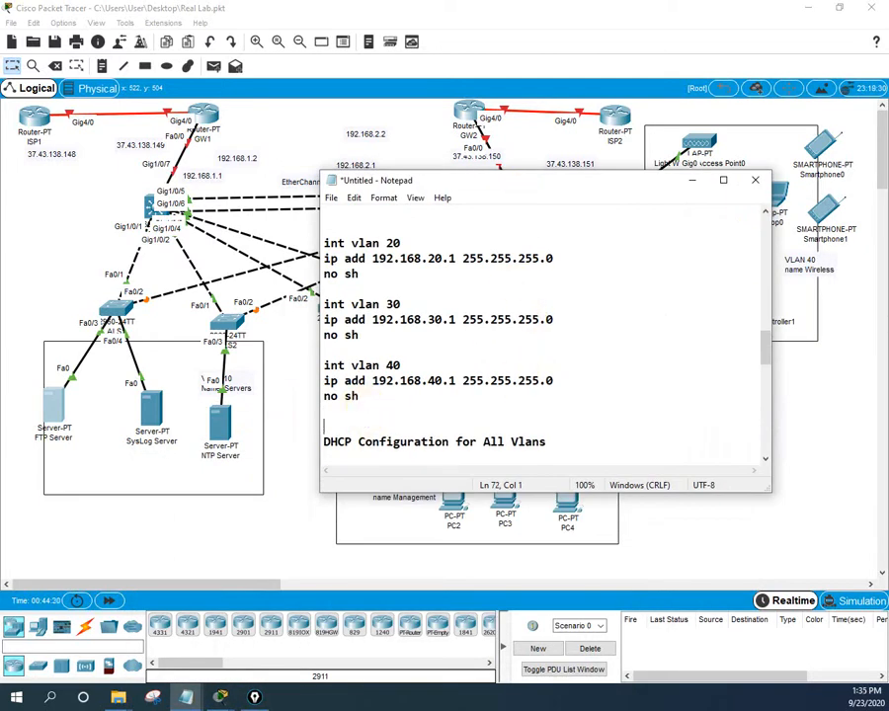
key("ctrl+v")
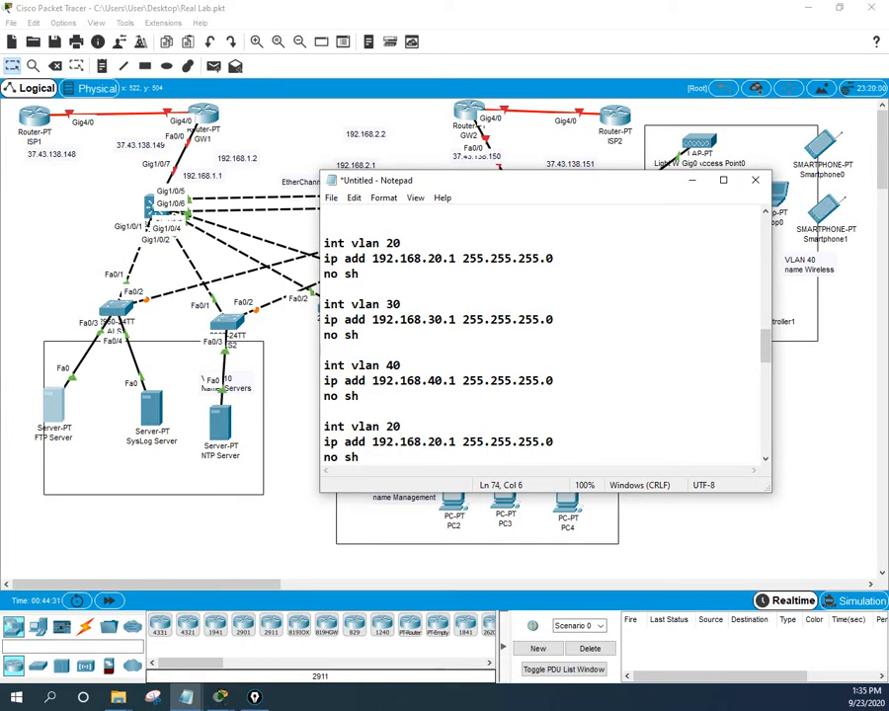
left_click(386, 426)
type("5")
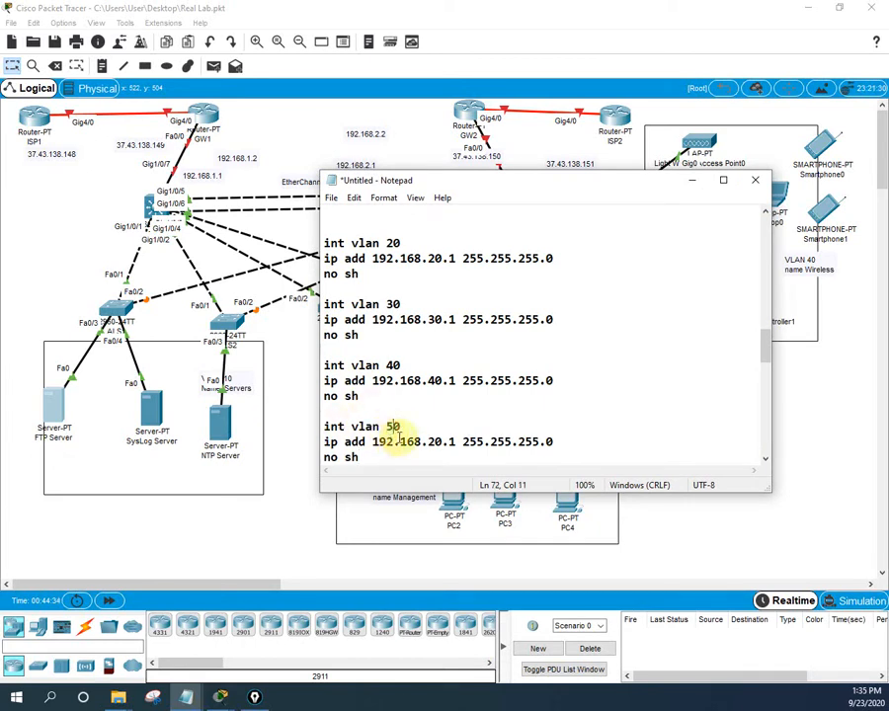
left_click_drag(436, 441, 428, 441)
type("5")
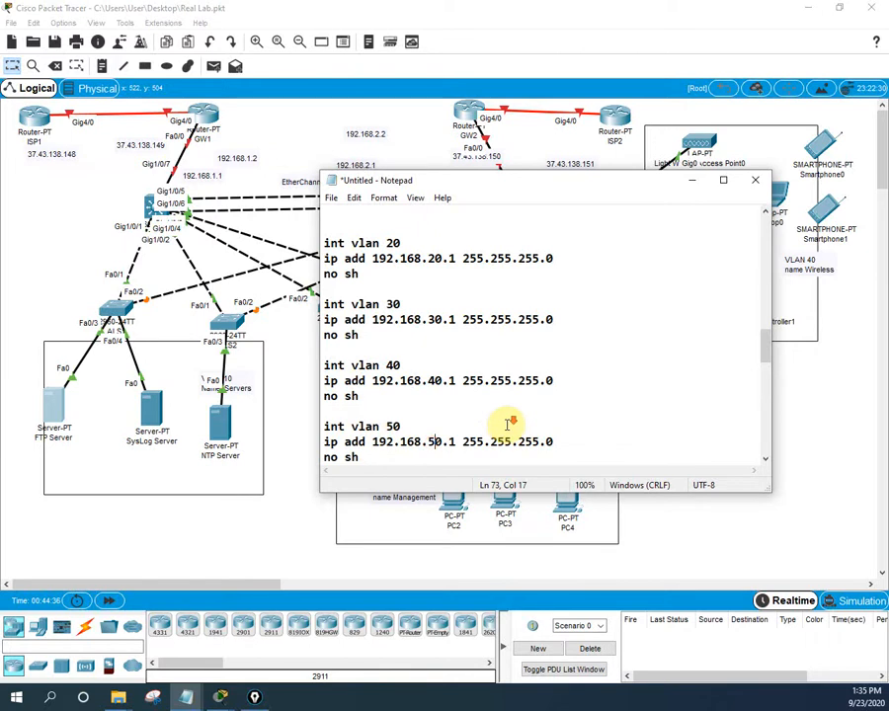
- Insert a blank line between the VLAN 50 block and the DHCP heading, and return to the SVI Configuration heading
scroll(510, 425, "down", 3)
scroll(511, 424, "up", 1)
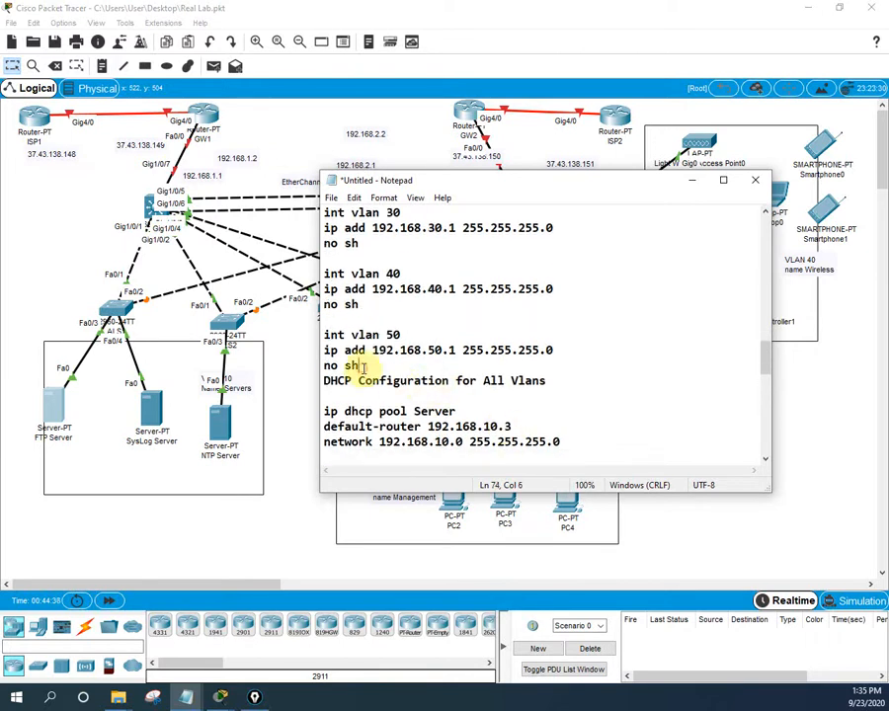
key("Return")
scroll(395, 361, "up", 7)
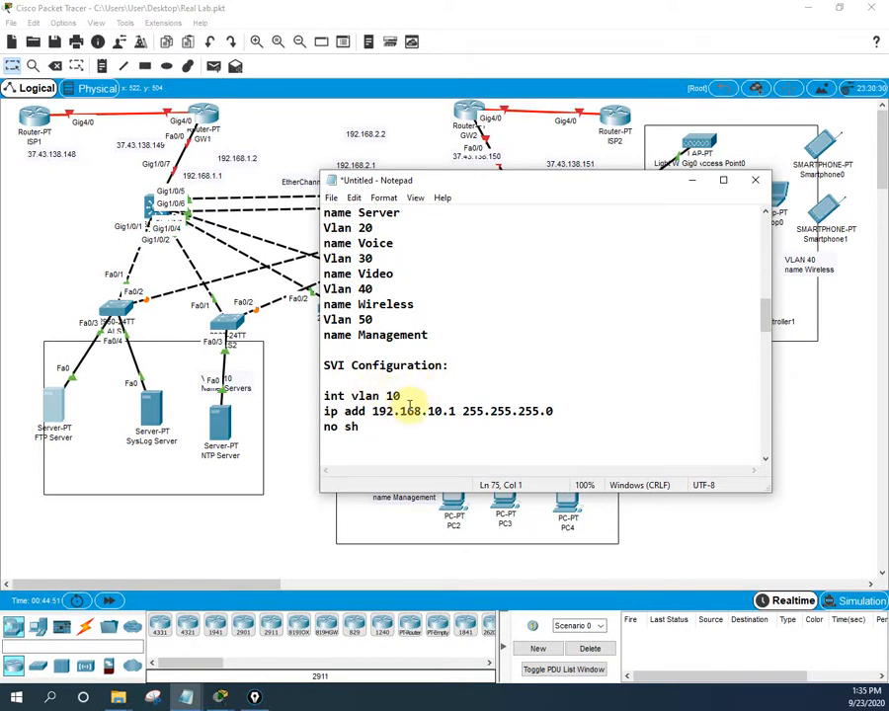
- Remove the surplus blank line between the VLAN 10 and VLAN 20 interface blocks
scroll(521, 423, "down", 1)
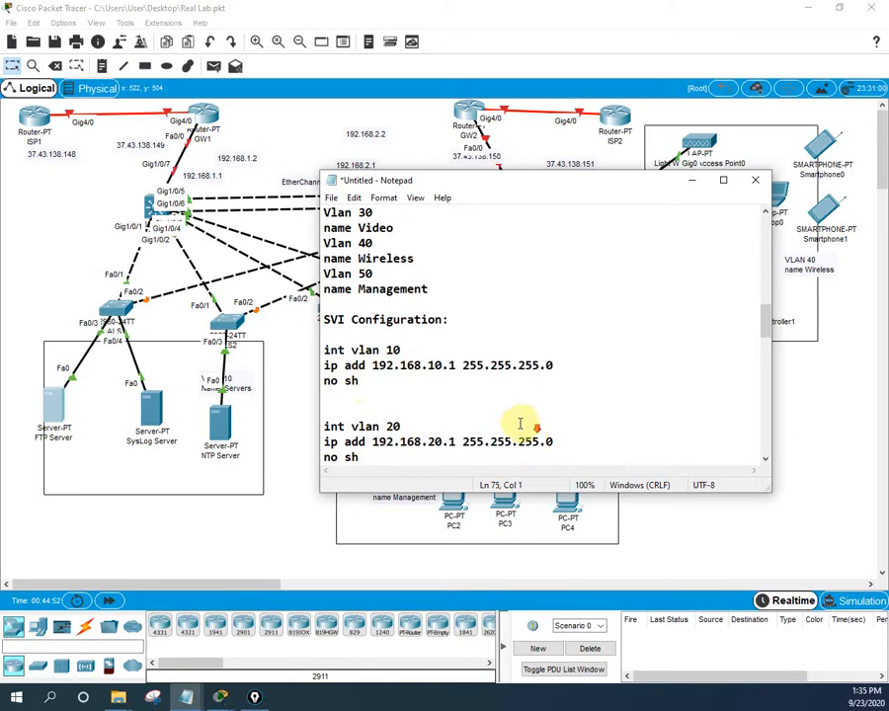
scroll(350, 385, "down", 1)
left_click(357, 359)
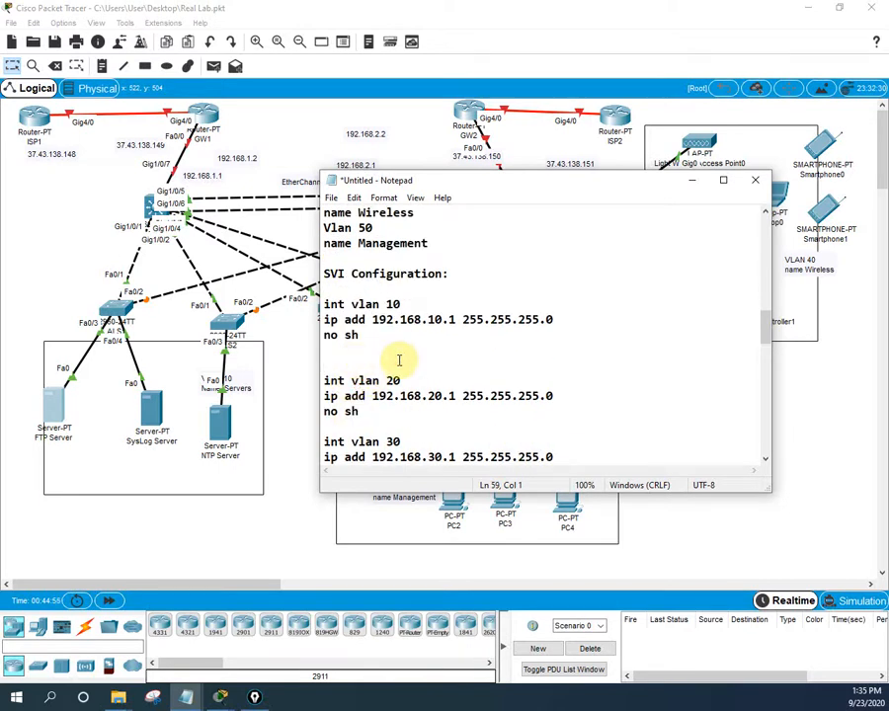
- Copy all the SVI interface blocks from VLAN 10 through VLAN 50 in the notes
scroll(405, 363, "down", 4)
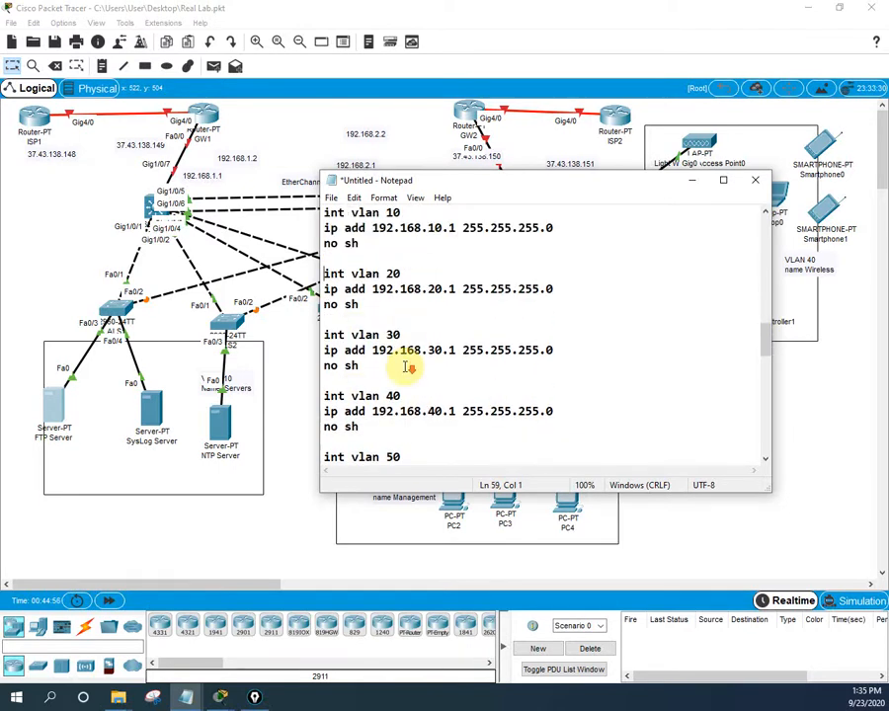
left_click_drag(369, 400, 326, 256)
scroll(357, 364, "up", 2)
scroll(395, 331, "down", 3)
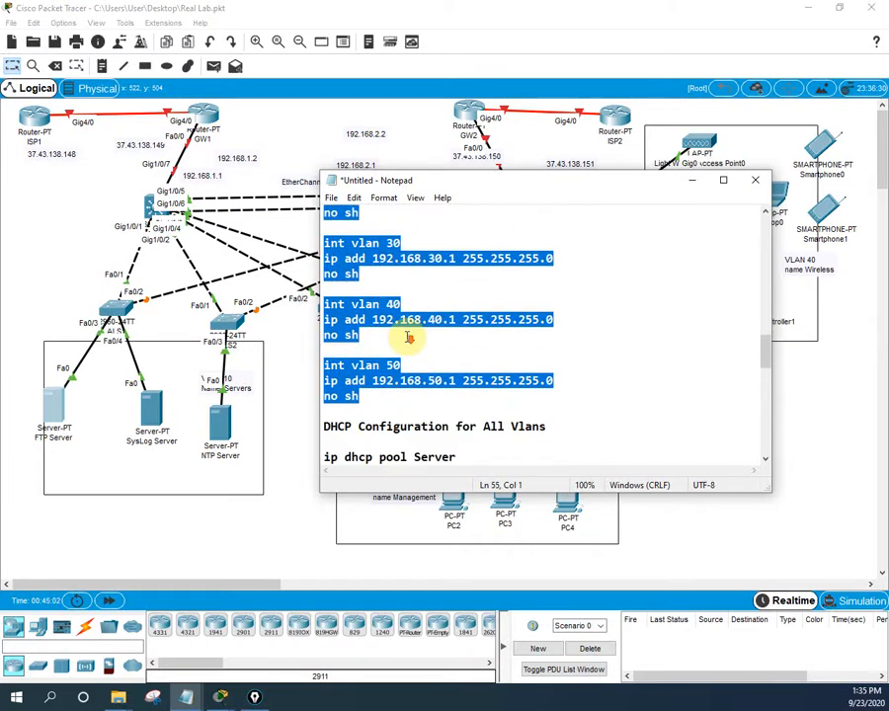
right_click(366, 314)
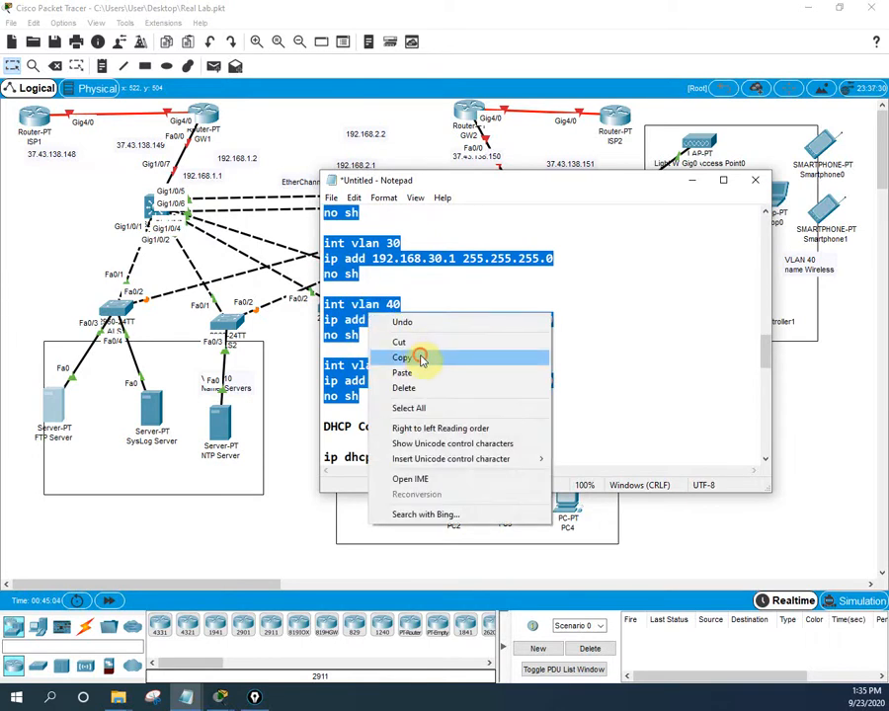
left_click(422, 356)
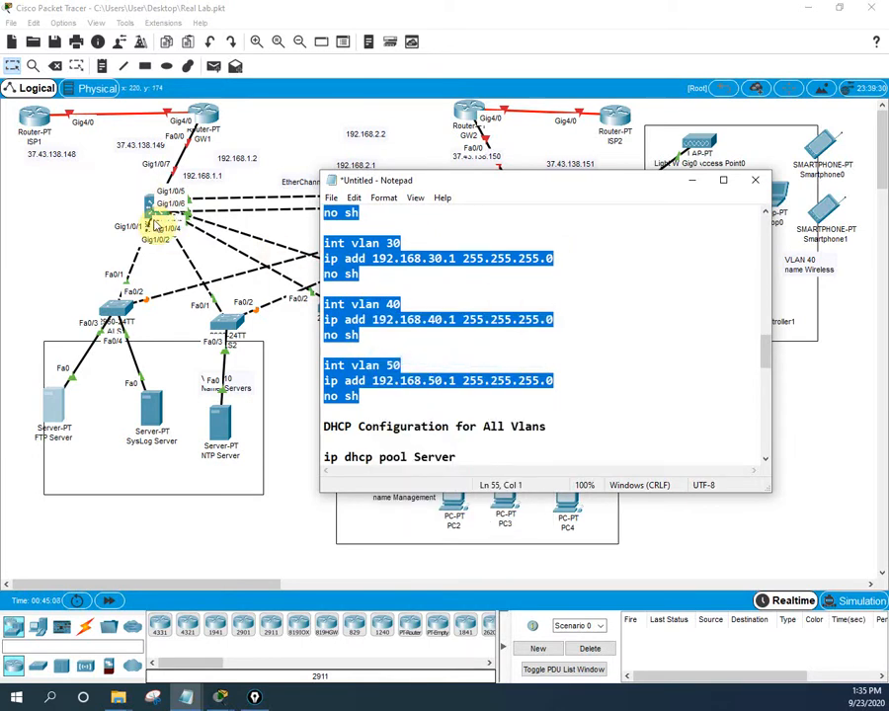
left_click_drag(480, 181, 480, 379)
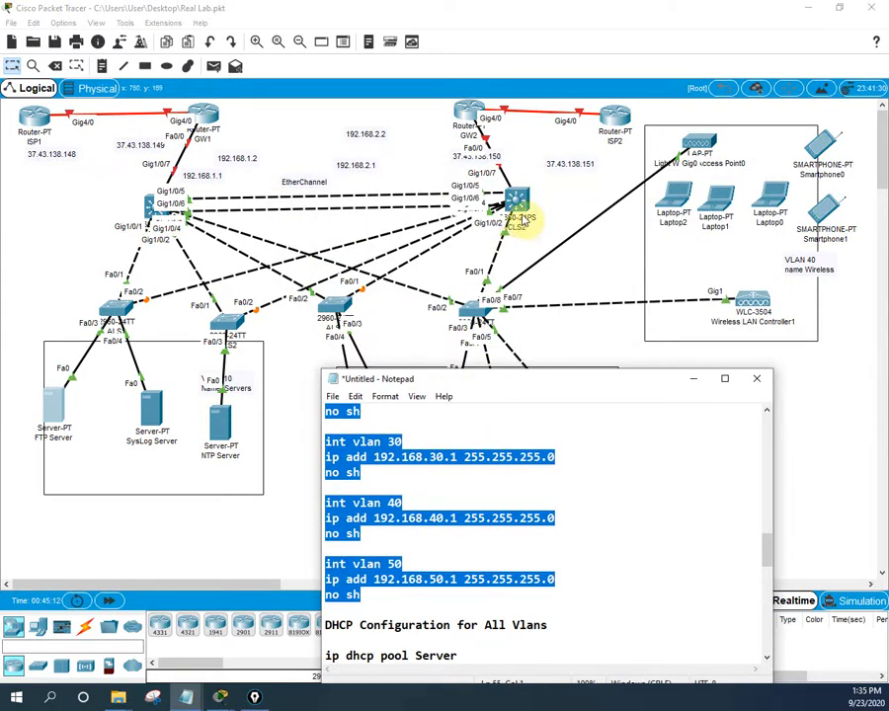
left_click_drag(501, 372, 491, 205)
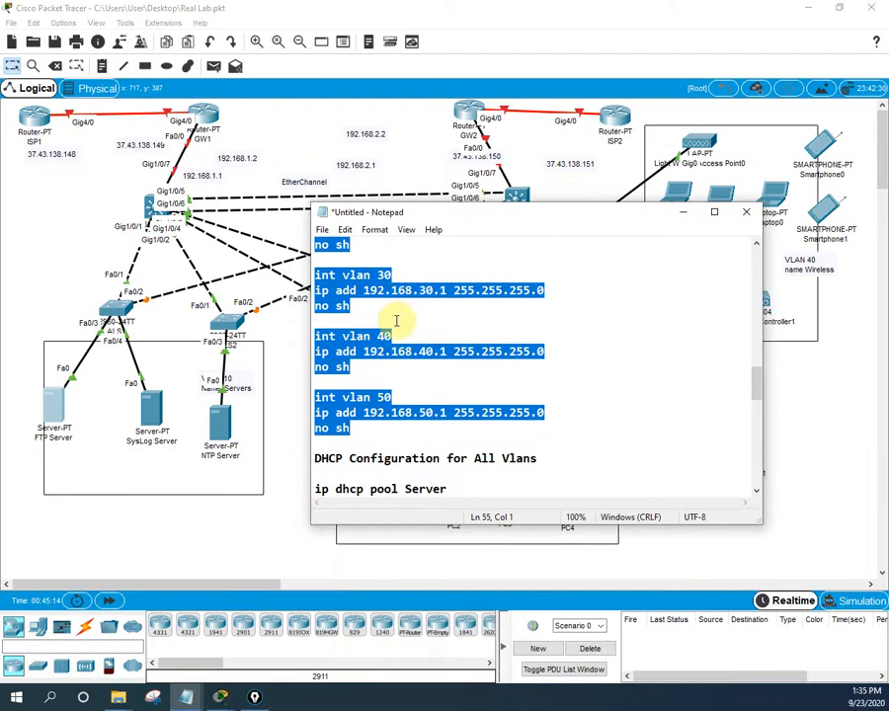
right_click(398, 321)
left_click(429, 364)
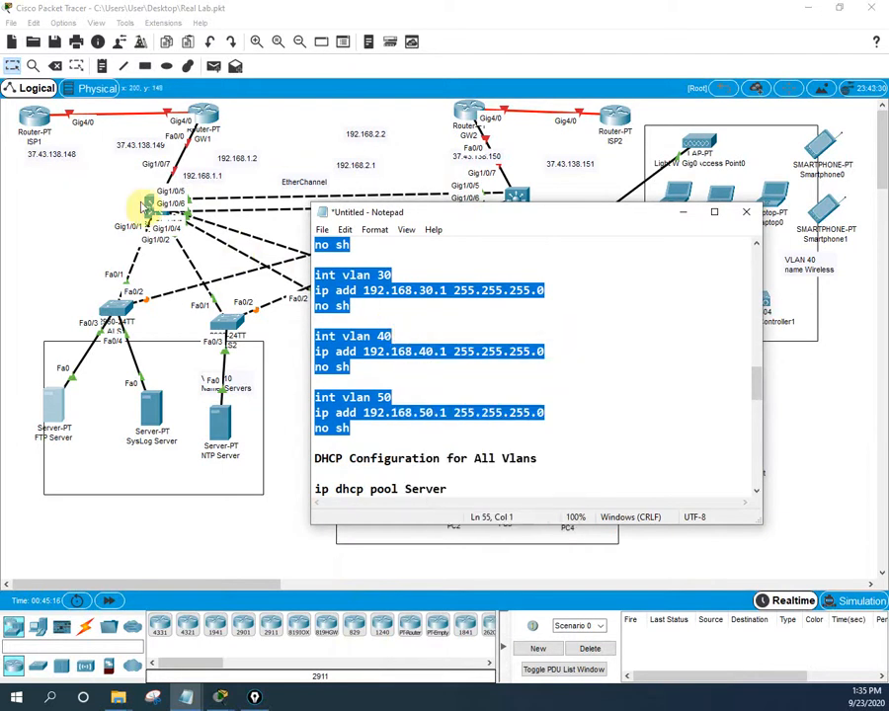
- Open the CLS1 command line, page through the remaining running configuration to the privileged prompt, and widen the window
left_click(148, 203)
key("Return")
key("Return")
key("Return")
key("Return")
key("Return")
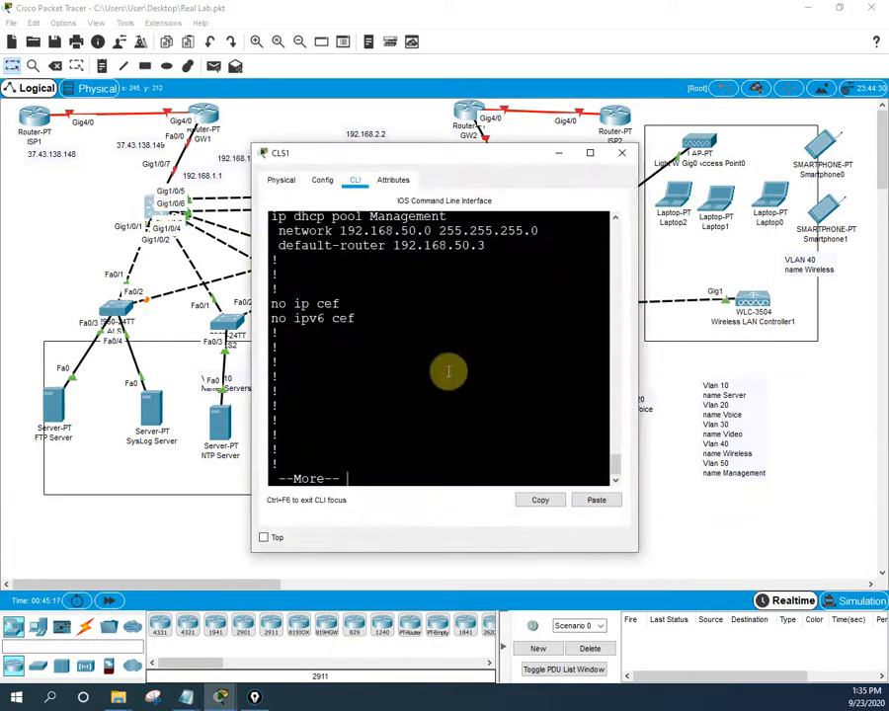
key("Return")
key("Return")
key("Return")
key("Return")
key("Return")
key("Return")
key("Return")
key("Return")
key("Return")
key("Return")
key("Return")
key("Return")
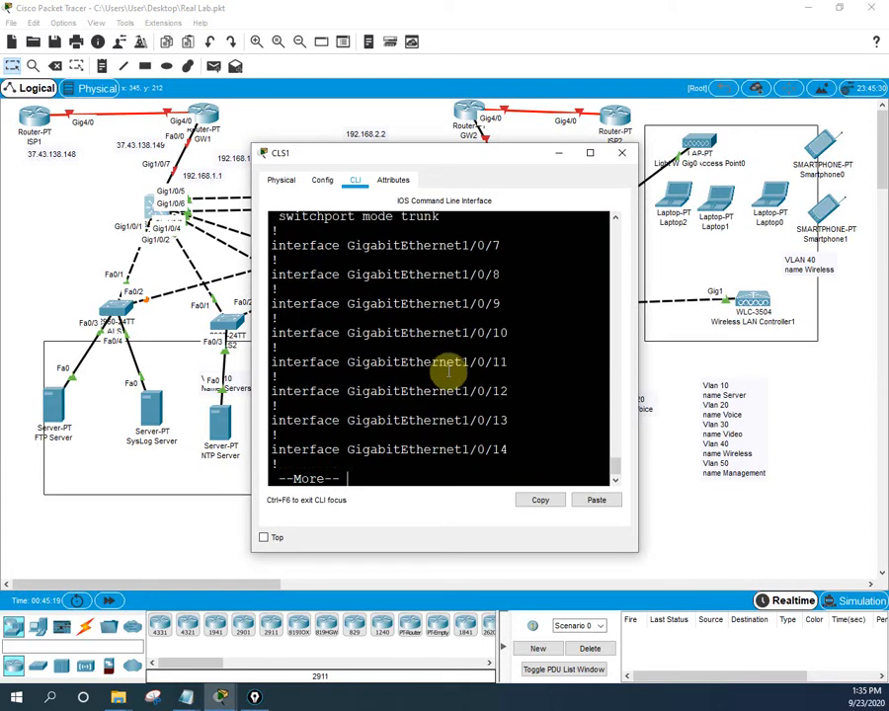
key("Return")
key("Return")
key("Return")
key("Return")
key("Return")
key("Return")
key("Return")
key("Return")
key("Return")
key("Return")
key("Return")
key("Return")
key("Return")
key("Return")
key("Return")
key("Return")
key("Return")
key("Return")
key("Return")
key("Return")
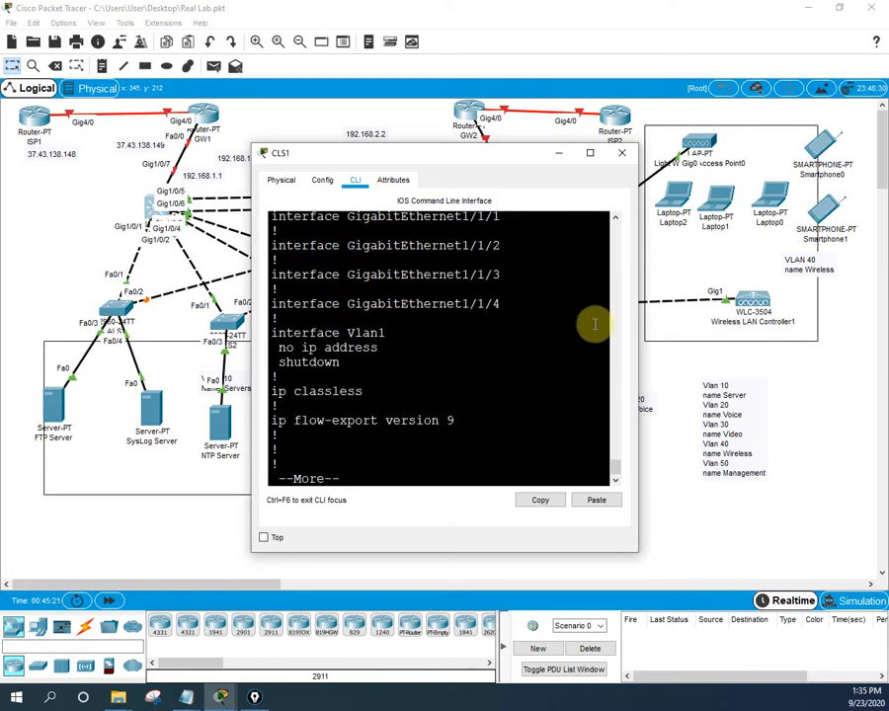
left_click_drag(642, 309, 877, 326)
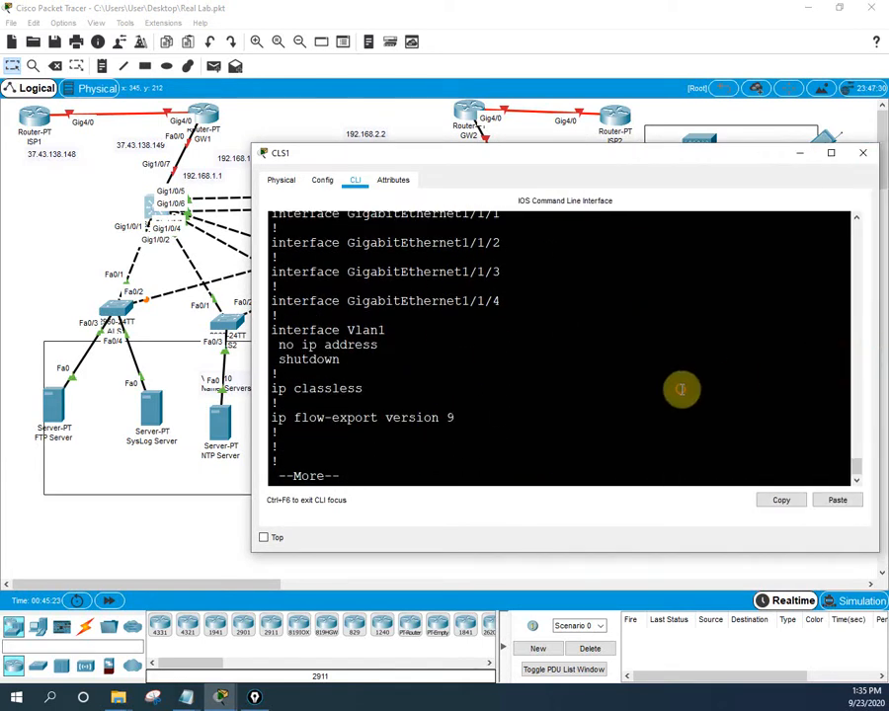
key("Return")
key("Return")
key("Return")
key("Return")
key("Return")
key("Return")
key("Return")
key("Return")
key("Return")
key("Return")
key("Return")
key("Return")
key("Return")
key("Return")
key("Return")
key("Return")
key("Return")
key("Return")
key("Return")
key("Return")
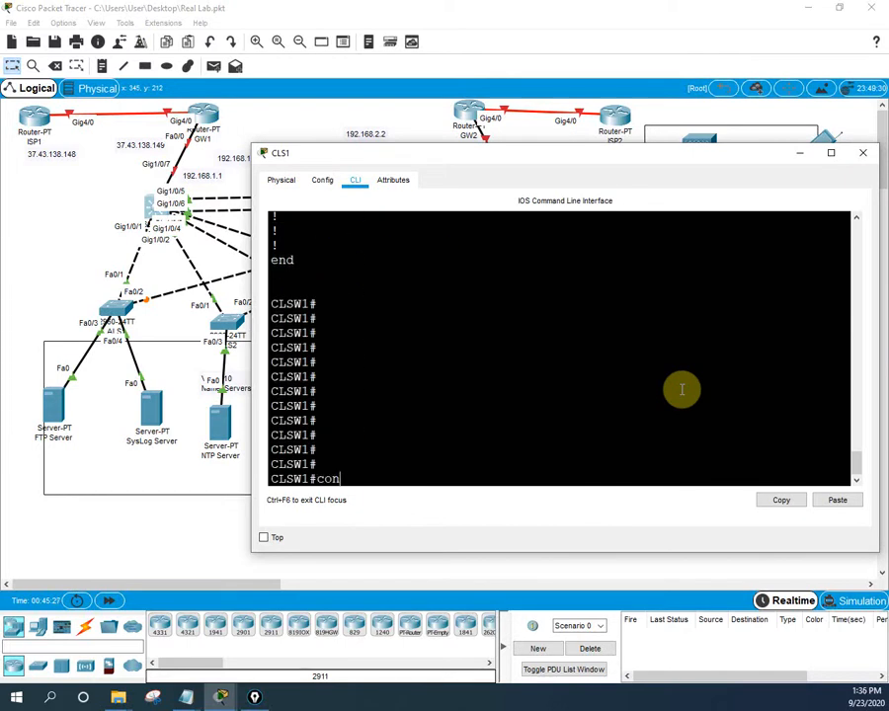
- Enter global configuration mode on CLS1, paste the copied VLAN 10 to 50 interface commands, and review the output in a maximized window
type("config t")
key("Return")
key("Return")
key("Return")
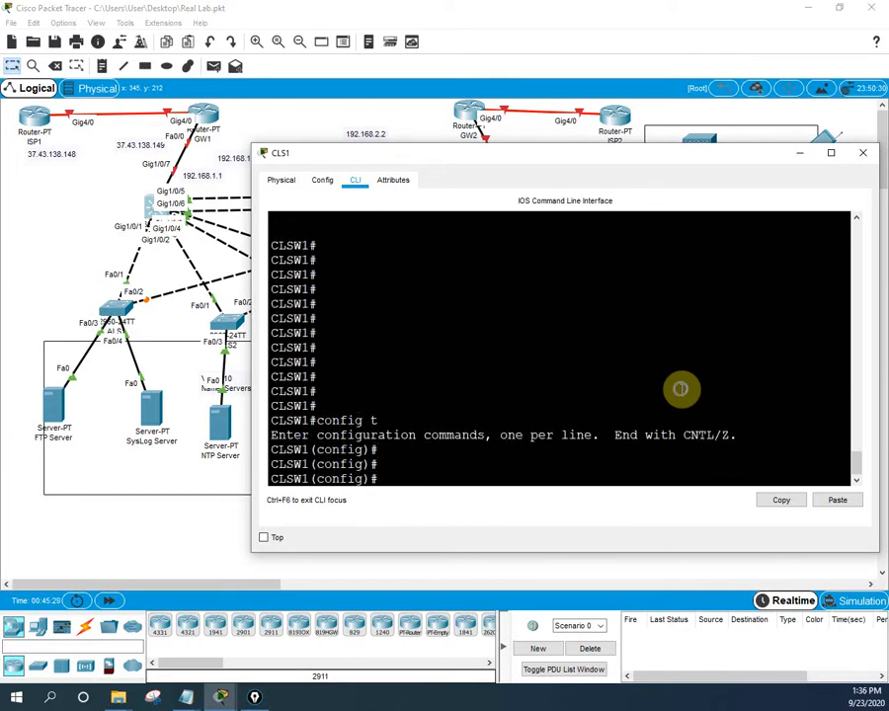
right_click(680, 388)
left_click(703, 405)
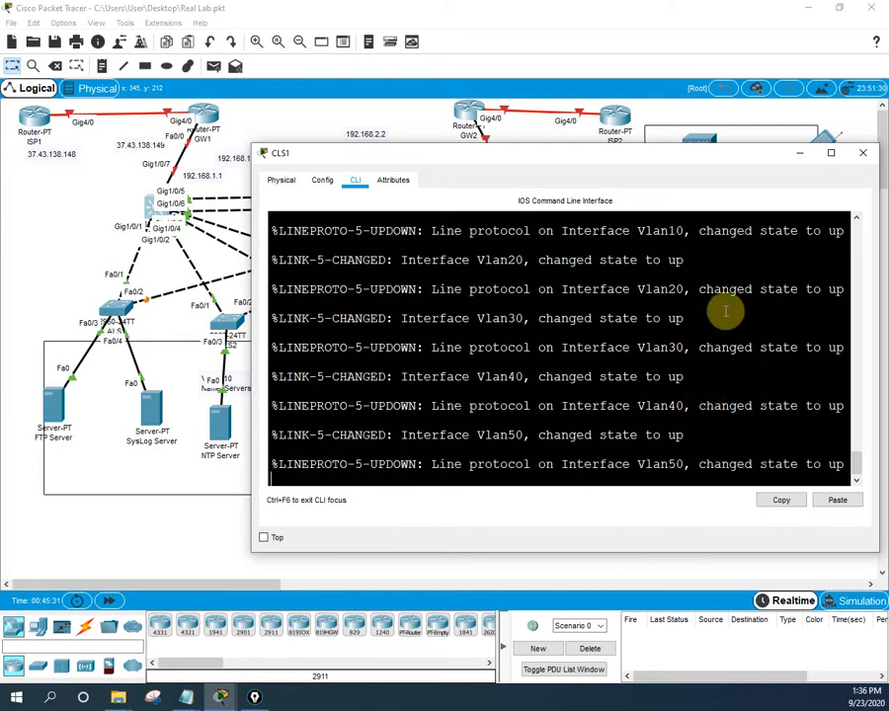
left_click(830, 152)
scroll(534, 494, "up", 5)
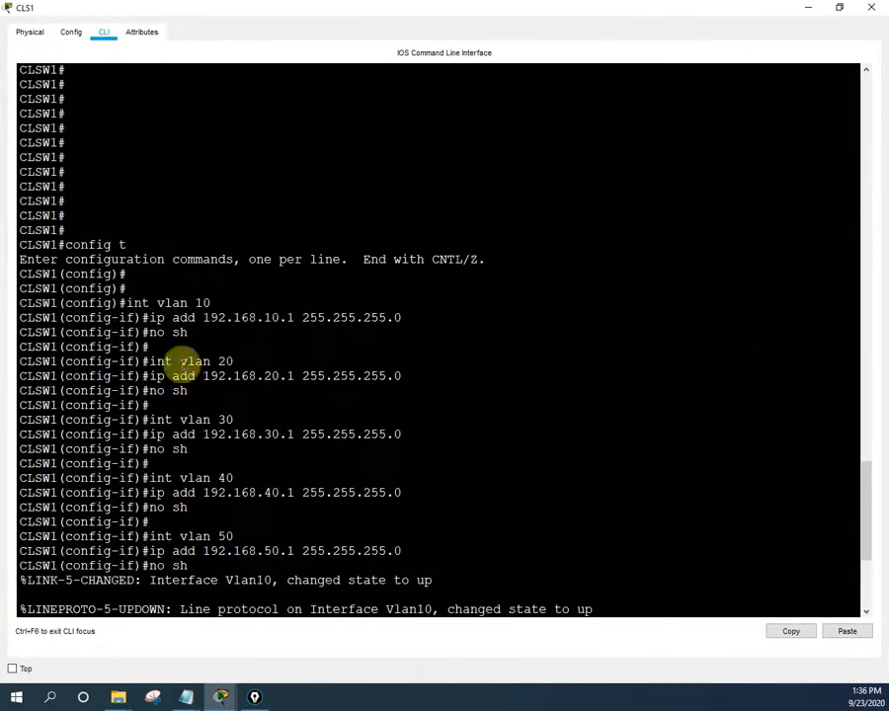
scroll(184, 366, "down", 2)
scroll(168, 322, "down", 4)
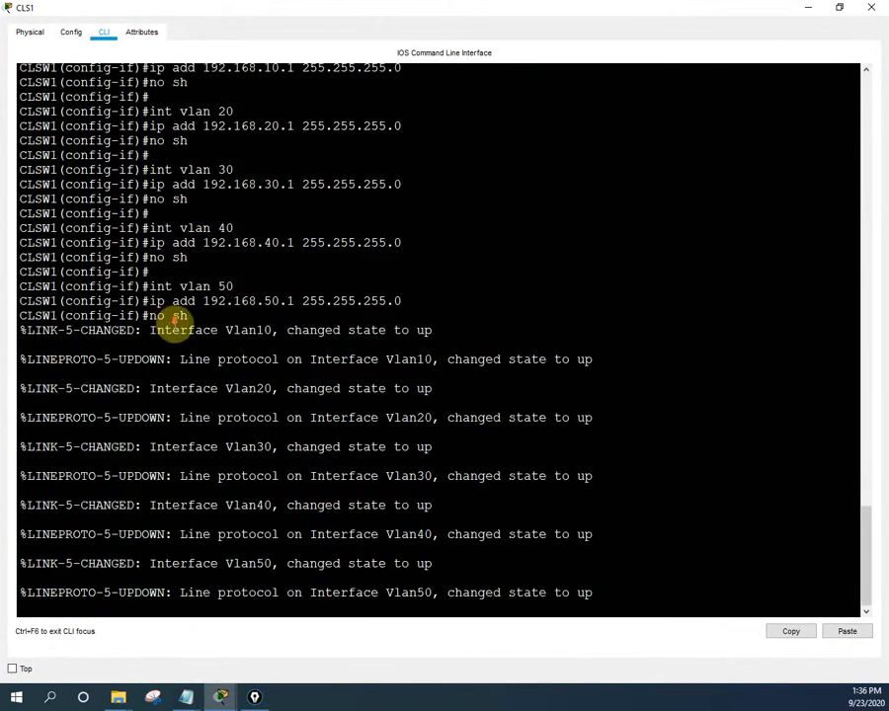
- Leave configuration mode on CLS1 and save its configuration with the wr command
key("Return")
key("Return")
key("Return")
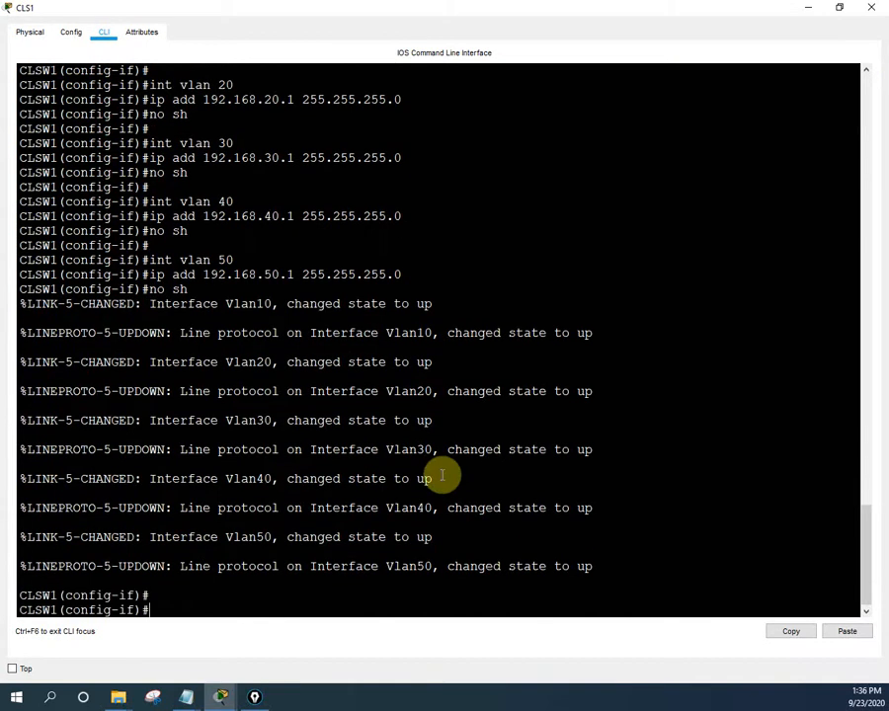
key("ctrl+z")
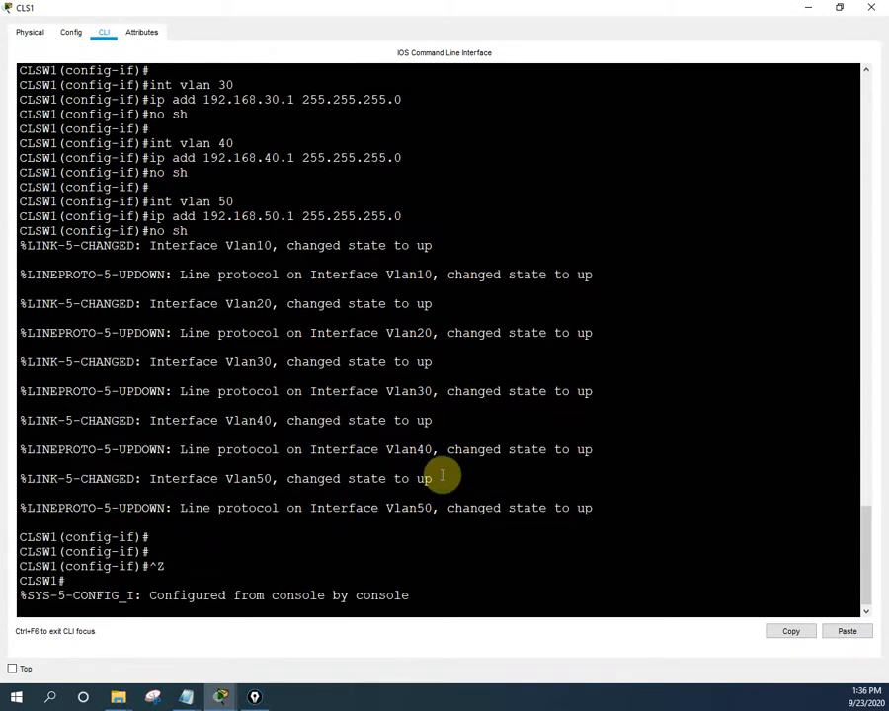
key("Return")
key("Return")
key("Return")
type("wr")
key("Return")
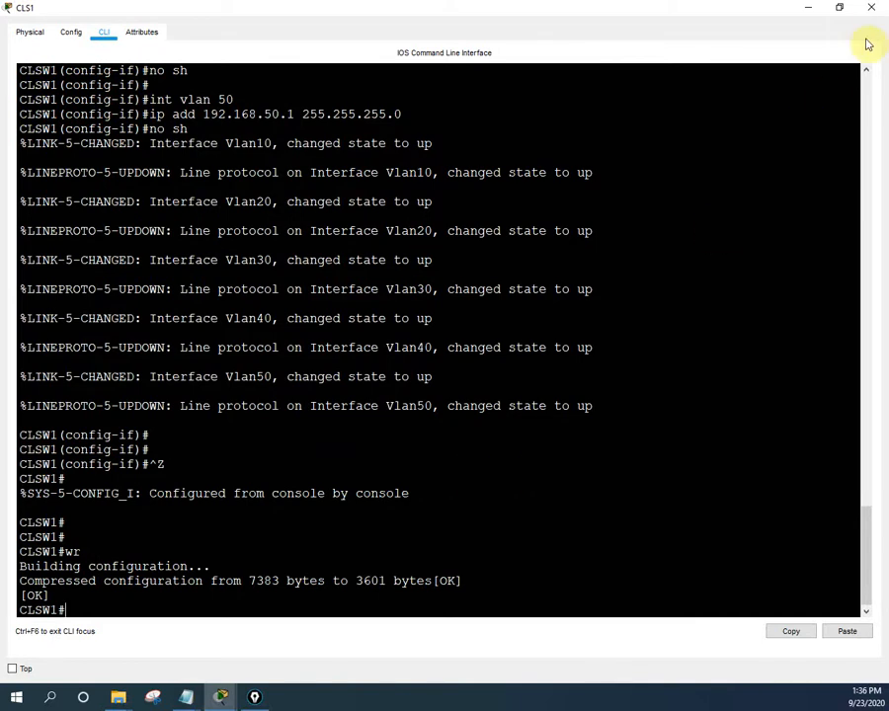
- Close the CLS1 window and save the Real Lab.pkt project
left_click(869, 8)
left_click(11, 22)
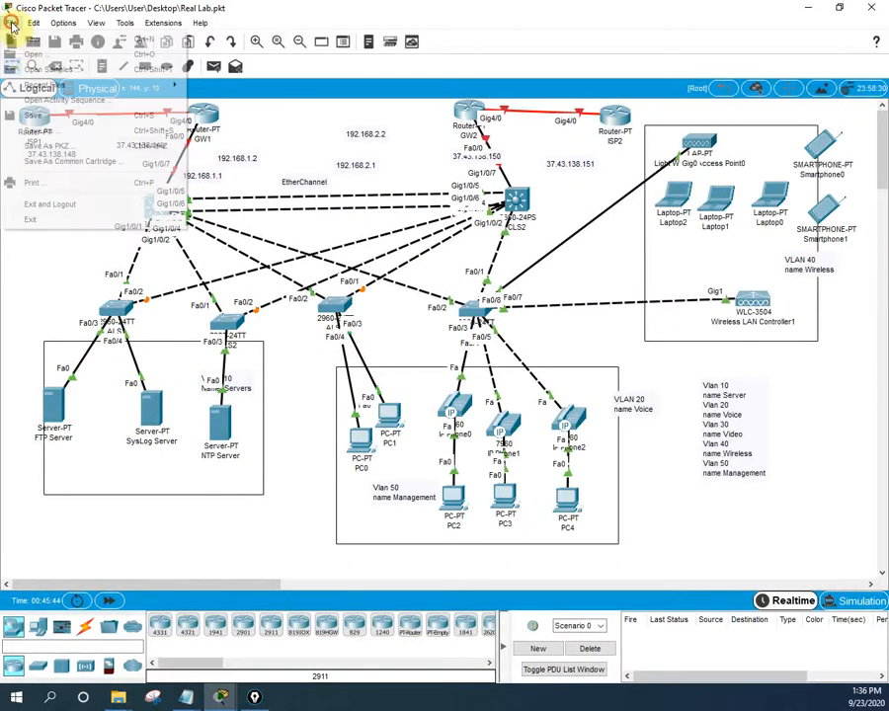
left_click(34, 114)
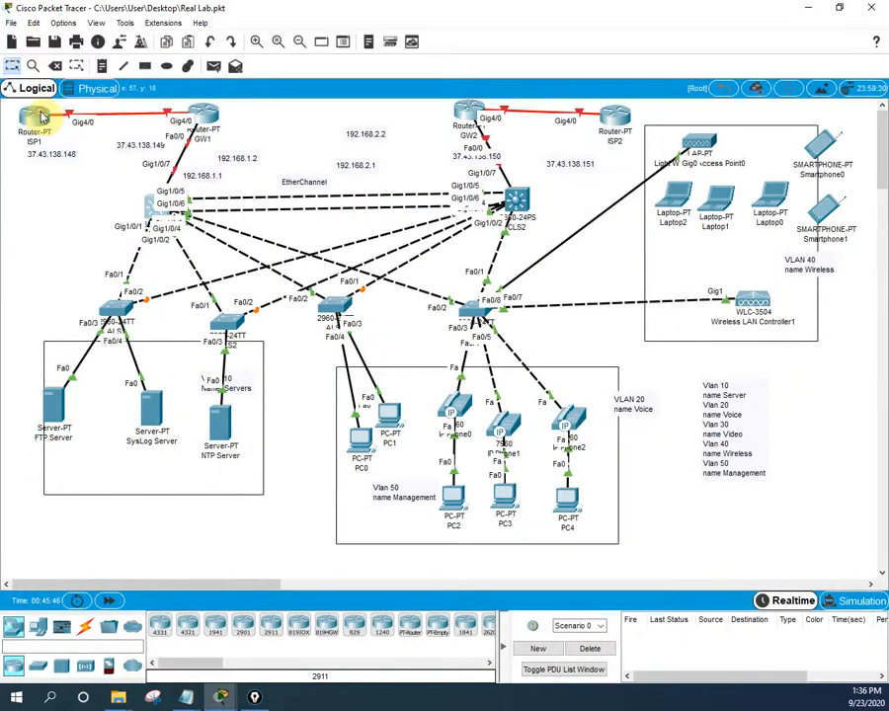
left_click(12, 24)
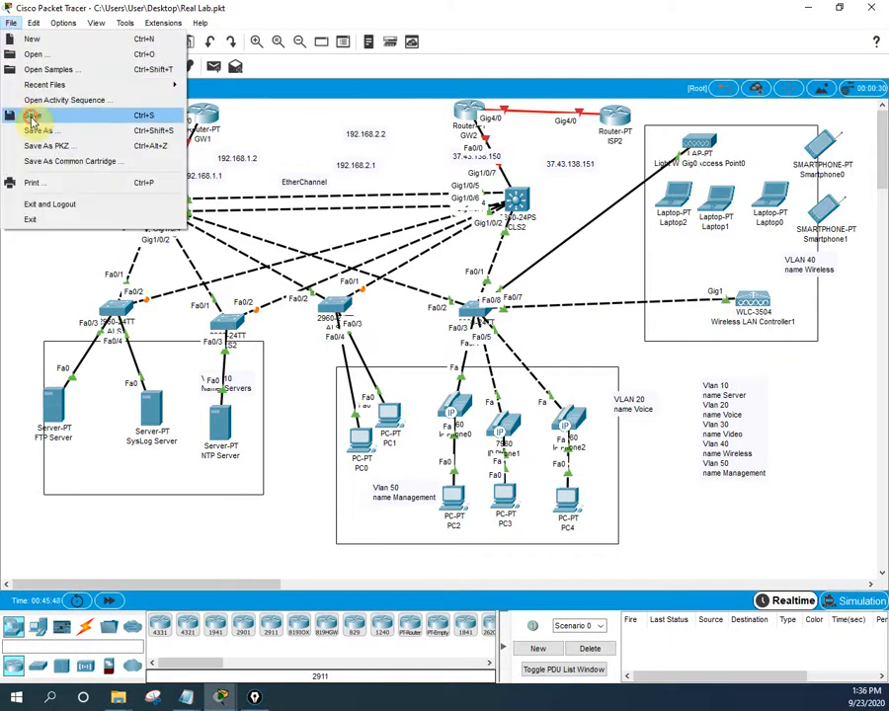
left_click(32, 115)
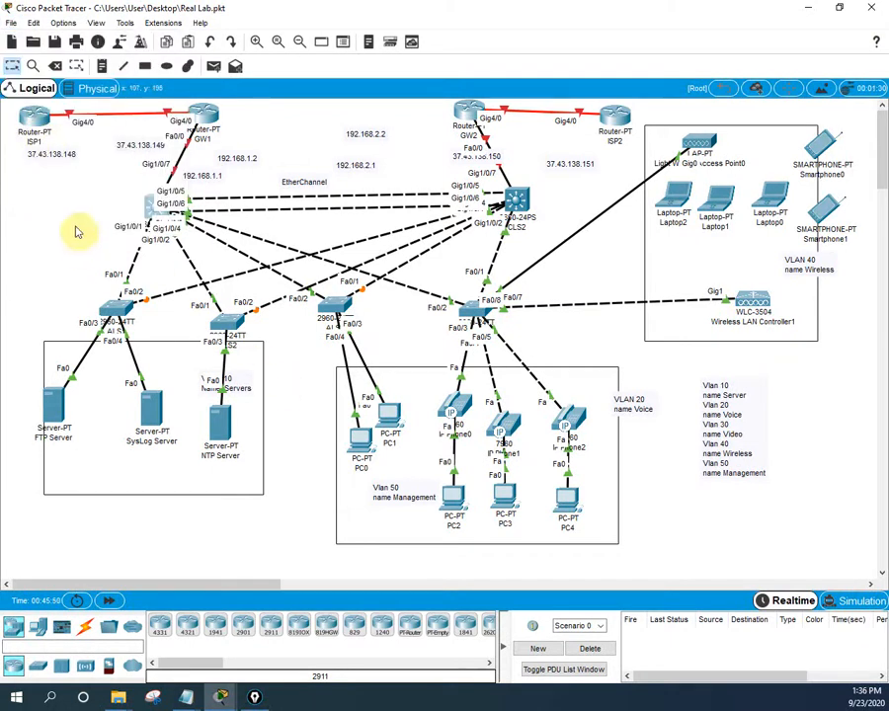
- Check the step list at the start of the notes for the HSRP entry, and minimize the notes
mouse_move(185, 697)
left_click(238, 644)
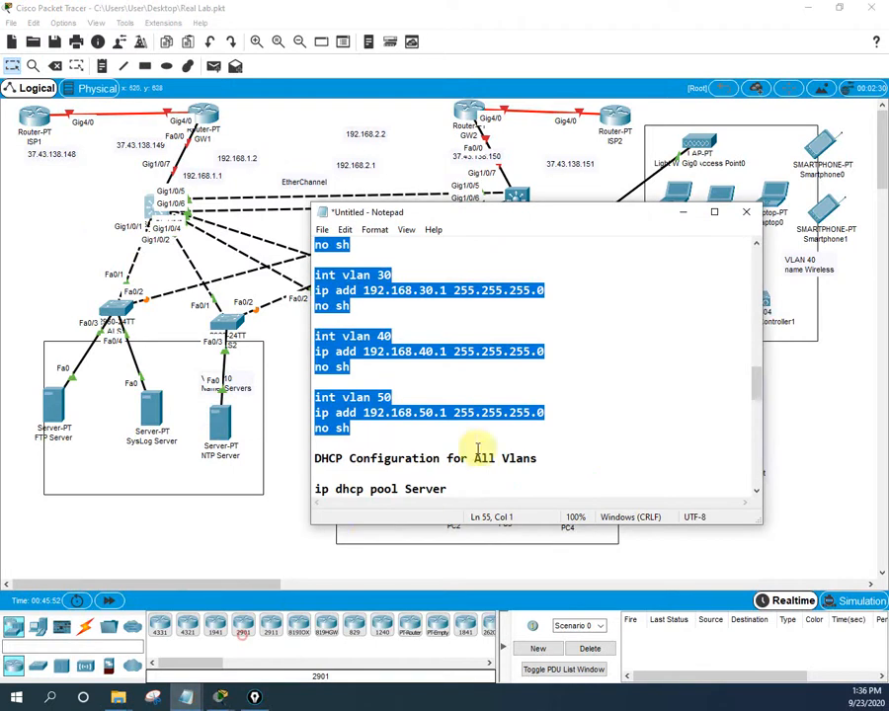
scroll(476, 450, "up", 20)
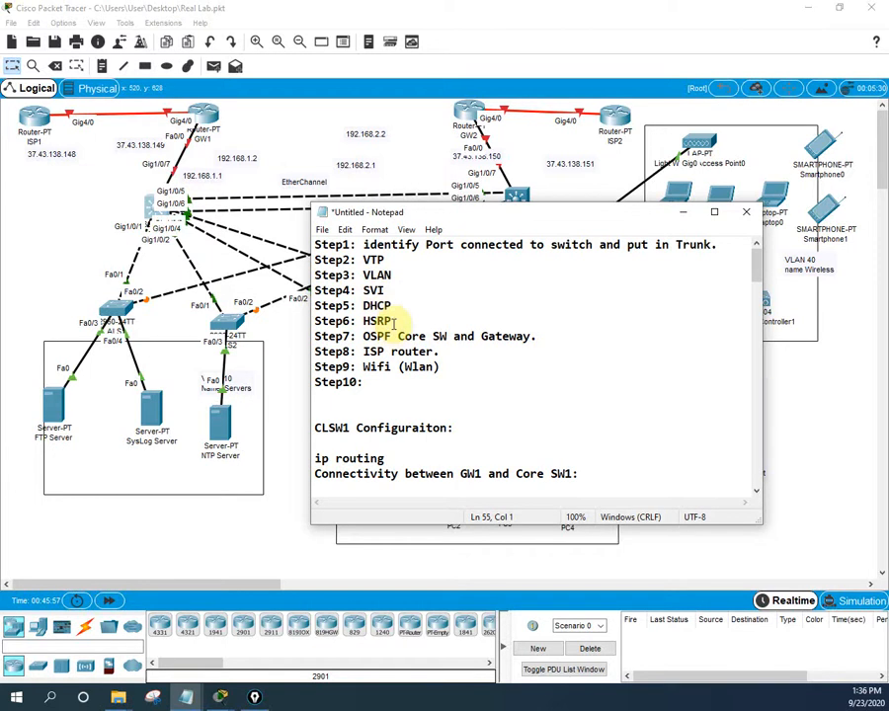
double_click(385, 322)
left_click(682, 211)
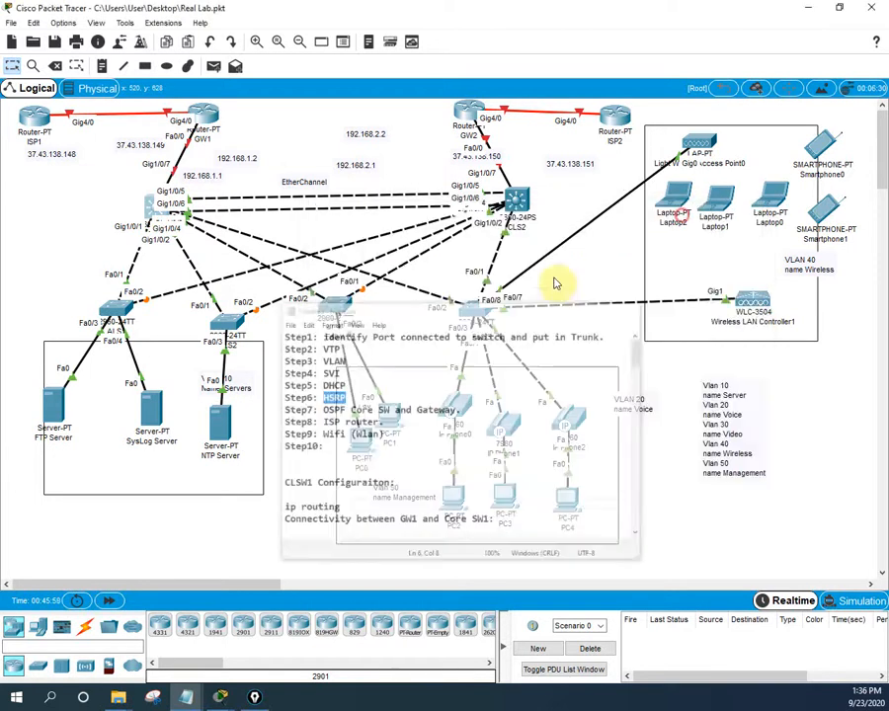
- Request a new DHCP address for the FTP Server by switching its IPv4 configuration to Static and back to DHCP
left_click(54, 405)
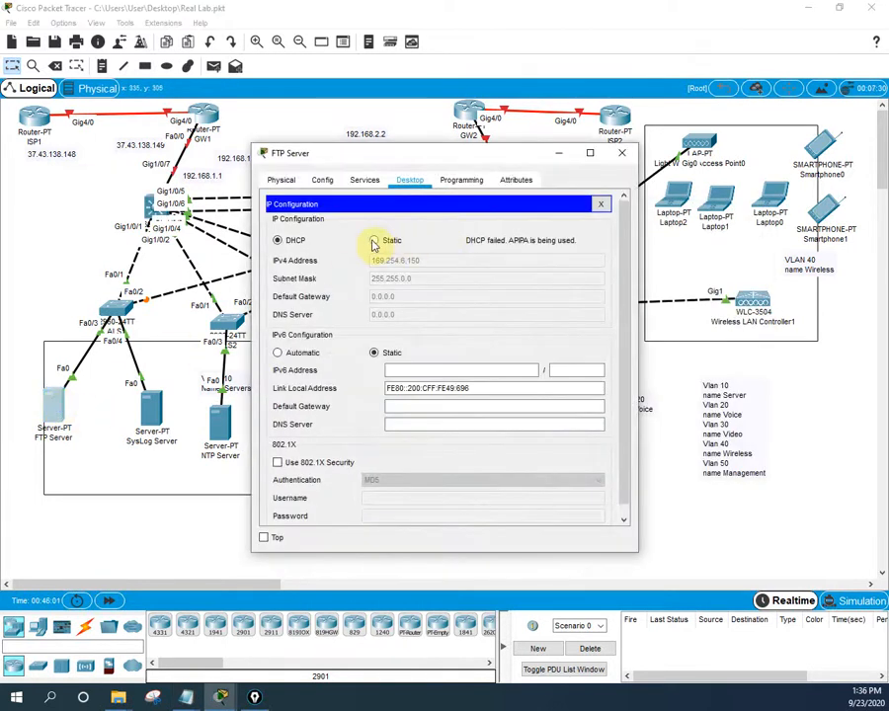
left_click(374, 241)
left_click(276, 241)
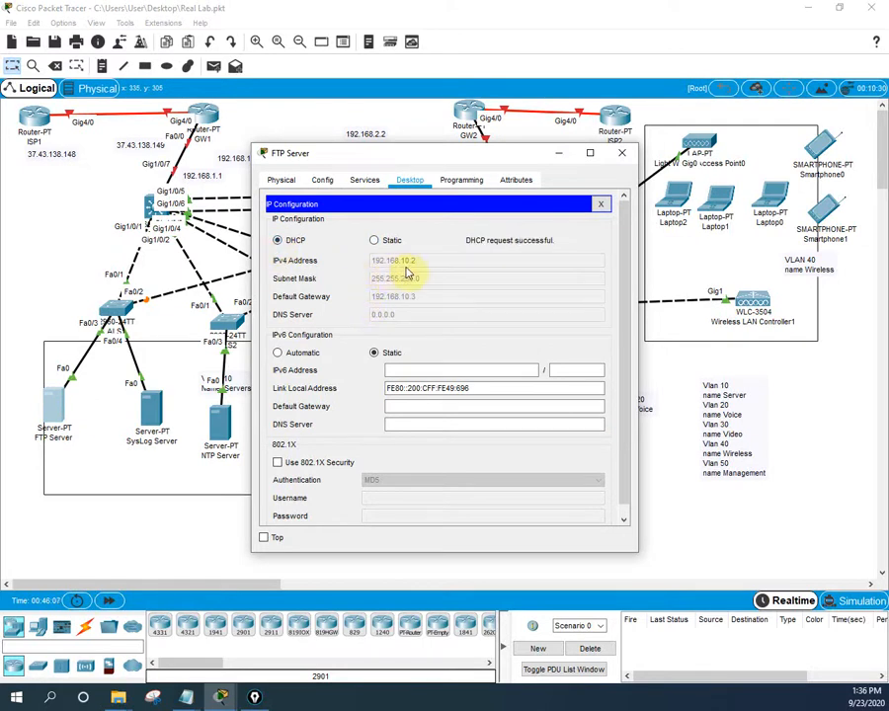
- Move the FTP Server window aside and shift the NTP Server icon slightly in the topology
left_click_drag(423, 158, 510, 302)
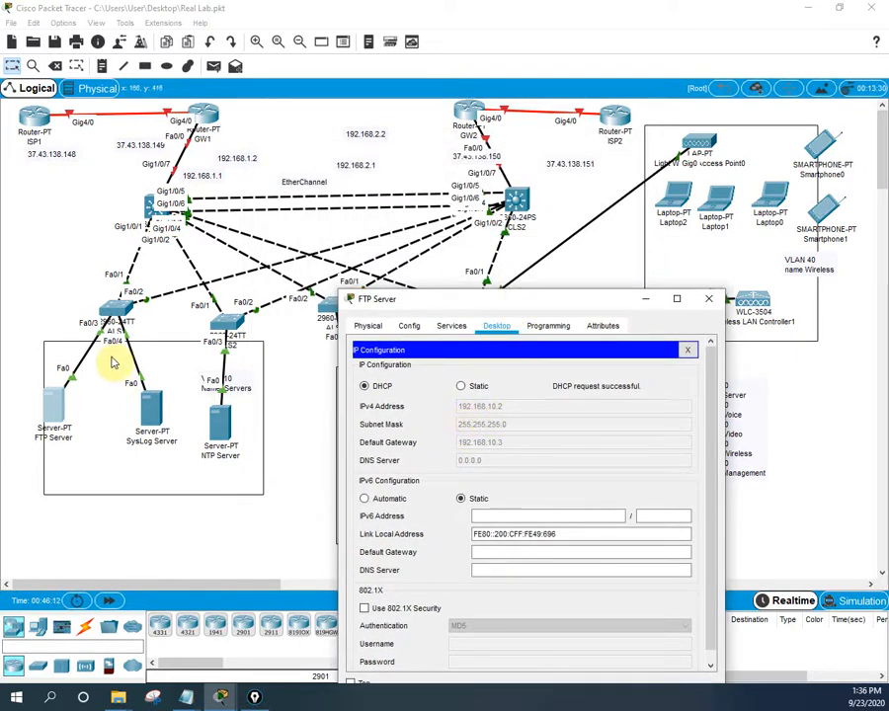
left_click(228, 412)
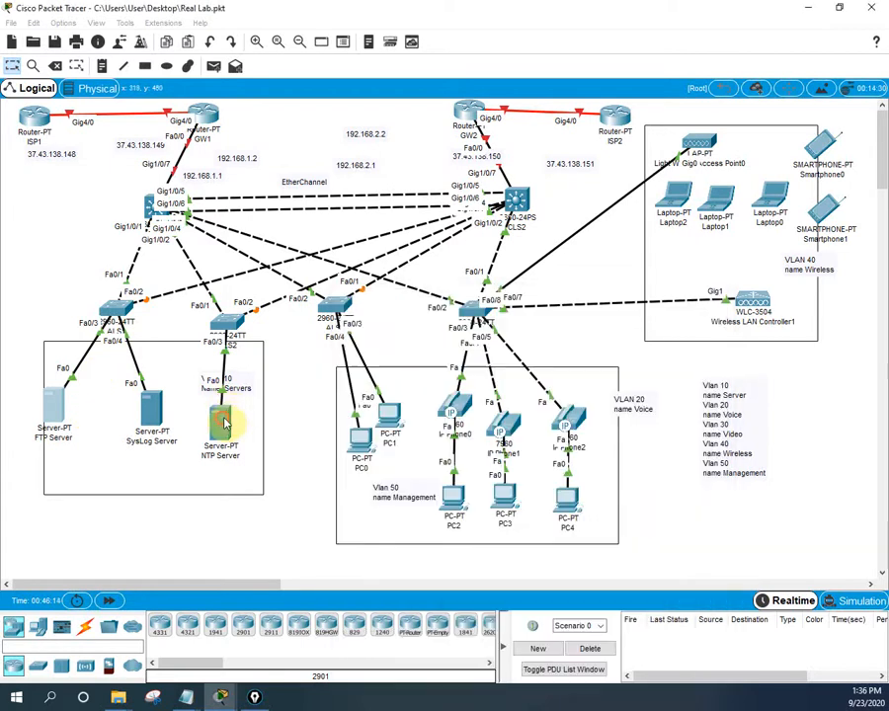
mouse_move(223, 415)
left_mouse_down()
mouse_move(287, 405)
mouse_move(229, 413)
left_mouse_up()
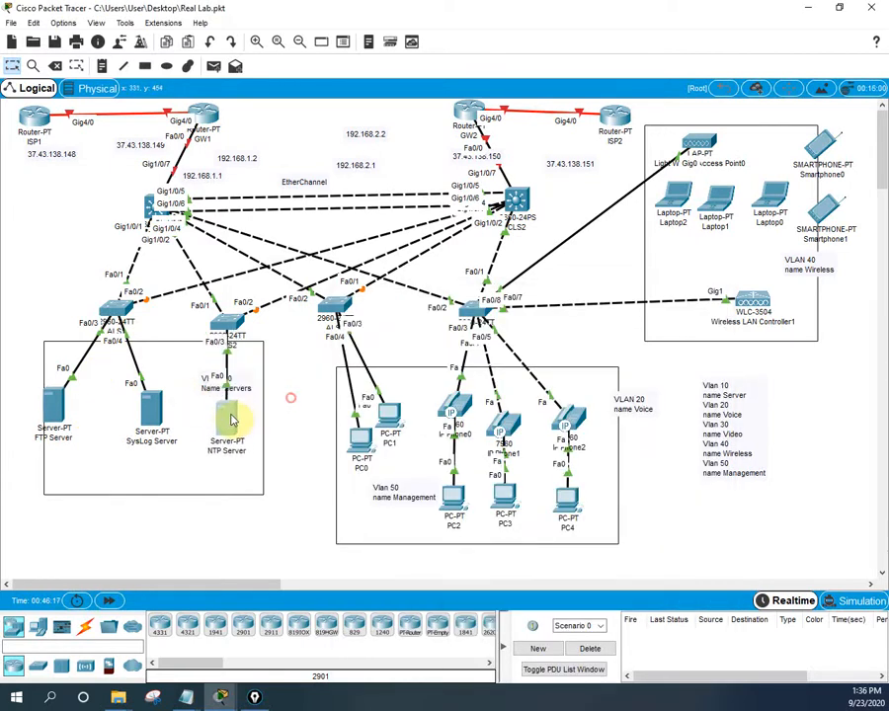
- Reopen the FTP Server, close its IP Configuration, and open its Command Prompt
left_click(48, 407)
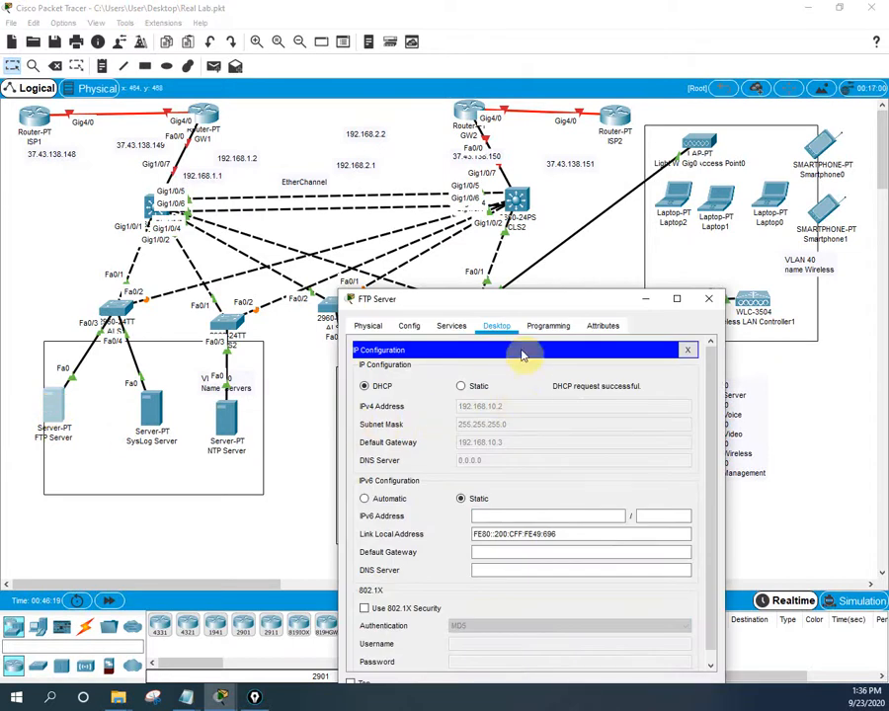
left_click(687, 349)
left_click(560, 396)
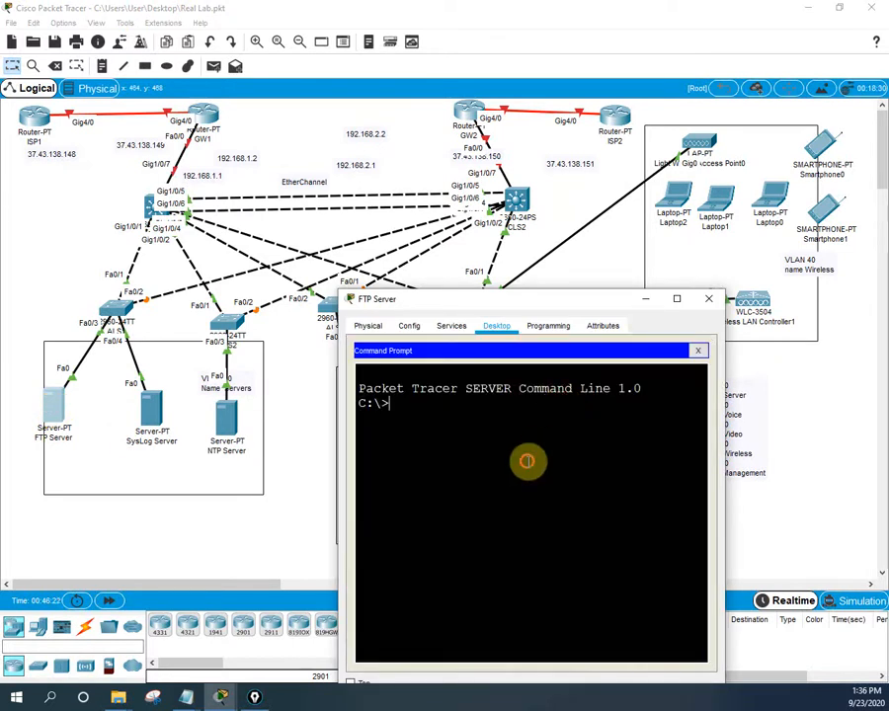
- Display the FTP Server's IP settings with ipconfig, widen its window, and highlight the IPv4 address
type("ipconfig")
key("Return")
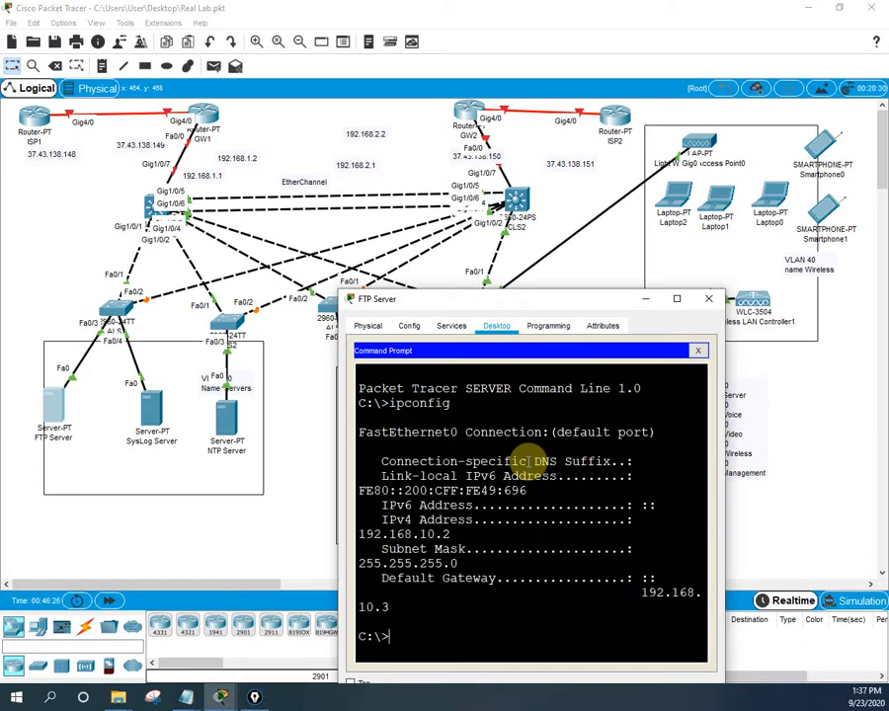
left_click_drag(722, 450, 886, 449)
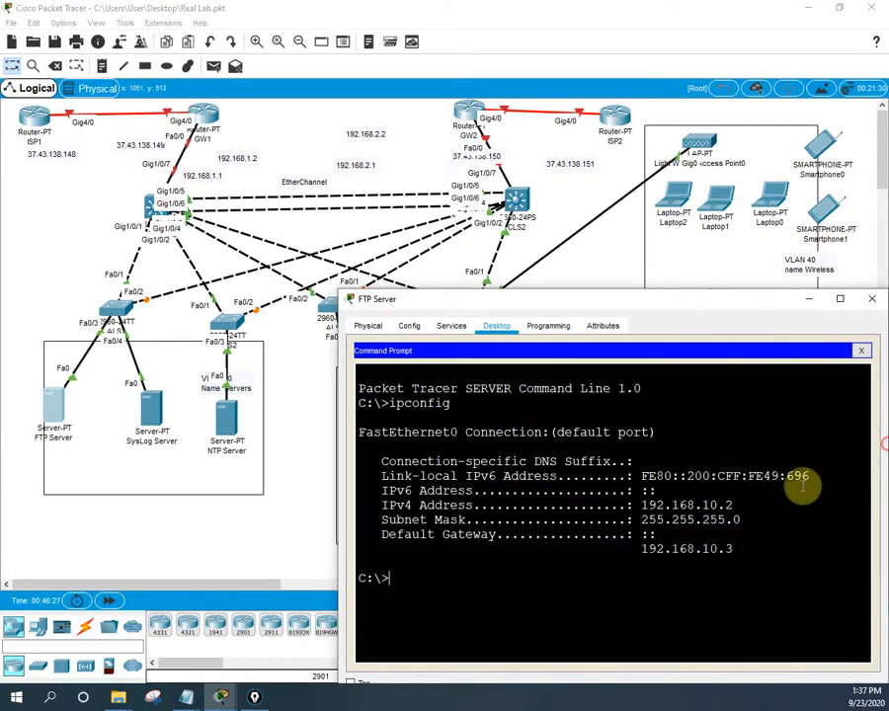
left_click_drag(735, 505, 644, 506)
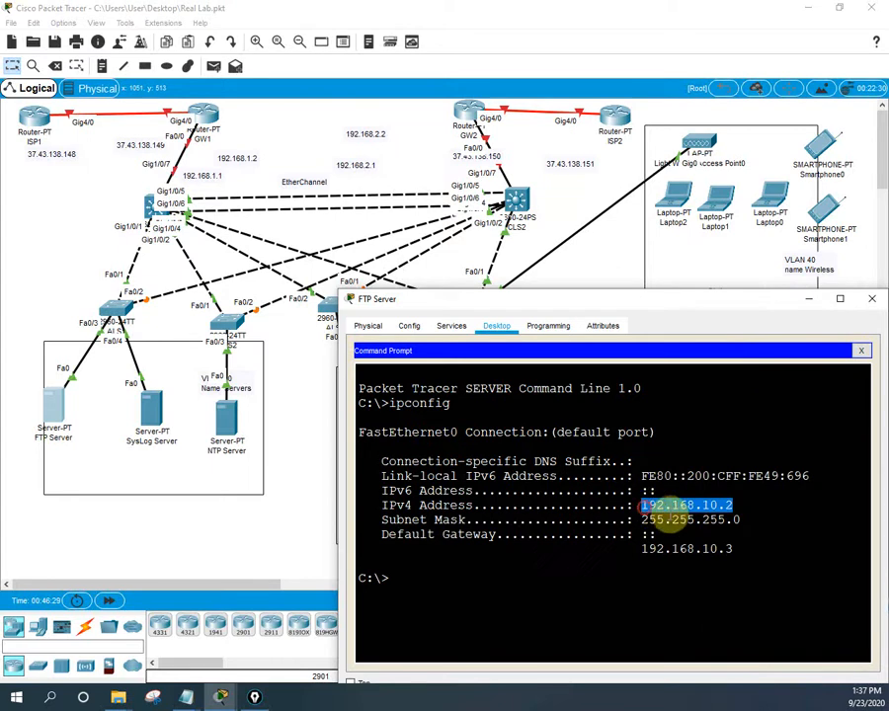
left_click(571, 630)
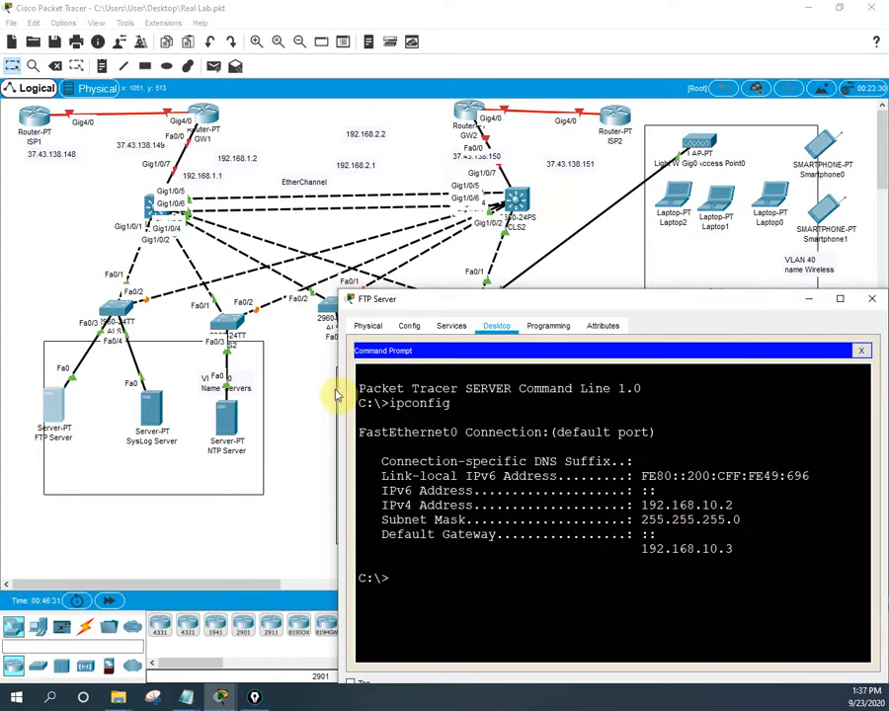
- Move the FTP Server window aside, set PC0's IPv4 configuration to DHCP, and widen its window
left_click_drag(398, 309, 354, 533)
left_click(363, 444)
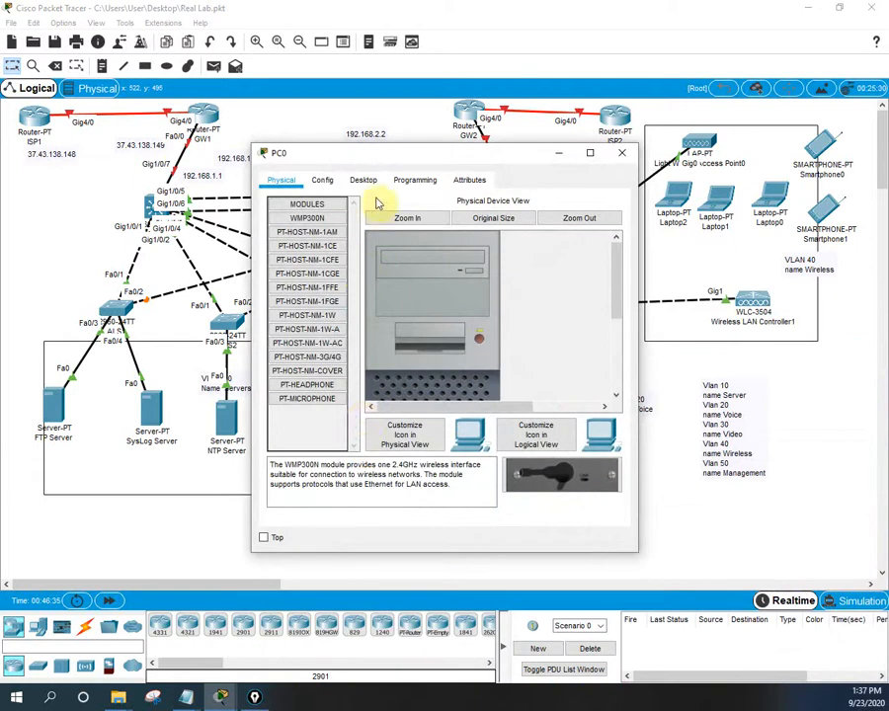
left_click(368, 180)
left_click(294, 225)
left_click(278, 257)
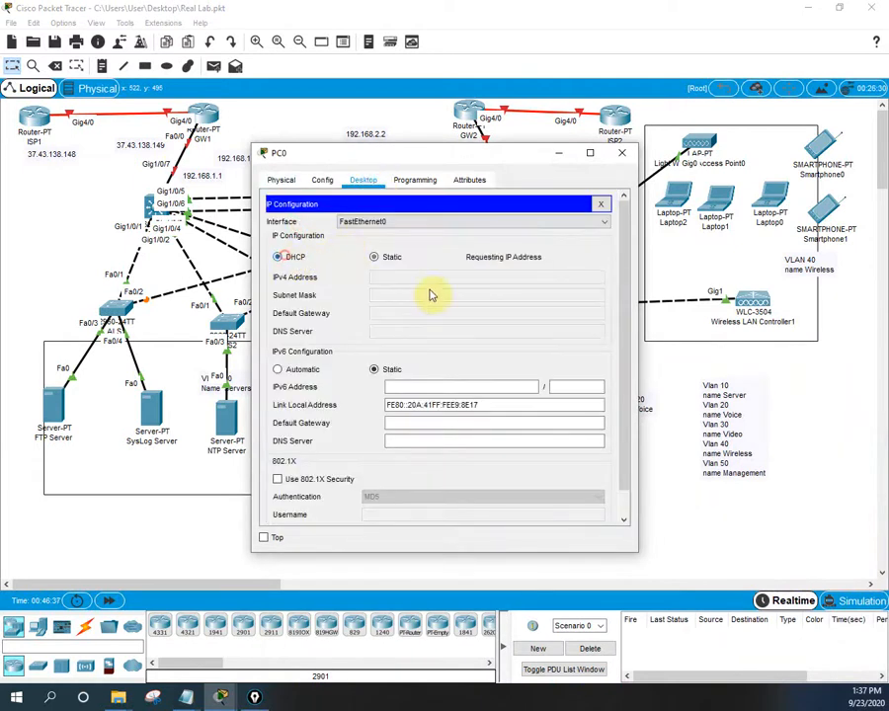
left_click_drag(638, 278, 827, 296)
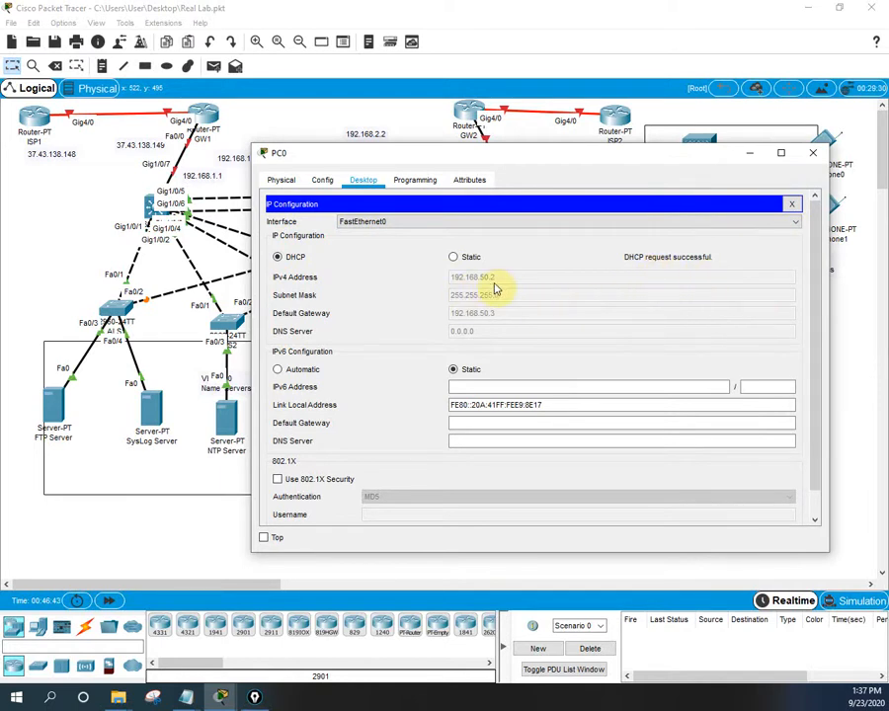
- Reposition the PC0 window, close its IP Configuration, and open its Command Prompt
left_click_drag(511, 158, 516, 580)
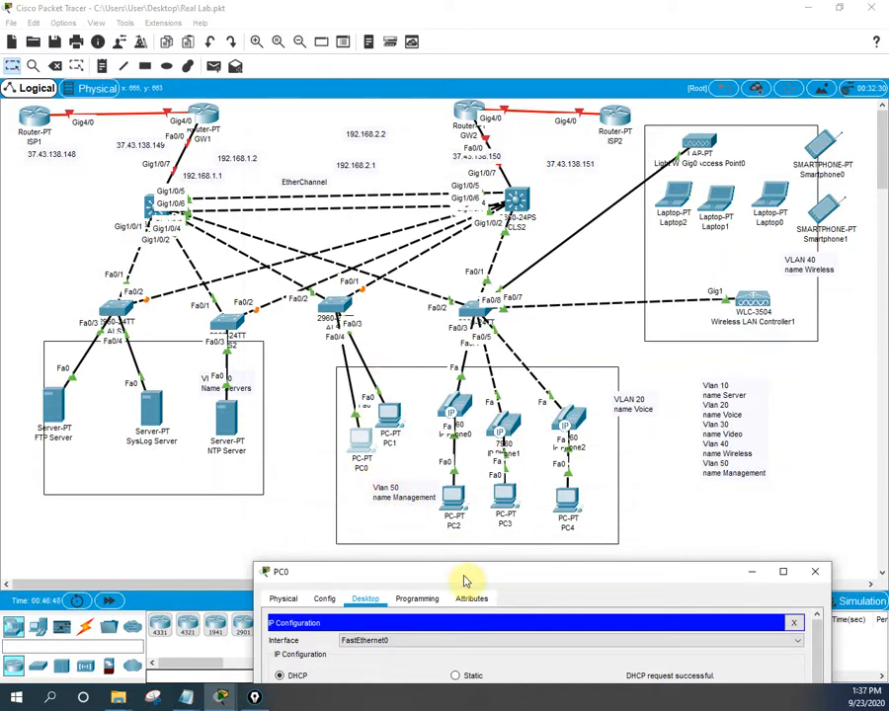
left_click_drag(464, 576, 472, 302)
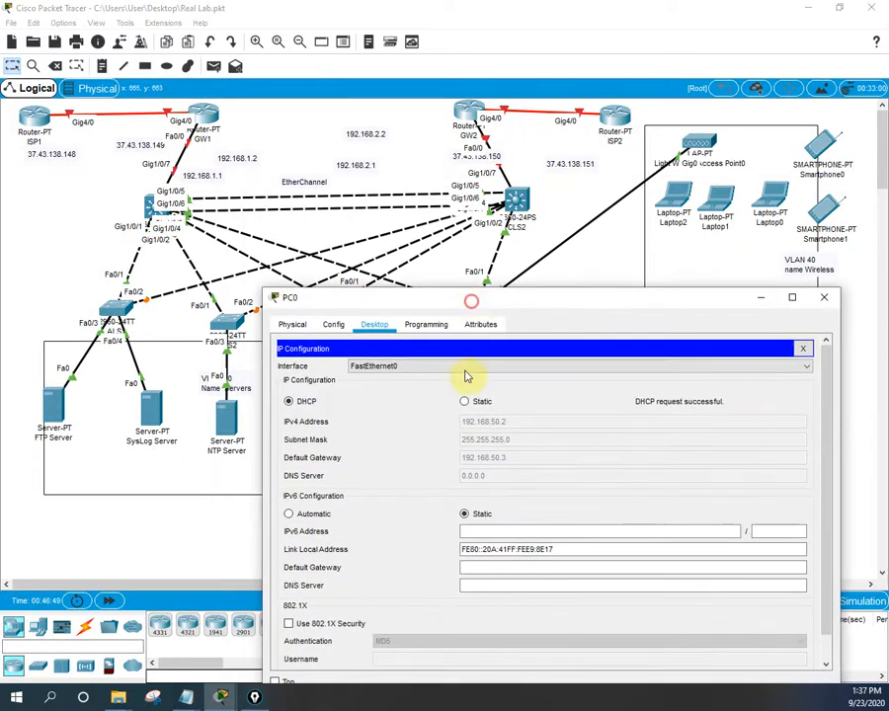
left_click(803, 349)
left_click(638, 399)
left_click(413, 486)
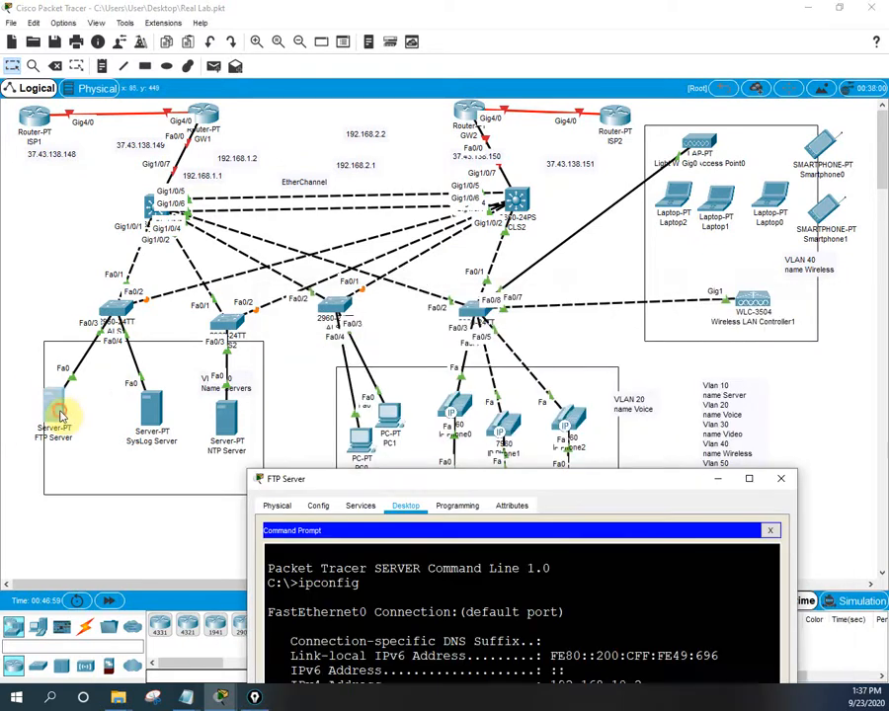
- Recheck the FTP Server's IPv4 address in its ipconfig output, and close its window
left_click(54, 405)
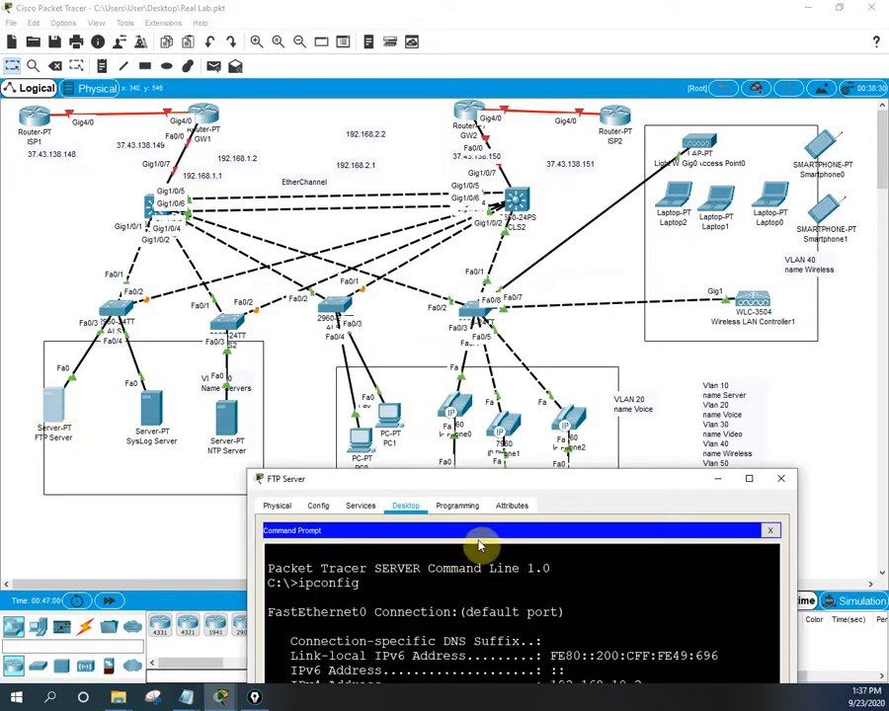
left_click_drag(558, 484, 471, 308)
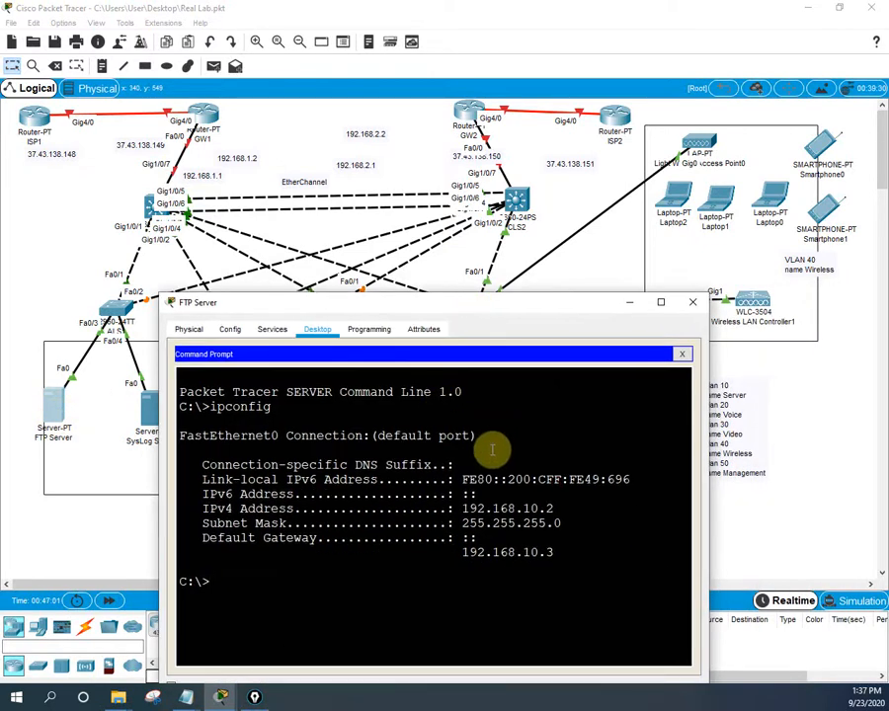
left_click(690, 301)
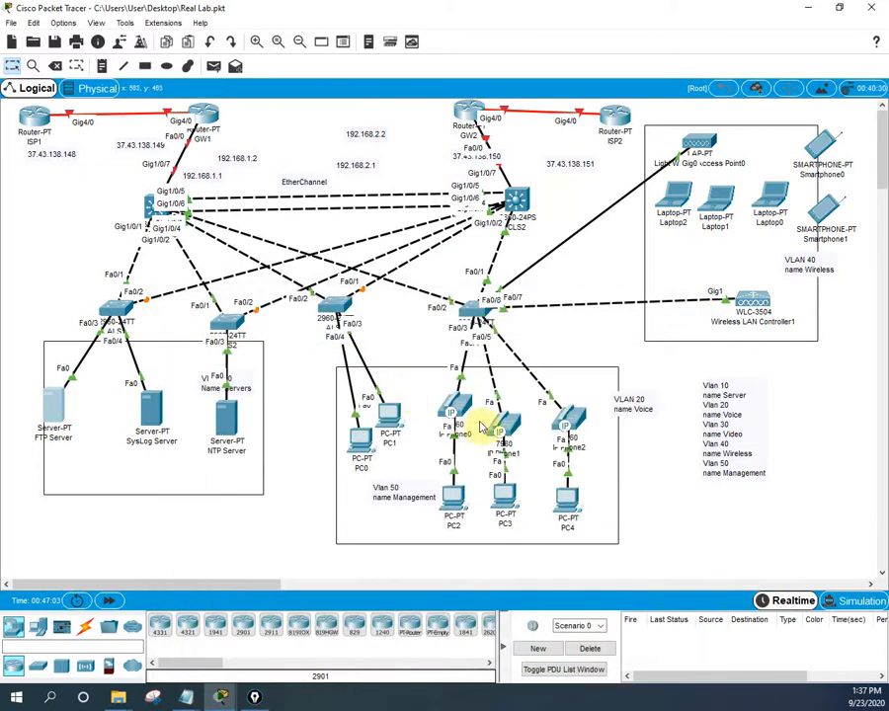
- Set PC1's IPv4 configuration to DHCP and close its window
left_click(389, 416)
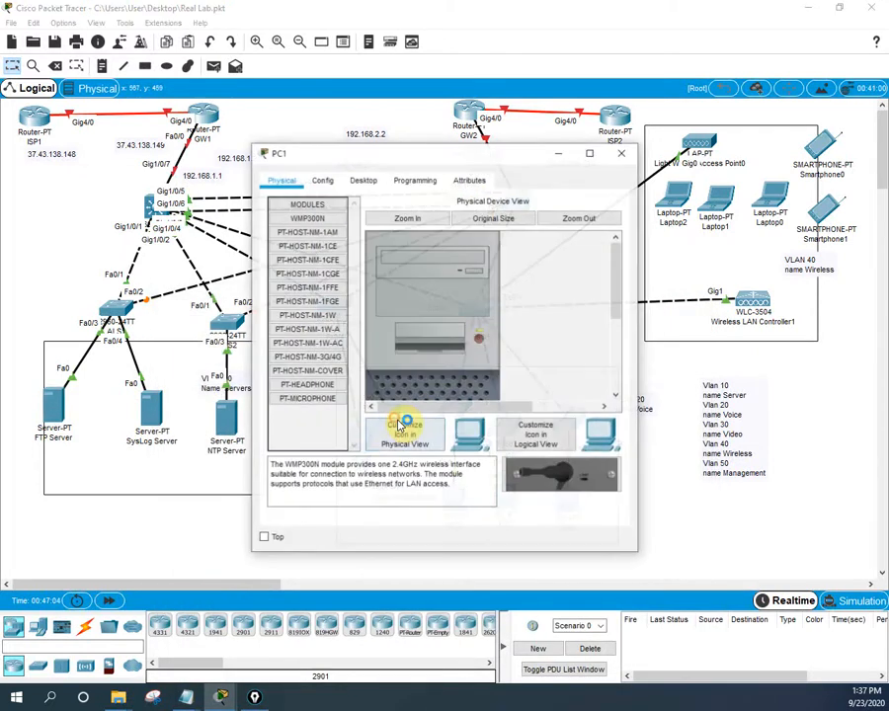
left_click(362, 180)
left_click(321, 231)
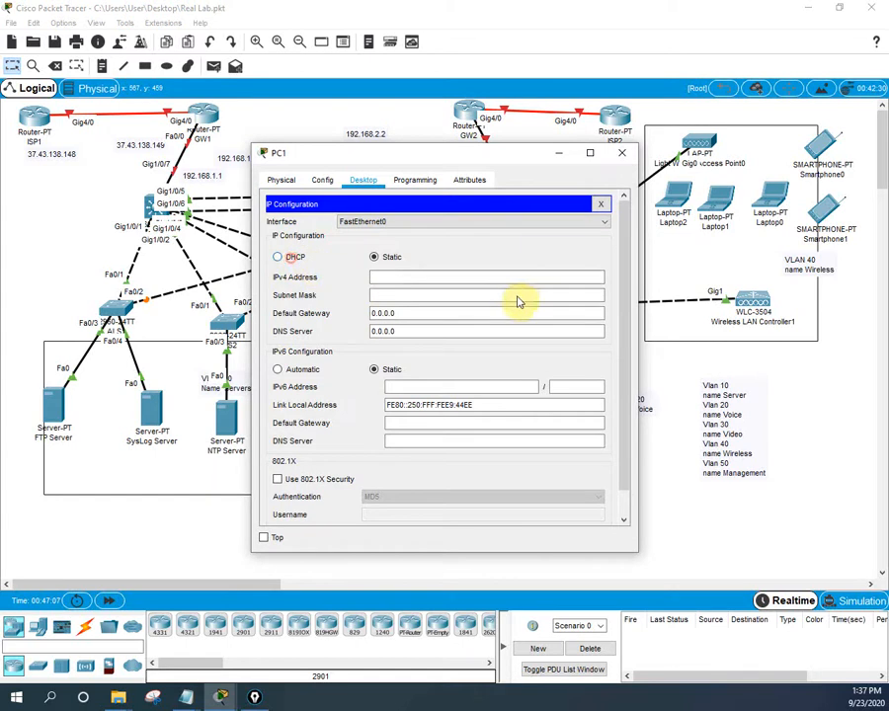
left_click(280, 257)
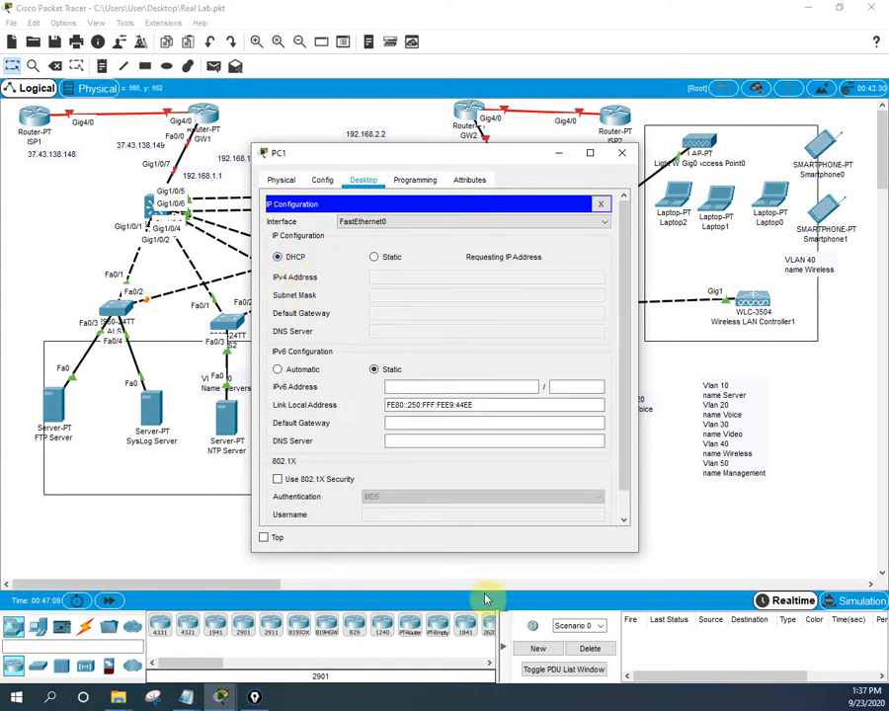
left_click(621, 153)
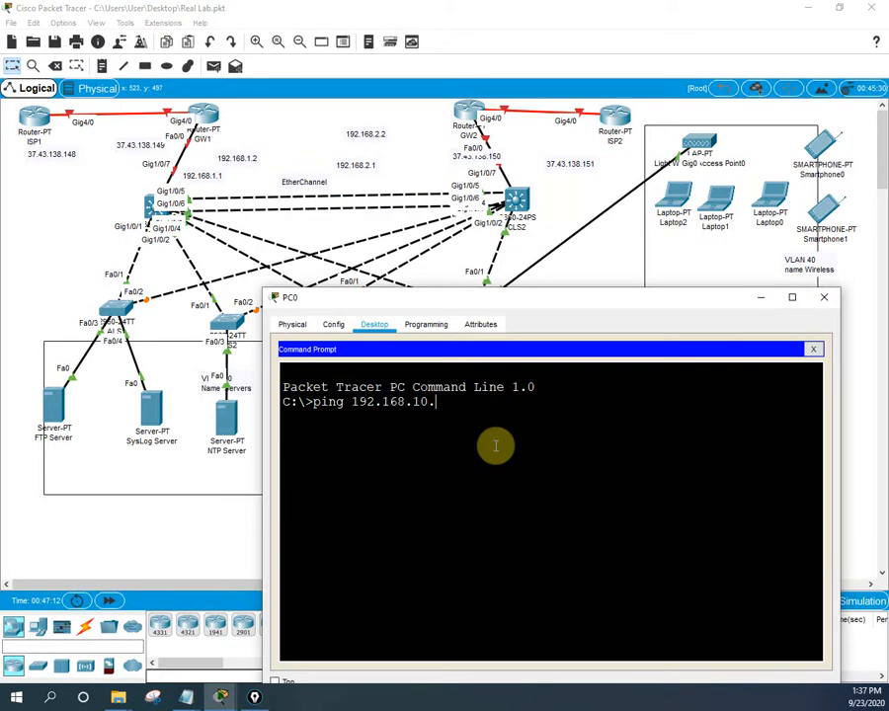
- Ping the FTP Server at 192.168.10.2 from PC0, and move the PC0 window off the topology
key("Return")
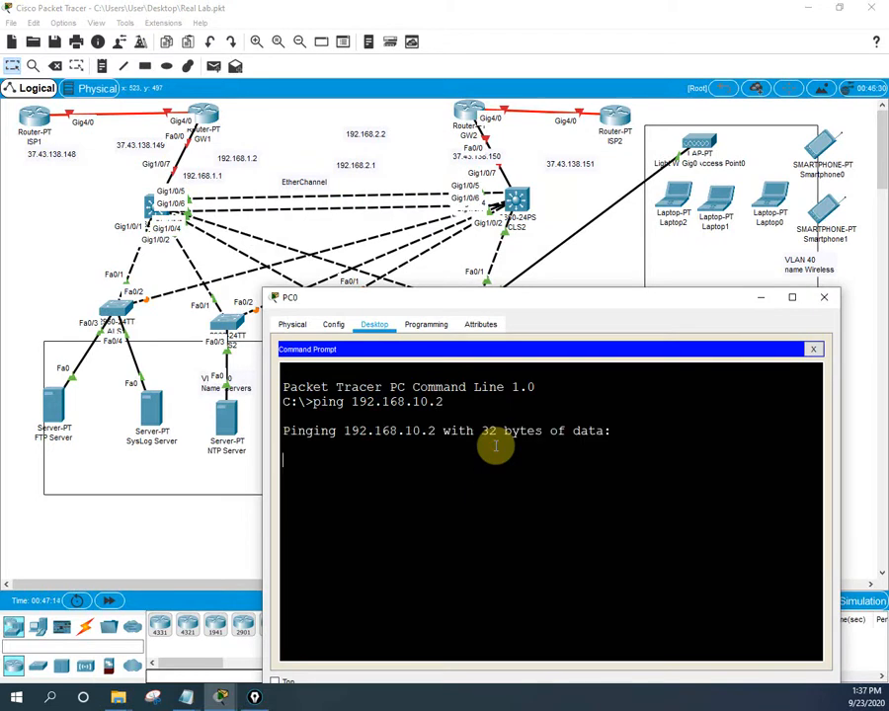
left_click_drag(467, 299, 531, 265)
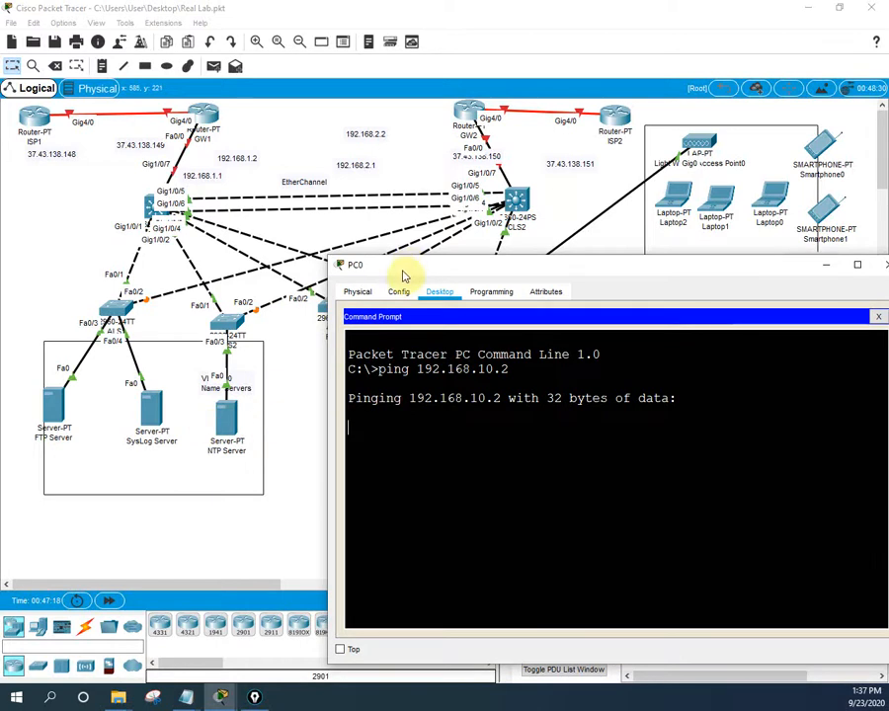
left_click_drag(403, 277, 522, 339)
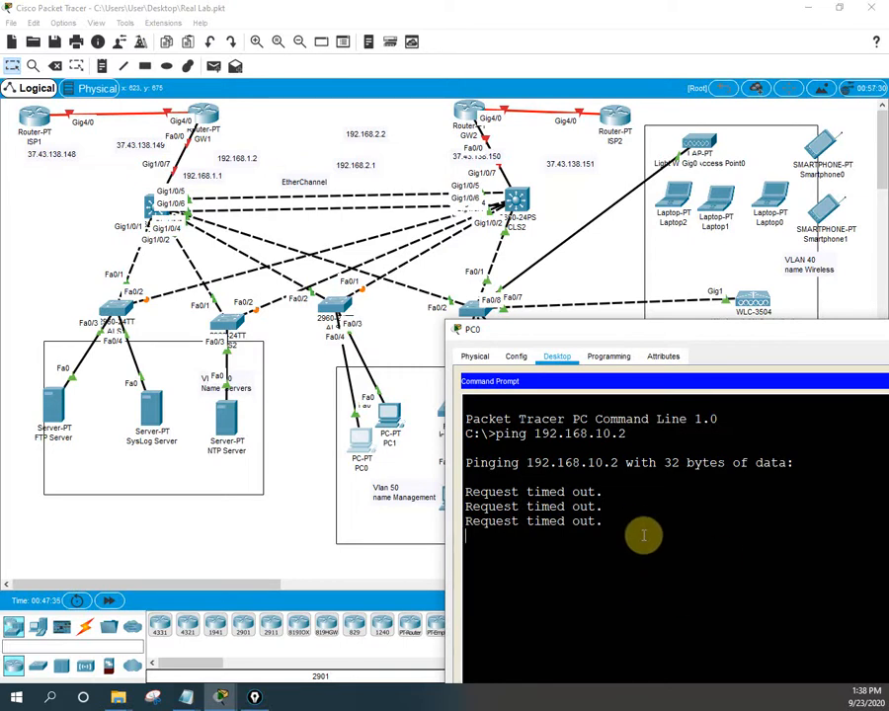
- Ping PC0 at 192.168.50.2 from the FTP Server's Command Prompt
left_click(53, 410)
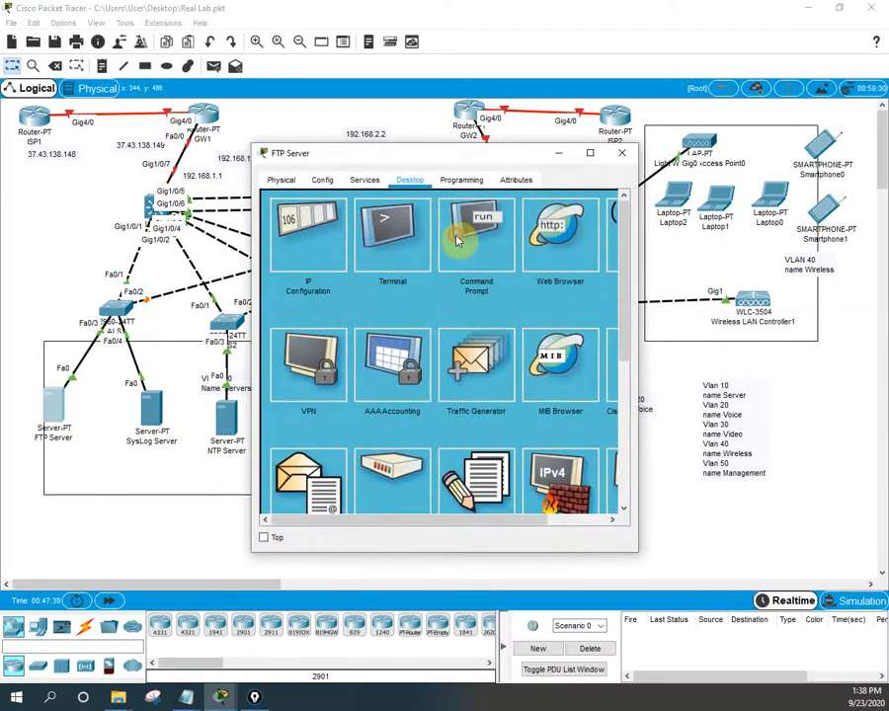
left_click(457, 238)
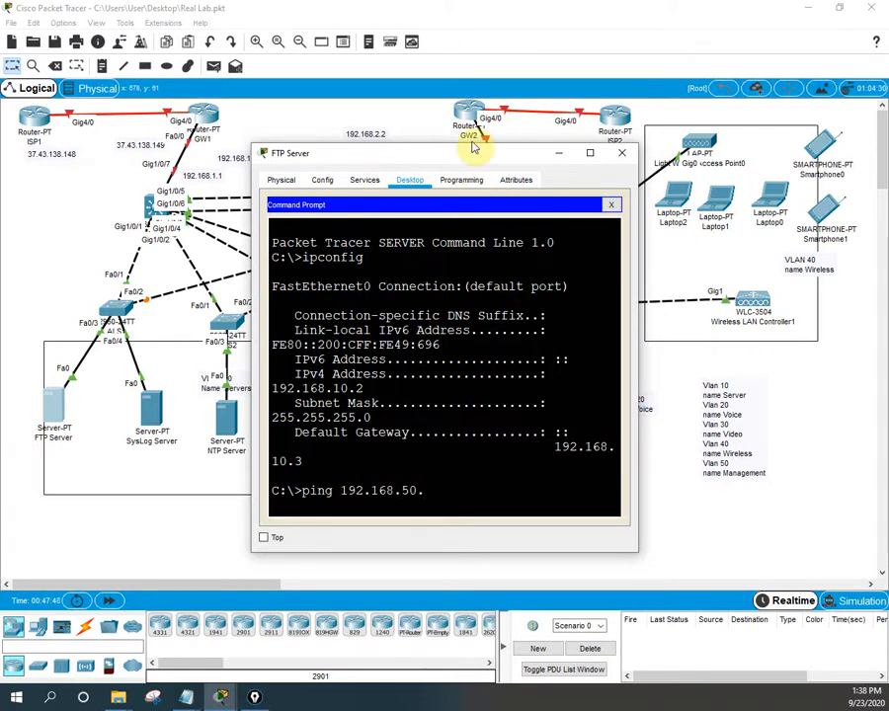
key("Return")
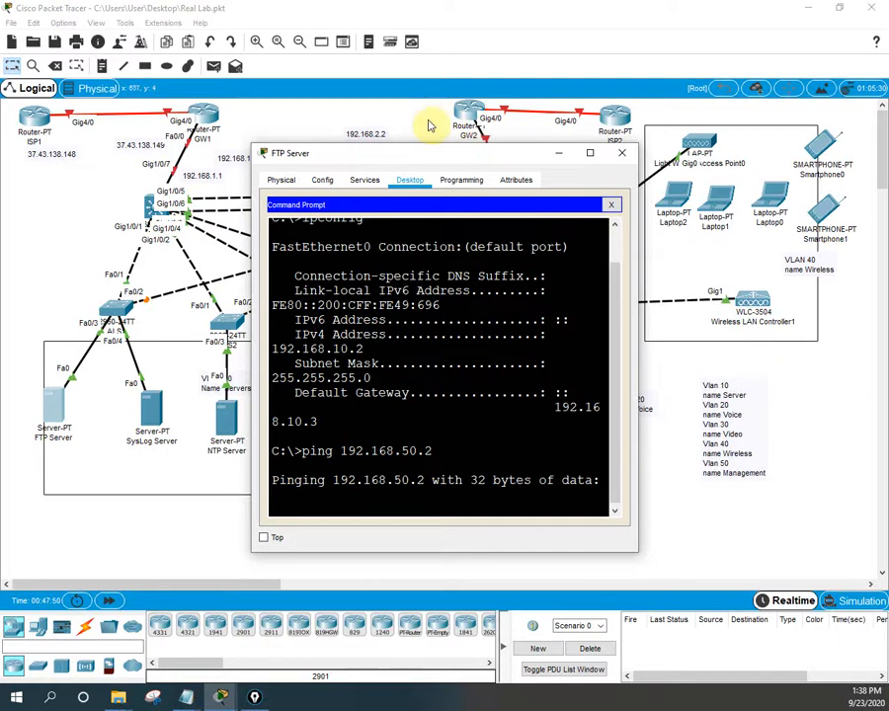
- Return to PC0's Command Prompt and display its IP settings with ipconfig
left_click_drag(417, 153, 428, 531)
left_click(358, 436)
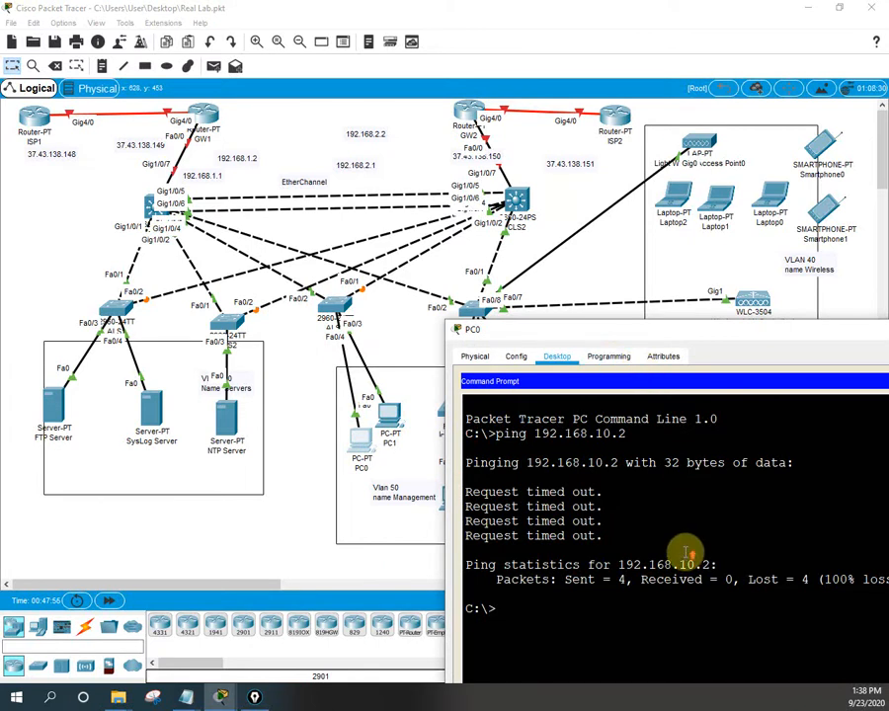
left_click_drag(679, 333, 529, 271)
left_click(684, 489)
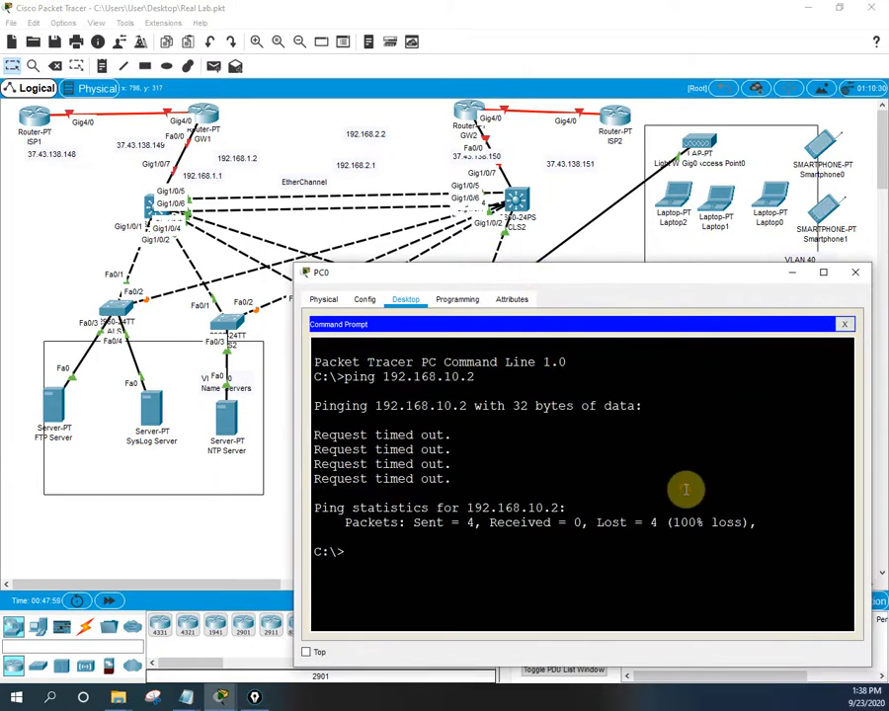
type("ipconfig")
key("Return")
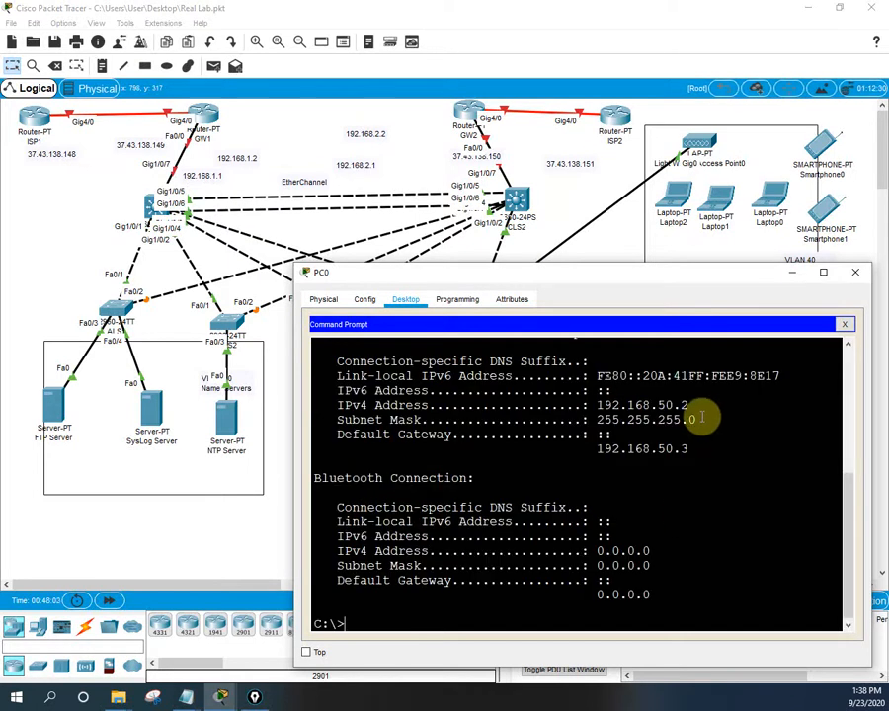
- Check PC0's IPv4 address against the FTP Server's ping to 192.168.50.2, reading the ping output in a widened command prompt
left_click_drag(697, 404, 596, 405)
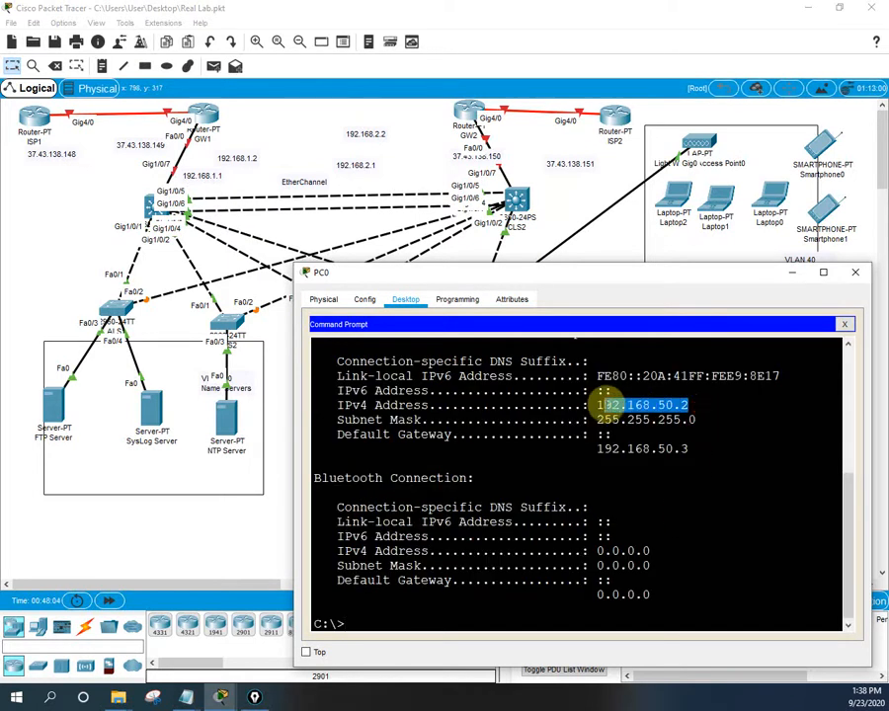
left_click(855, 271)
left_click(62, 417)
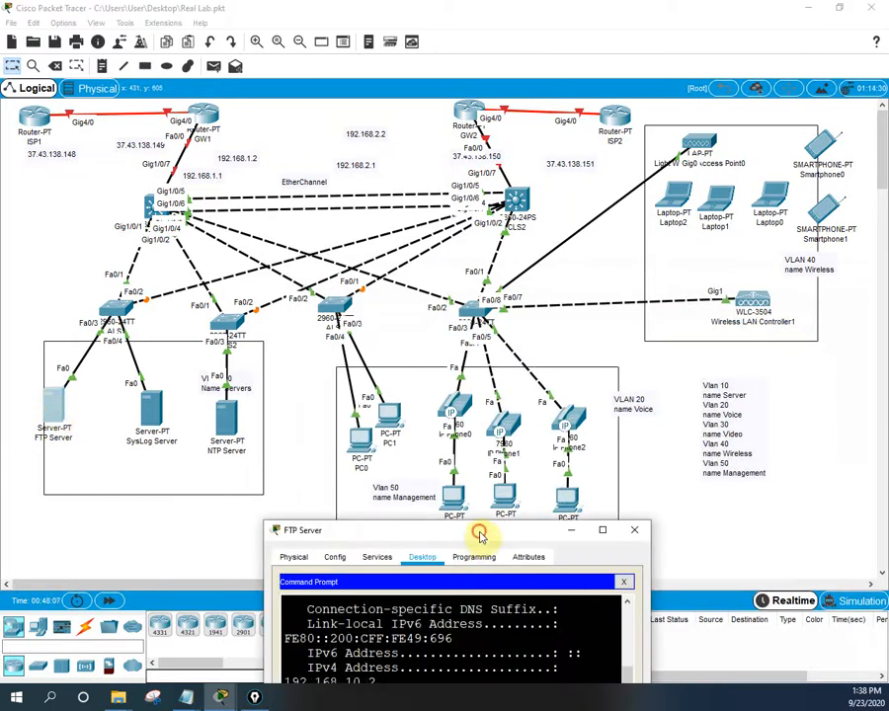
left_click_drag(474, 529, 481, 290)
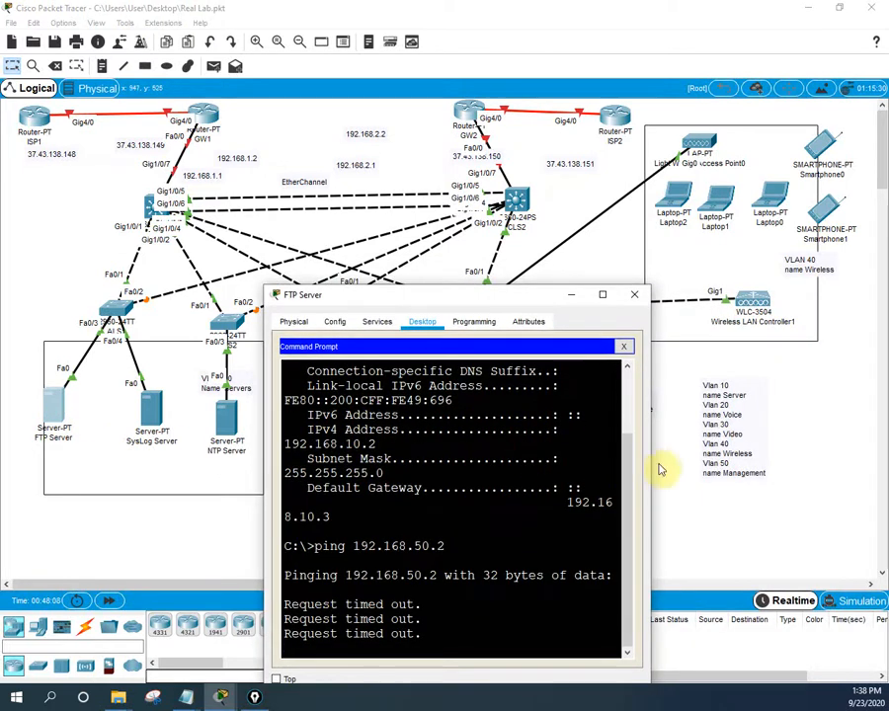
left_click_drag(652, 461, 878, 475)
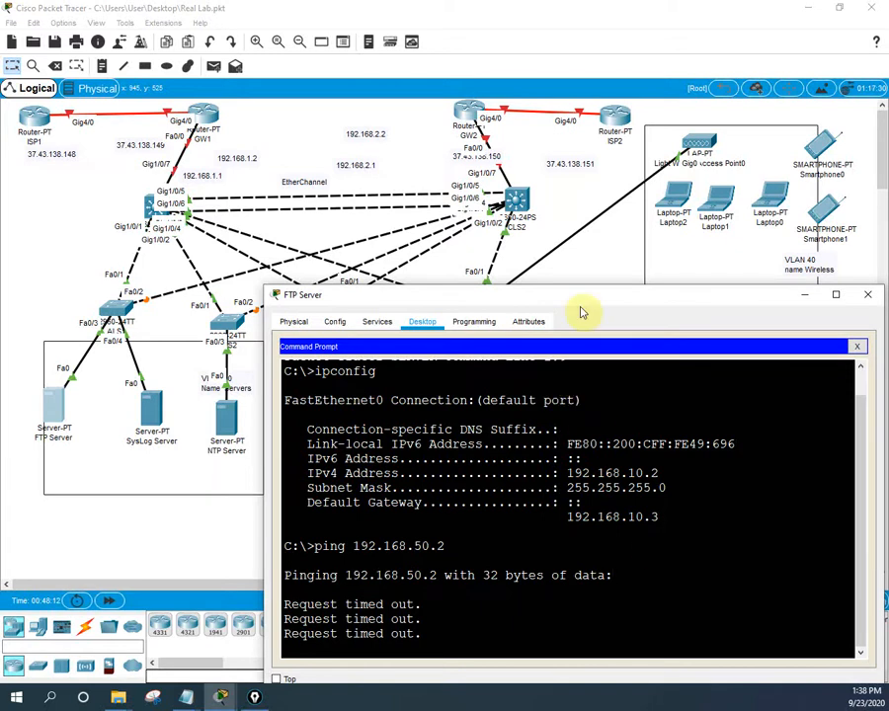
left_click_drag(579, 299, 536, 472)
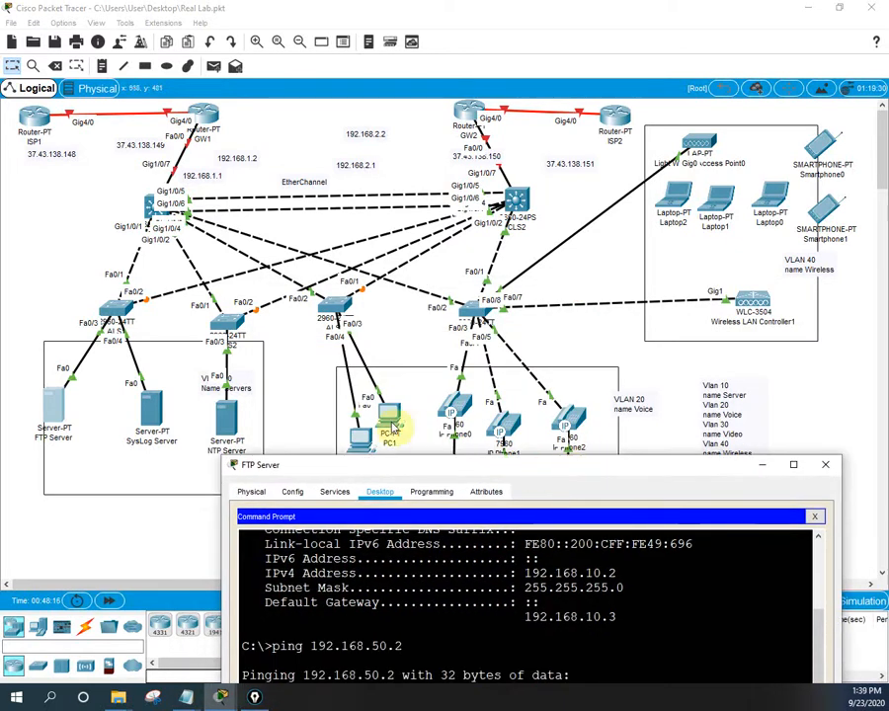
left_click_drag(660, 468, 647, 307)
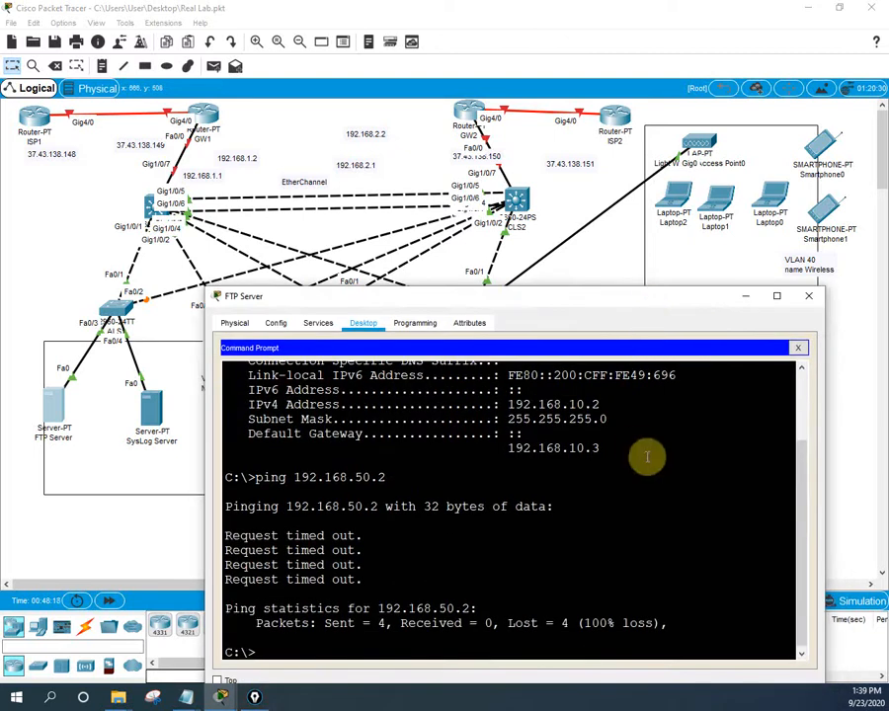
left_click(809, 296)
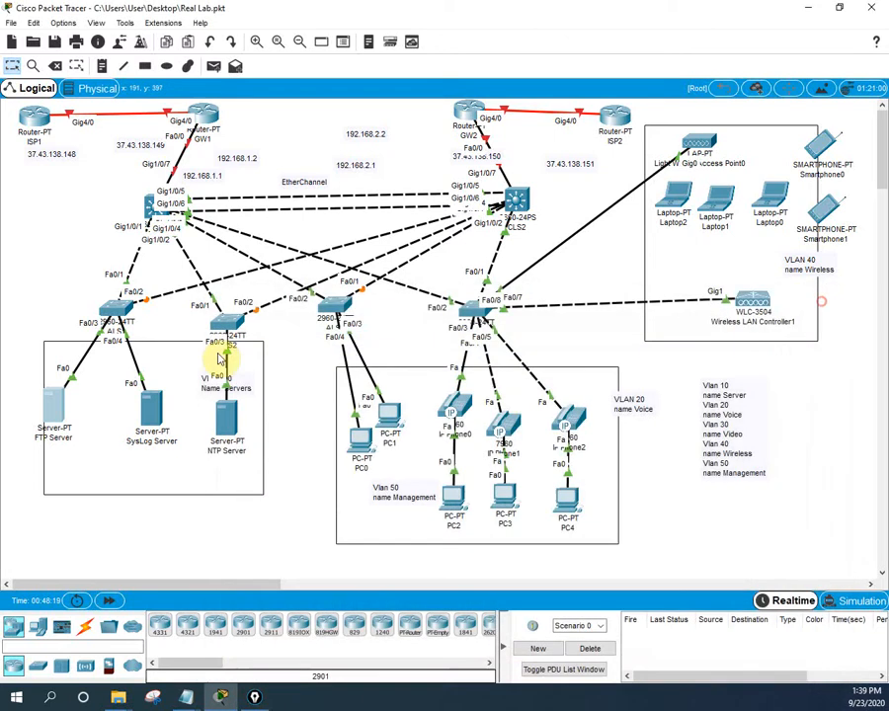
- Set the SysLog Server's IP configuration to DHCP so it requests an IPv4 address
left_click(153, 412)
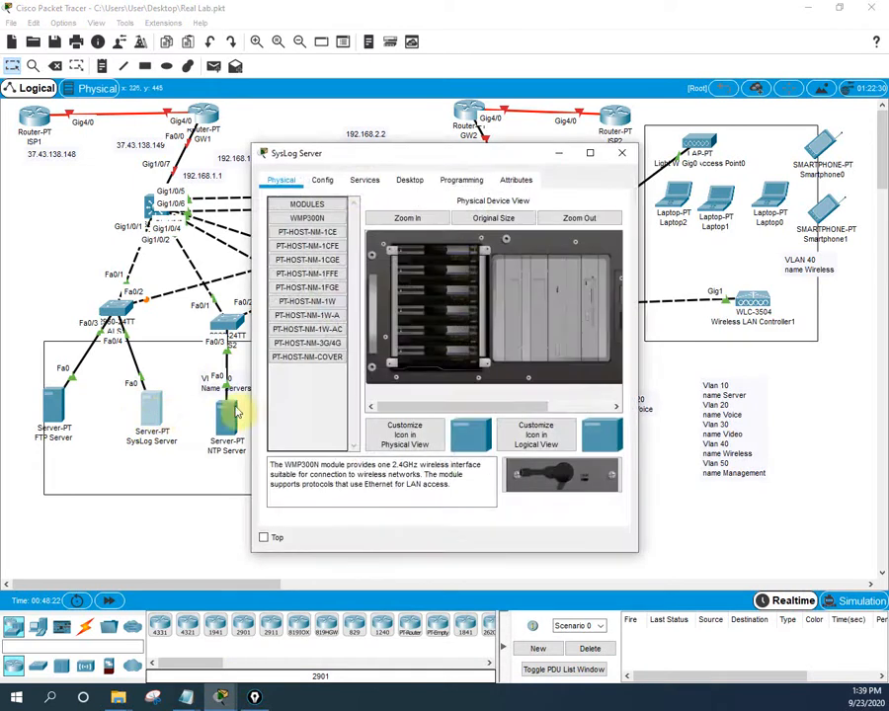
left_click(364, 181)
left_click(408, 180)
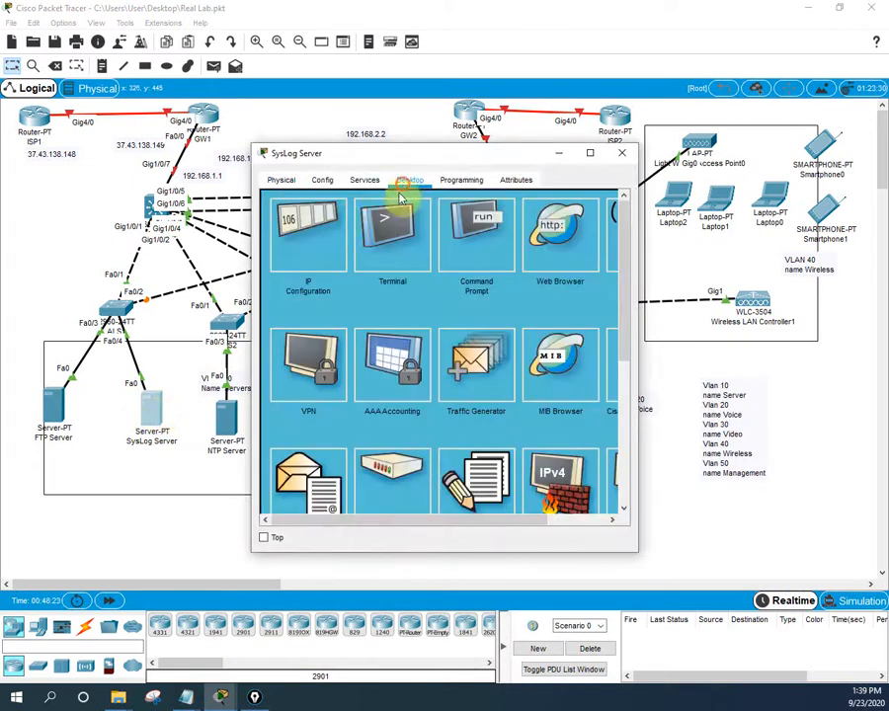
left_click(327, 226)
left_click(280, 241)
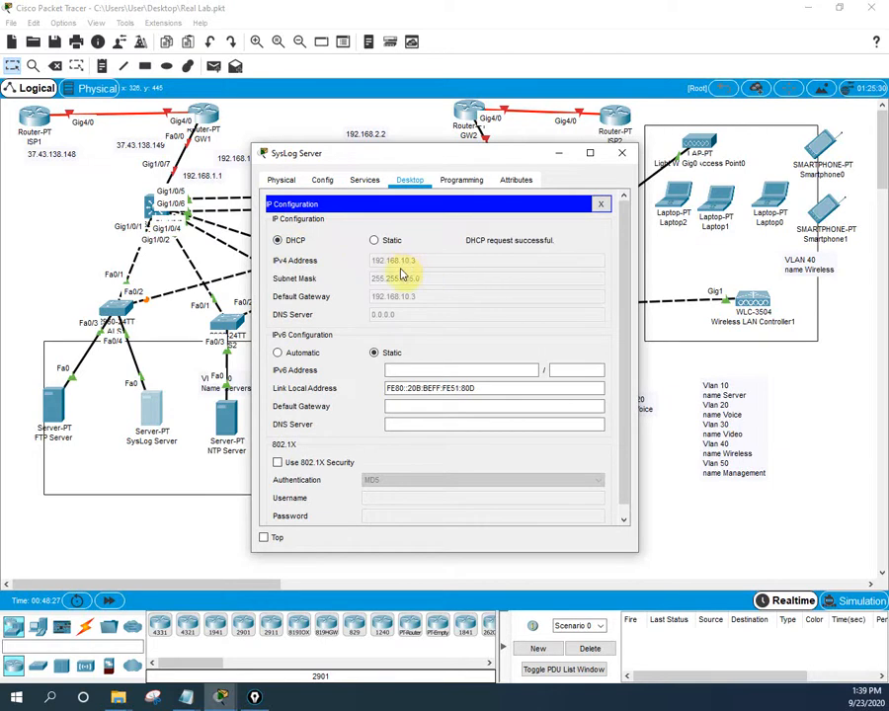
left_click(600, 205)
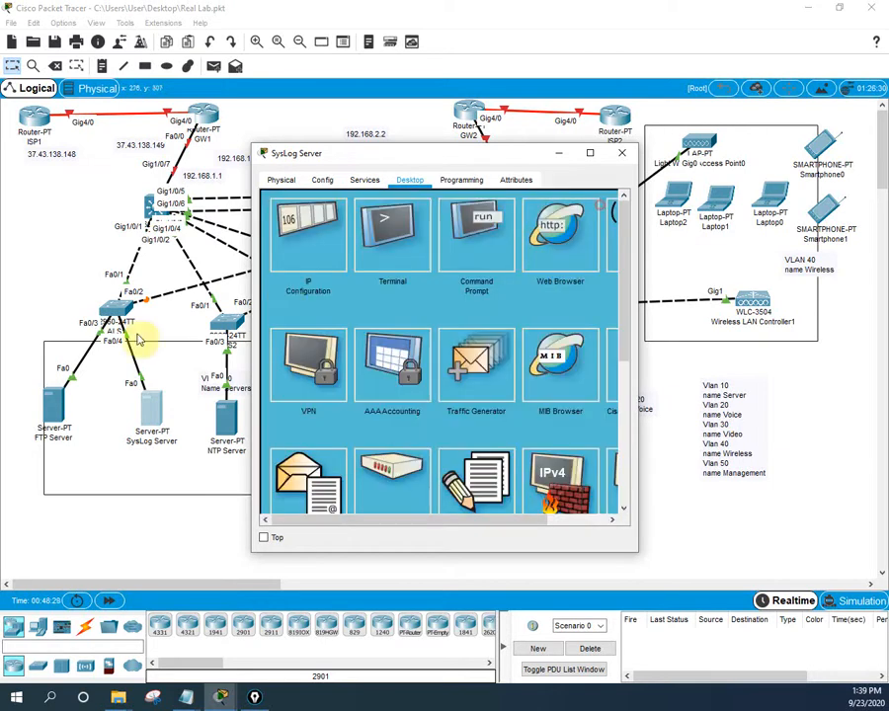
- Ping 192.168.10.2 from the SysLog Server's command prompt and widen the window to read the replies
left_click(486, 244)
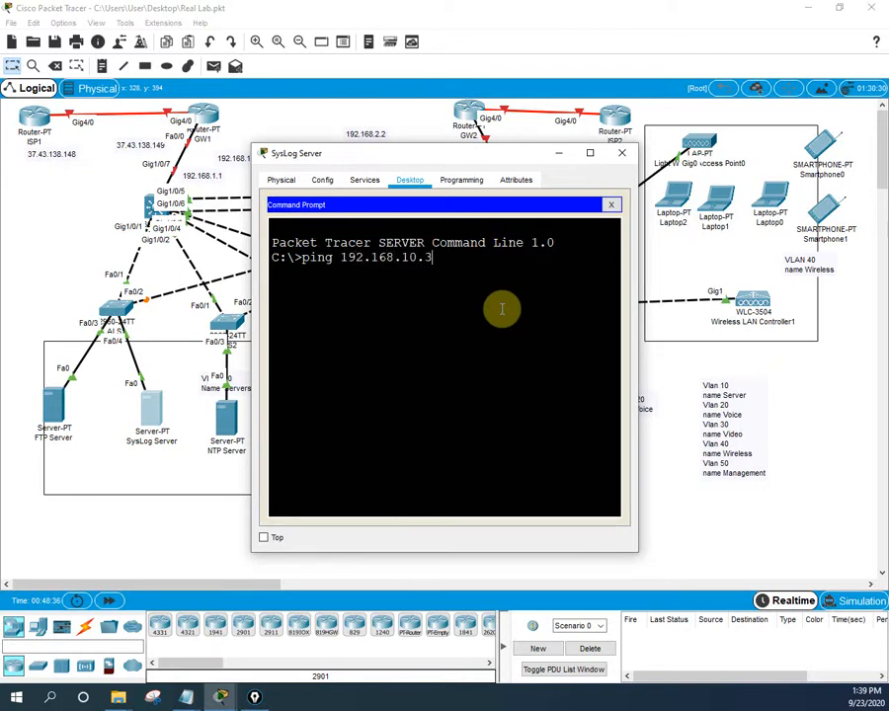
key("Return")
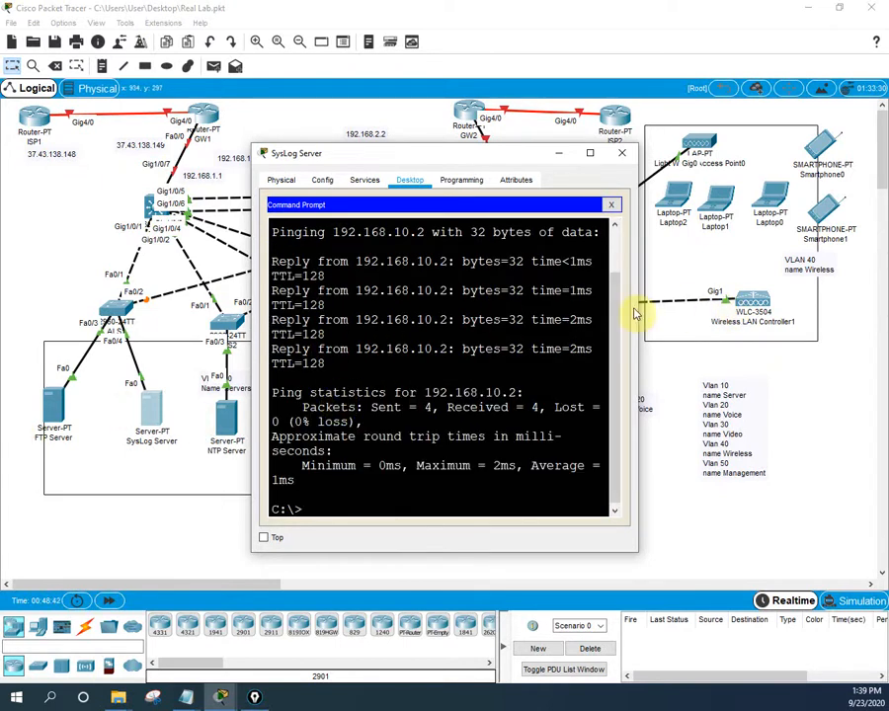
left_click_drag(639, 308, 866, 320)
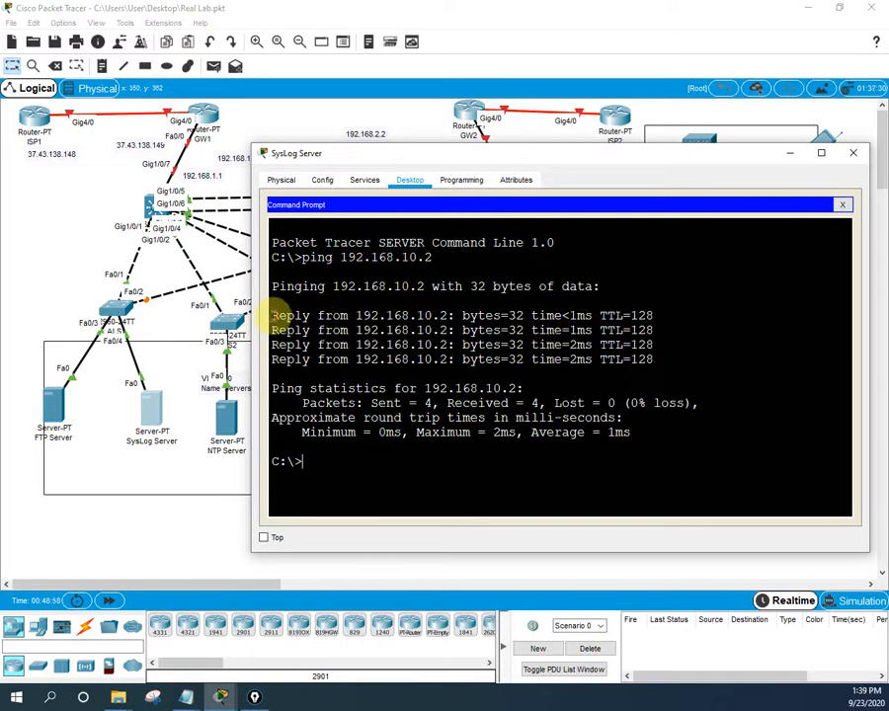
left_click_drag(272, 315, 371, 345)
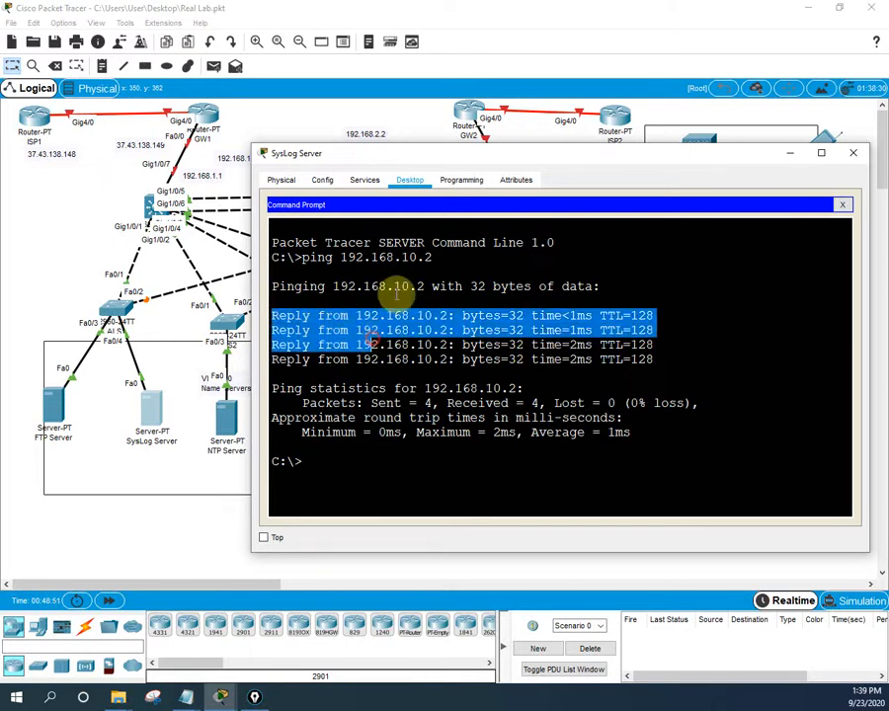
- Review the SysLog Server's IP configuration and compare it with the address used in its ping output
left_click(842, 204)
left_click(320, 226)
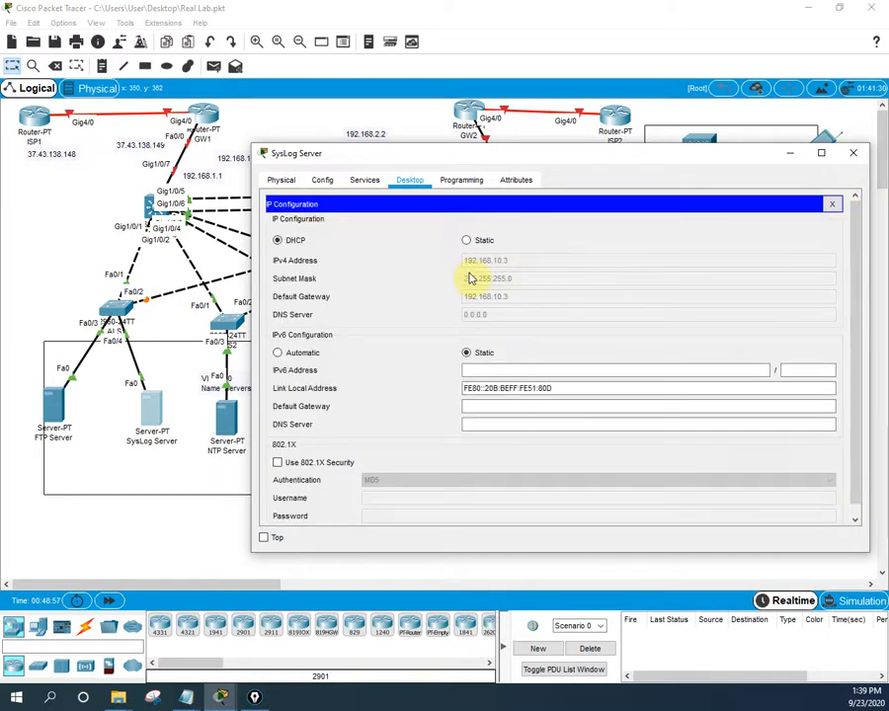
left_click(833, 204)
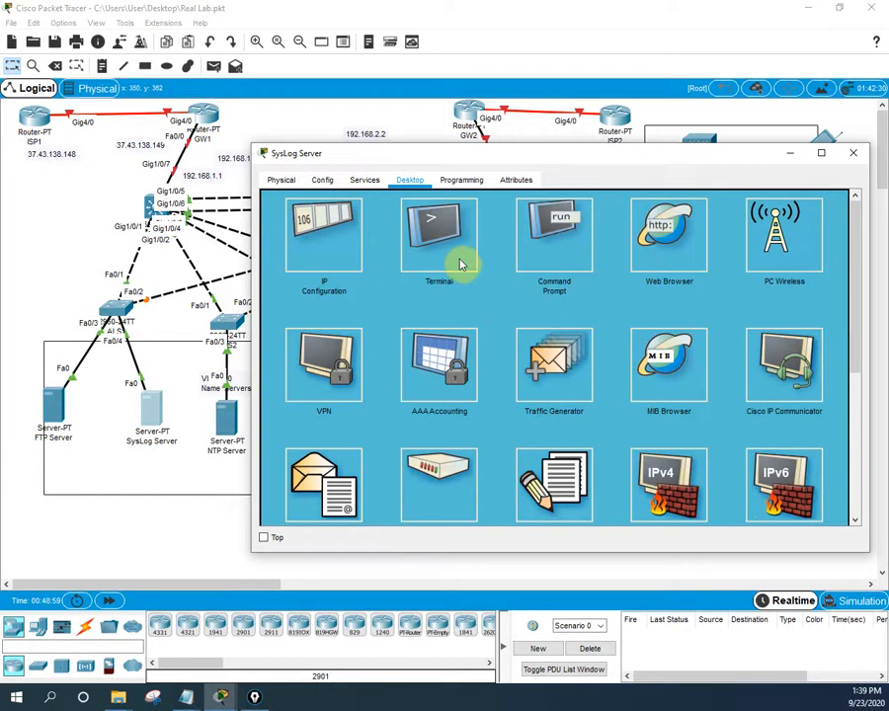
left_click(565, 265)
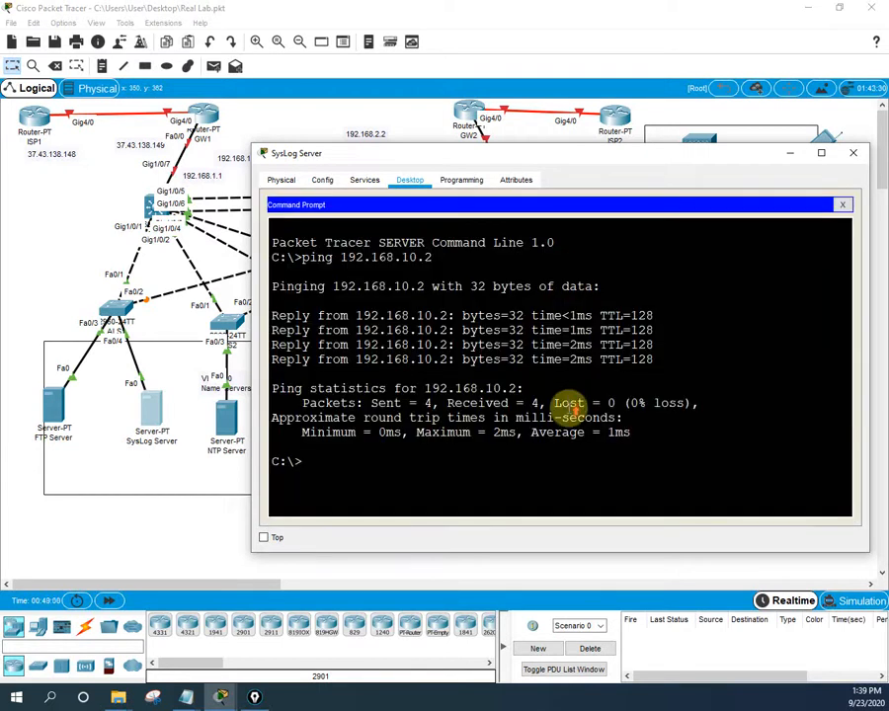
left_click_drag(330, 286, 424, 287)
left_click_drag(379, 311, 303, 286)
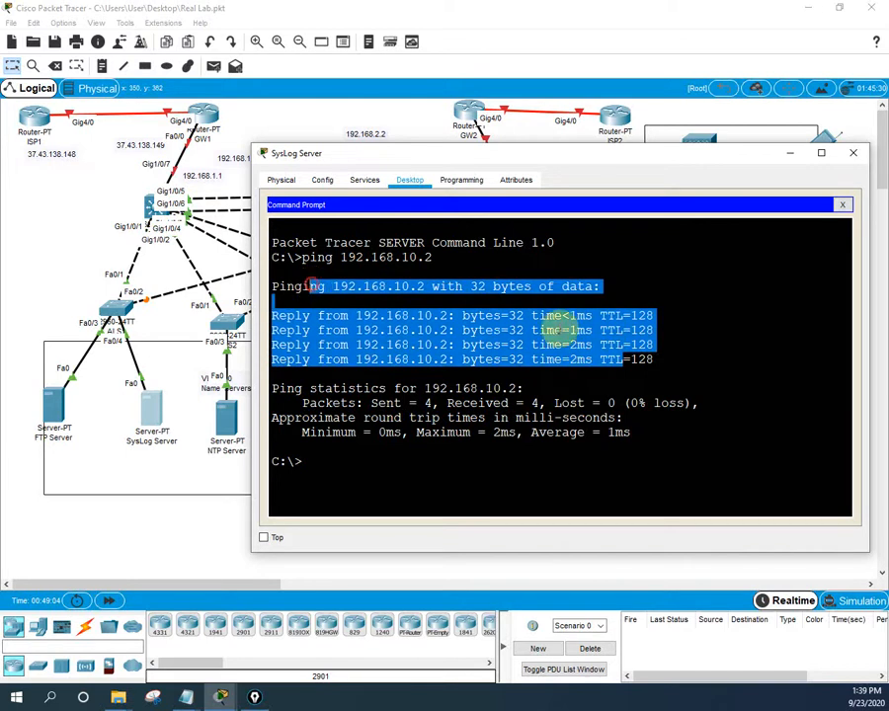
left_click(852, 152)
- Set the NTP Server's IP configuration to DHCP so it requests an IPv4 address
left_click(226, 417)
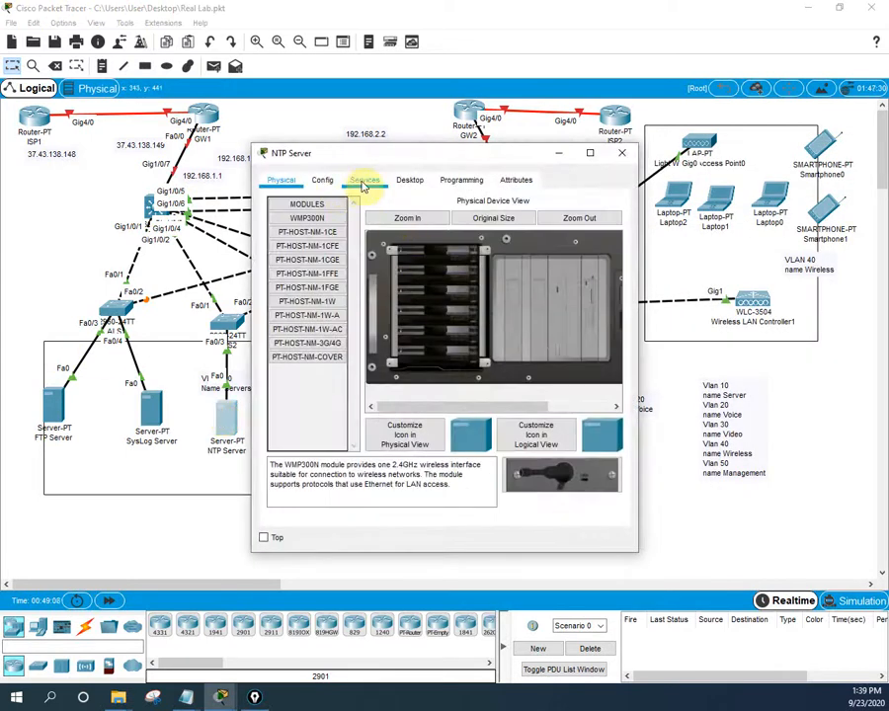
left_click(364, 183)
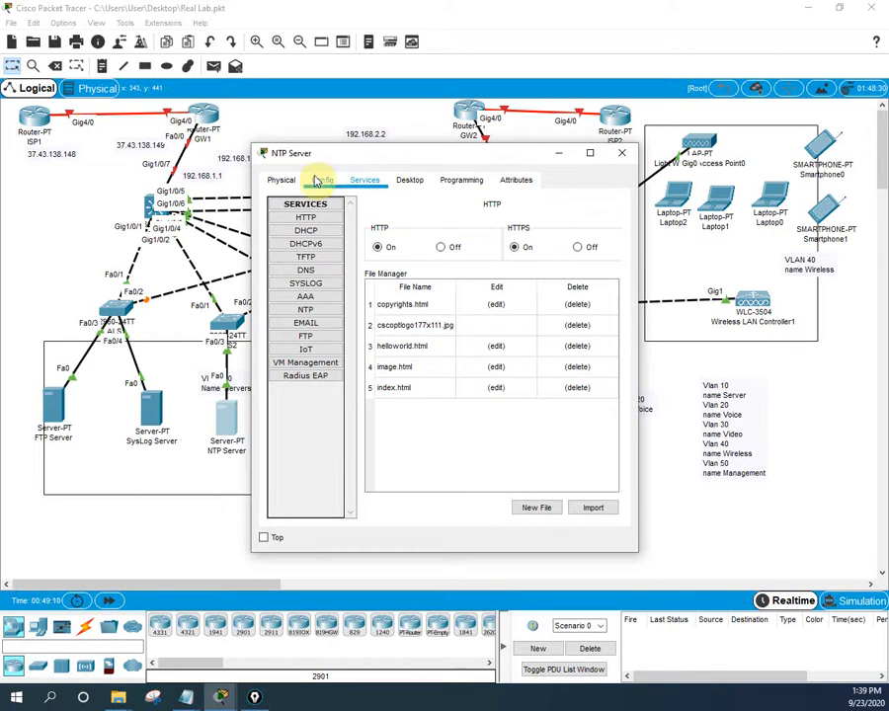
left_click(320, 181)
left_click(367, 185)
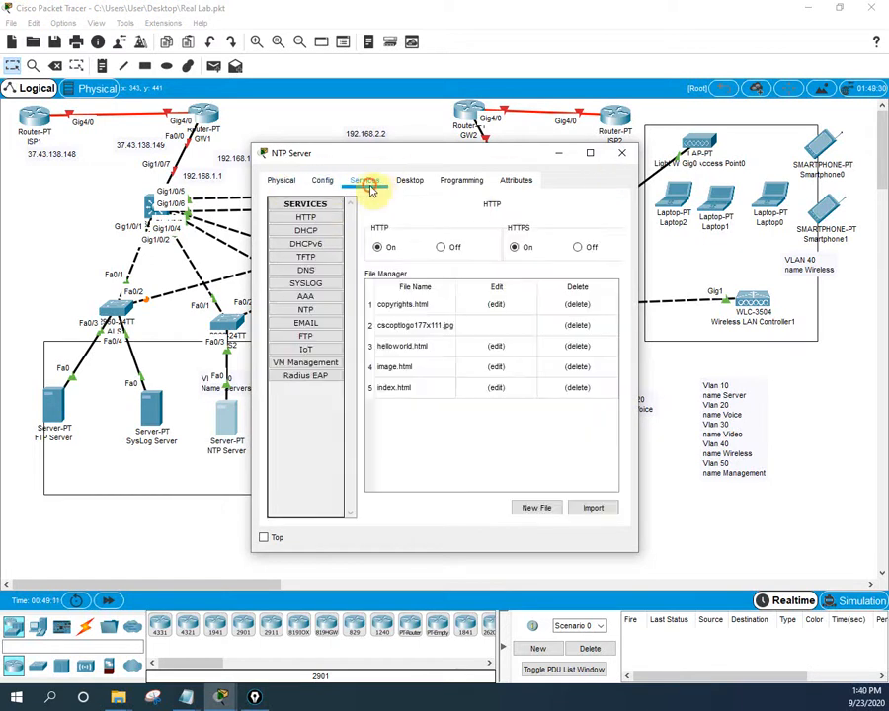
left_click(410, 180)
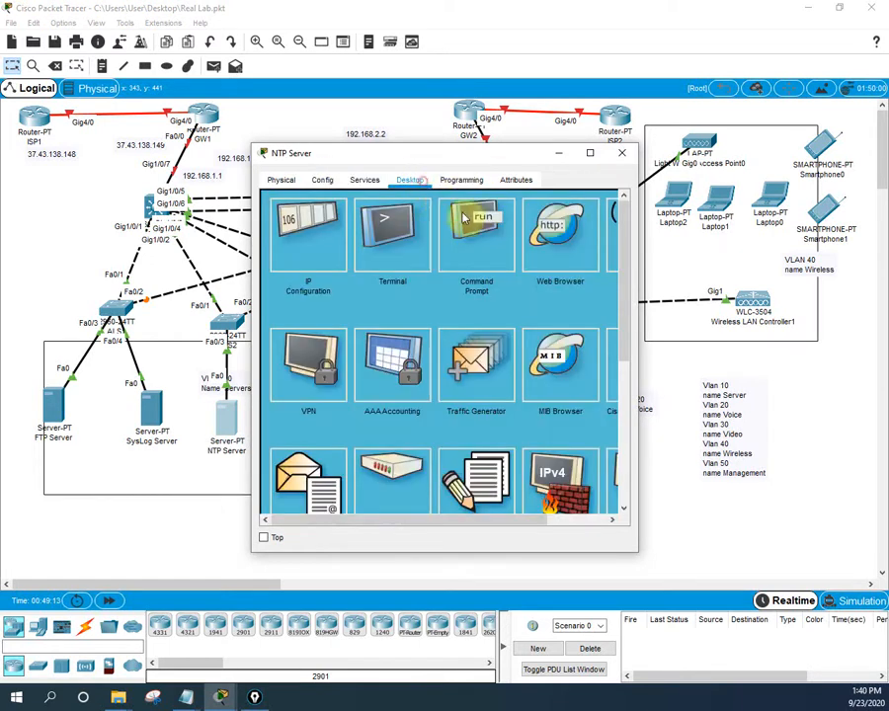
left_click(341, 223)
left_click(284, 240)
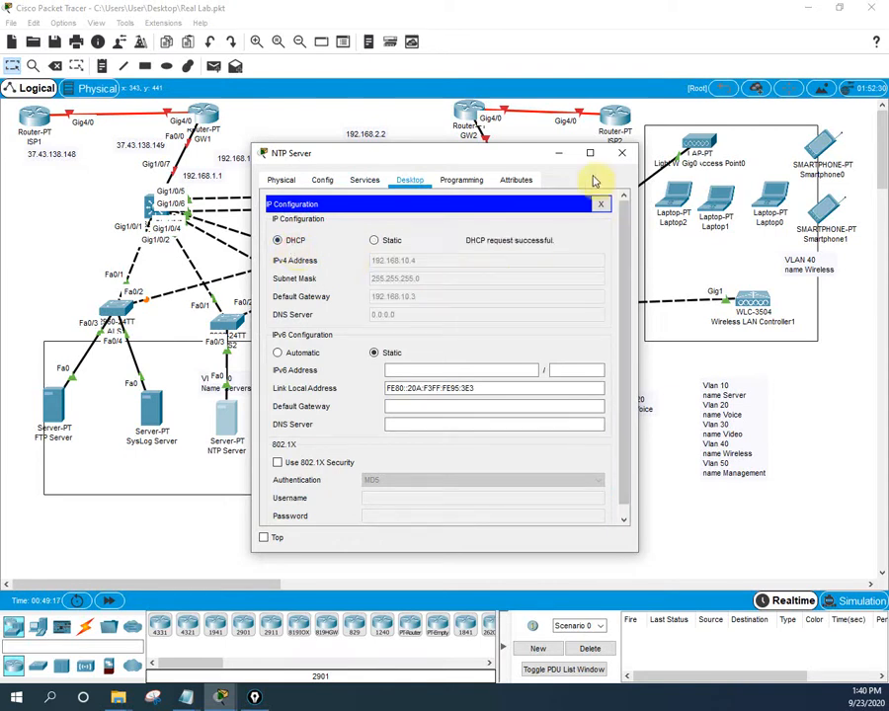
left_click(621, 151)
- Review the IP configurations of PC0 and PC1 in the VLAN 50 area
left_click(361, 436)
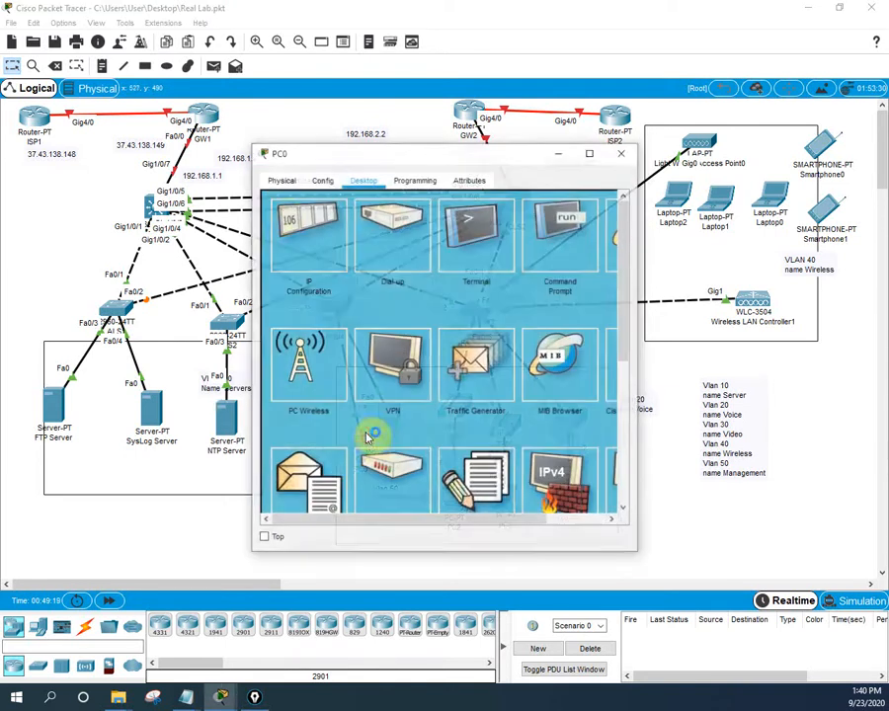
left_click(314, 249)
left_click(621, 152)
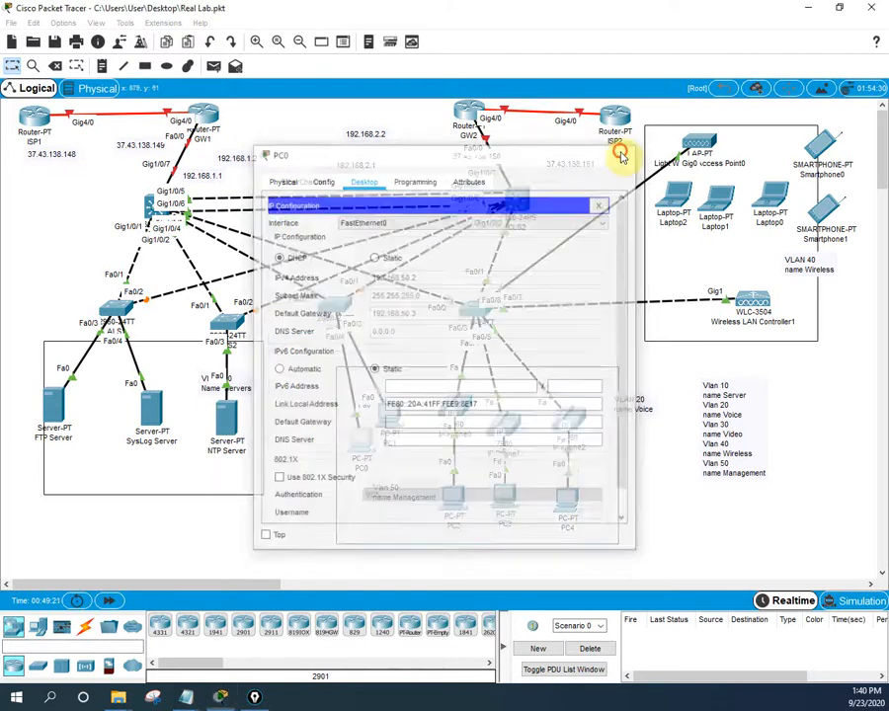
left_click(396, 416)
left_click(316, 247)
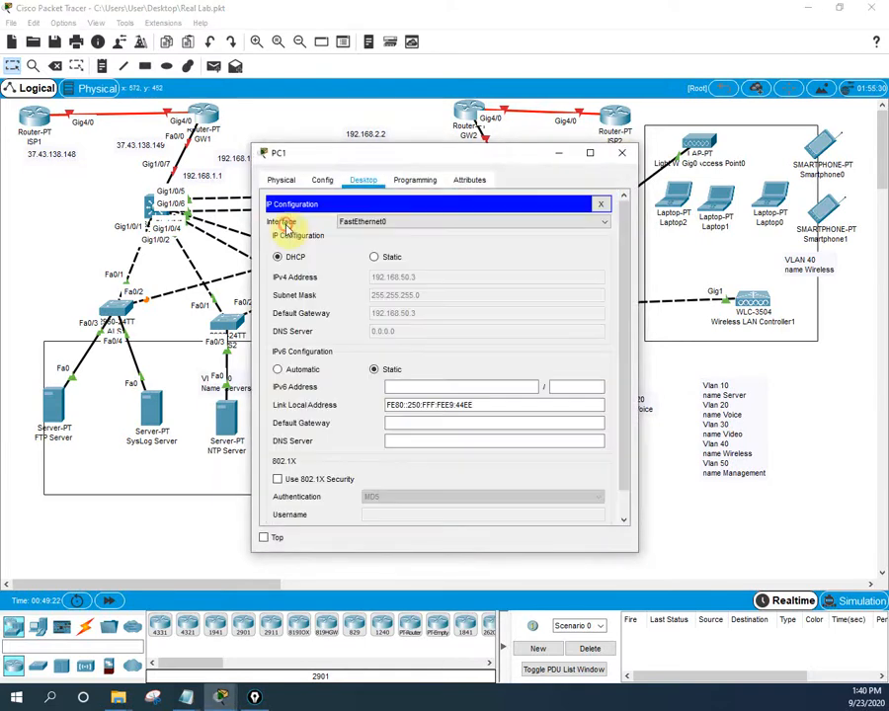
left_click(621, 155)
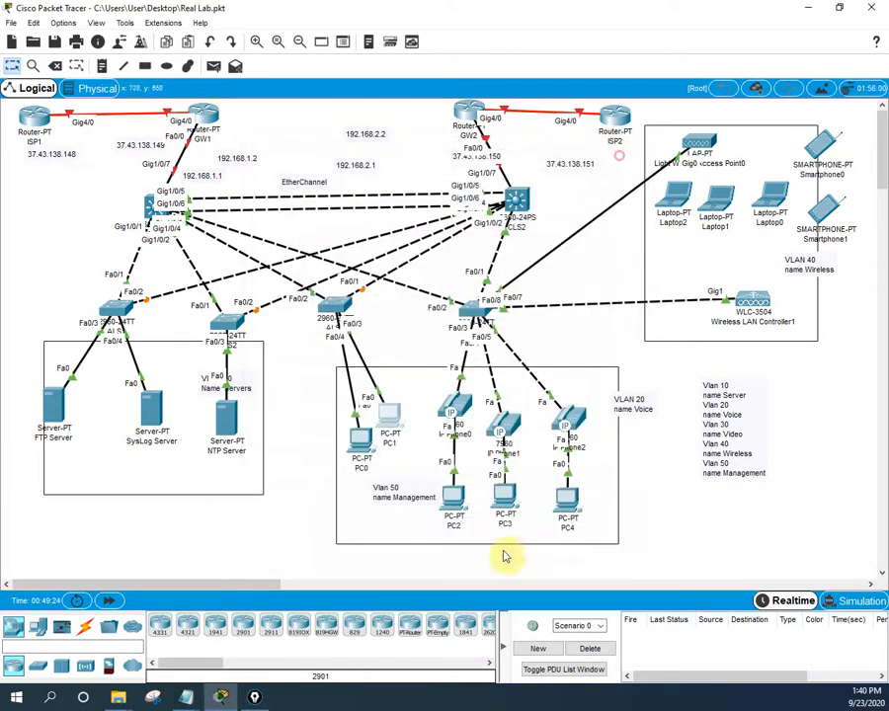
- Set PC2's FastEthernet0 IP configuration to DHCP
left_click(452, 517)
left_click(363, 180)
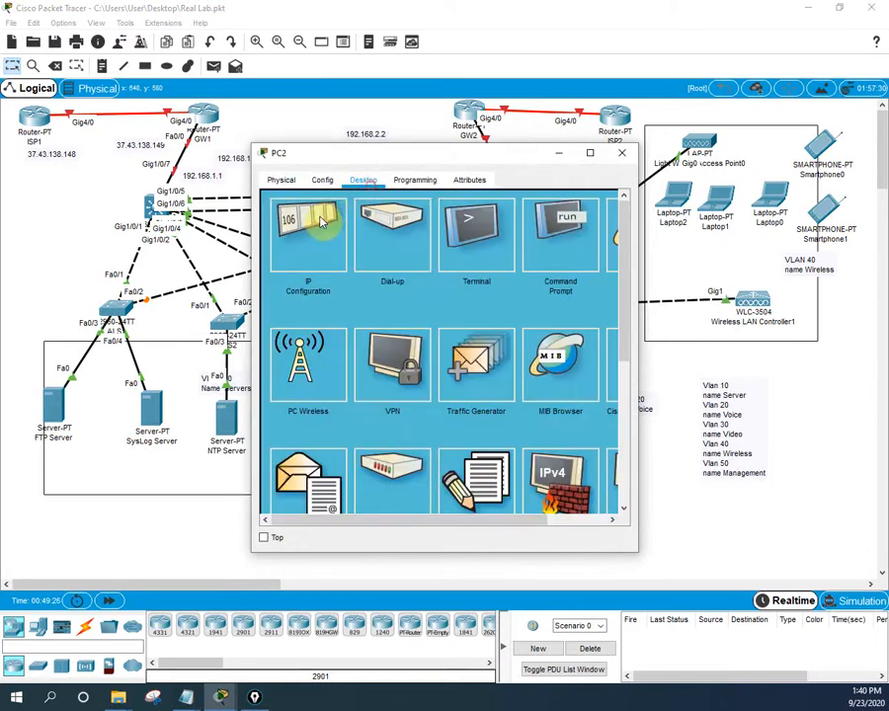
left_click(314, 221)
left_click(280, 256)
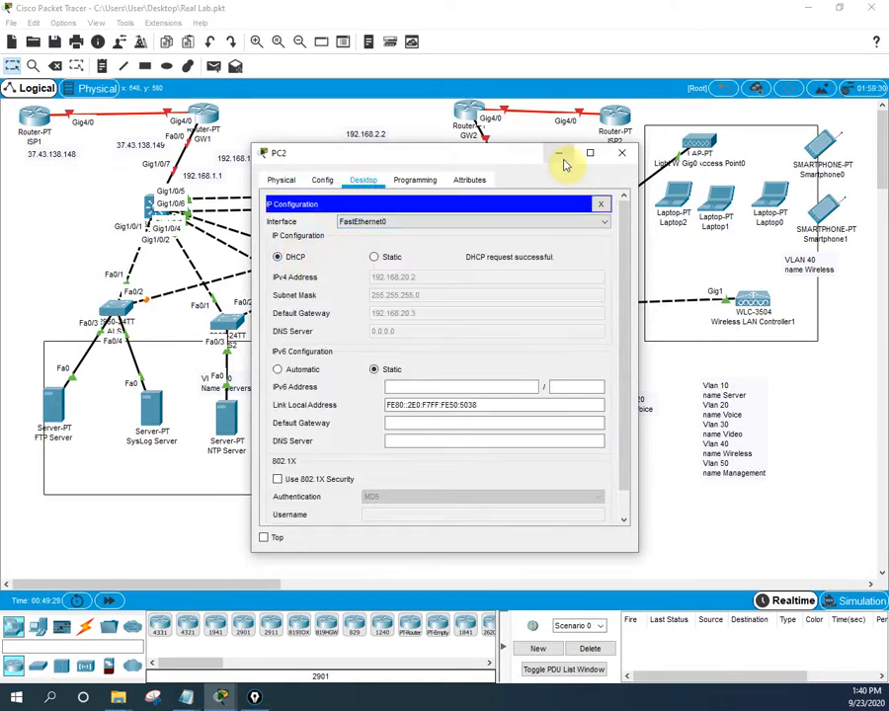
left_click(621, 153)
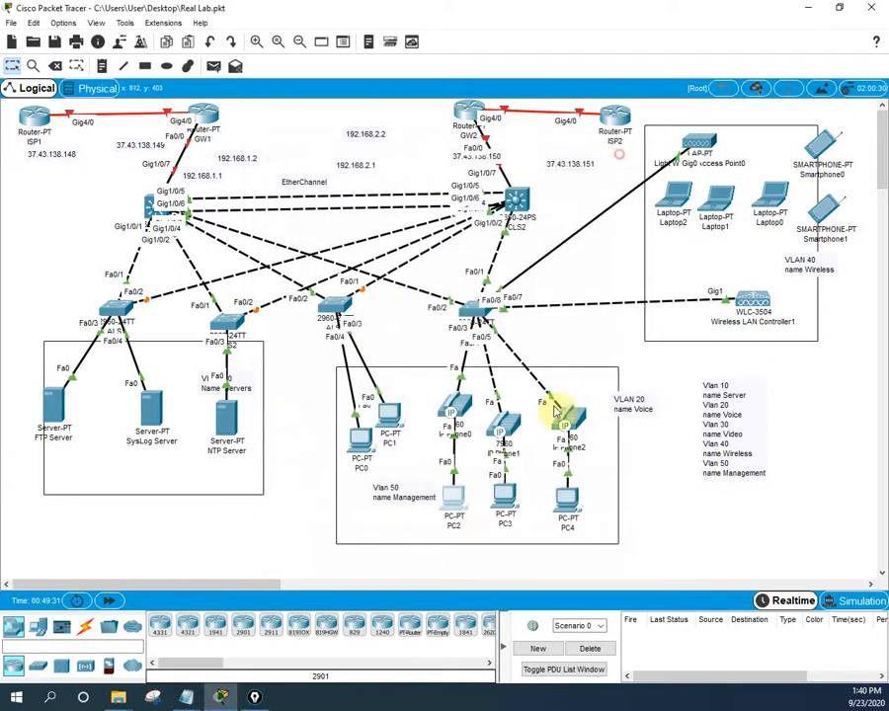
- Set PC3's FastEthernet0 IP configuration to DHCP
left_click(504, 496)
left_click(362, 179)
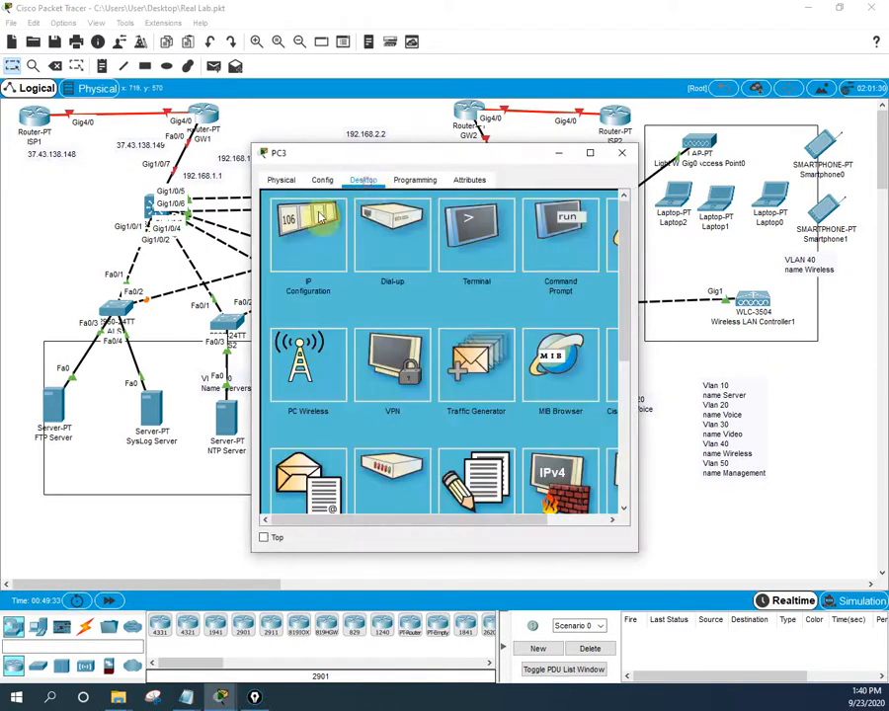
left_click(319, 217)
left_click(277, 257)
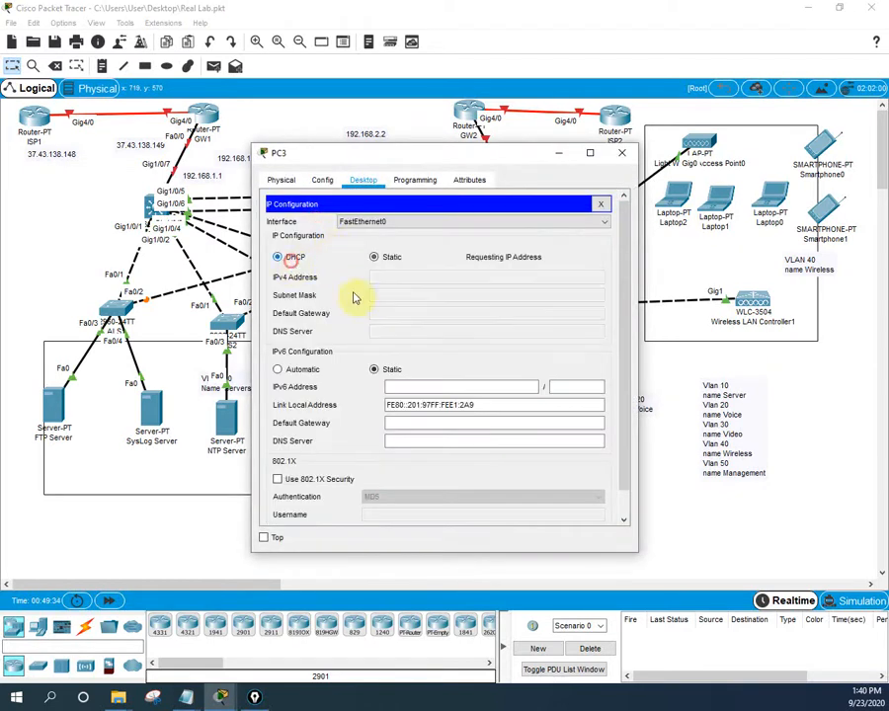
left_click(620, 153)
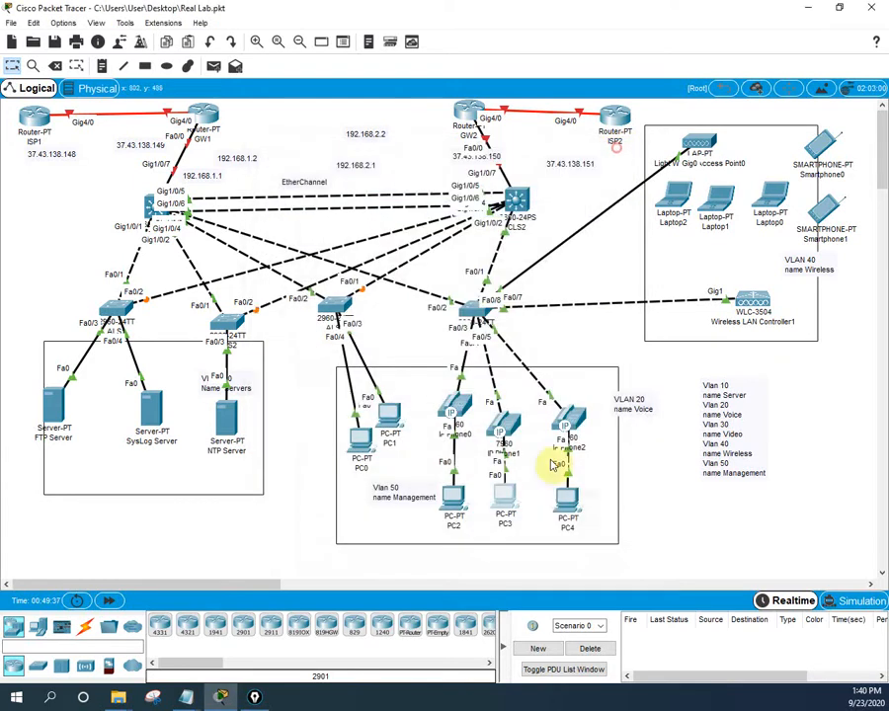
- Set PC4's FastEthernet0 IP configuration to DHCP and recheck its address settings
left_click(567, 513)
left_click(362, 180)
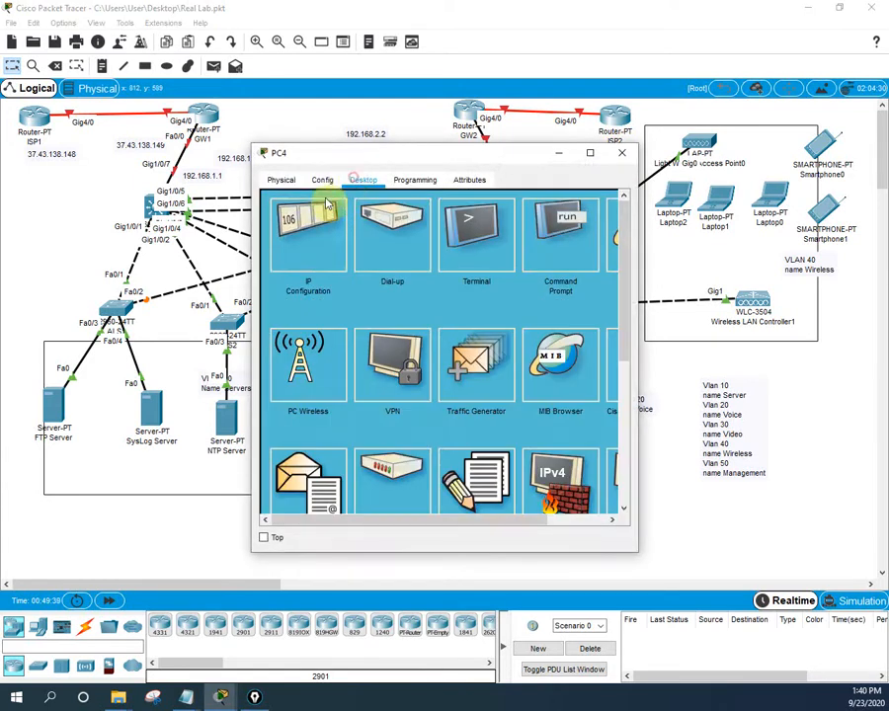
left_click(312, 218)
left_click(278, 257)
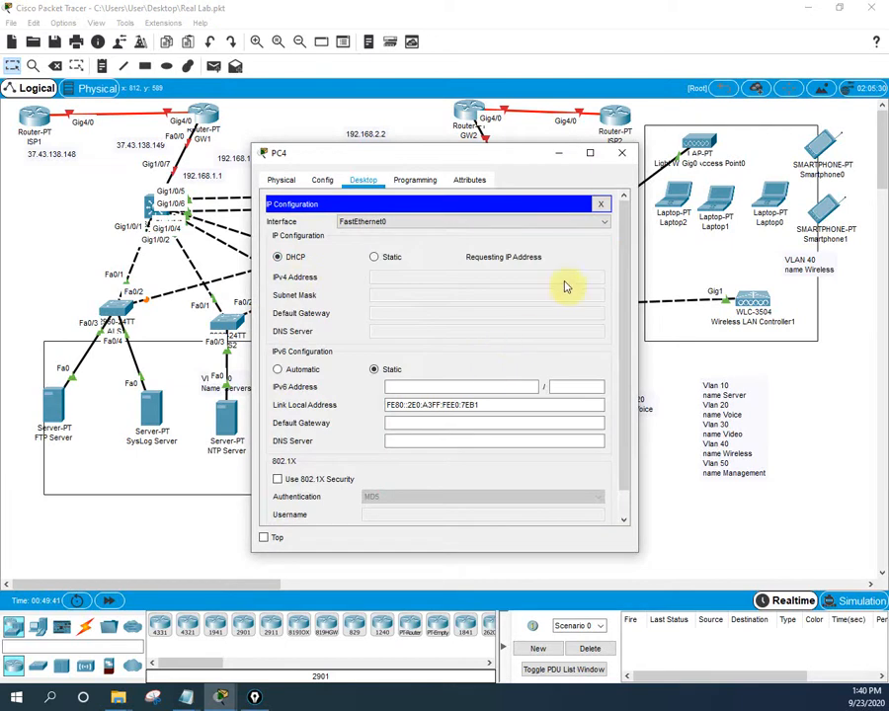
left_click(622, 155)
left_click(568, 508)
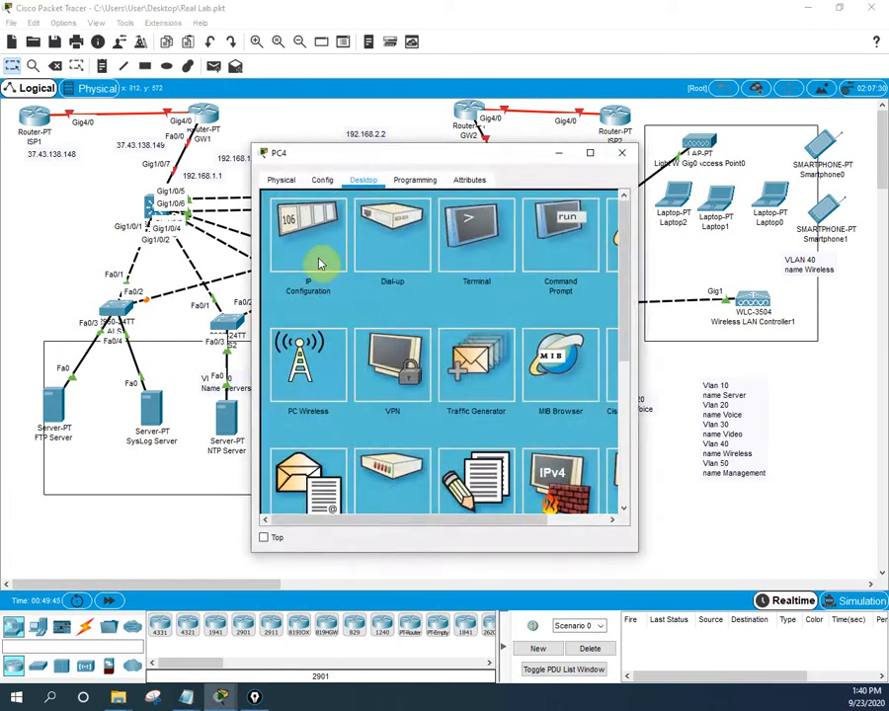
left_click(318, 262)
left_click(603, 153)
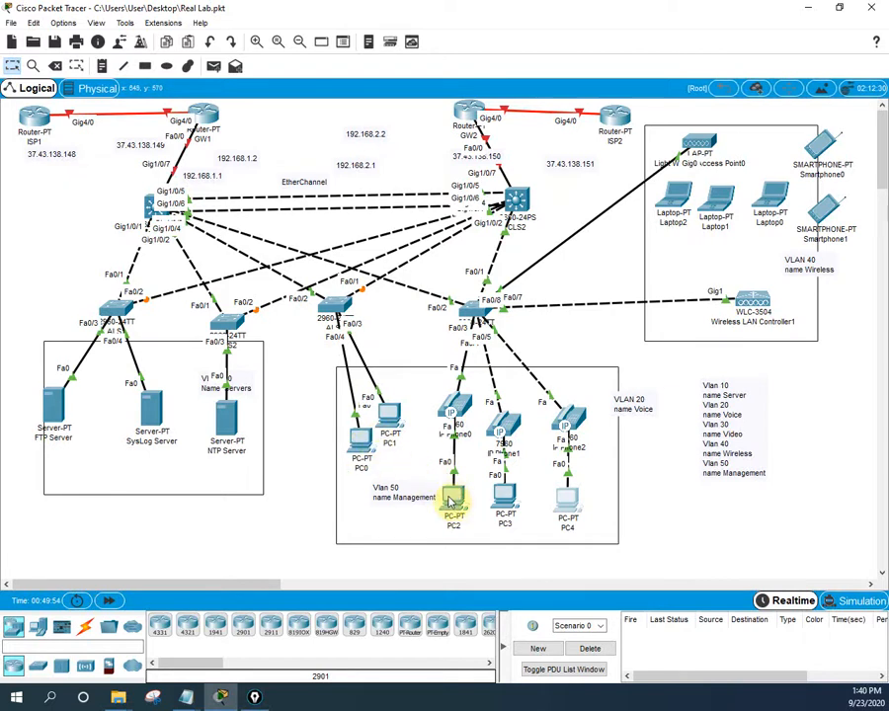
- Review PC0's IP configuration in the VLAN 50 area
left_click(360, 435)
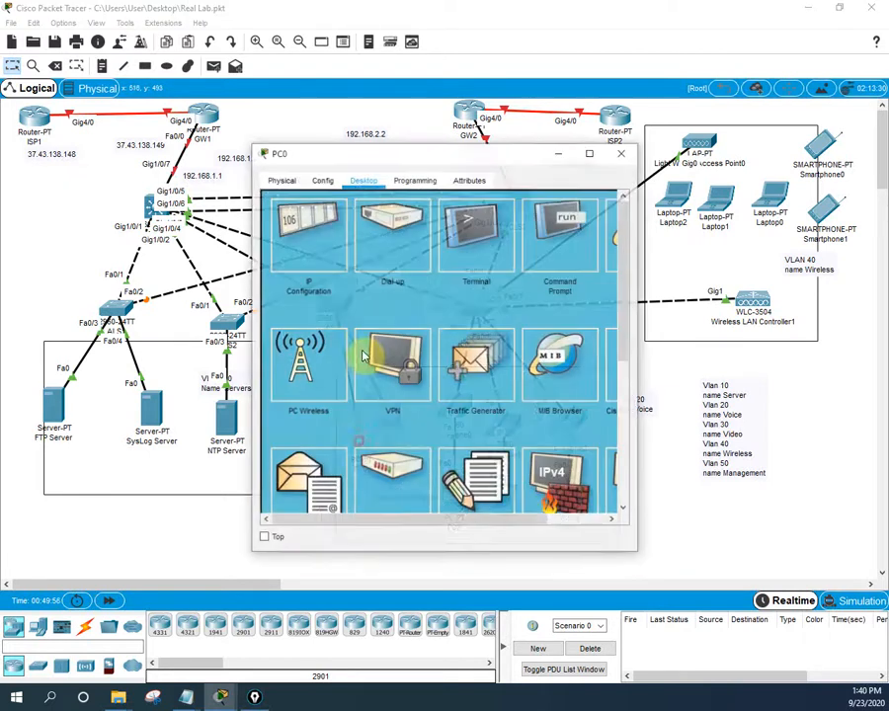
left_click(307, 222)
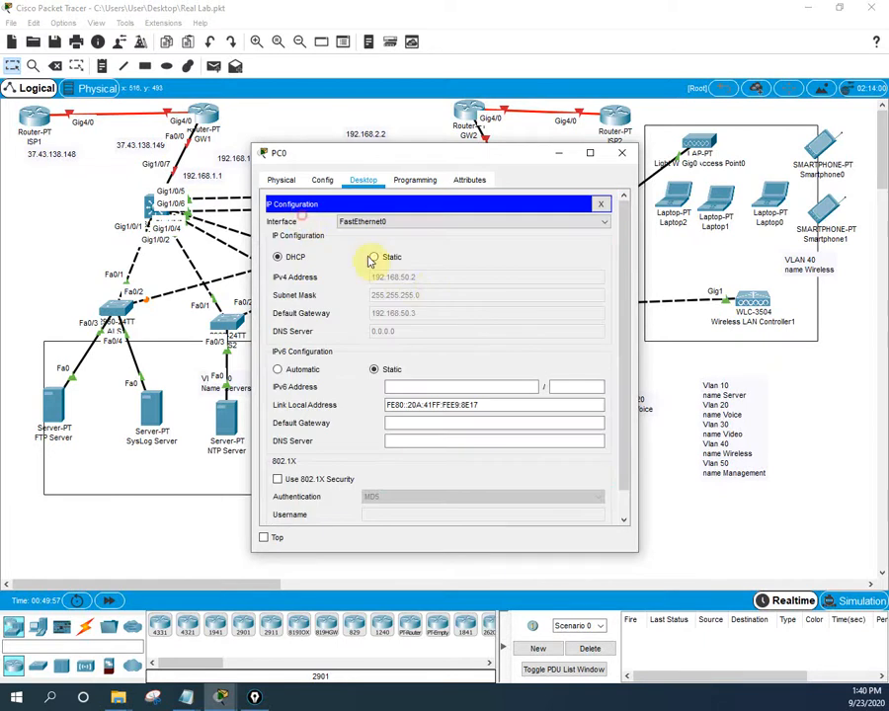
left_click(599, 209)
left_click(621, 153)
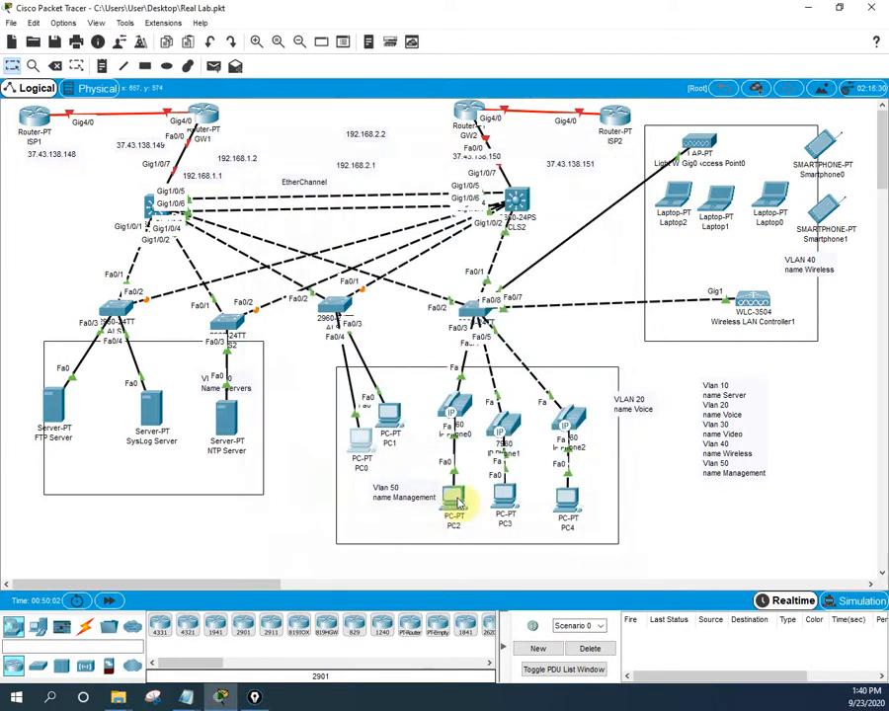
- Review the IP configurations of PC2 and PC3 behind the IP phones
left_click(452, 494)
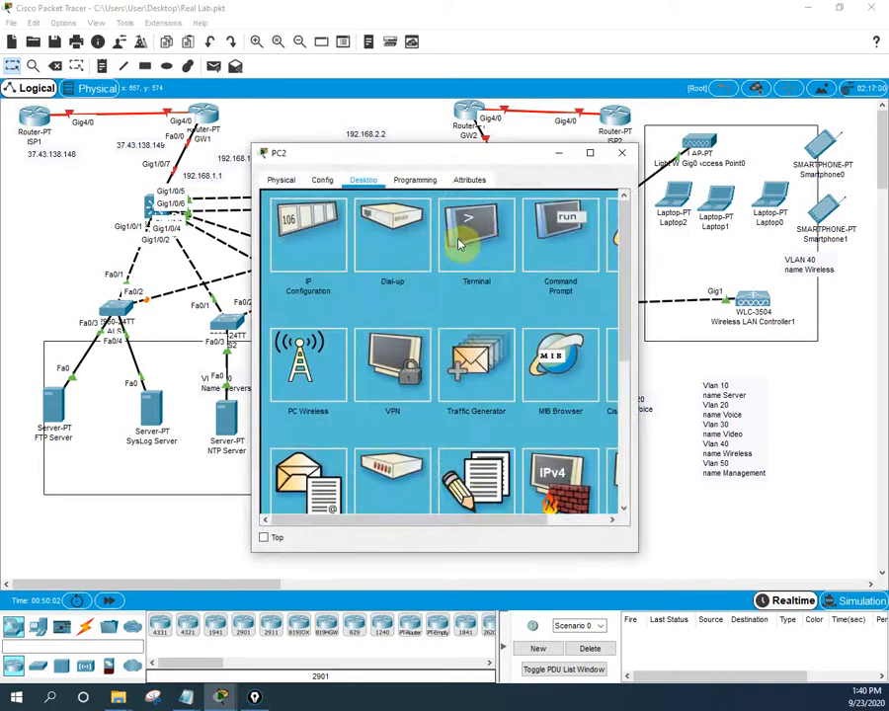
left_click(297, 235)
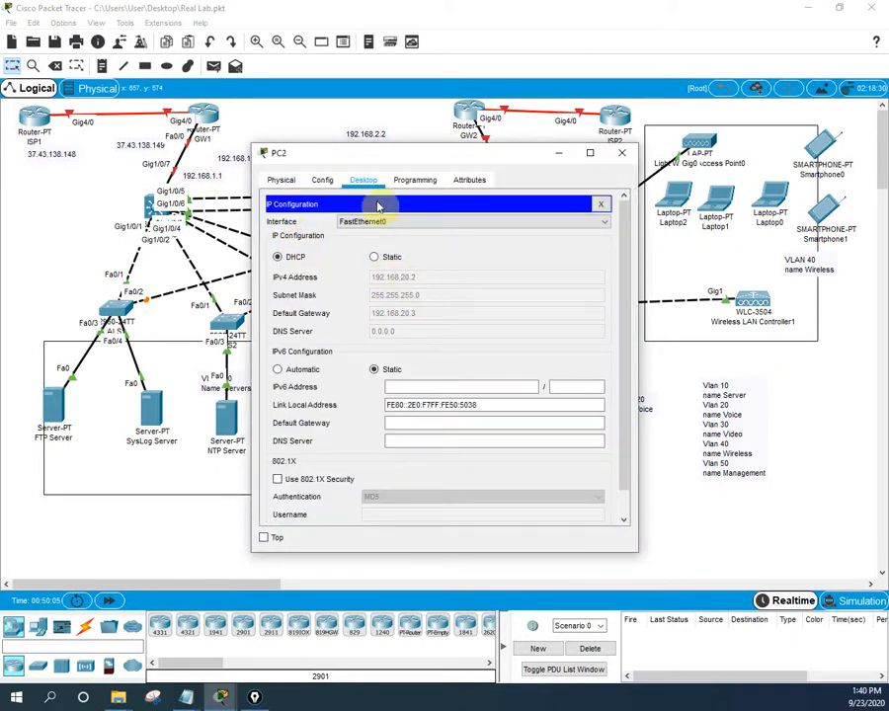
left_click(621, 153)
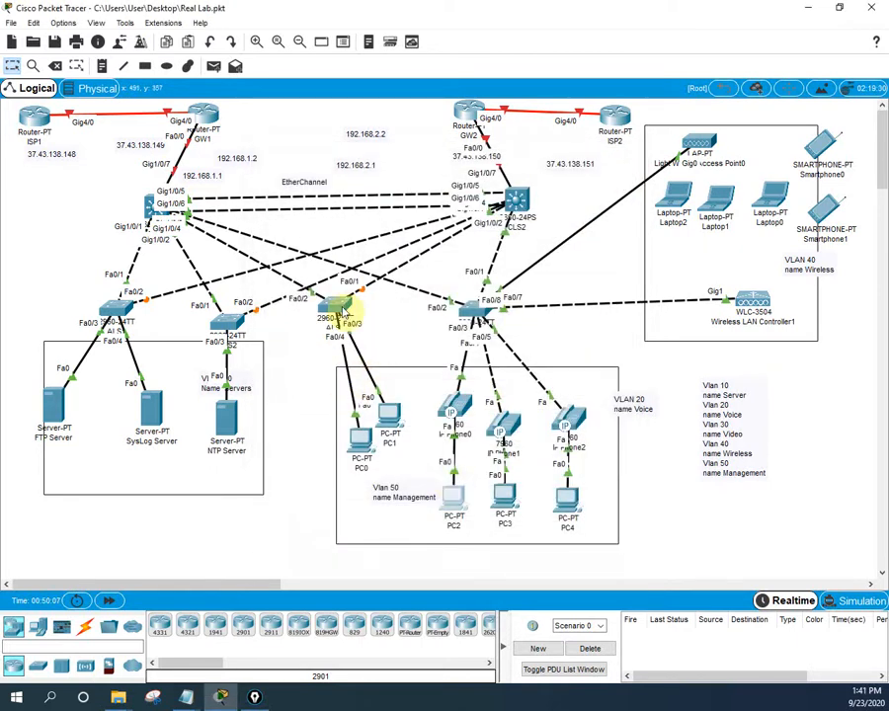
left_click(502, 494)
left_click(297, 250)
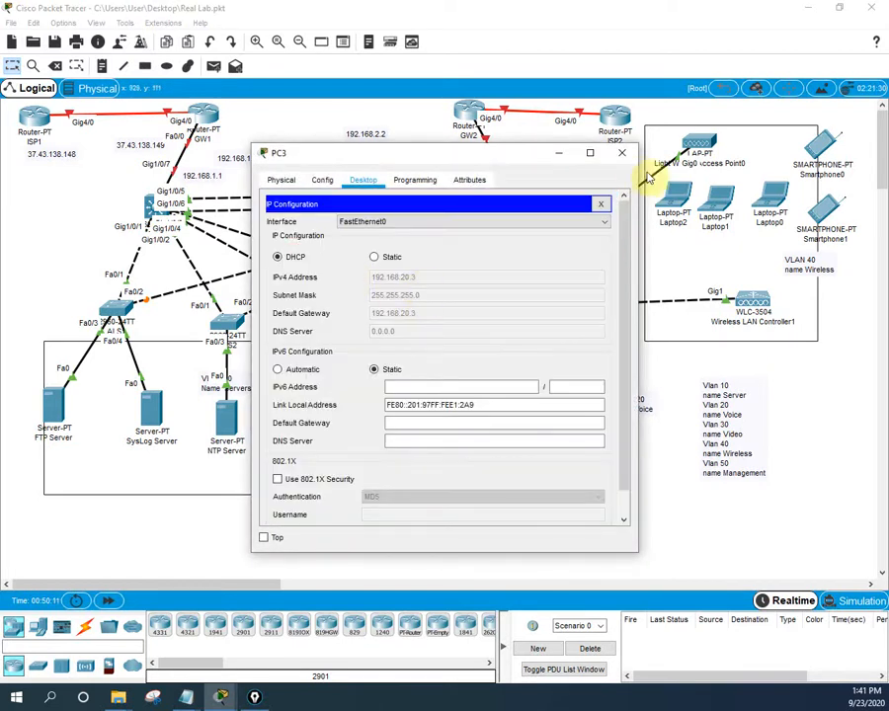
left_click(601, 204)
left_click(622, 153)
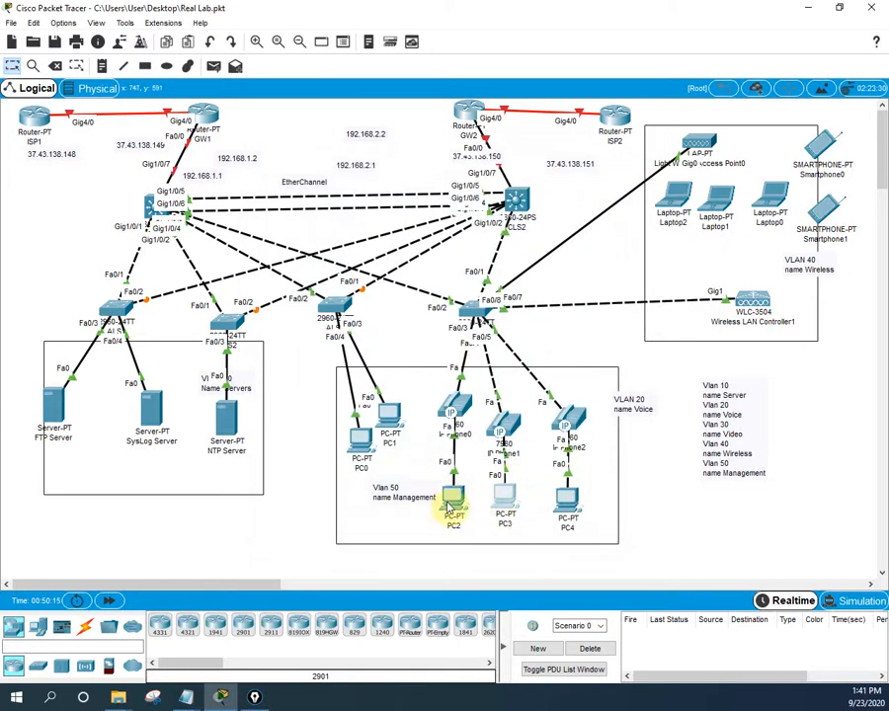
- Recheck PC2's IP configuration and run ipconfig in its command prompt, widening the window to read the output
left_click(454, 504)
left_click(297, 237)
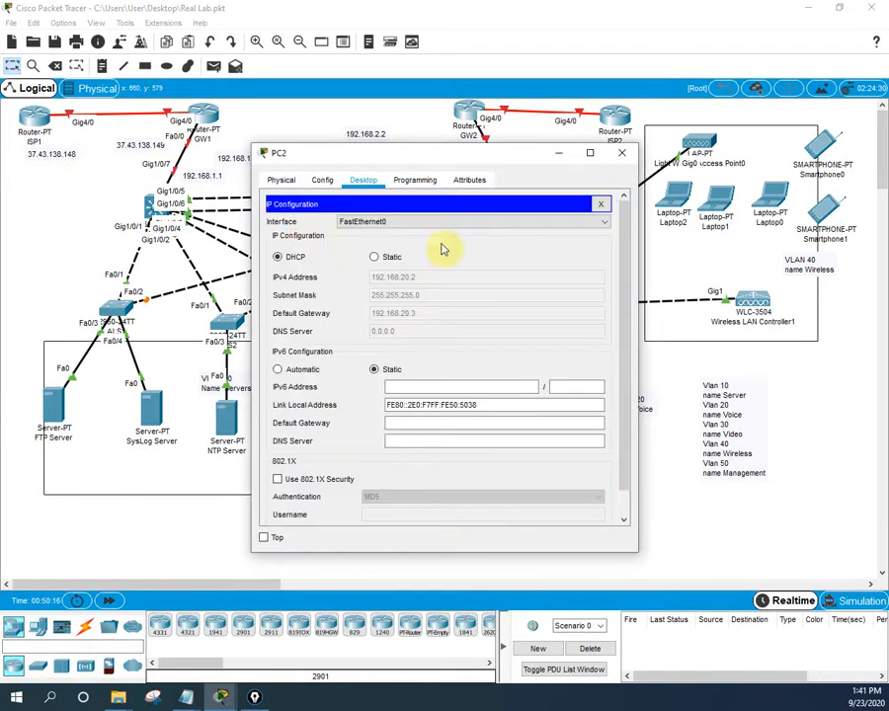
left_click(599, 205)
left_click(506, 245)
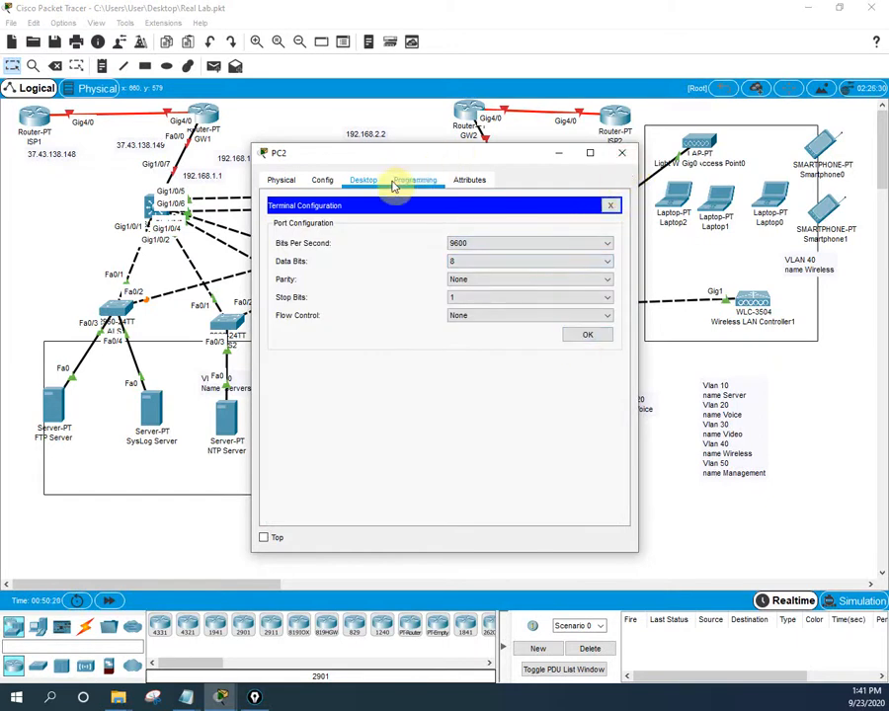
left_click(611, 206)
left_click(553, 238)
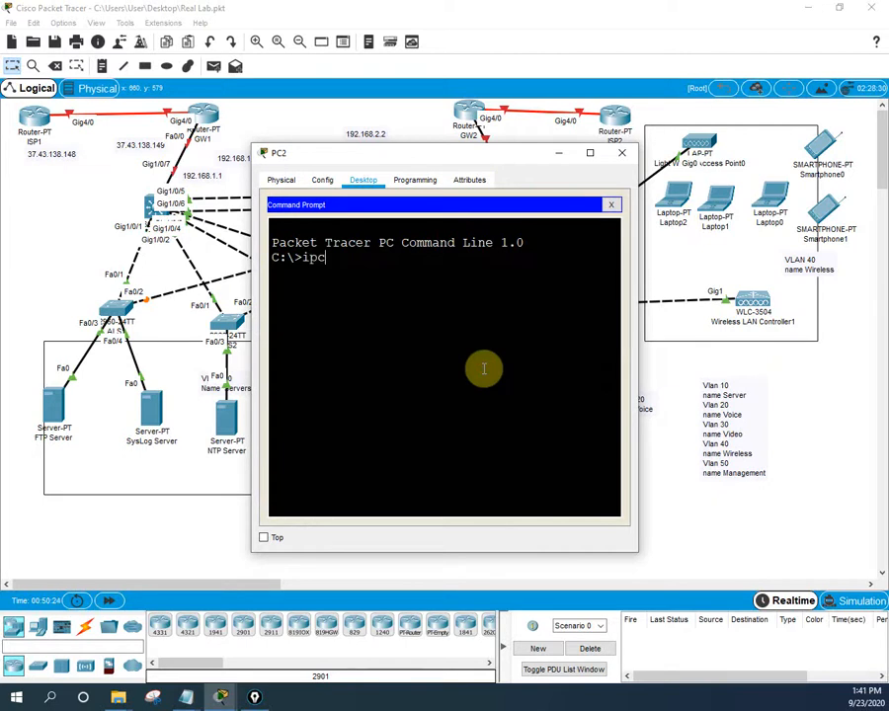
type("ipconfig")
key("Return")
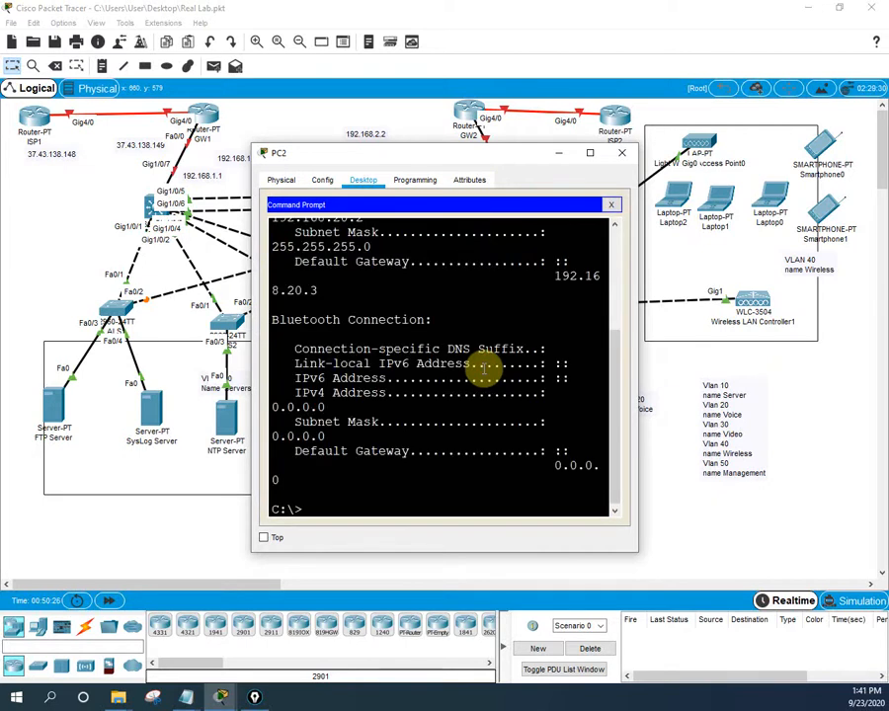
left_click_drag(637, 284, 877, 299)
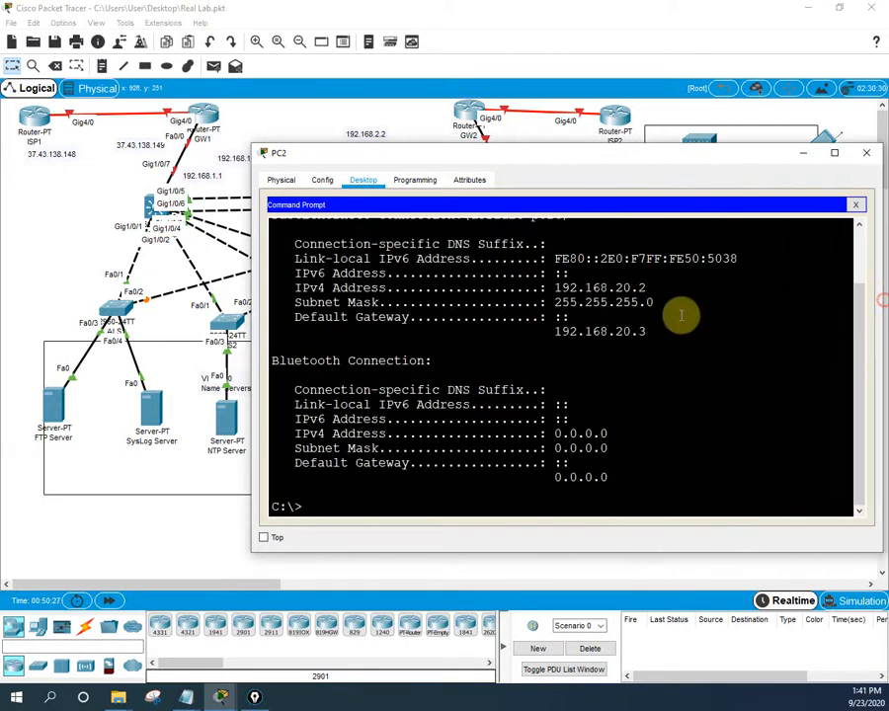
- Ping 192.168.20.3 from PC2 to test connectivity to PC3, and close PC2's window
left_click(763, 380)
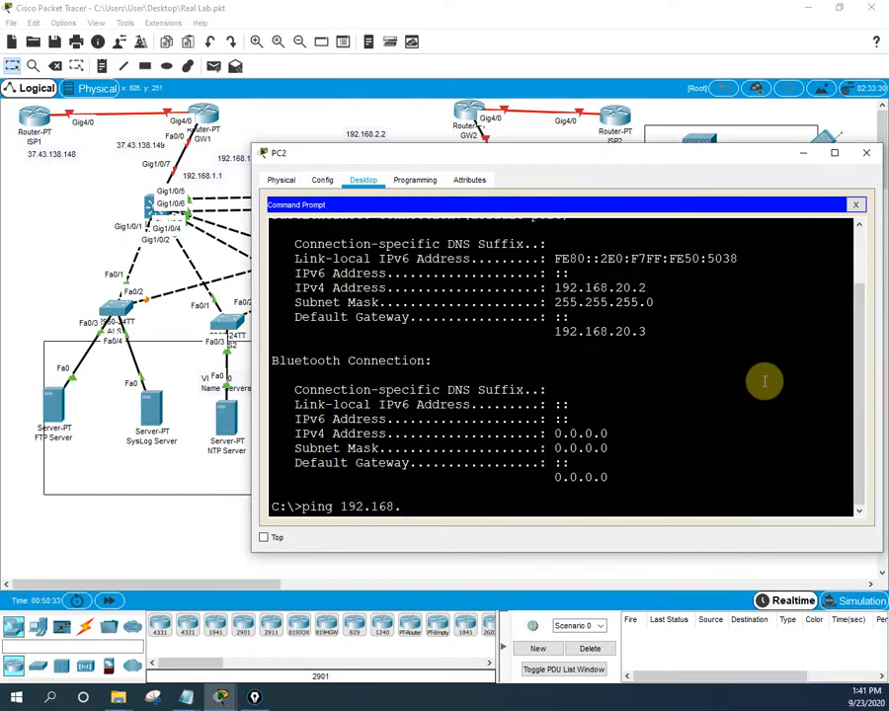
key("Return")
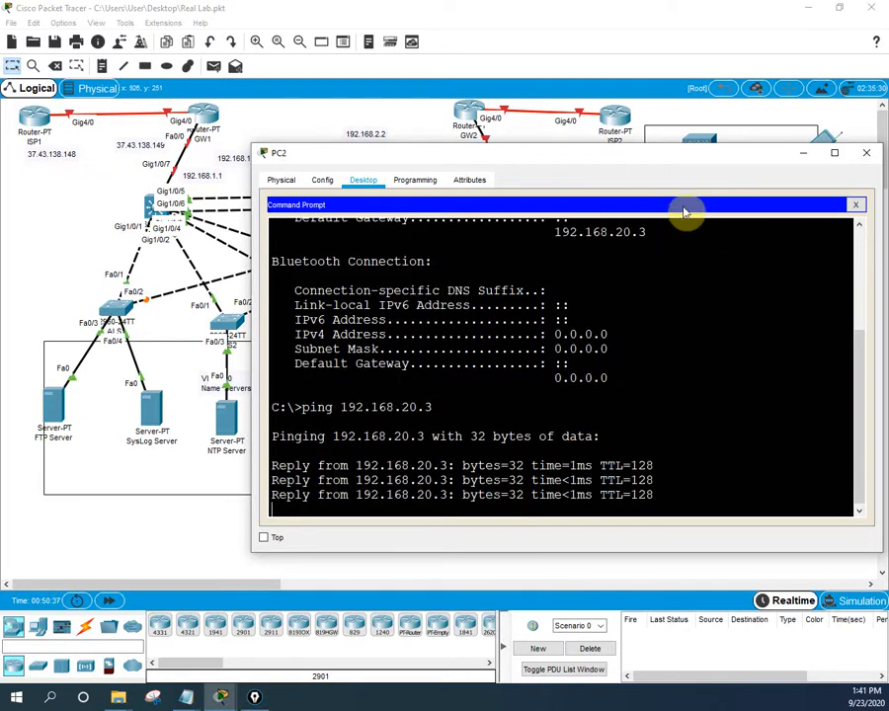
left_click_drag(667, 157, 508, 486)
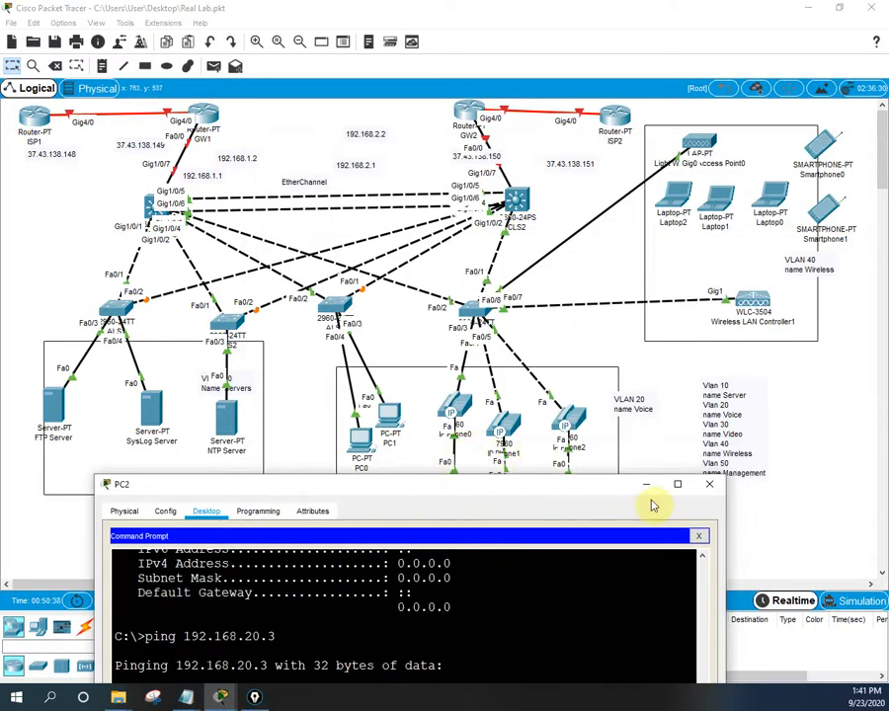
left_click(709, 484)
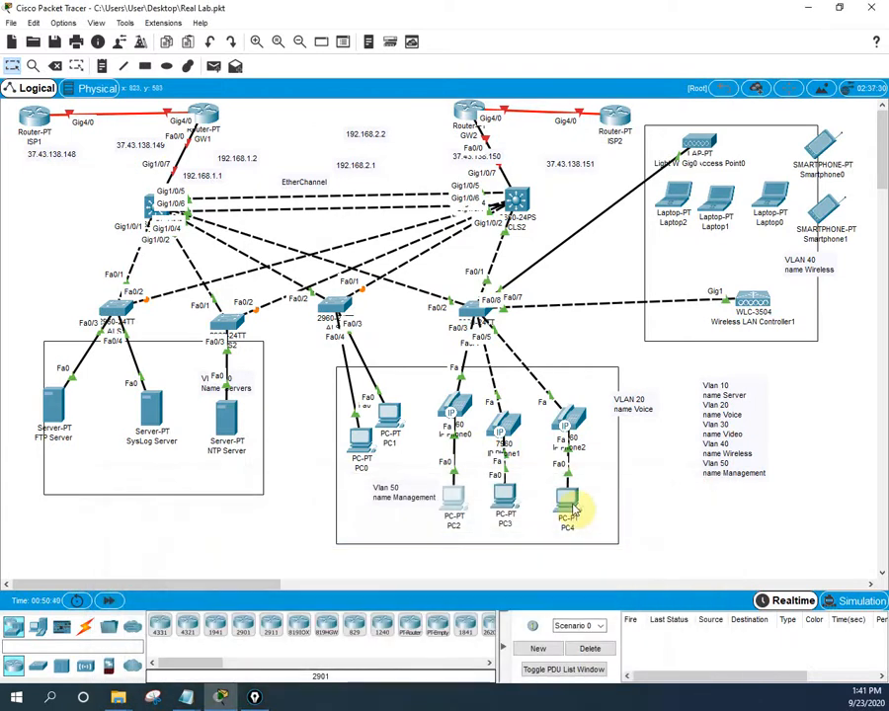
mouse_move(575, 507)
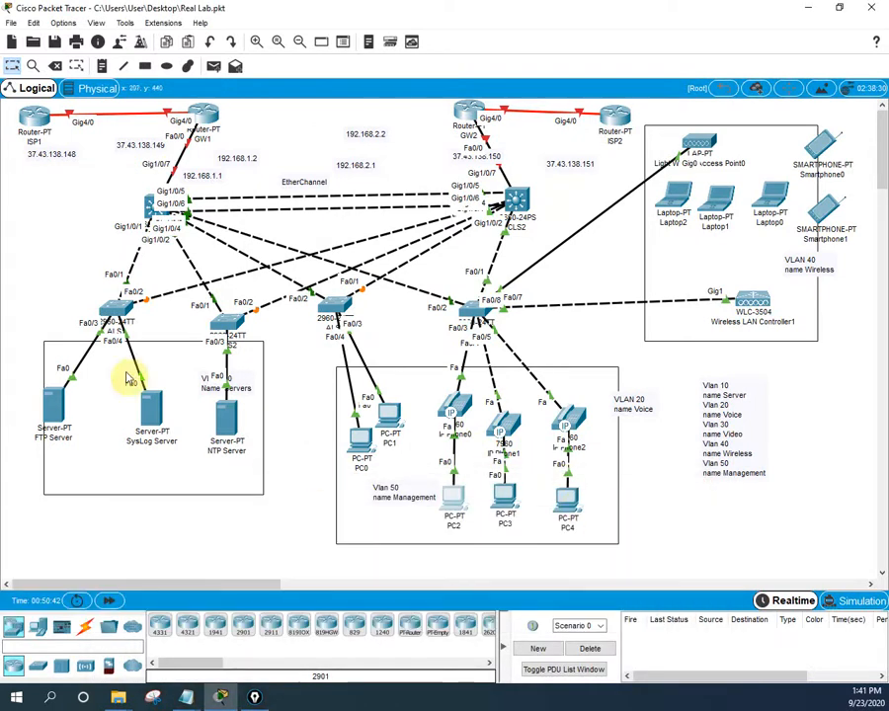
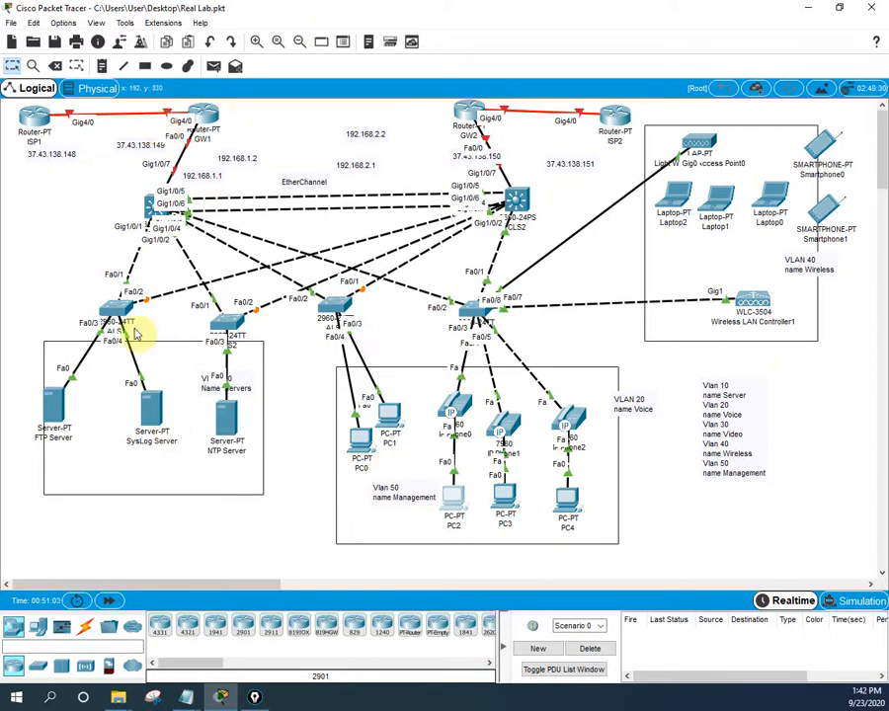
- Switch to the untitled Notepad notes and review the lab's step list, highlighting Step6: HSRP
left_click(185, 698)
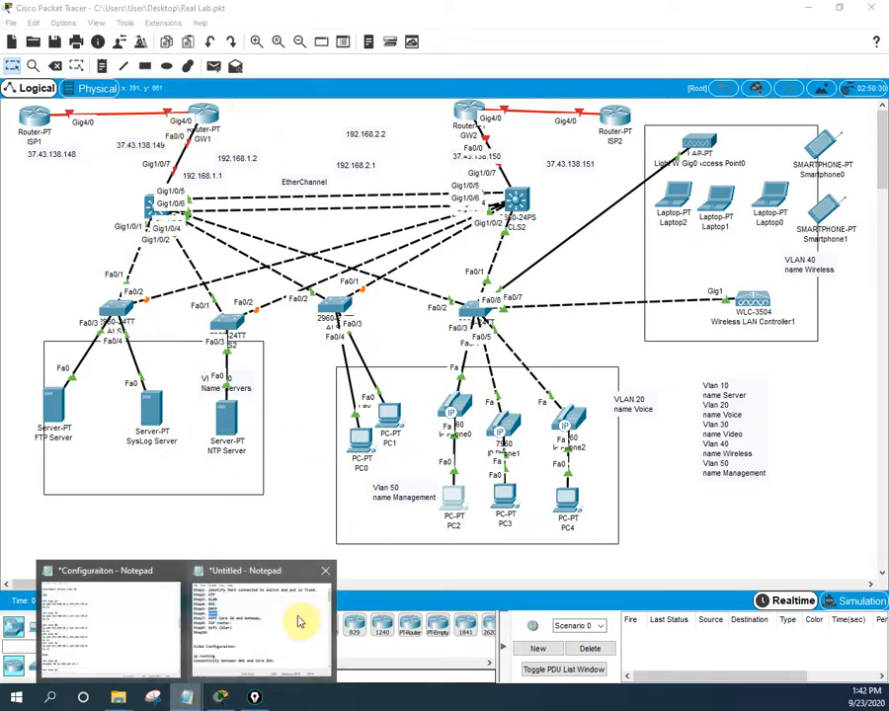
left_click(301, 620)
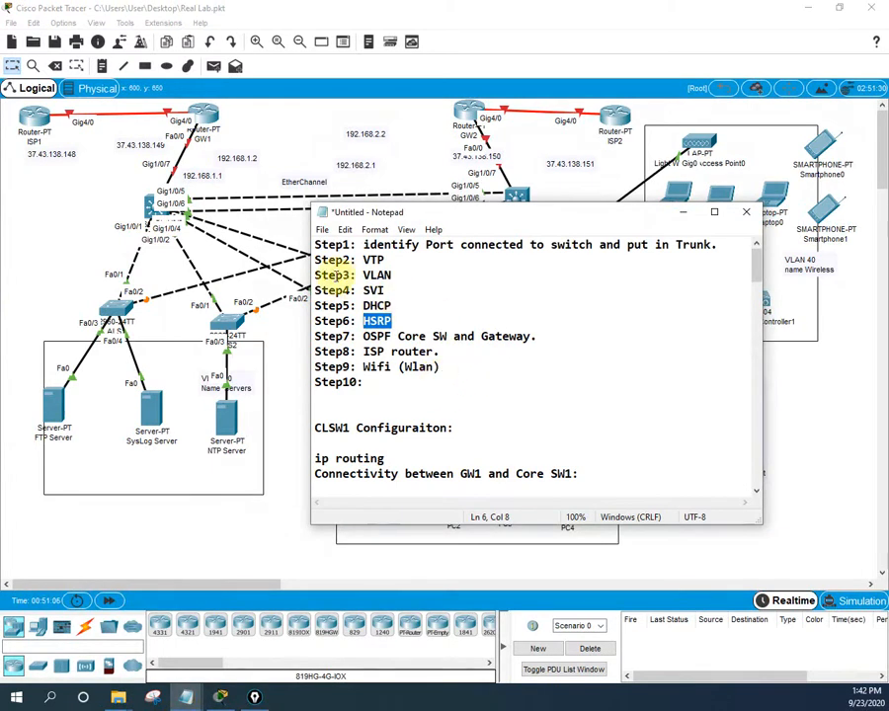
left_click_drag(363, 259, 370, 321)
left_click(387, 277)
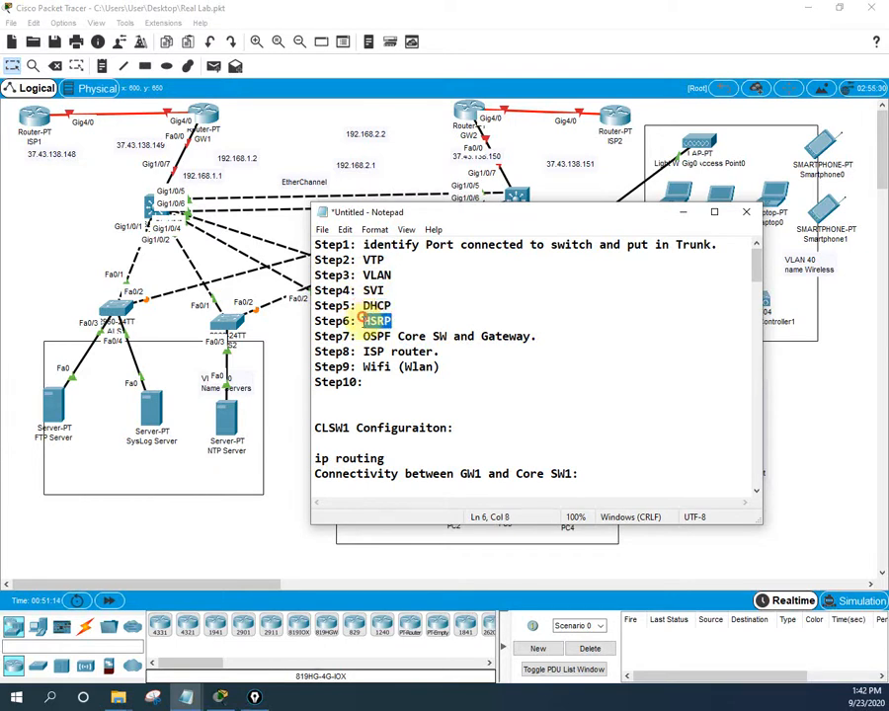
left_click_drag(362, 336, 476, 376)
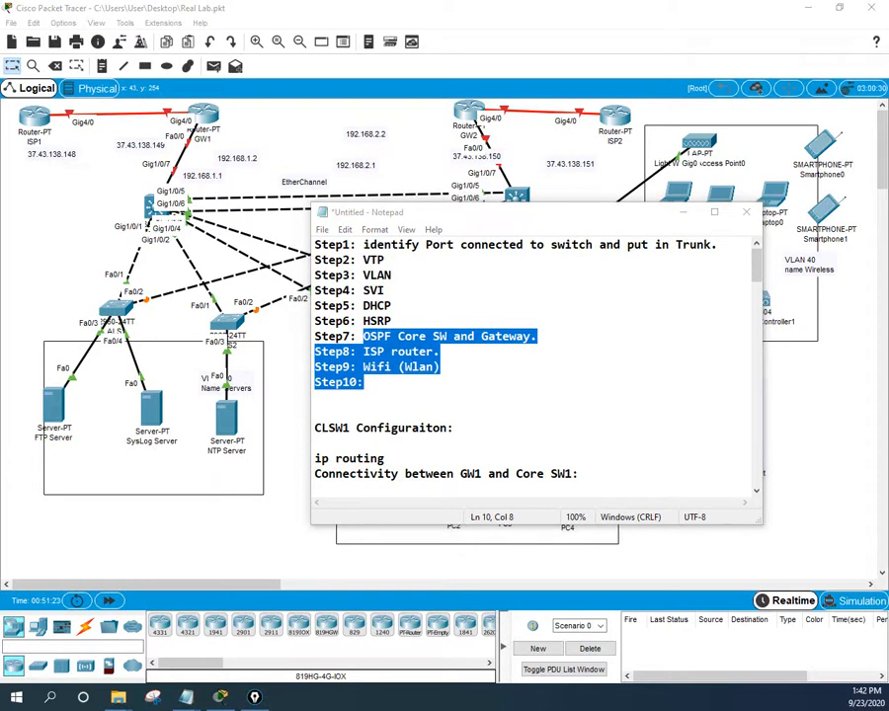
left_click(468, 348)
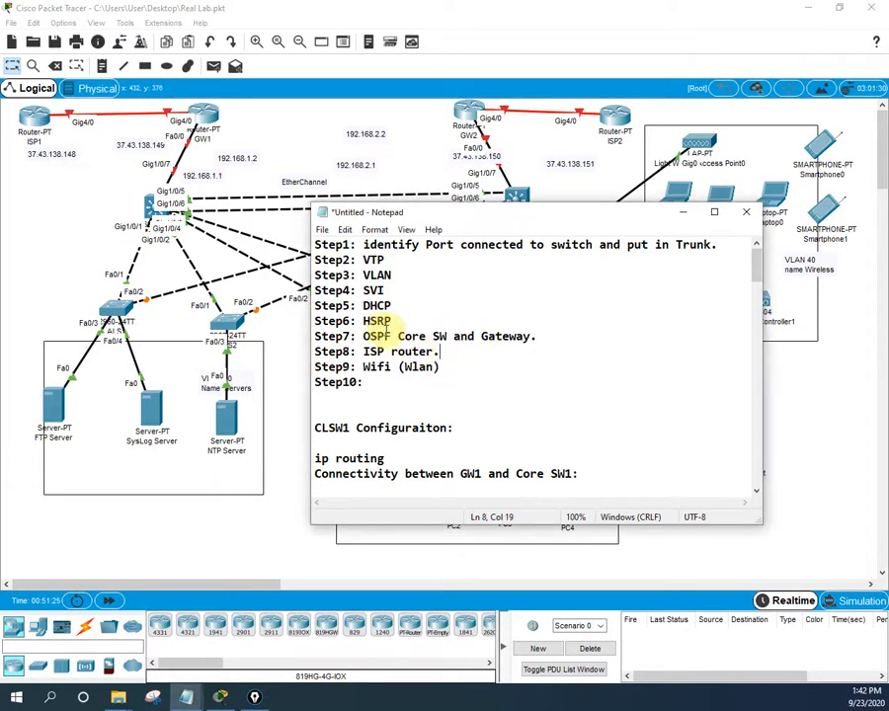
left_click_drag(392, 321, 308, 321)
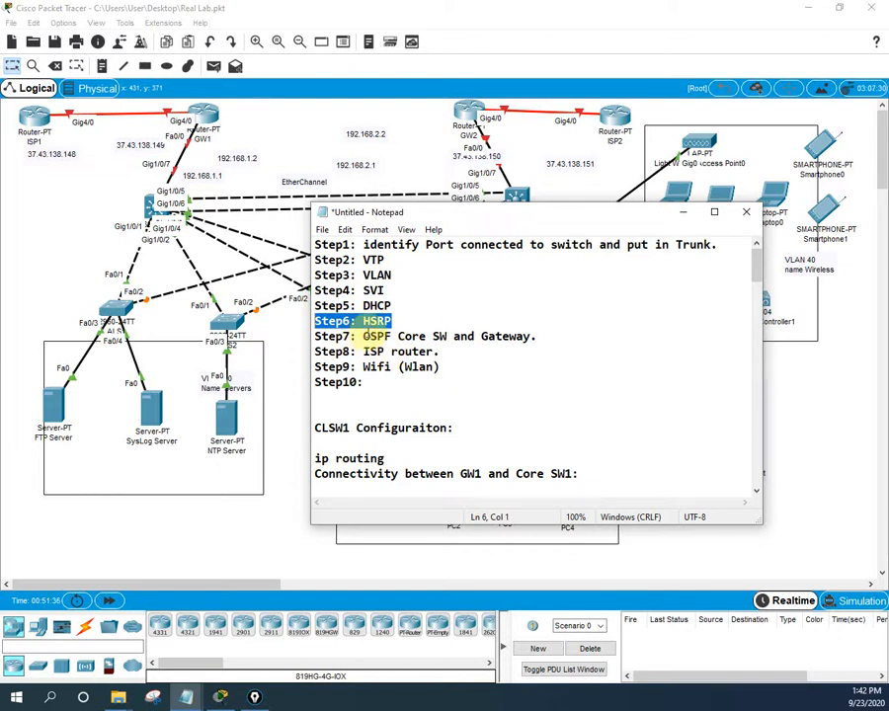
- In the notes, insert a dashed separator line and an "HSRP:" heading between the SVI configuration and the DHCP section
scroll(381, 338, "down", 10)
scroll(380, 339, "down", 4)
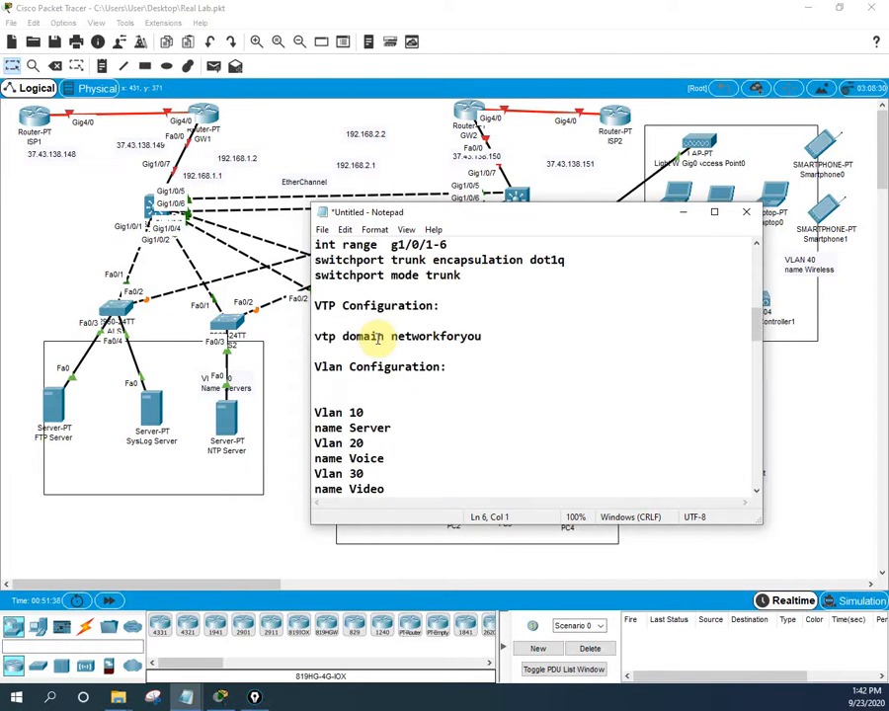
scroll(379, 339, "down", 15)
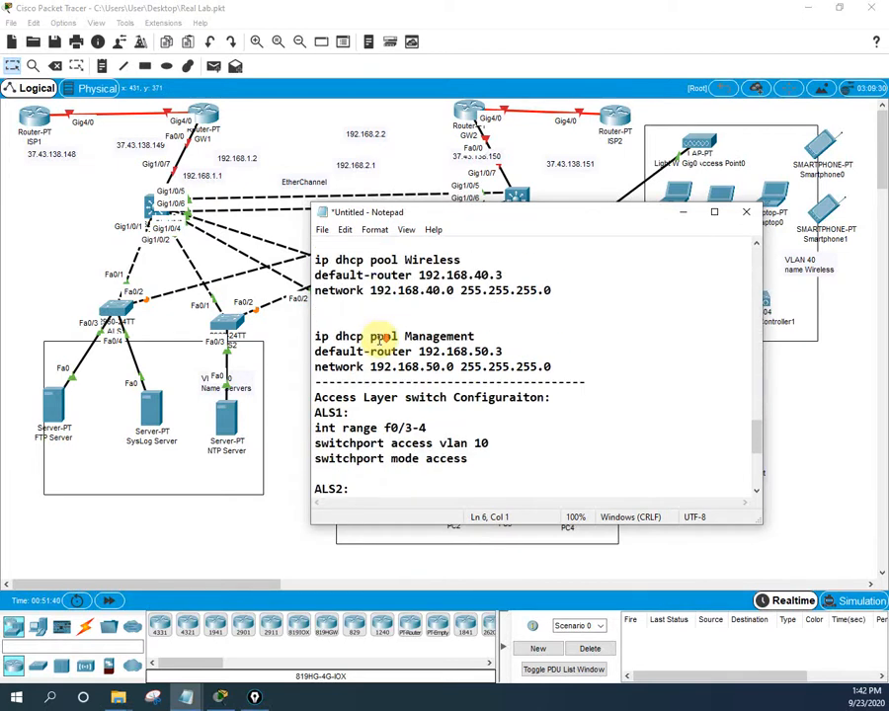
scroll(380, 339, "up", 1)
left_click(581, 410)
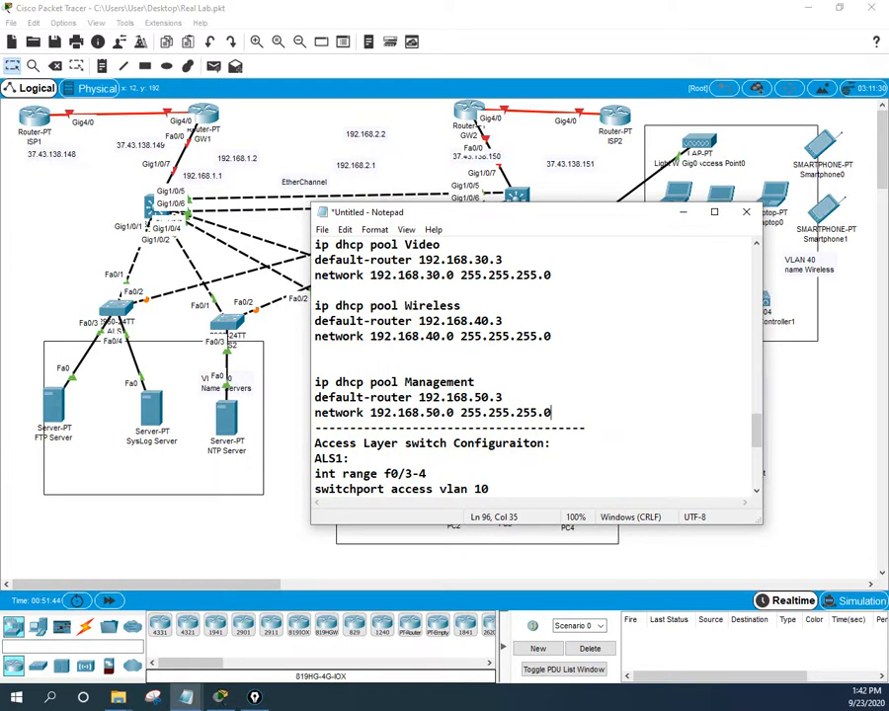
scroll(395, 351, "up", 7)
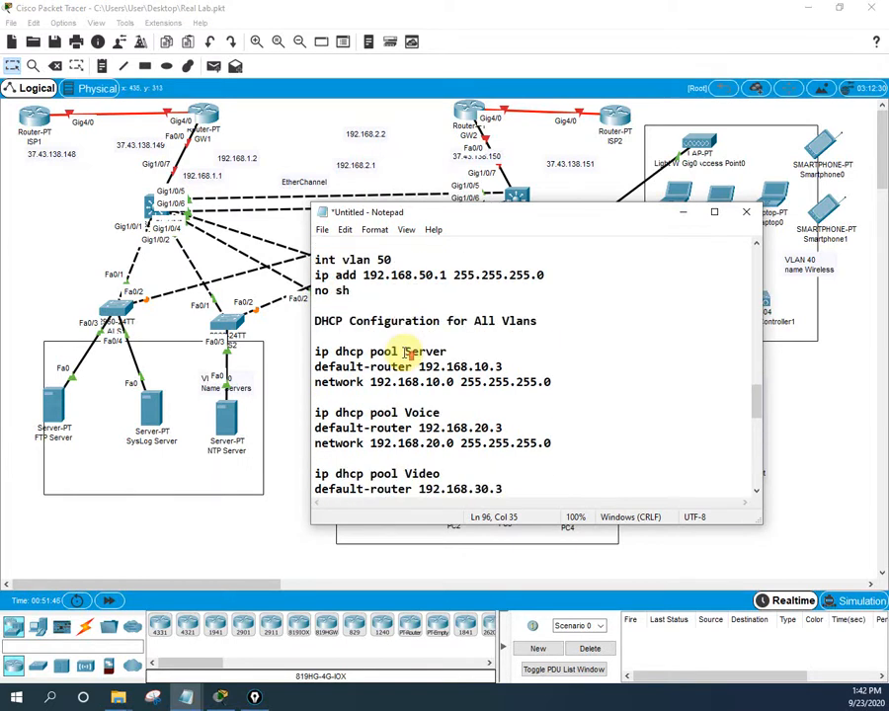
scroll(411, 358, "up", 5)
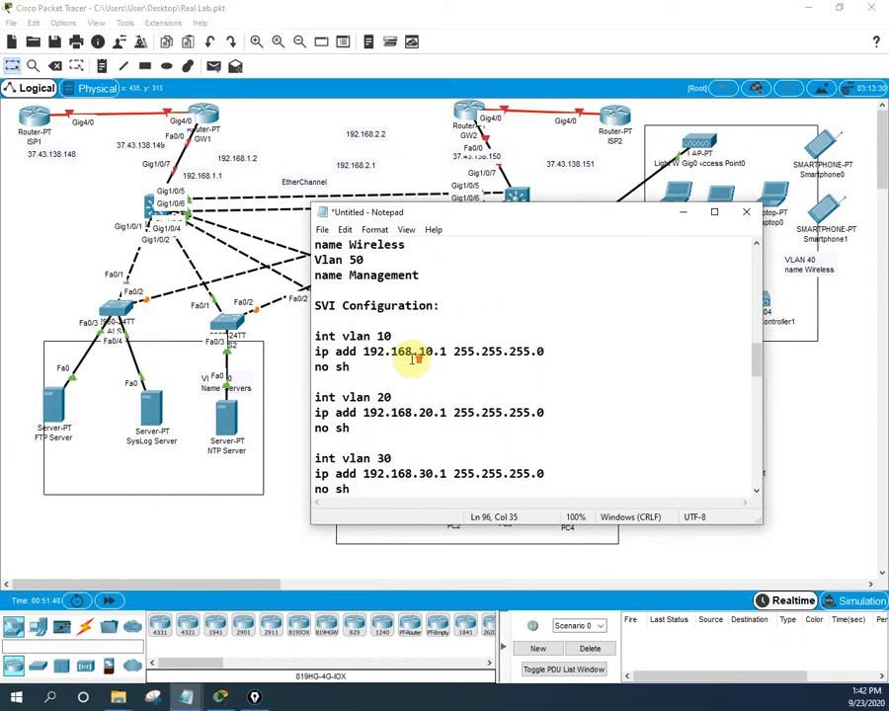
scroll(464, 360, "down", 4)
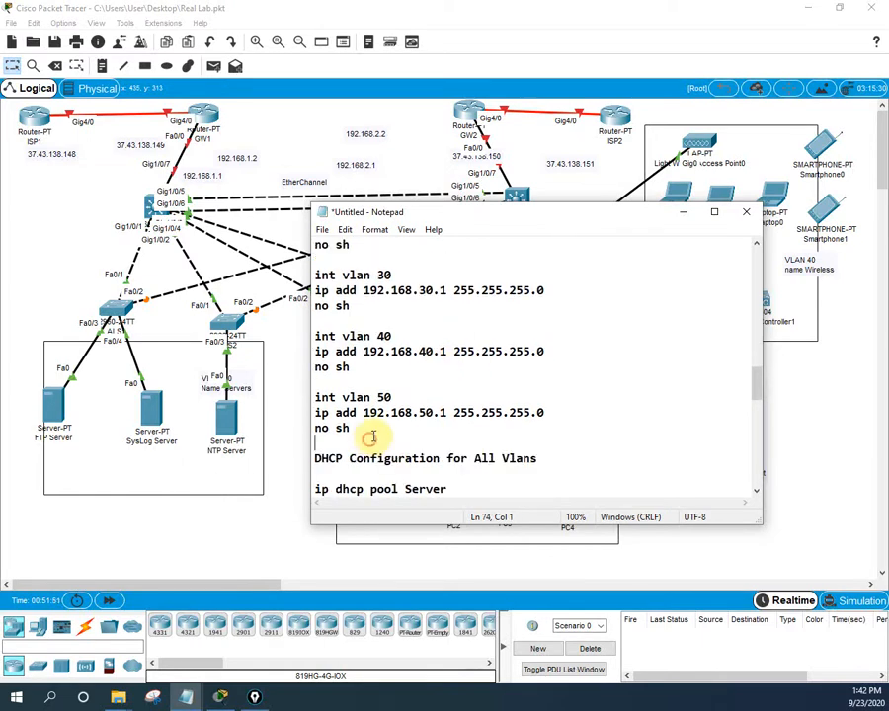
key("Return")
key("Return")
key("Return")
key("Return")
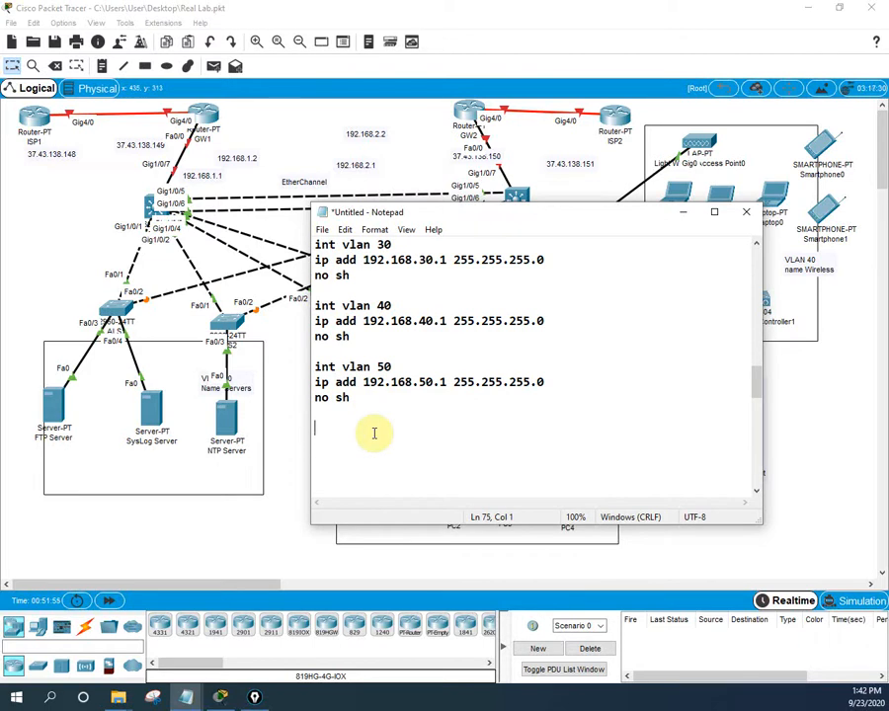
type("-")
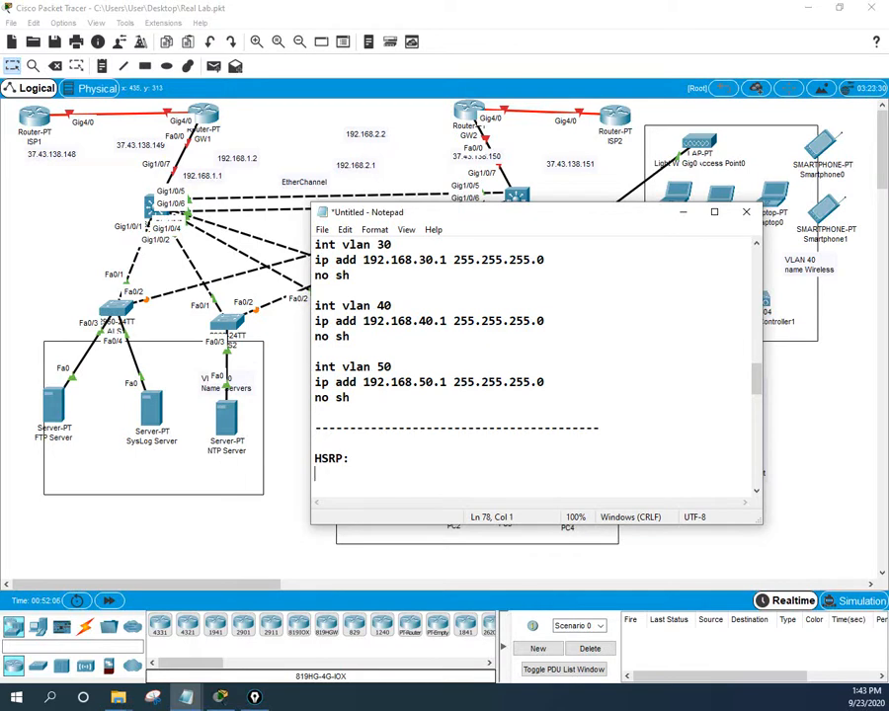
- Write the VLAN 10 block under the HSRP heading: "int vlan 10" followed by "standby 10 ip 192.168.10.3"
scroll(379, 430, "down", 1)
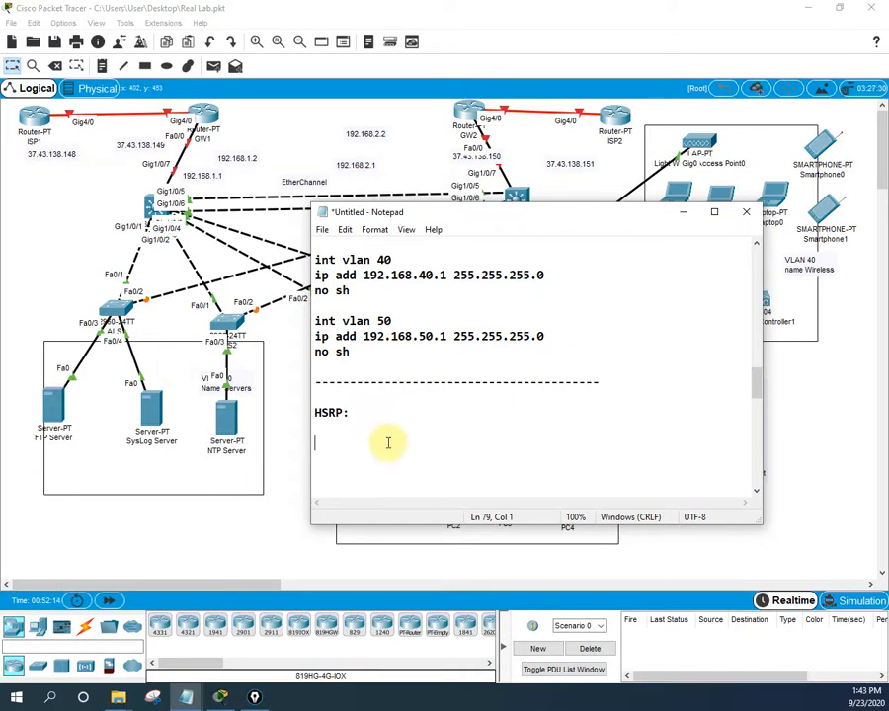
type("ip 192.168.10")
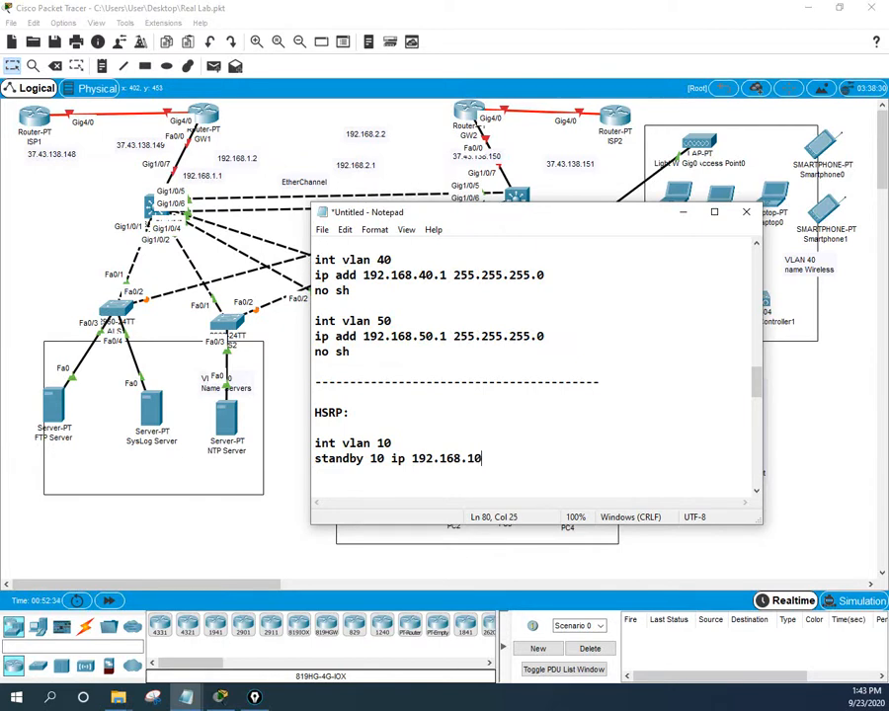
type(".3")
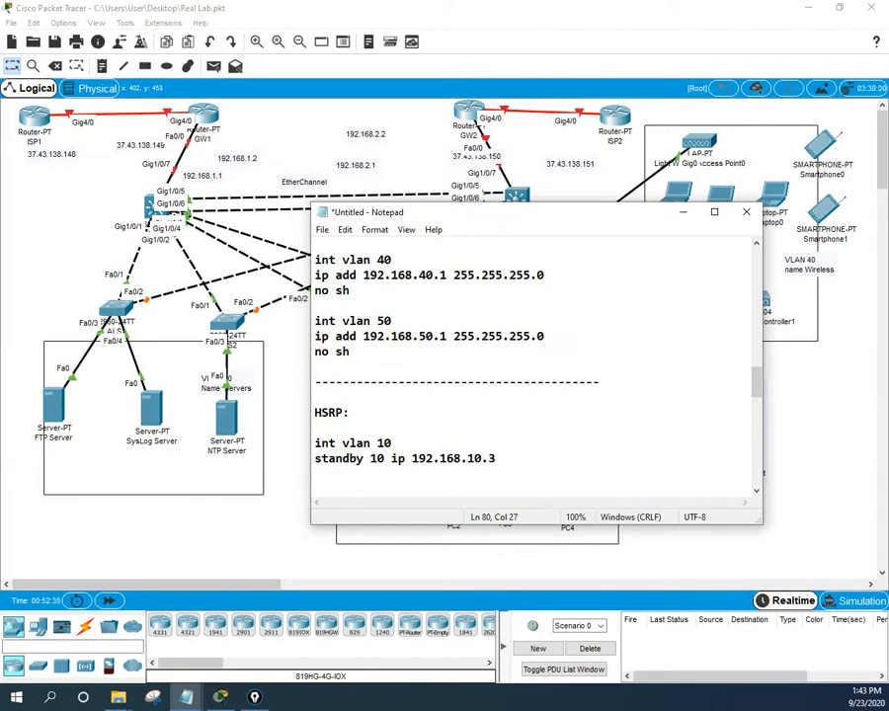
- Copy the two-line VLAN 10 standby block and paste two copies below it, separated by blank lines
left_click_drag(495, 458, 293, 445)
left_click(514, 458)
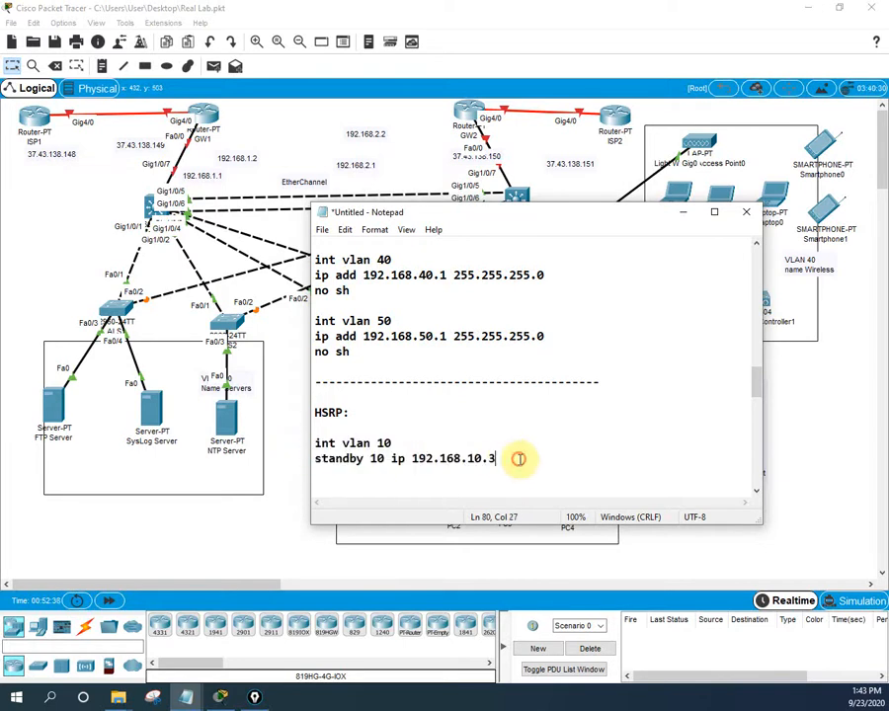
left_click_drag(502, 456, 291, 453)
key("ctrl+c")
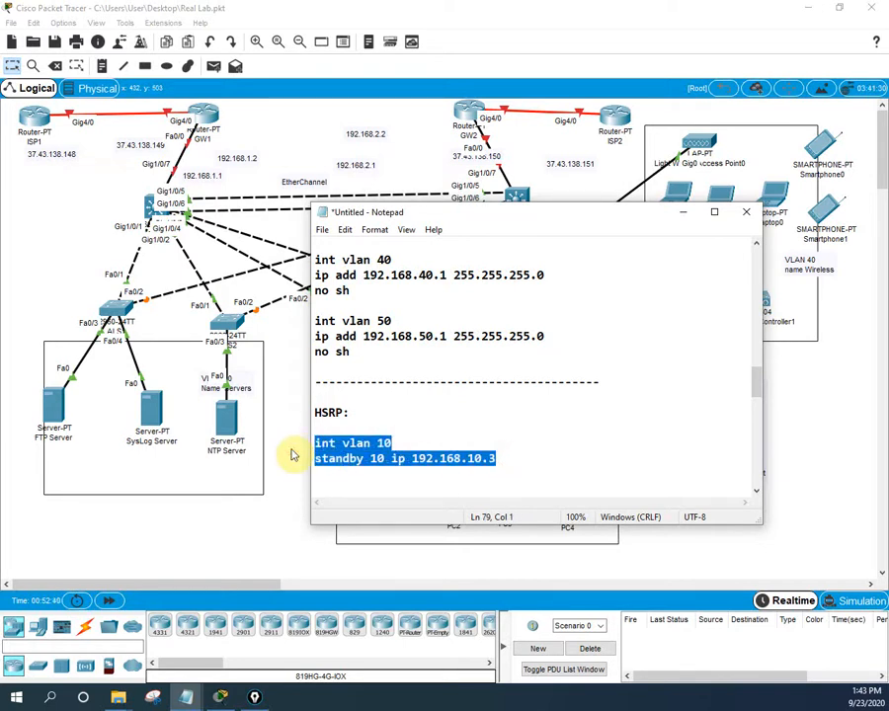
scroll(425, 454, "down", 4)
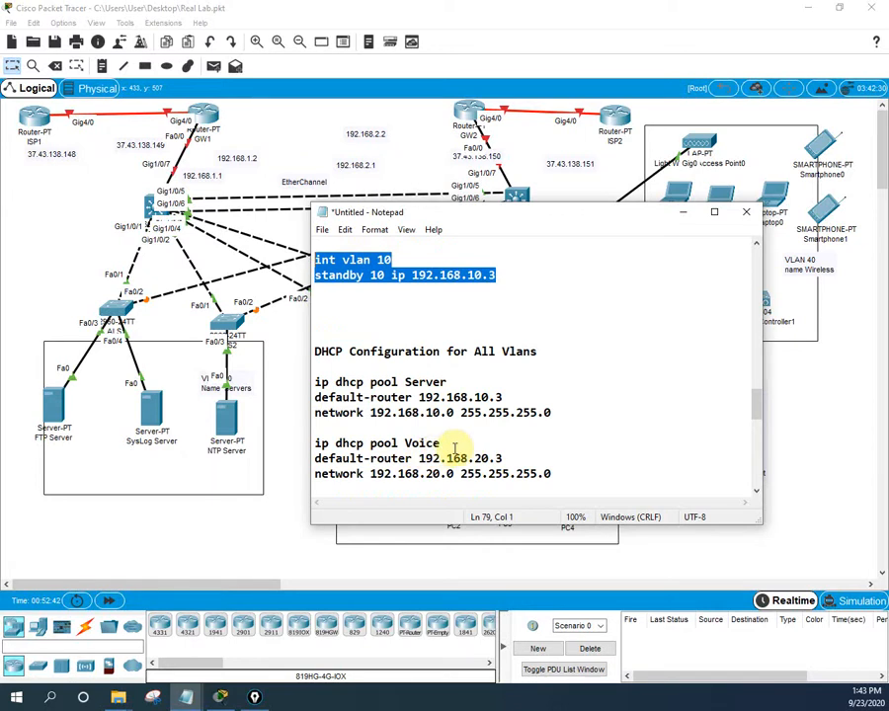
left_click(349, 314)
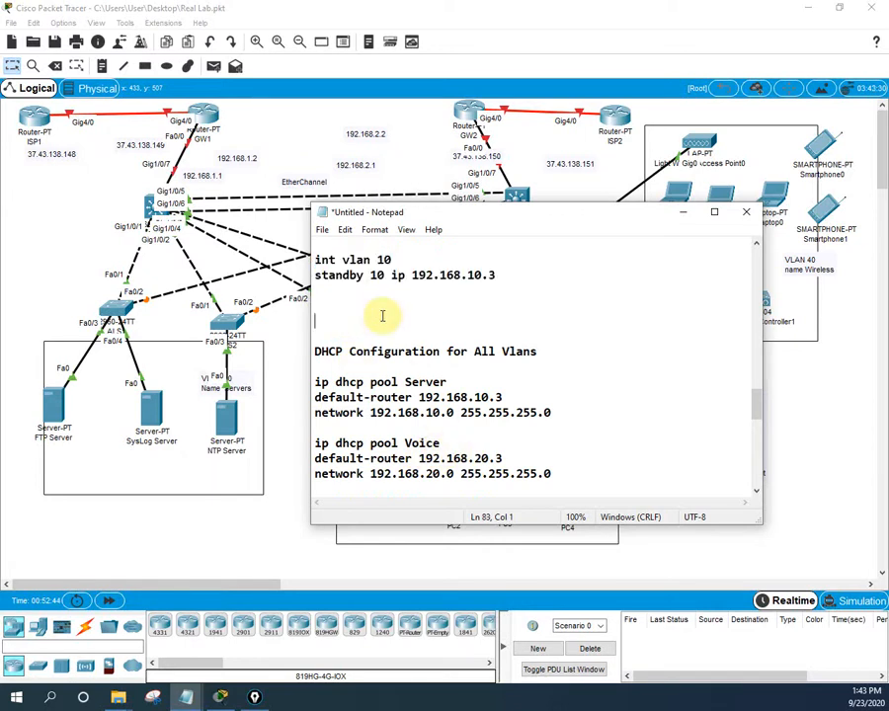
key("Up")
key("ctrl+v")
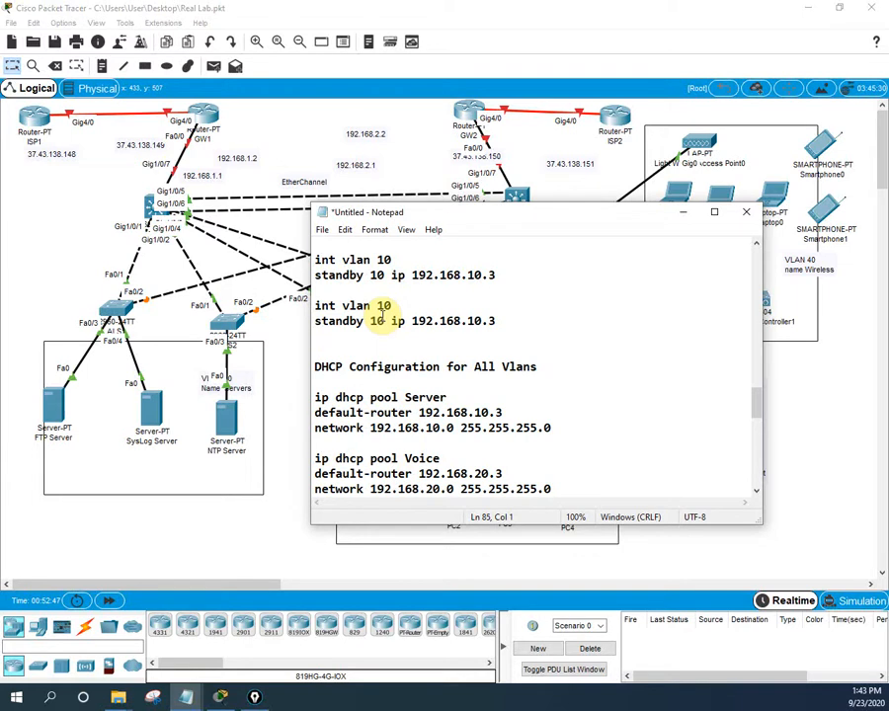
key("Return")
key("Return")
key("Return")
key("Return")
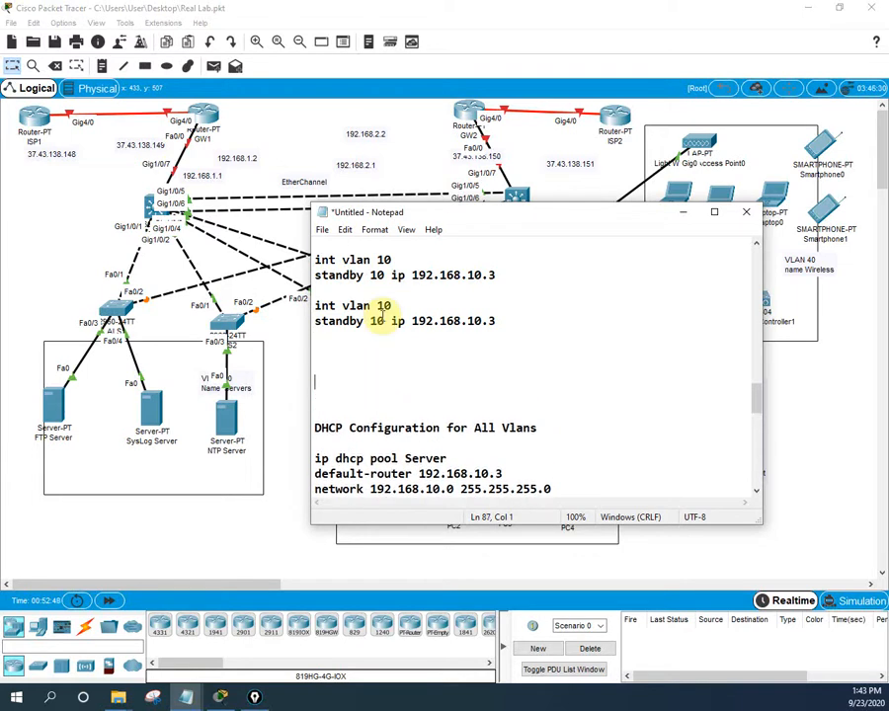
key("ctrl+v")
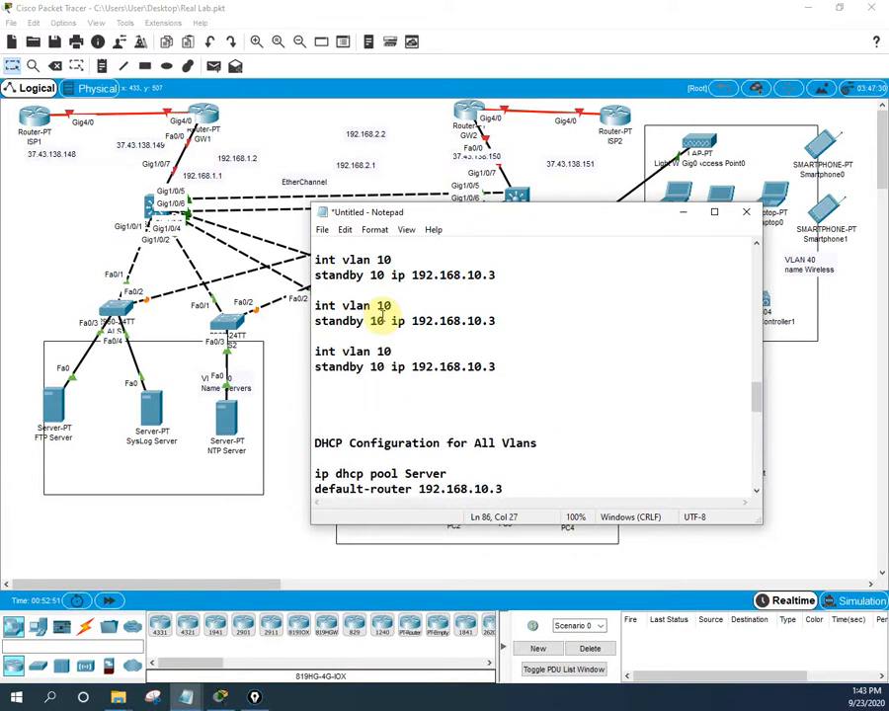
- Paste two more copies of the standby block above the DHCP heading, adding blank lines for spacing
key("Down")
key("Down")
key("Down")
key("ctrl+v")
key("Down")
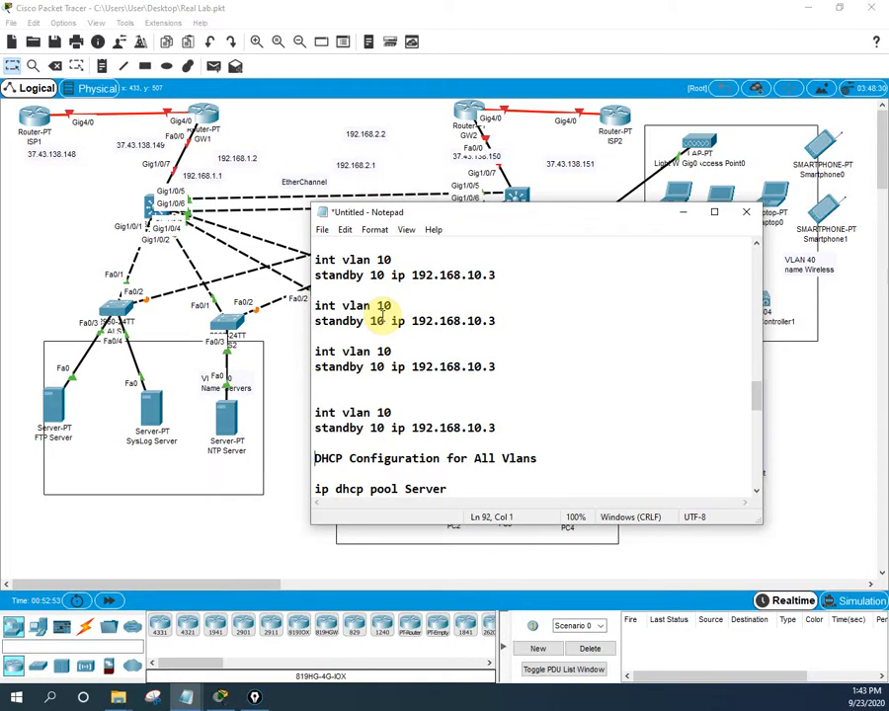
key("Return")
key("Return")
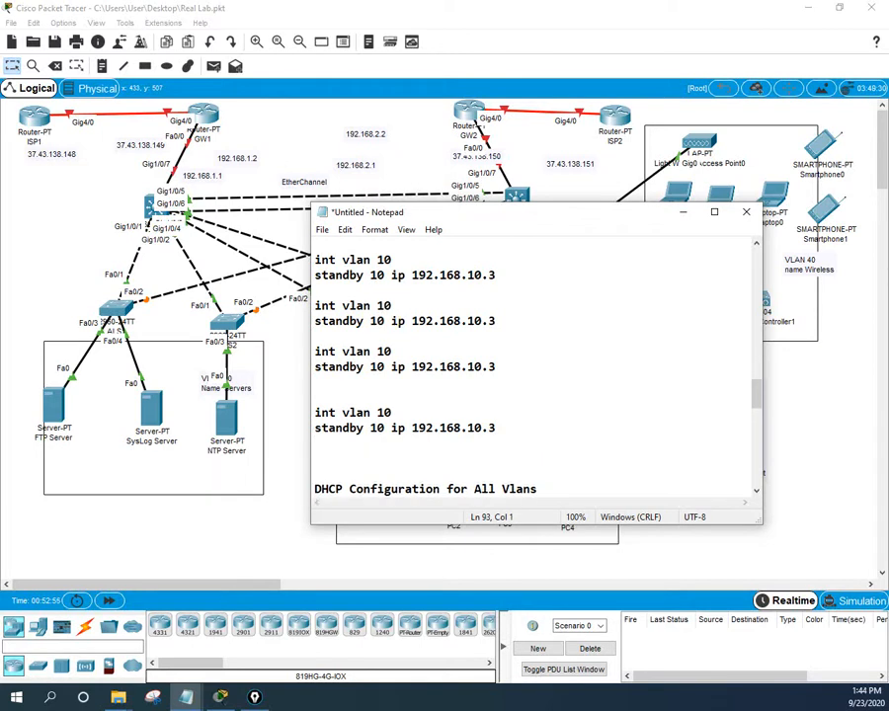
key("Up")
key("ctrl+v")
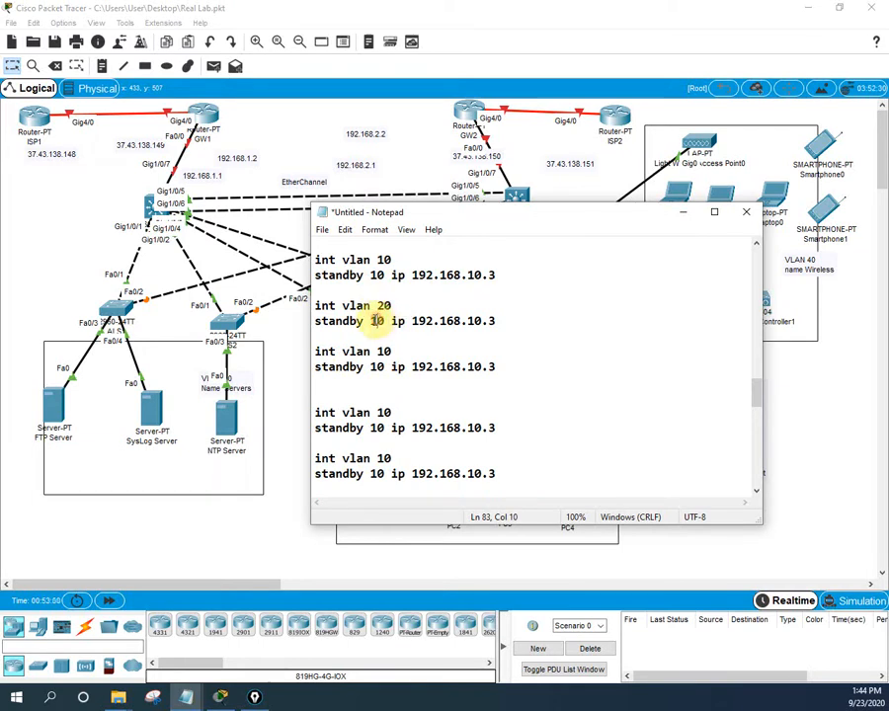
- Change the second and third blocks to VLANs 20 and 30, with standby groups 20 and 30 and IPs 192.168.20.3 and 192.168.30.3
type("2")
left_click_drag(475, 321, 467, 321)
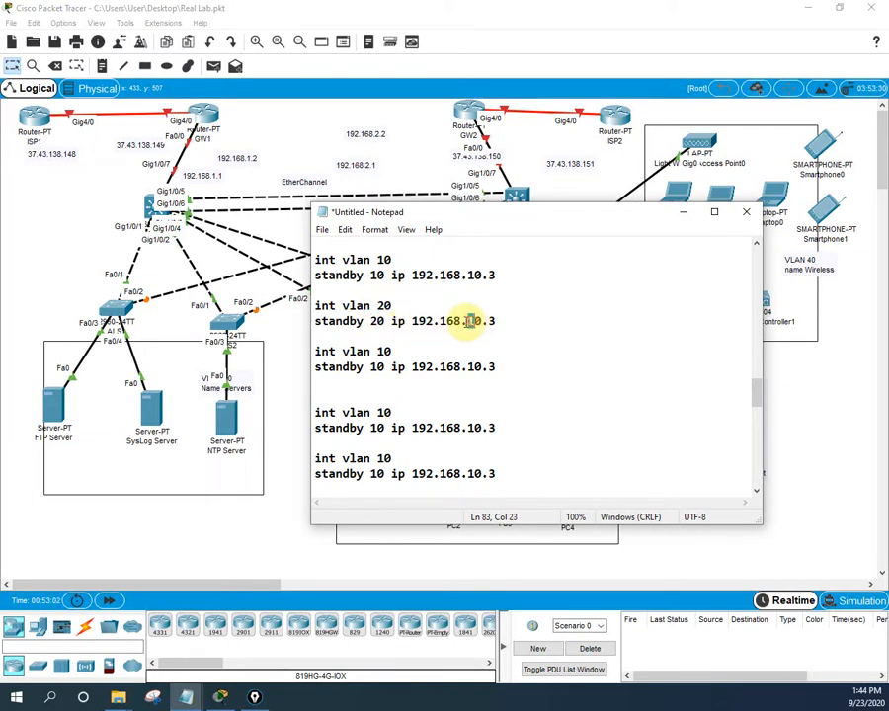
type("2")
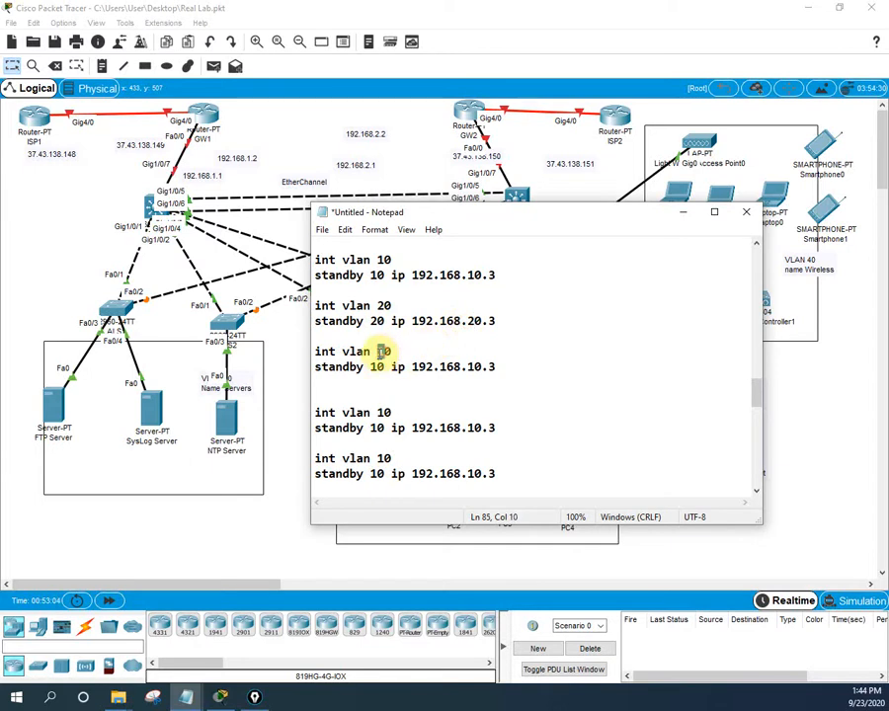
type("3")
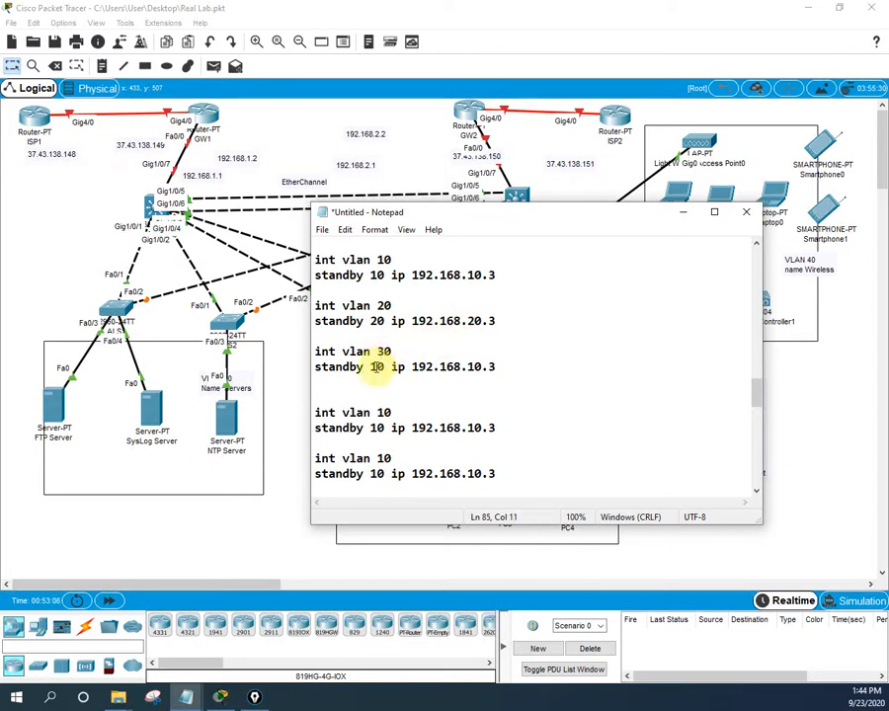
type("3")
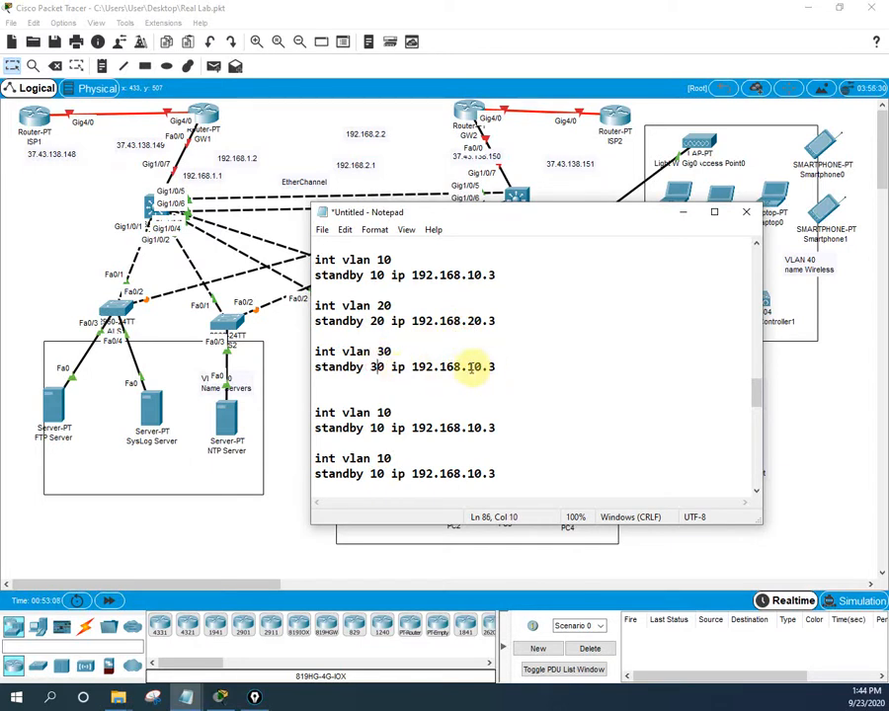
left_click(472, 366)
type("3")
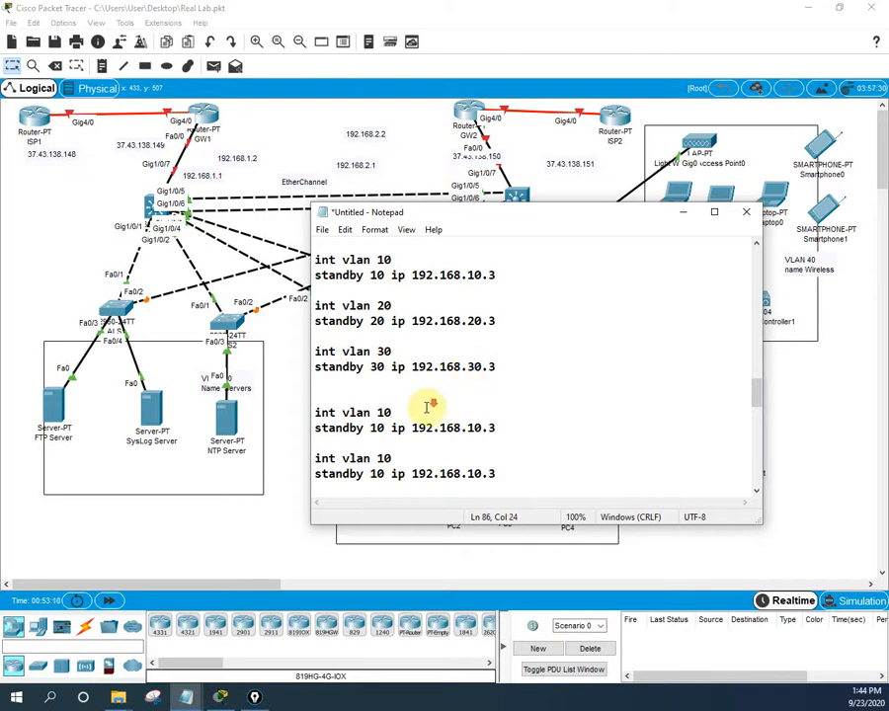
- Change the fourth and fifth blocks to VLANs 40 and 50, with standby groups 40 and 50 and IPs 192.168.40.3 and 192.168.50.3
scroll(404, 390, "down", 1)
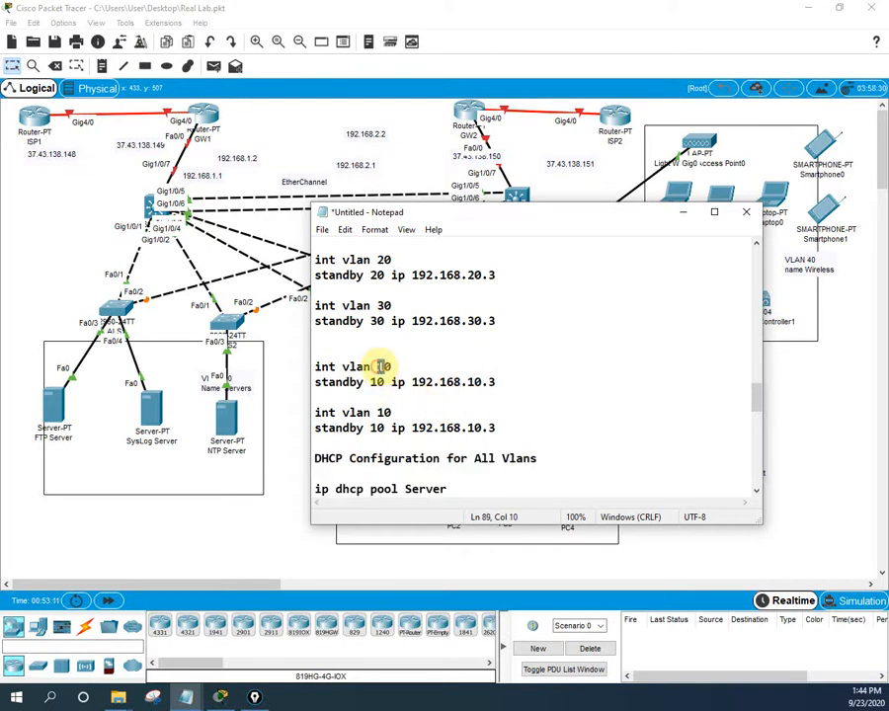
type("4")
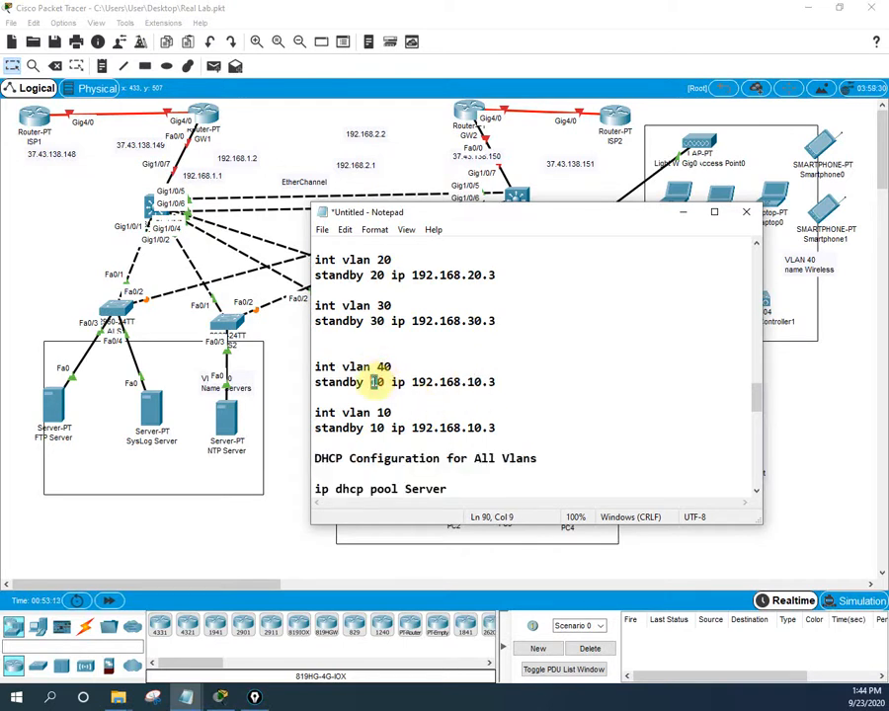
type("4")
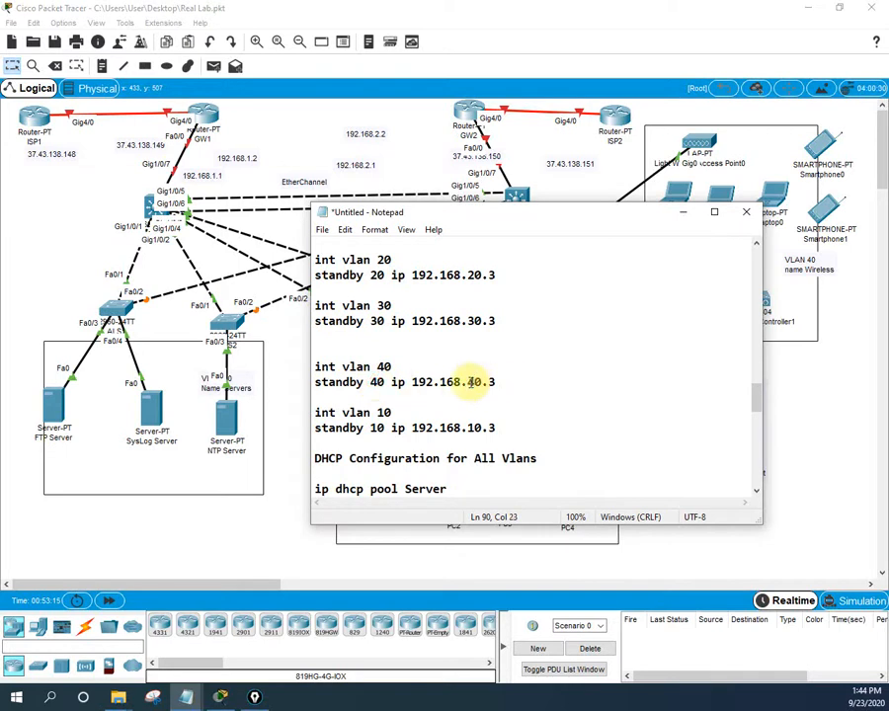
left_click_drag(384, 413, 376, 427)
type("5")
type("5")
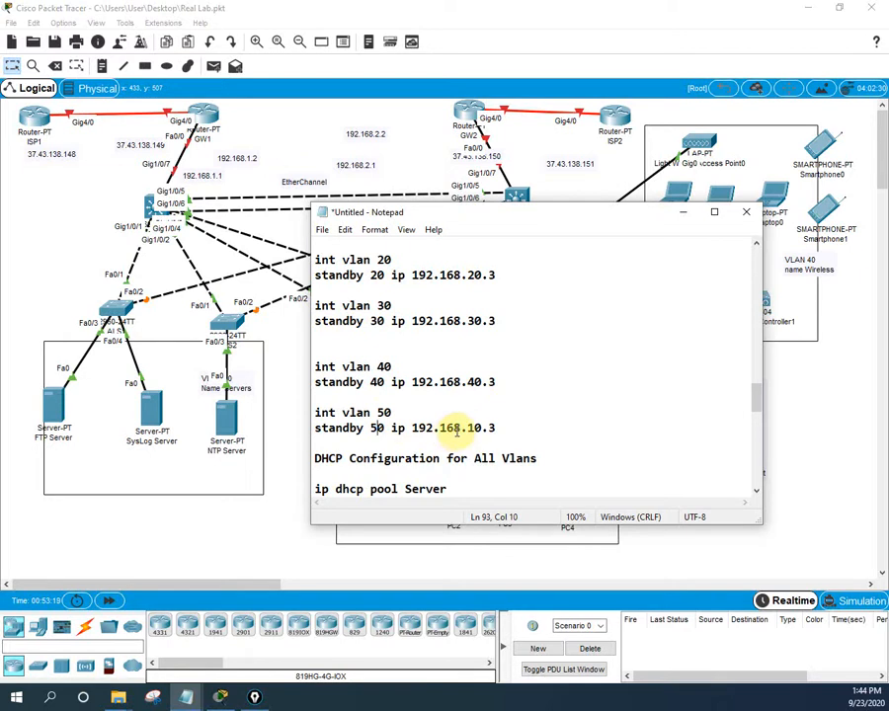
left_click_drag(475, 428, 470, 427)
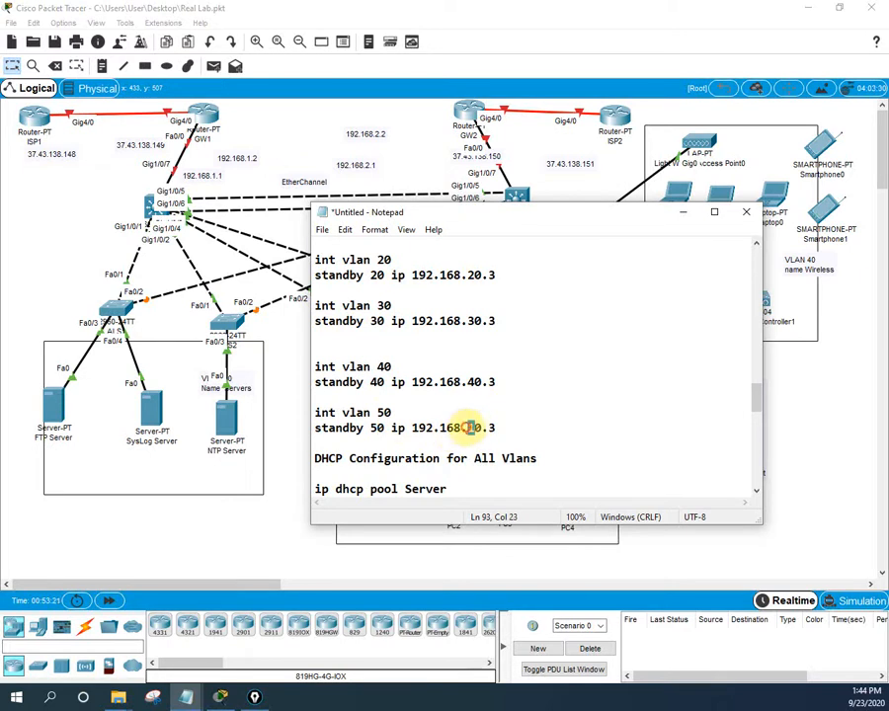
type("5")
left_click(569, 412)
- Review the HSRP blocks for VLANs 10 to 50 against the DHCP section, highlighting VLAN 10's standby IP address
scroll(470, 373, "up", 2)
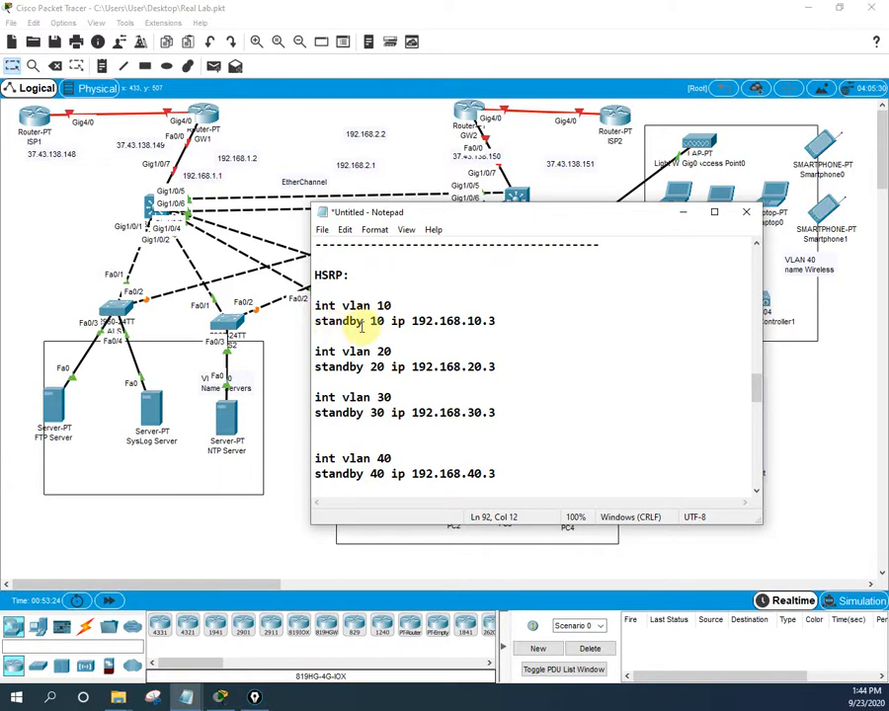
left_click_drag(497, 321, 417, 327)
scroll(411, 335, "down", 1)
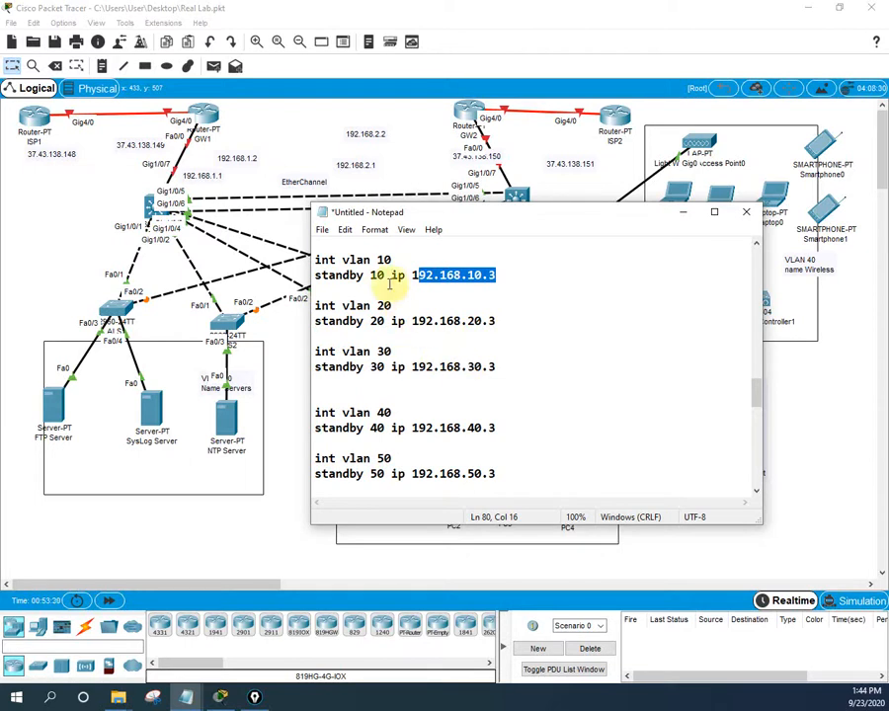
scroll(484, 384, "down", 2)
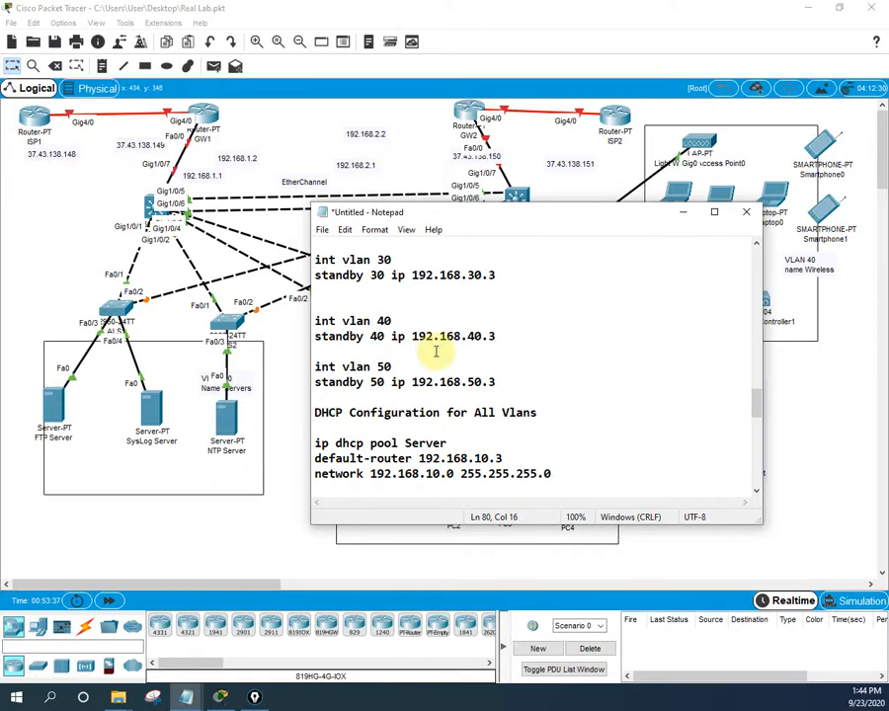
scroll(456, 312, "up", 5)
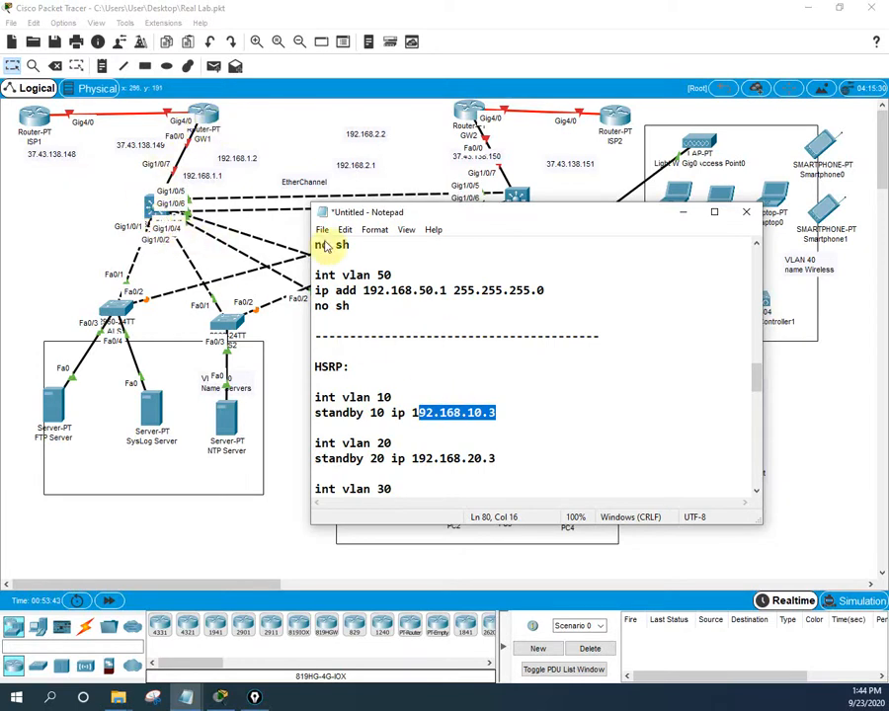
- Copy the HSRP blocks for VLANs 10 to 50 from the notes
left_click_drag(477, 220, 480, 291)
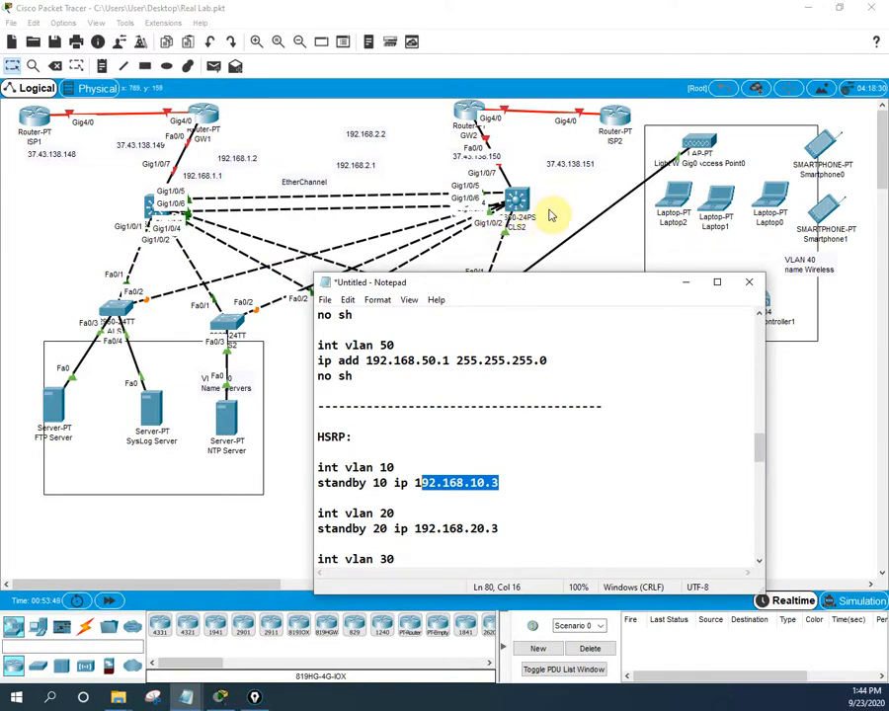
left_click_drag(496, 288, 527, 181)
scroll(349, 317, "down", 1)
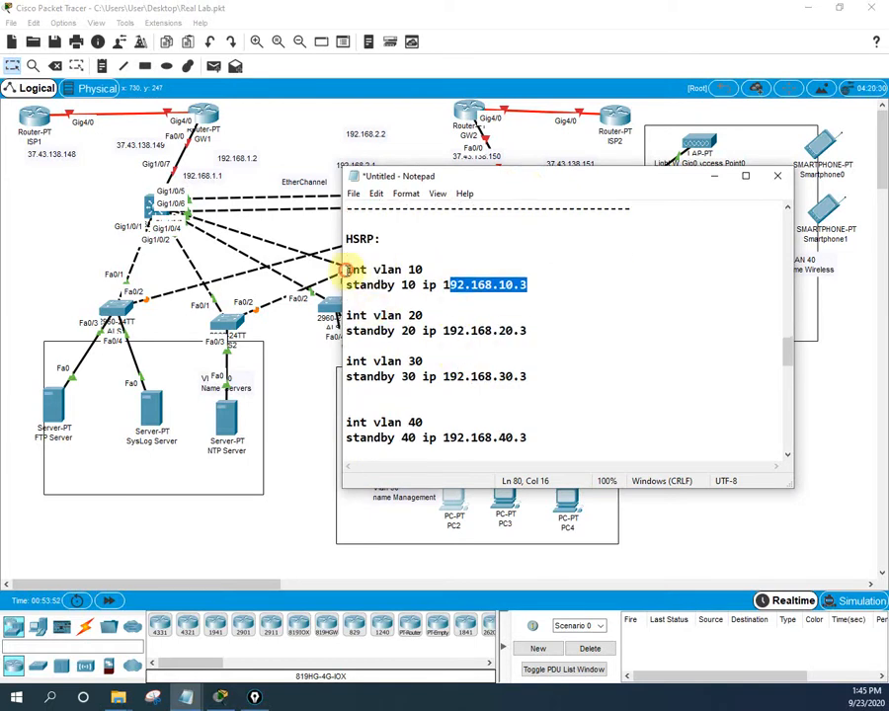
left_click_drag(347, 270, 548, 391)
right_click(426, 341)
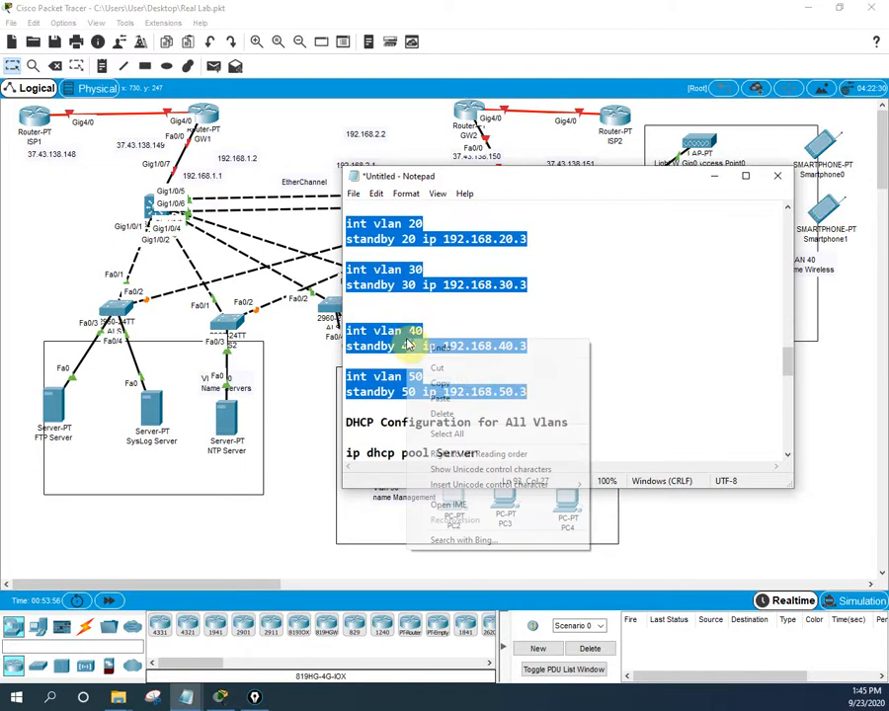
left_click(470, 384)
- Insert blank lines and a dashed separator line between the VLAN 50 standby block and the DHCP heading
left_click(392, 404)
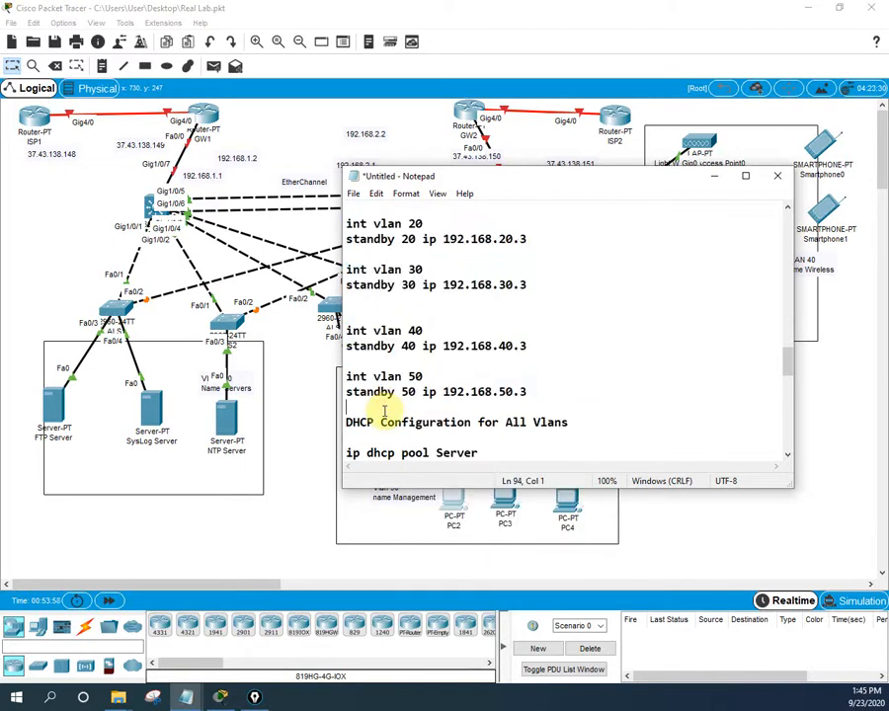
key("Return")
key("Return")
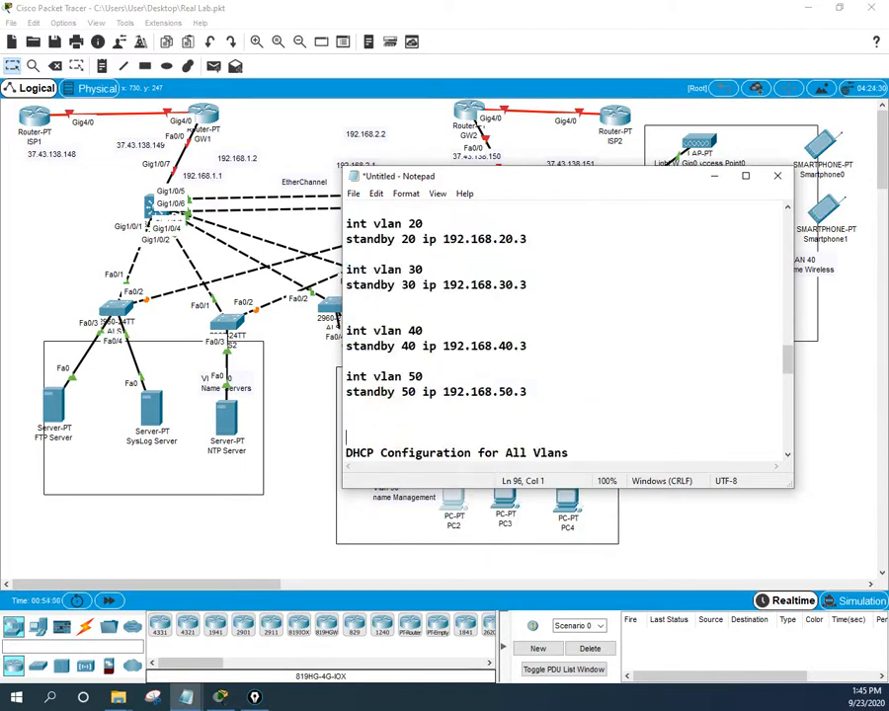
left_click(383, 409)
type("---------")
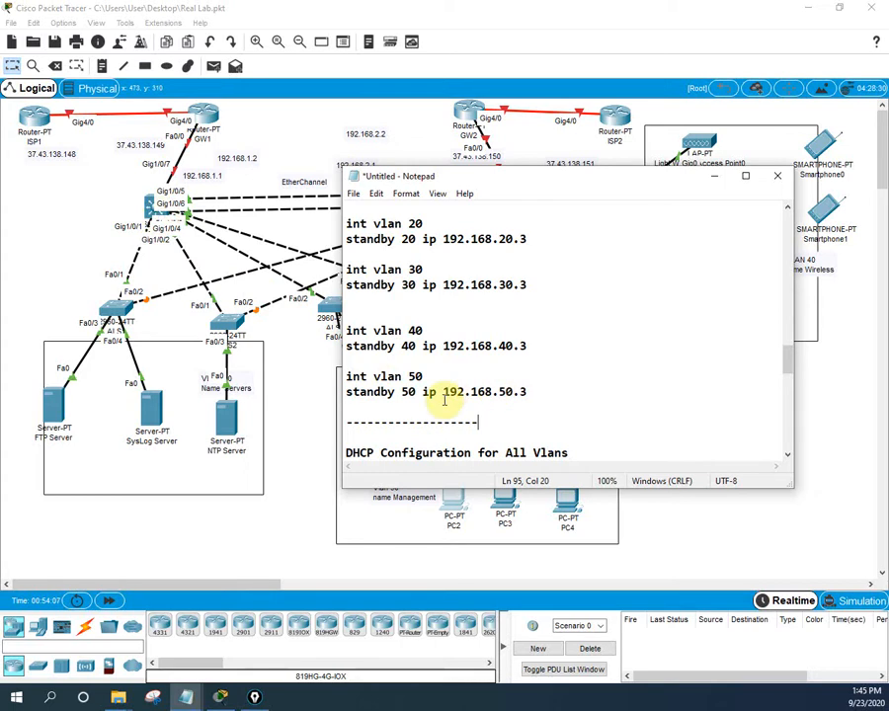
type("---")
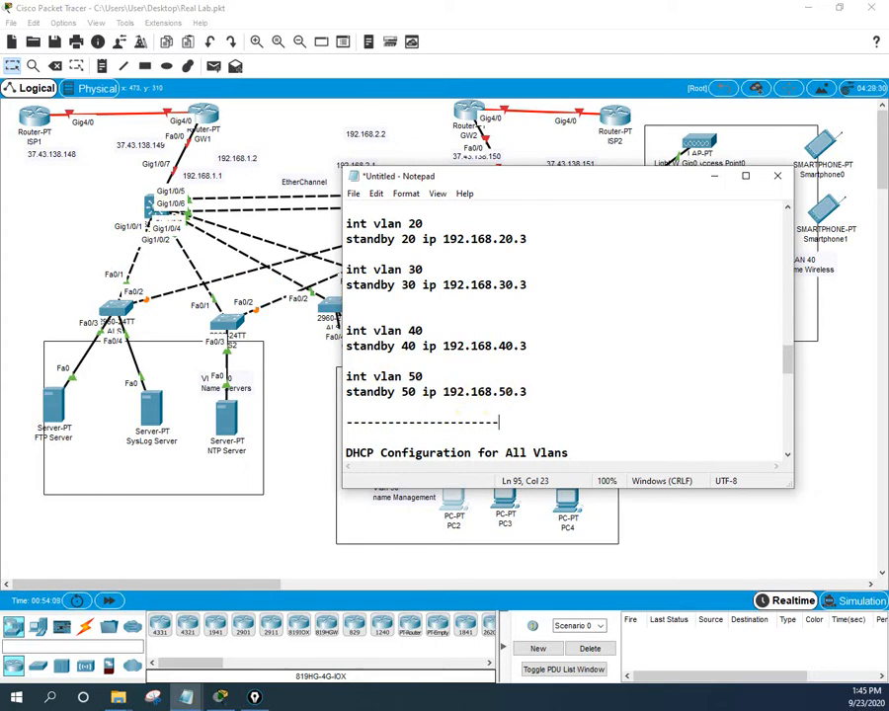
type("---------")
scroll(532, 393, "up", 1)
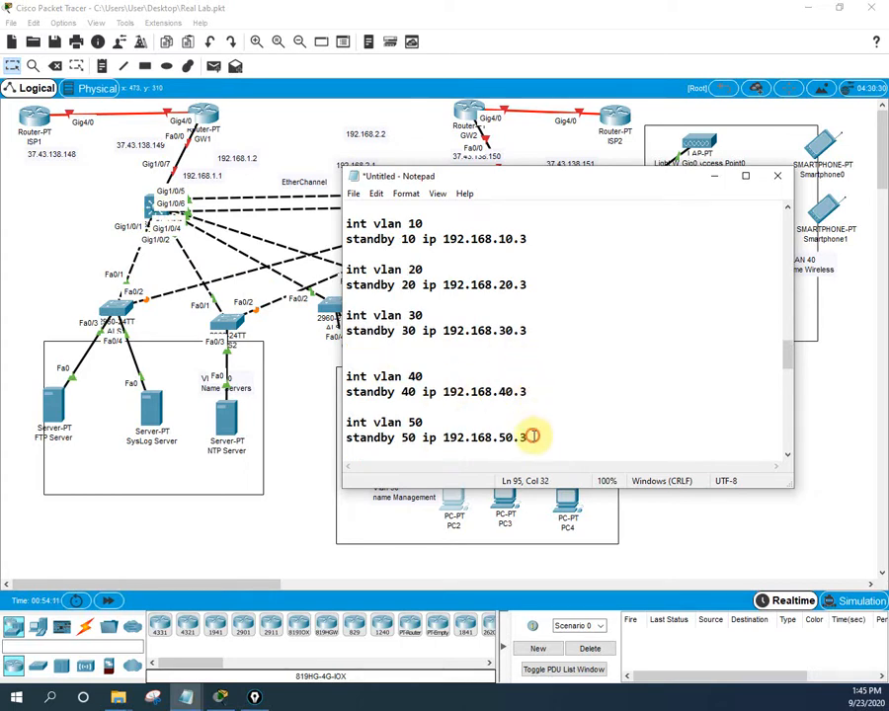
- Copy the five HSRP blocks, from int vlan 10 through standby 50 ip 192.168.50.3, to the clipboard
left_click_drag(531, 437, 551, 388)
scroll(432, 411, "down", 2)
scroll(523, 395, "down", 2)
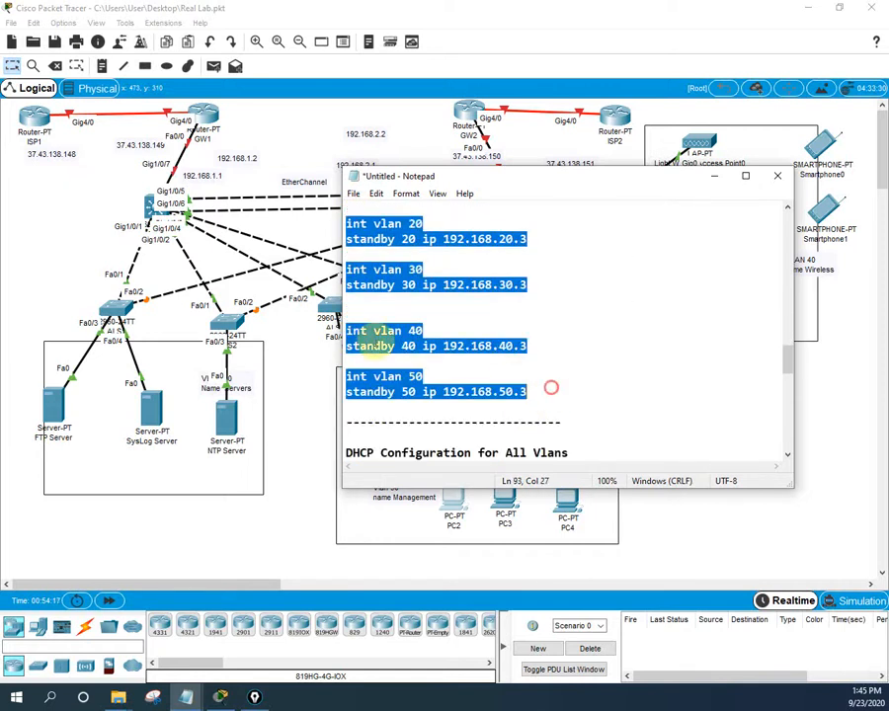
right_click(377, 273)
left_click(423, 318)
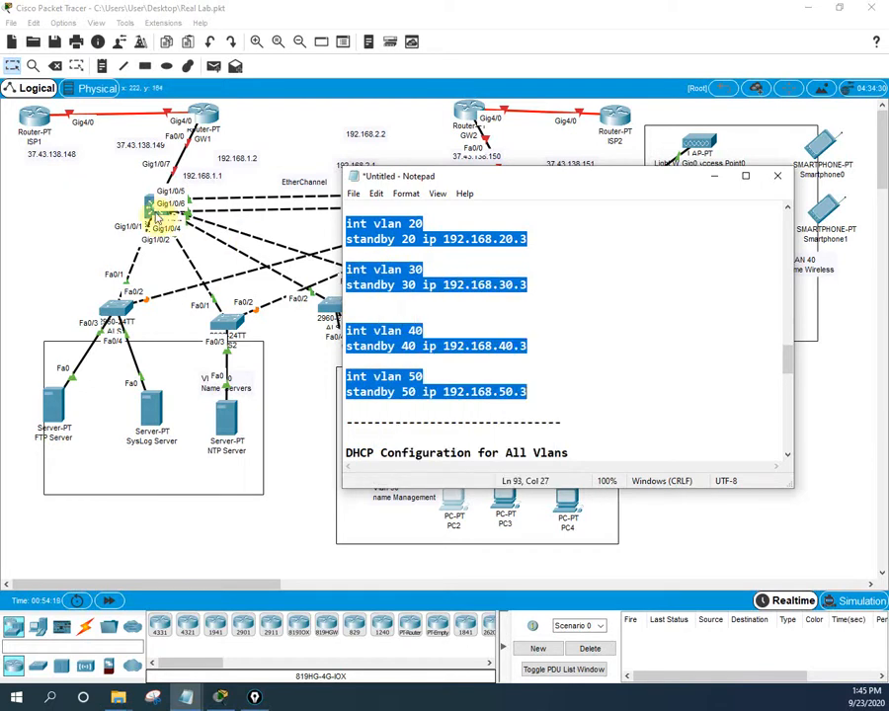
- Switch to Packet Tracer, open CLS1's command line in a wider window and enter global configuration mode with config t
key("alt+Tab")
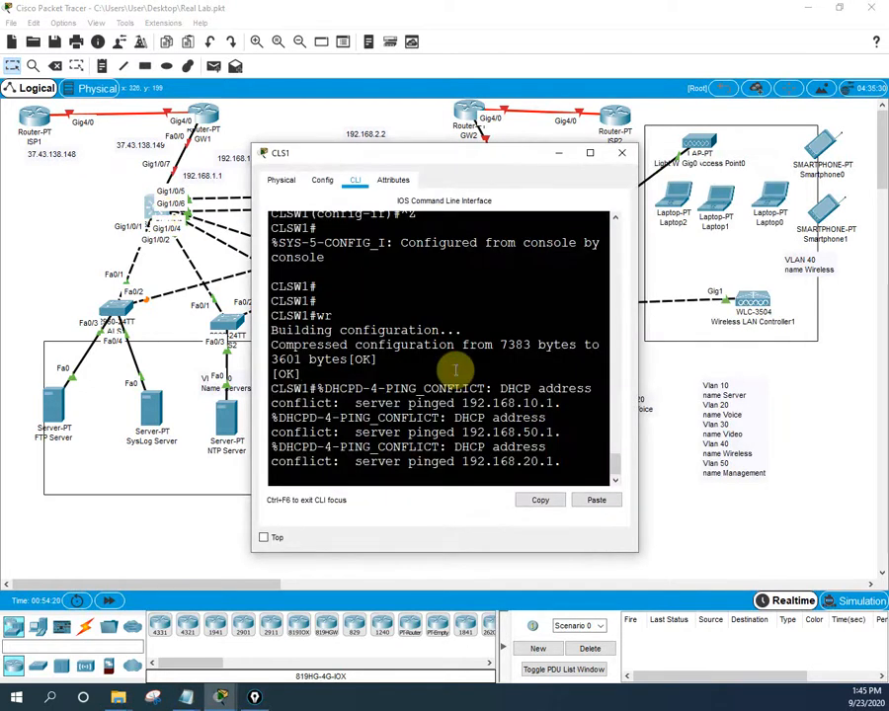
key("Return")
key("Return")
key("Return")
key("Return")
key("Return")
key("Return")
key("Return")
key("Return")
key("Return")
key("Return")
key("Return")
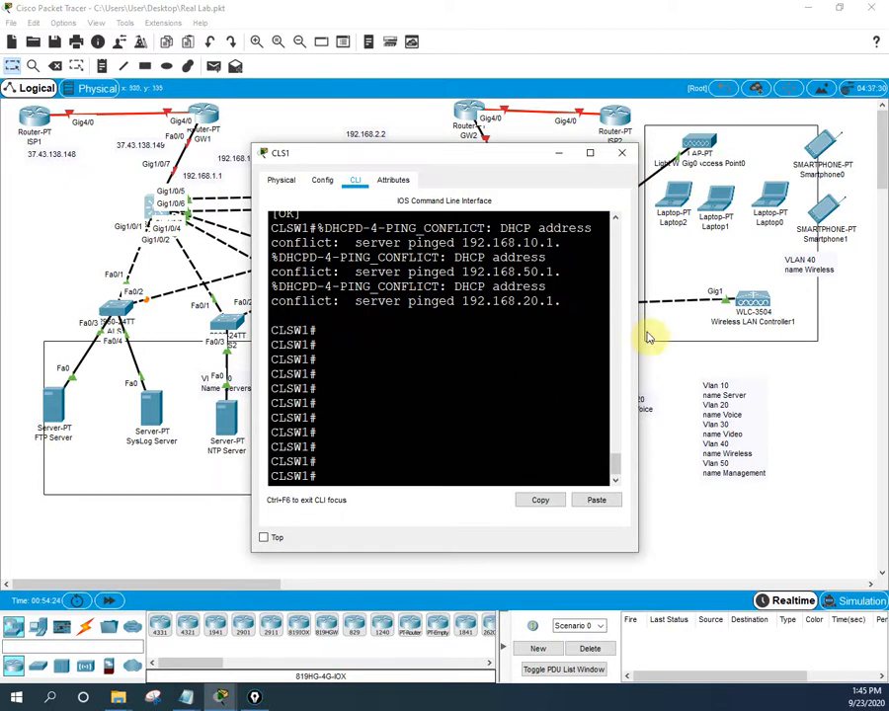
left_click_drag(637, 342, 886, 356)
type("co")
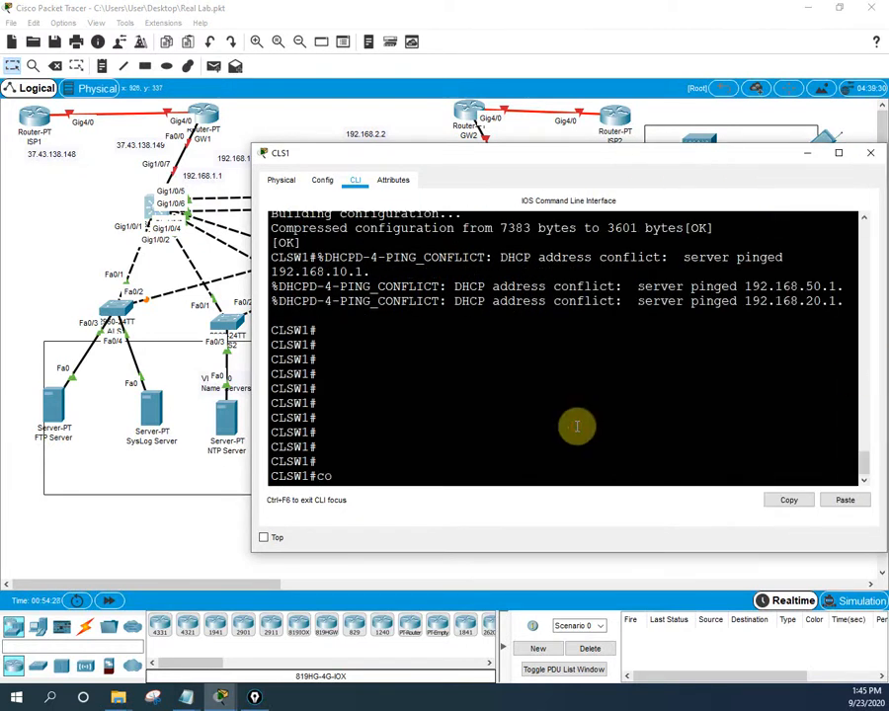
type("nfig t")
key("Return")
key("Return")
key("Return")
key("Return")
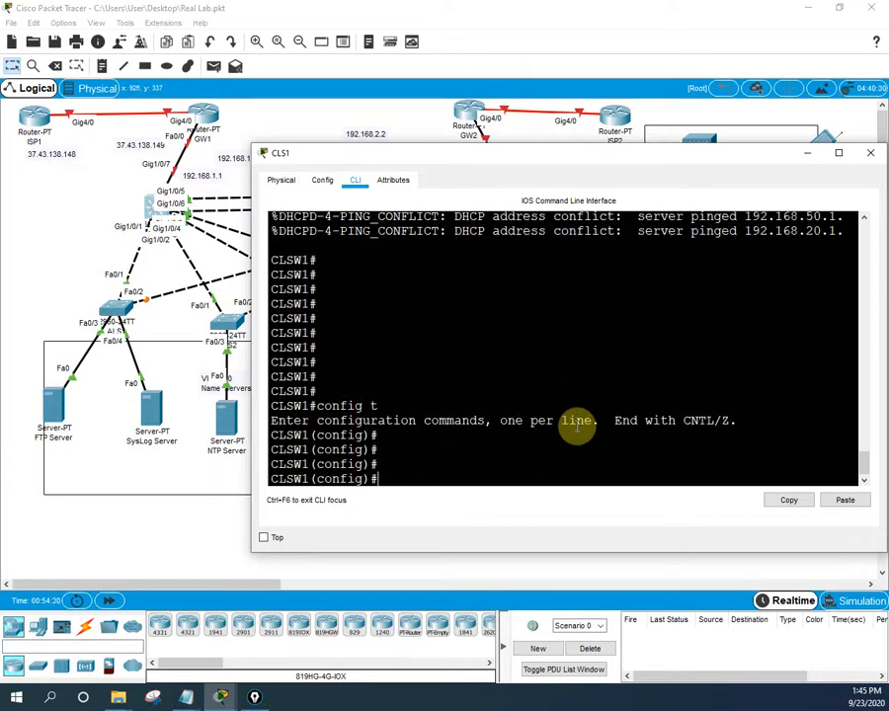
- Paste the copied HSRP commands for VLANs 10 to 50 into CLS1's command line and execute them
right_click(533, 430)
right_click(578, 425)
left_click(602, 456)
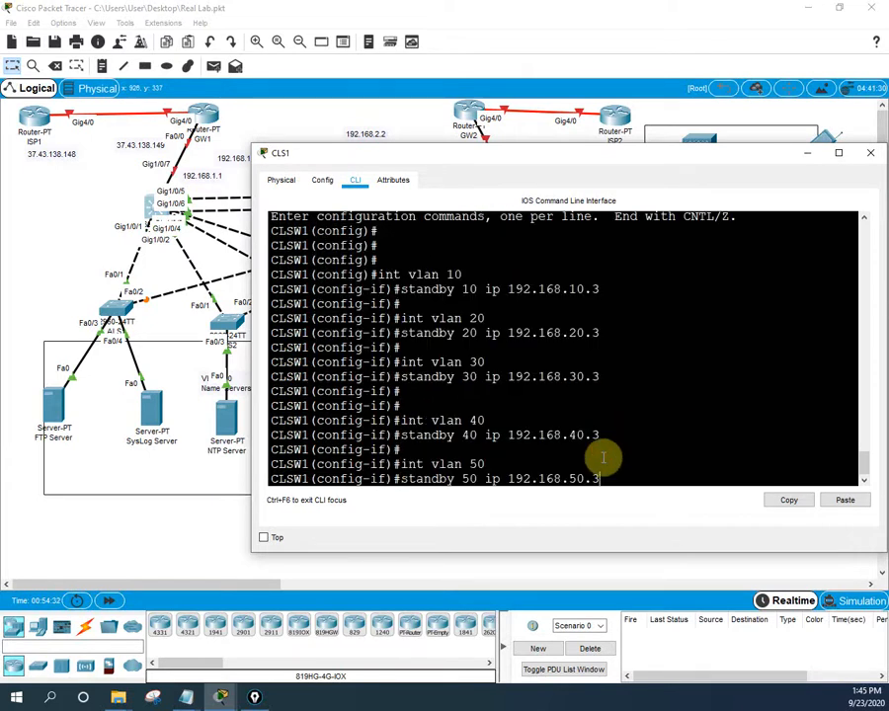
key("Return")
key("Return")
key("Return")
key("Return")
key("Return")
key("Return")
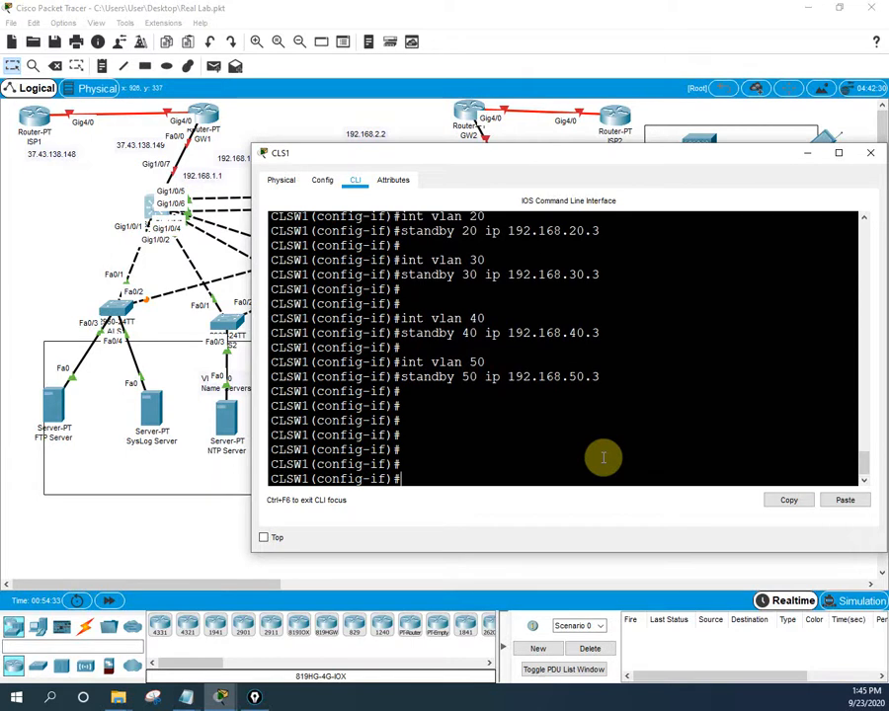
- Leave configuration mode on CLS1, save its configuration with wr and close its window
key("ctrl+z")
key("Return")
key("Return")
key("Return")
key("Return")
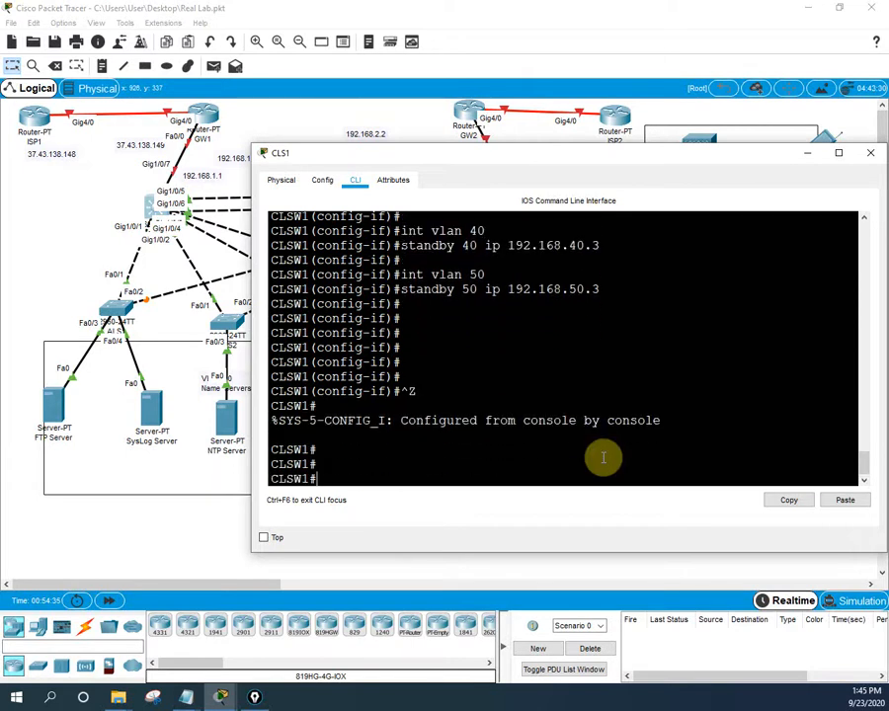
type("wr")
key("Return")
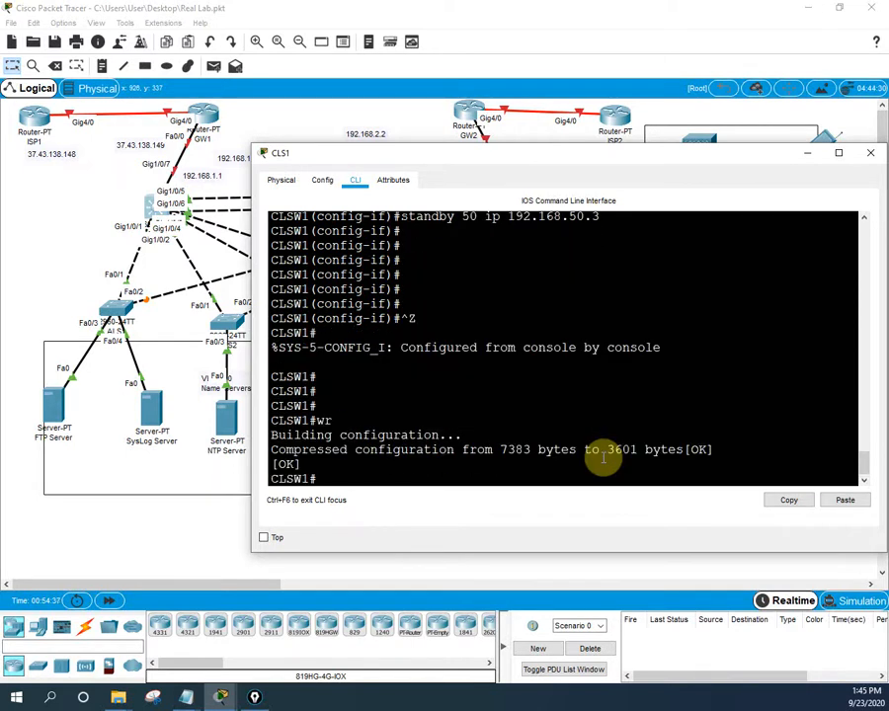
key("Return")
key("Return")
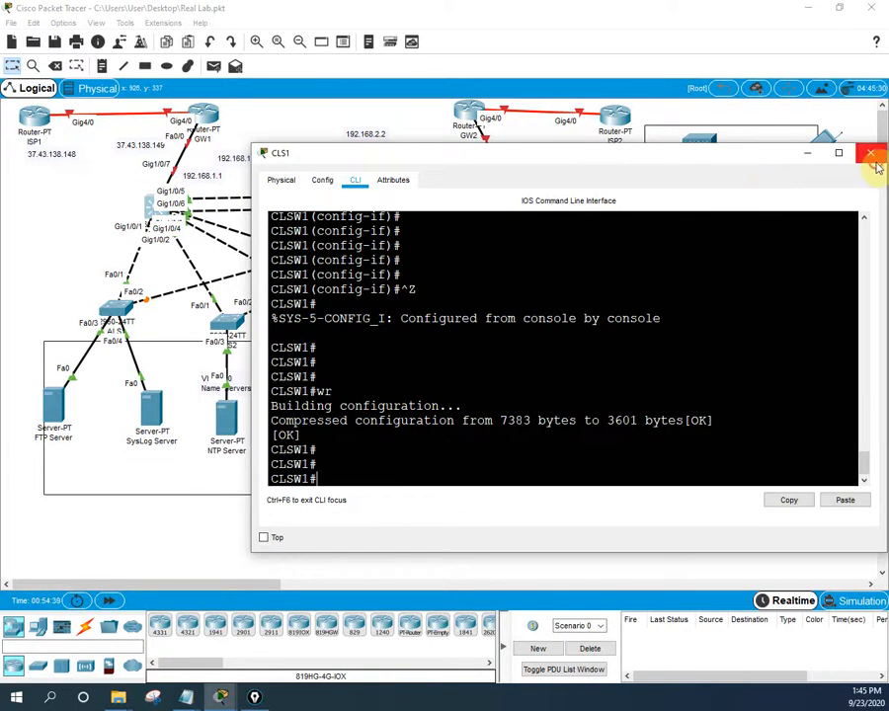
left_click(871, 156)
- Enter privileged mode on access switch ALS1, save its configuration with wr and close its window
left_click(121, 307)
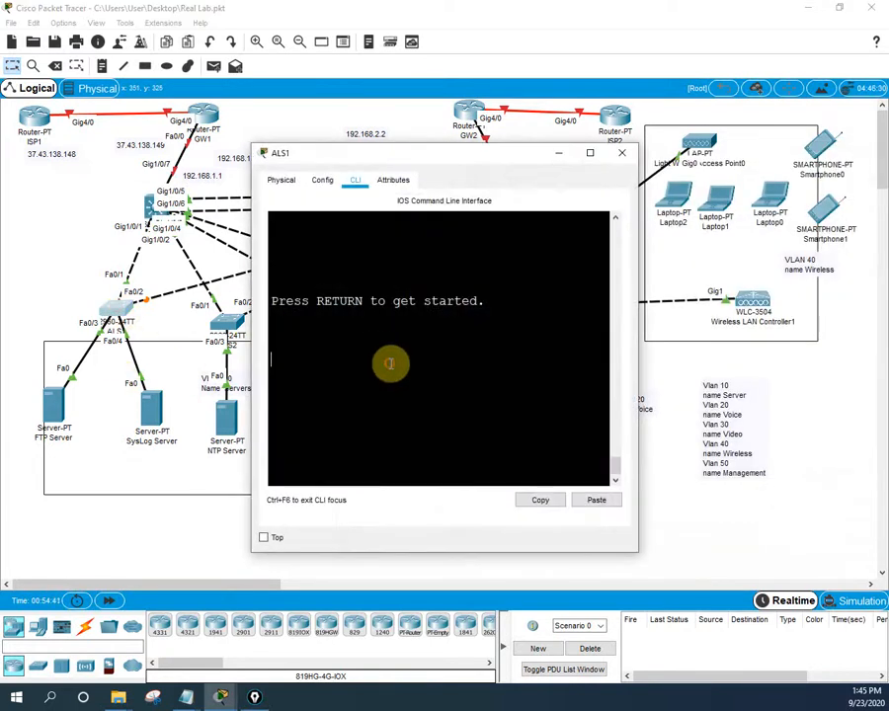
key("Return")
key("Return")
key("Return")
type("en")
key("Return")
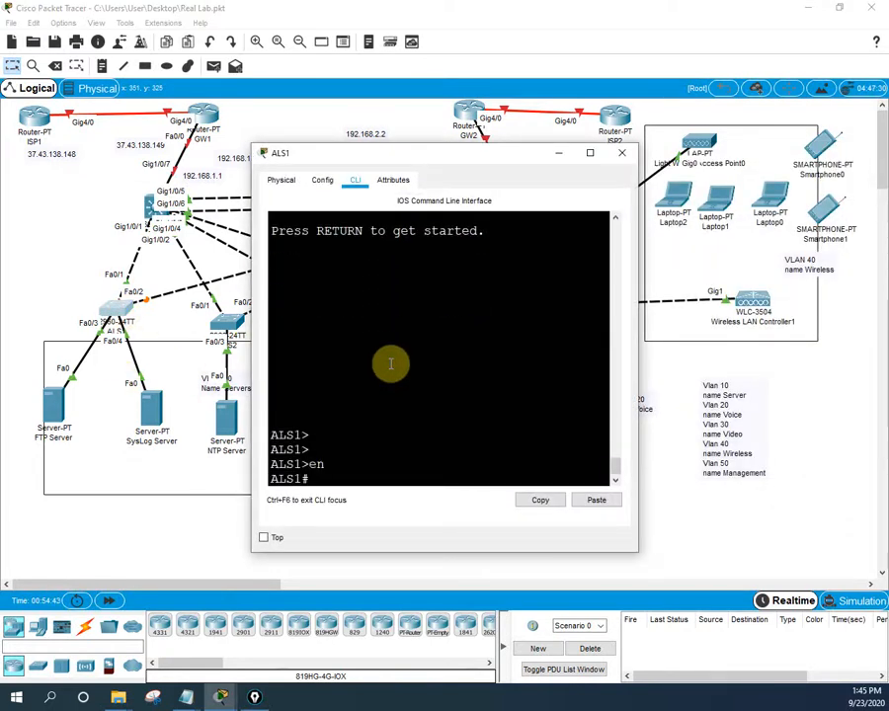
type("wr")
key("Return")
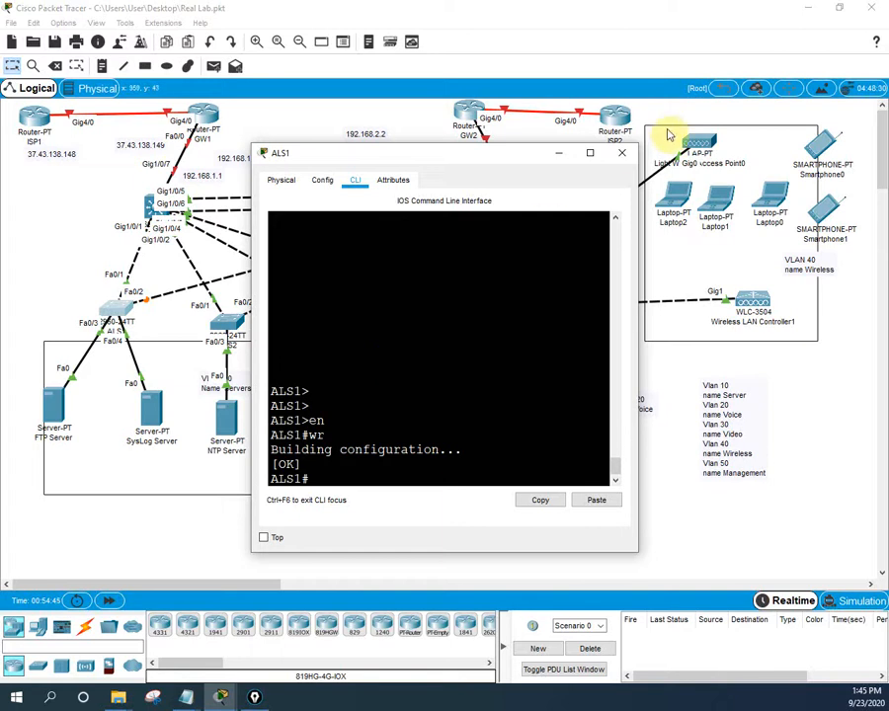
left_click(621, 152)
- Enter privileged mode on access switch ALS2, save its configuration with wr and close its window
left_click(231, 323)
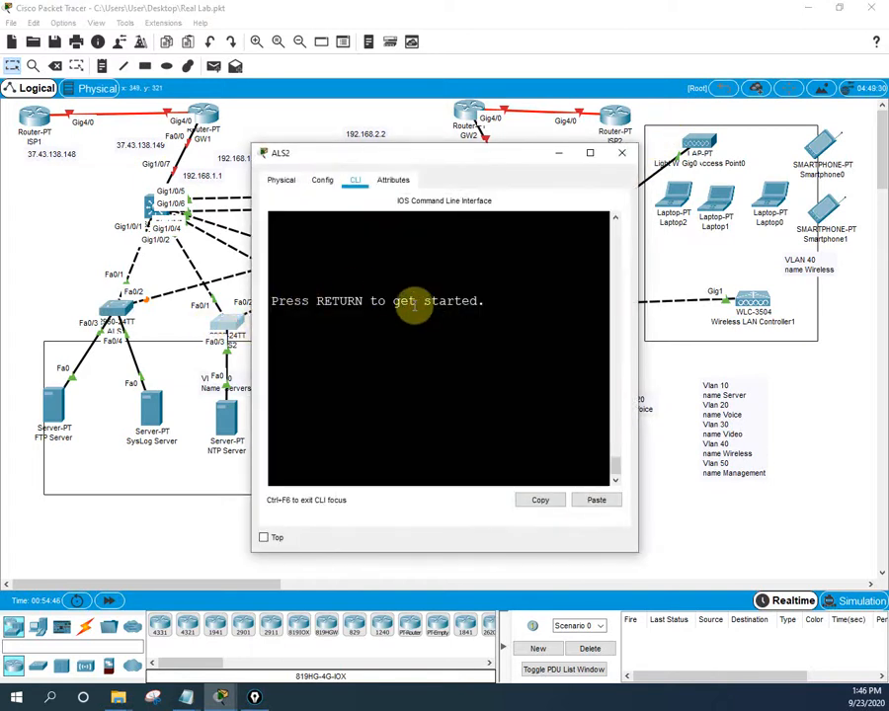
key("Return")
key("Return")
key("Return")
type("en")
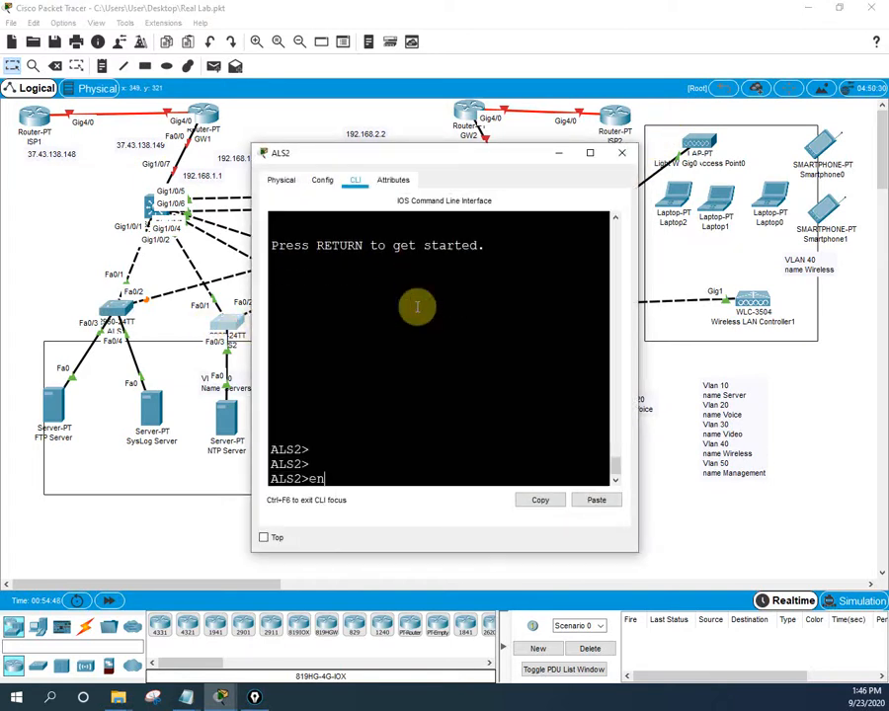
key("Return")
type("wr")
key("Return")
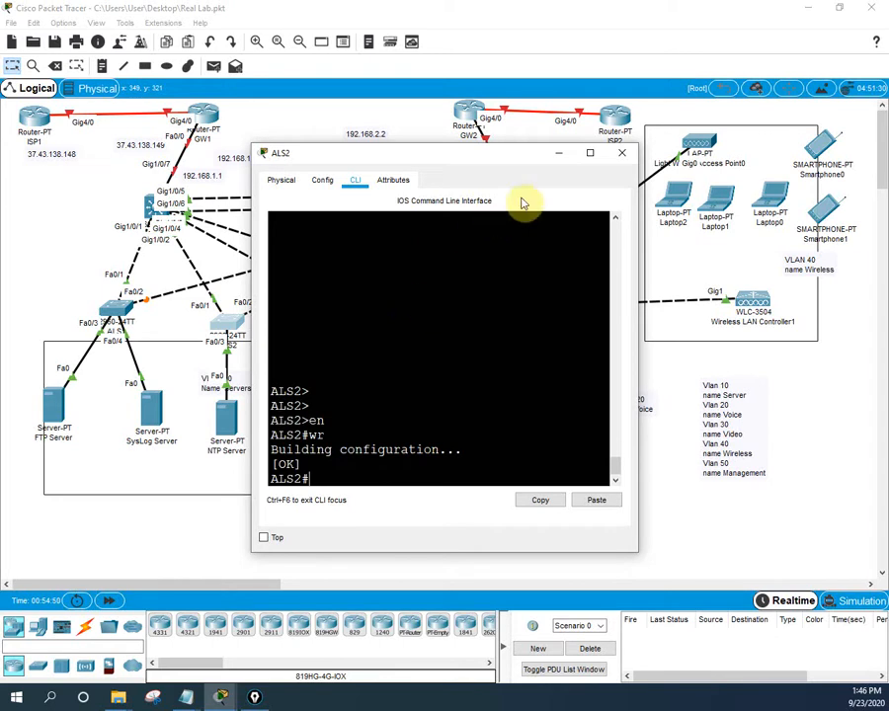
left_click(621, 152)
- Enter privileged mode on access switch ALS3, save its configuration with wr and close its window
left_click(346, 312)
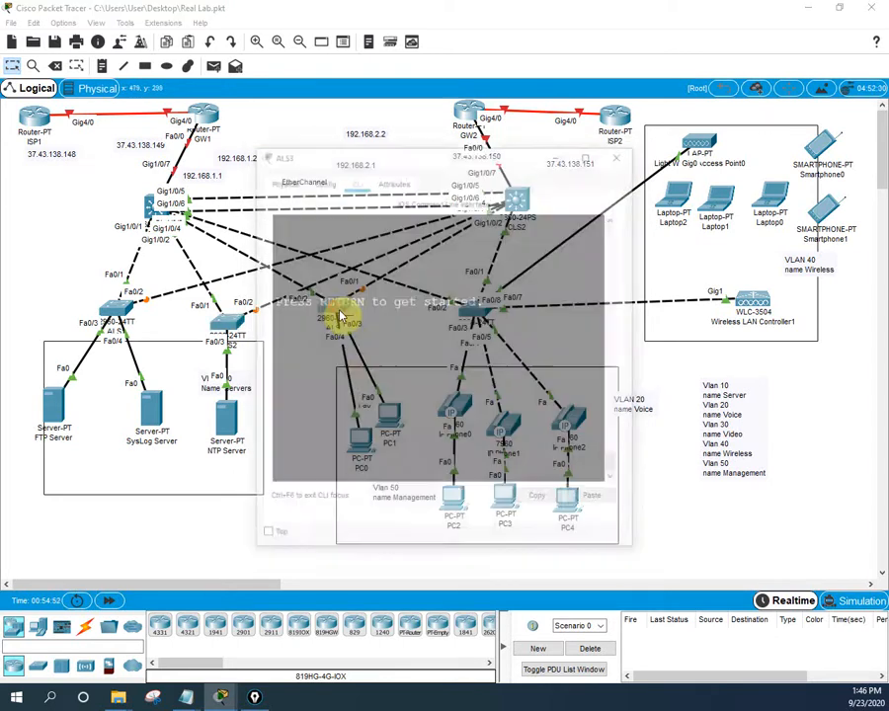
left_click(367, 367)
key("Return")
key("Return")
key("Return")
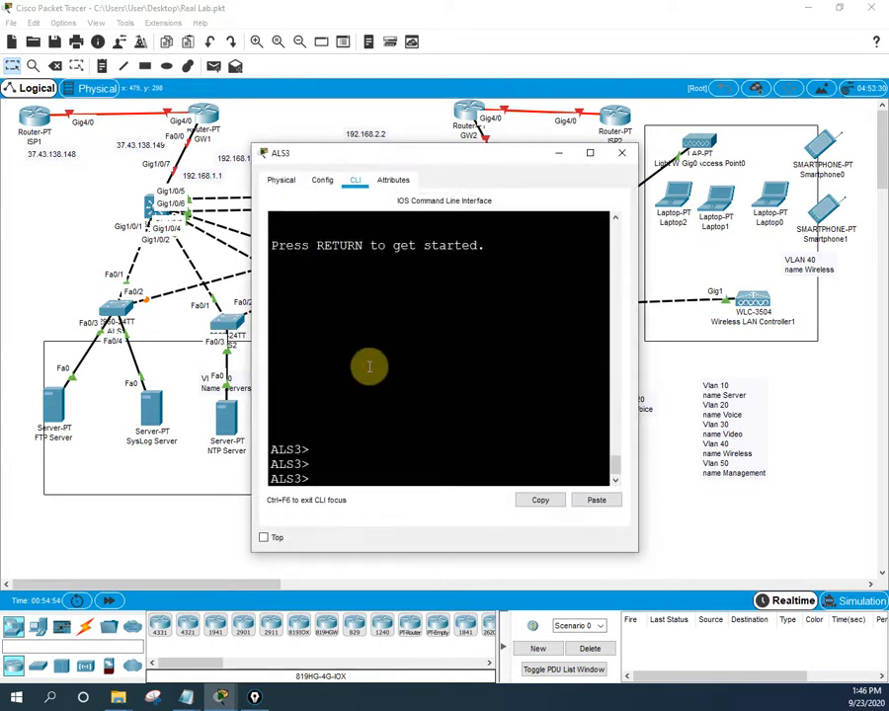
type("en")
key("Return")
type("wr")
key("Return")
key("Return")
key("Return")
key("Return")
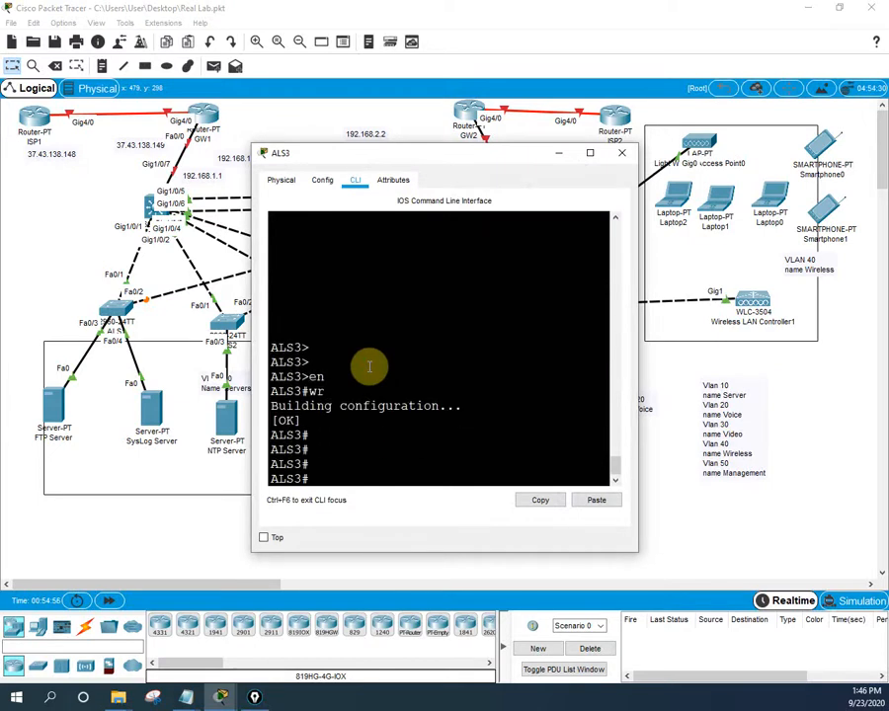
left_click(621, 152)
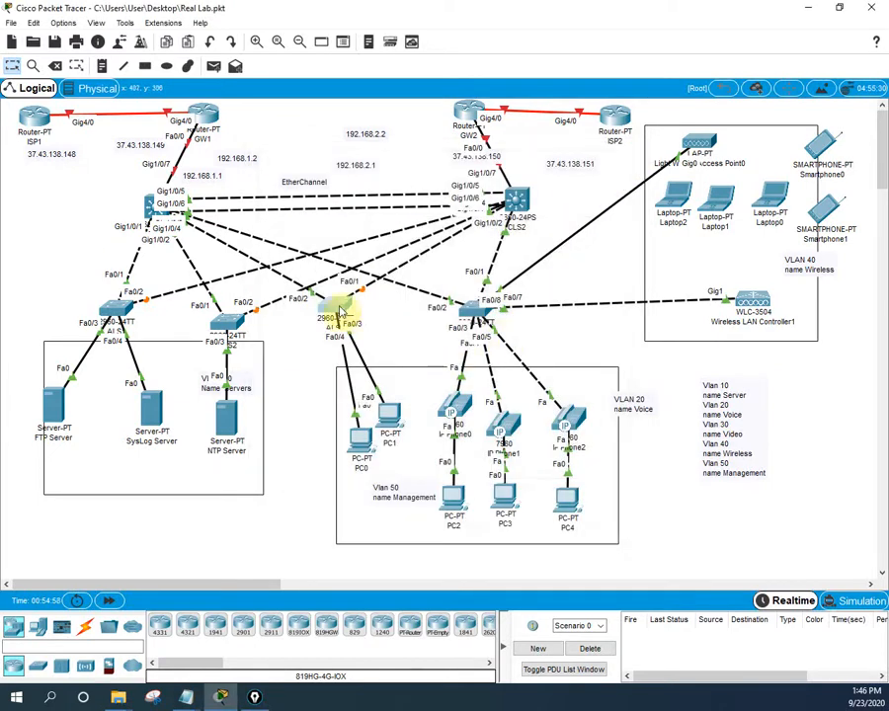
left_click(335, 314)
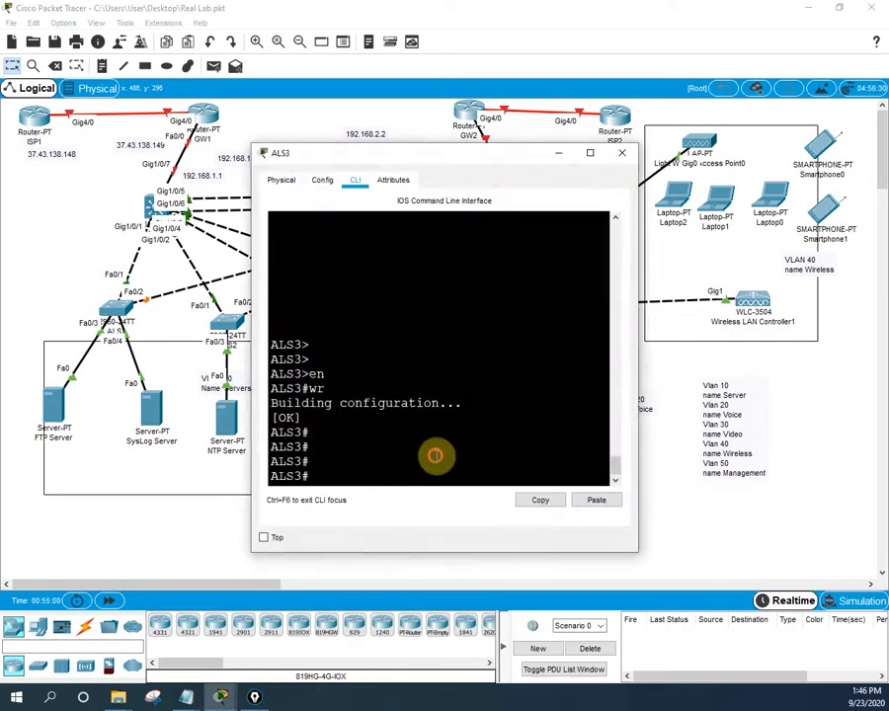
left_click(621, 152)
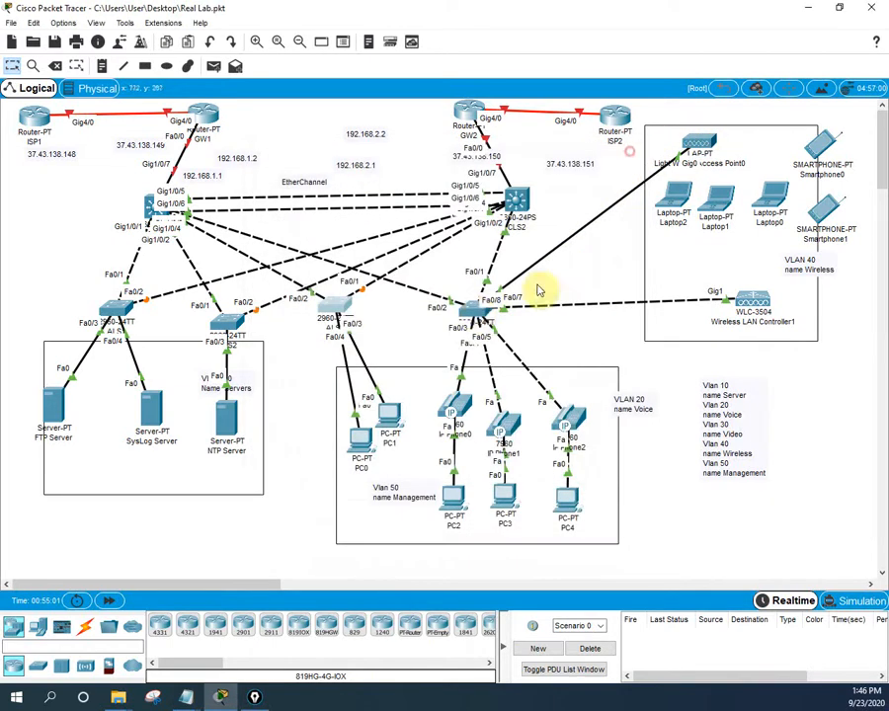
- Enter privileged mode on access switch ALS4, save its configuration with wr and close its window
left_click(474, 309)
key("Return")
key("Return")
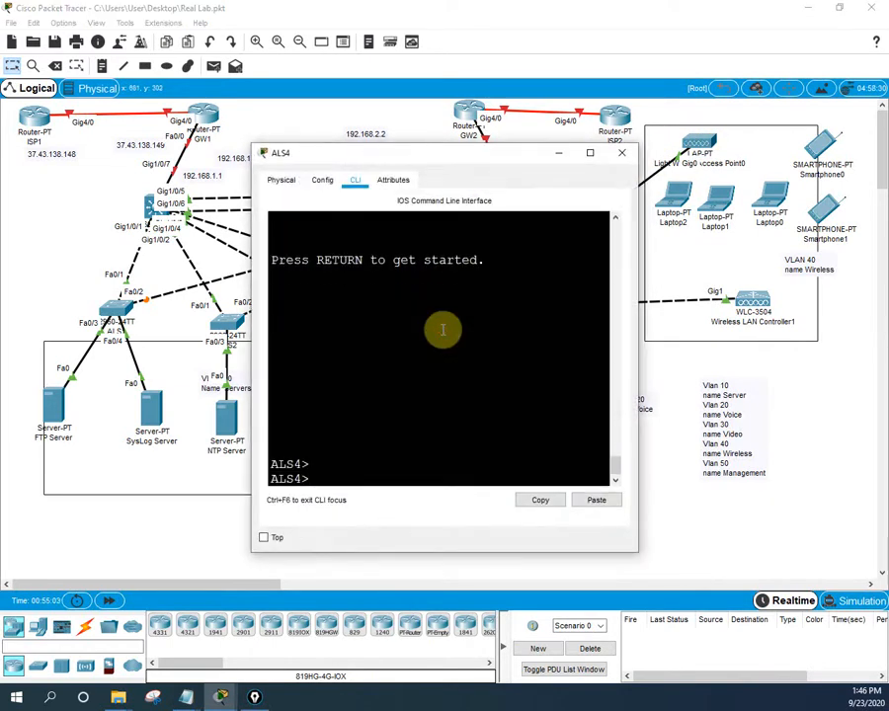
type("en")
key("Return")
type("wr")
key("Return")
key("Return")
key("Return")
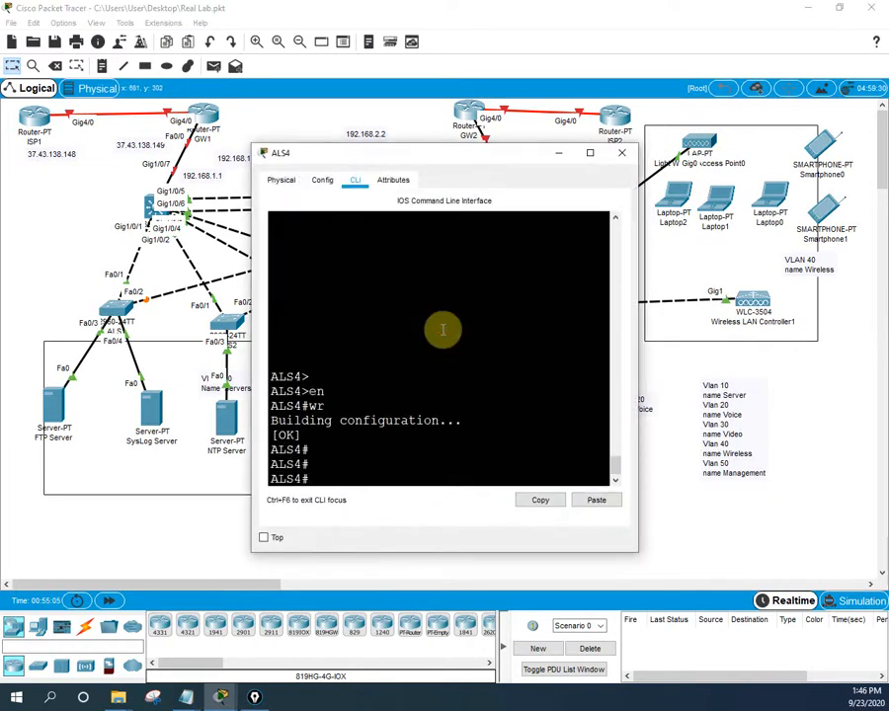
left_click(621, 152)
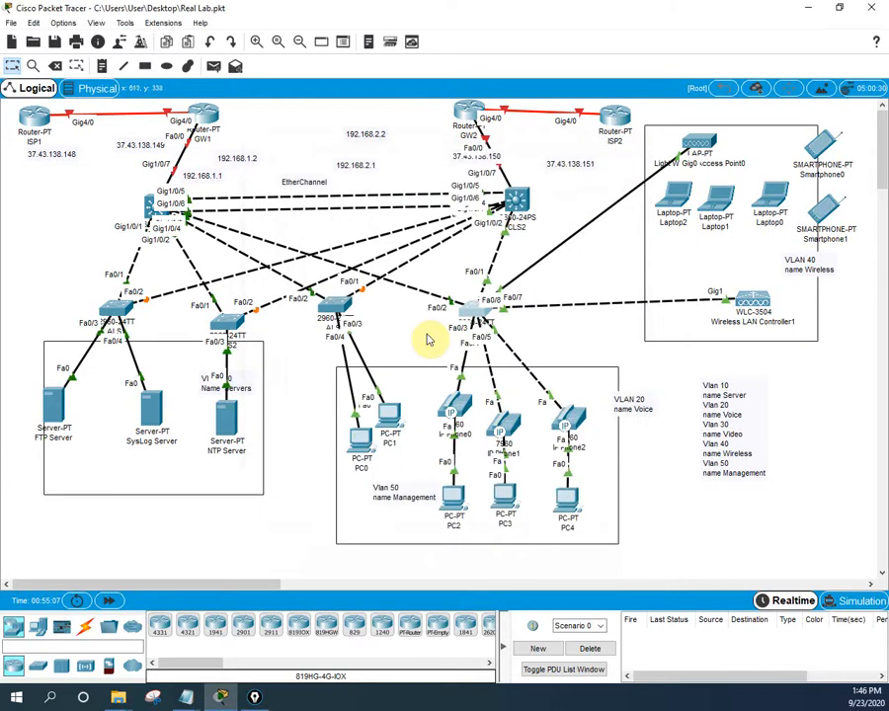
- Enter privileged mode on core switch CLS2, save its configuration with wr and close its window
left_click(516, 200)
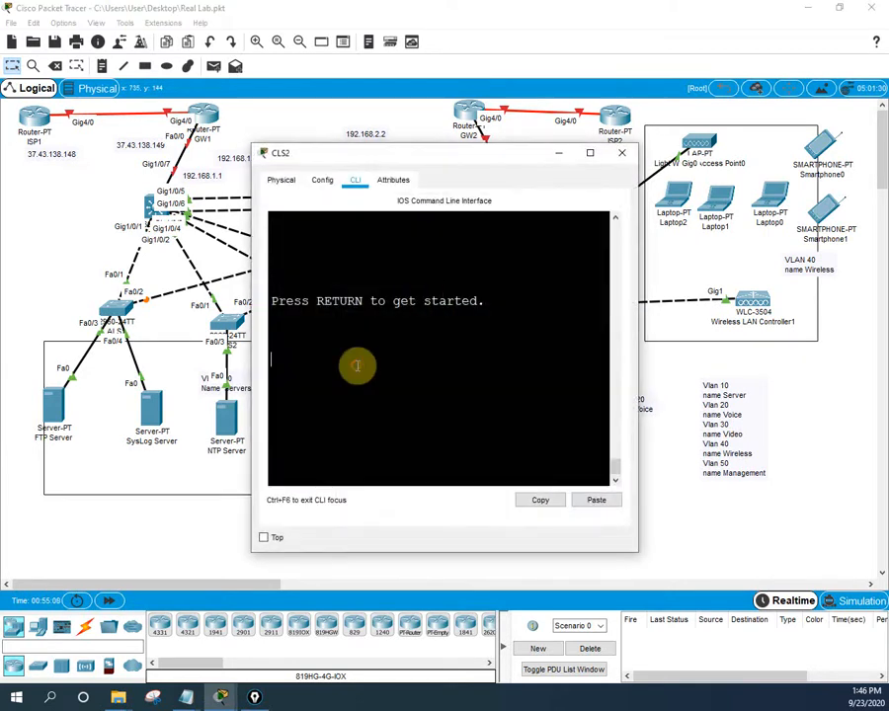
key("Return")
key("Return")
key("Return")
type("en")
key("Return")
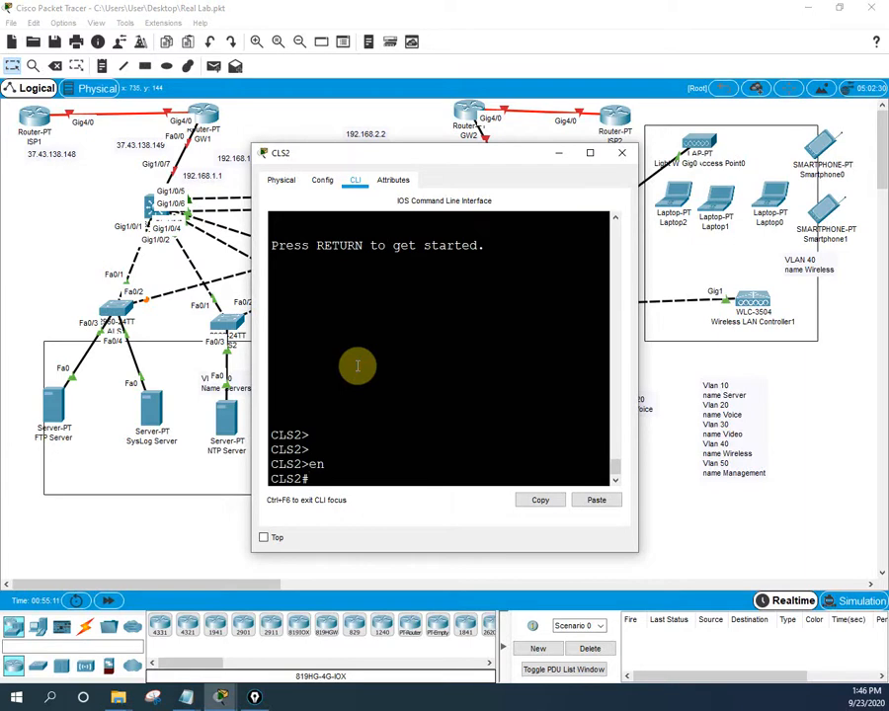
type("wr")
key("Return")
key("Return")
key("Return")
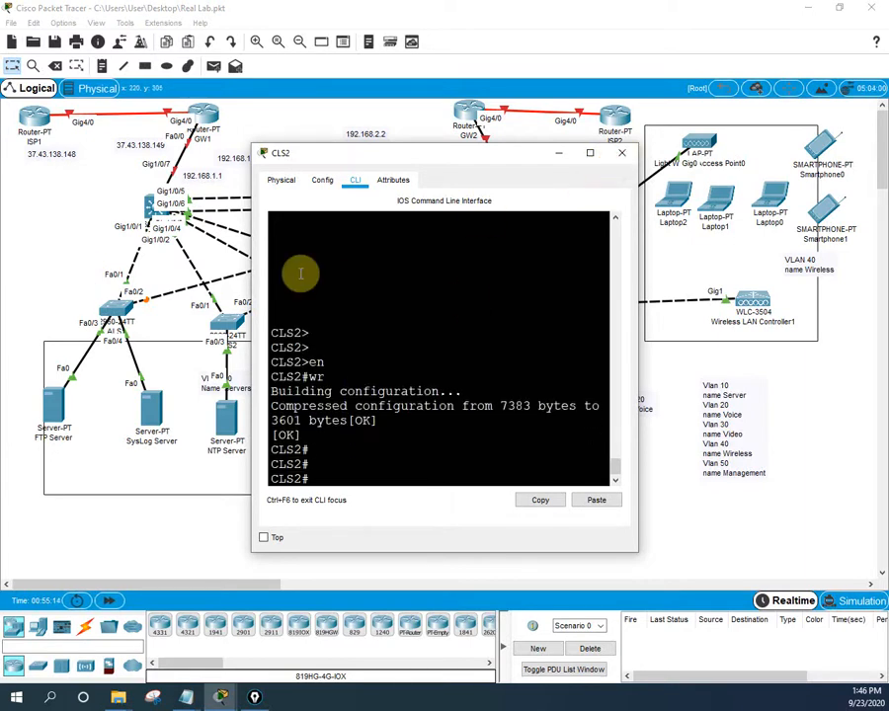
left_click(621, 153)
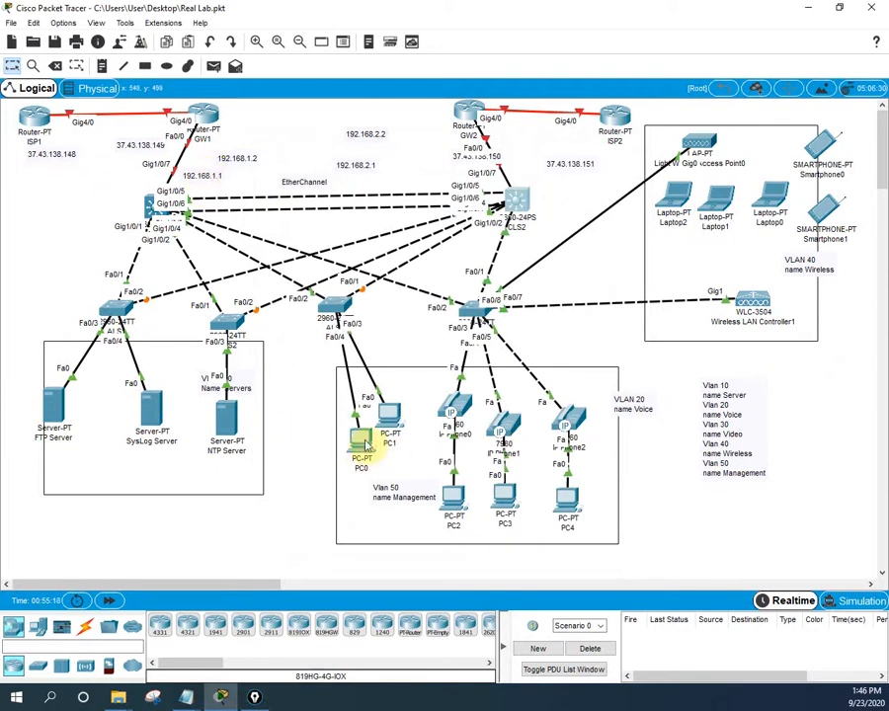
- Bring up PC0's command prompt, widen its window and get a fresh prompt line
left_click(361, 447)
left_click(594, 229)
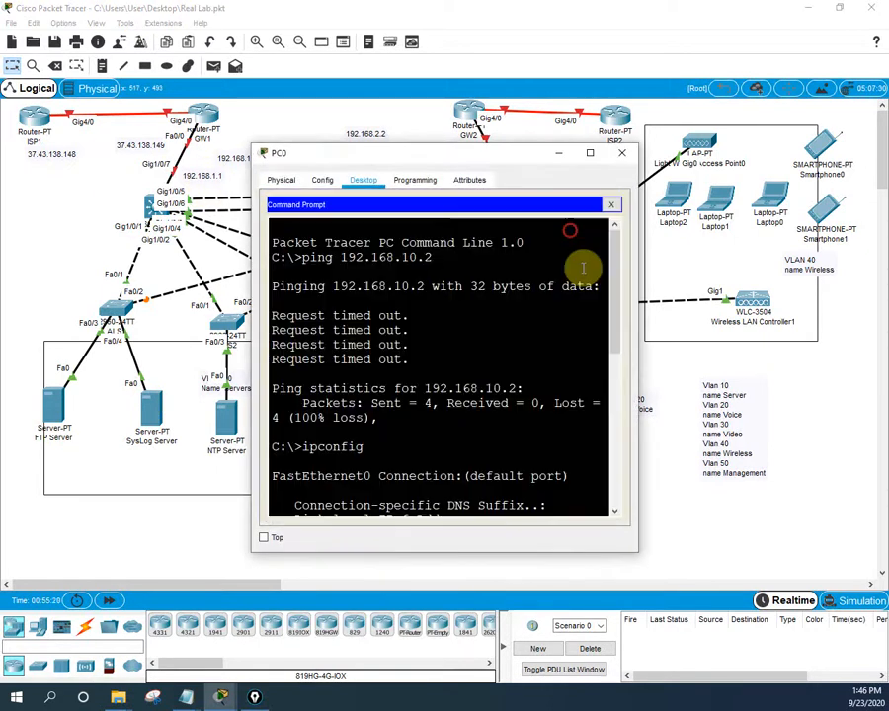
left_click_drag(640, 307, 877, 326)
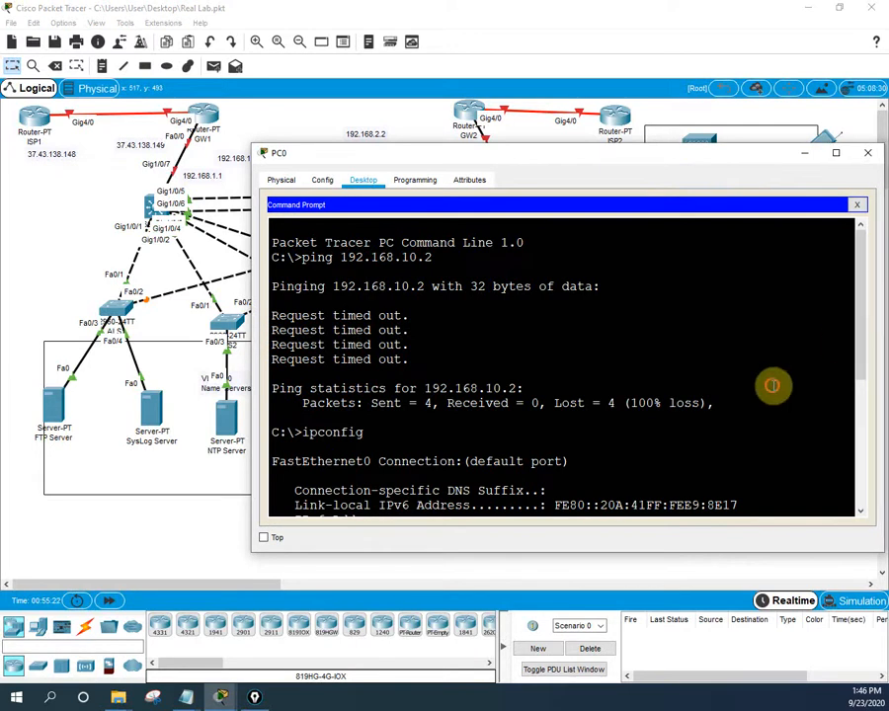
key("Return")
key("Return")
key("Return")
key("Return")
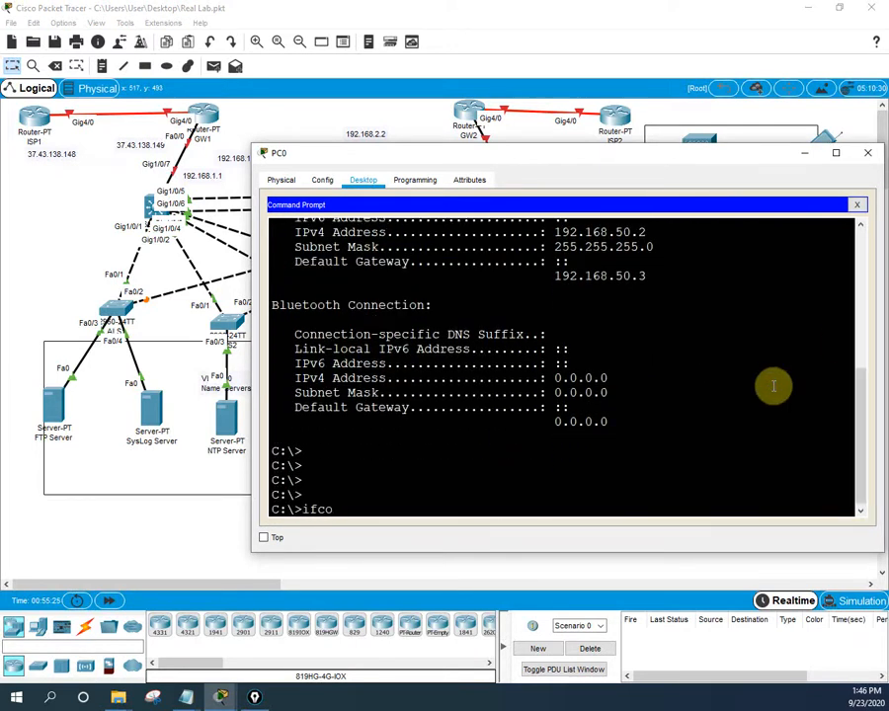
- Run ipconfig on PC0 and examine the FastEthernet0 address, subnet mask and default gateway
type("ifconfig")
key("Return")
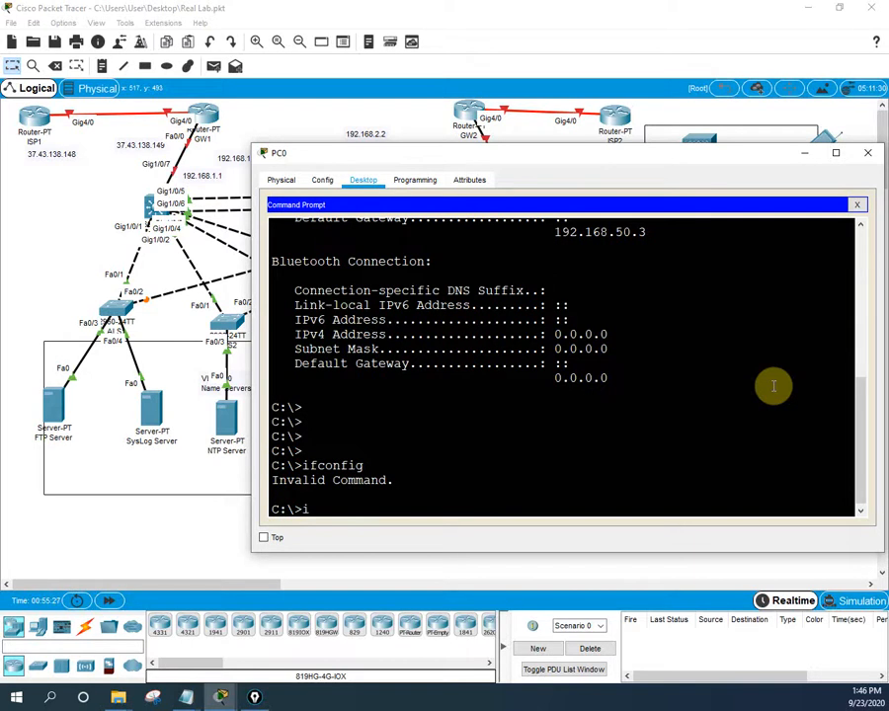
type("ipconfig")
key("Return")
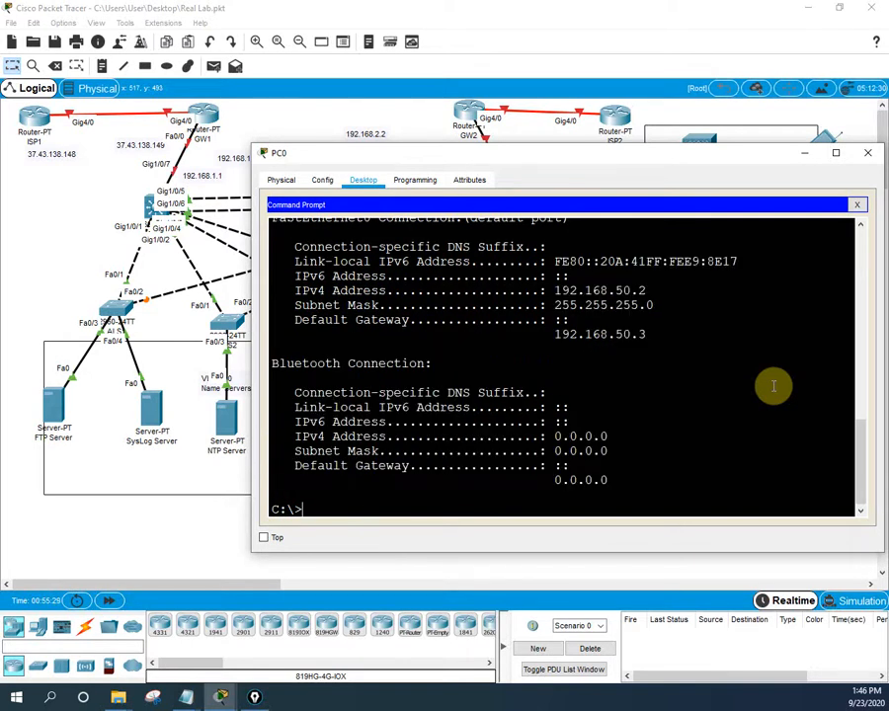
key("Return")
key("Return")
key("Return")
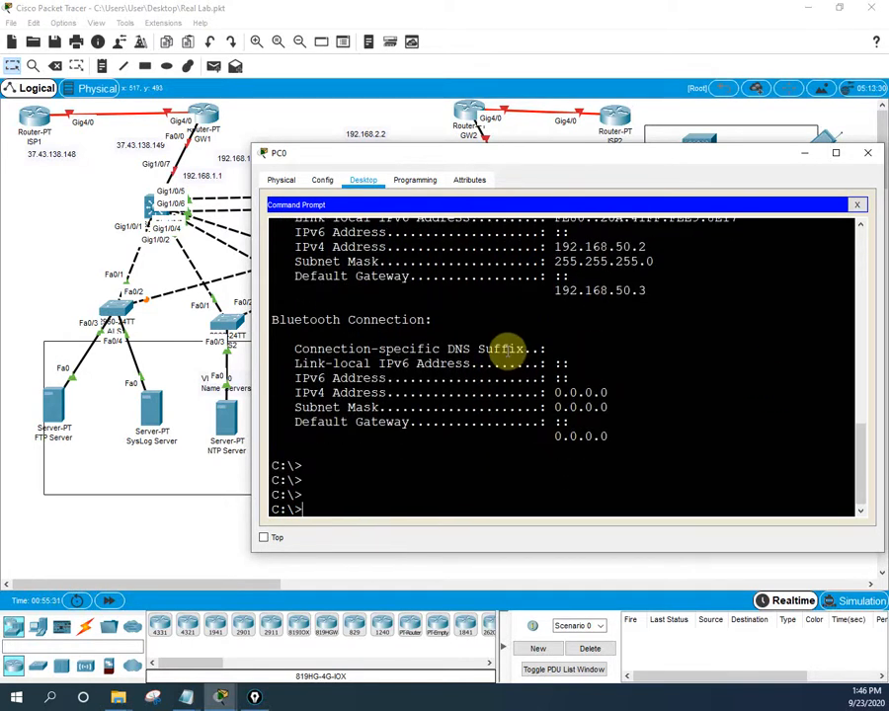
scroll(507, 344, "up", 5)
scroll(559, 352, "down", 3)
scroll(560, 358, "up", 2)
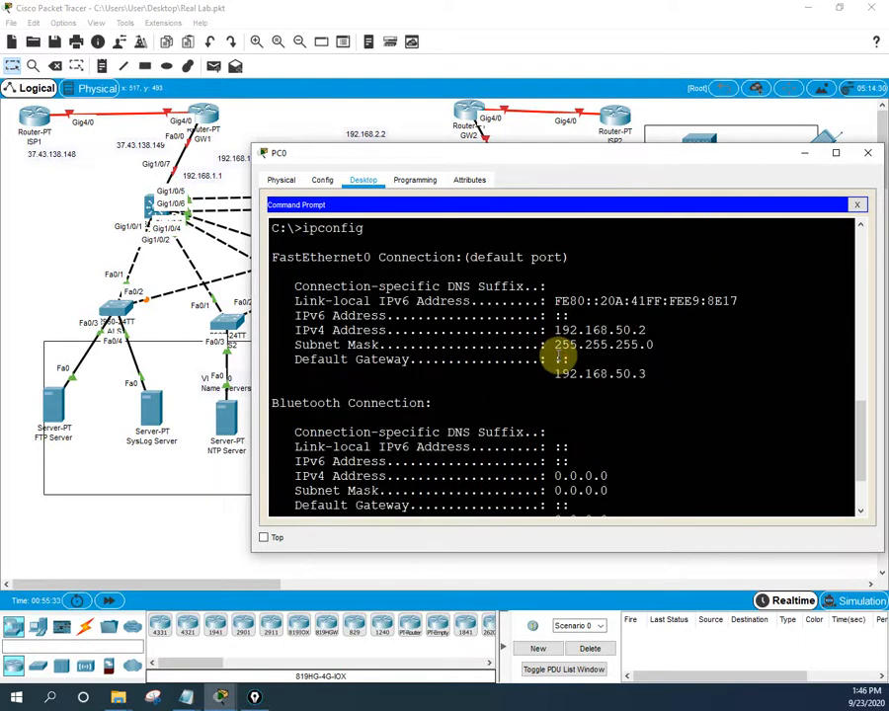
scroll(559, 358, "down", 2)
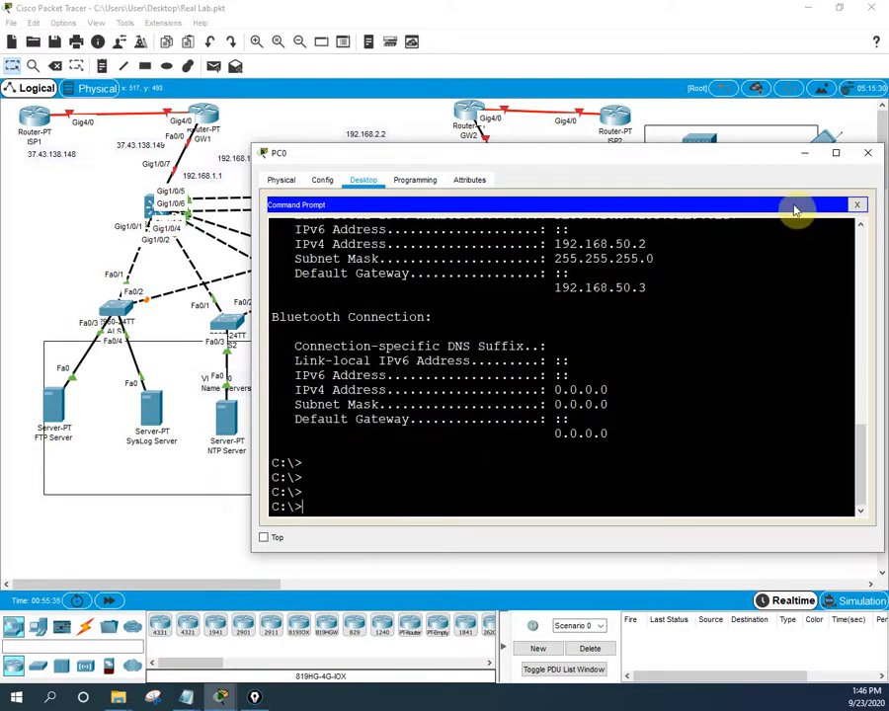
- Check PC0's FastEthernet0 settings in the IP Configuration tool and return to its command prompt
left_click(856, 205)
left_click(312, 242)
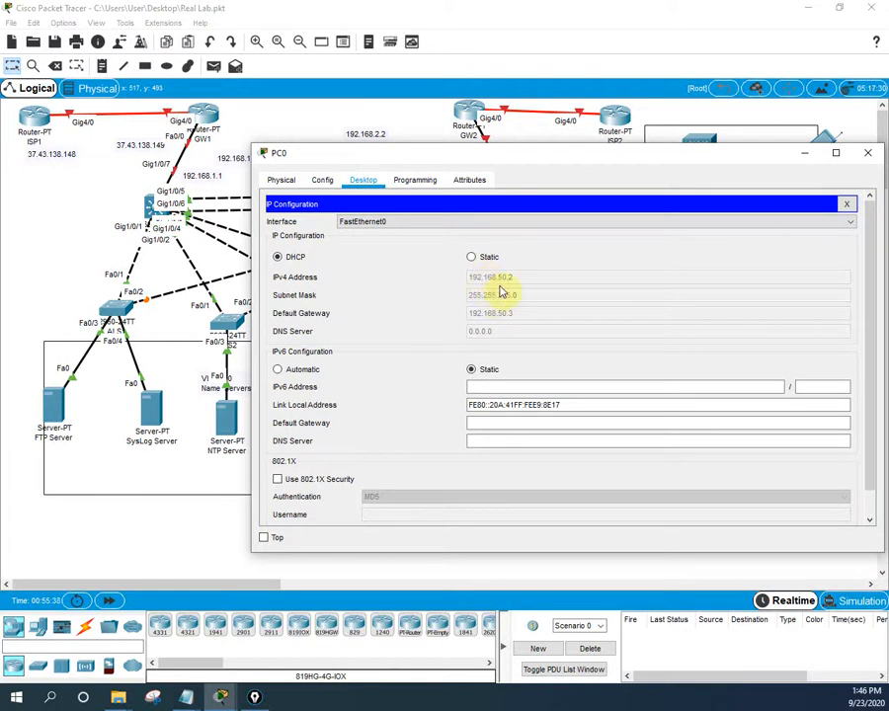
left_click(850, 206)
left_click(681, 256)
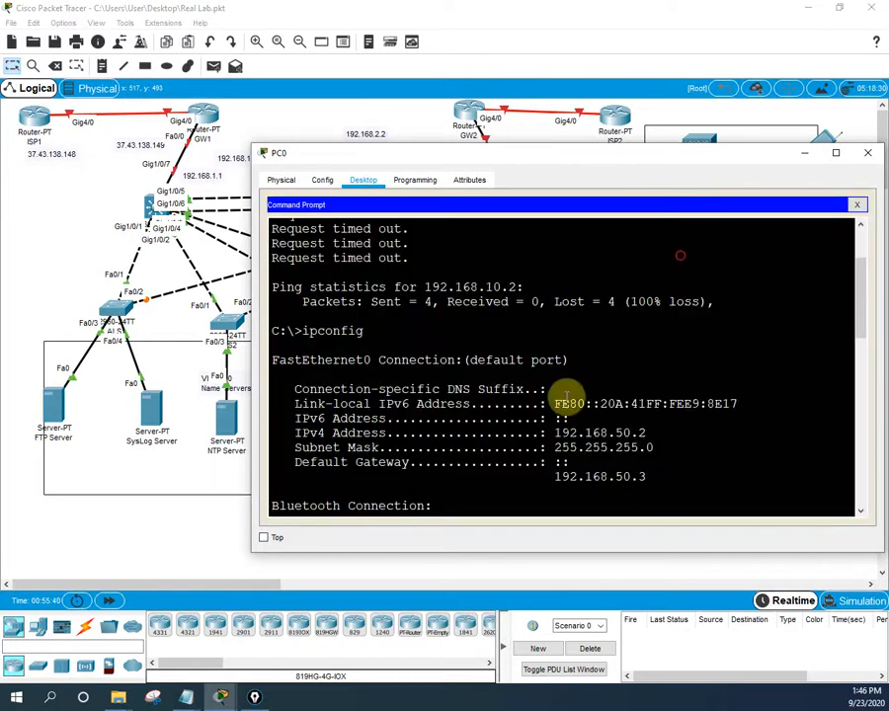
- Review the FastEthernet0 and Bluetooth sections of the ipconfig output on PC0
scroll(548, 427, "down", 3)
scroll(541, 427, "down", 10)
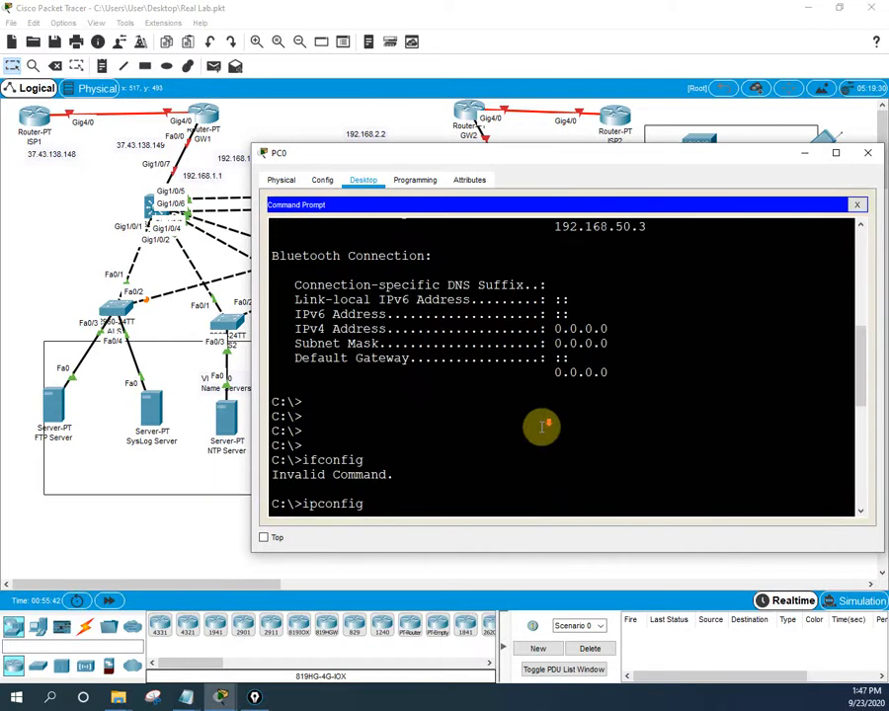
scroll(541, 427, "up", 1)
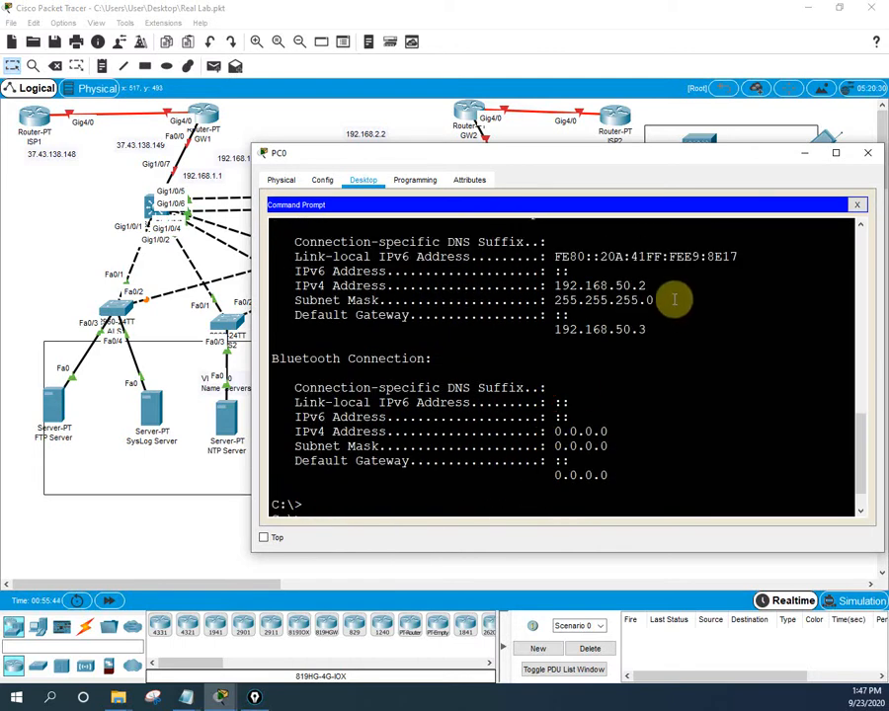
left_click_drag(670, 299, 587, 283)
left_click_drag(616, 462, 273, 358)
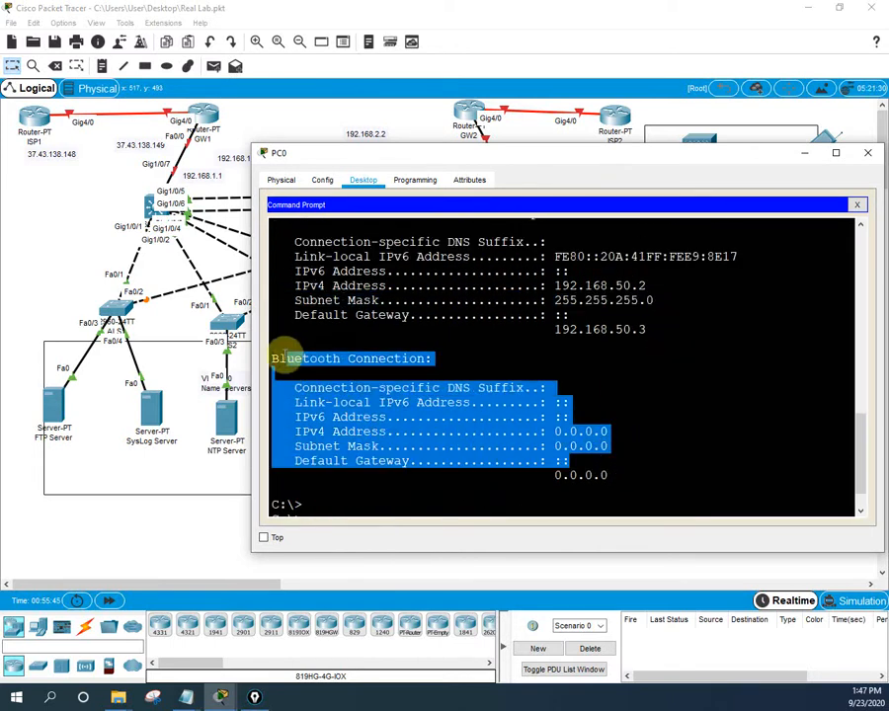
left_click(625, 406)
- Ping 192.168.1.1 from PC0 to test connectivity
scroll(645, 417, "down", 1)
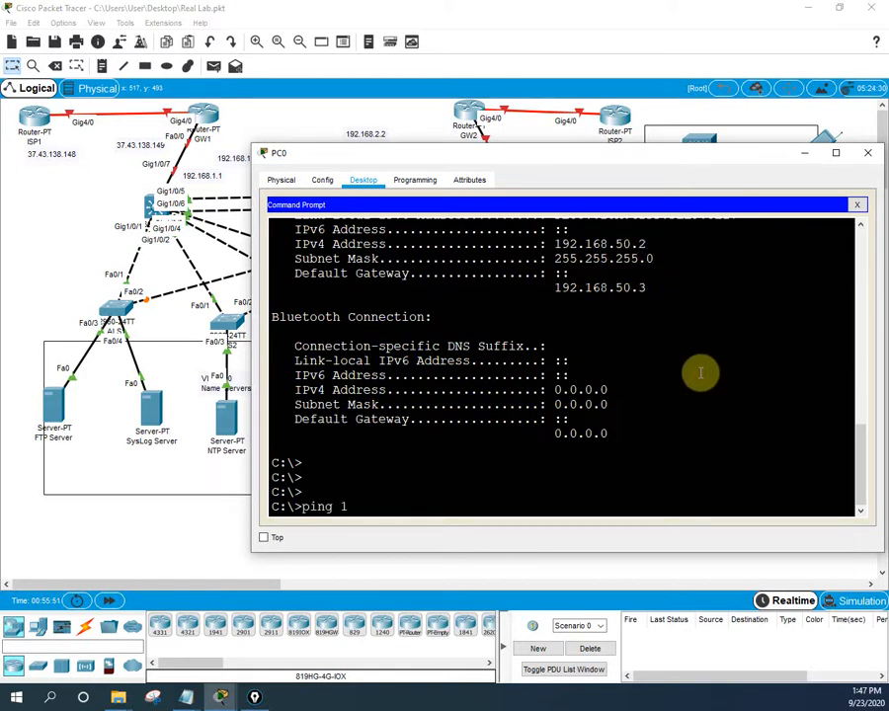
type("92.168.1.1")
key("Return")
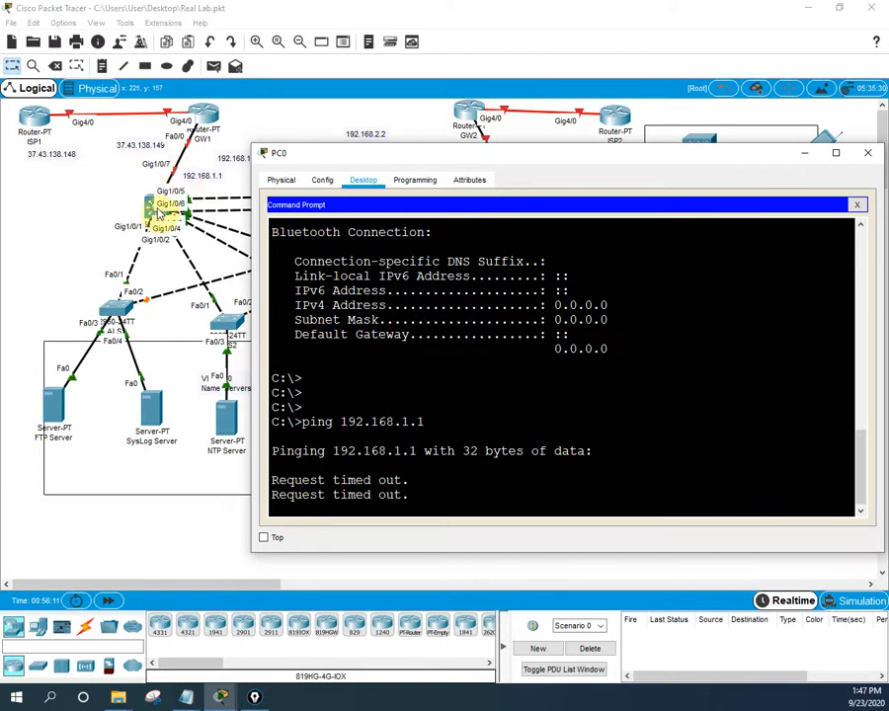
- Open the command line of core switch CLS1, widen its window and get a fresh prompt
left_click(158, 211)
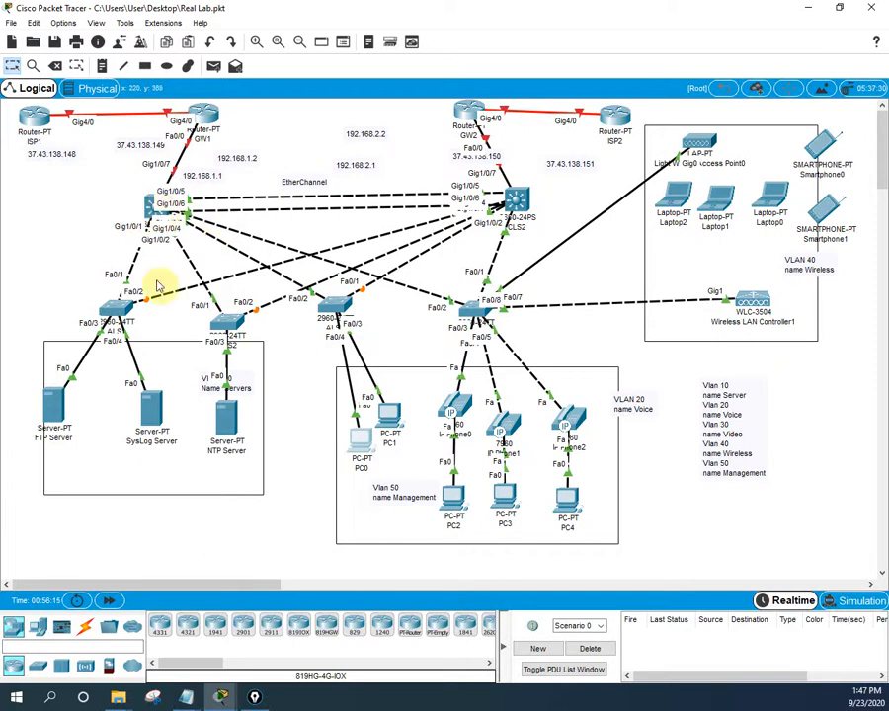
left_click(153, 210)
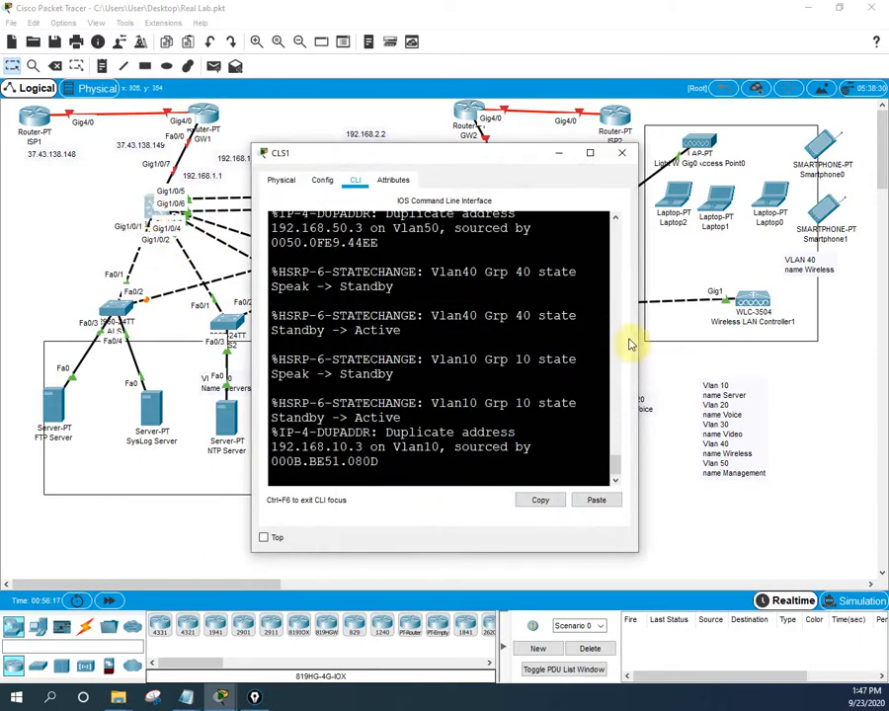
left_click_drag(640, 340, 877, 355)
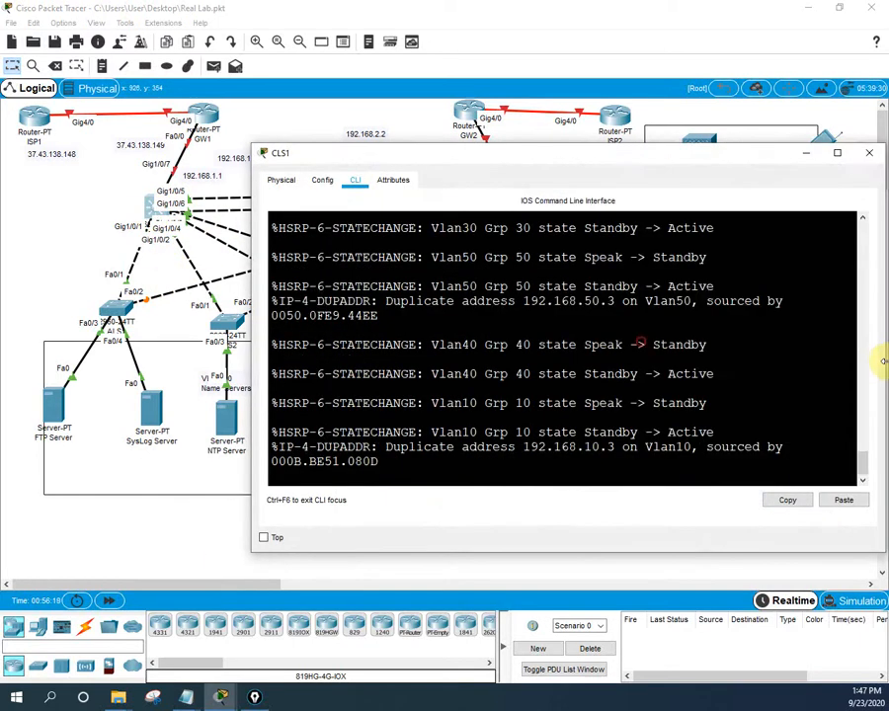
key("Return")
key("Return")
key("Return")
key("Return")
key("Return")
key("Return")
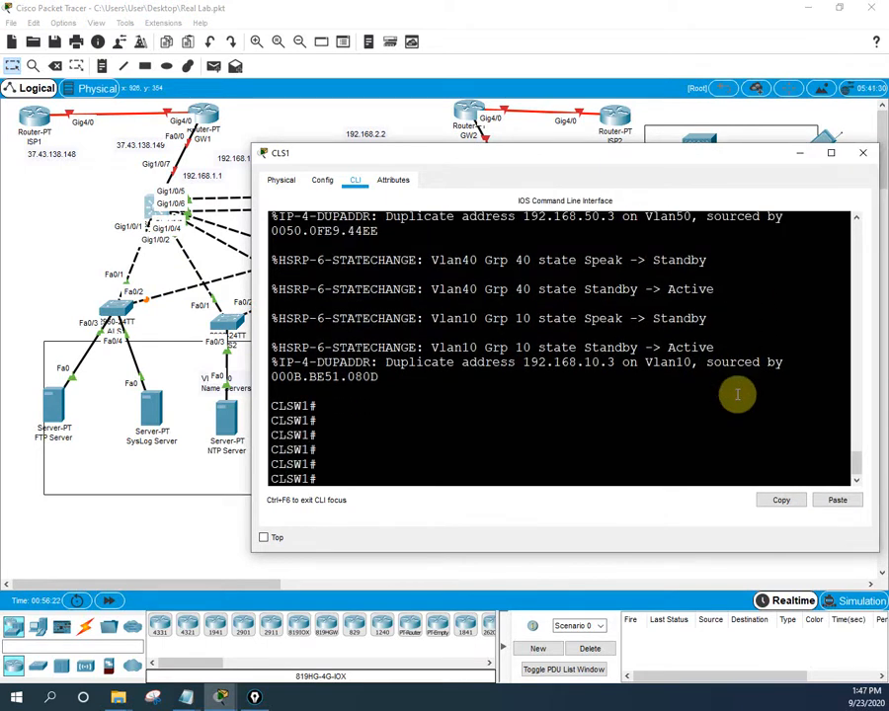
type("config t")
key("Return")
type("exit")
key("Return")
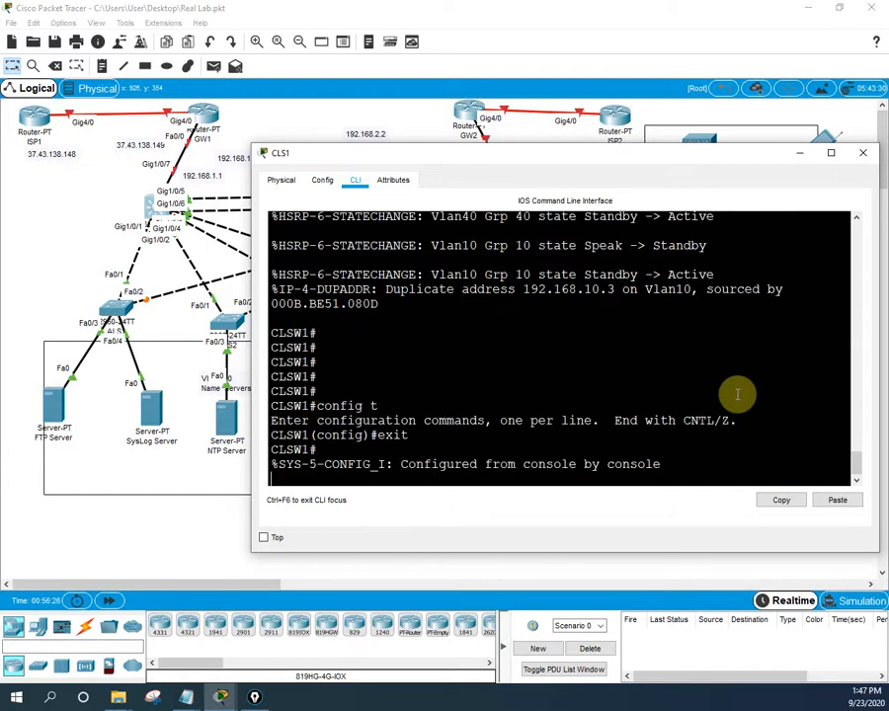
key("Return")
key("Return")
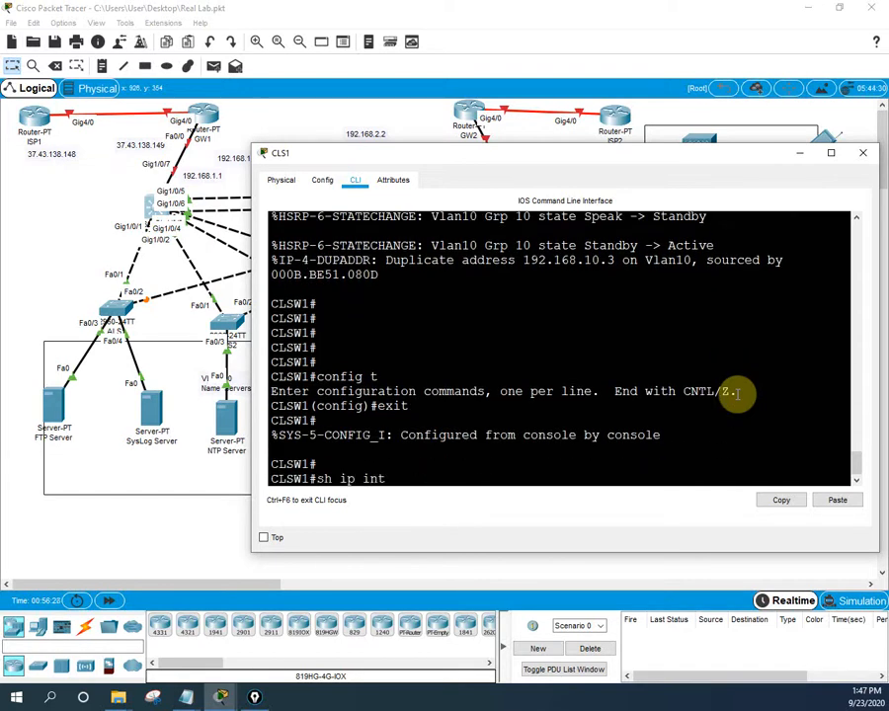
- Run sh ip int br on CLS1 and examine the status of the GigabitEthernet1/0 ports
type("sh ip int br")
key("Return")
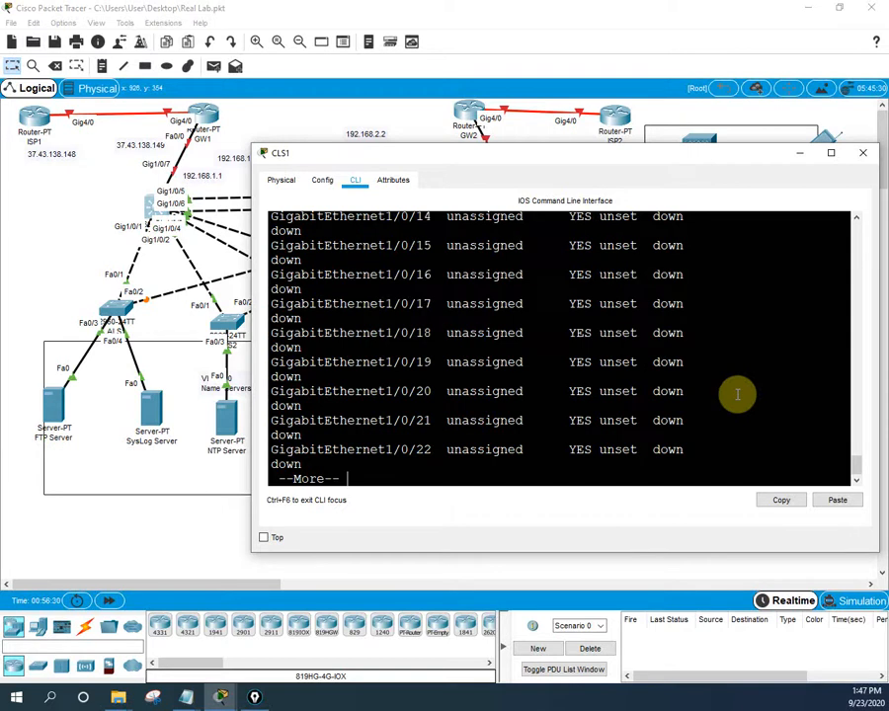
scroll(737, 395, "up", 10)
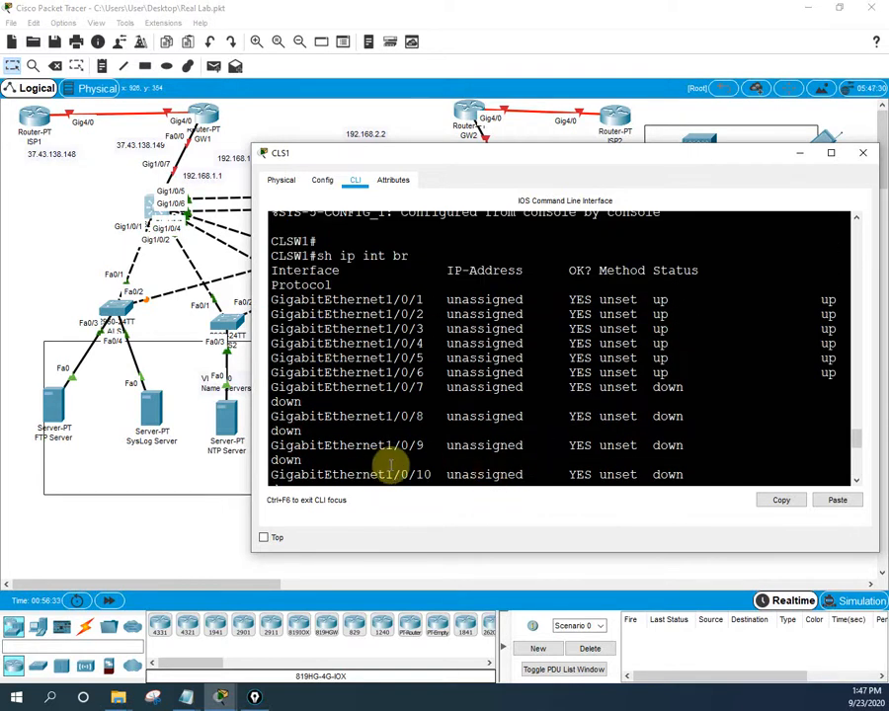
scroll(404, 459, "down", 2)
scroll(390, 405, "up", 2)
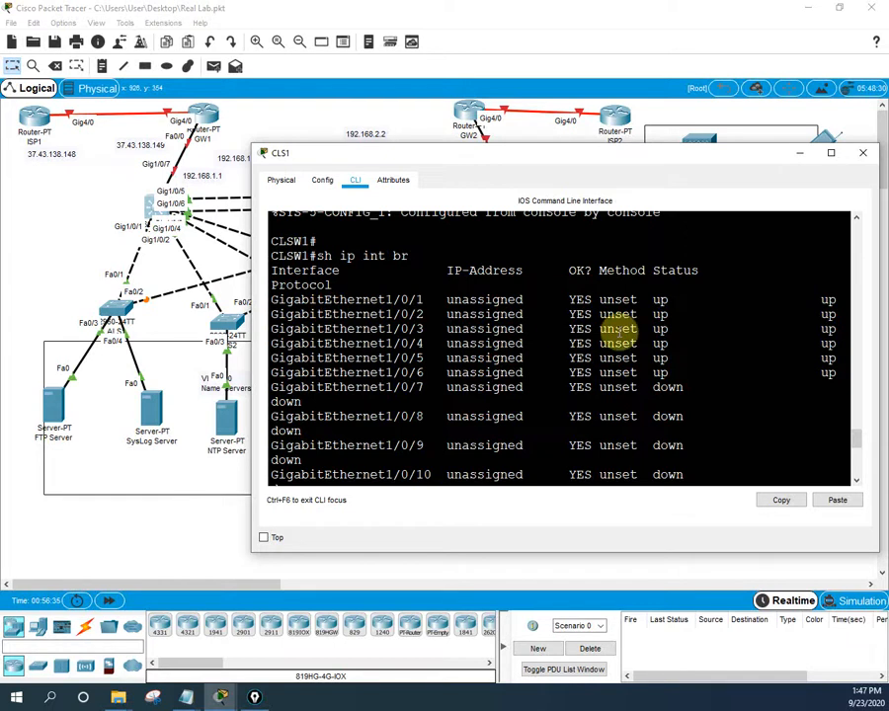
scroll(617, 335, "down", 10)
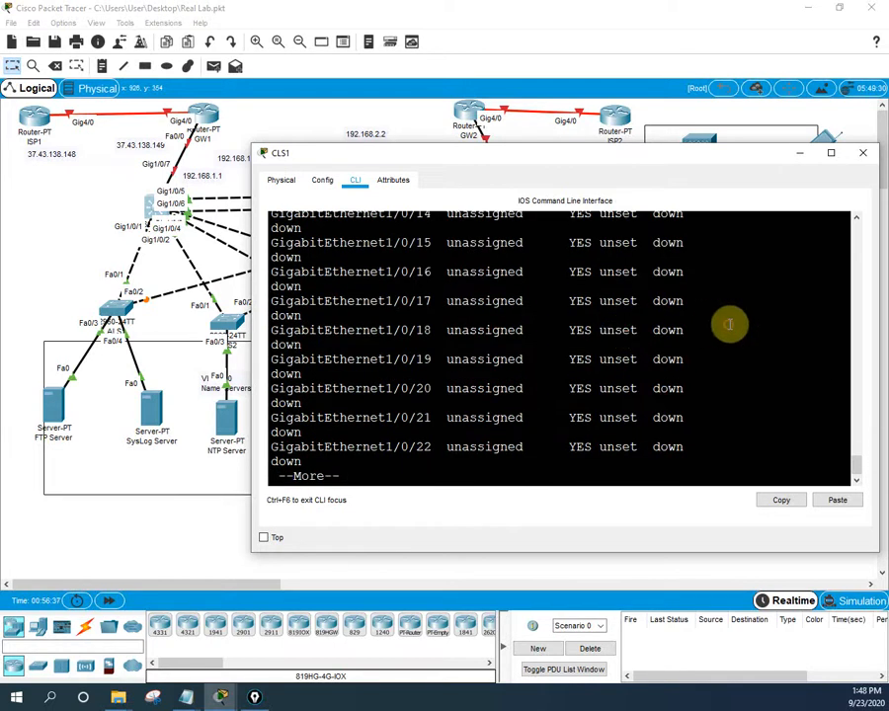
- Page through the rest of CLS1's interface summary until the command prompt is reached
key("Return")
key("Return")
key("Return")
key("Return")
key("Return")
key("Return")
key("Return")
key("Return")
key("Return")
key("Return")
key("Return")
key("Return")
key("Return")
key("Return")
key("Return")
key("Return")
key("Return")
key("Return")
key("Return")
key("Return")
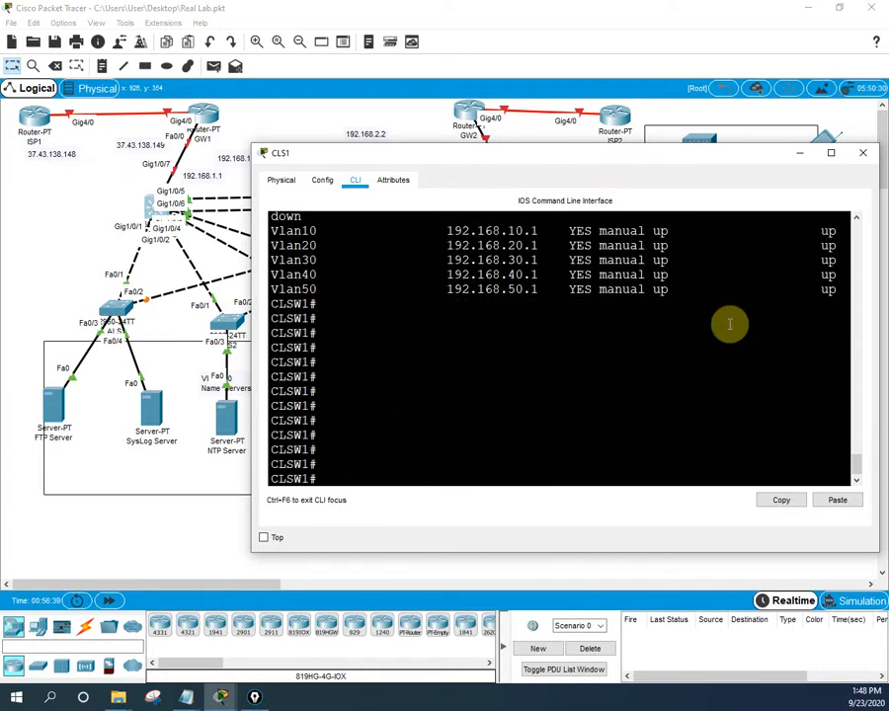
- Examine the IP addresses and status of the Vlan10 to Vlan50 interfaces in CLS1's summary
scroll(730, 323, "up", 2)
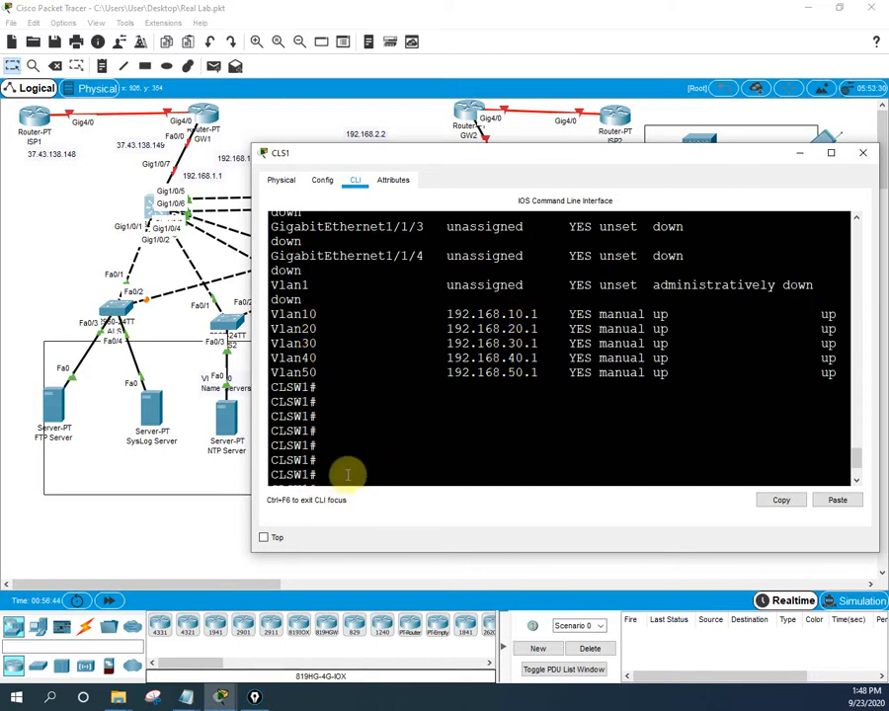
scroll(491, 449, "up", 1)
scroll(491, 449, "down", 3)
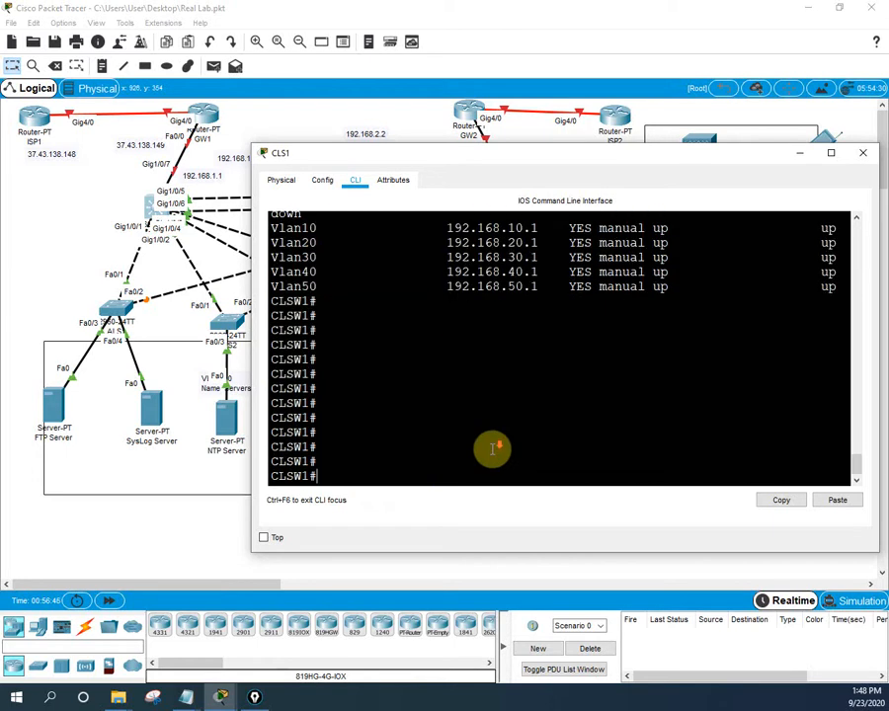
scroll(489, 450, "up", 7)
scroll(490, 450, "down", 4)
scroll(492, 449, "down", 4)
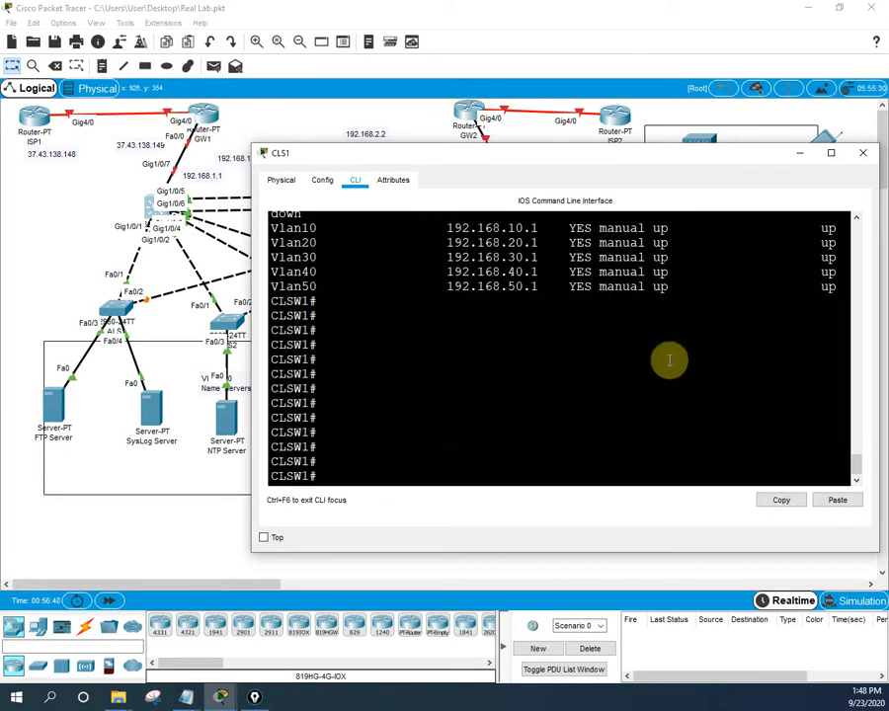
scroll(652, 372, "up", 2)
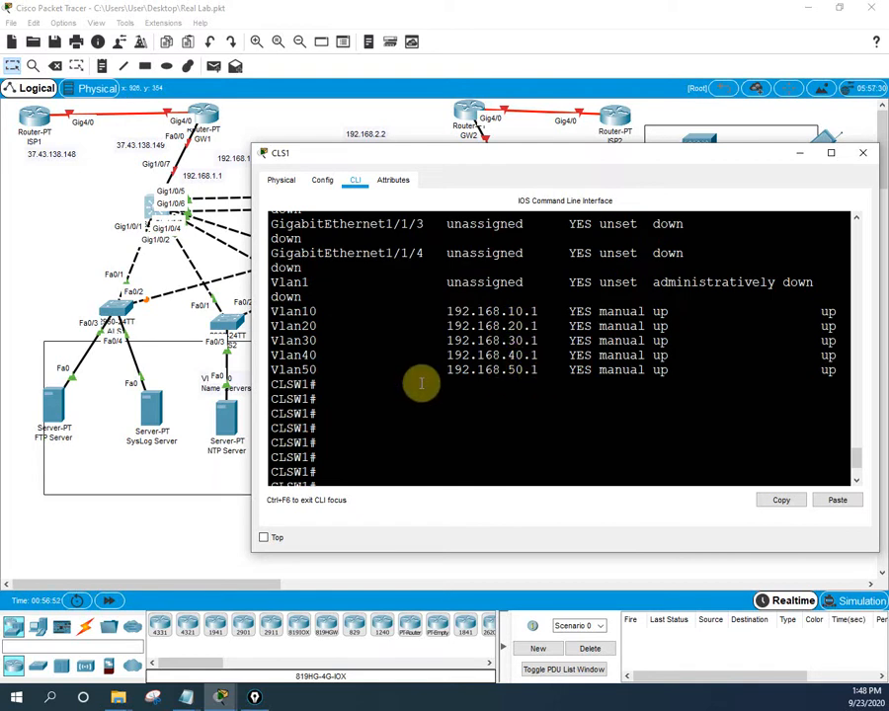
left_click(672, 385)
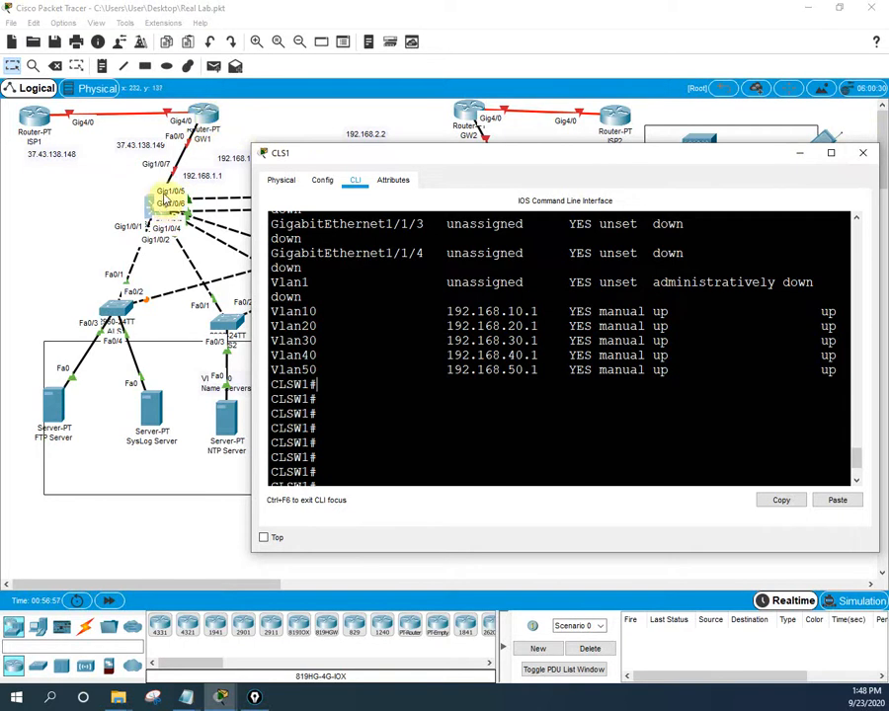
left_click(163, 203)
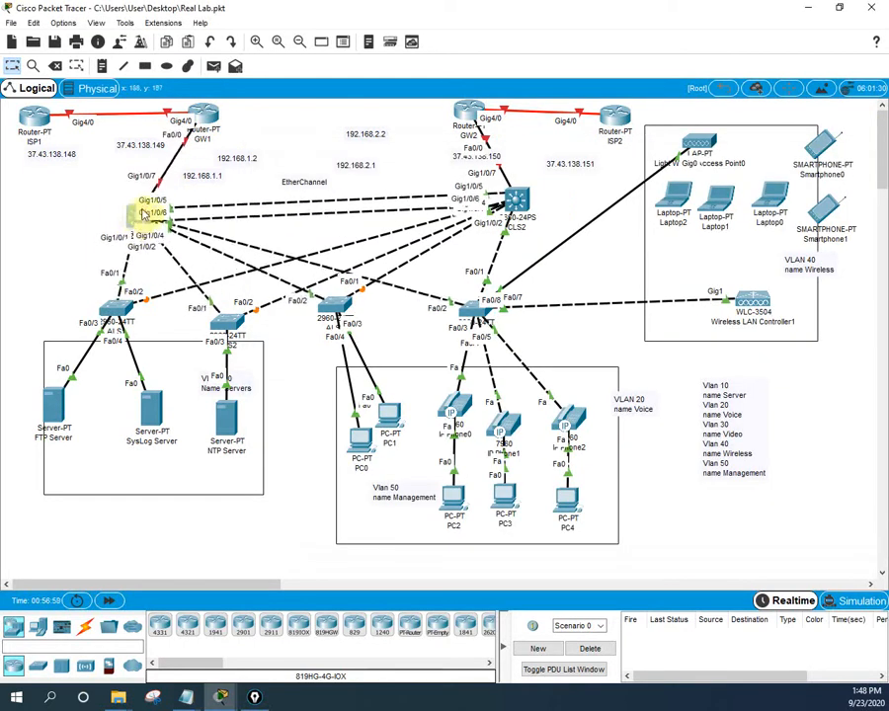
left_click(148, 211)
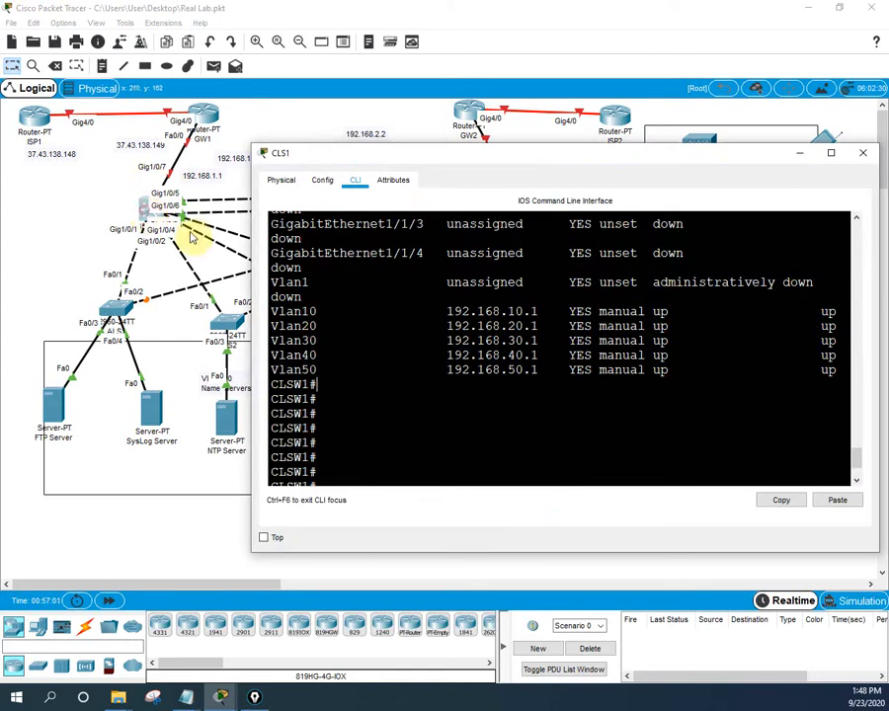
left_click(586, 457)
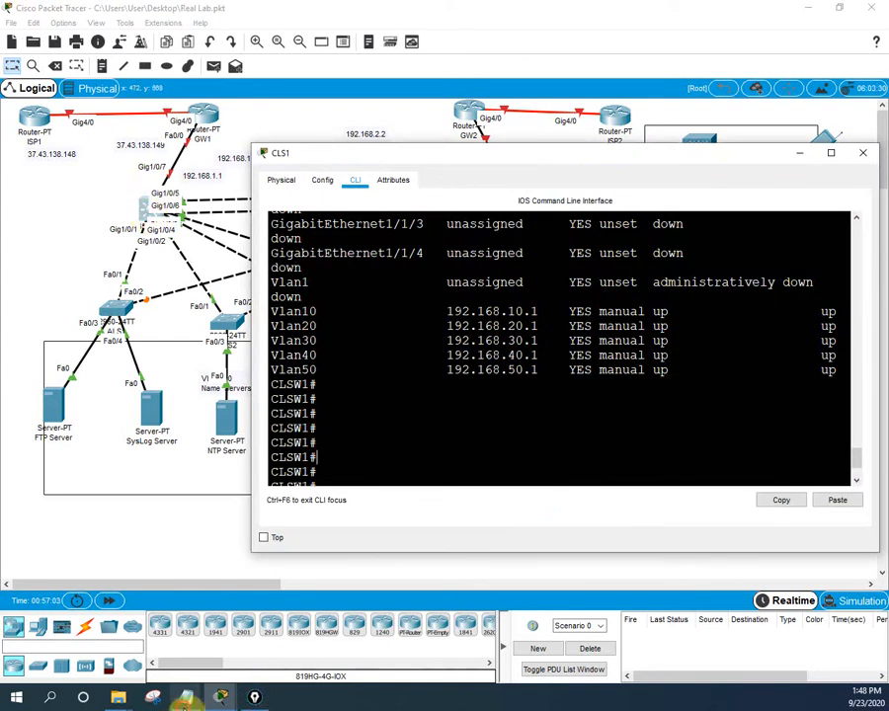
- Switch to the Notepad notes and copy the int g1/0/7 command block for the link between GW1 and Core SW1
mouse_move(185, 697)
left_click(274, 647)
scroll(651, 341, "up", 15)
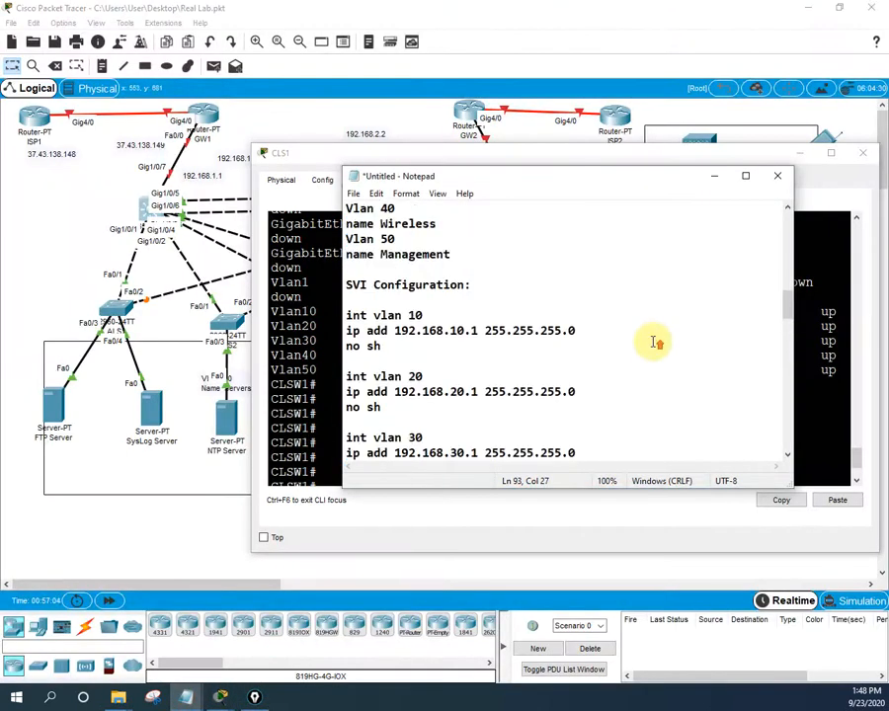
scroll(652, 341, "up", 5)
scroll(652, 341, "down", 3)
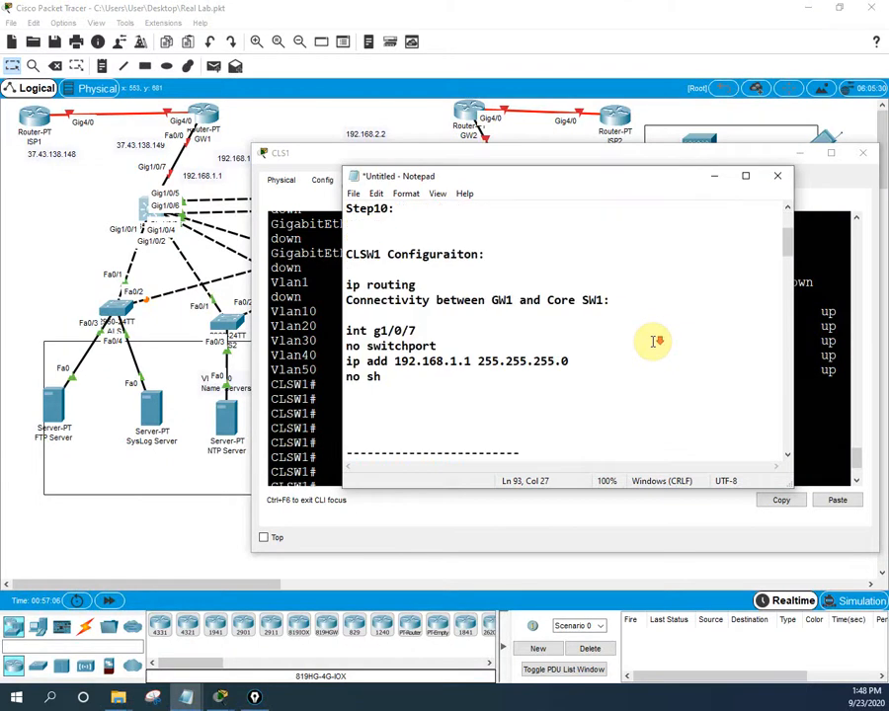
scroll(654, 341, "up", 2)
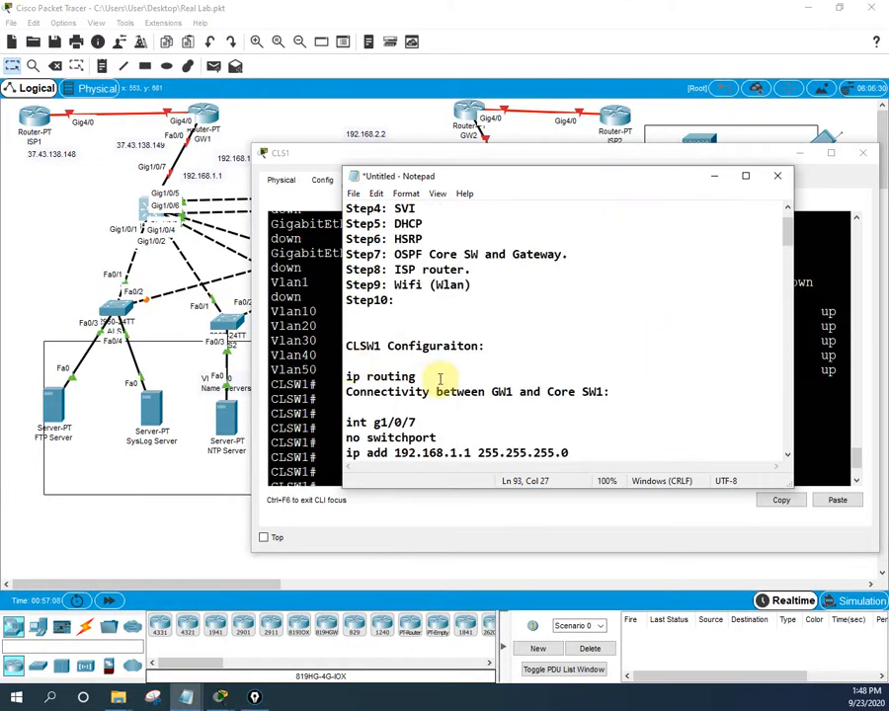
scroll(440, 378, "down", 1)
left_click_drag(346, 376, 416, 436)
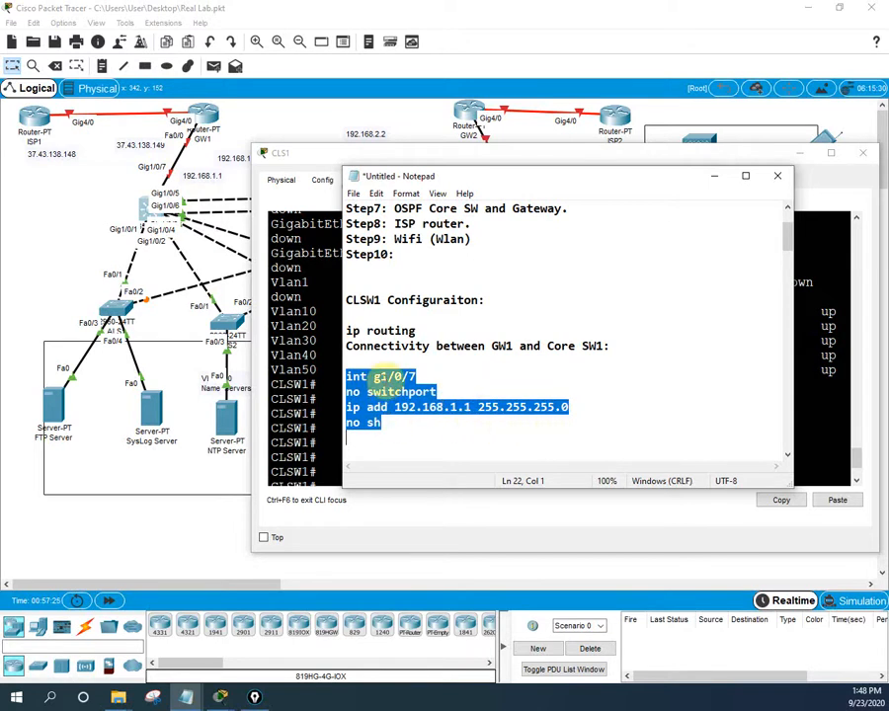
right_click(383, 377)
left_click(422, 422)
- On CLS1, enter global configuration mode and enable ip routing
left_click(309, 395)
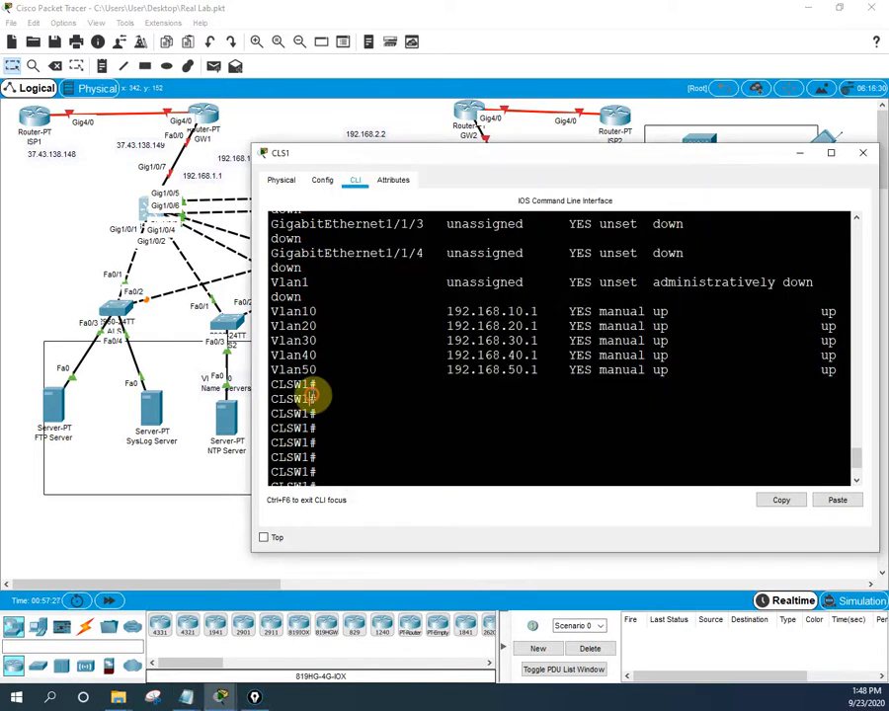
type("config")
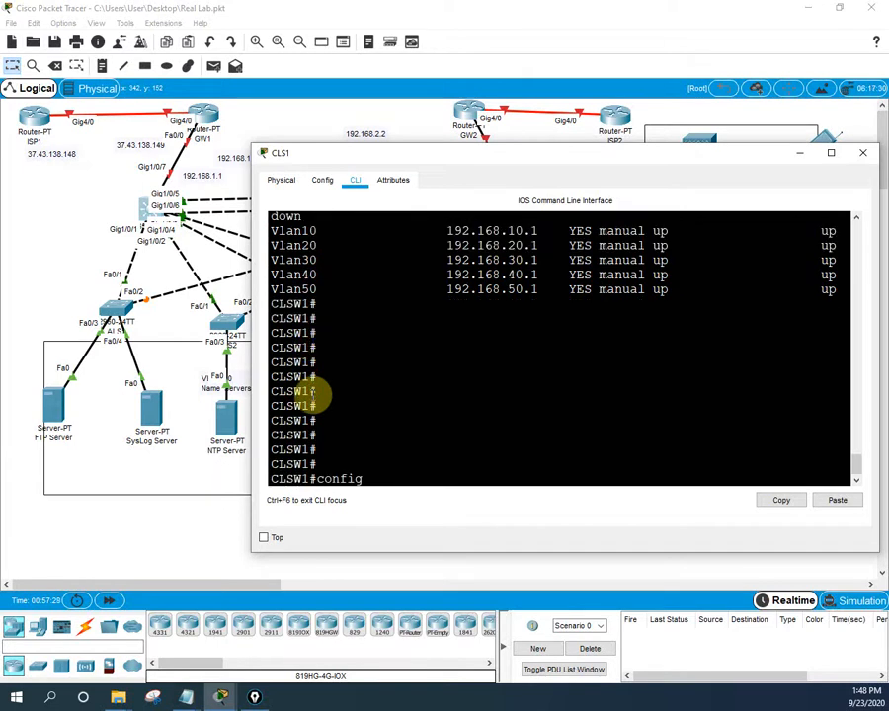
type(" t")
key("Return")
key("Return")
key("Return")
type("ip ")
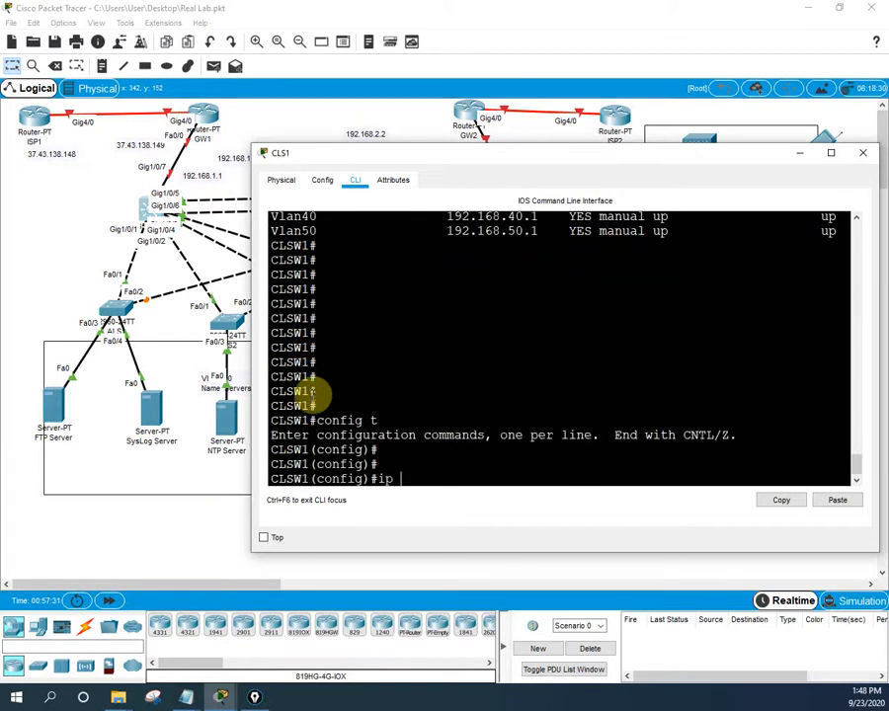
type("rou")
key("Tab")
type("t")
key("Tab")
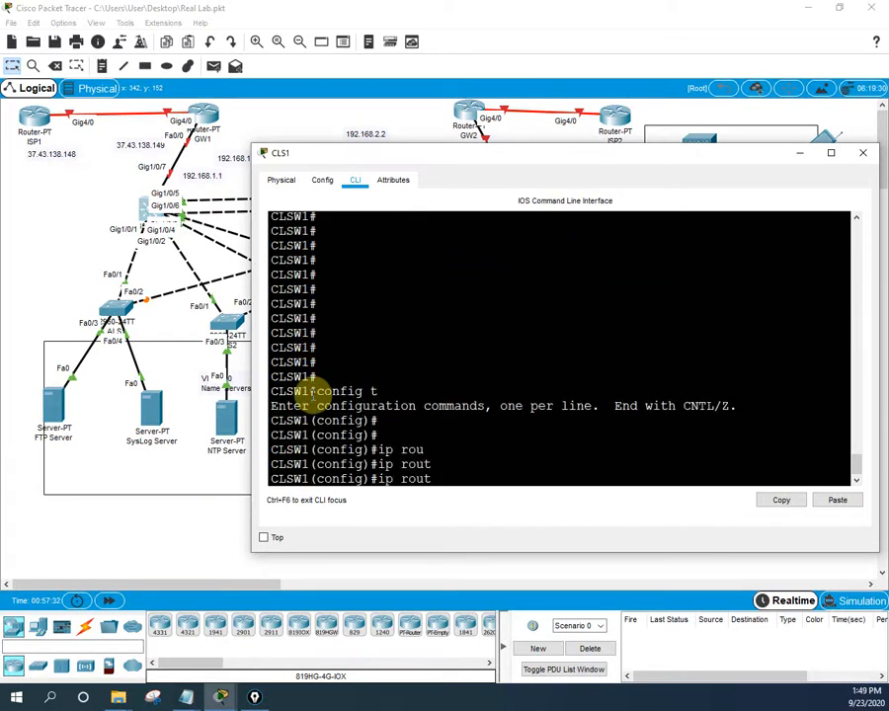
key("Return")
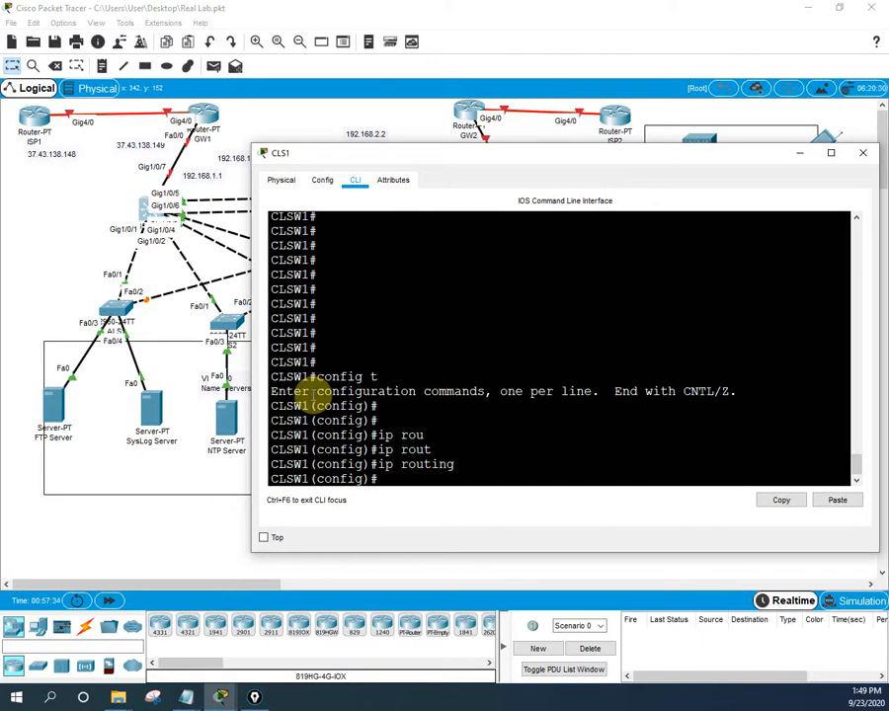
- Apply the copied commands making g1/0/7 a routed port with 192.168.1.1 255.255.255.0 and no shutdown, and return to privileged mode
key("ctrl+v")
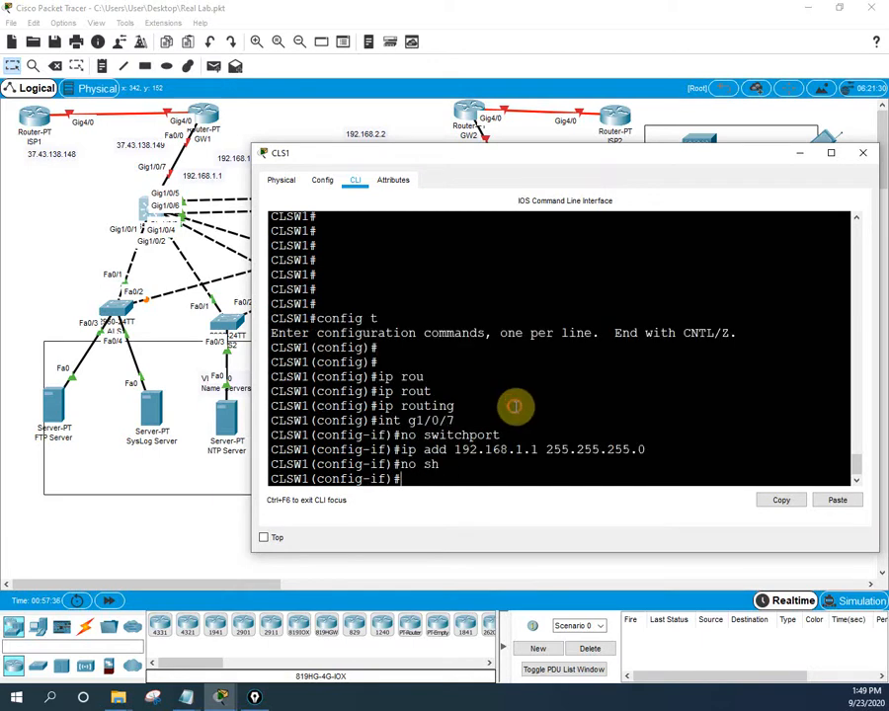
key("Return")
key("Return")
key("Return")
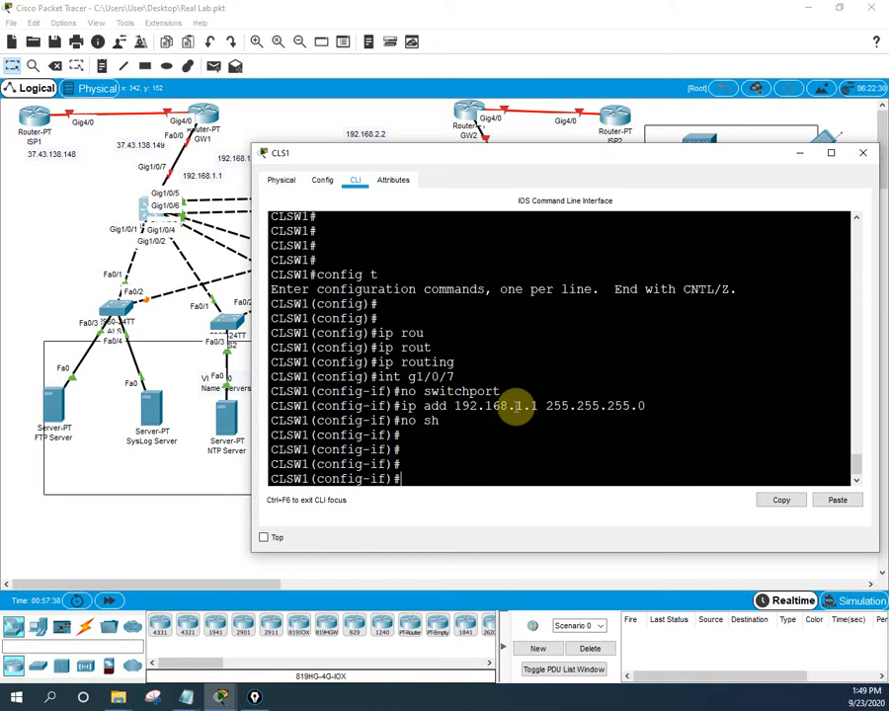
key("ctrl+z")
key("Return")
key("Return")
key("Return")
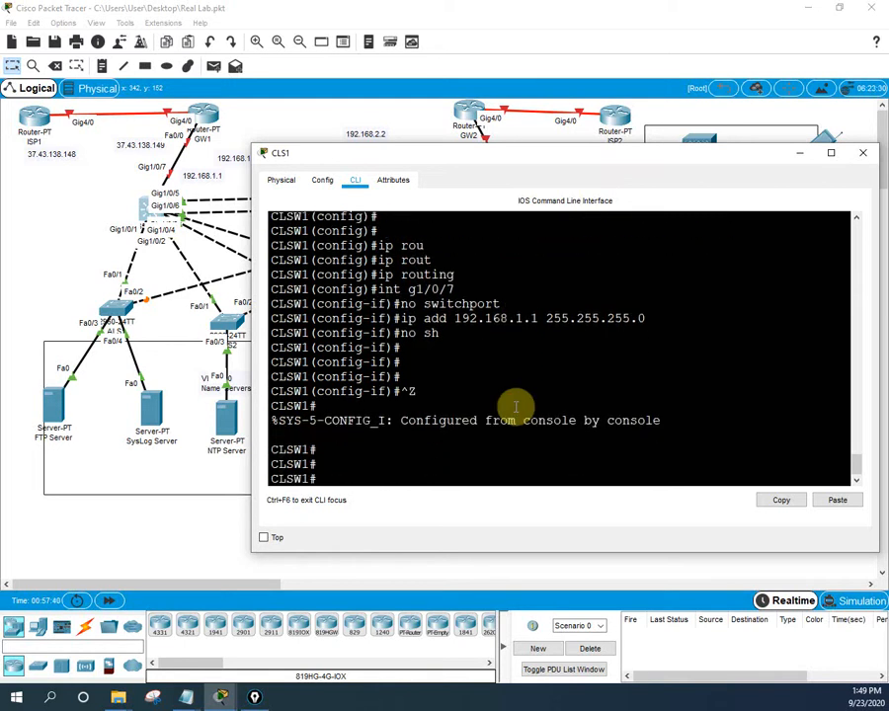
- Run sh ip int br on CLS1, check the GigabitEthernet1/0/7 row in a widened window, and dismiss the device window
type("sh ip int br")
key("Return")
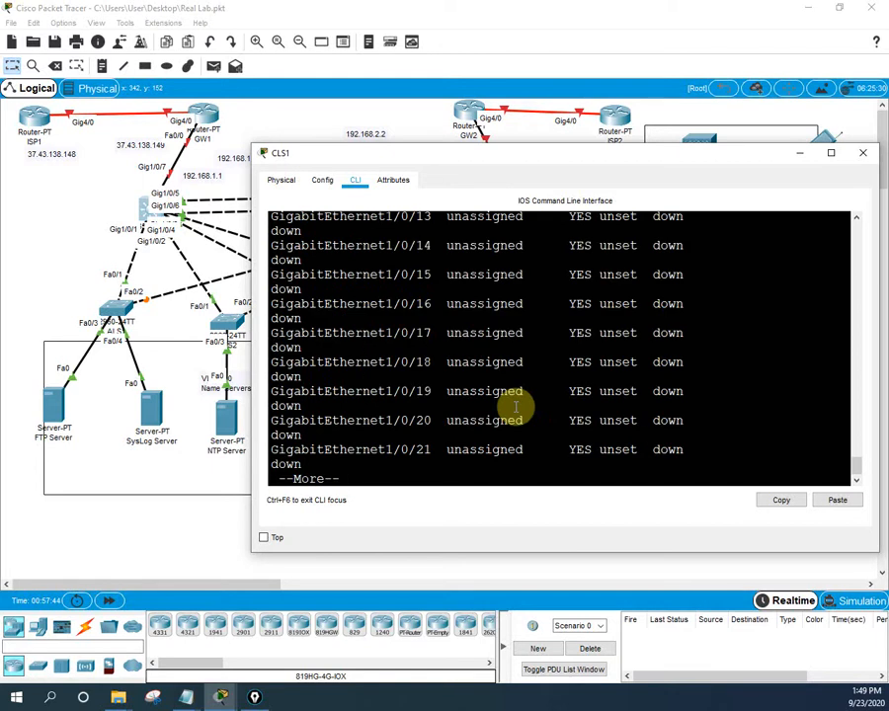
scroll(516, 407, "up", 10)
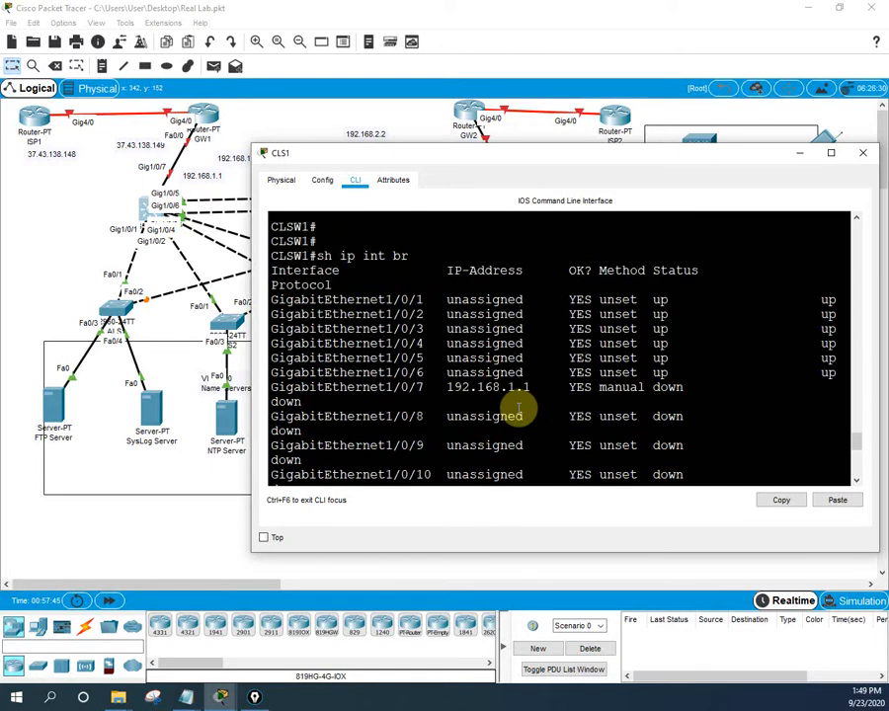
left_click_drag(228, 385, 774, 391)
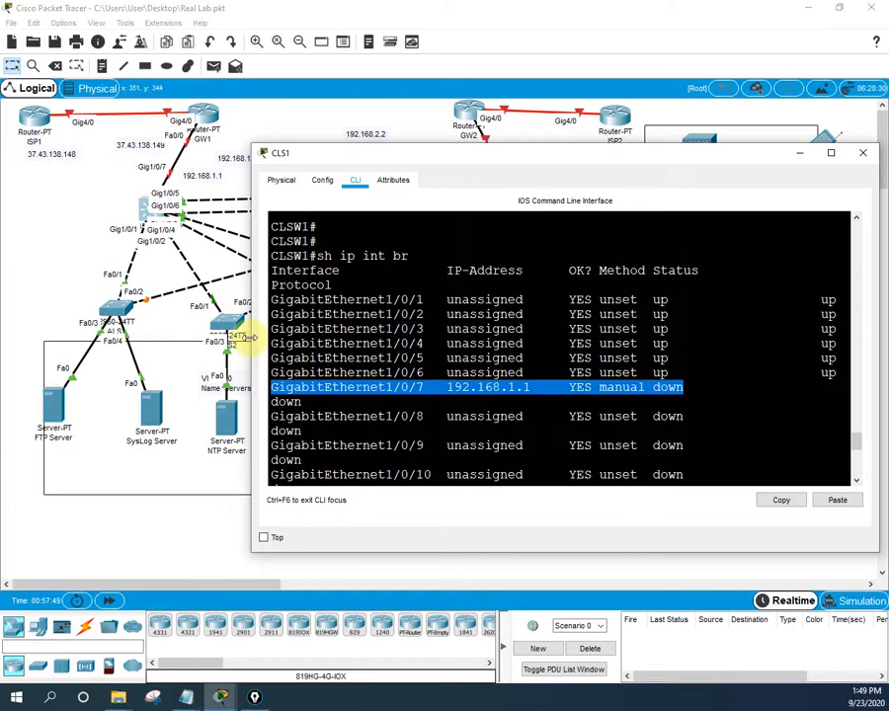
left_click_drag(249, 337, 121, 338)
scroll(553, 331, "up", 2)
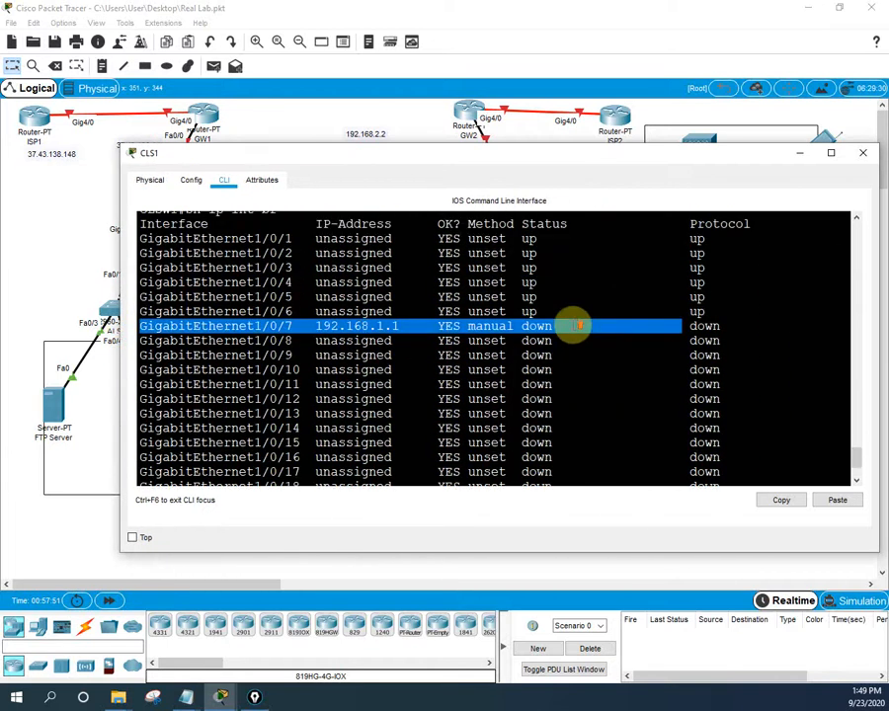
left_click(851, 158)
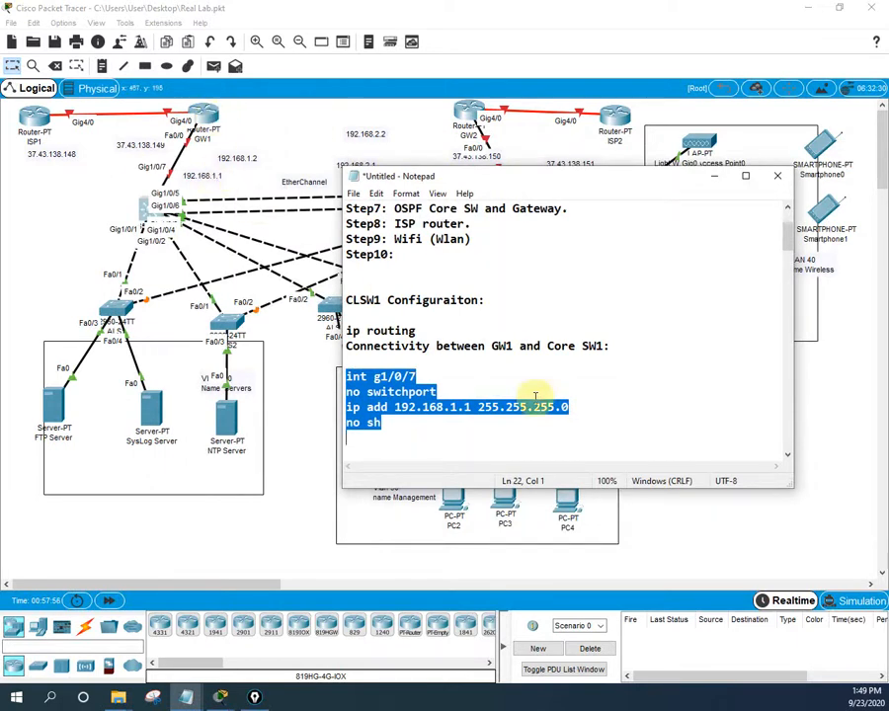
- In the Notepad notes, insert blank lines and a dashed separator between Step10 and the CLSW1 section
scroll(534, 395, "down", 3)
scroll(538, 397, "up", 2)
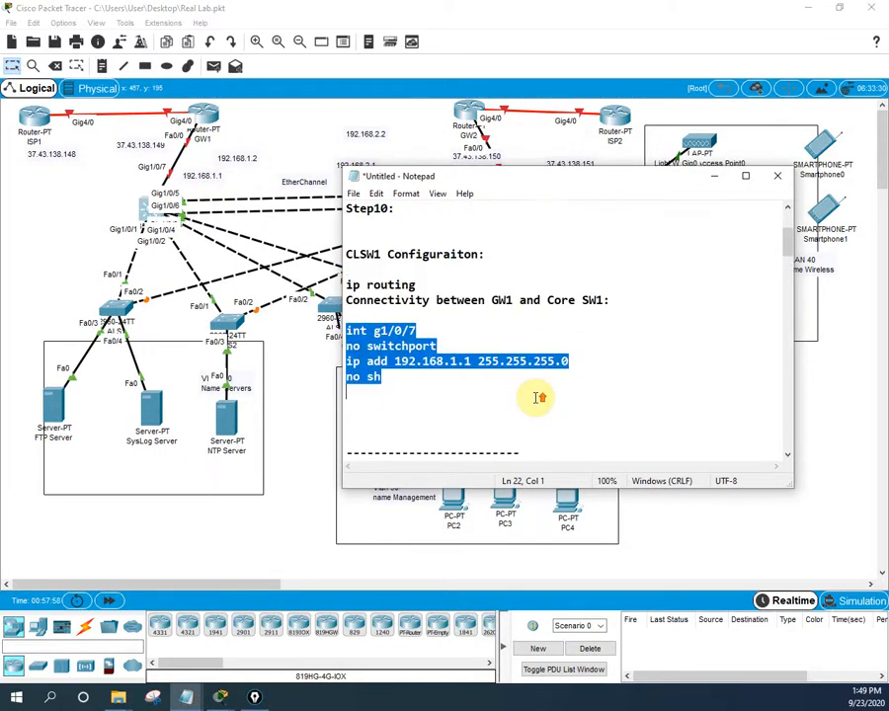
left_click(414, 404)
scroll(455, 399, "down", 2)
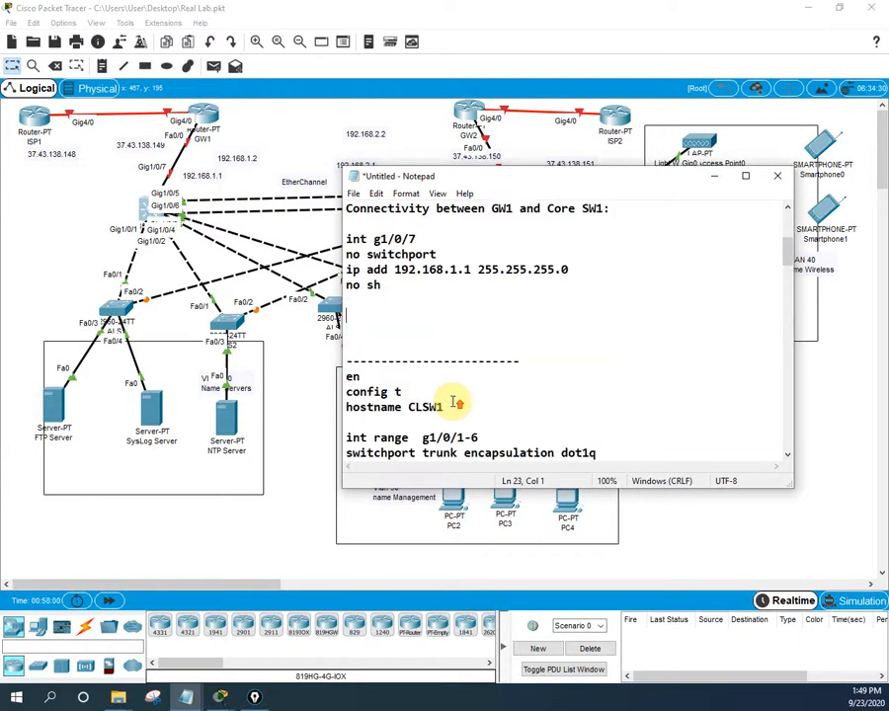
scroll(454, 399, "up", 2)
scroll(456, 400, "down", 3)
scroll(454, 399, "up", 5)
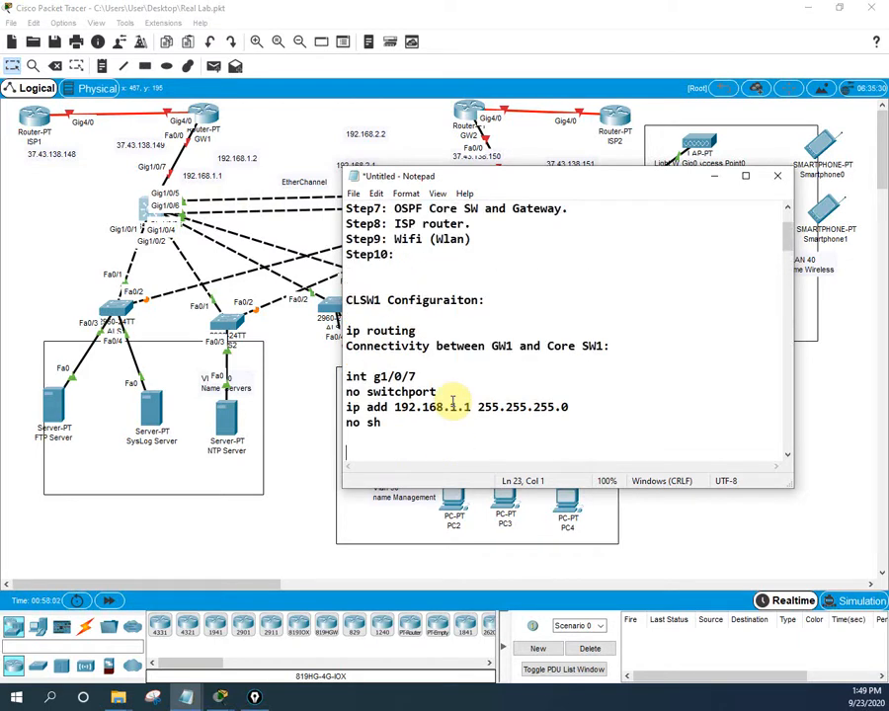
scroll(453, 398, "down", 1)
scroll(452, 398, "up", 3)
scroll(454, 399, "down", 2)
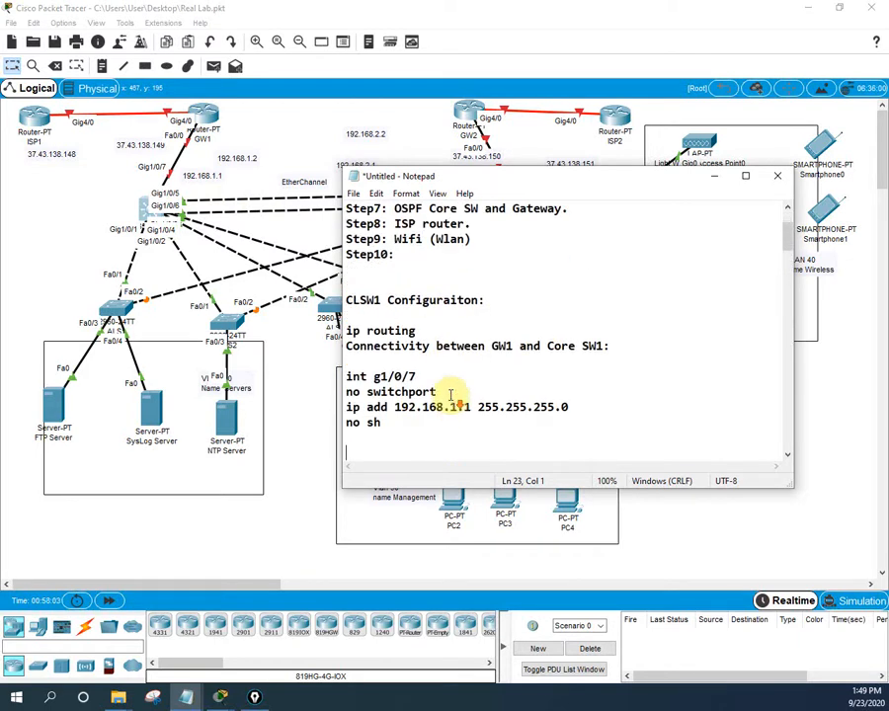
left_click(359, 275)
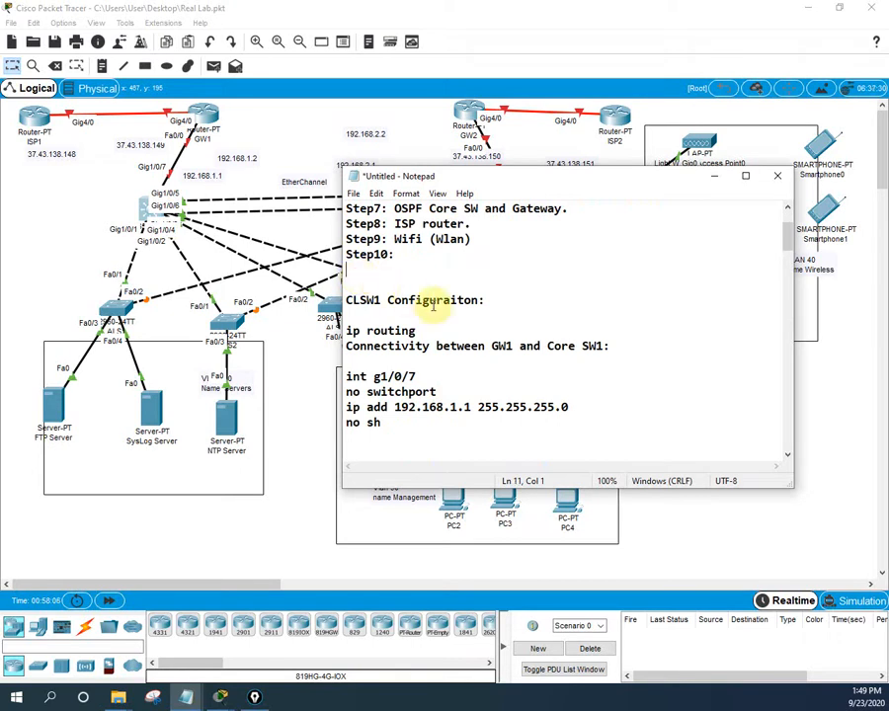
key("Return")
key("Return")
key("Return")
key("Return")
key("Up")
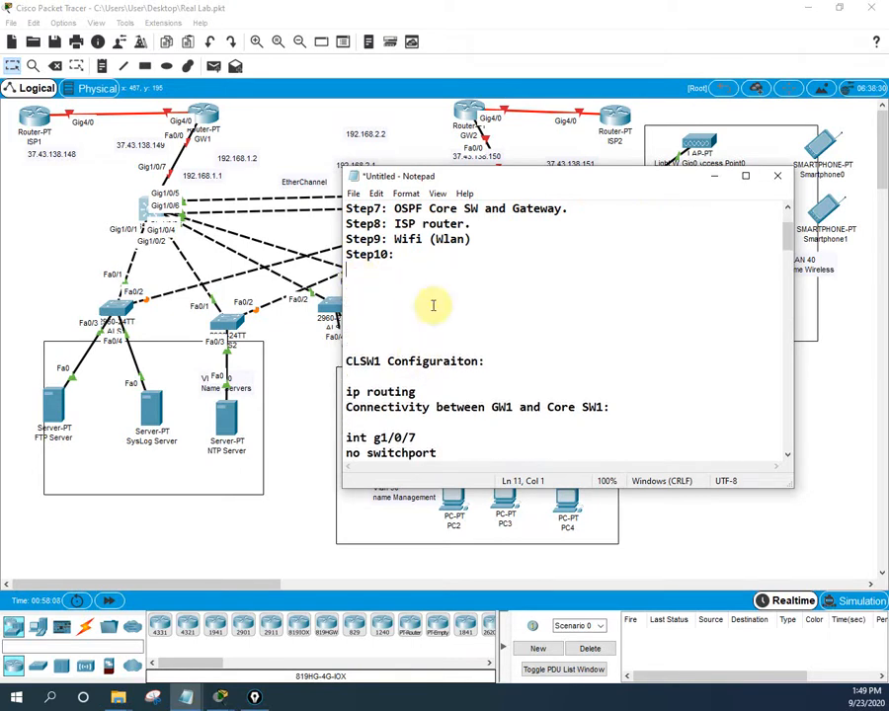
key("Down")
type("-----------------------")
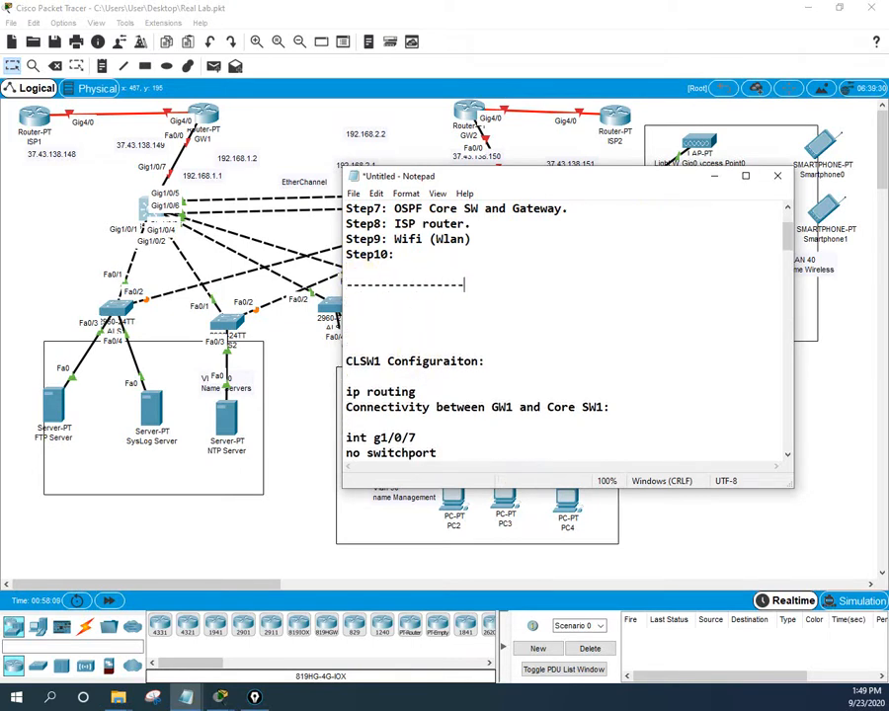
key("Down")
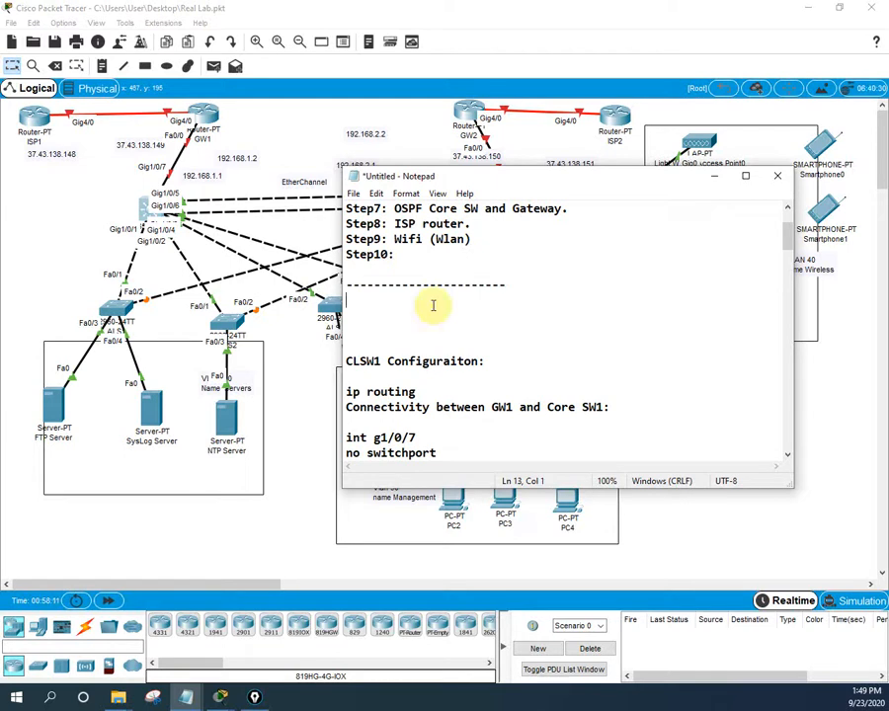
- Add the heading "GW1 Configuration:" beneath the new dashed separator, followed by empty lines
type("GW1 Confi")
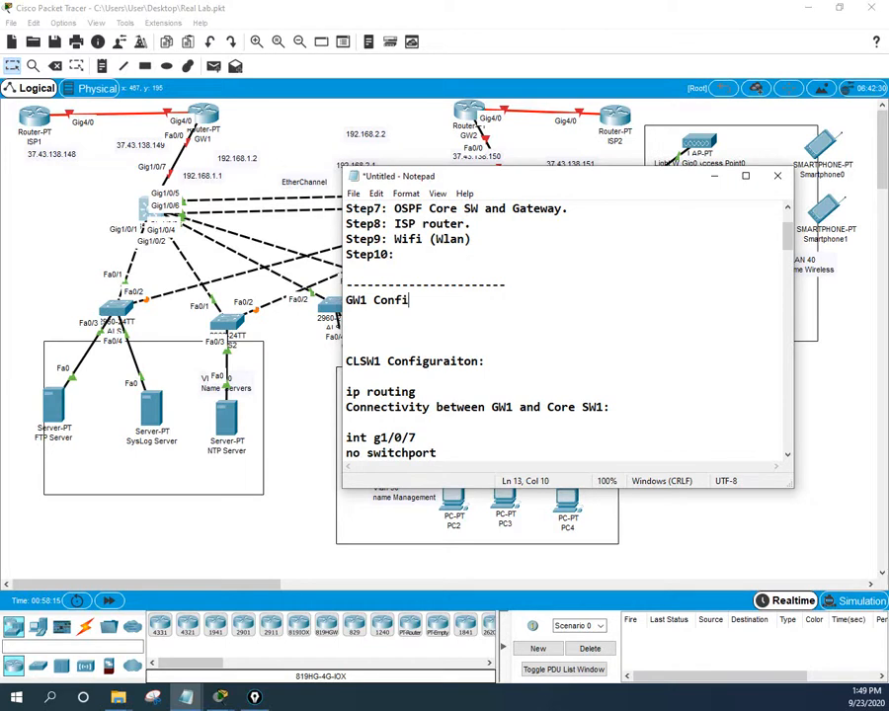
type("guration:")
key("Return")
key("Return")
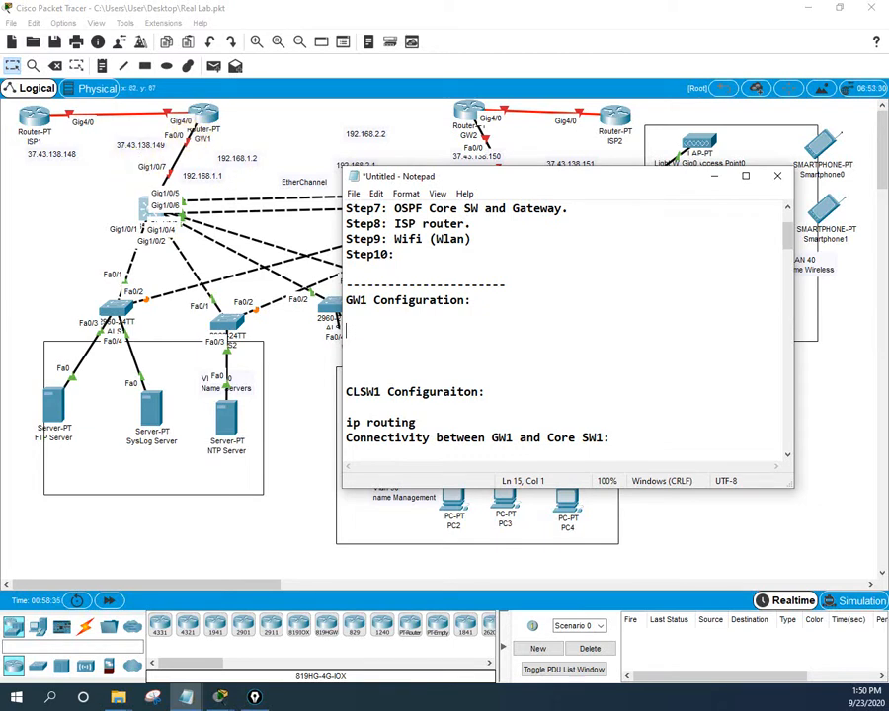
left_click(539, 422)
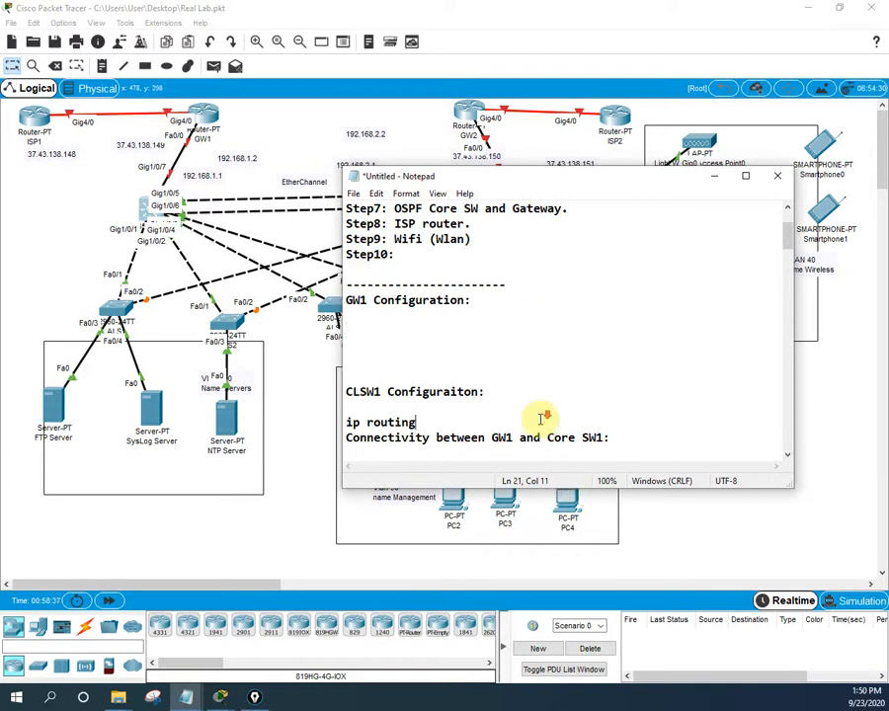
scroll(544, 419, "down", 1)
left_click(368, 277)
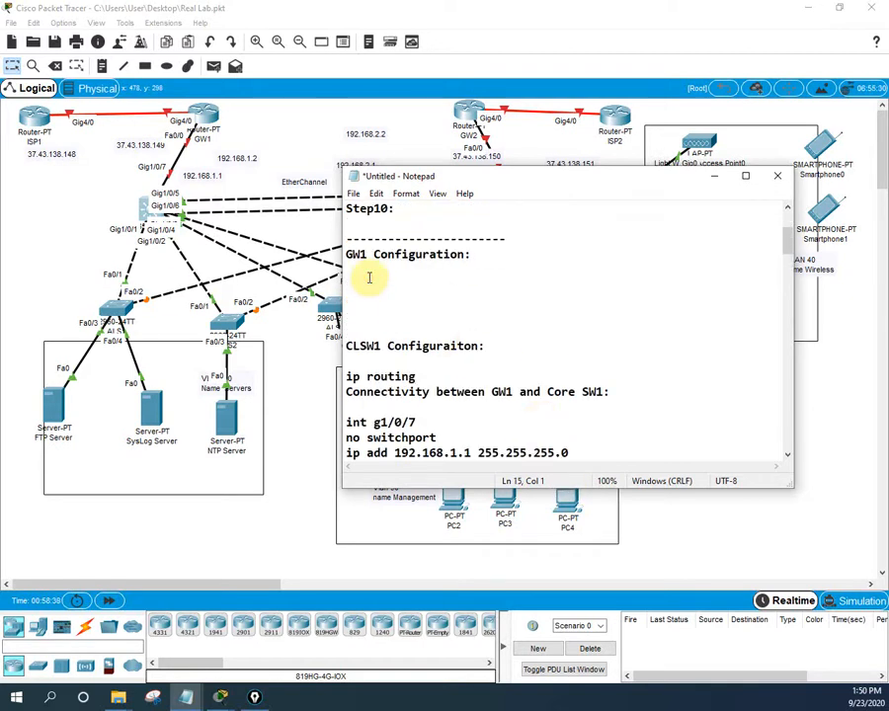
key("Up")
key("Down")
key("Up")
type("Conn")
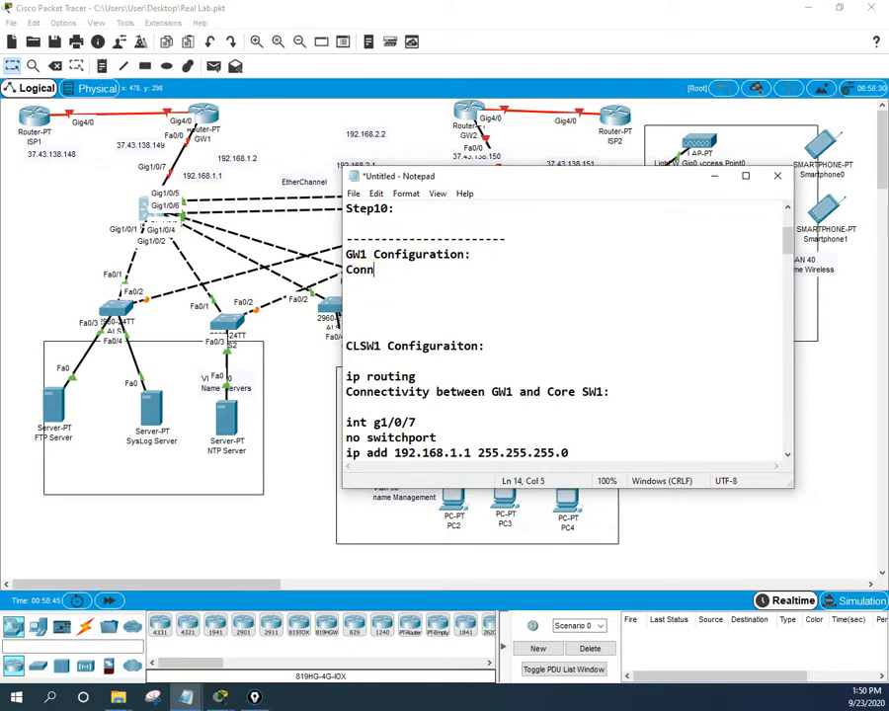
type("ectivity ")
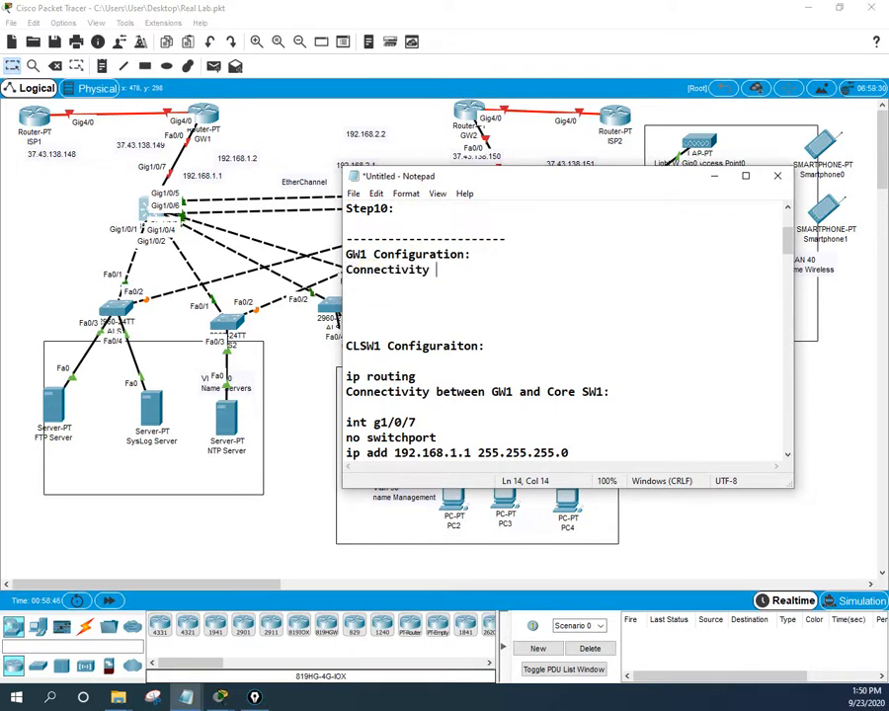
type("between")
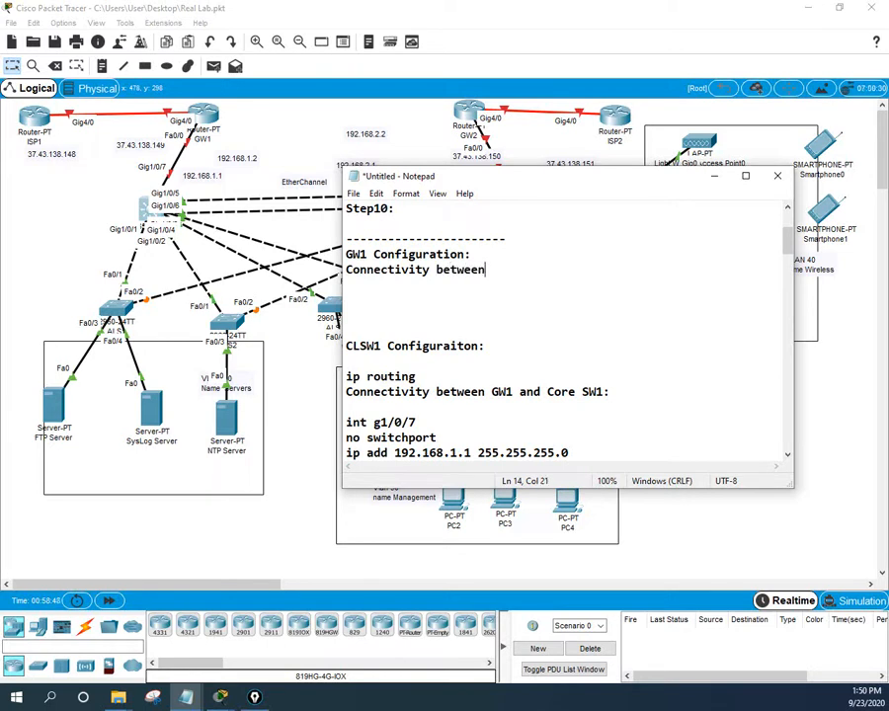
key("BackSpace")
key("BackSpace")
key("BackSpace")
key("BackSpace")
key("BackSpace")
key("BackSpace")
key("BackSpace")
key("BackSpace")
key("BackSpace")
key("BackSpace")
key("BackSpace")
key("BackSpace")
key("BackSpace")
key("BackSpace")
key("BackSpace")
key("BackSpace")
key("BackSpace")
key("BackSpace")
key("BackSpace")
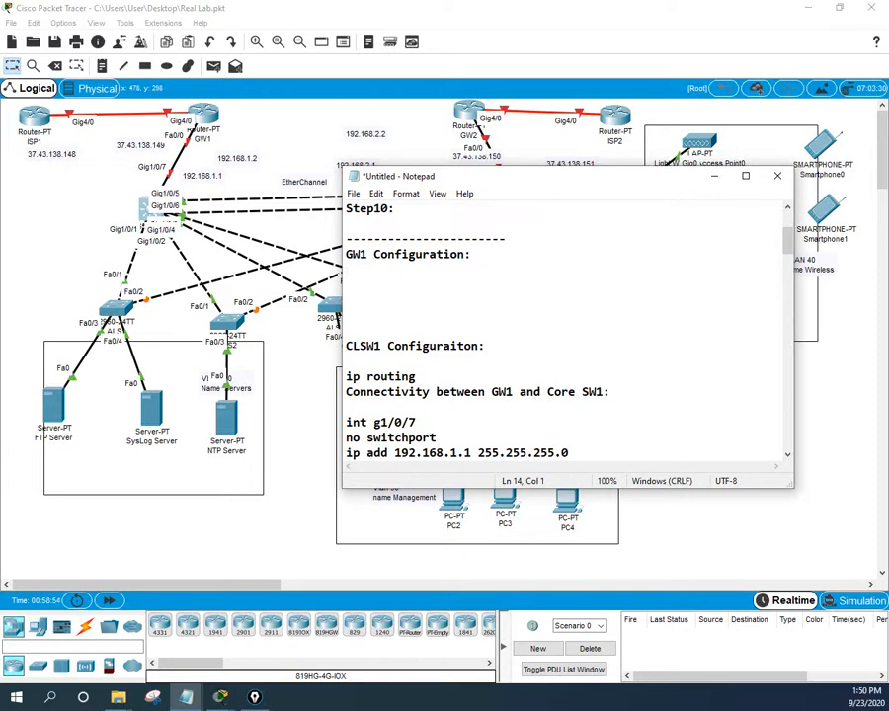
- Add the subheading "Connectivity between GW1 to Core Switch:" directly beneath "GW1 Configuration:" in the notes, followed by a blank line
scroll(487, 373, "down", 1)
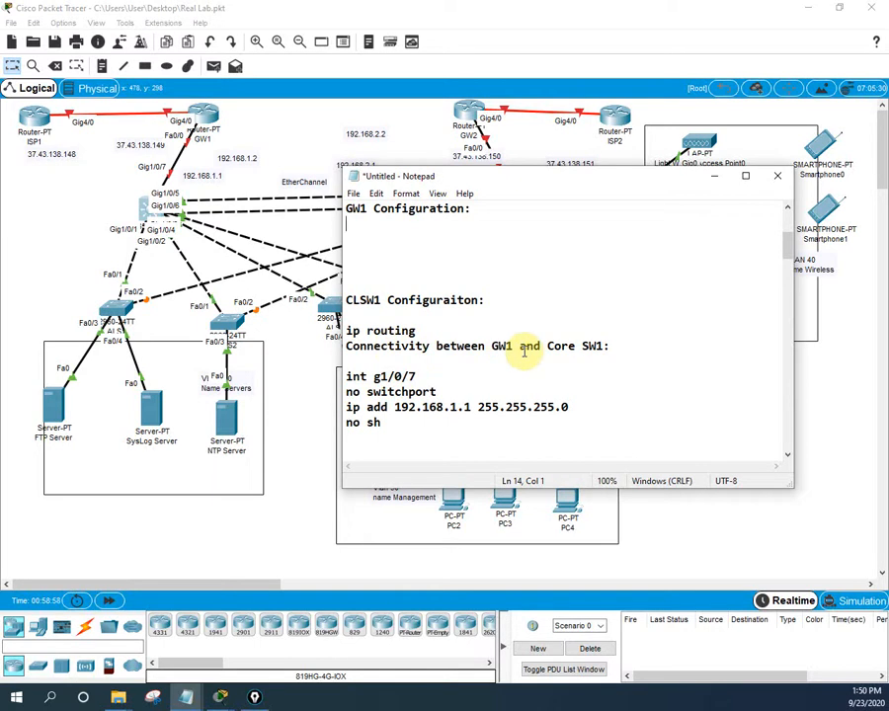
scroll(591, 354, "down", 1)
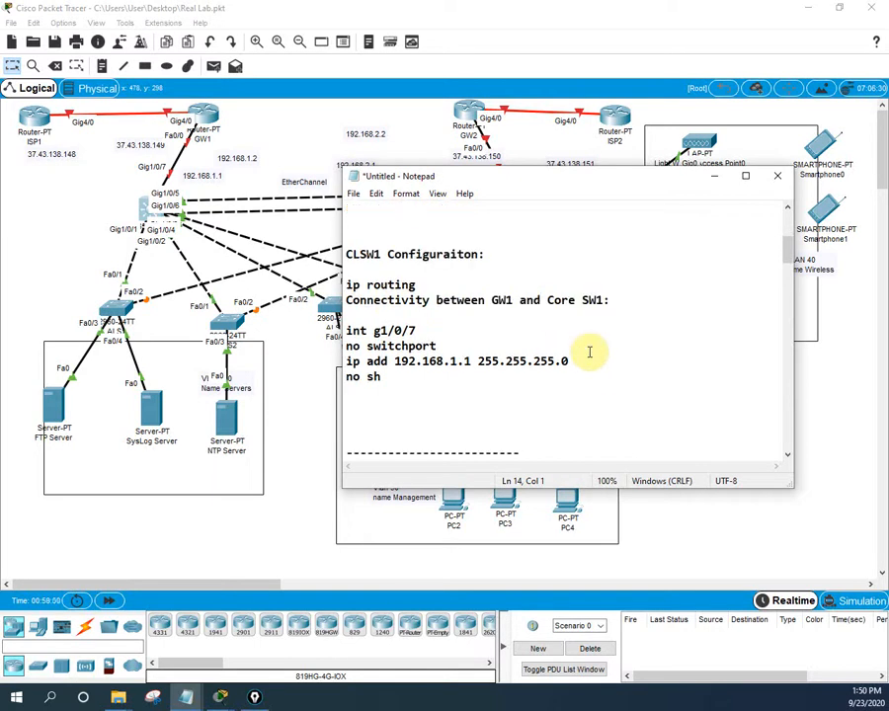
scroll(589, 352, "up", 2)
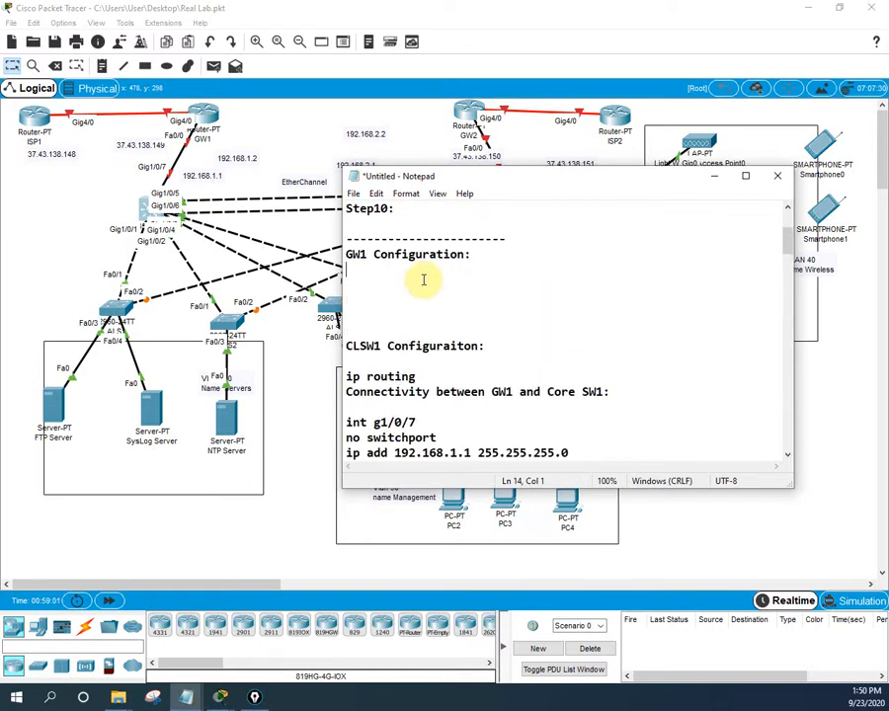
type("Conne")
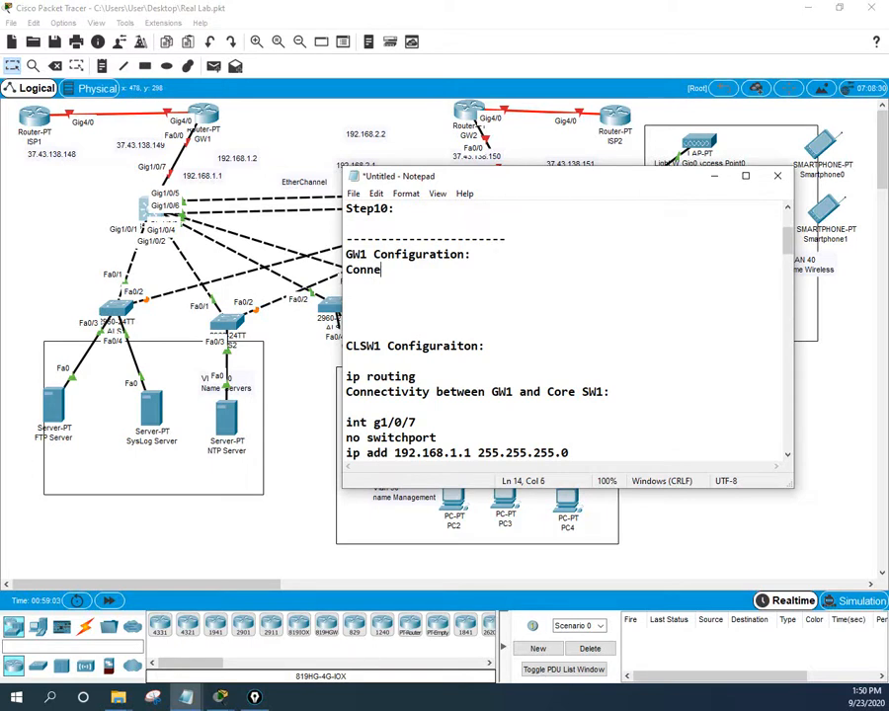
type("ctivity between")
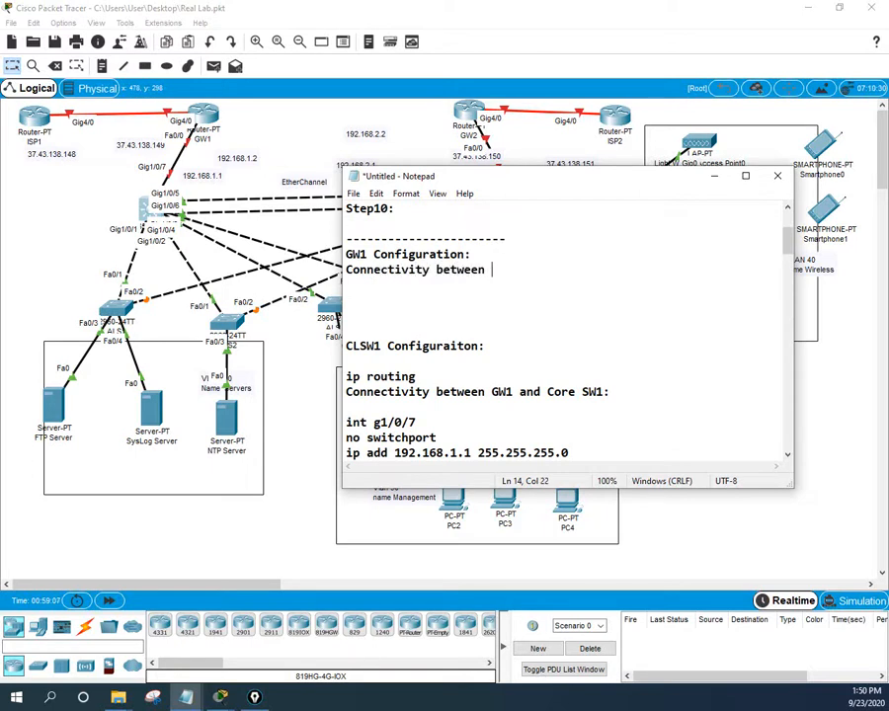
type(" GW")
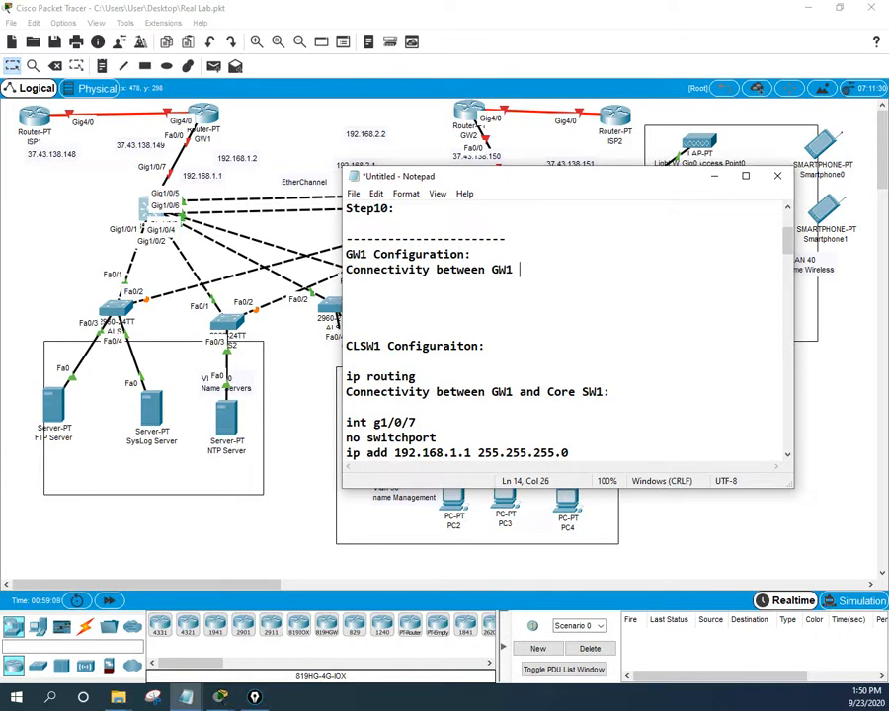
type("1 to ")
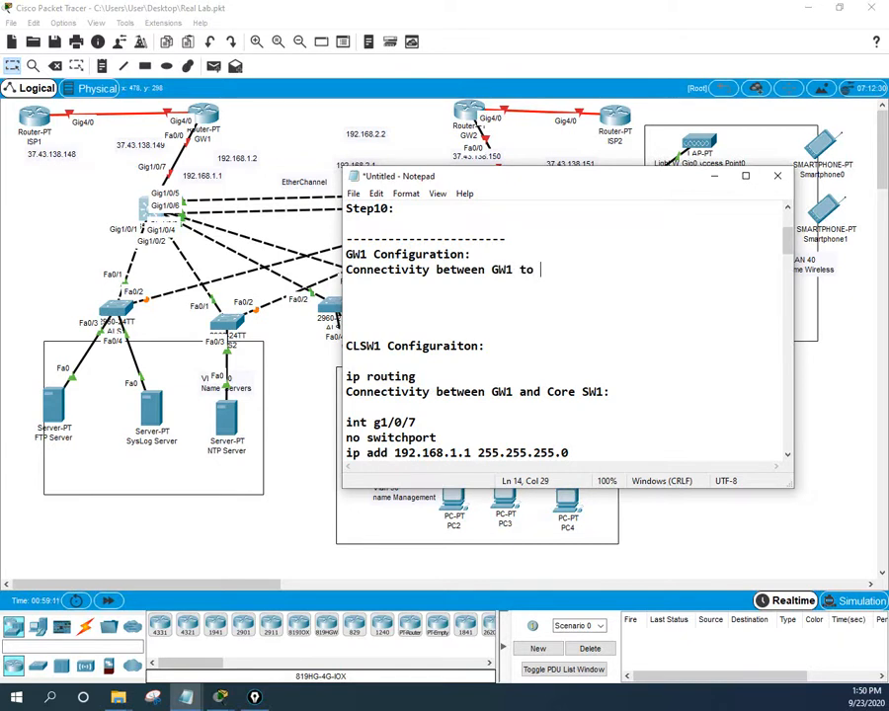
type("Core Switch:")
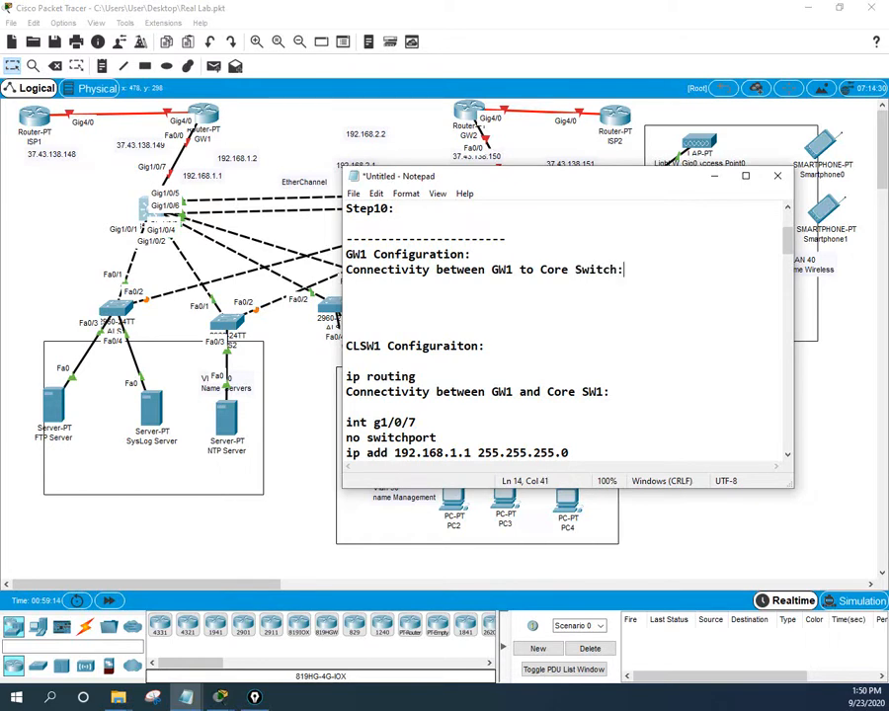
key("Return")
key("Return")
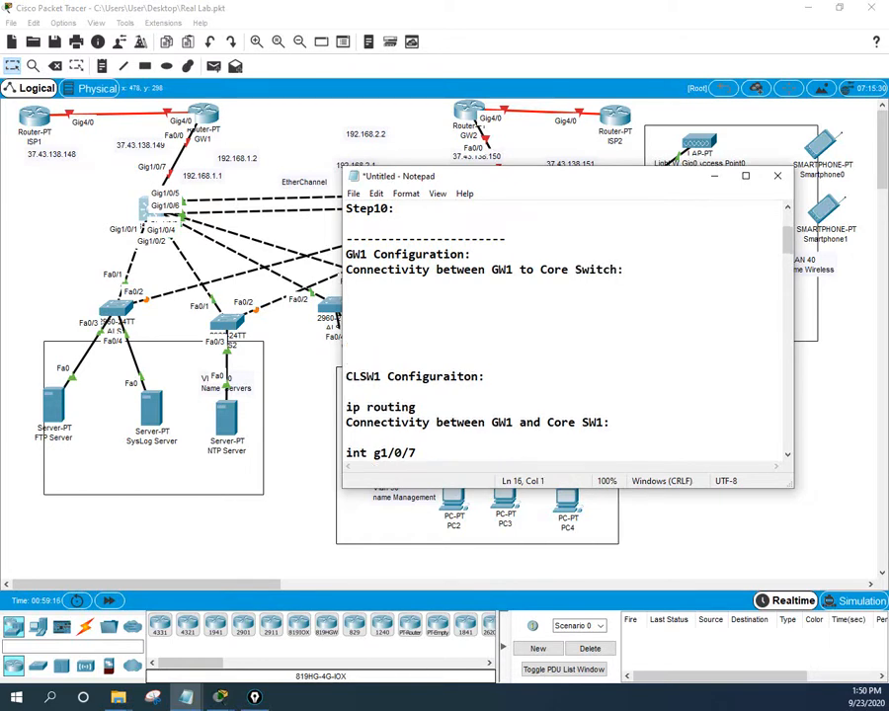
- Add the command lines "en" and "config t" beneath the GW1 to Core Switch subheading
type("en")
key("Return")
type("config t")
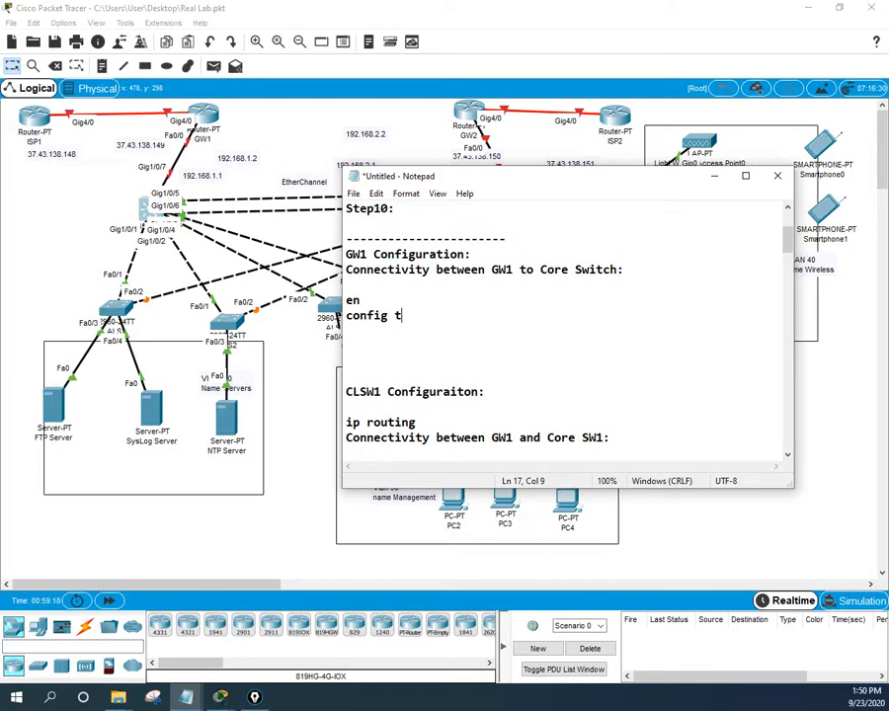
key("Return")
- Add the core-facing interface commands to the GW1 notes: int f0/0, ip add 192.168.1.2 255.255.255.0 and no sh
type("i")
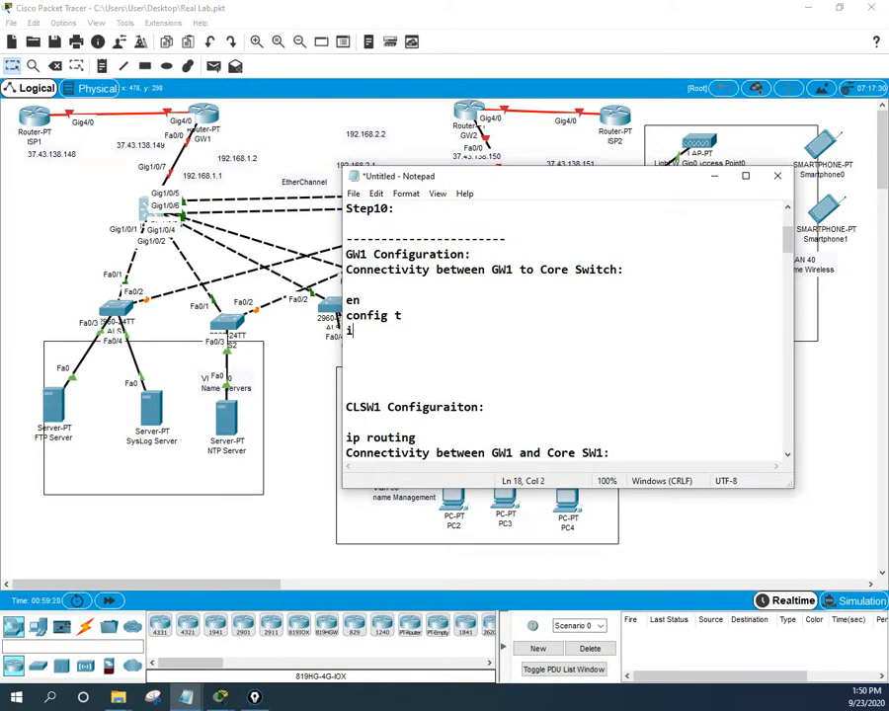
type("nt f0/")
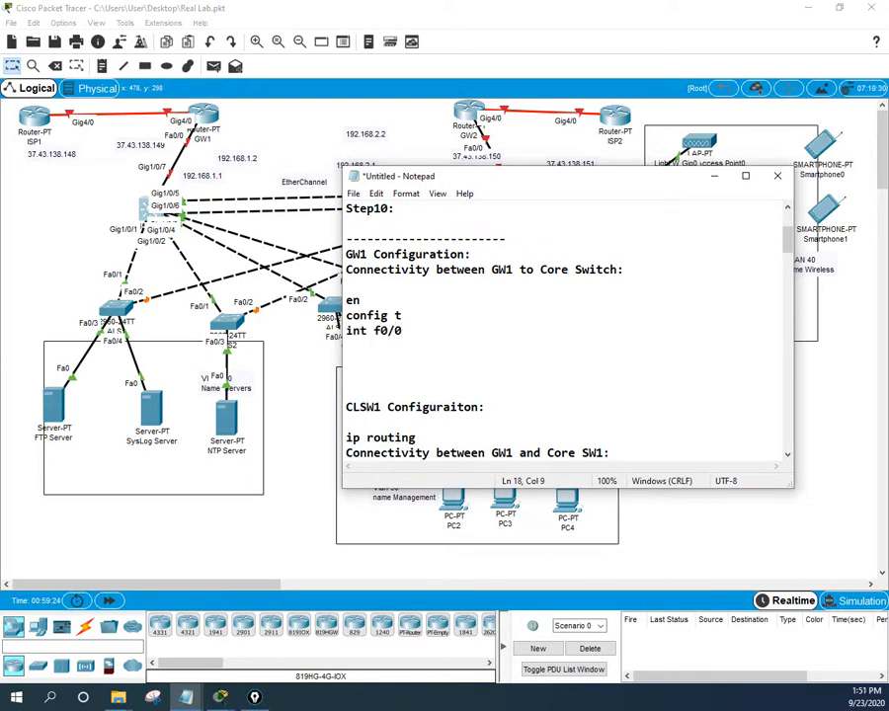
type("0")
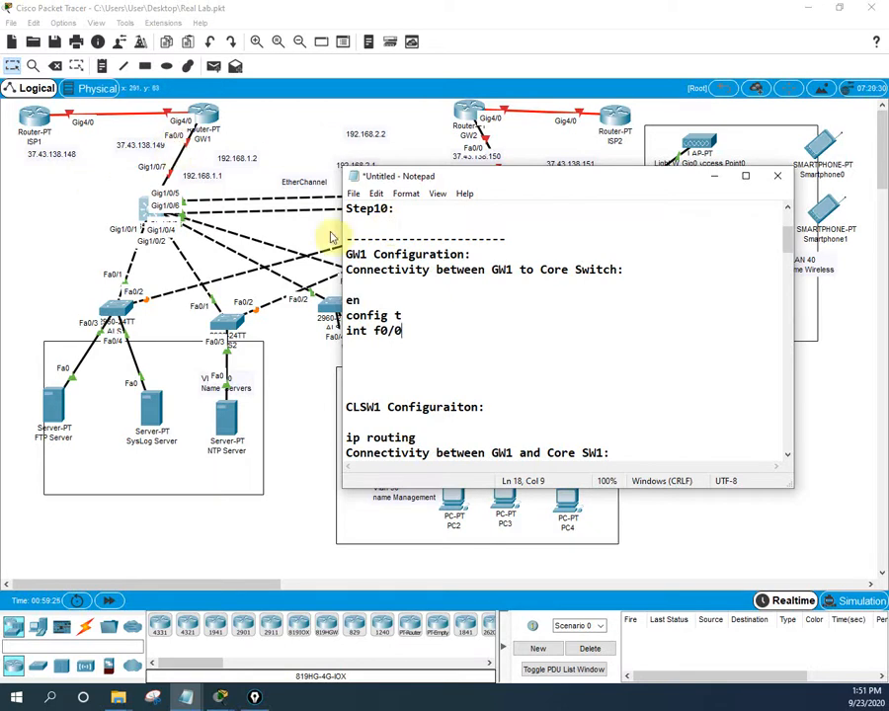
key("Return")
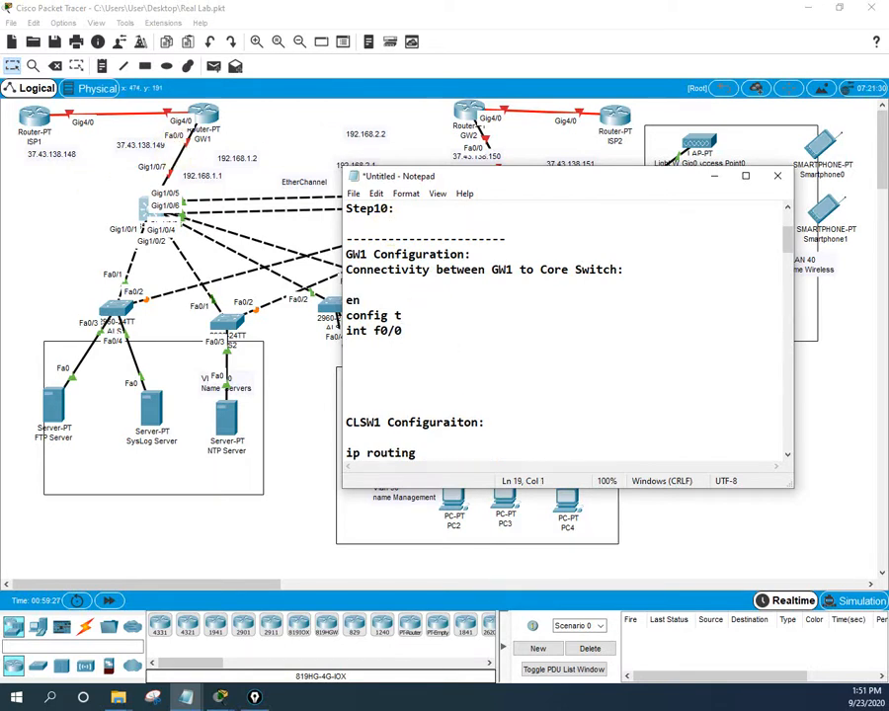
type("ip add 192.168.1")
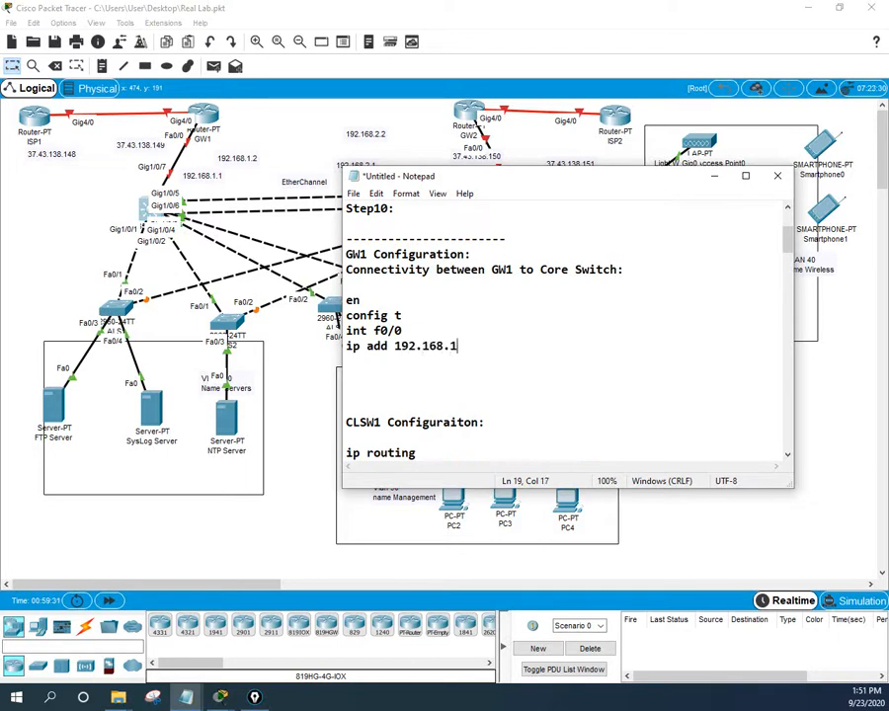
type(".2 255.255.255")
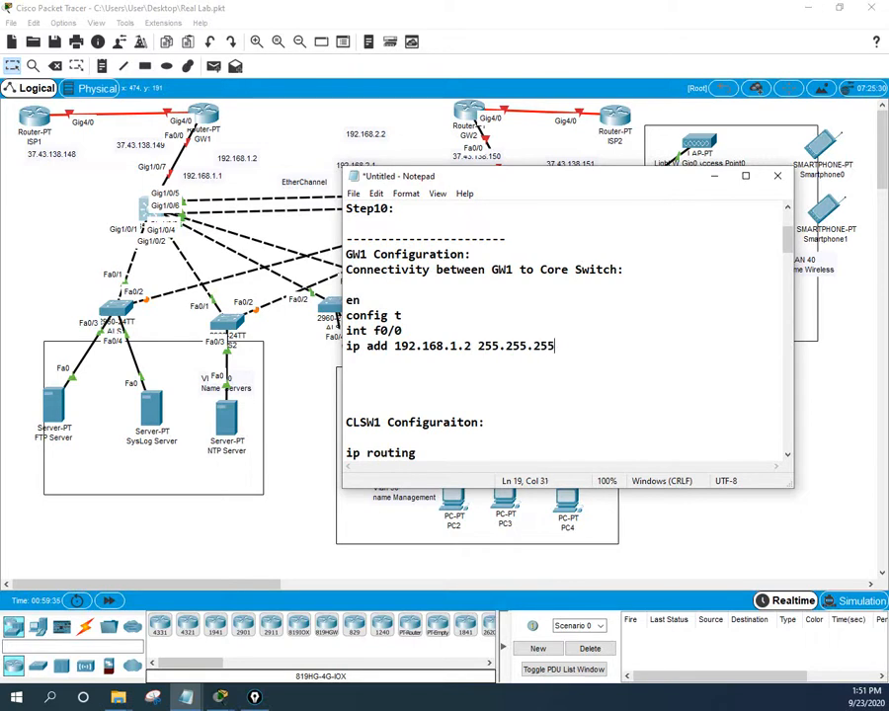
type(".0")
key("Return")
type("no sh")
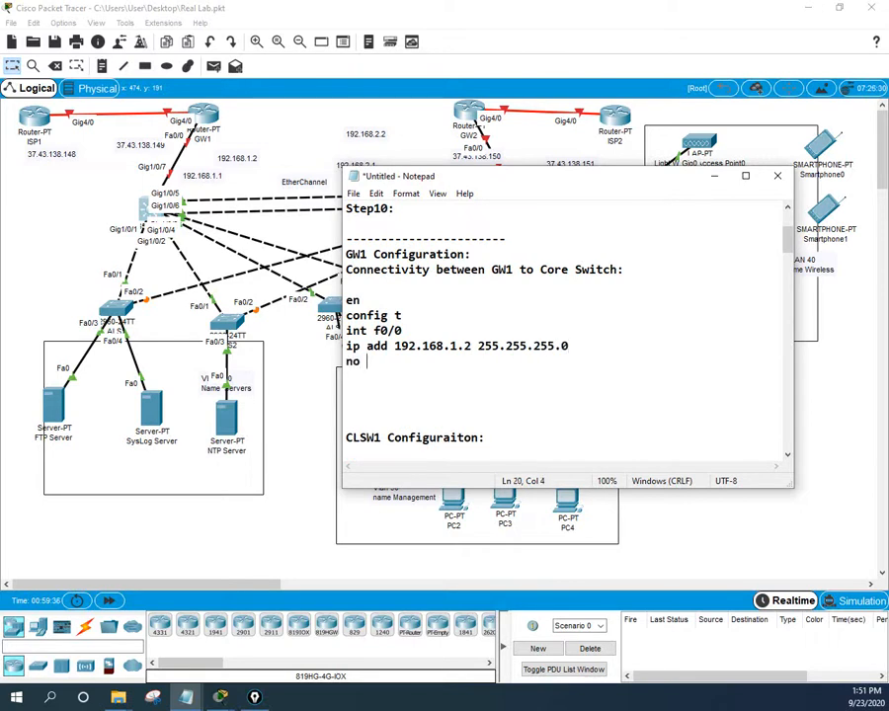
key("Return")
left_click(410, 378)
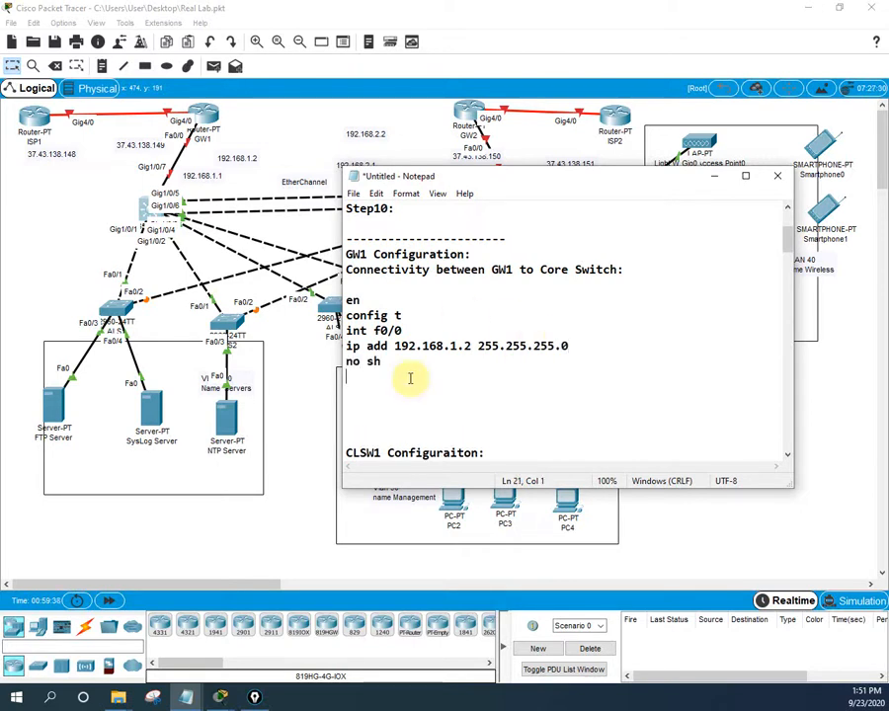
- After a blank line, add the ISP-facing interface commands to the GW1 notes: int g4/0, ip add 37.43.138.149 255.0.0.0 and no sh
key("Return")
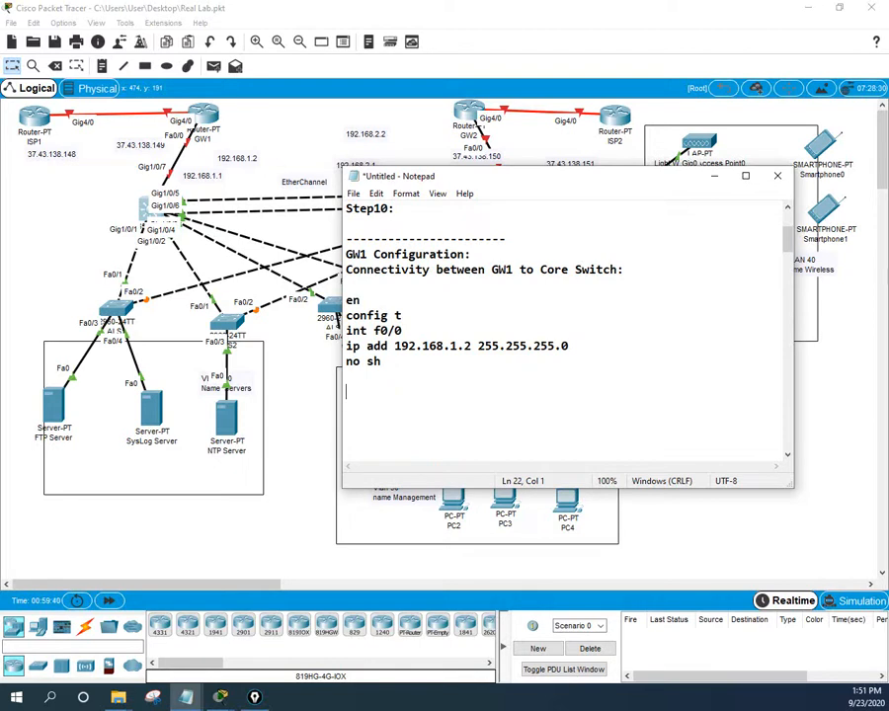
type("int ")
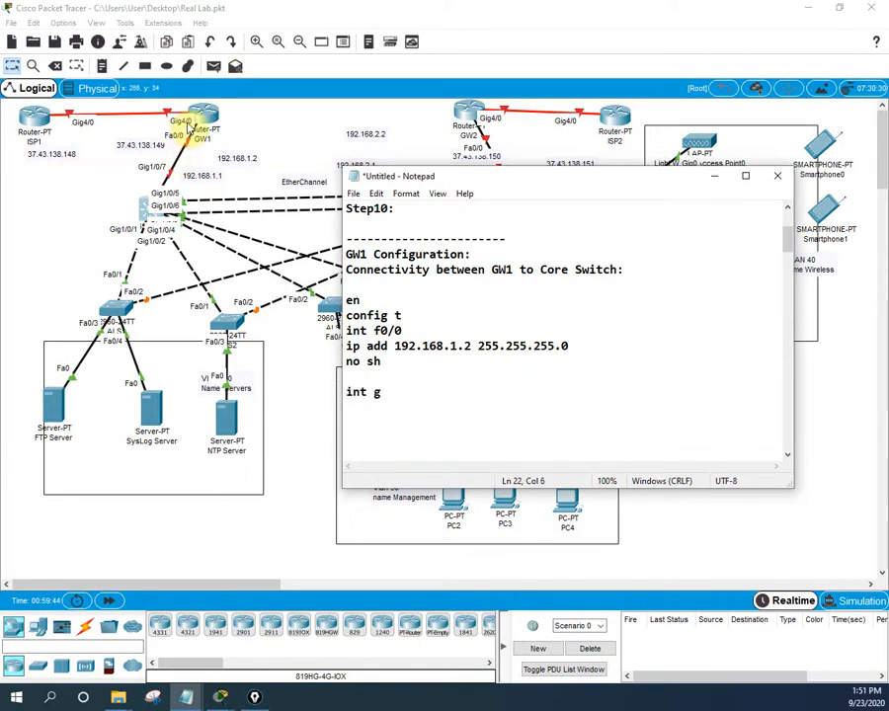
type("g4/0 ")
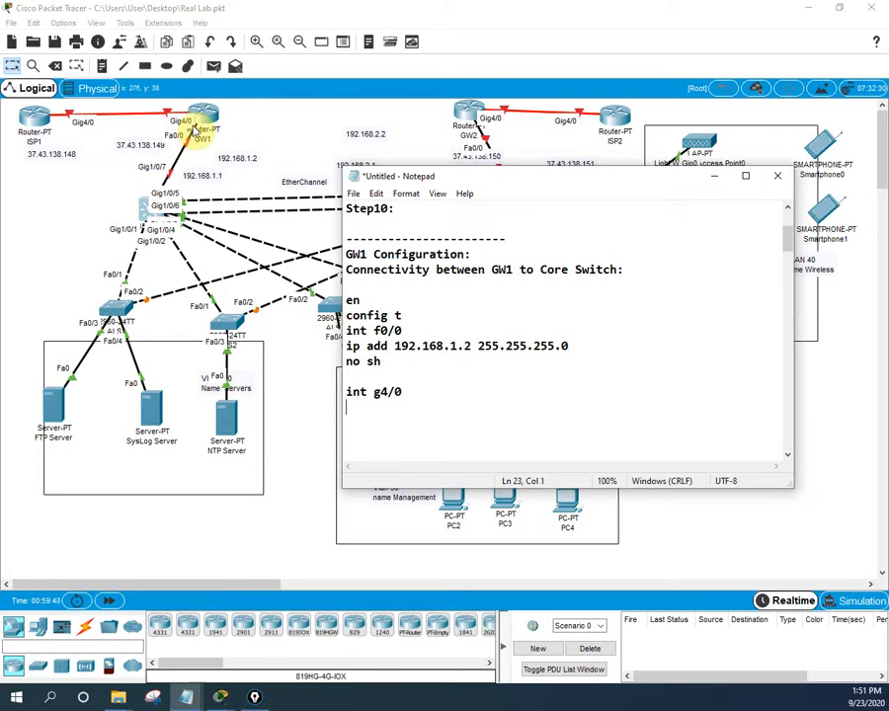
type("ip add 37.")
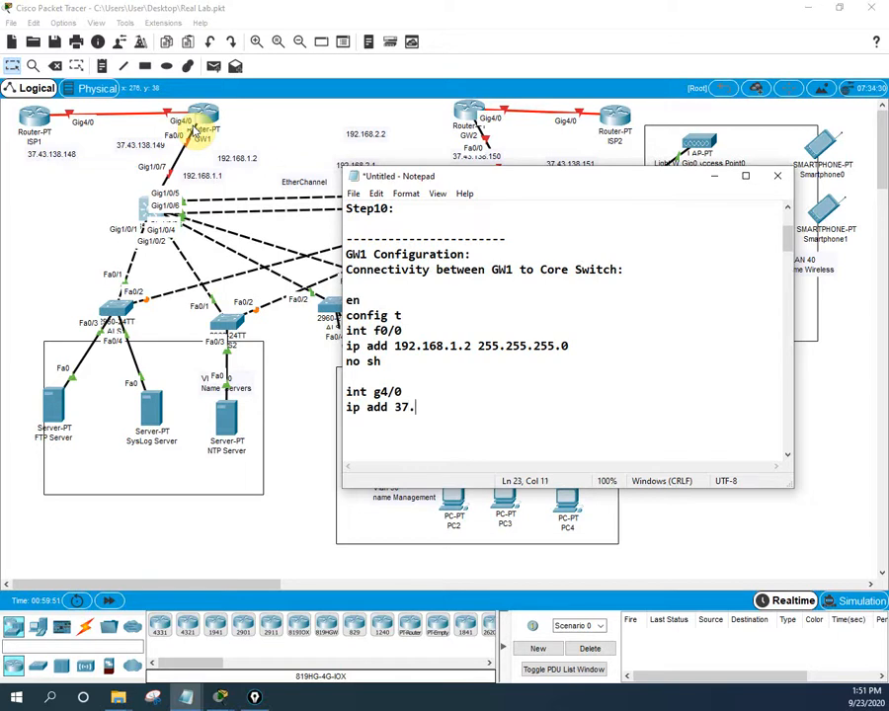
type("43.138.149")
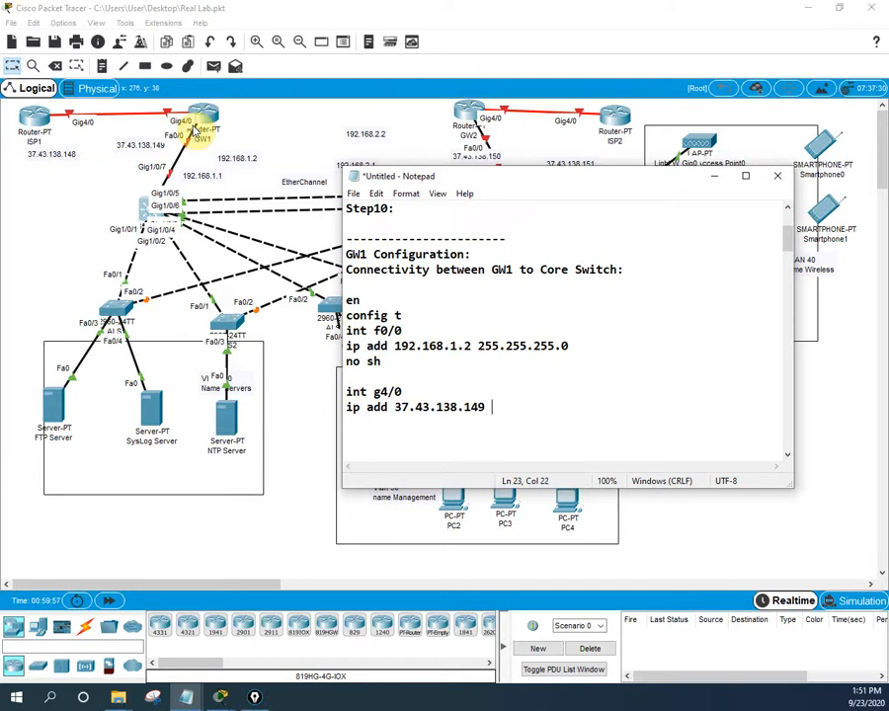
type(" 255.0.0.0")
key("Return")
type("no ")
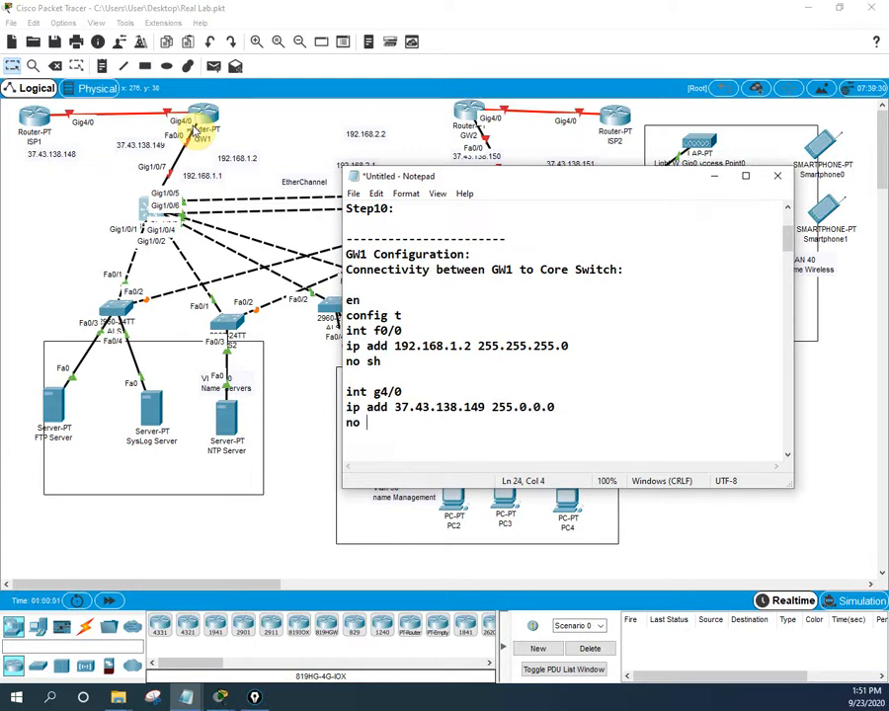
type("sh")
key("Return")
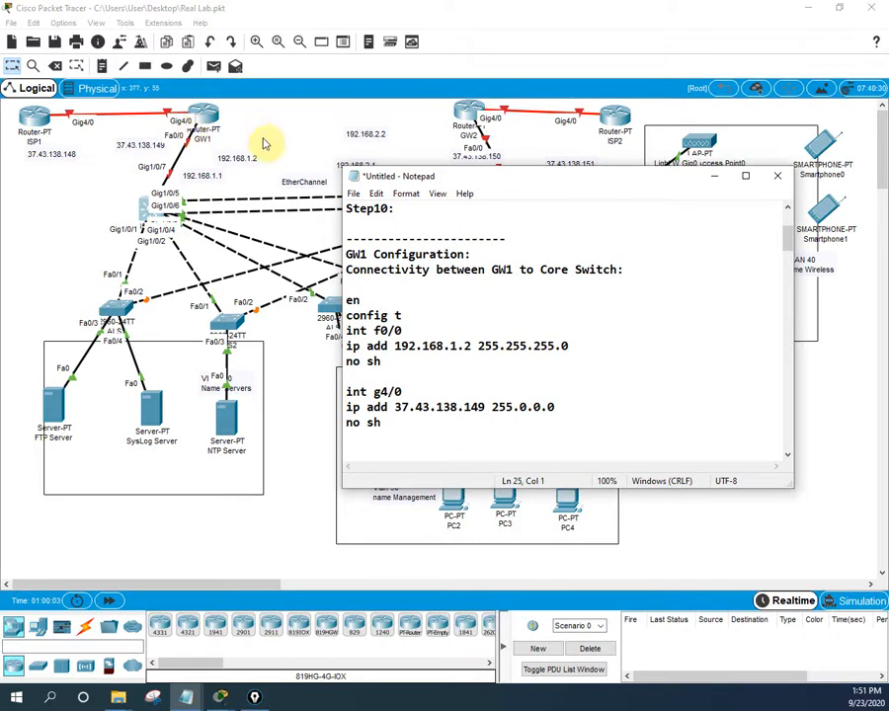
- Copy the GW1 command block in the notes, from "en" through the final "no sh"
left_click_drag(389, 427, 348, 296)
right_click(376, 327)
left_click(386, 372)
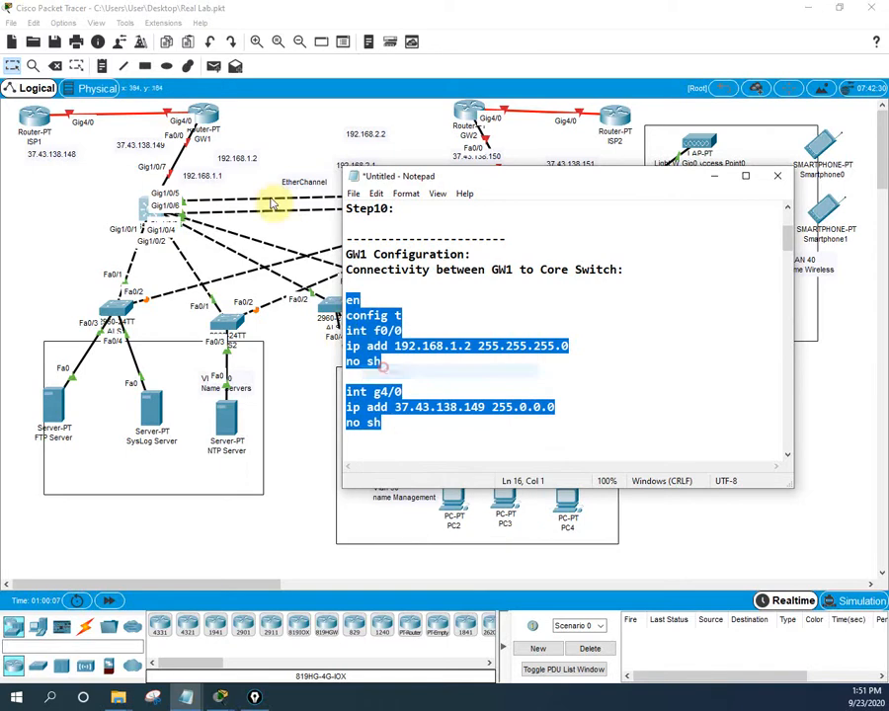
- In Packet Tracer, open GW1's CLI, enter privileged mode with en, and paste the copied interface command block
left_click(203, 116)
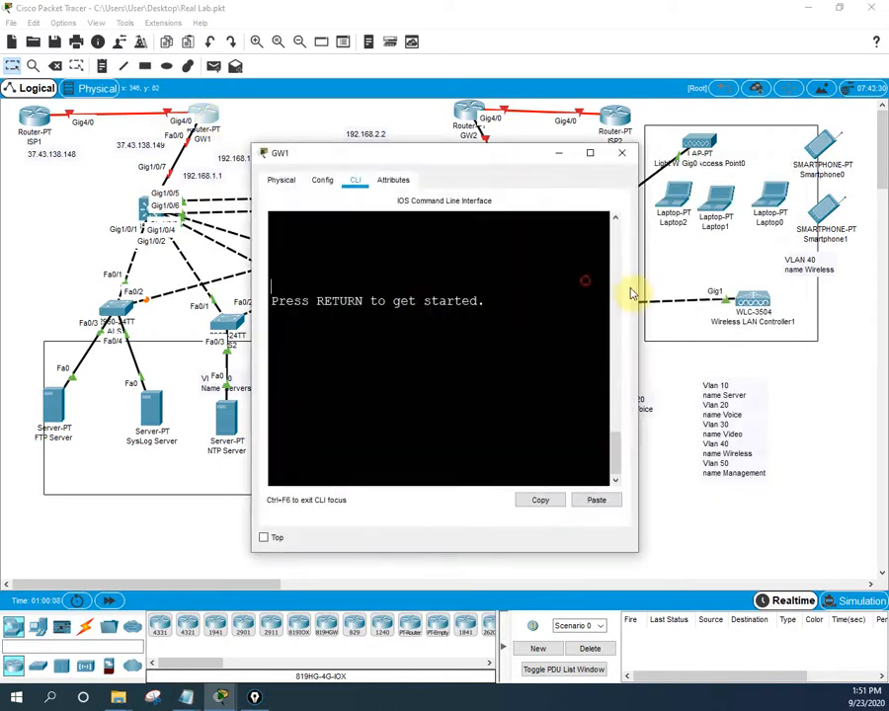
left_click_drag(638, 293, 875, 310)
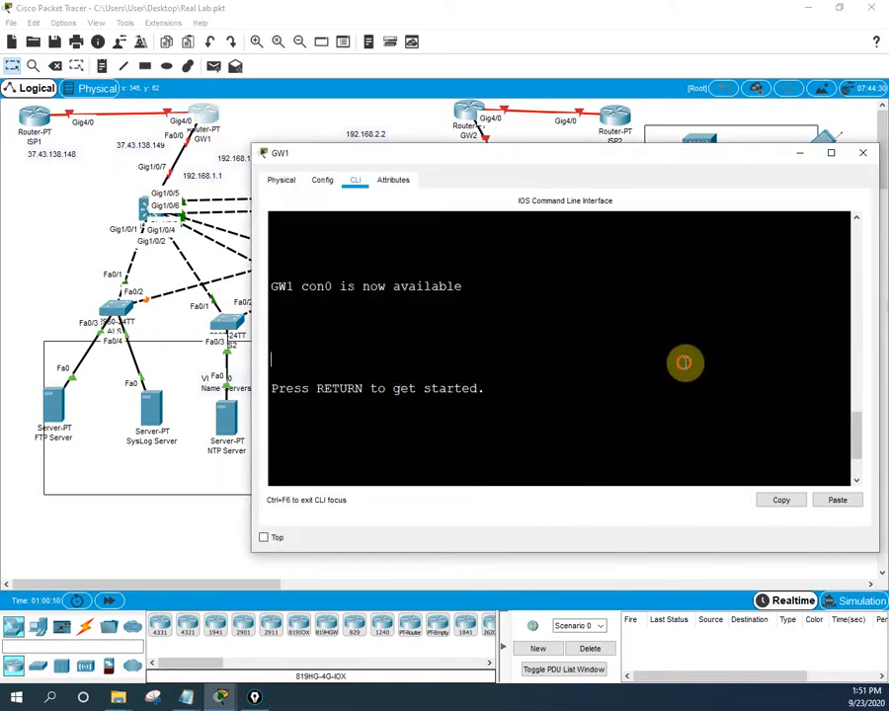
key("Return")
key("Return")
key("Return")
type("en")
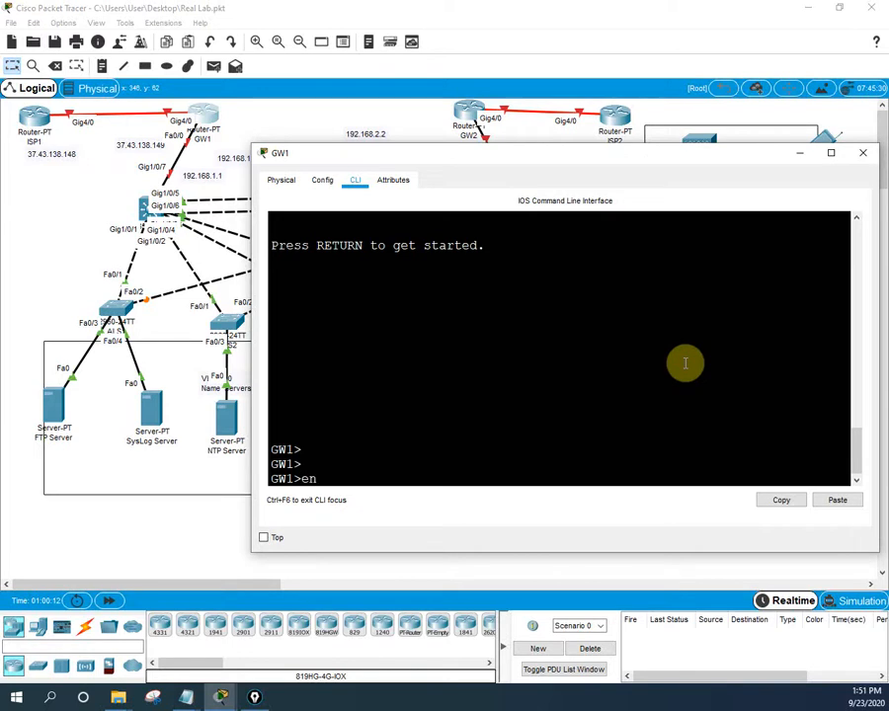
key("Return")
right_click(684, 362)
left_click(706, 389)
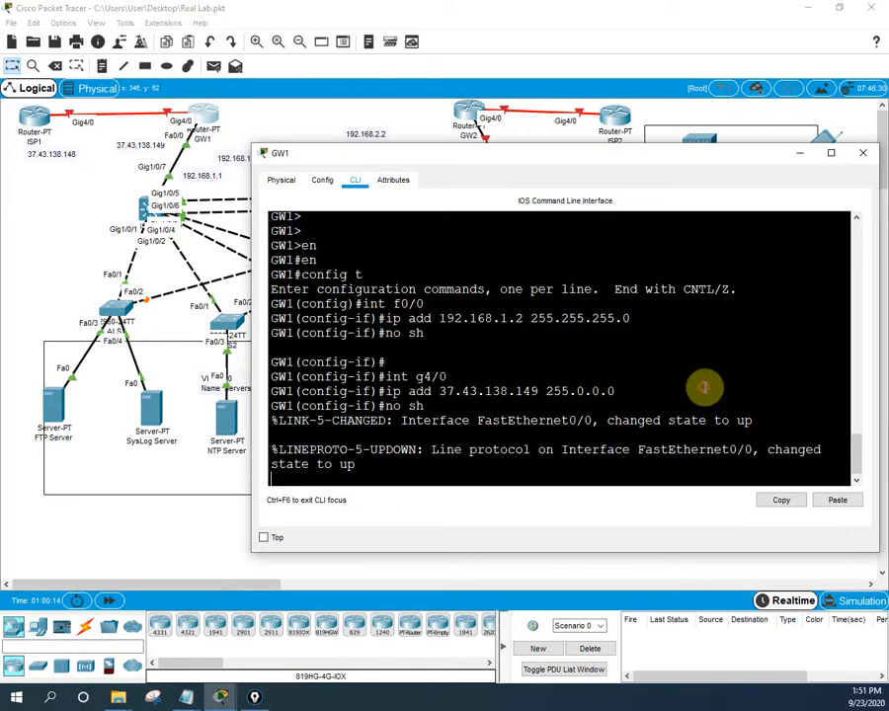
scroll(706, 387, "up", 3)
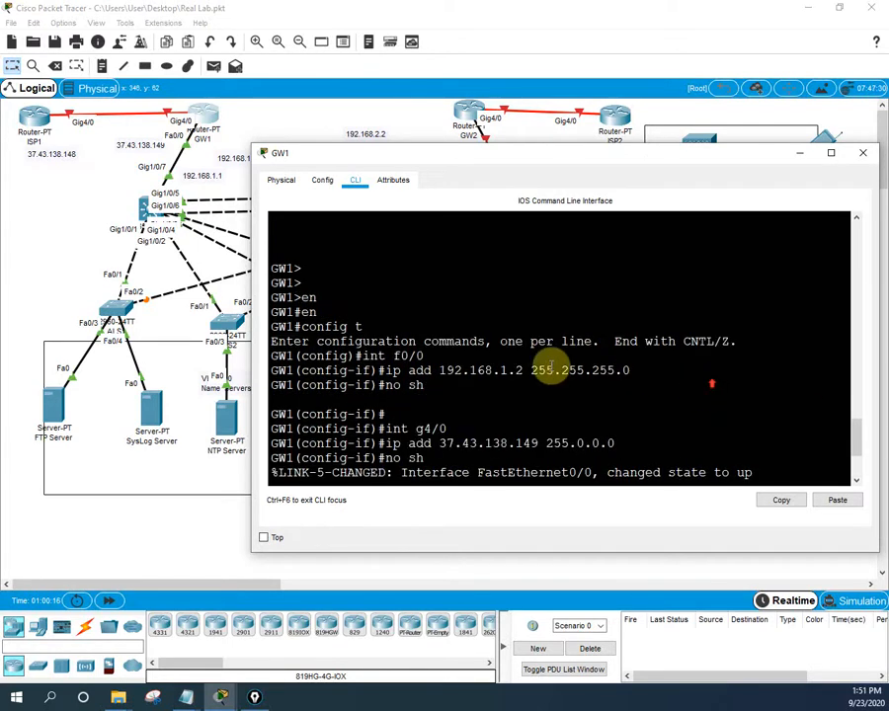
scroll(444, 358, "down", 4)
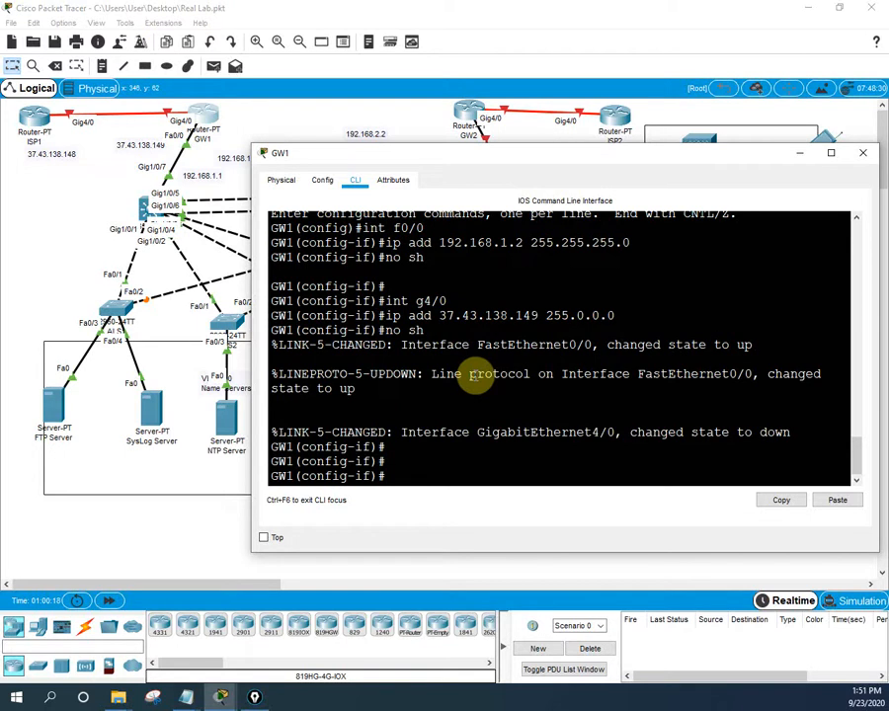
- Exit configuration mode on GW1 and save the router's configuration with wr
key("ctrl+z")
key("Return")
key("Return")
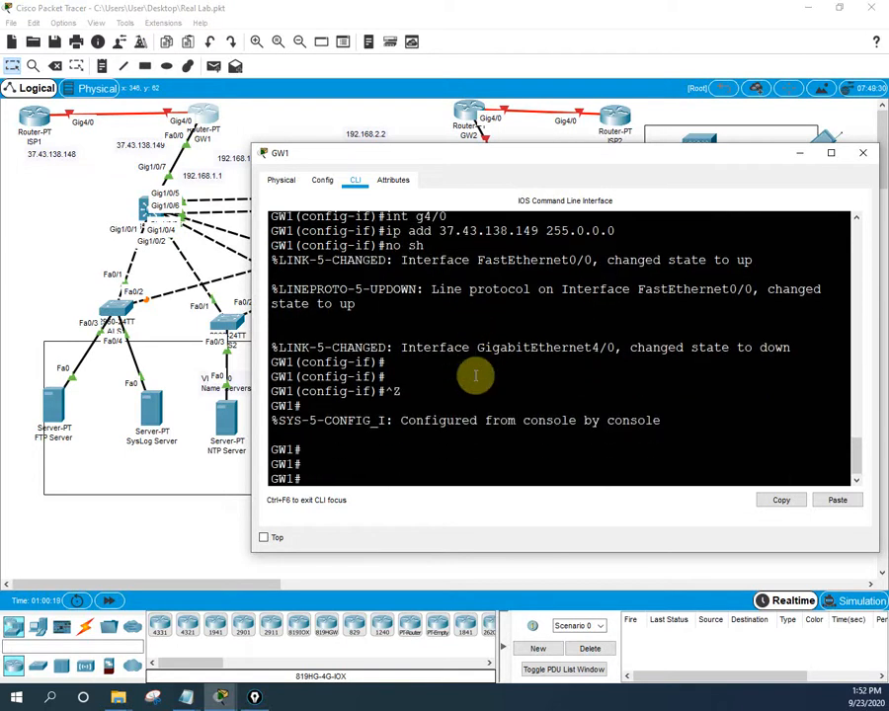
type("wr")
key("Return")
- Run sh ip int br on GW1 and check the status of FastEthernet0/0 and GigabitEthernet4/0
type("sh ip")
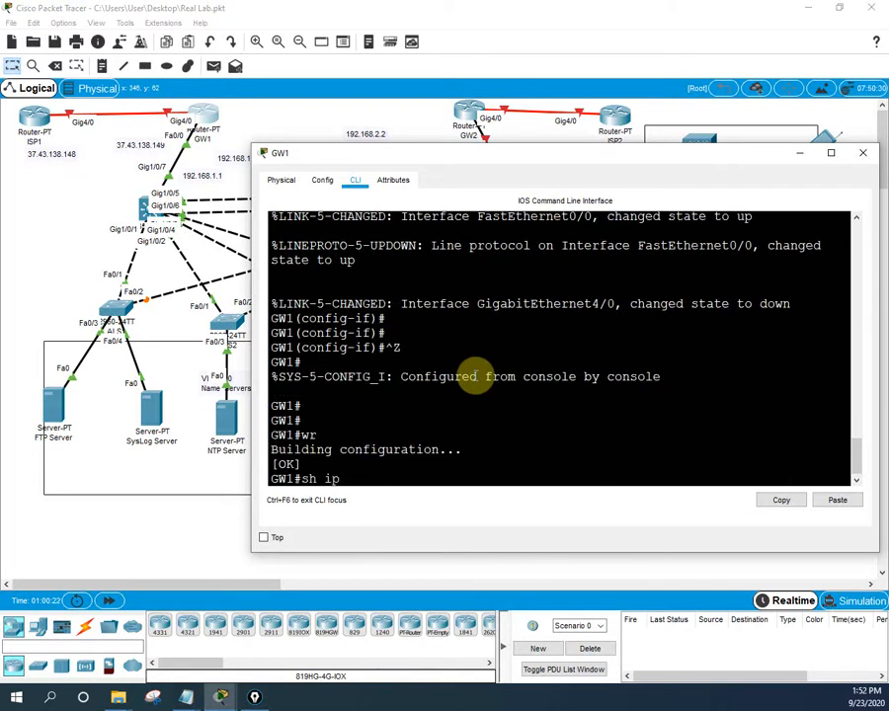
type(" int br")
key("Return")
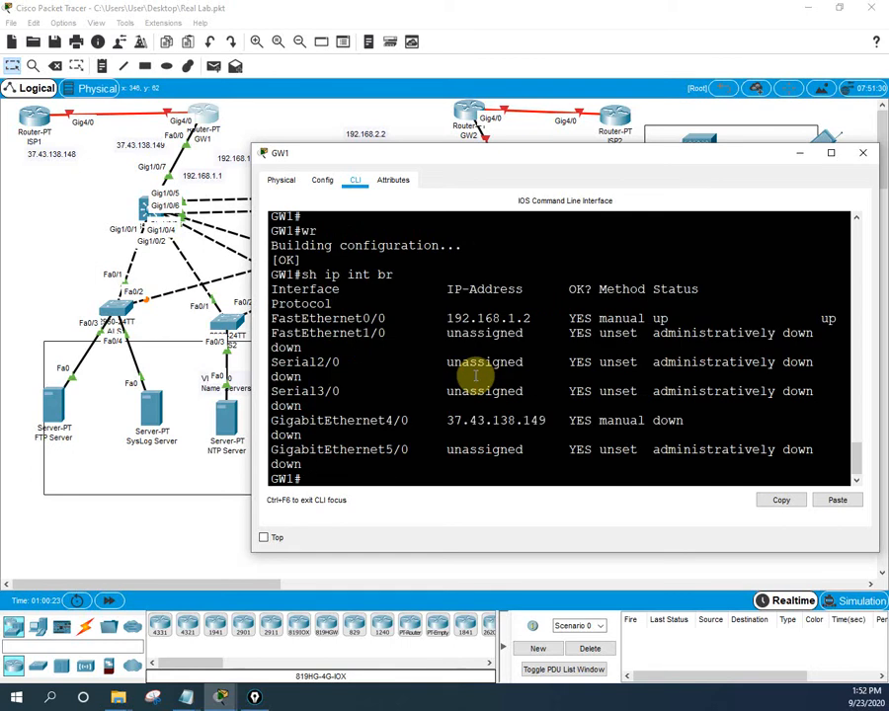
triple_click(659, 318)
left_click_drag(687, 420, 573, 421)
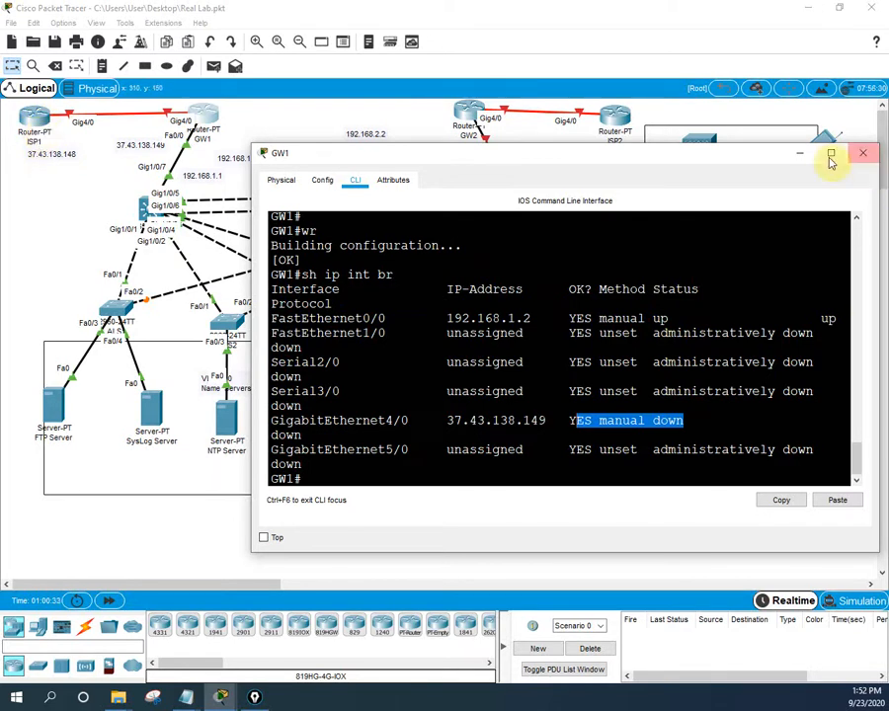
left_click(791, 156)
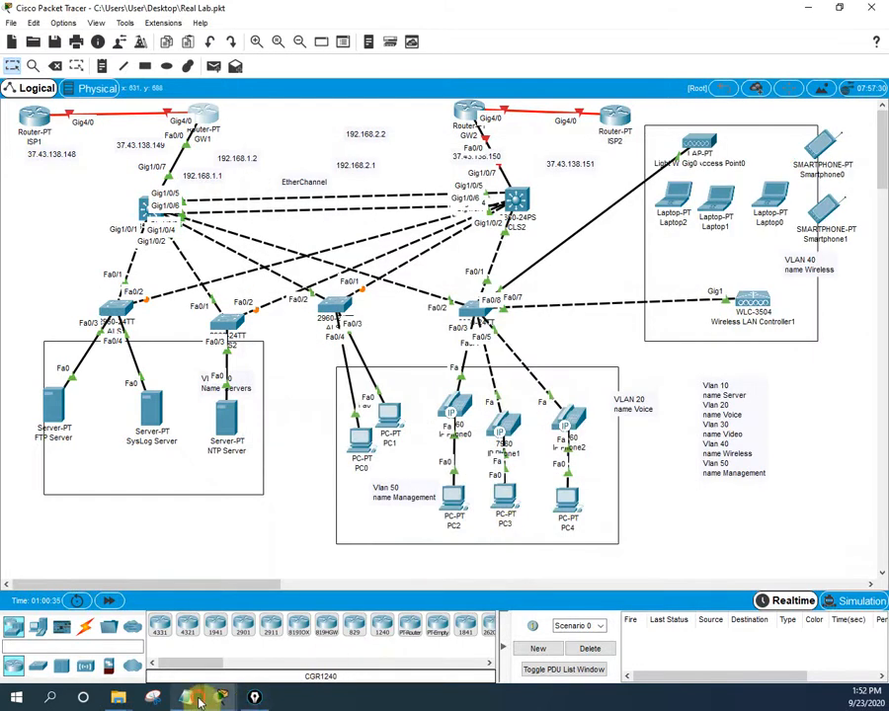
- In the Notepad notes, duplicate the GW1 connectivity subheading above int g4/0 and reword it as "Connectivity between GW1 to ISP:"
mouse_move(197, 696)
left_click(282, 653)
left_click(616, 403)
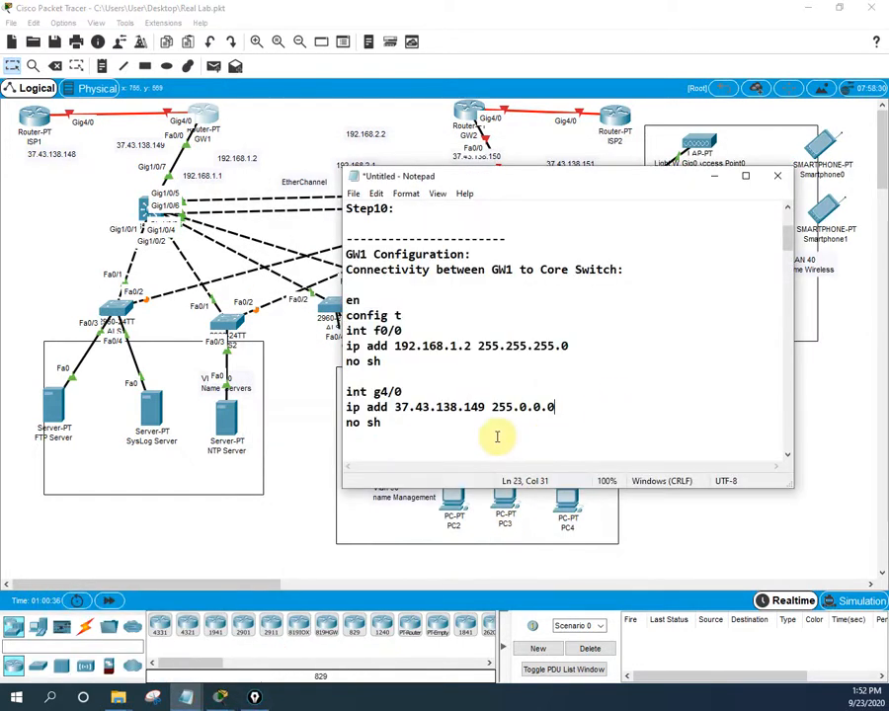
scroll(499, 433, "down", 1)
scroll(439, 407, "up", 1)
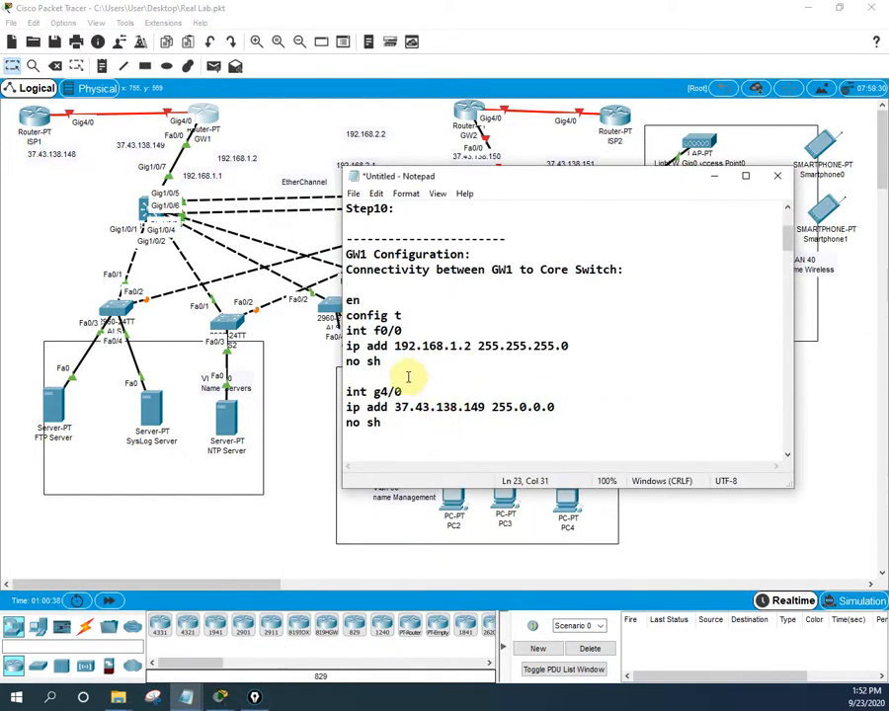
left_click(353, 377)
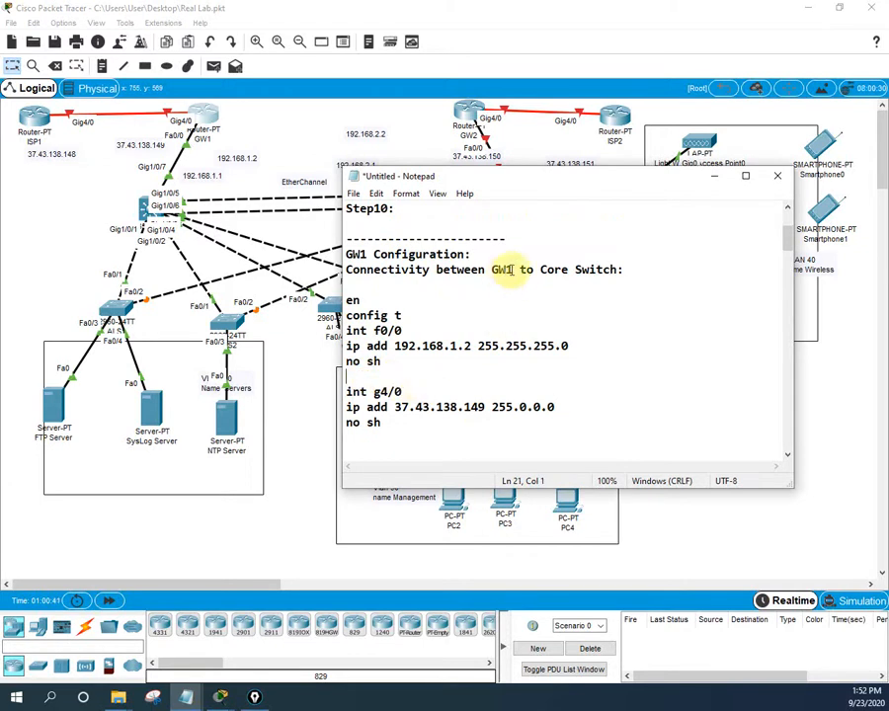
left_click(618, 268)
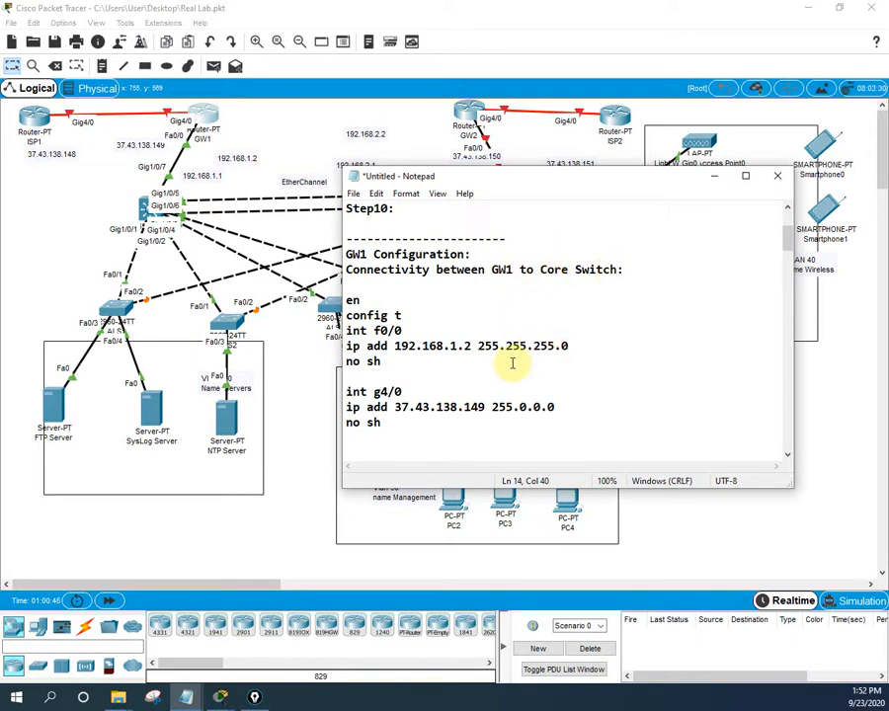
left_click_drag(623, 269, 337, 261)
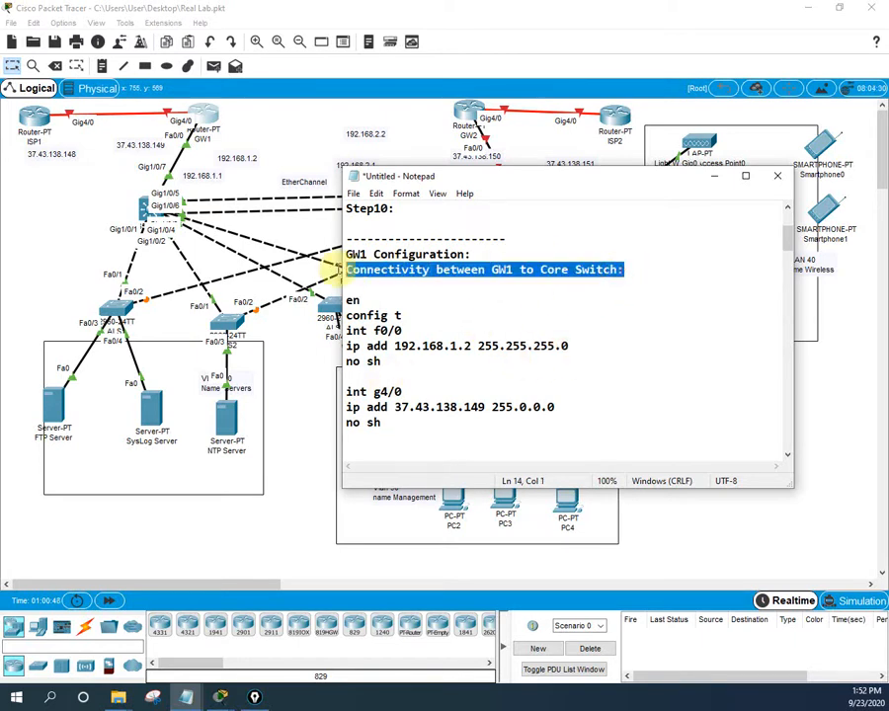
left_click(352, 377)
key("ctrl+v")
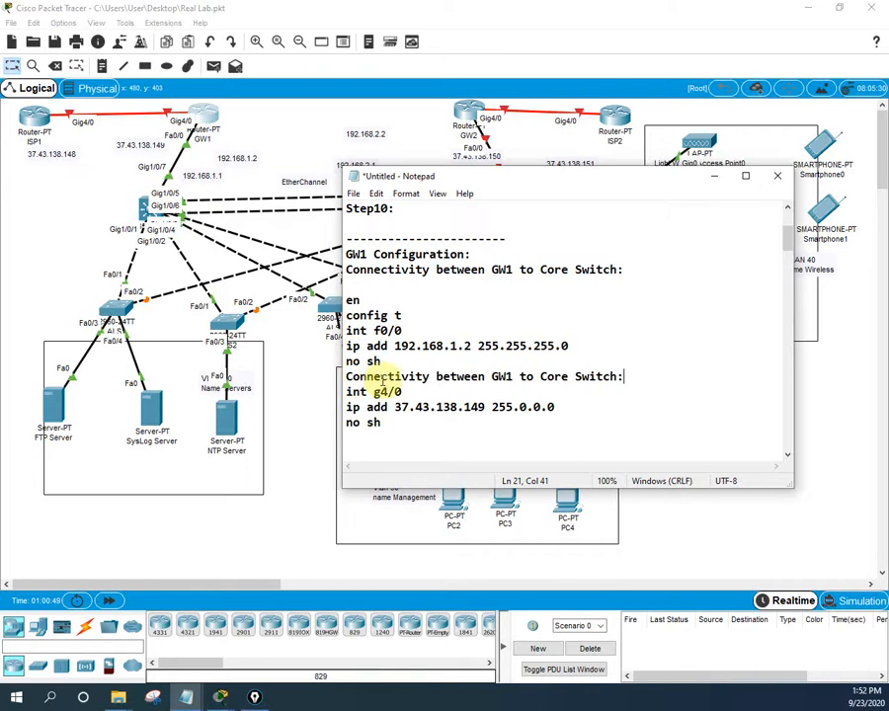
left_click_drag(553, 378, 618, 375)
type("ISP")
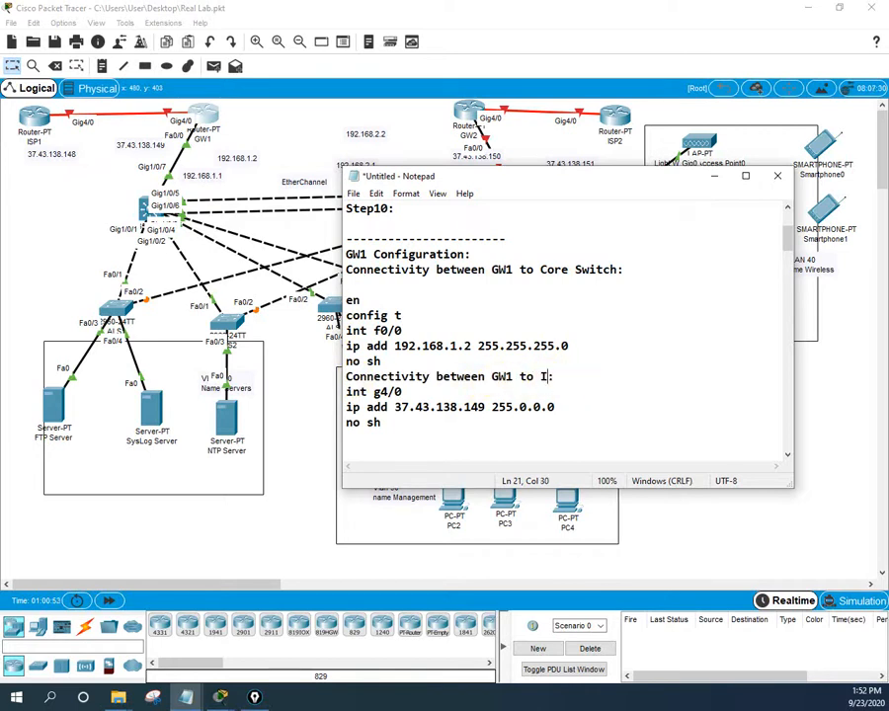
- Below the GW1 commands, add a dashed separator line and the heading "ISP1 Configuraiton:" followed by blank space
scroll(534, 395, "down", 1)
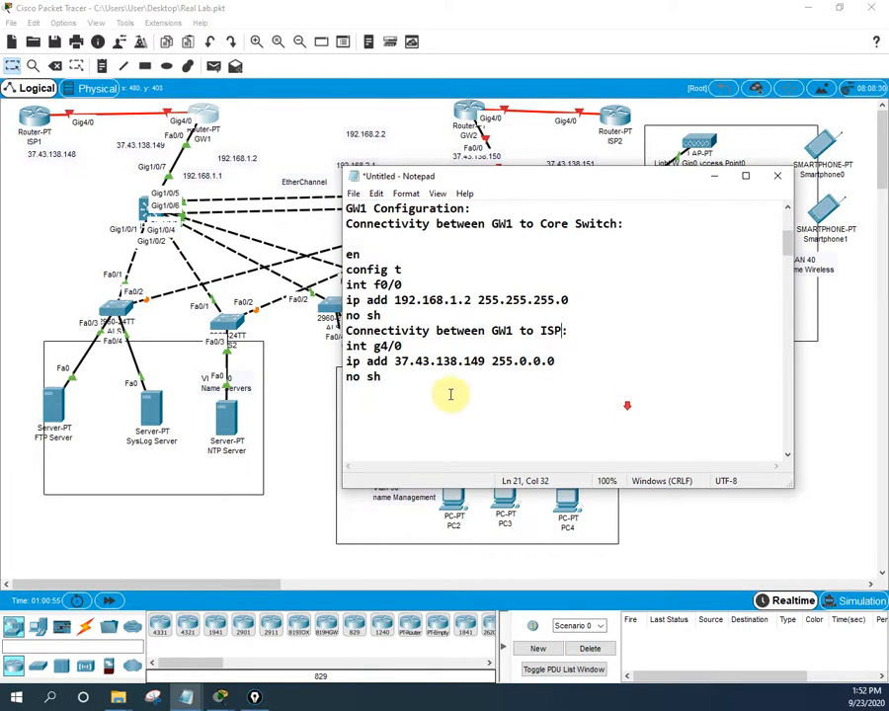
left_click(387, 406)
type("-----------------  ")
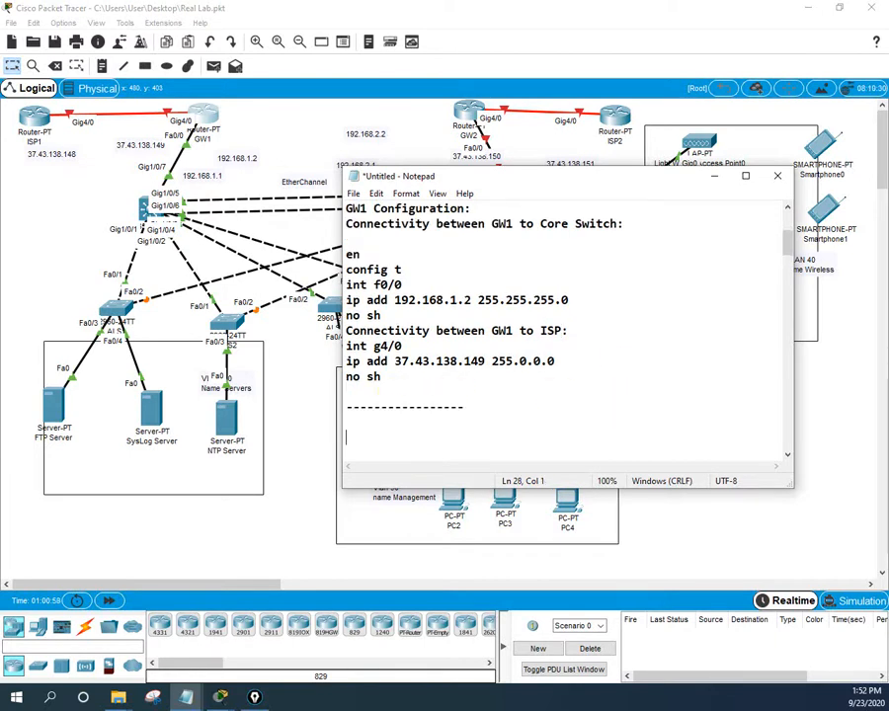
type("ISP")
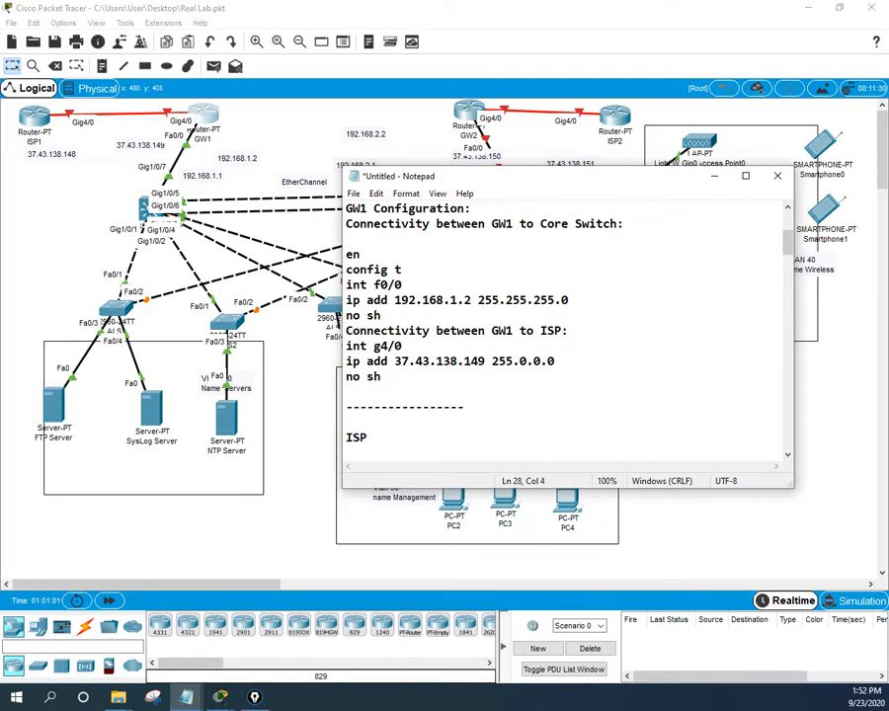
type("1 Configu")
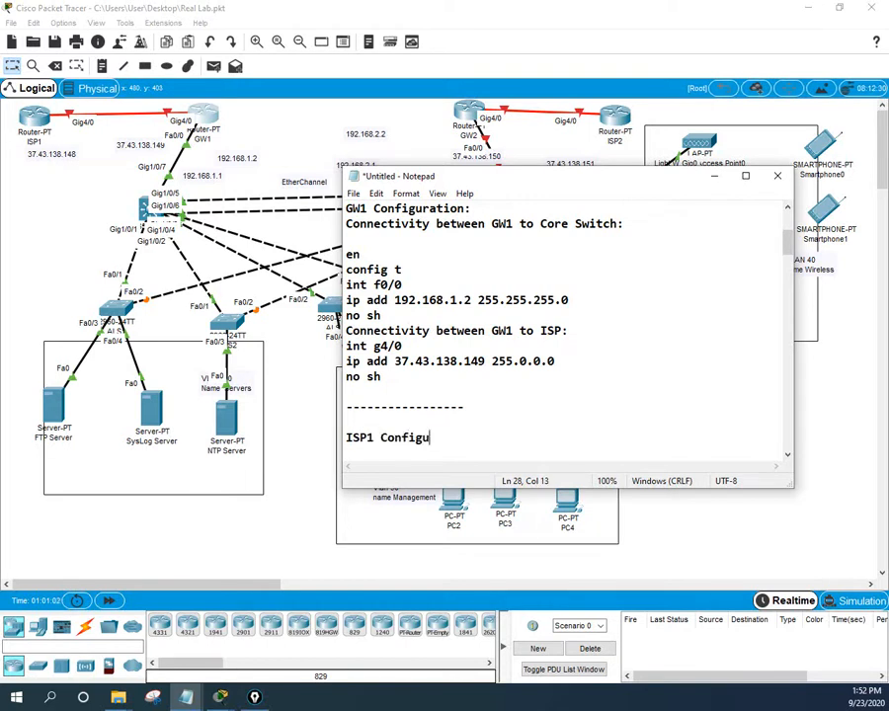
type("raiton:")
key("Return")
key("Return")
key("Return")
key("Return")
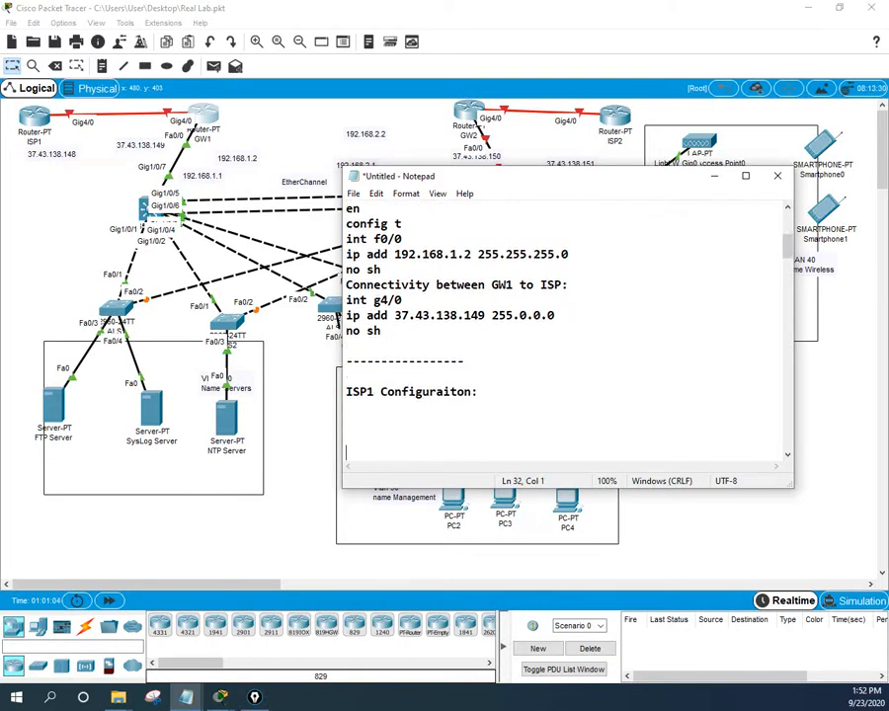
key("BackSpace")
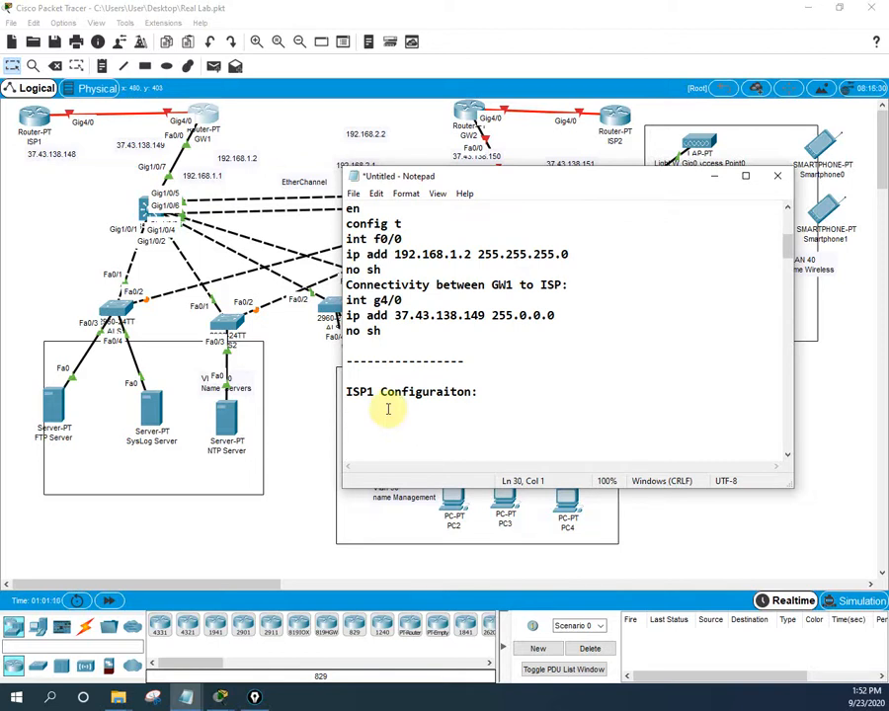
- Add the command lines en, config t and int g4/0 beneath the ISP1 heading
type("en")
key("Return")
type("config t")
key("Return")
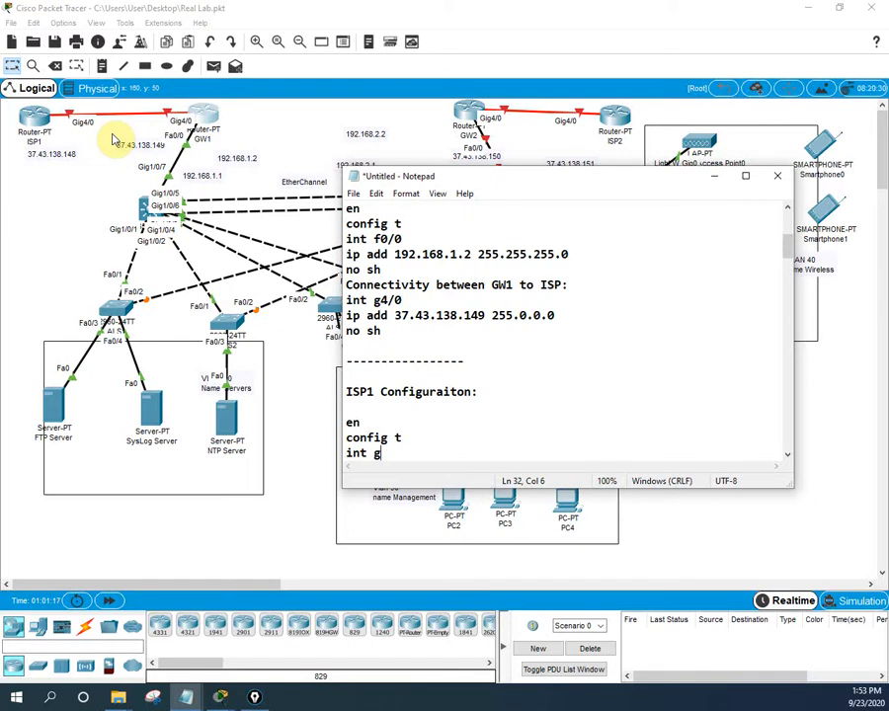
type("/0")
key("Return")
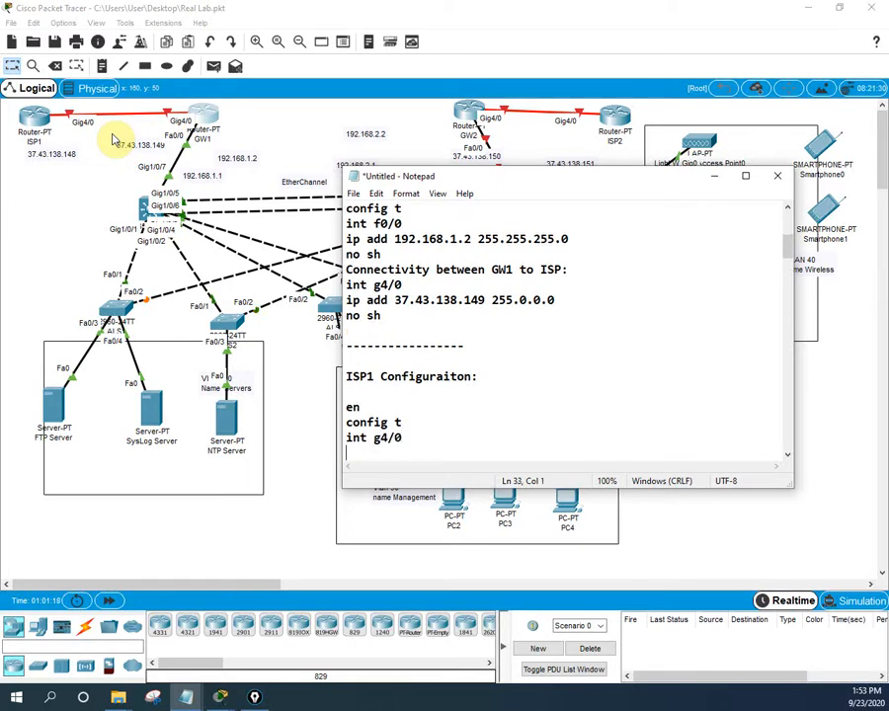
- Add ip add 37.43.138.148 255.0.0.0 and no sh under the ISP1 g4/0 interface in the notes
type("ip add")
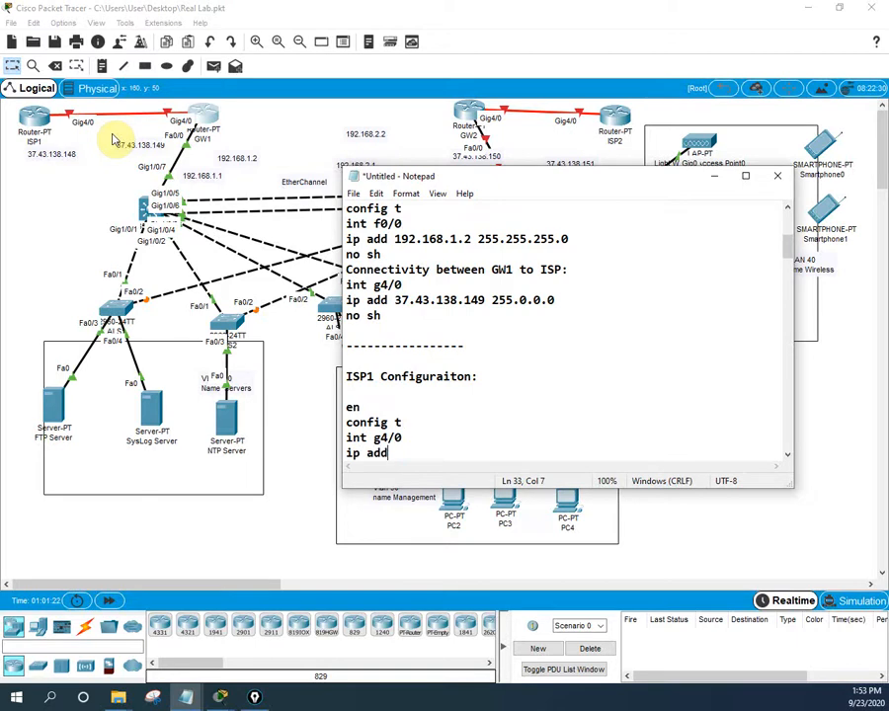
type(" 37.43.")
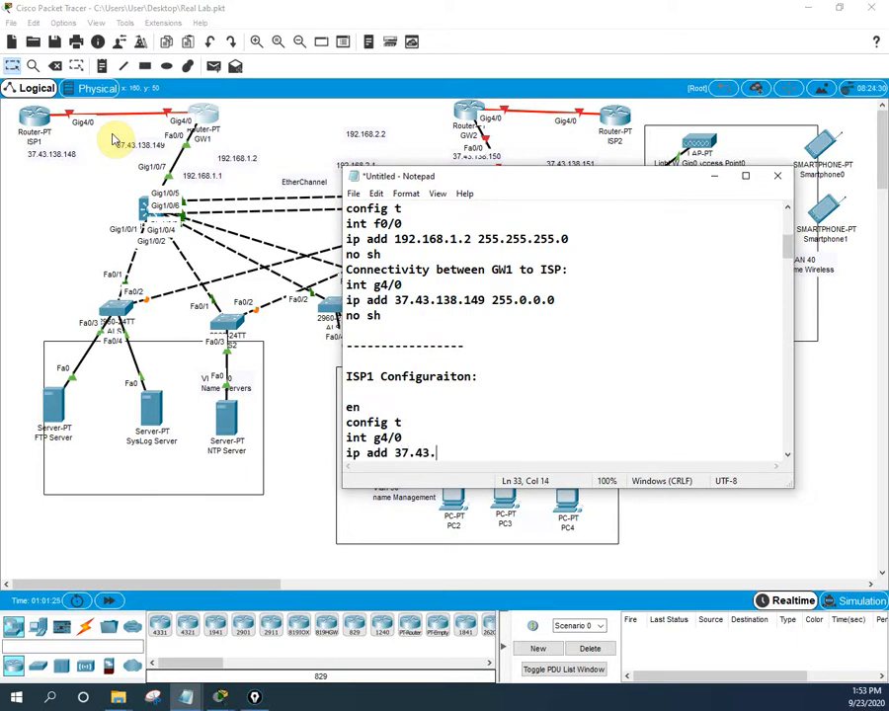
type("138.148")
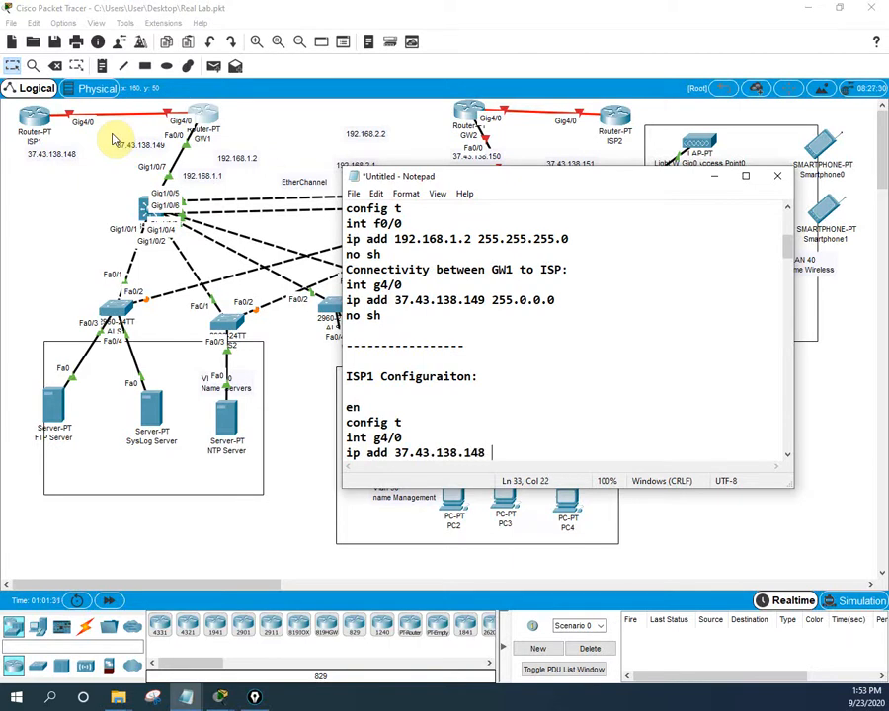
type("0.0.")
key("Return")
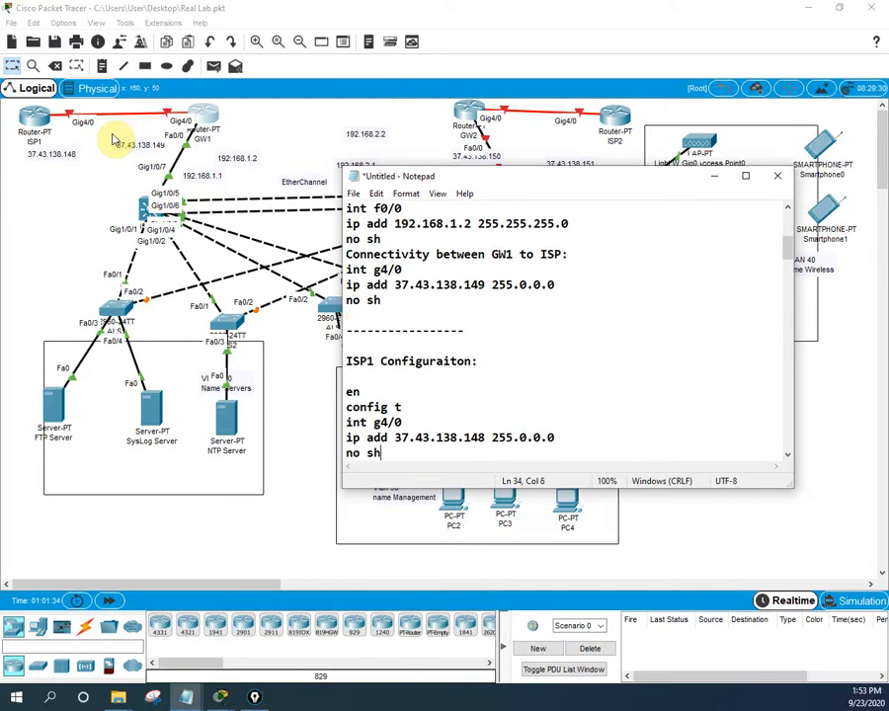
- After a blank line, add the ISP1 loopback commands to the notes: int lo 0 and ip add 8.8.8.8 255.0.0.0
key("Return")
key("Return")
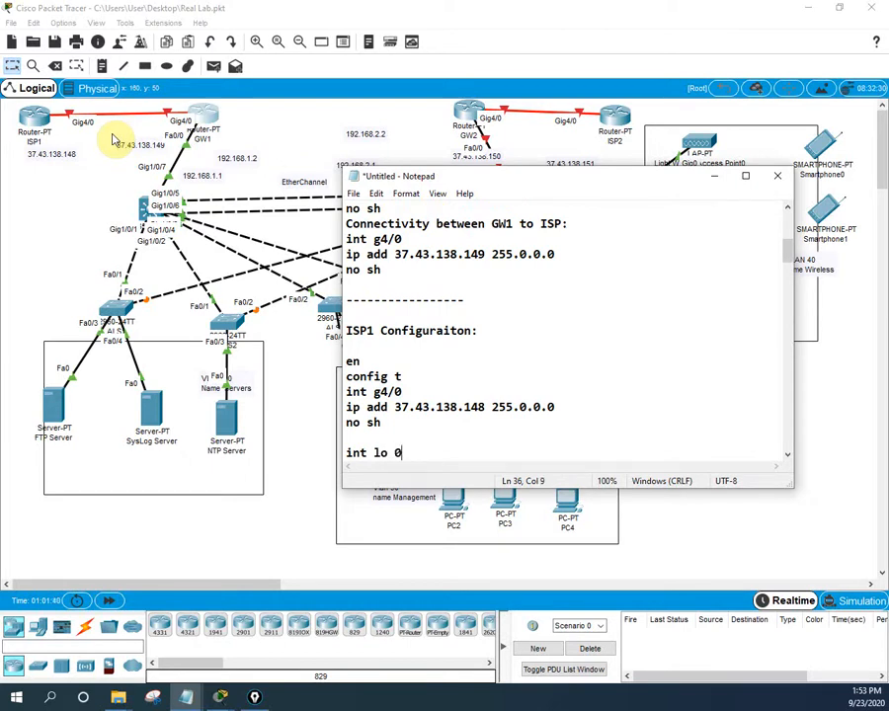
key("Return")
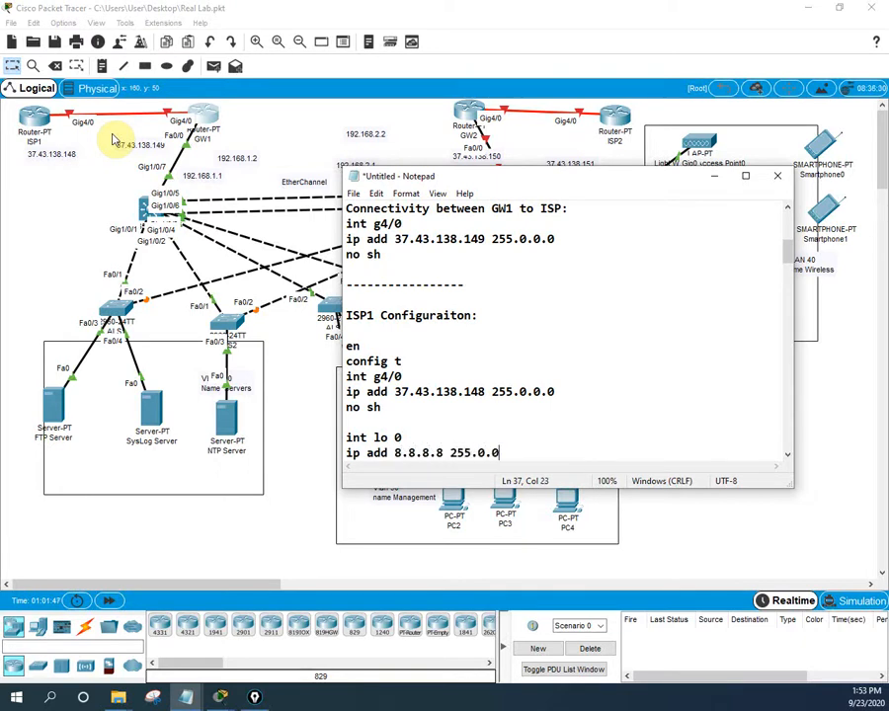
key("Return")
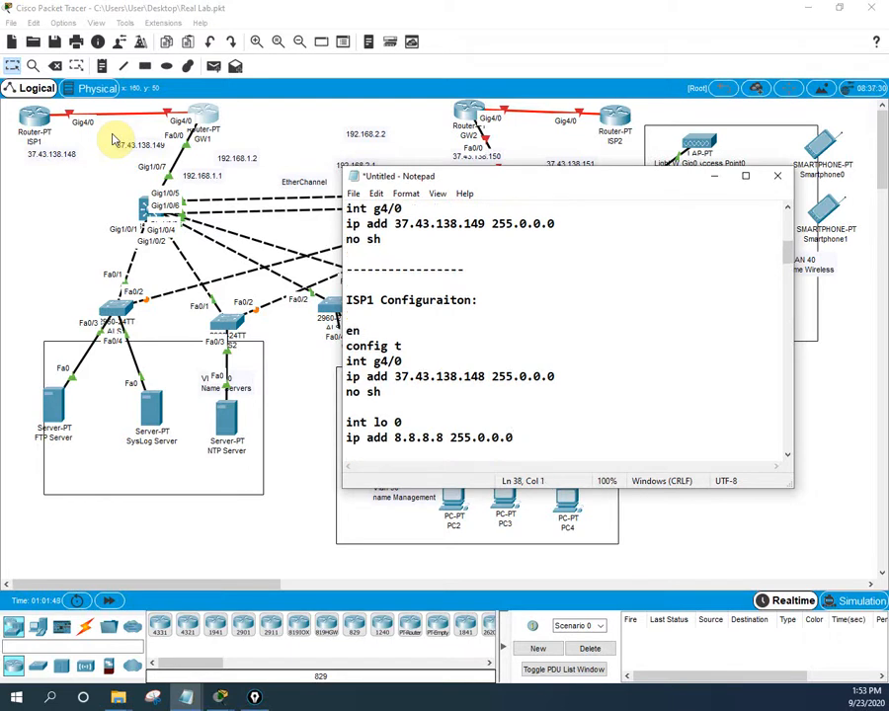
- Copy the ISP1 command block, from en to ip add 8.8.8.8 255.0.0.0, and start a CLI session on router ISP1 in Packet Tracer
left_click_drag(522, 438, 351, 330)
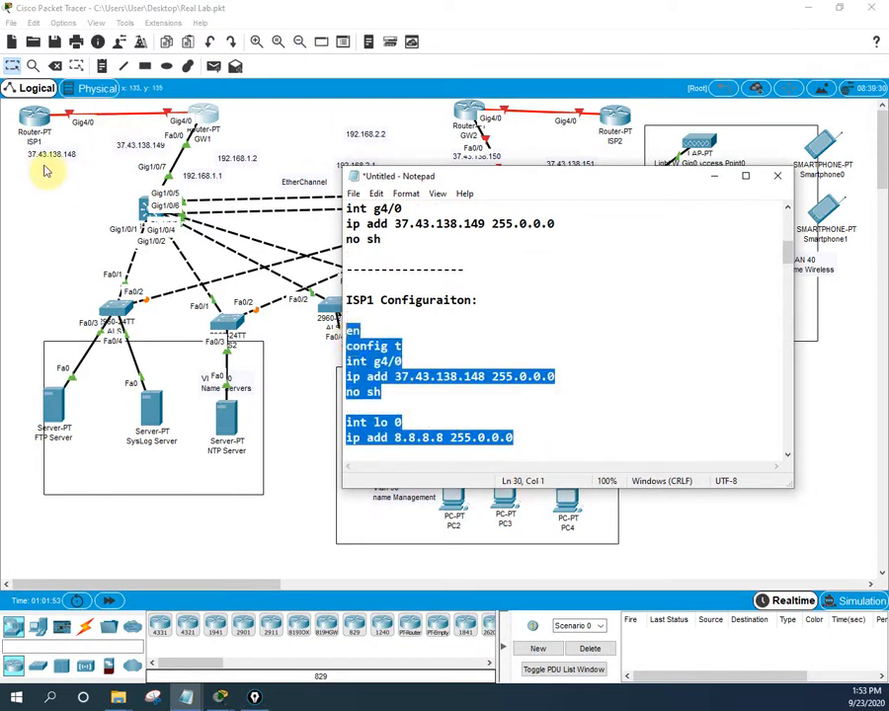
left_click(35, 118)
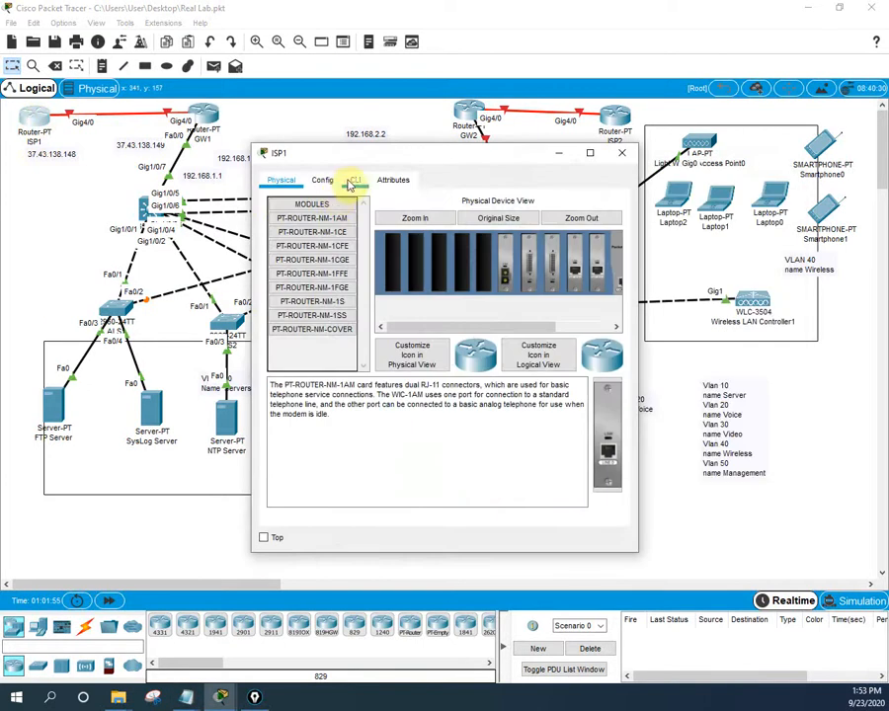
left_click(353, 181)
left_click_drag(640, 240, 885, 247)
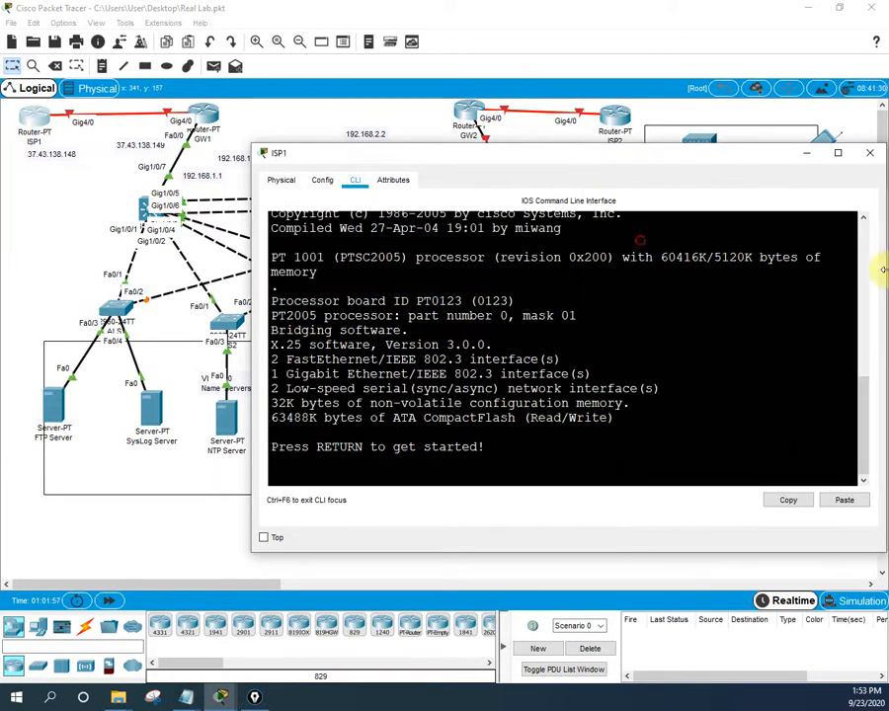
left_click(698, 407)
key("Return")
key("Return")
key("Return")
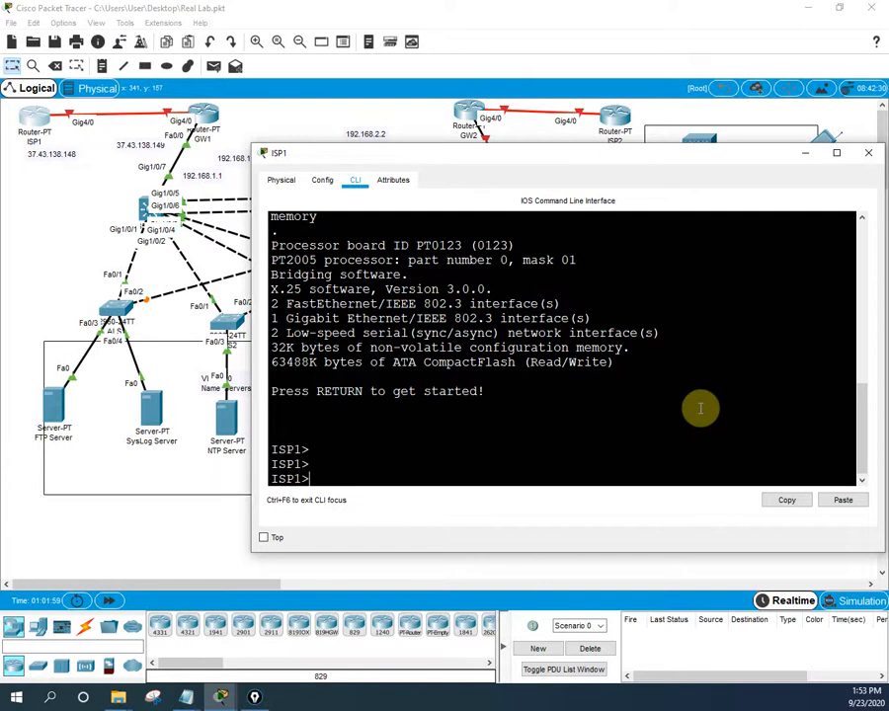
- Enter privileged mode on ISP1 with en and paste in the copied g4/0 and loopback 0 configuration
type("en")
key("Return")
right_click(698, 407)
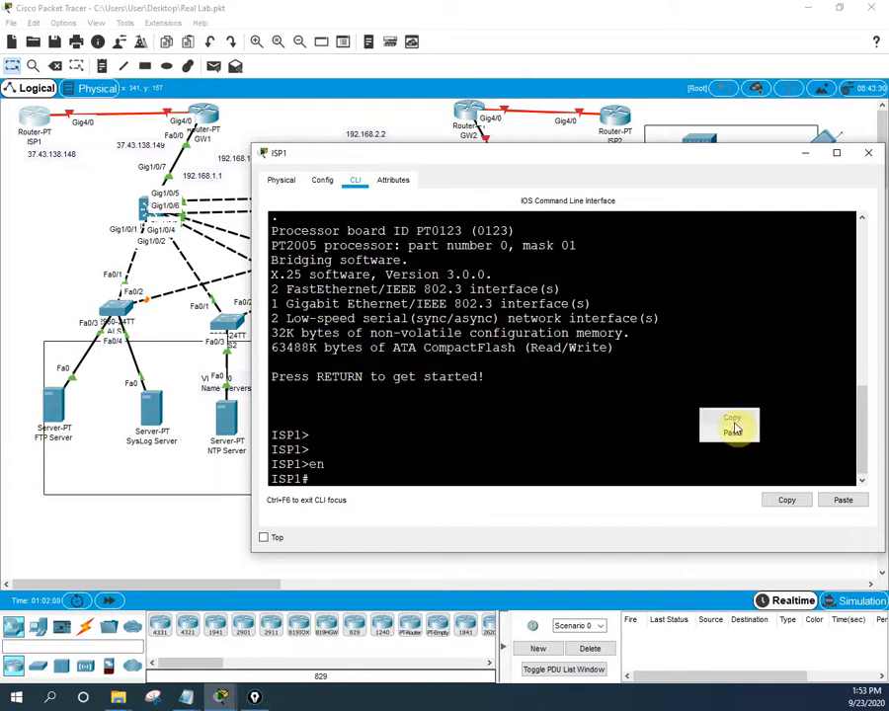
left_click(731, 423)
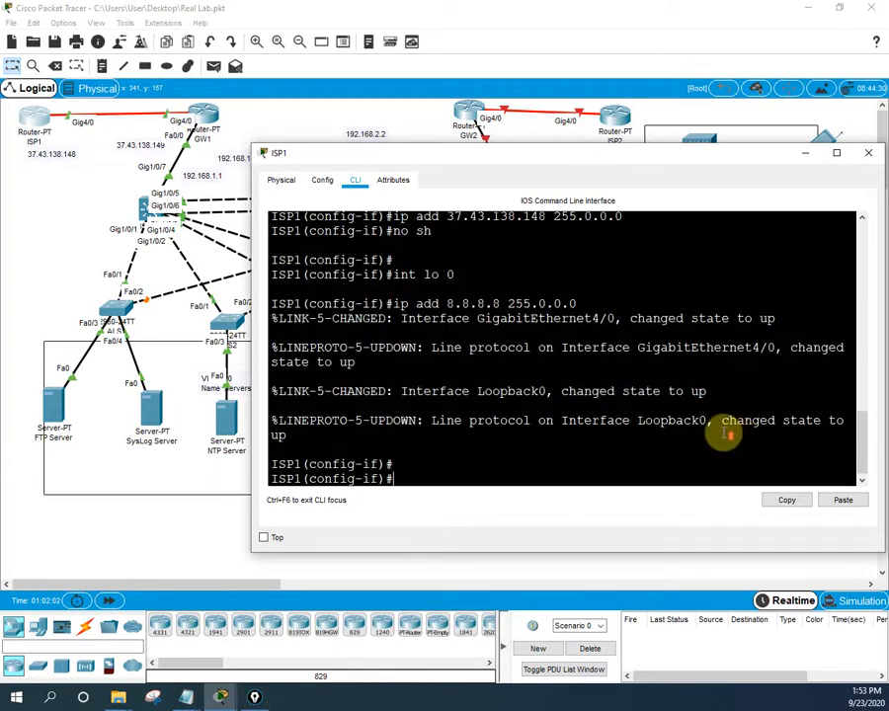
scroll(523, 460, "up", 3)
scroll(432, 415, "down", 3)
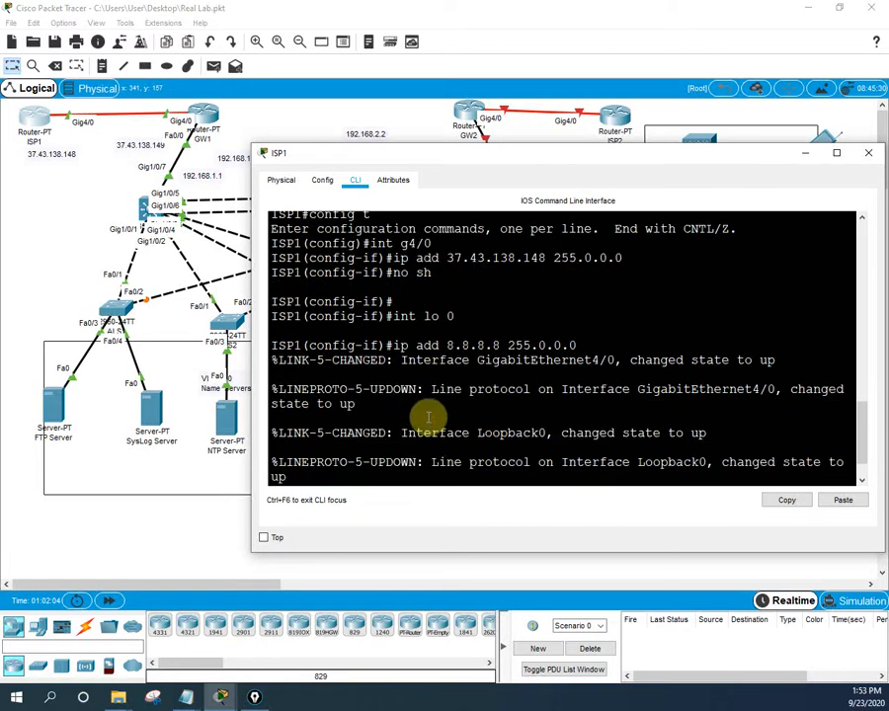
- Leave configuration mode on ISP1 and save the running configuration with wr
key("ctrl+z")
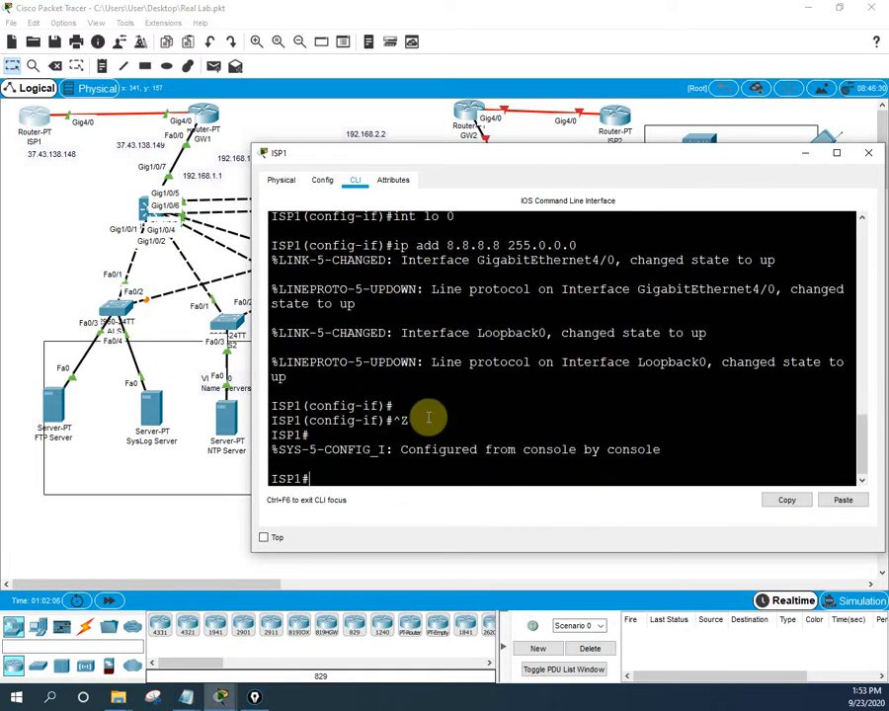
key("Return")
key("Return")
type("wr")
key("Return")
key("Return")
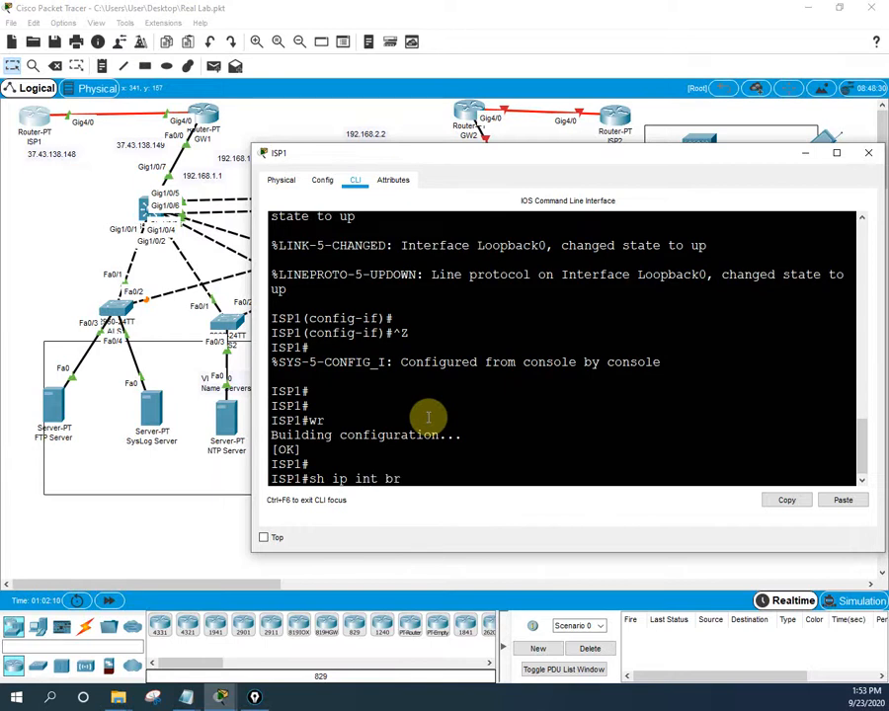
- Check ISP1's interface addresses and status with sh ip int br and close the router's window
type("sh ip int br")
key("Return")
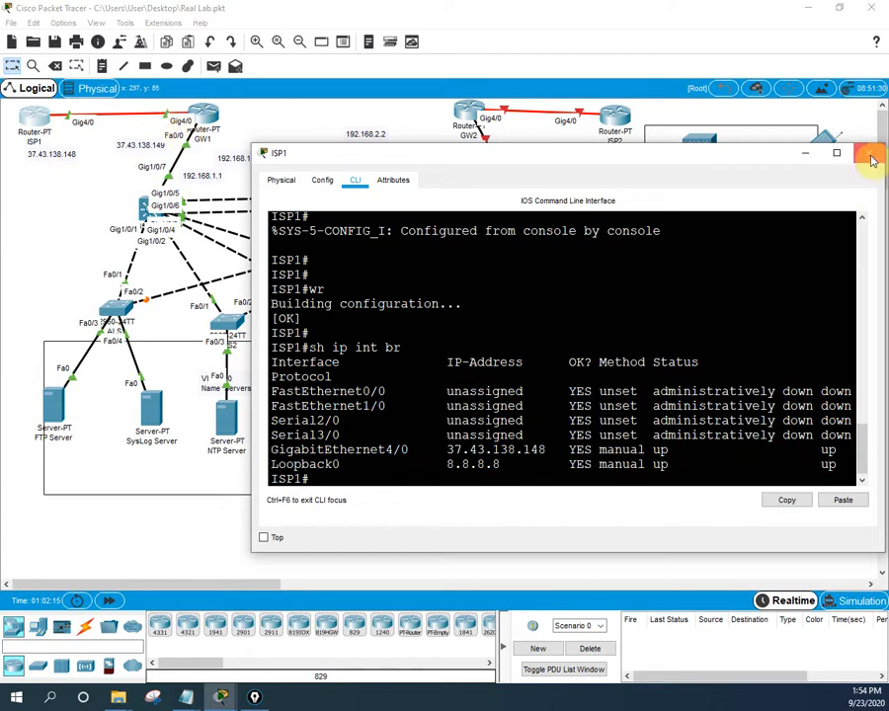
scroll(487, 385, "up", 1)
scroll(486, 386, "down", 1)
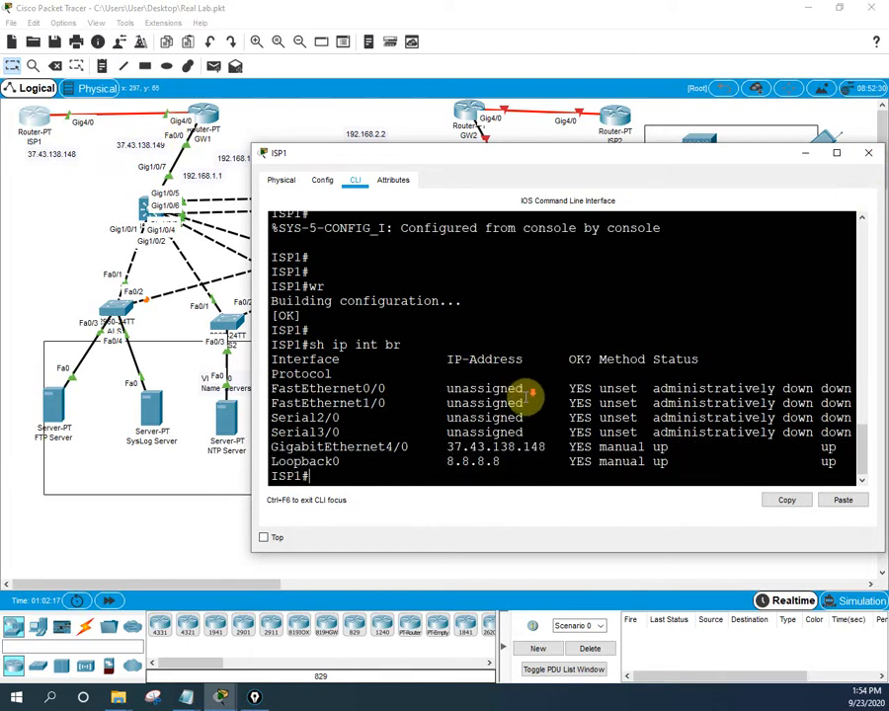
left_click(868, 152)
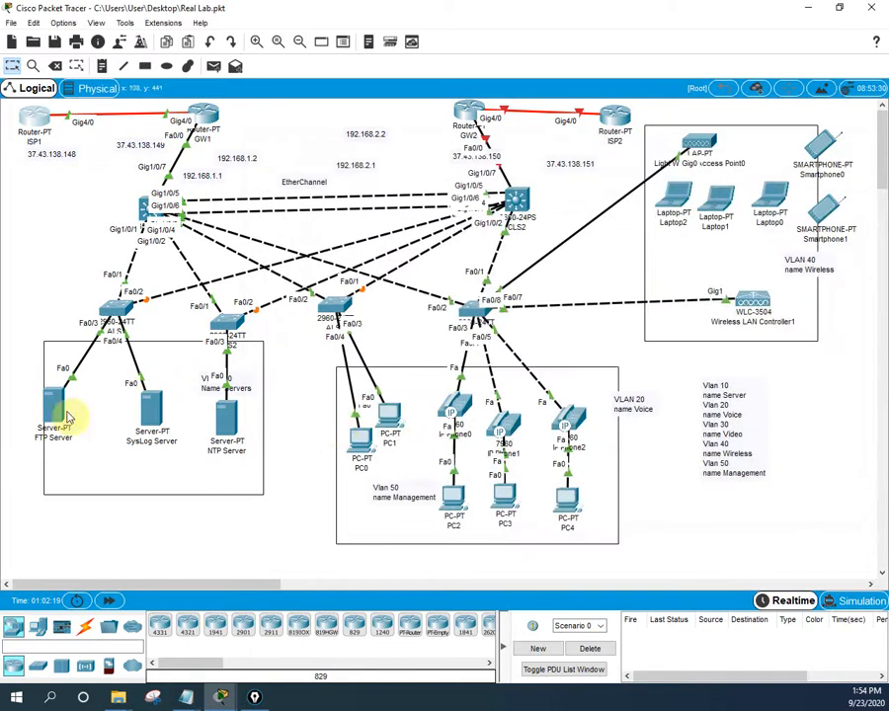
- Repeat the ping to 192.168.1.1 from PC0's command prompt and move its window clear of the left-hand topology
left_click(360, 443)
left_click(656, 509)
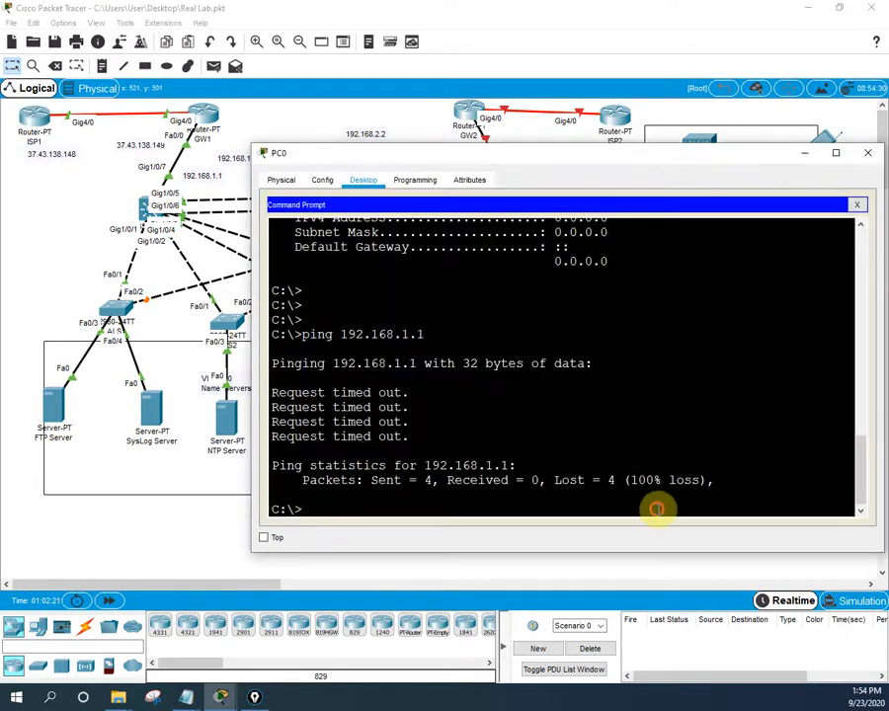
key("Up")
key("Return")
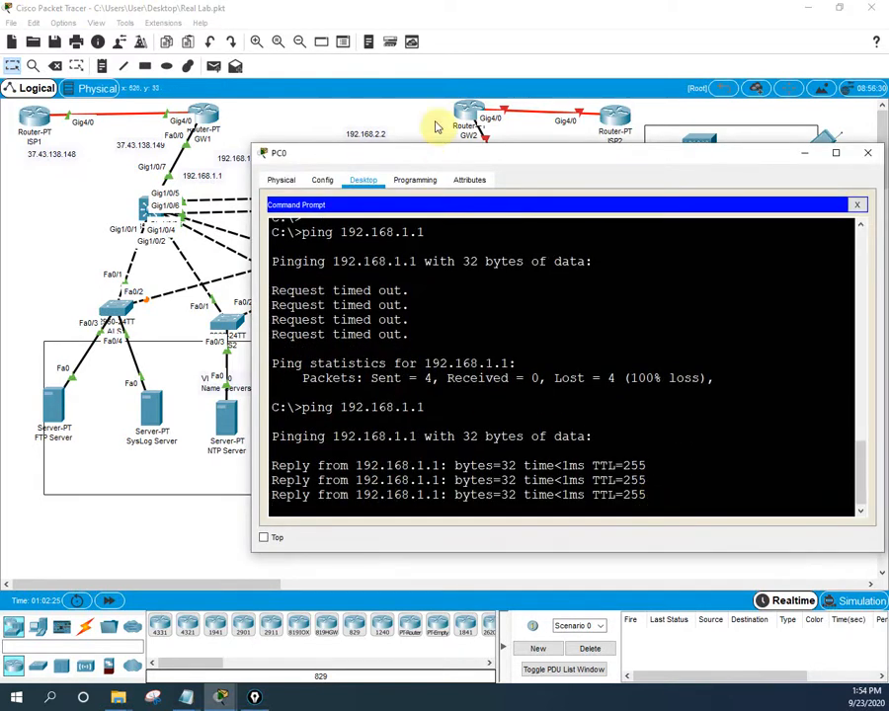
left_click(429, 156)
left_click_drag(428, 156, 608, 225)
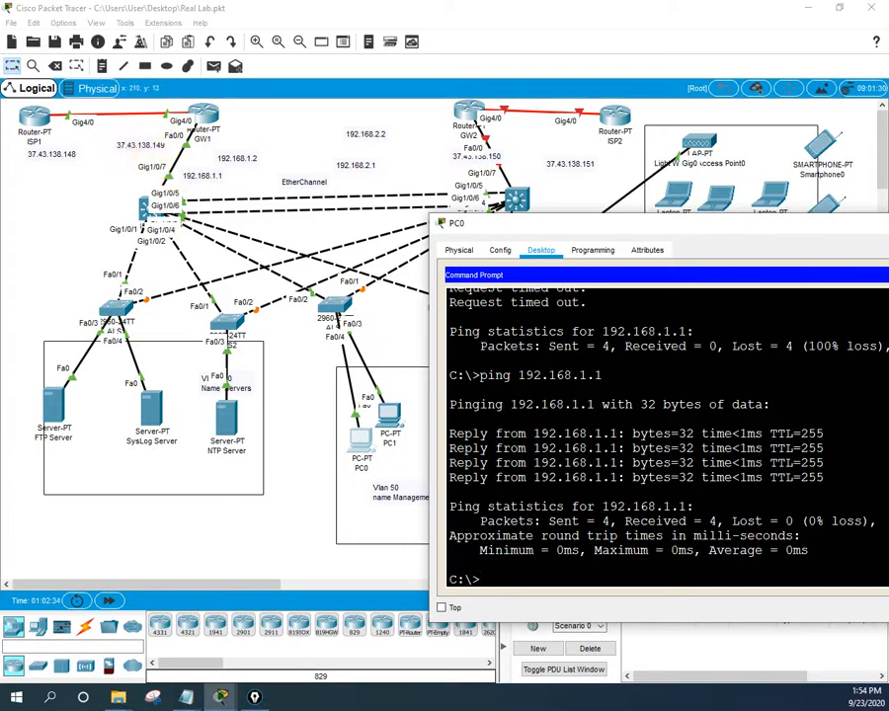
left_click(31, 254)
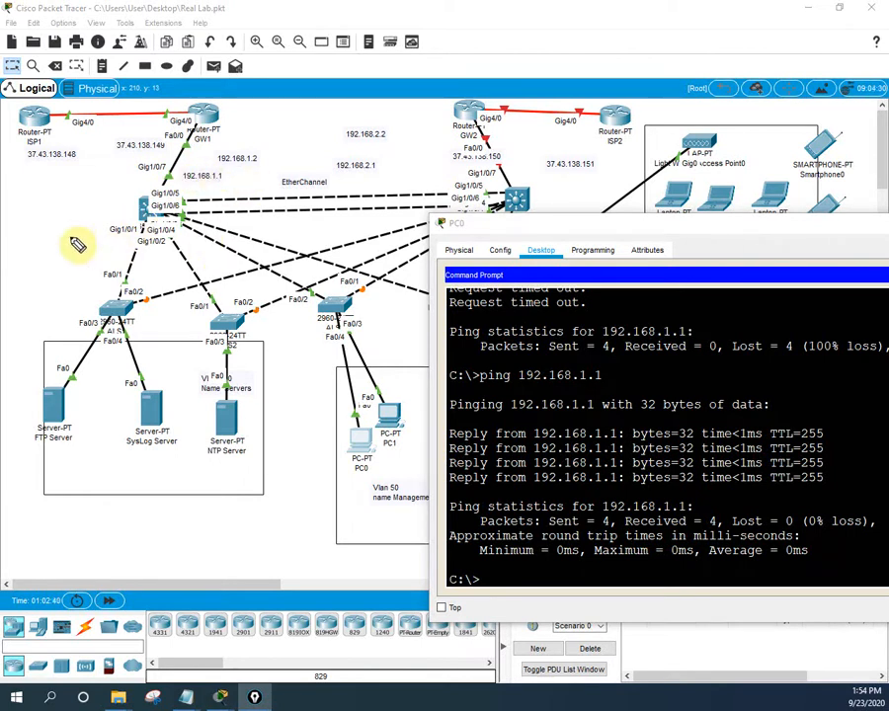
mouse_move(77, 245)
left_mouse_down()
mouse_move(192, 148)
mouse_move(324, 170)
mouse_move(279, 168)
mouse_move(85, 241)
mouse_move(15, 312)
mouse_move(308, 448)
mouse_move(362, 247)
mouse_move(219, 125)
mouse_move(109, 116)
mouse_move(143, 165)
mouse_move(124, 145)
mouse_move(132, 158)
mouse_move(82, 154)
mouse_move(33, 173)
mouse_move(22, 158)
mouse_move(50, 168)
mouse_move(81, 158)
mouse_move(102, 136)
left_mouse_up()
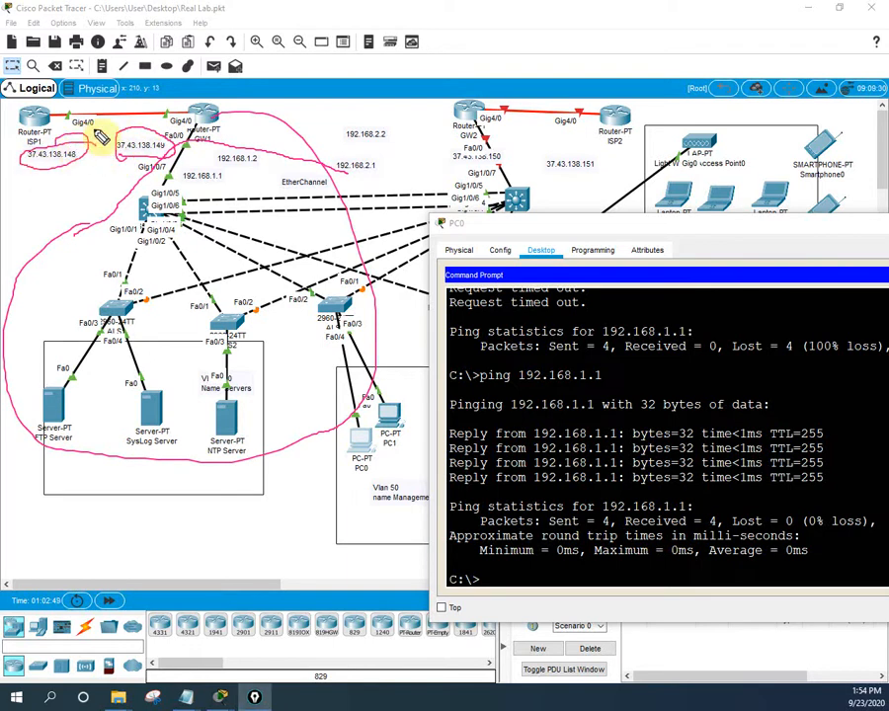
mouse_move(222, 119)
left_mouse_down()
mouse_move(234, 132)
mouse_move(240, 118)
left_mouse_up()
mouse_move(249, 122)
left_mouse_down()
mouse_move(245, 131)
mouse_move(272, 121)
mouse_move(306, 140)
mouse_move(324, 112)
mouse_move(332, 123)
left_mouse_up()
left_click_drag(321, 120, 345, 120)
mouse_move(349, 110)
left_mouse_down()
mouse_move(350, 125)
mouse_move(361, 124)
left_mouse_up()
left_click_drag(316, 130, 364, 129)
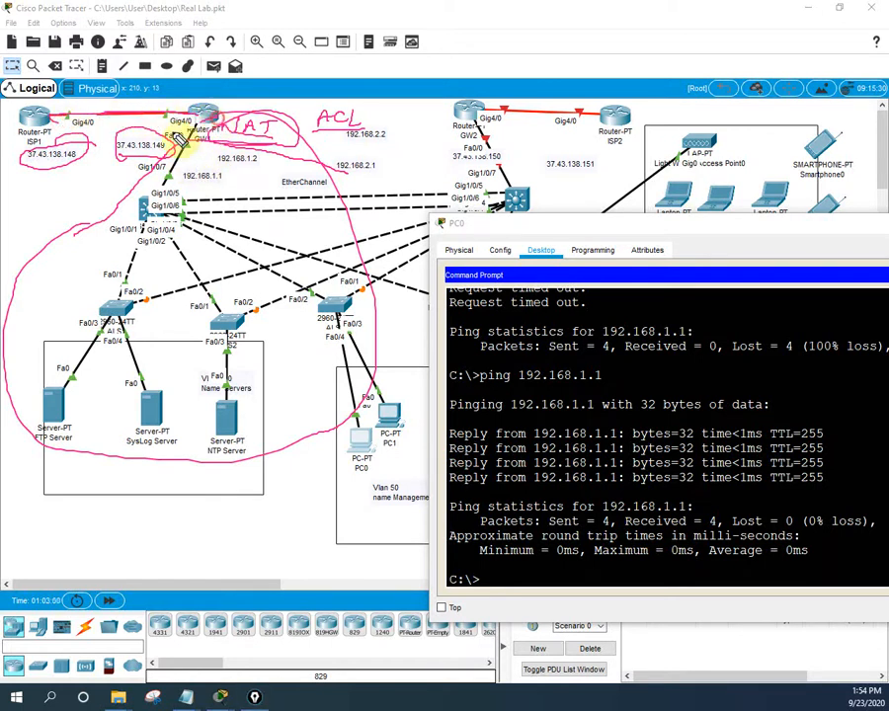
mouse_move(418, 211)
left_mouse_down()
mouse_move(475, 159)
mouse_move(353, 86)
mouse_move(185, 135)
mouse_move(201, 148)
left_mouse_up()
left_click_drag(286, 155, 287, 155)
mouse_move(298, 158)
left_mouse_down()
mouse_move(293, 168)
mouse_move(304, 171)
left_mouse_up()
left_click_drag(304, 159, 315, 174)
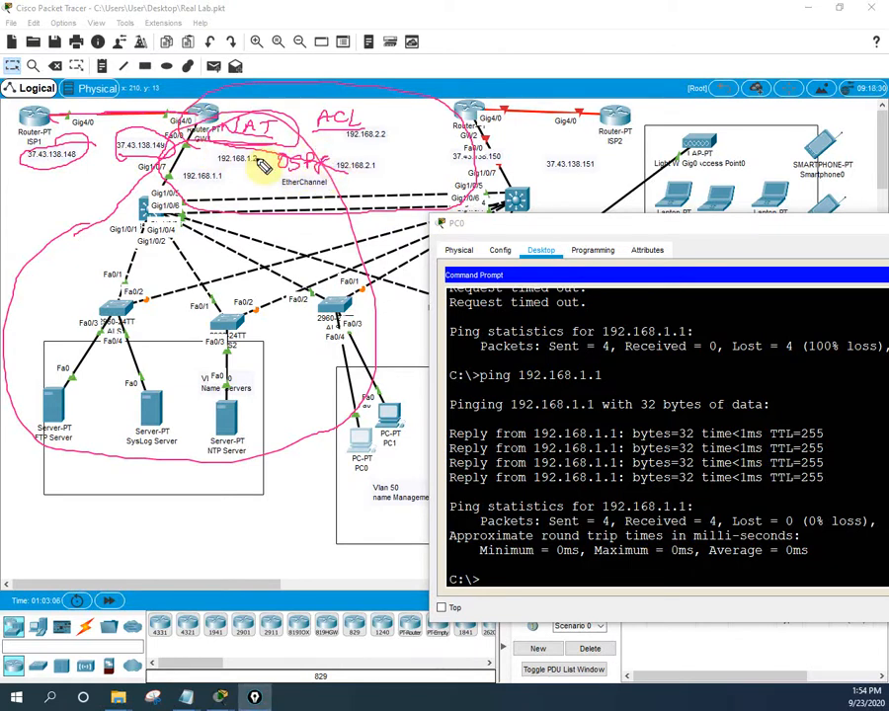
mouse_move(190, 204)
left_mouse_down()
mouse_move(148, 197)
mouse_move(158, 197)
left_mouse_up()
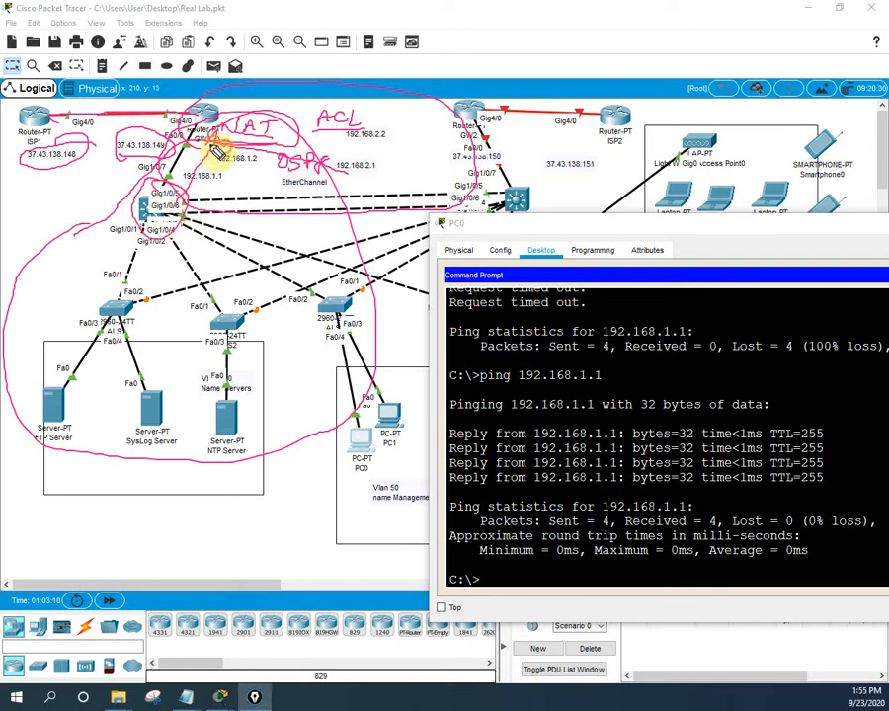
left_click_drag(226, 112, 267, 109)
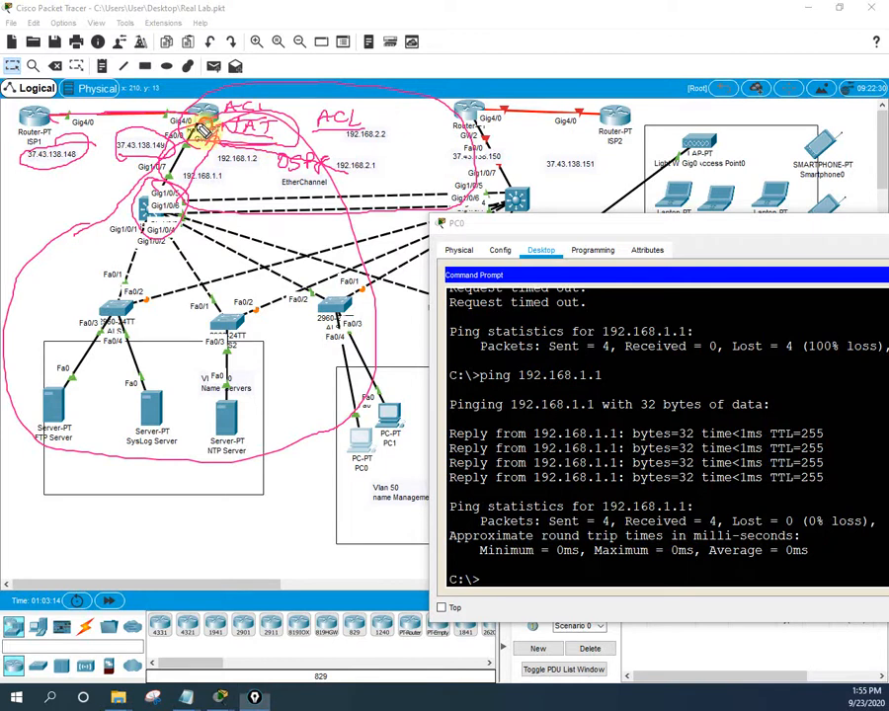
mouse_move(27, 167)
left_mouse_down()
mouse_move(23, 158)
mouse_move(56, 155)
mouse_move(83, 163)
mouse_move(98, 180)
mouse_move(94, 155)
left_mouse_up()
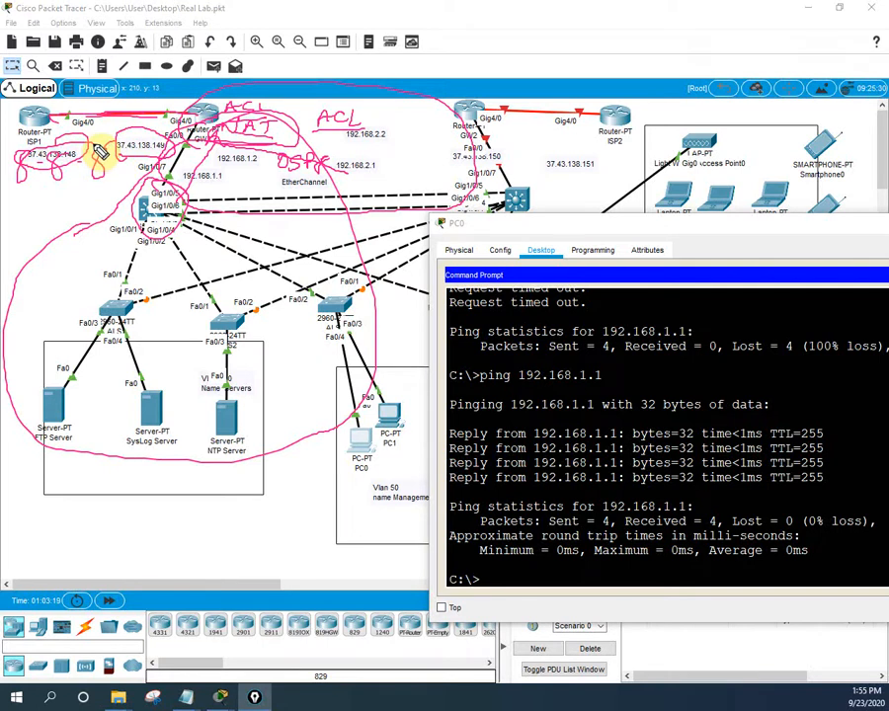
key("Escape")
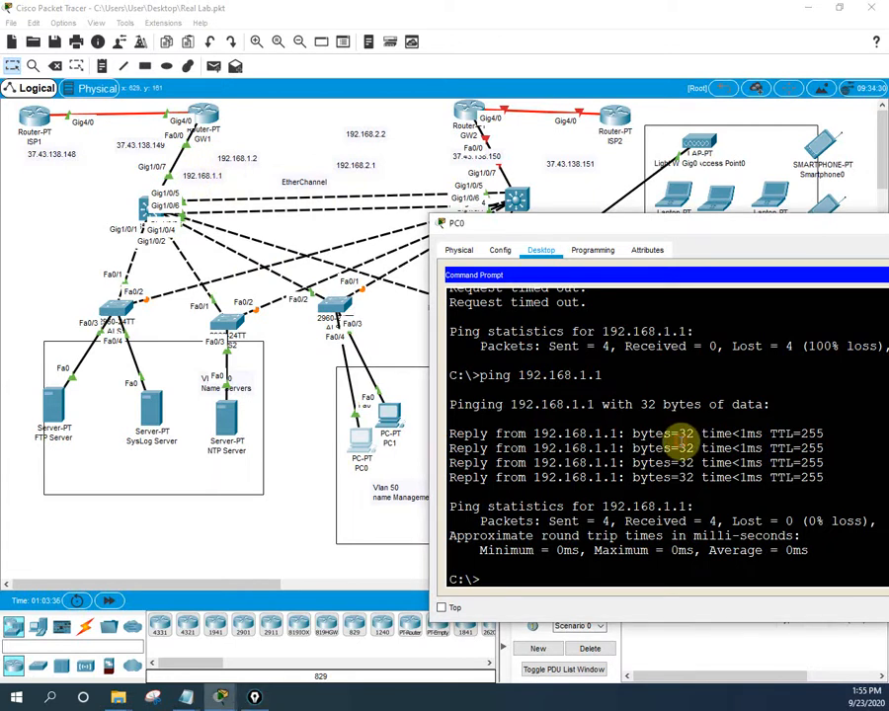
- Ping GW1's address 192.168.1.2 from PC0's command prompt
key("Up")
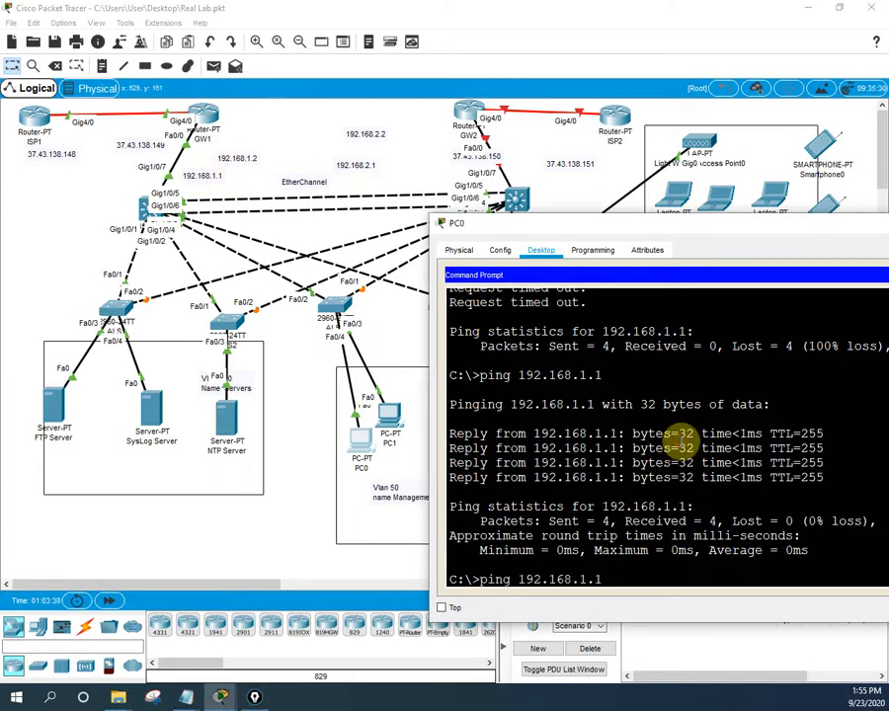
type("2")
key("Return")
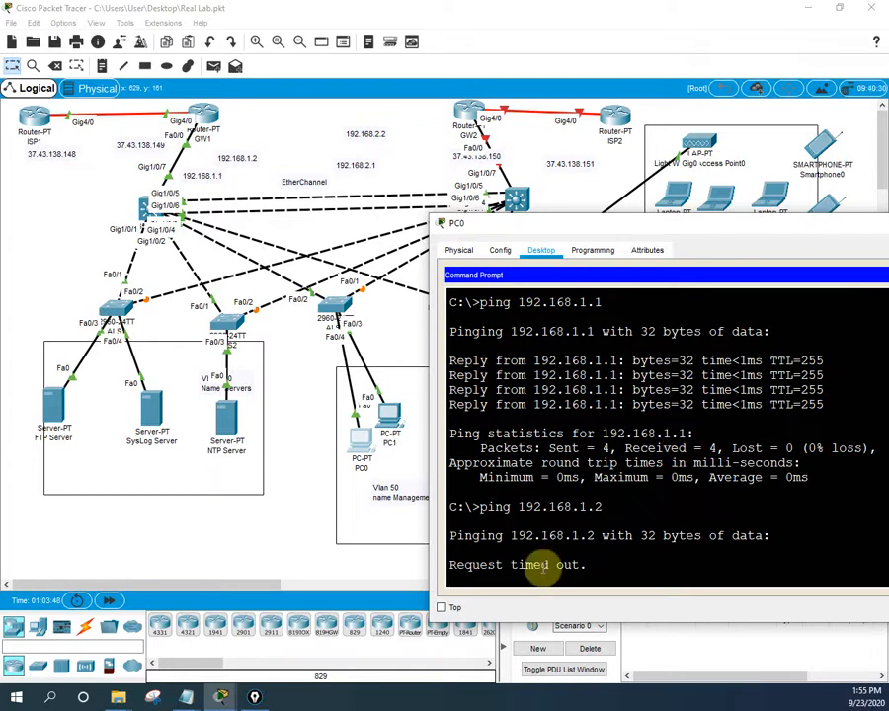
- Switch to the untitled Notepad notes and review the Step1 to Step10 plan above the GW1 configuration
mouse_move(190, 695)
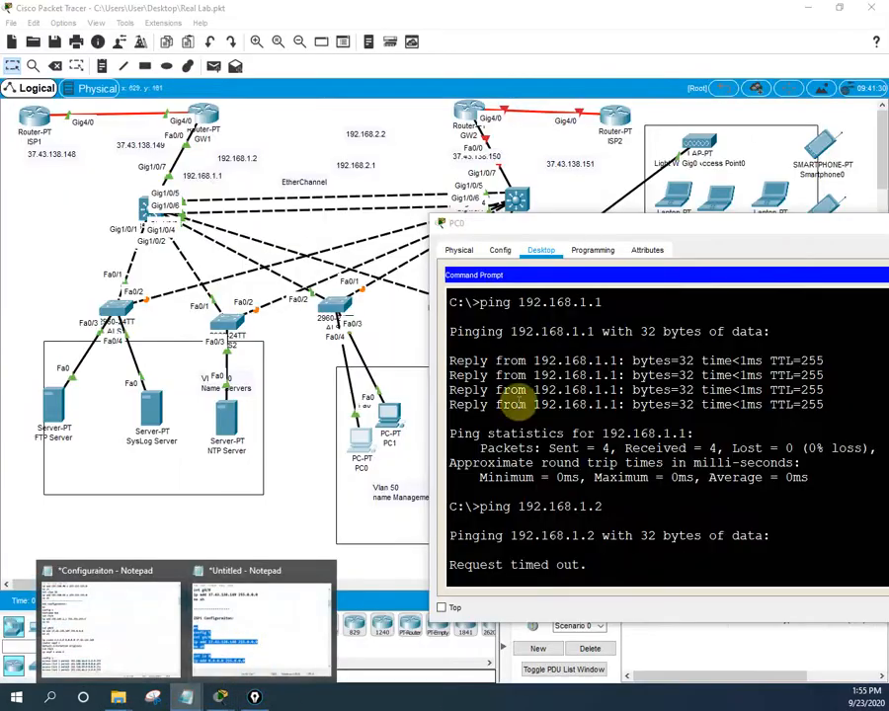
left_click(282, 610)
scroll(564, 344, "down", 5)
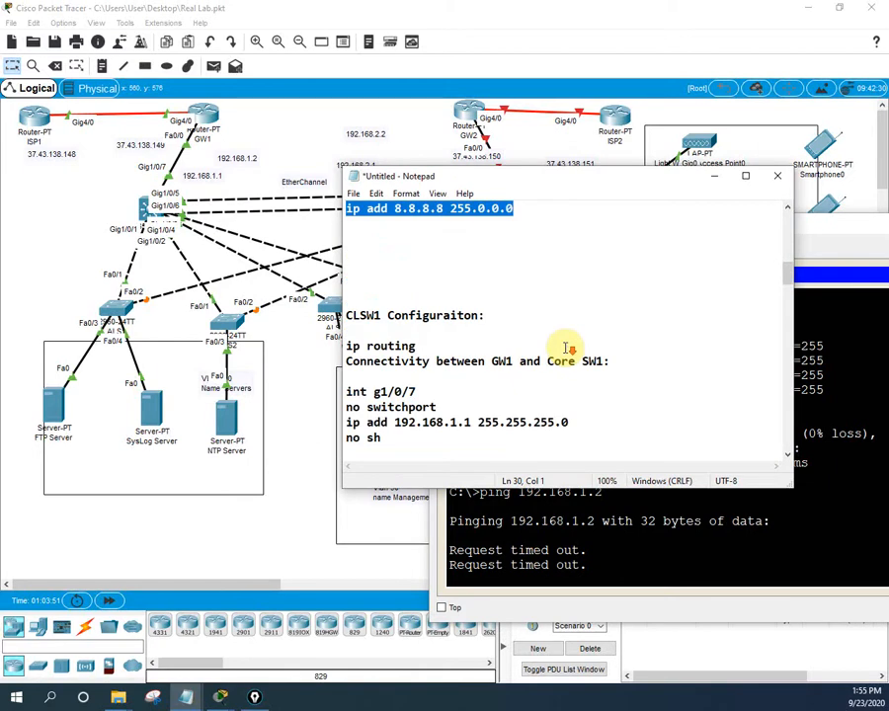
scroll(565, 344, "up", 10)
scroll(511, 279, "up", 2)
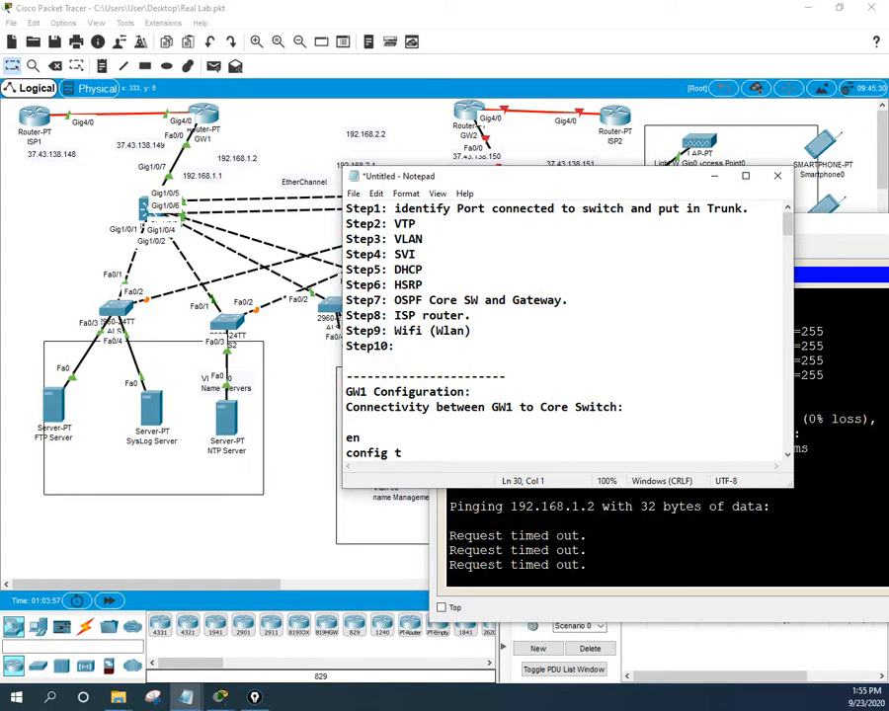
left_click(3, 109)
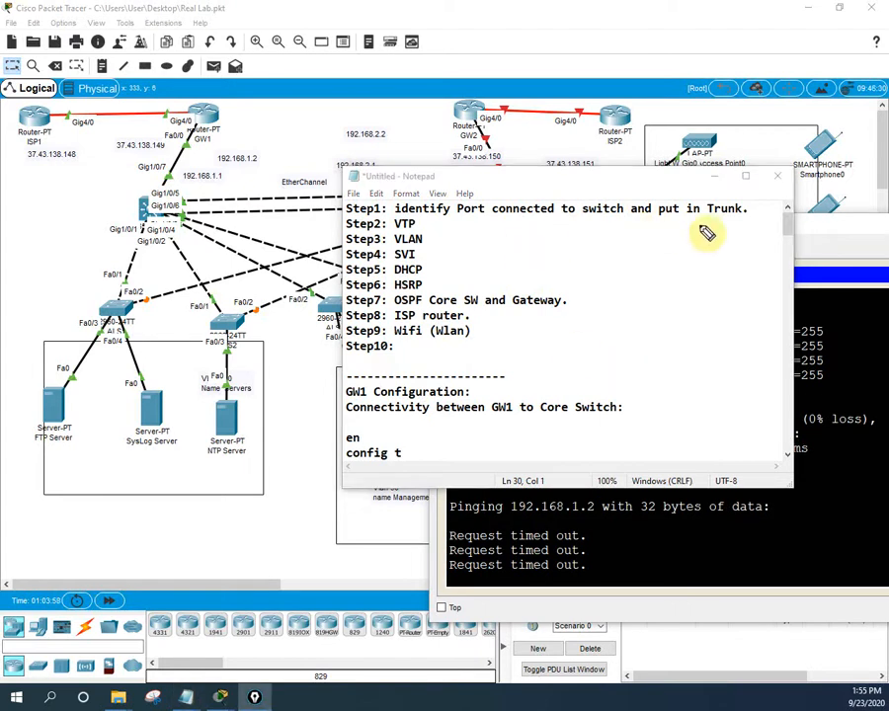
left_click_drag(746, 215, 764, 209)
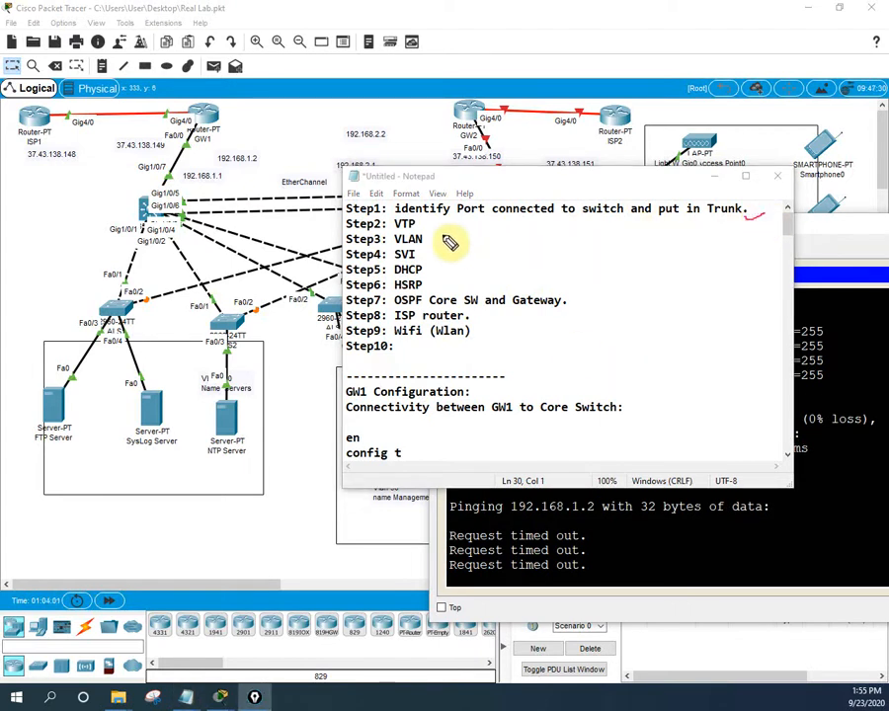
mouse_move(419, 225)
left_mouse_down()
mouse_move(433, 219)
mouse_move(441, 235)
mouse_move(435, 250)
mouse_move(455, 273)
left_mouse_up()
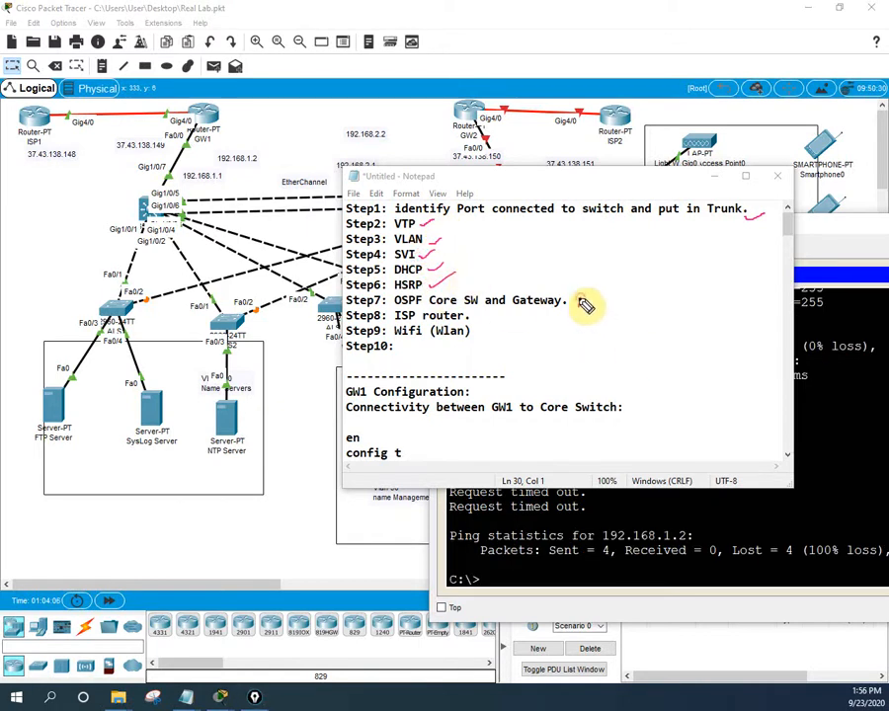
left_click_drag(578, 299, 635, 306)
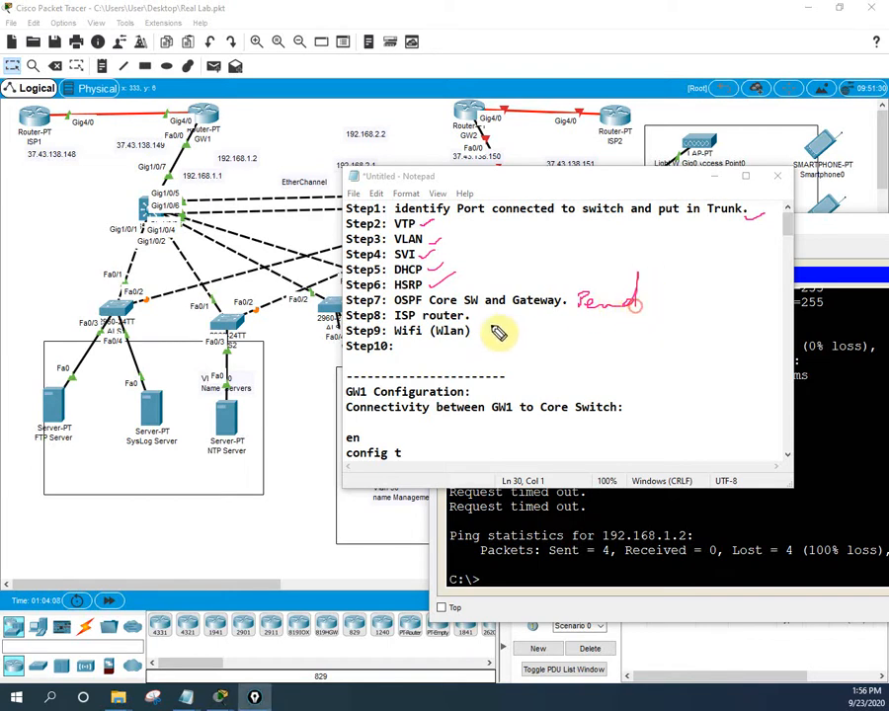
left_click_drag(486, 316, 506, 311)
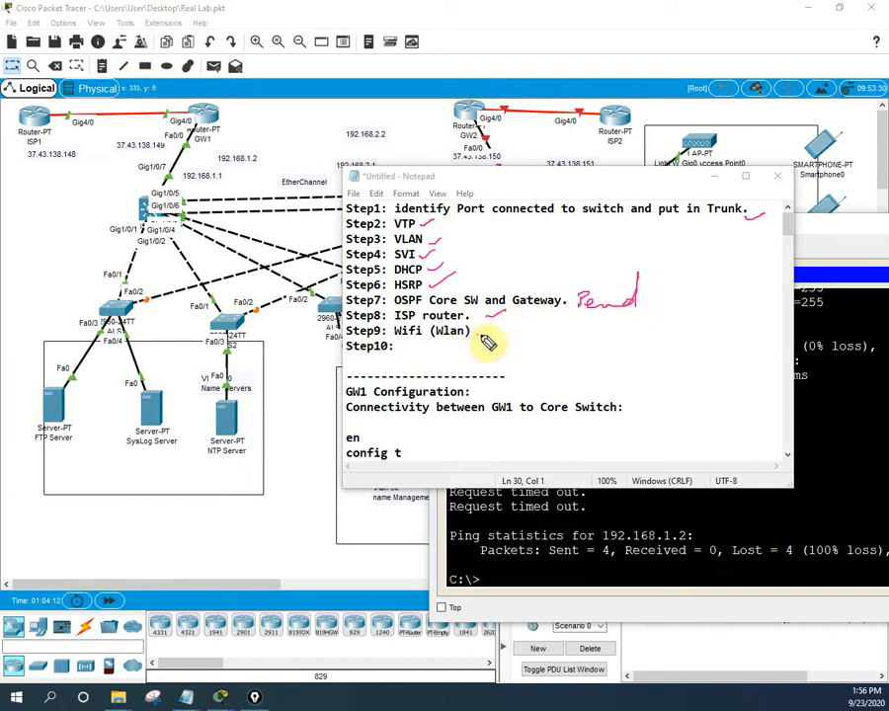
left_click_drag(481, 336, 494, 331)
mouse_move(392, 307)
left_mouse_down()
mouse_move(580, 320)
mouse_move(440, 293)
mouse_move(391, 297)
mouse_move(398, 307)
left_mouse_up()
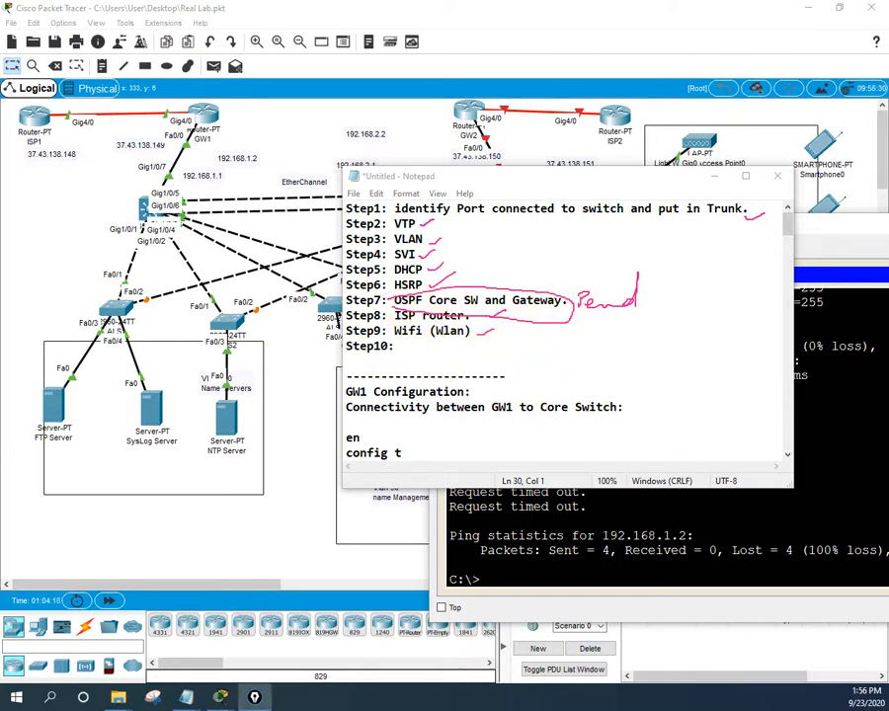
key("Escape")
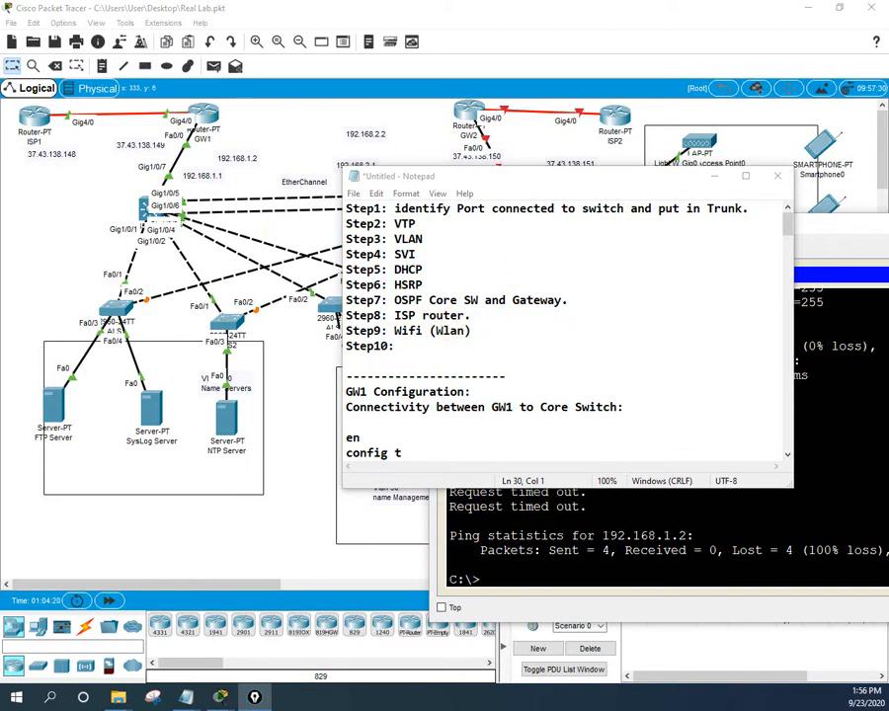
- Insert a line below Step7 with a copy of the Step8 label, and renumber the ISP router line as Step9
left_click(577, 301)
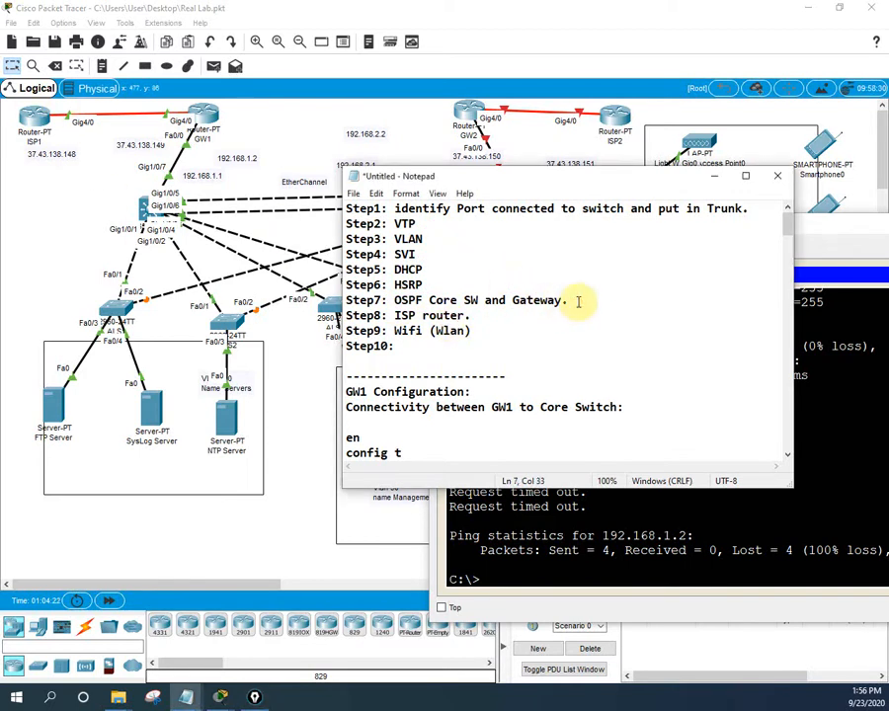
key("Return")
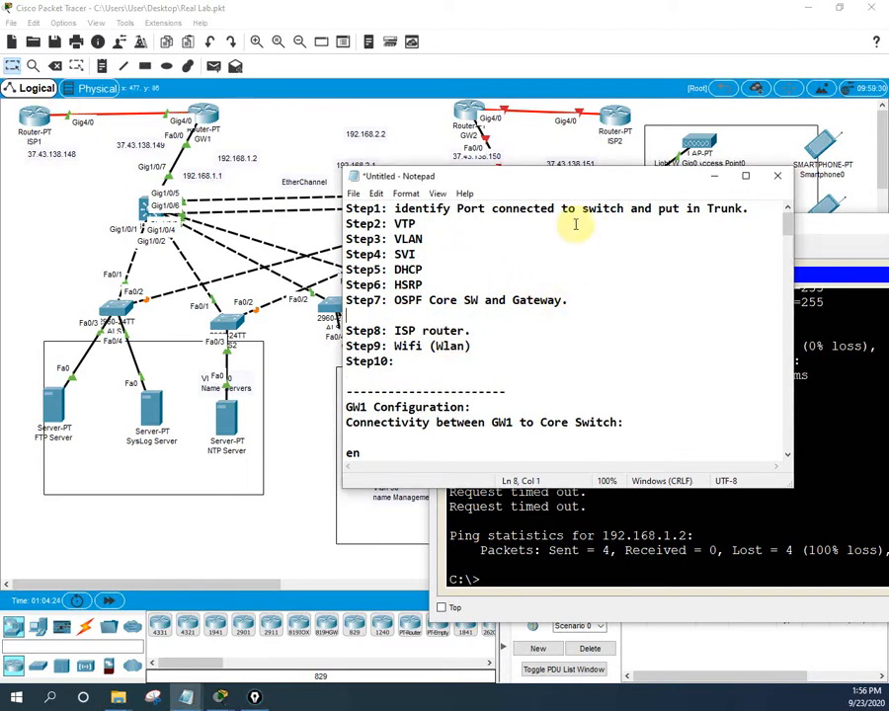
left_click_drag(388, 332, 338, 336)
key("ctrl+c")
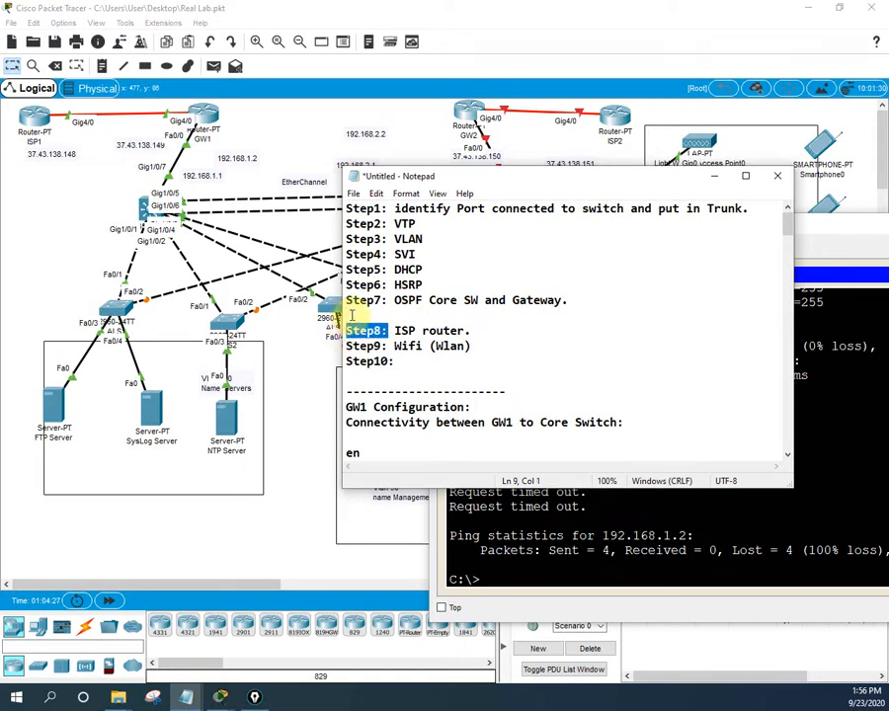
left_click(350, 315)
key("ctrl+v")
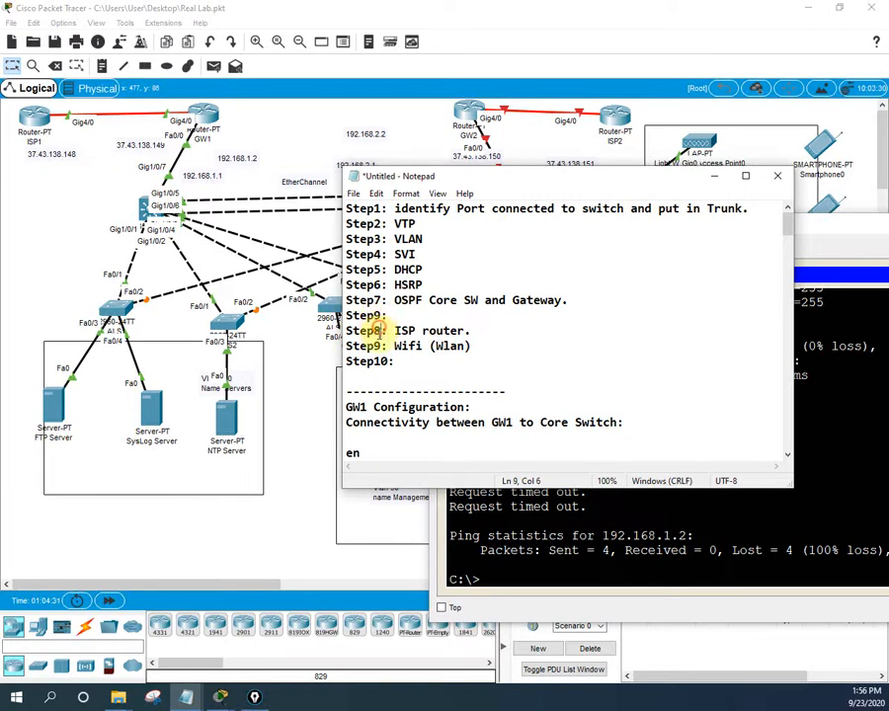
key("BackSpace")
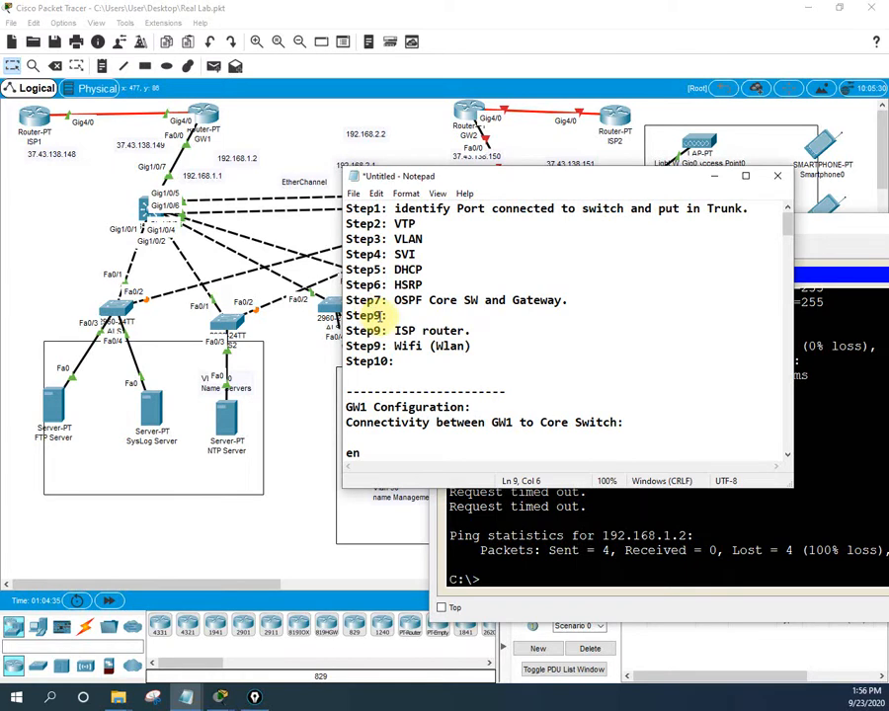
- Complete the new plan line below Step7 as "Step8: NAT" and select the lines from Step2 through Step8
left_click(378, 316)
key("BackSpace")
type("8")
left_click(394, 315)
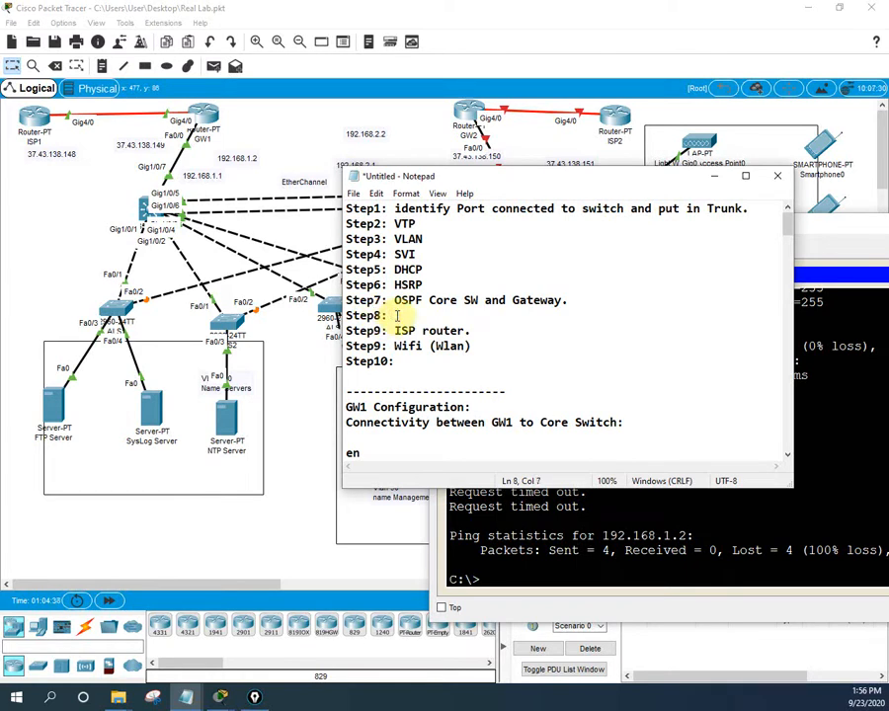
type("NAT")
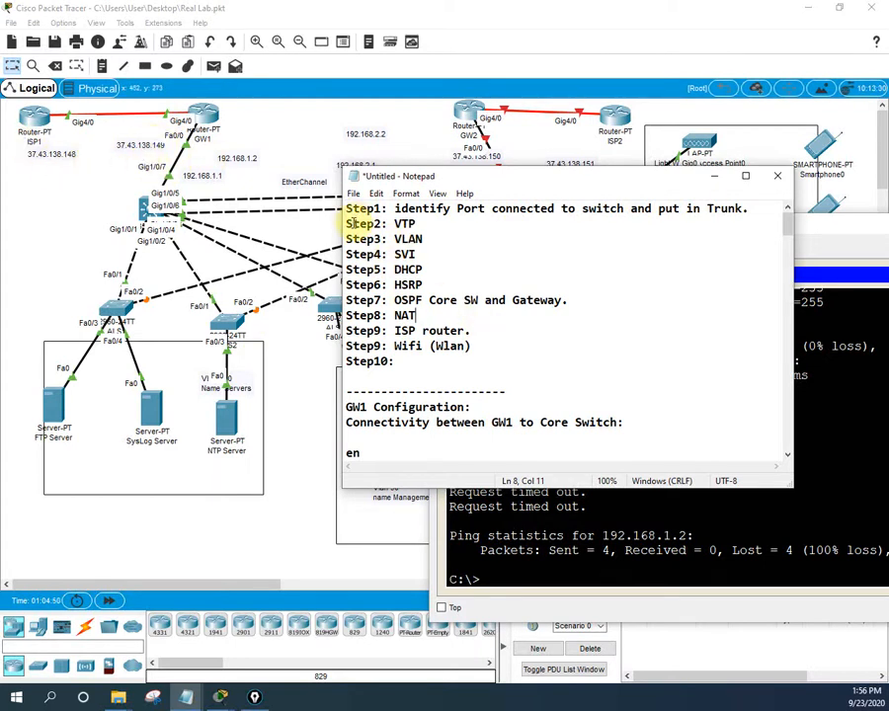
left_click_drag(346, 223, 563, 318)
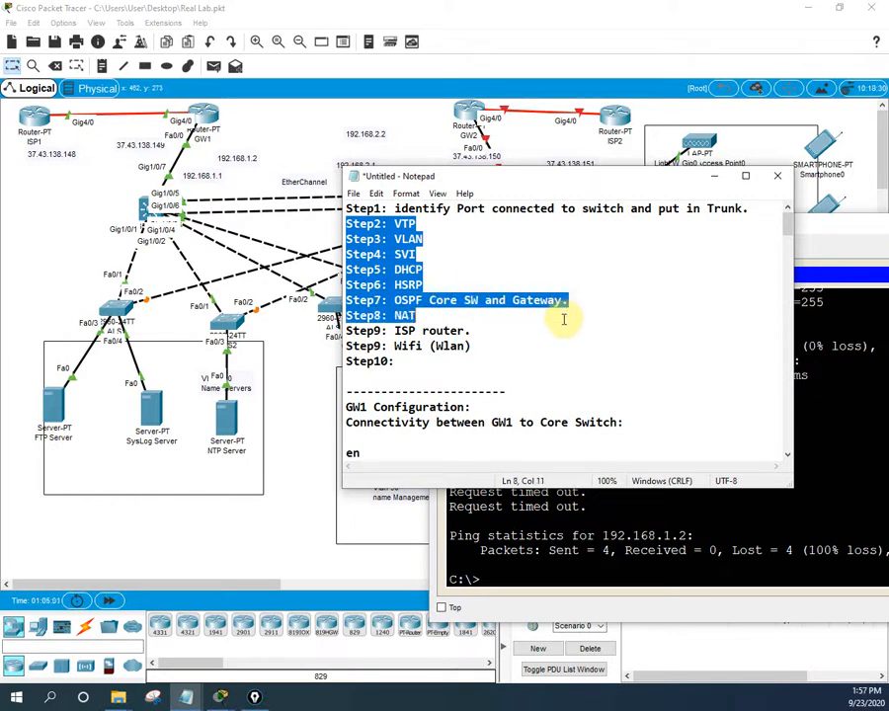